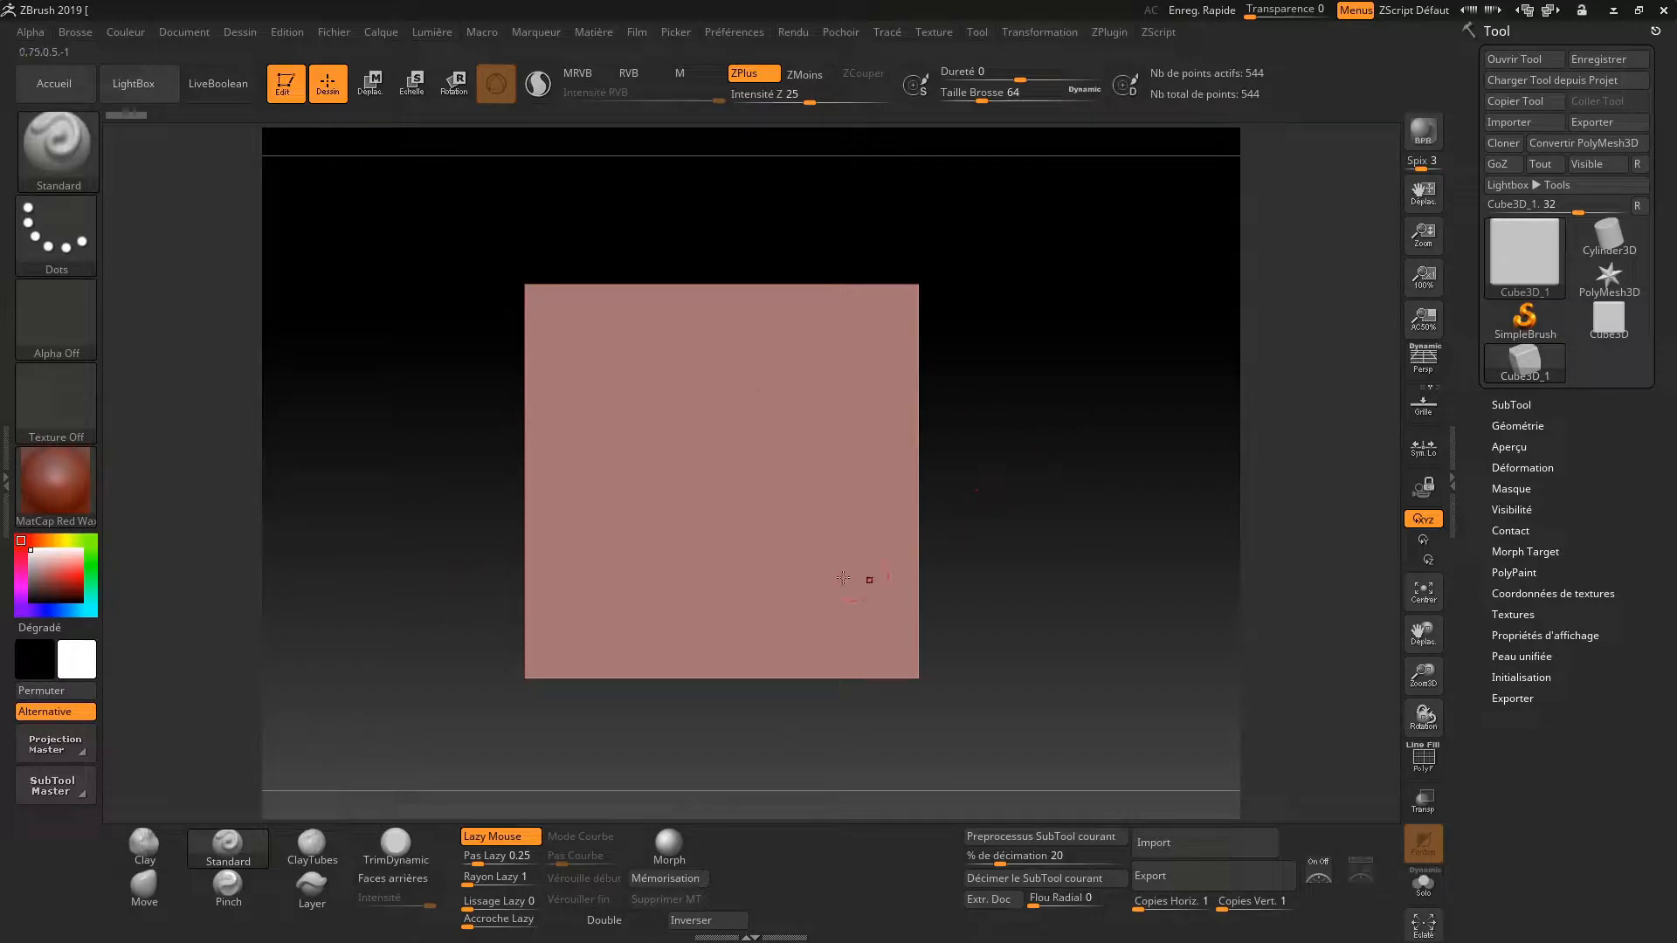
Convert the cube to a PolyMesh3D and divide its geometry up to subdivision level 7
click(1575, 143)
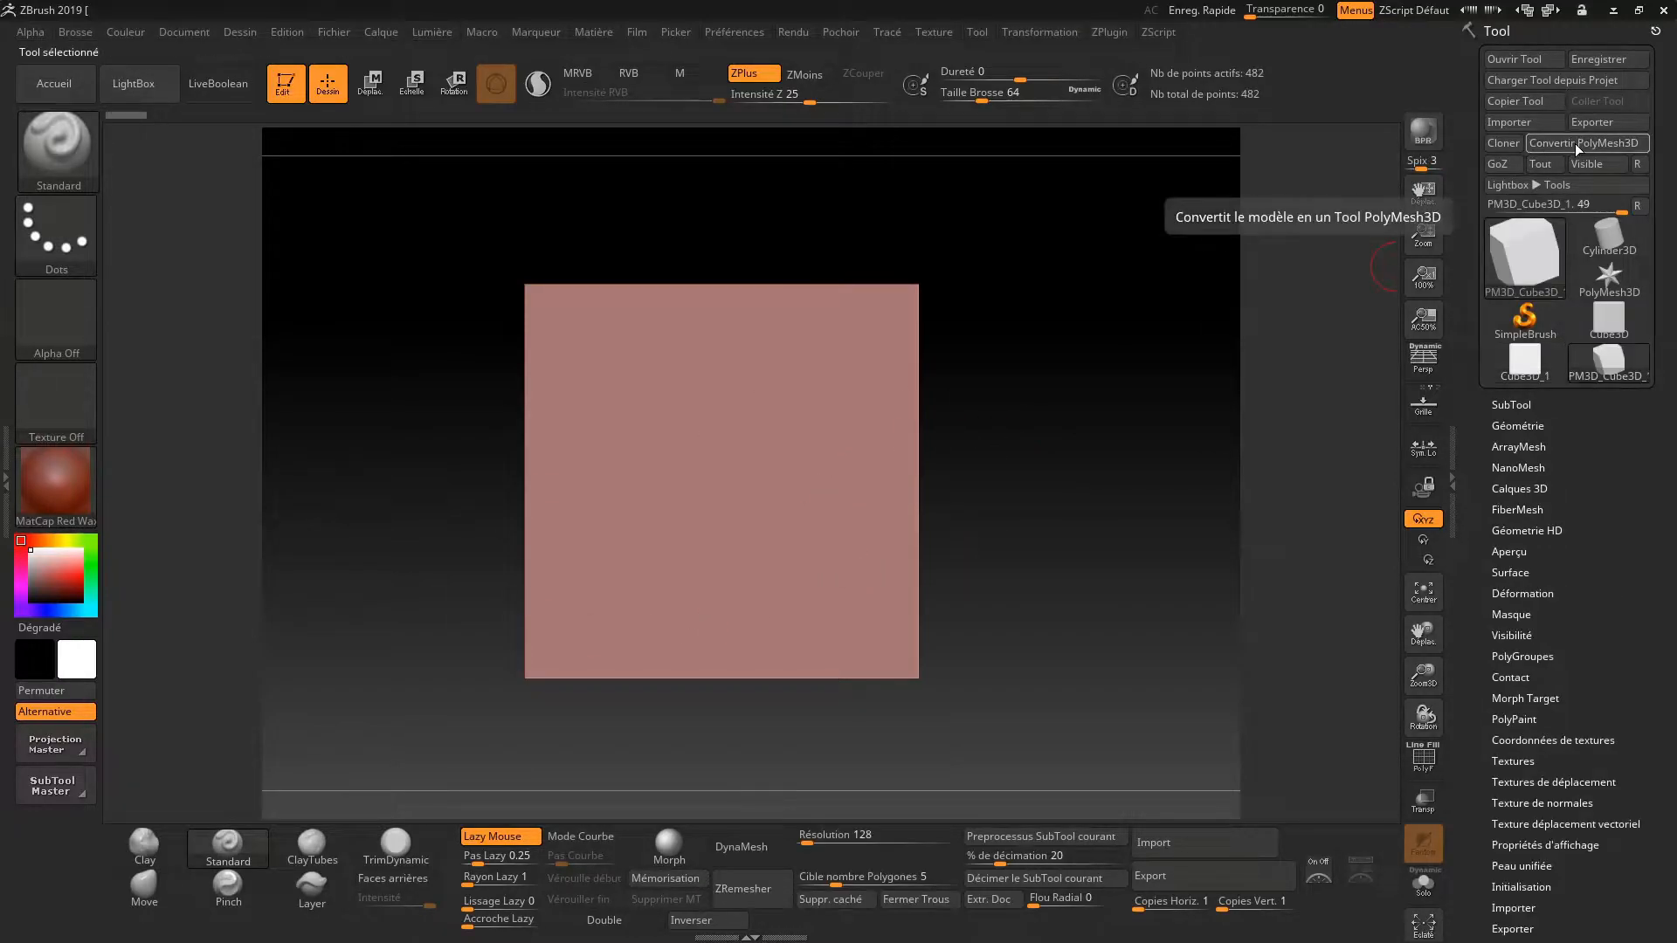
click(1516, 426)
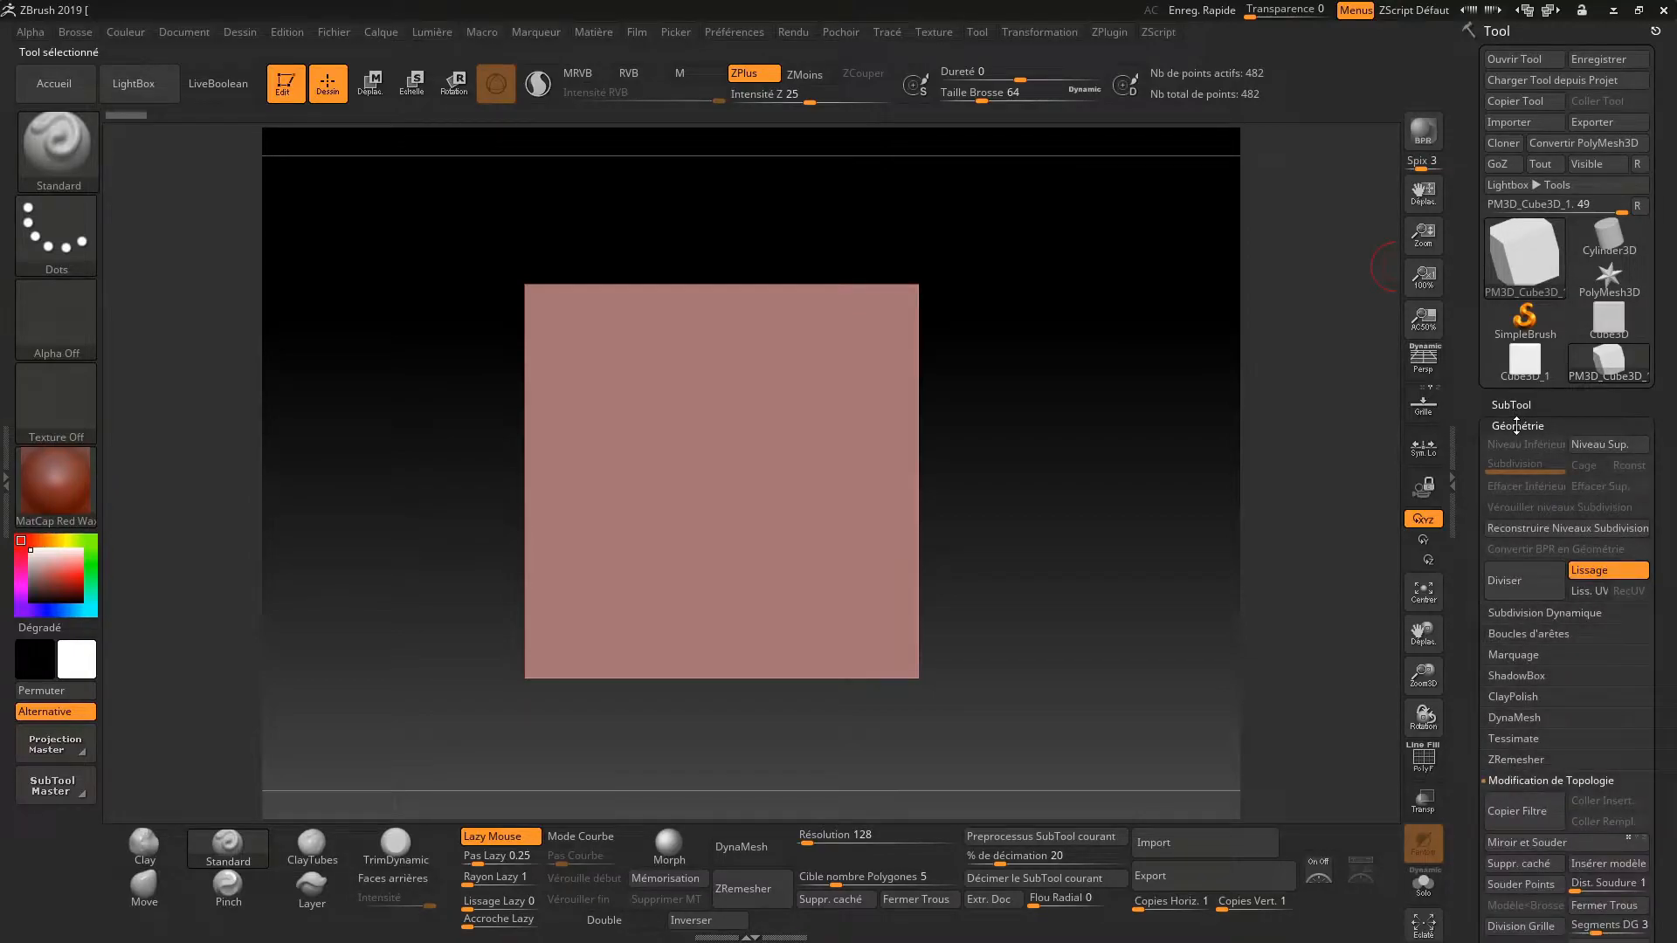
click(1532, 579)
click(1532, 579)
click(1533, 579)
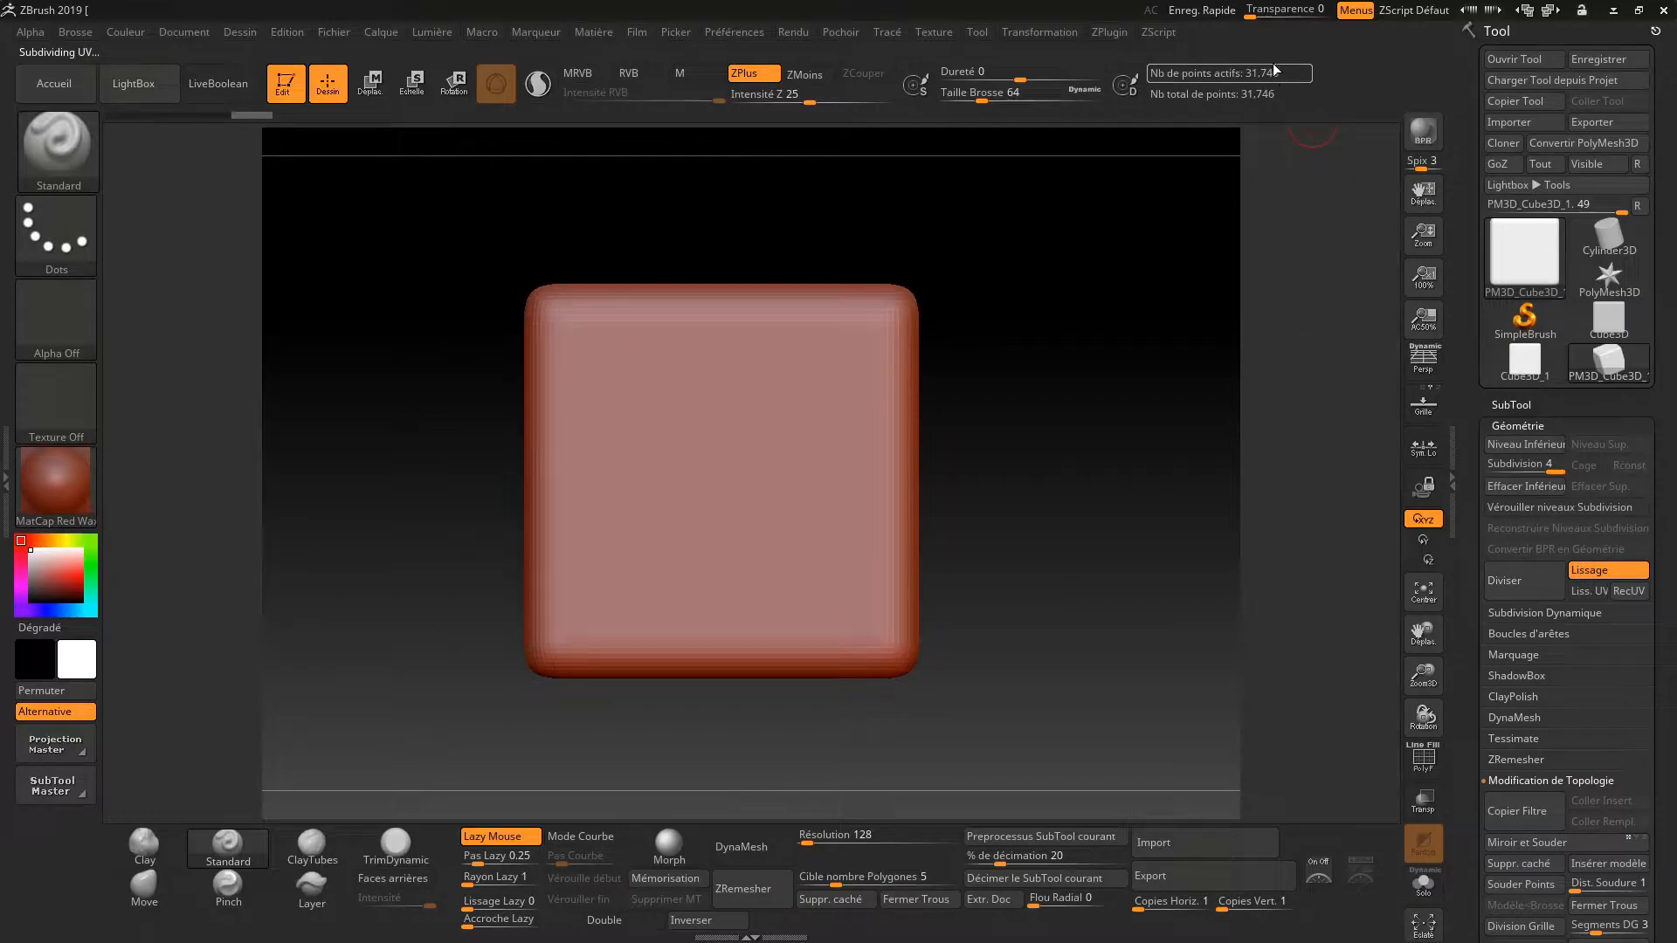
click(1524, 576)
click(1524, 575)
click(1524, 575)
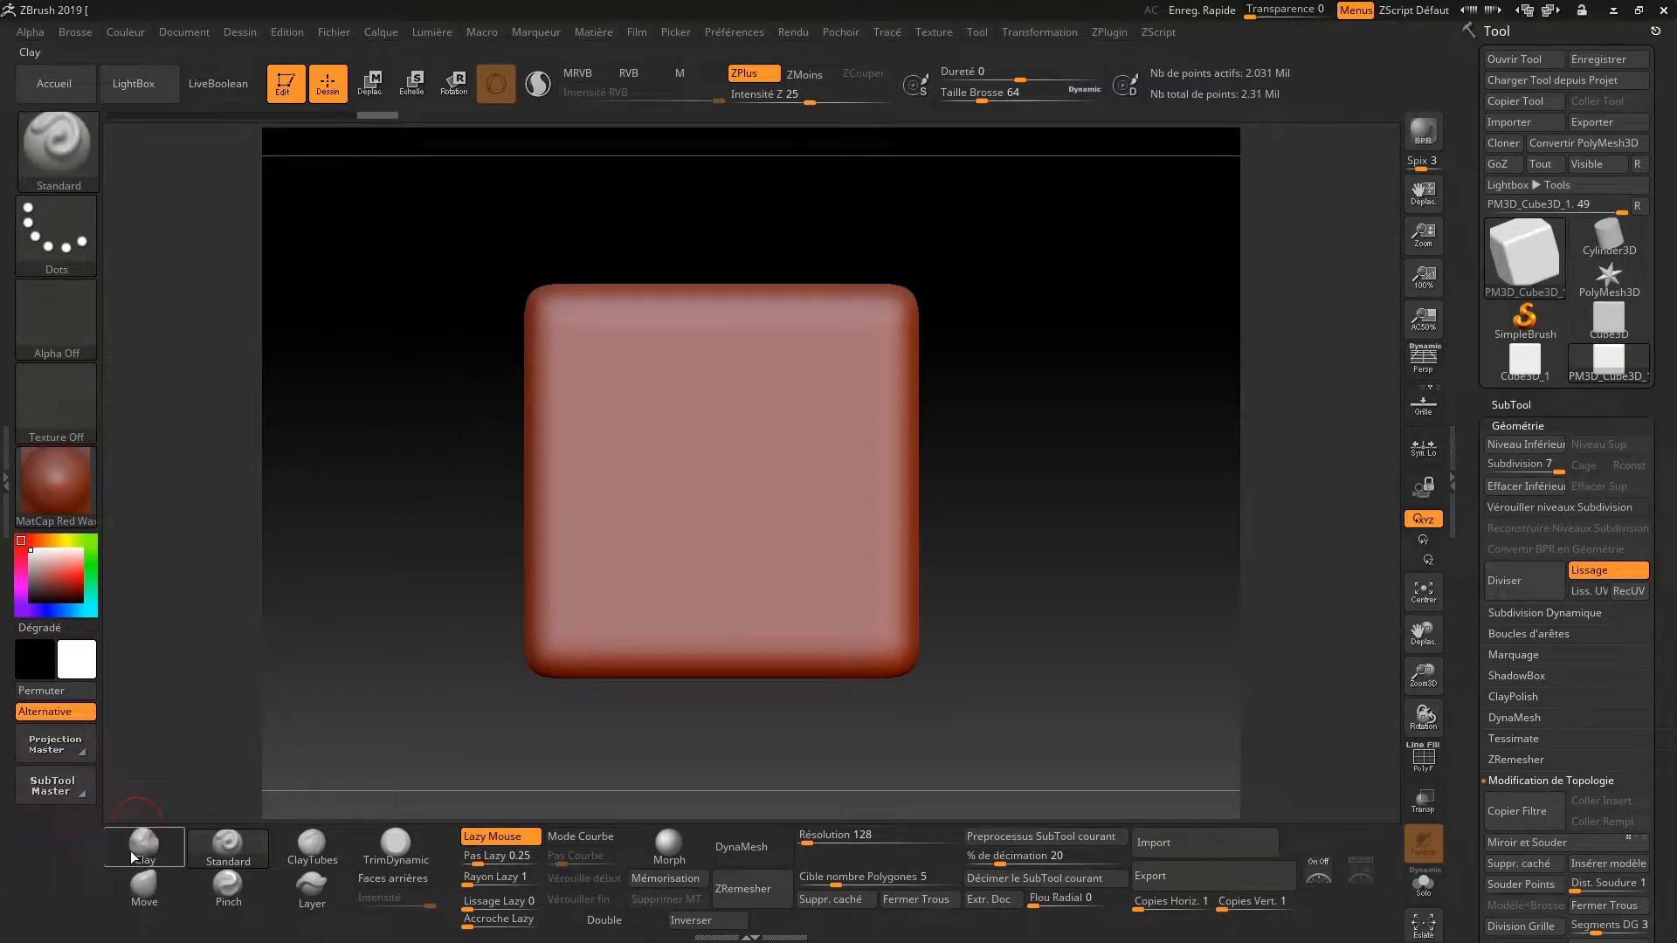
Sculpt overlapping strokes on the right half of the cube's front face with the Clay brush at Z intensity 50
click(170, 845)
key(b)
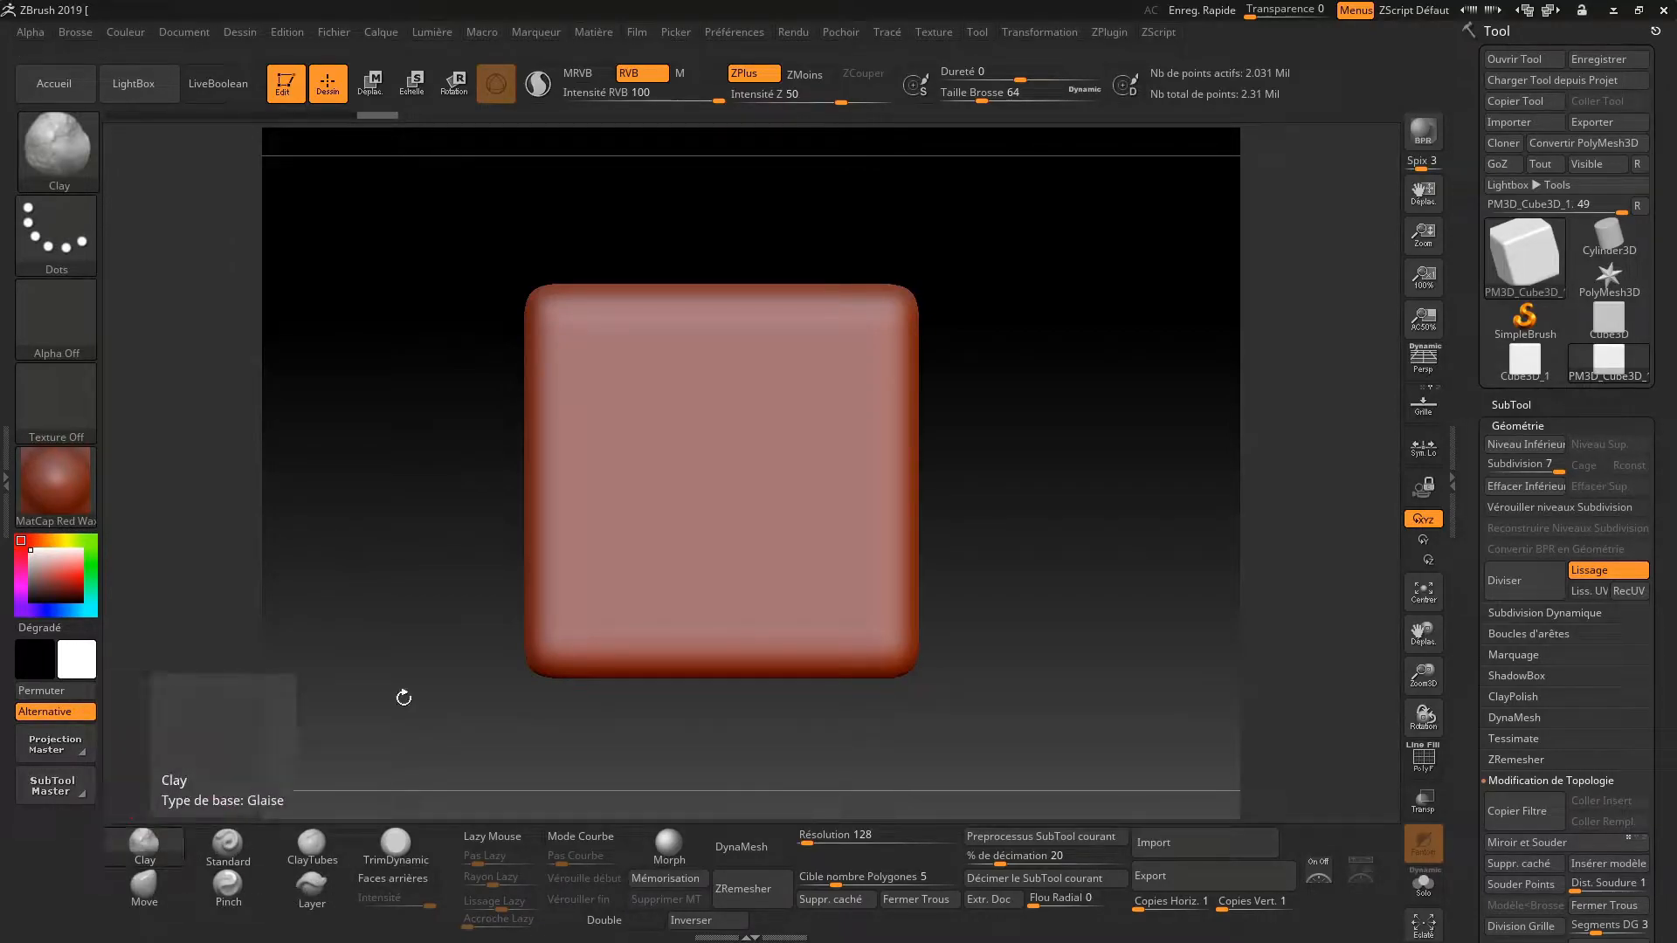
drag(948, 380, 990, 402)
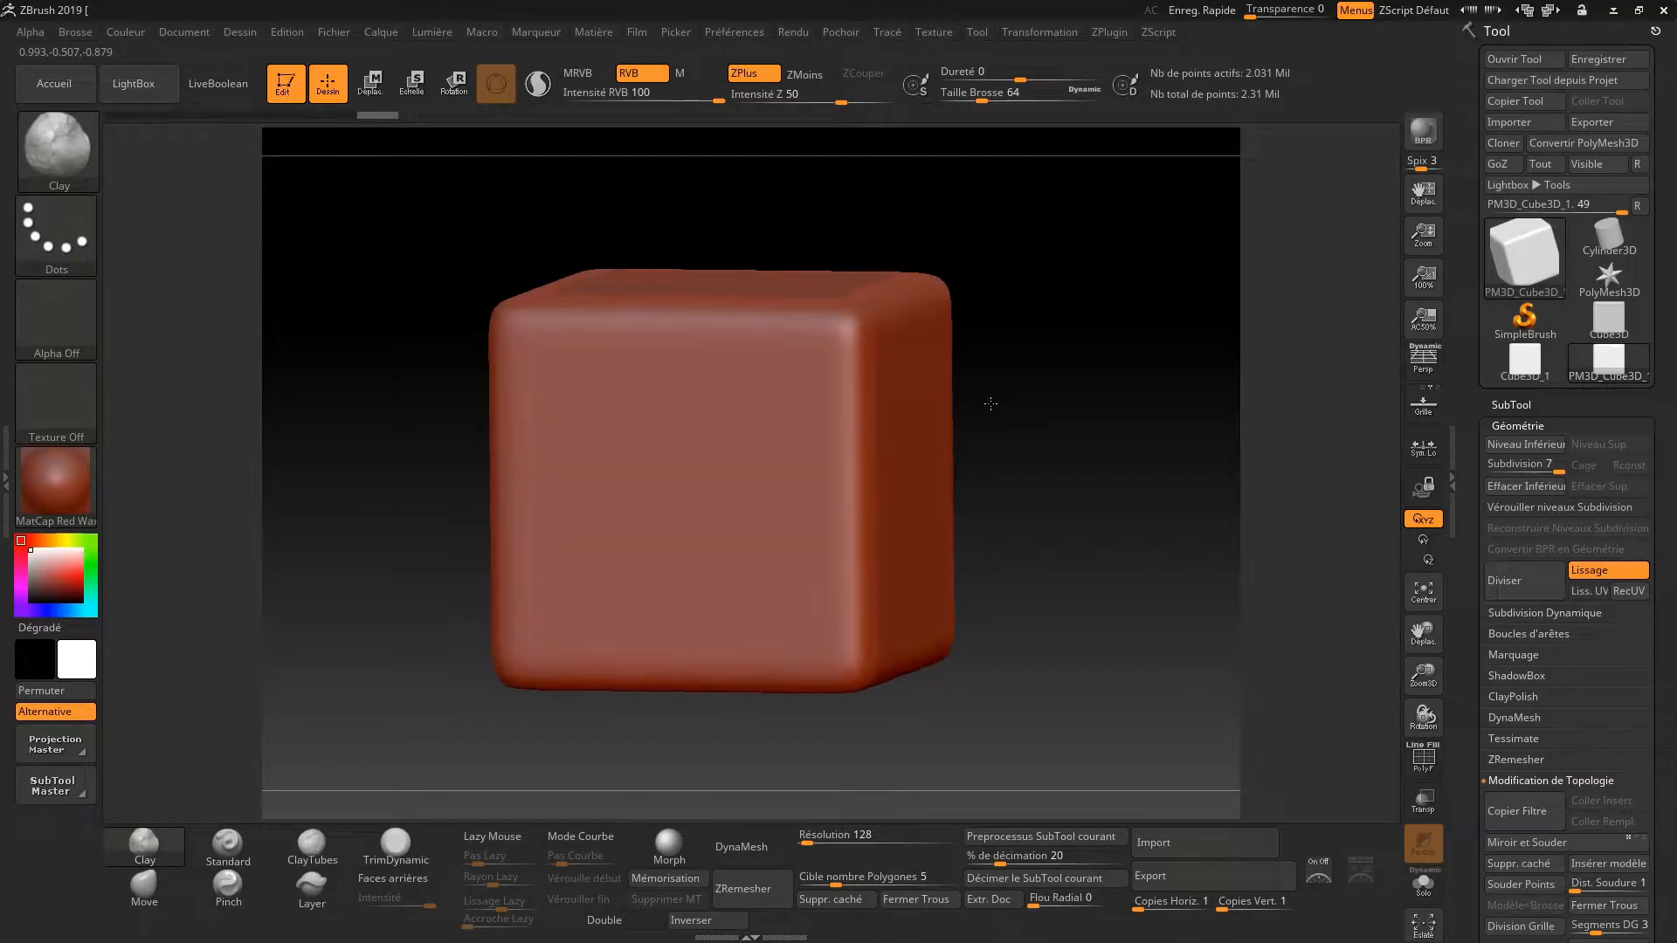
mouse_move(758, 397)
mouse_down()
mouse_move(738, 462)
mouse_move(777, 388)
mouse_up()
mouse_move(738, 451)
mouse_down()
mouse_move(729, 480)
mouse_move(760, 544)
mouse_move(748, 418)
mouse_move(751, 541)
mouse_move(724, 507)
mouse_move(747, 636)
mouse_up()
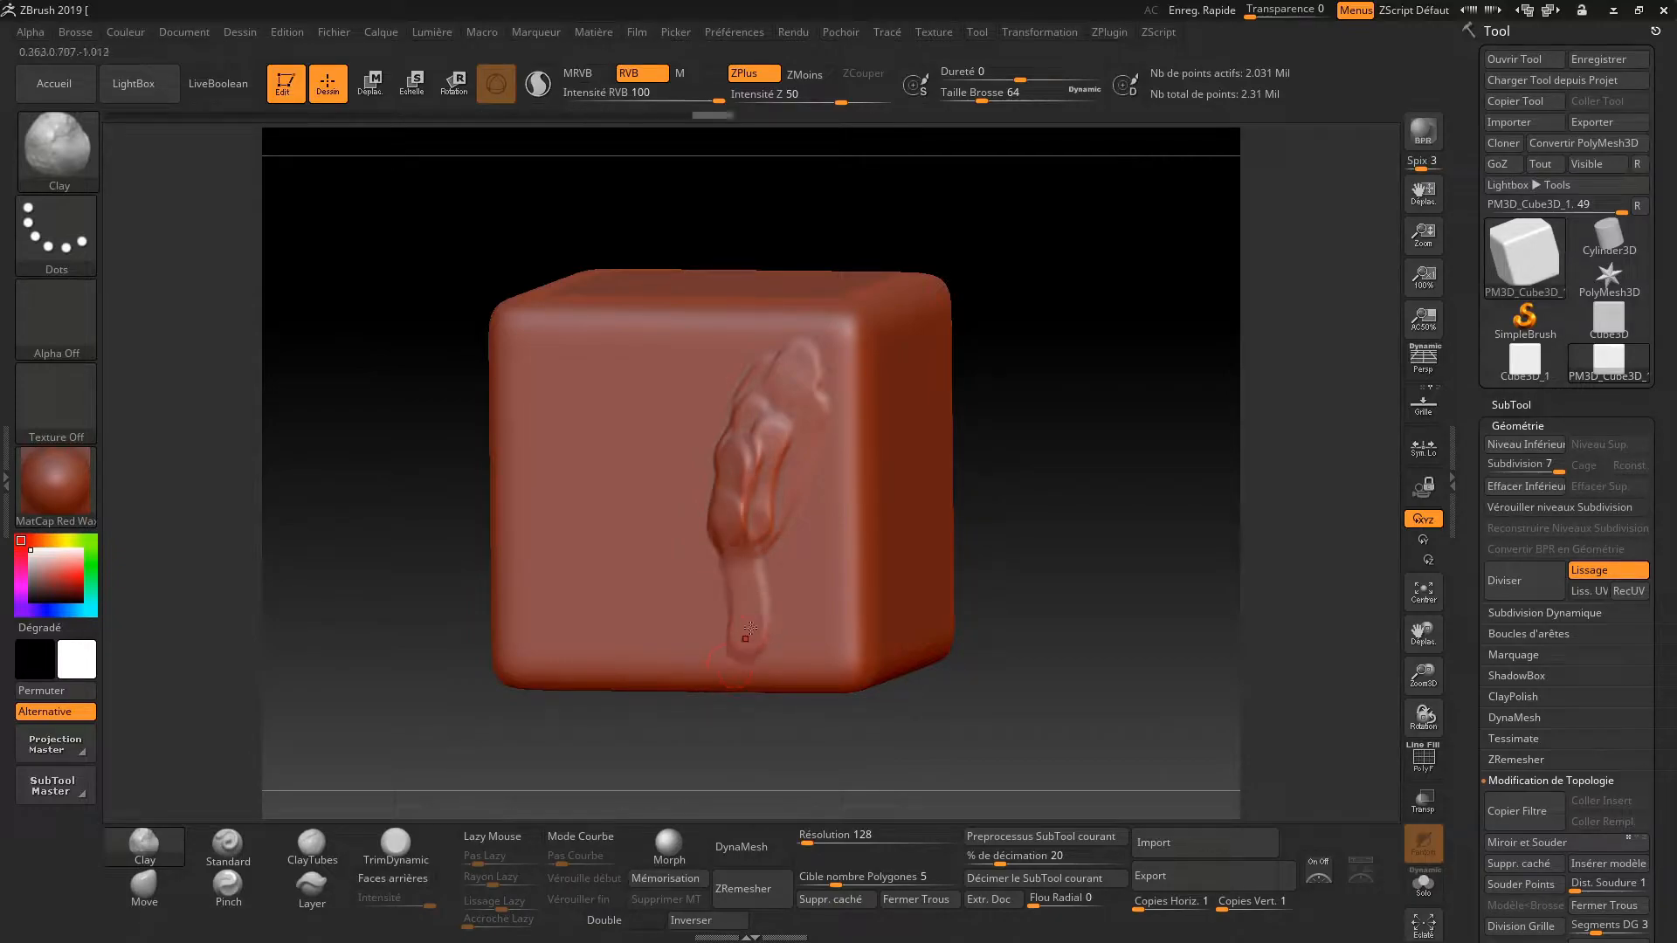
Add long vertical Clay strokes across the front face, raising the brush's Z intensity in stages to 100
drag(1037, 468, 1049, 486)
mouse_move(703, 404)
mouse_down()
mouse_move(668, 467)
mouse_move(703, 624)
mouse_move(699, 476)
mouse_move(720, 509)
mouse_move(687, 496)
mouse_move(708, 625)
mouse_up()
mouse_move(1021, 491)
mouse_down()
mouse_move(1002, 477)
mouse_move(999, 494)
mouse_move(1005, 478)
mouse_up()
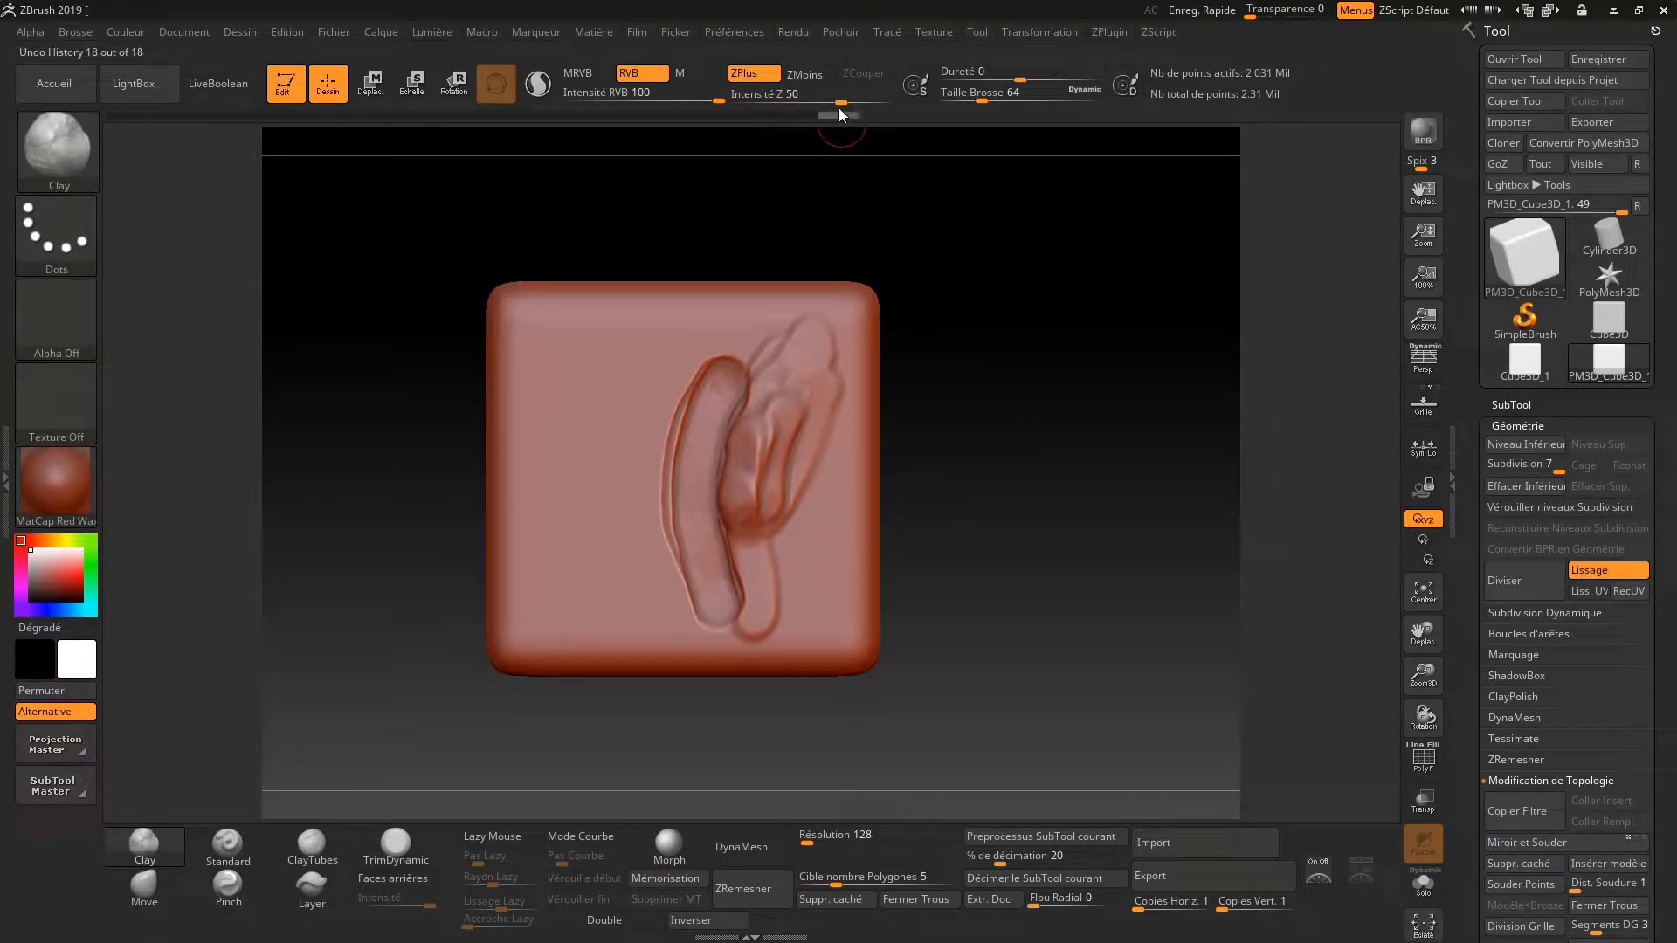
drag(842, 97, 873, 95)
drag(628, 339, 602, 572)
drag(872, 98, 886, 98)
mouse_move(642, 322)
mouse_down()
mouse_move(528, 524)
mouse_move(581, 612)
mouse_up()
drag(611, 399, 611, 602)
Carve one Clay stroke in ZMoins mode, and add ZPlus strokes at Z intensity 100 and at a lower intensity
click(802, 77)
drag(566, 307, 528, 559)
click(744, 73)
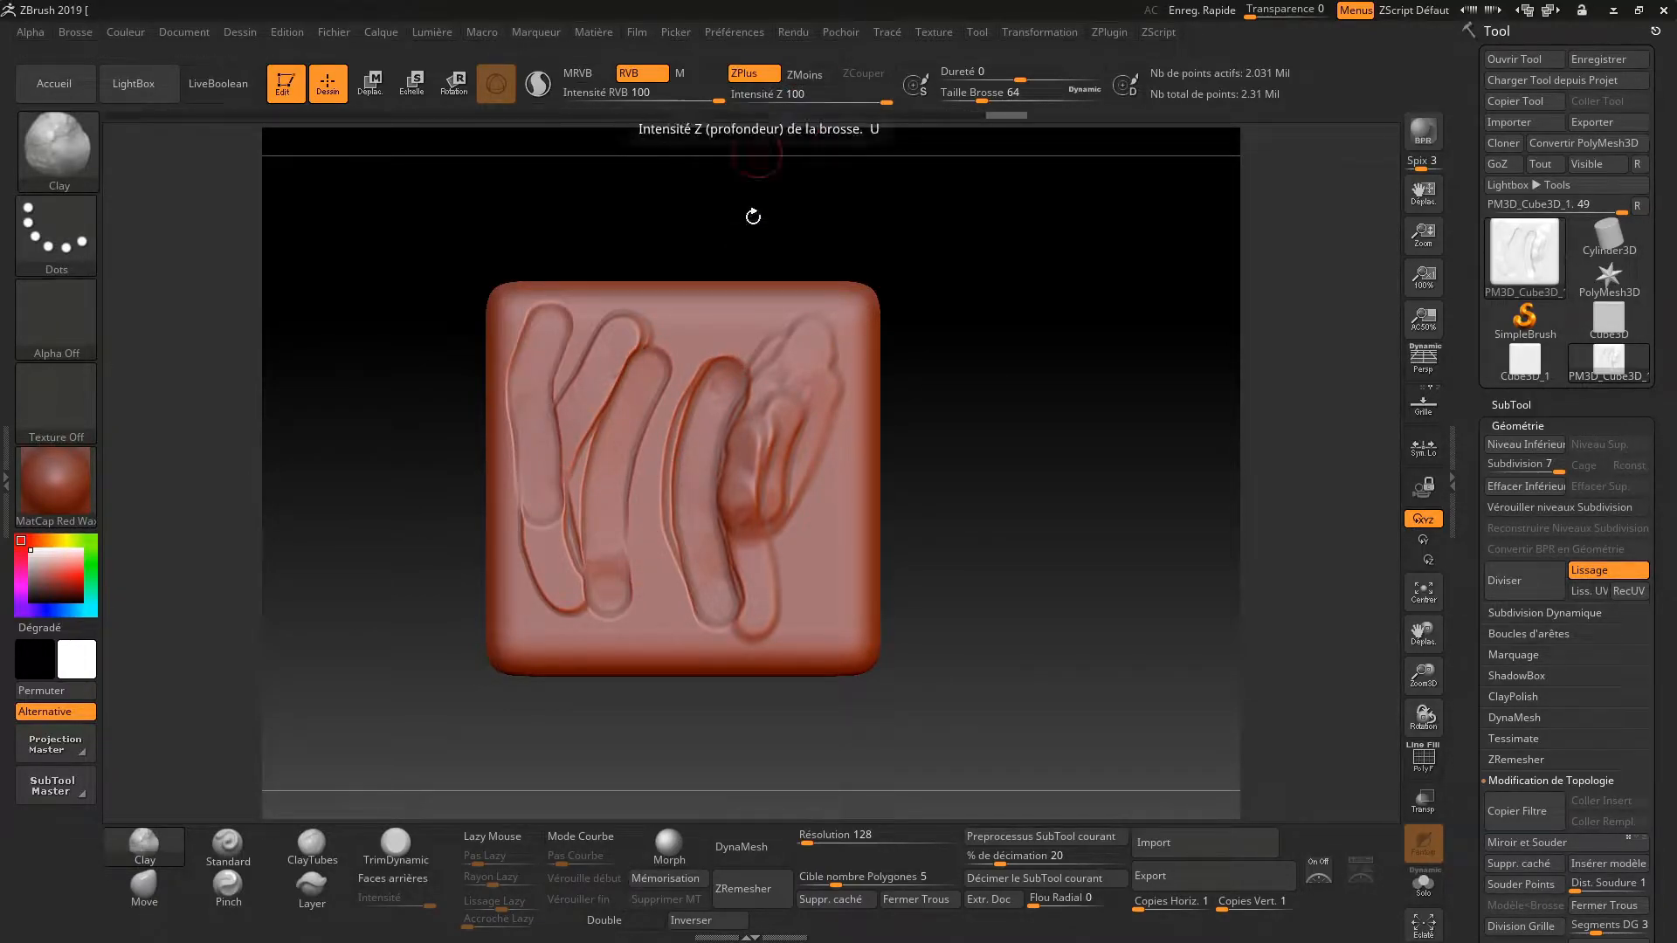
mouse_move(679, 324)
mouse_down()
mouse_move(668, 432)
mouse_move(689, 590)
mouse_up()
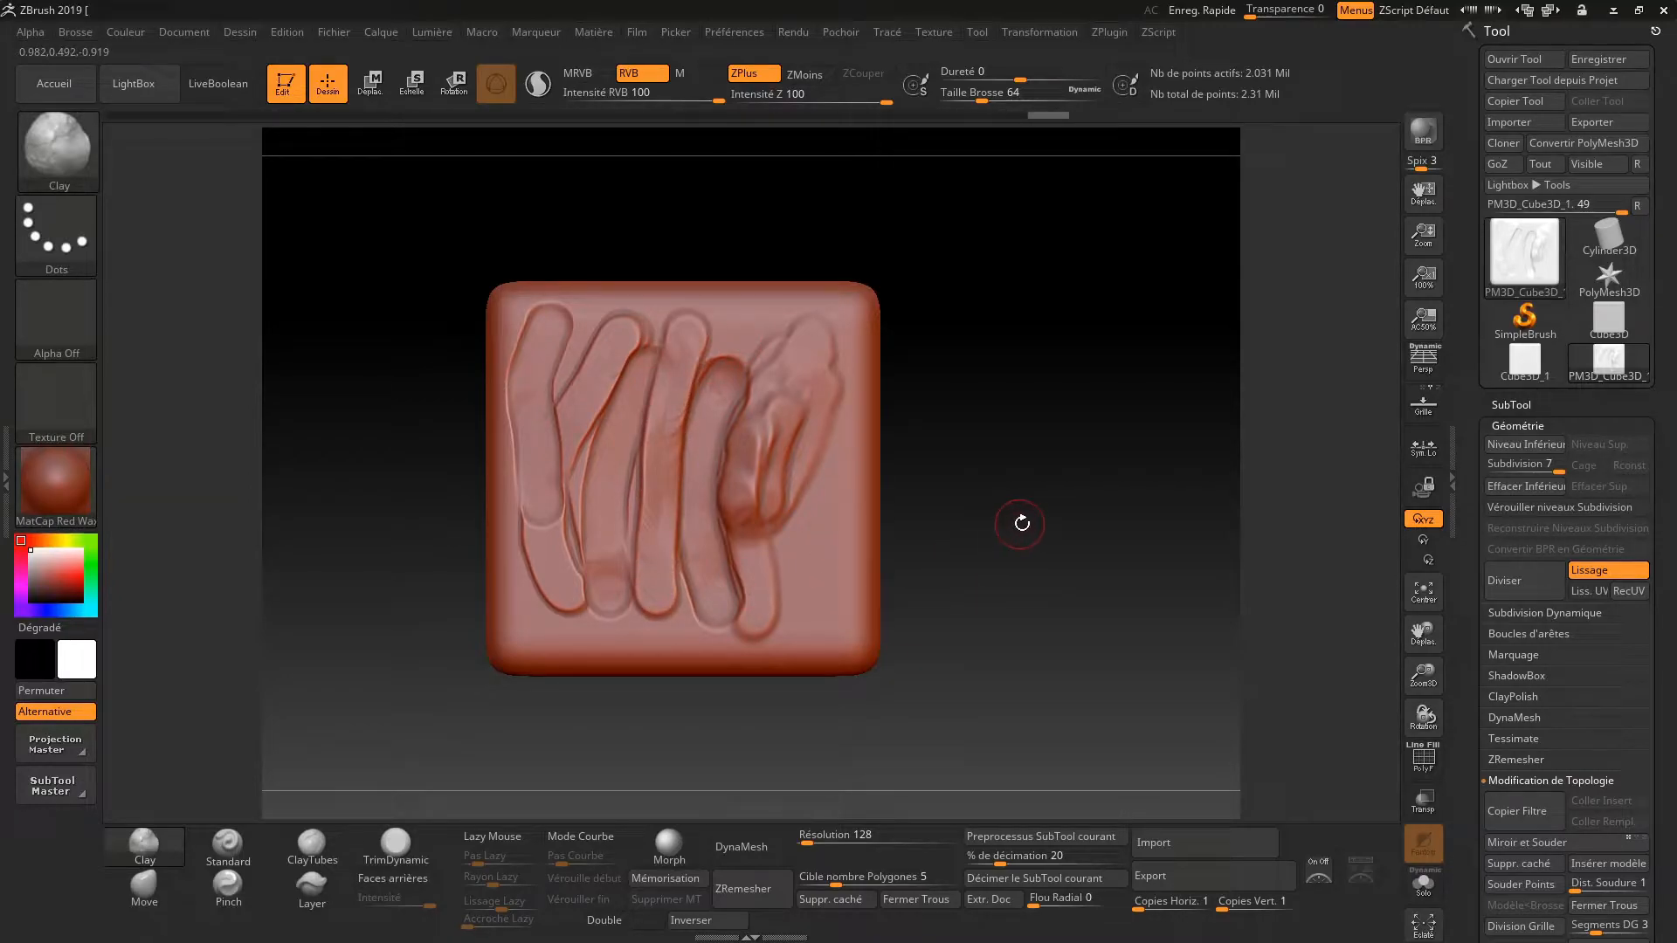
drag(885, 100, 812, 101)
mouse_move(832, 412)
mouse_down()
mouse_move(808, 633)
mouse_move(784, 565)
mouse_up()
Sculpt a winding ridge with the Standard brush on an adjacent face and a long ClayTubes stroke beside it
click(229, 849)
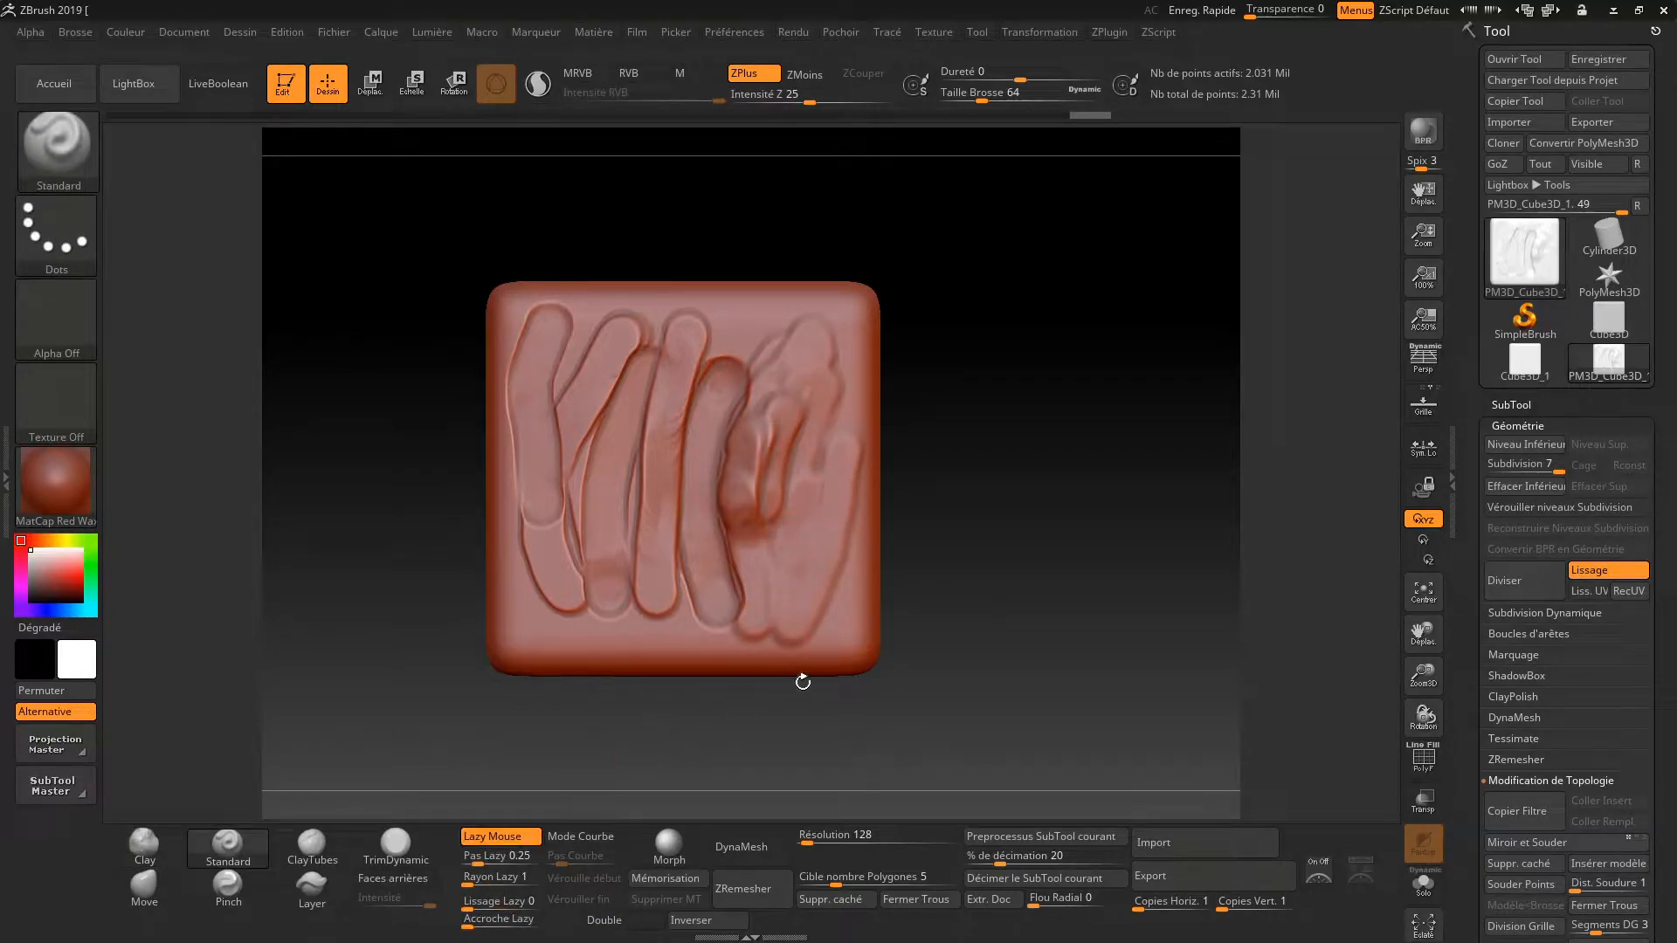
drag(997, 622, 958, 700)
drag(1093, 760, 760, 735)
mouse_move(607, 296)
mouse_down()
mouse_move(576, 410)
mouse_move(734, 406)
mouse_move(629, 568)
mouse_move(766, 519)
mouse_up()
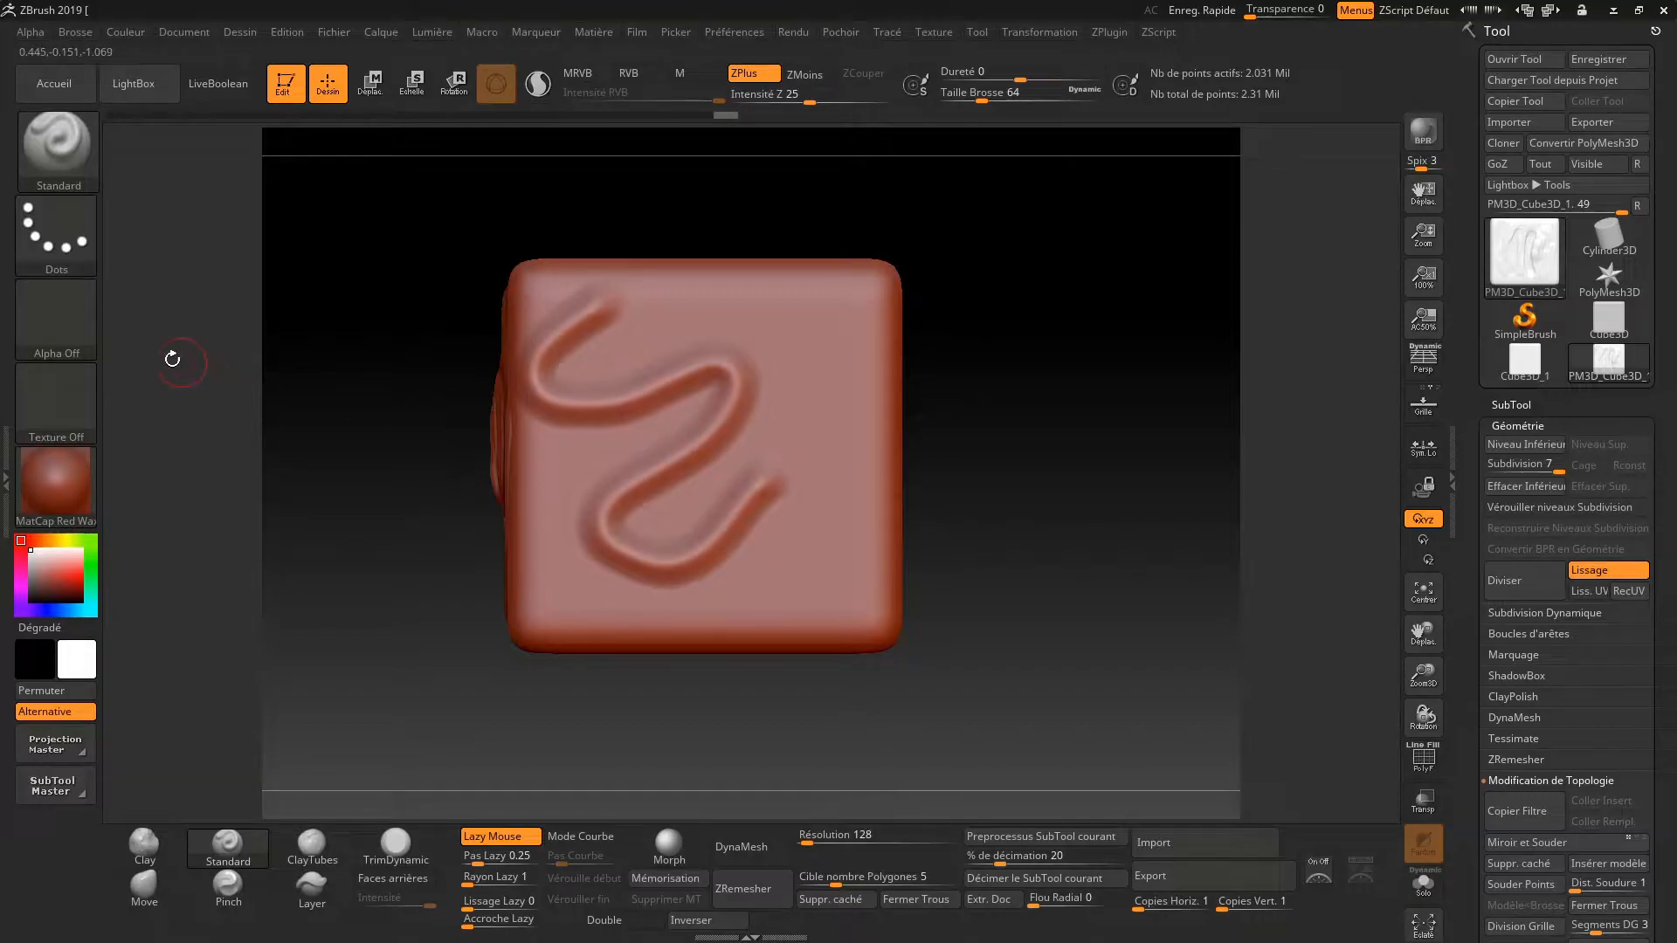
click(311, 847)
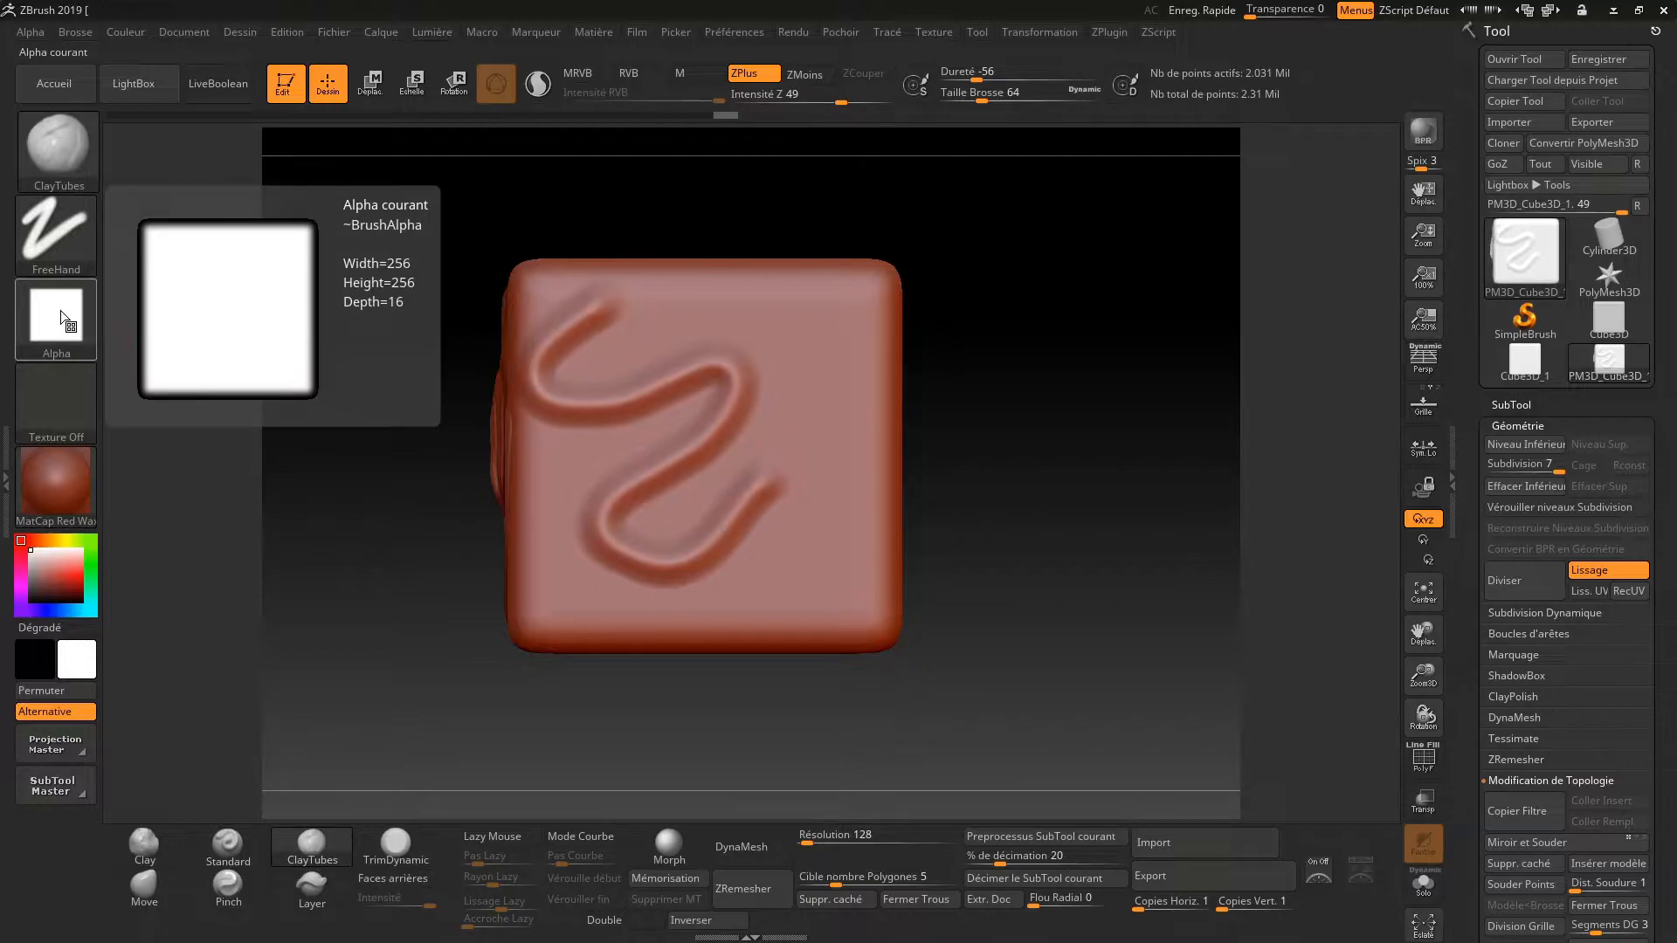
mouse_move(766, 287)
mouse_down()
mouse_move(794, 338)
mouse_move(821, 493)
mouse_move(804, 633)
mouse_up()
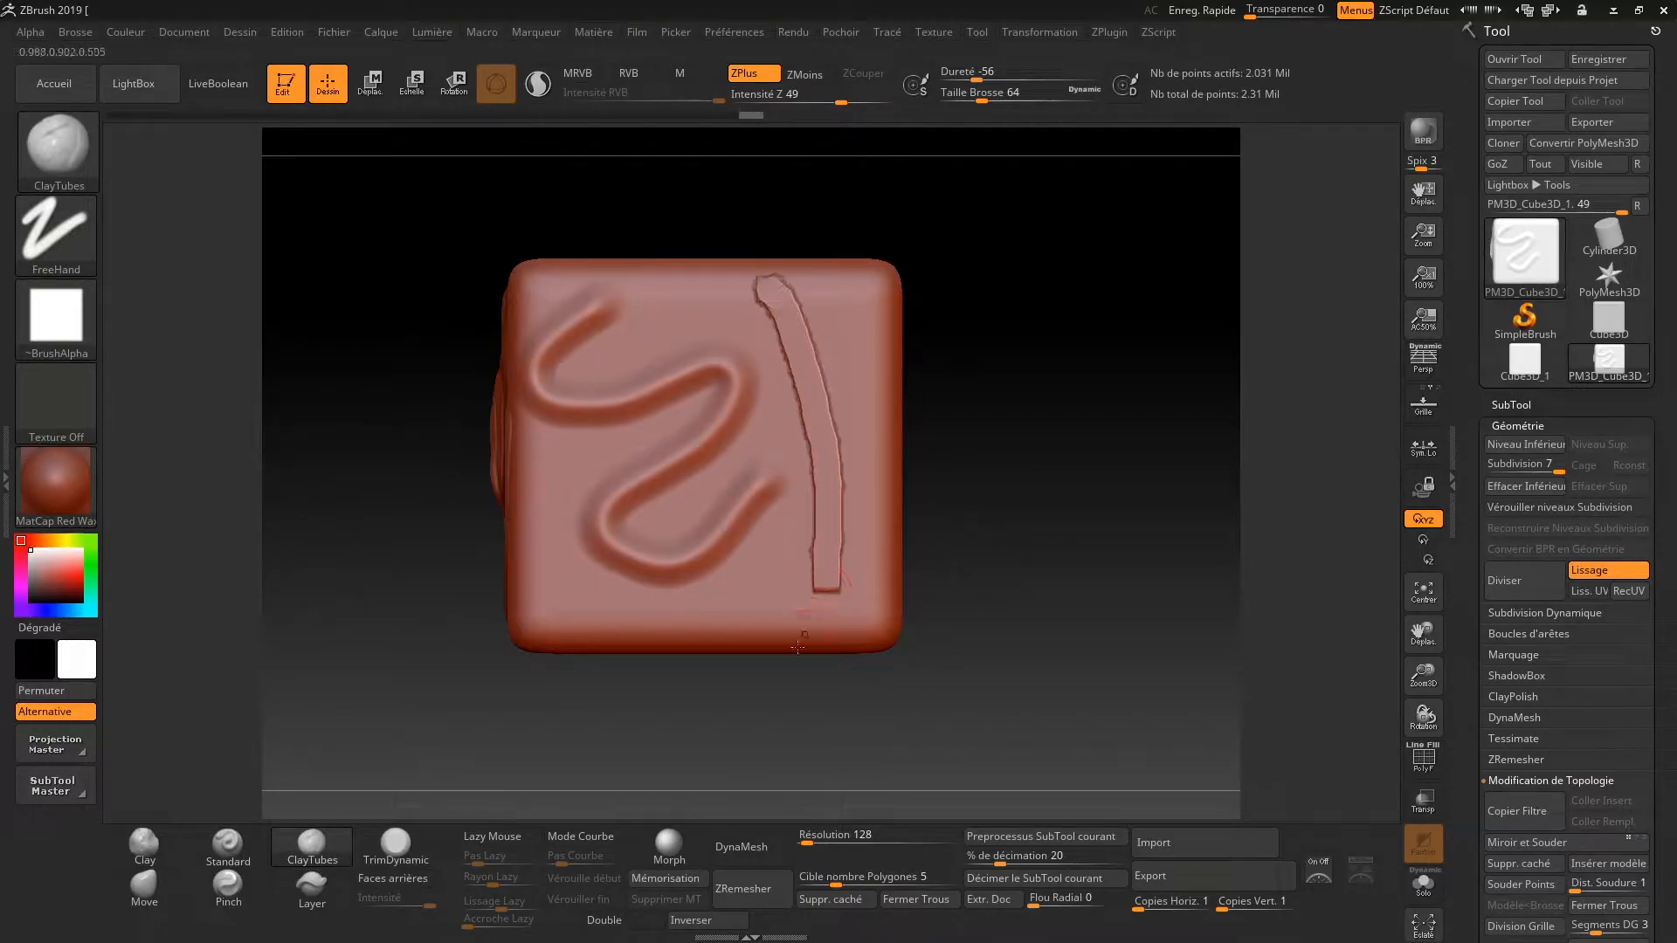
Flatten a corner of the cube near the ClayTubes stroke using the TrimDynamic brush at size 145
mouse_move(983, 642)
mouse_down()
mouse_move(722, 722)
mouse_move(786, 716)
mouse_up()
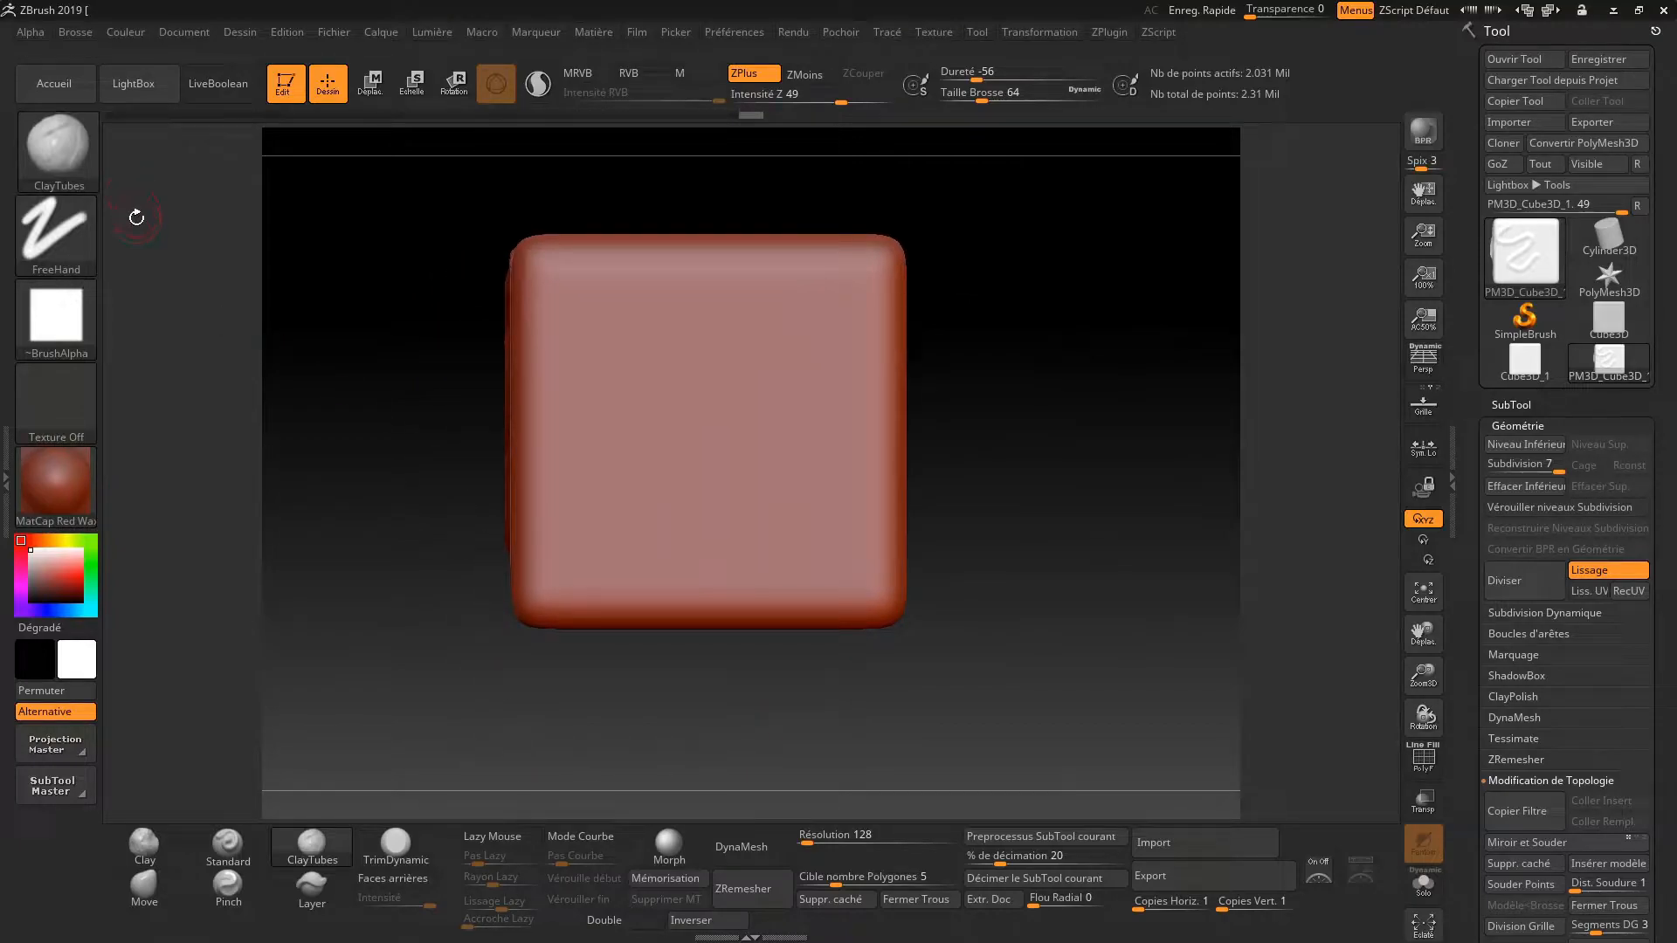
click(395, 843)
key(space)
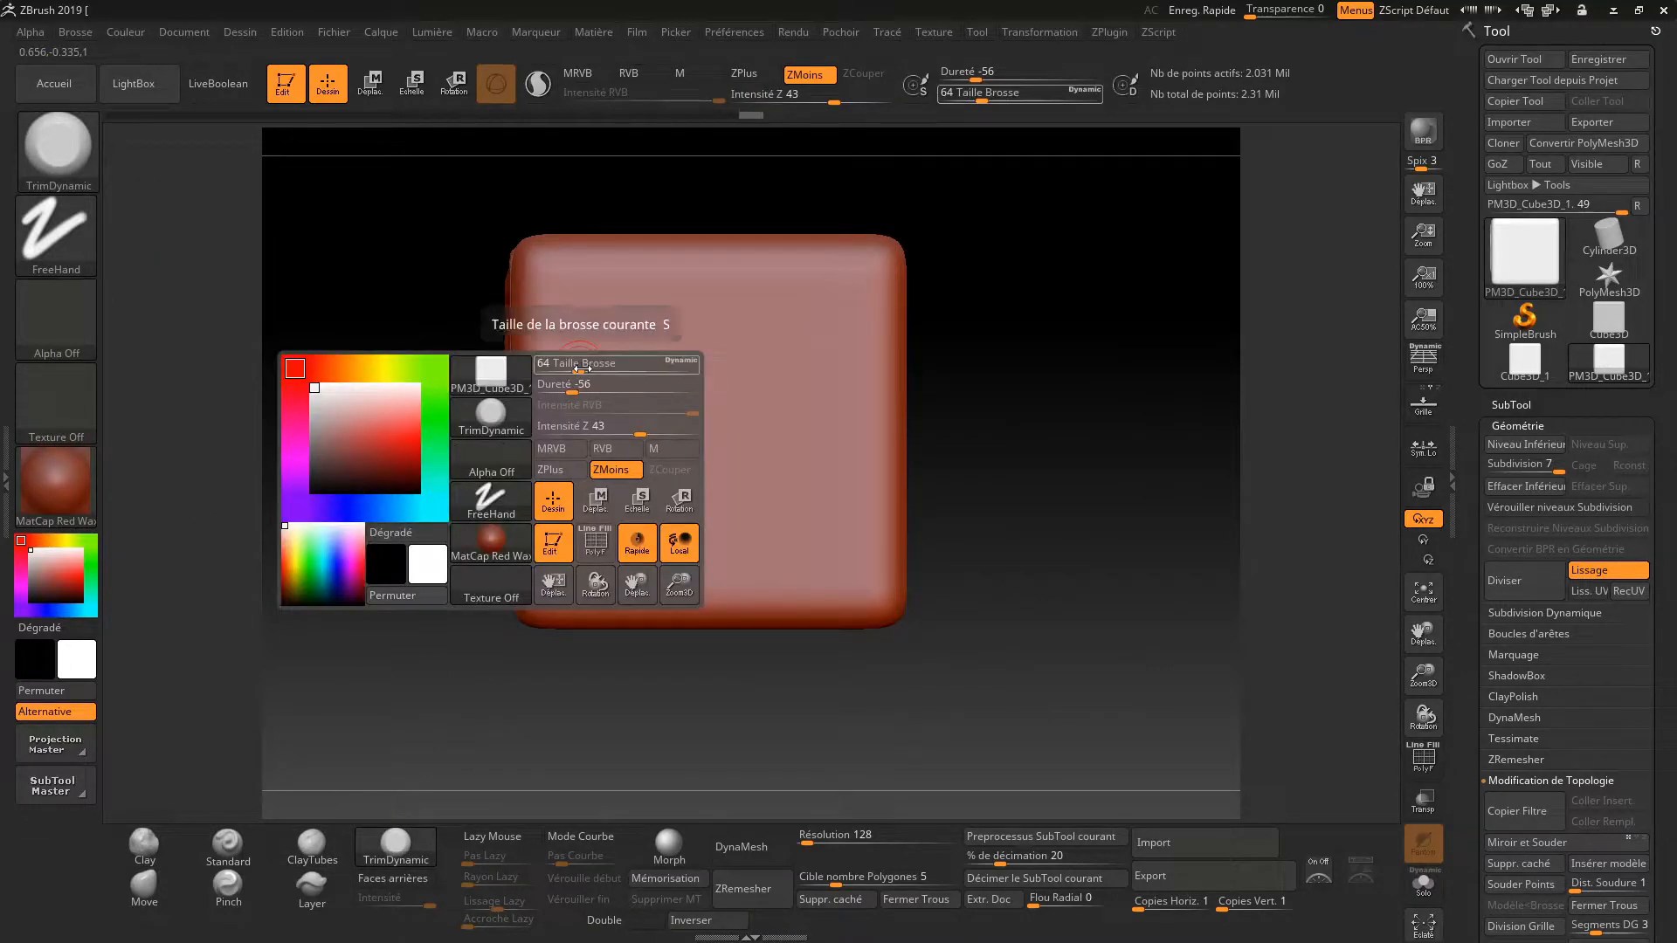
drag(591, 369, 600, 369)
drag(447, 317, 550, 354)
mouse_move(585, 268)
mouse_down()
mouse_move(570, 297)
mouse_move(602, 301)
mouse_move(533, 406)
mouse_up()
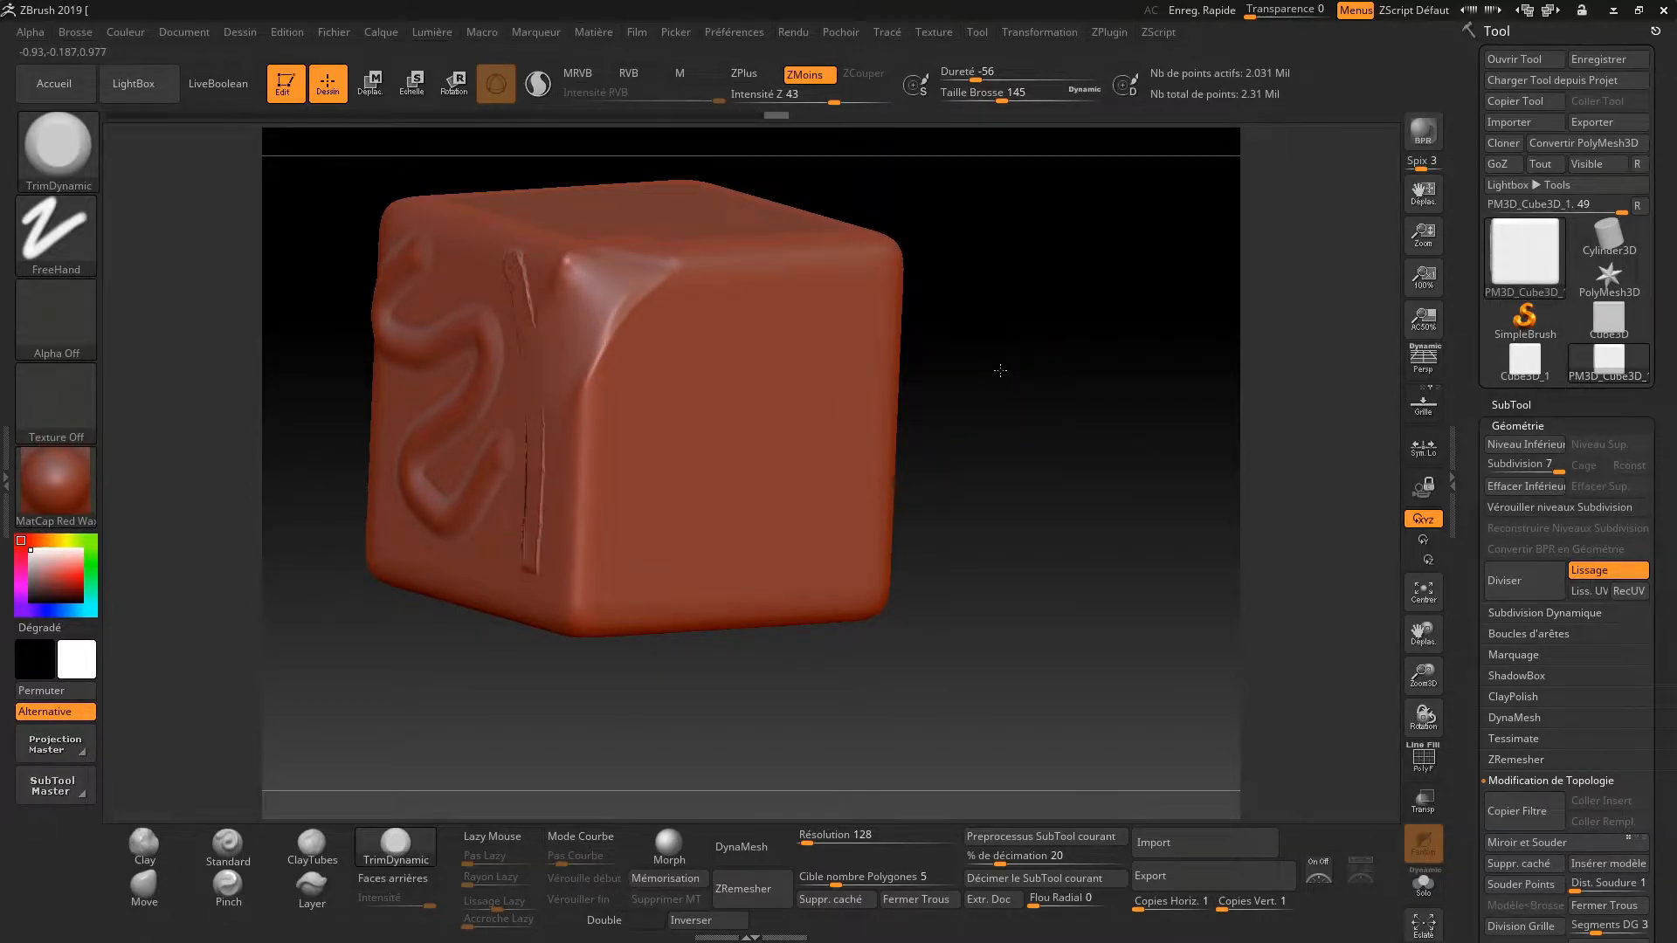
Flatten the ClayTubes stroke and the winding ridge on the cube's face with TrimDynamic
shift+drag(984, 373, 734, 393)
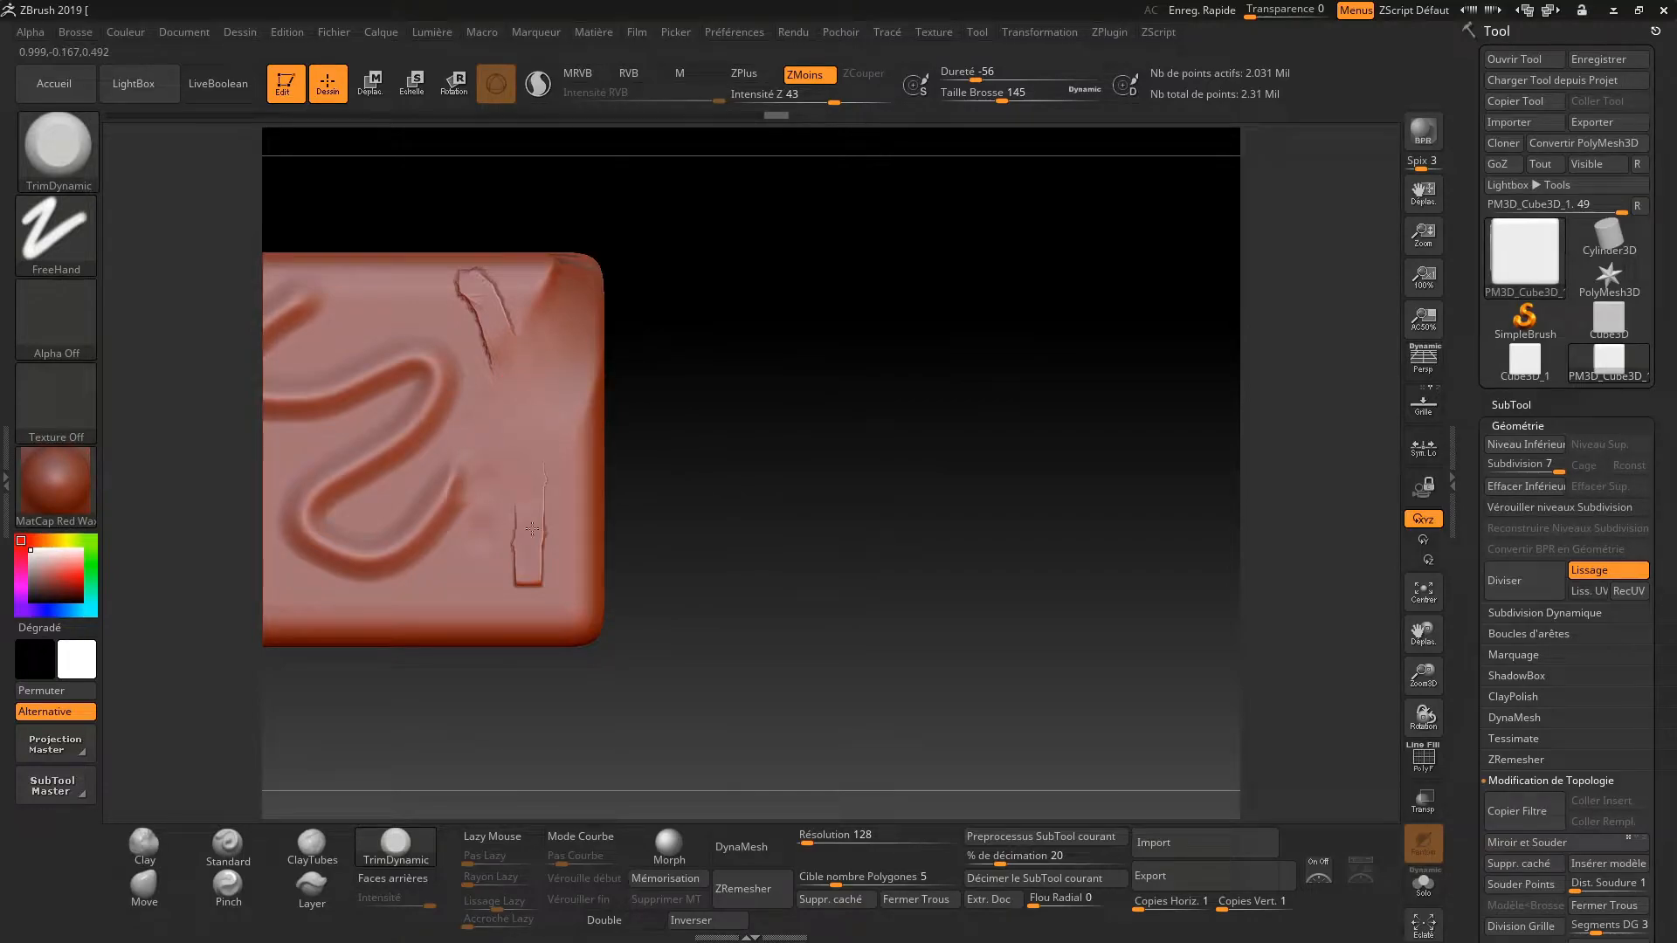
mouse_move(527, 504)
mouse_down()
mouse_move(445, 515)
mouse_move(410, 550)
mouse_move(341, 533)
mouse_move(396, 410)
mouse_move(339, 389)
mouse_up()
alt+drag(840, 445, 1053, 463)
mouse_move(561, 402)
mouse_down()
mouse_move(500, 428)
mouse_move(485, 359)
mouse_move(522, 316)
mouse_move(458, 411)
mouse_move(497, 342)
mouse_move(458, 389)
mouse_move(651, 420)
mouse_move(667, 366)
mouse_up()
mouse_move(599, 496)
mouse_down()
mouse_move(528, 546)
mouse_move(553, 603)
mouse_up()
drag(522, 531, 602, 572)
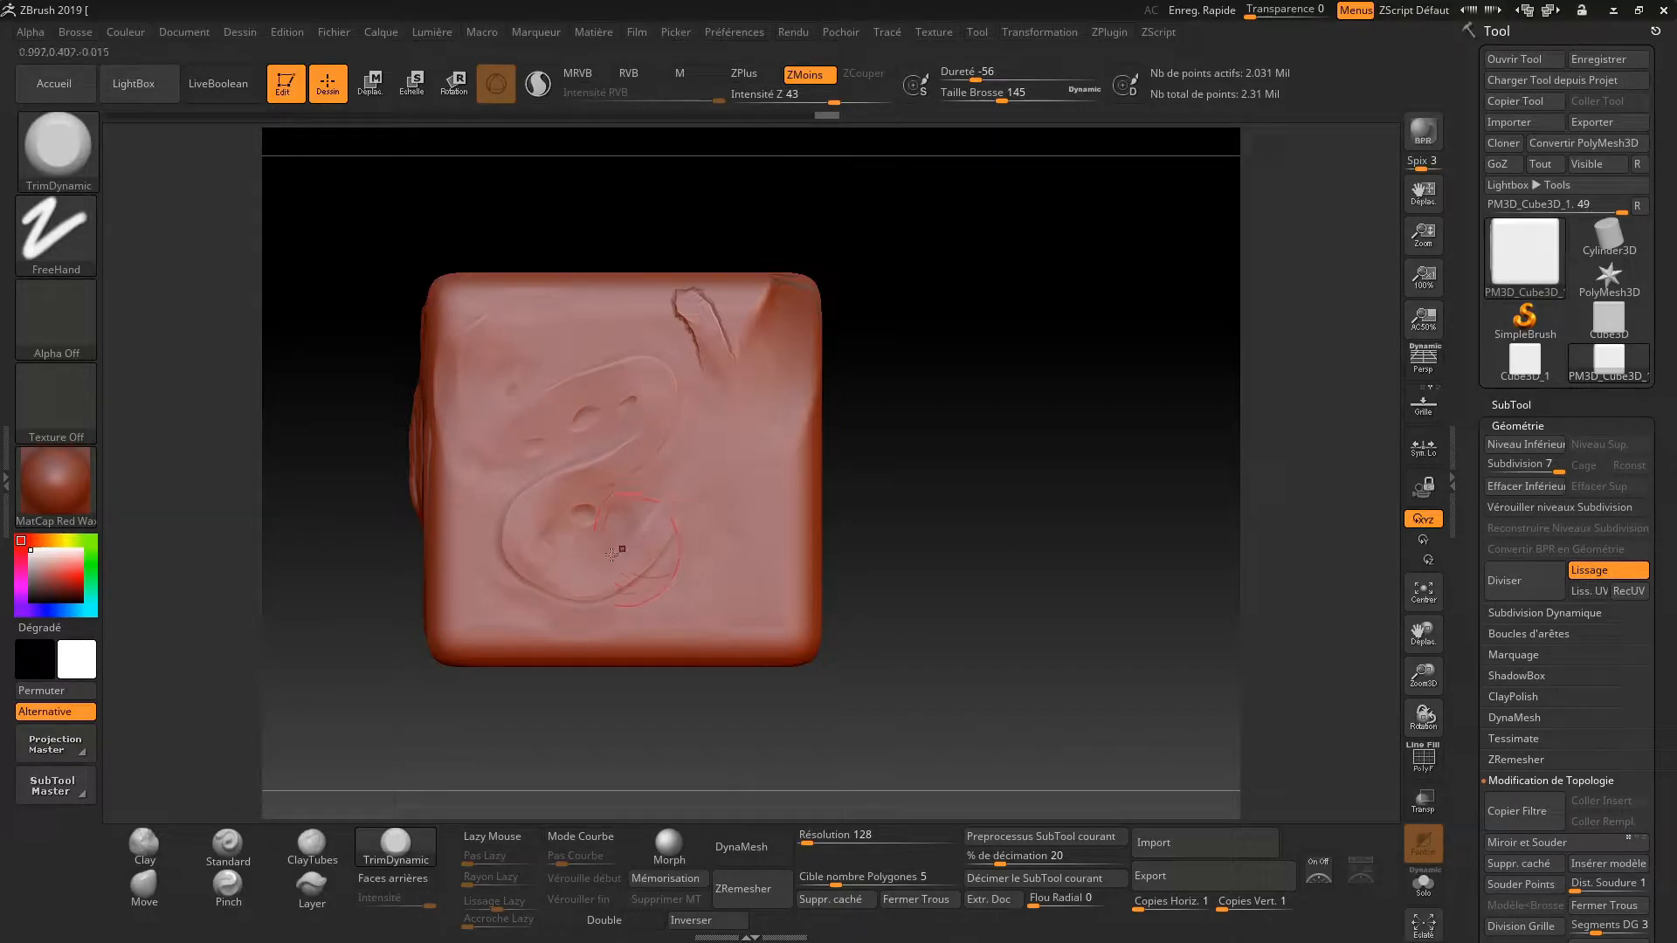
Pull the side edge of the cube outward with the Move brush at size 293
click(149, 882)
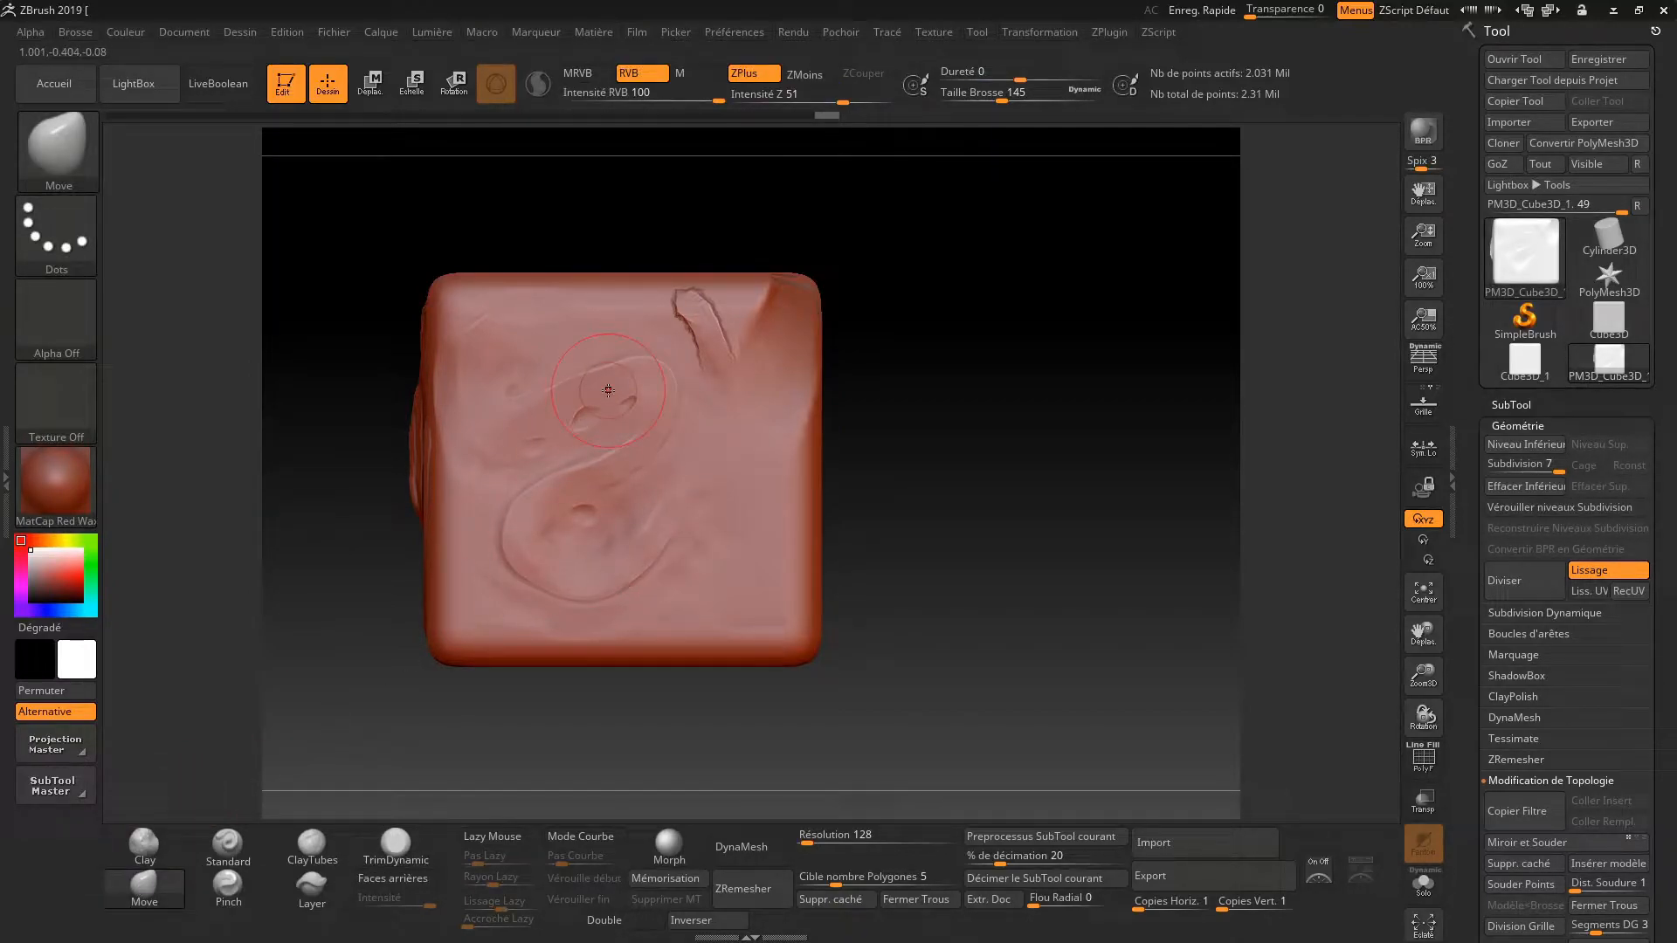
key(space)
drag(616, 392, 655, 392)
drag(749, 358, 819, 382)
drag(782, 462, 891, 524)
Sculpt two parallel diagonal ridges on a clean face of the cube using a smaller Standard brush
click(227, 885)
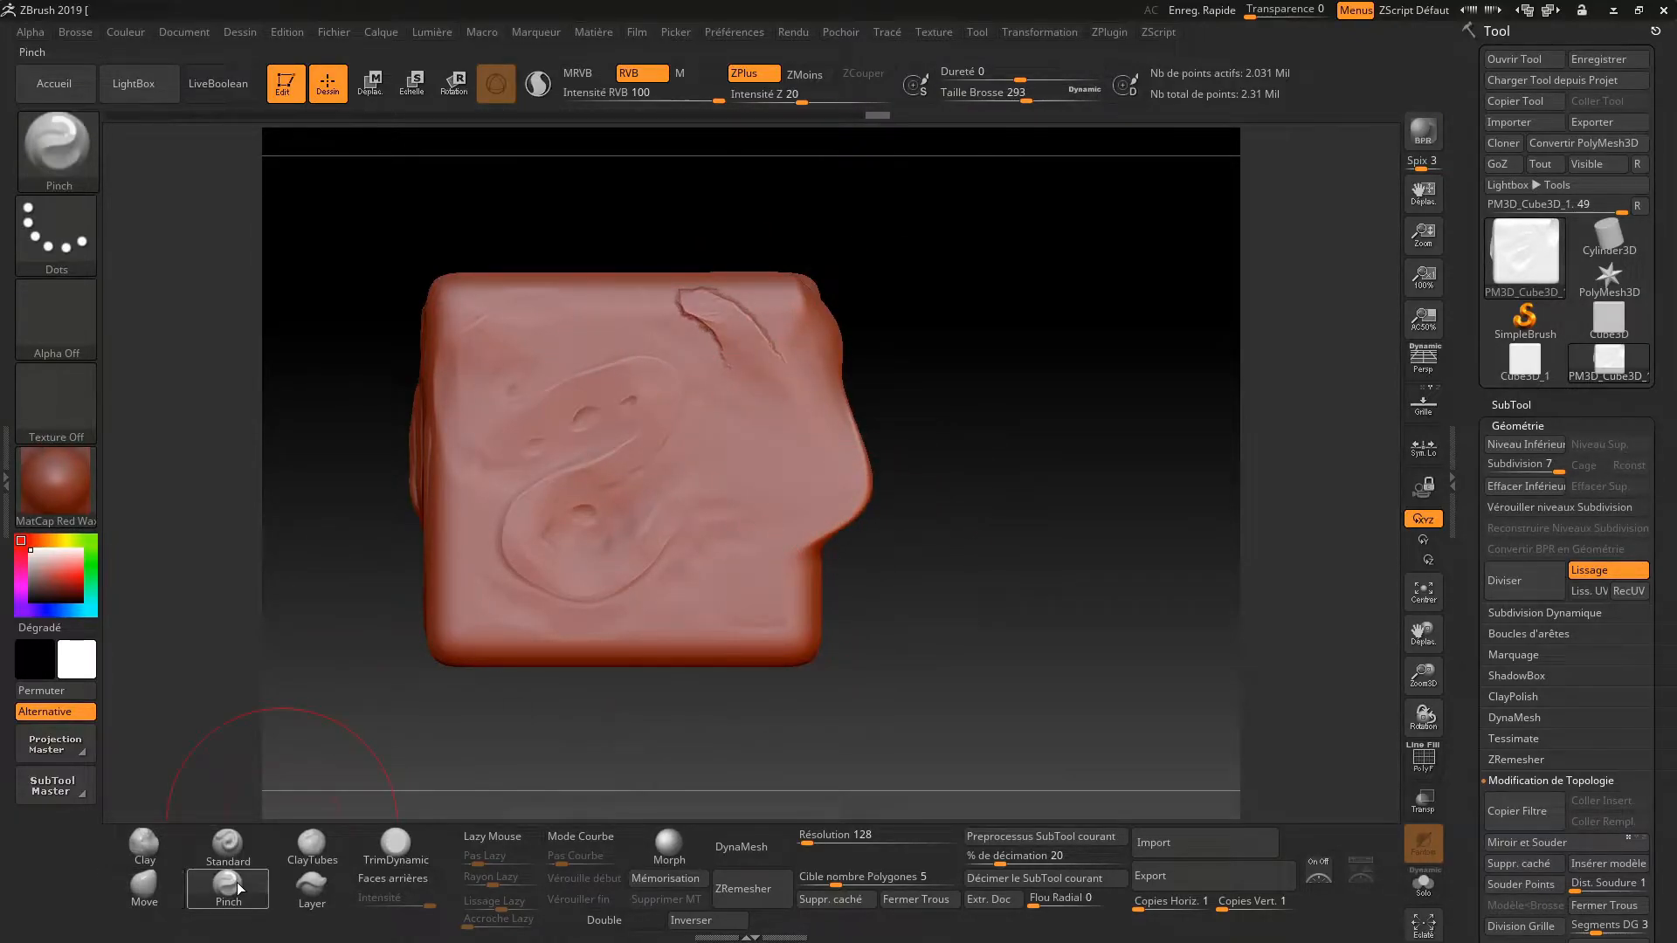
click(228, 844)
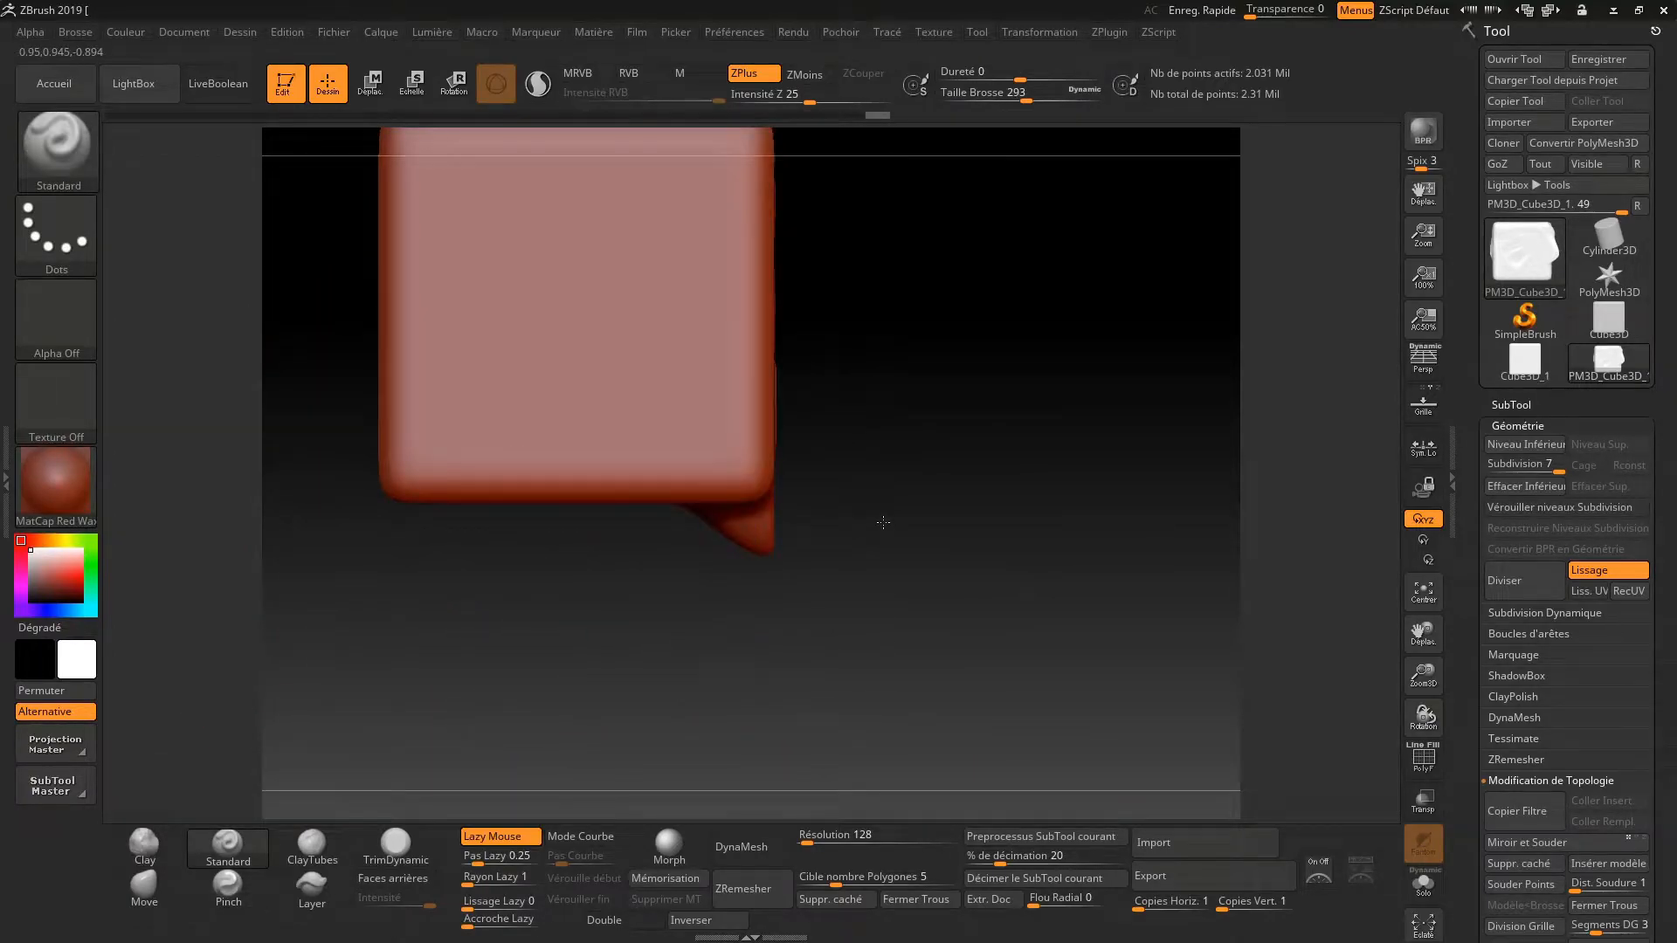
key(space)
mouse_move(592, 499)
mouse_down()
mouse_move(548, 500)
mouse_move(680, 653)
mouse_up()
drag(558, 438, 702, 619)
Pinch the two diagonal ridges together with the Pinch brush at size 104 and Z intensity 7
click(228, 885)
key(space)
drag(561, 489, 573, 489)
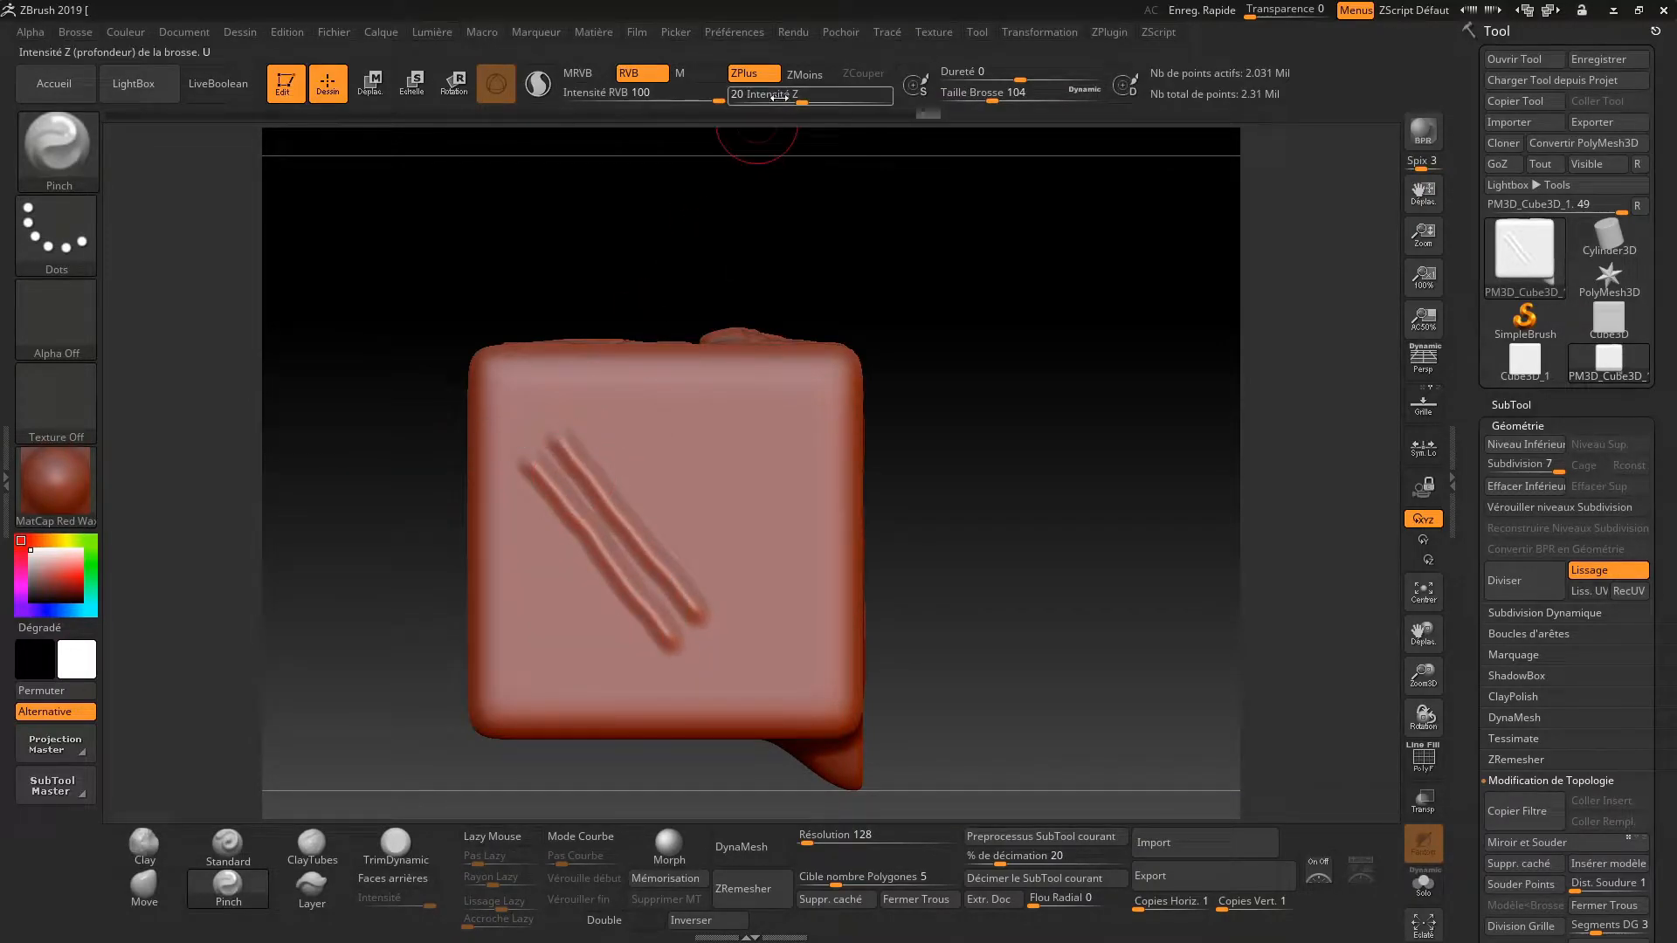
drag(795, 101, 776, 101)
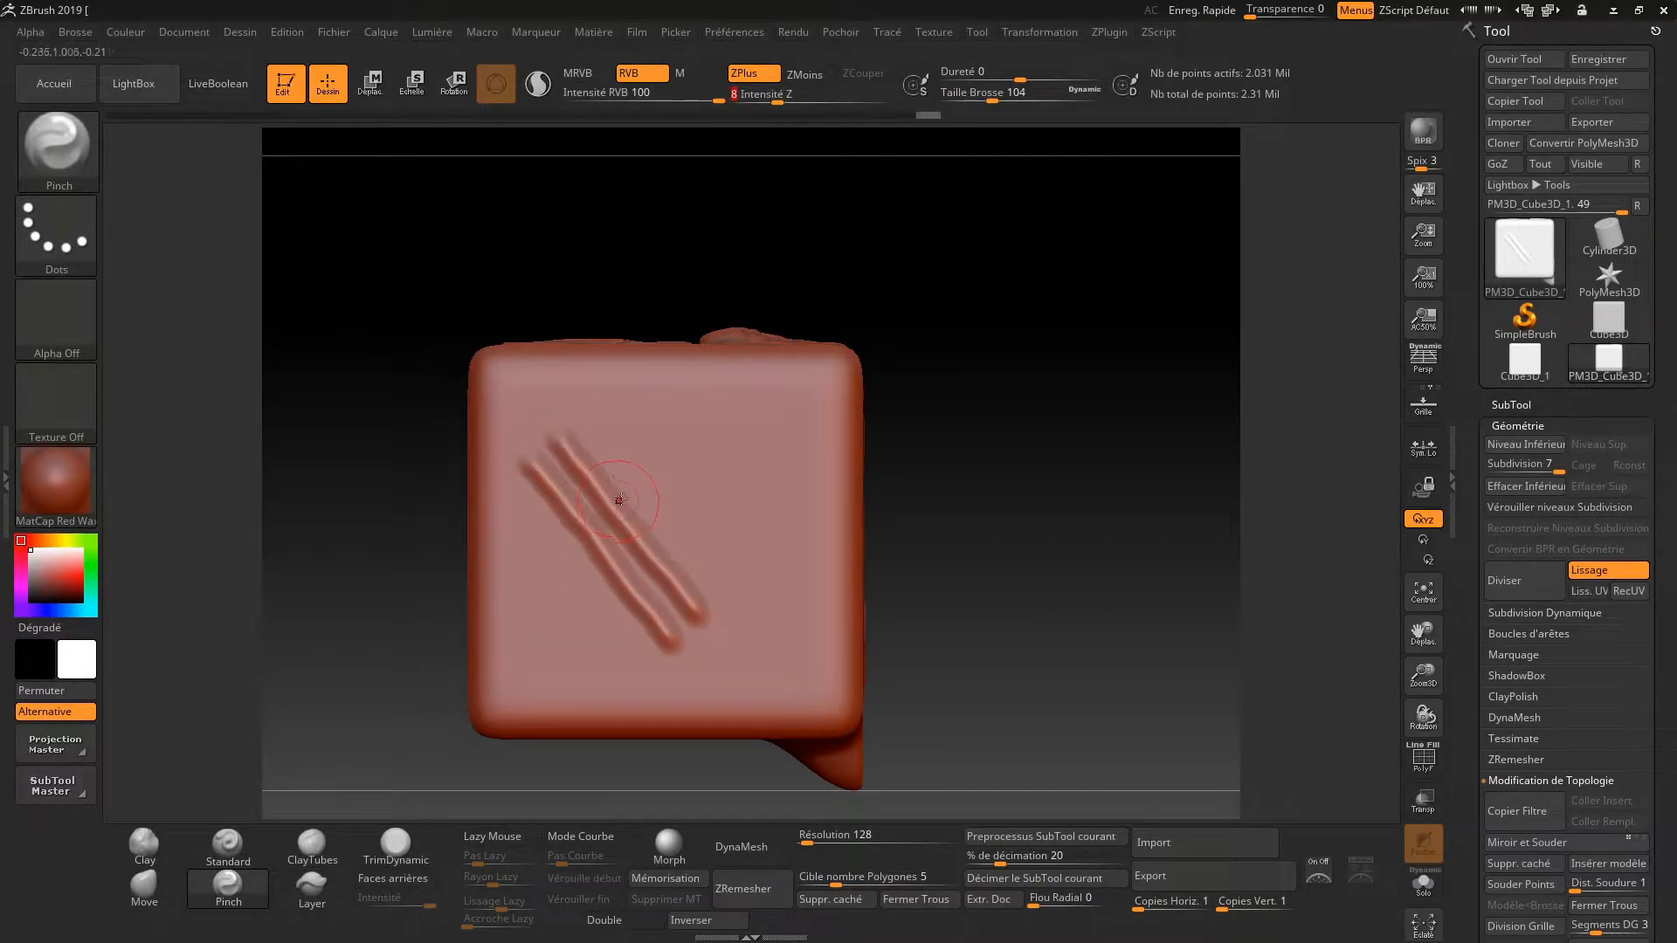
key(space)
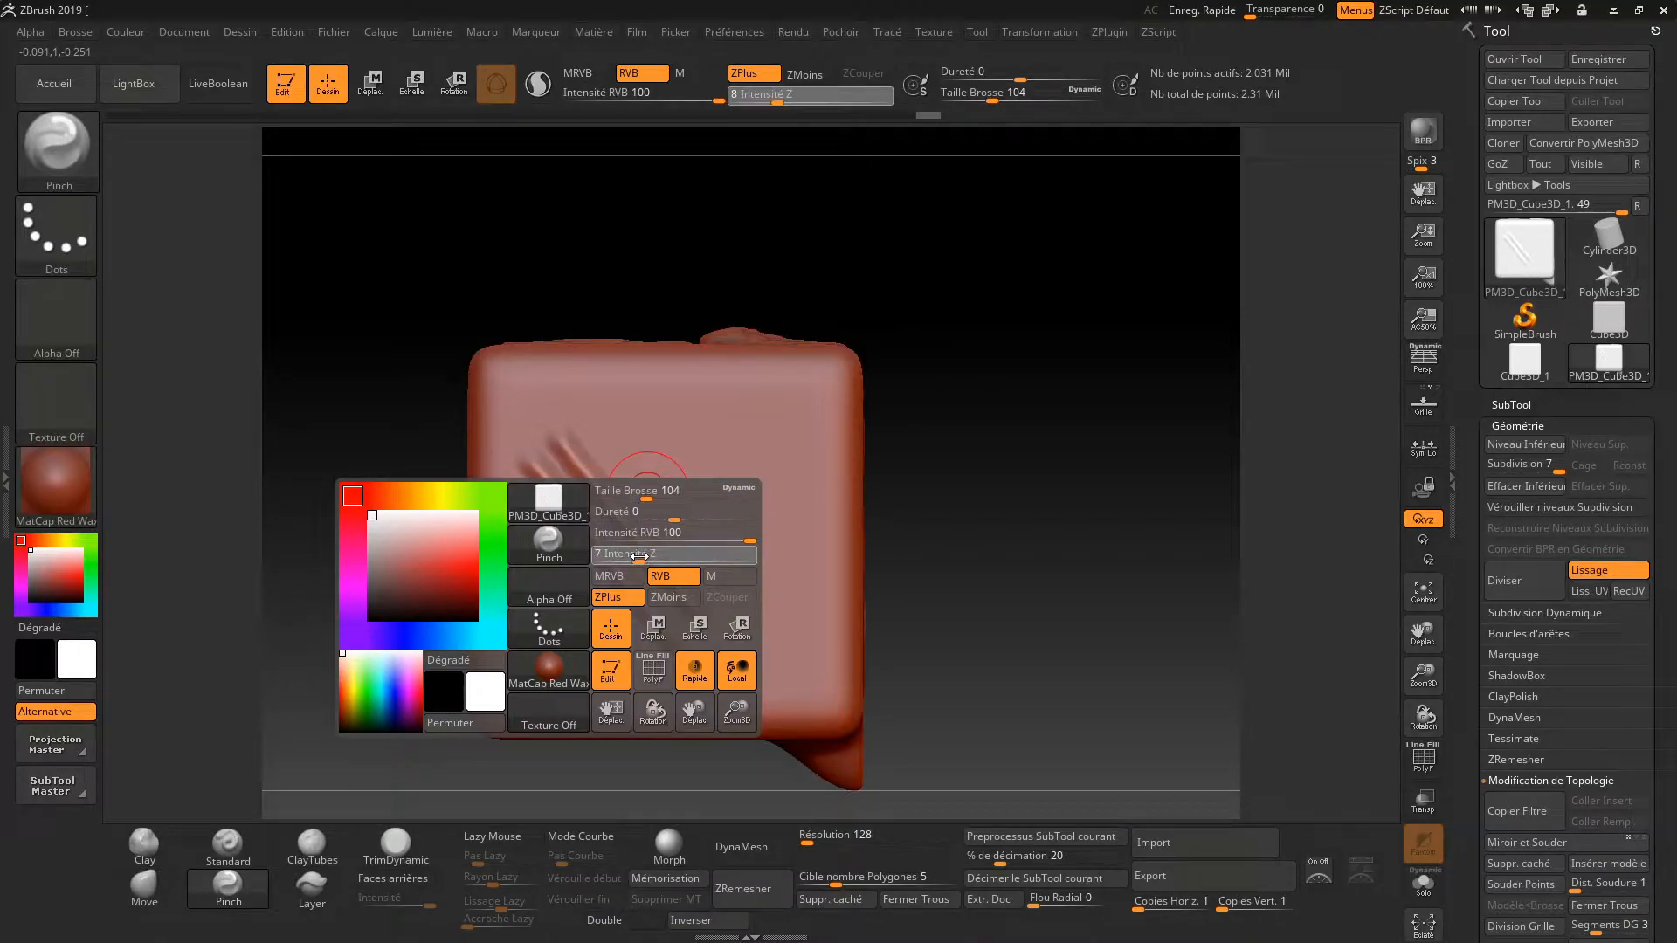
drag(639, 557, 637, 556)
mouse_move(582, 491)
mouse_down()
mouse_move(561, 464)
mouse_move(652, 589)
mouse_up()
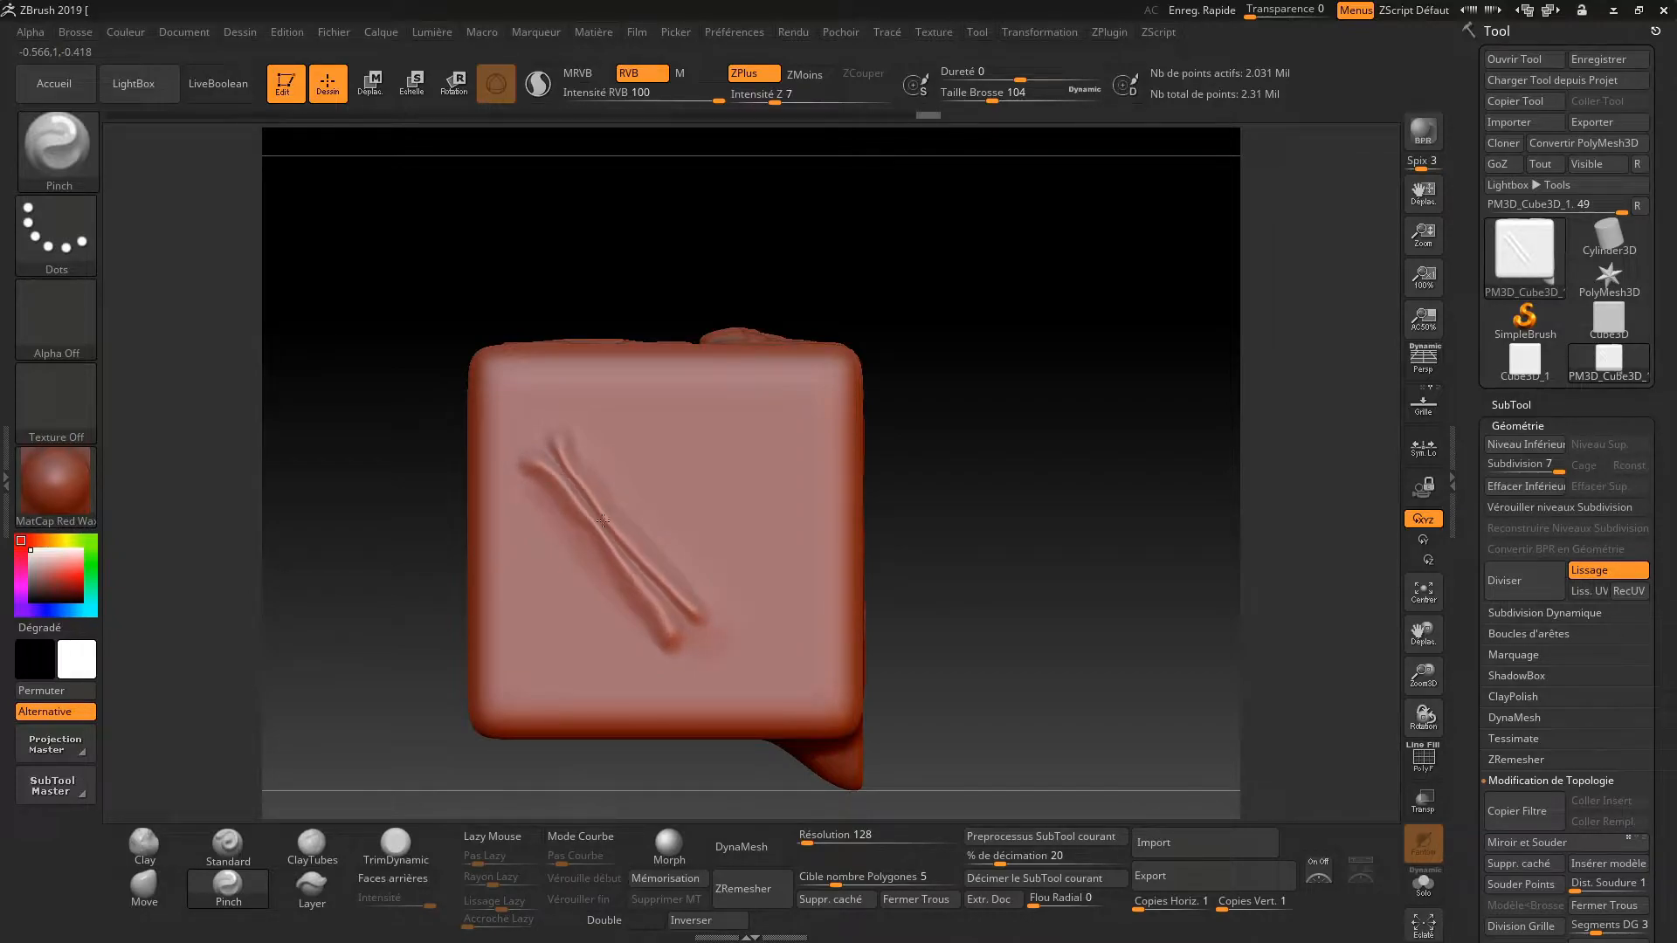
drag(674, 628, 669, 705)
Sculpt overlapping looped strokes around the pinched ridges with the Layer brush, and smooth them
click(311, 883)
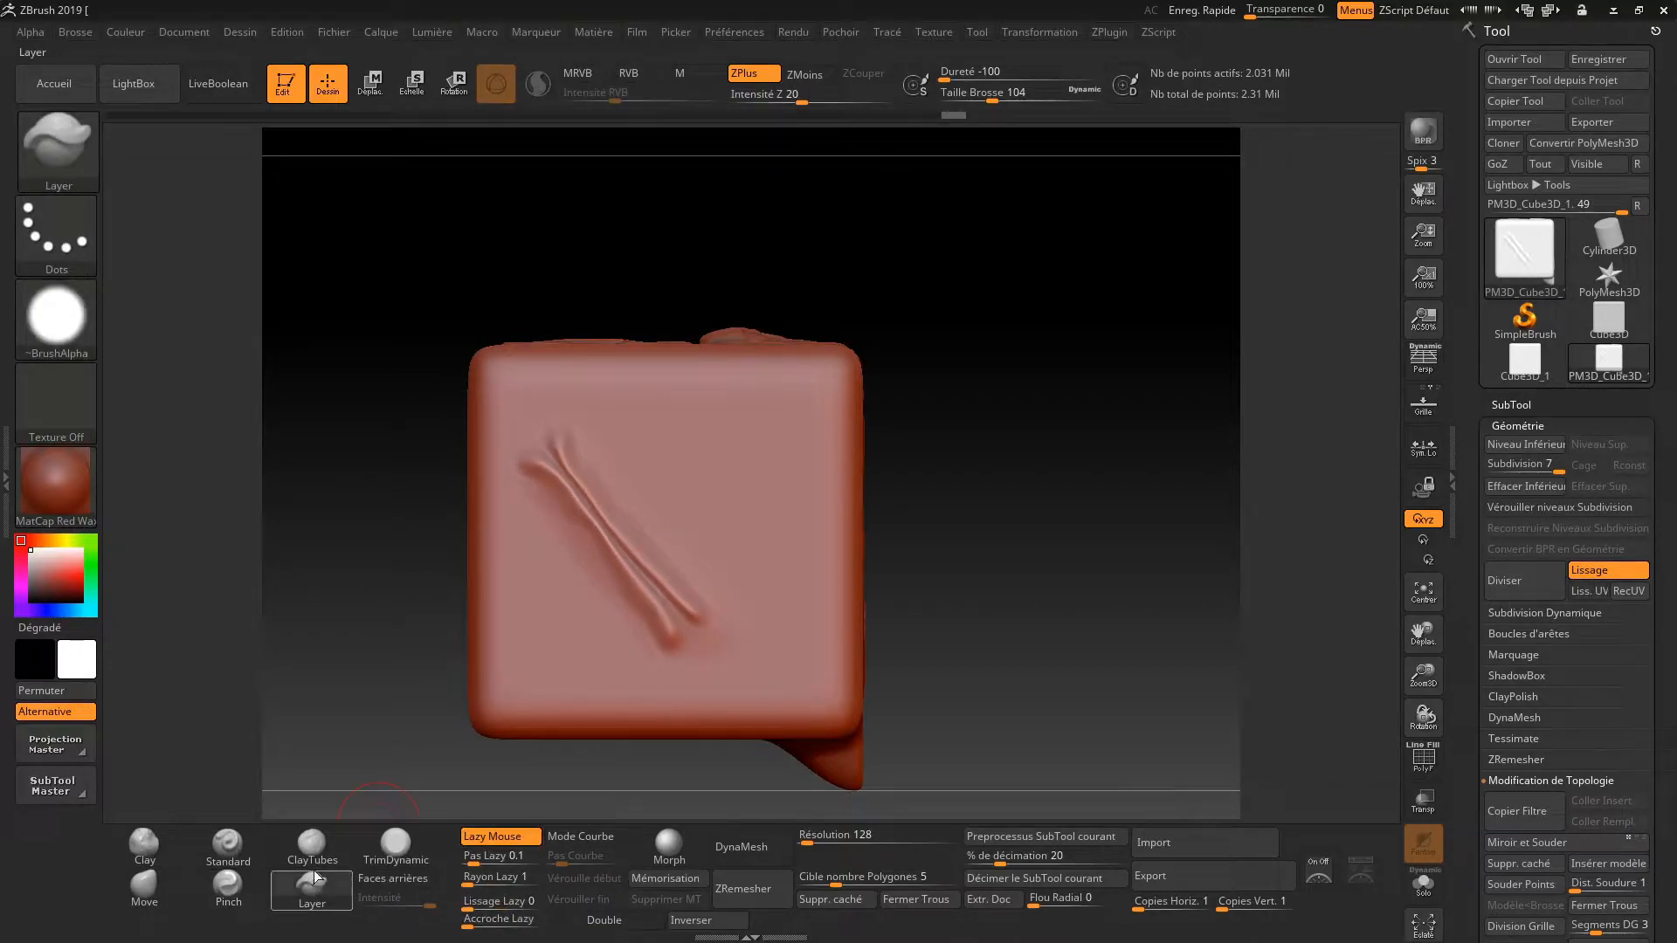
mouse_move(694, 435)
mouse_down()
mouse_move(771, 616)
mouse_move(683, 446)
mouse_up()
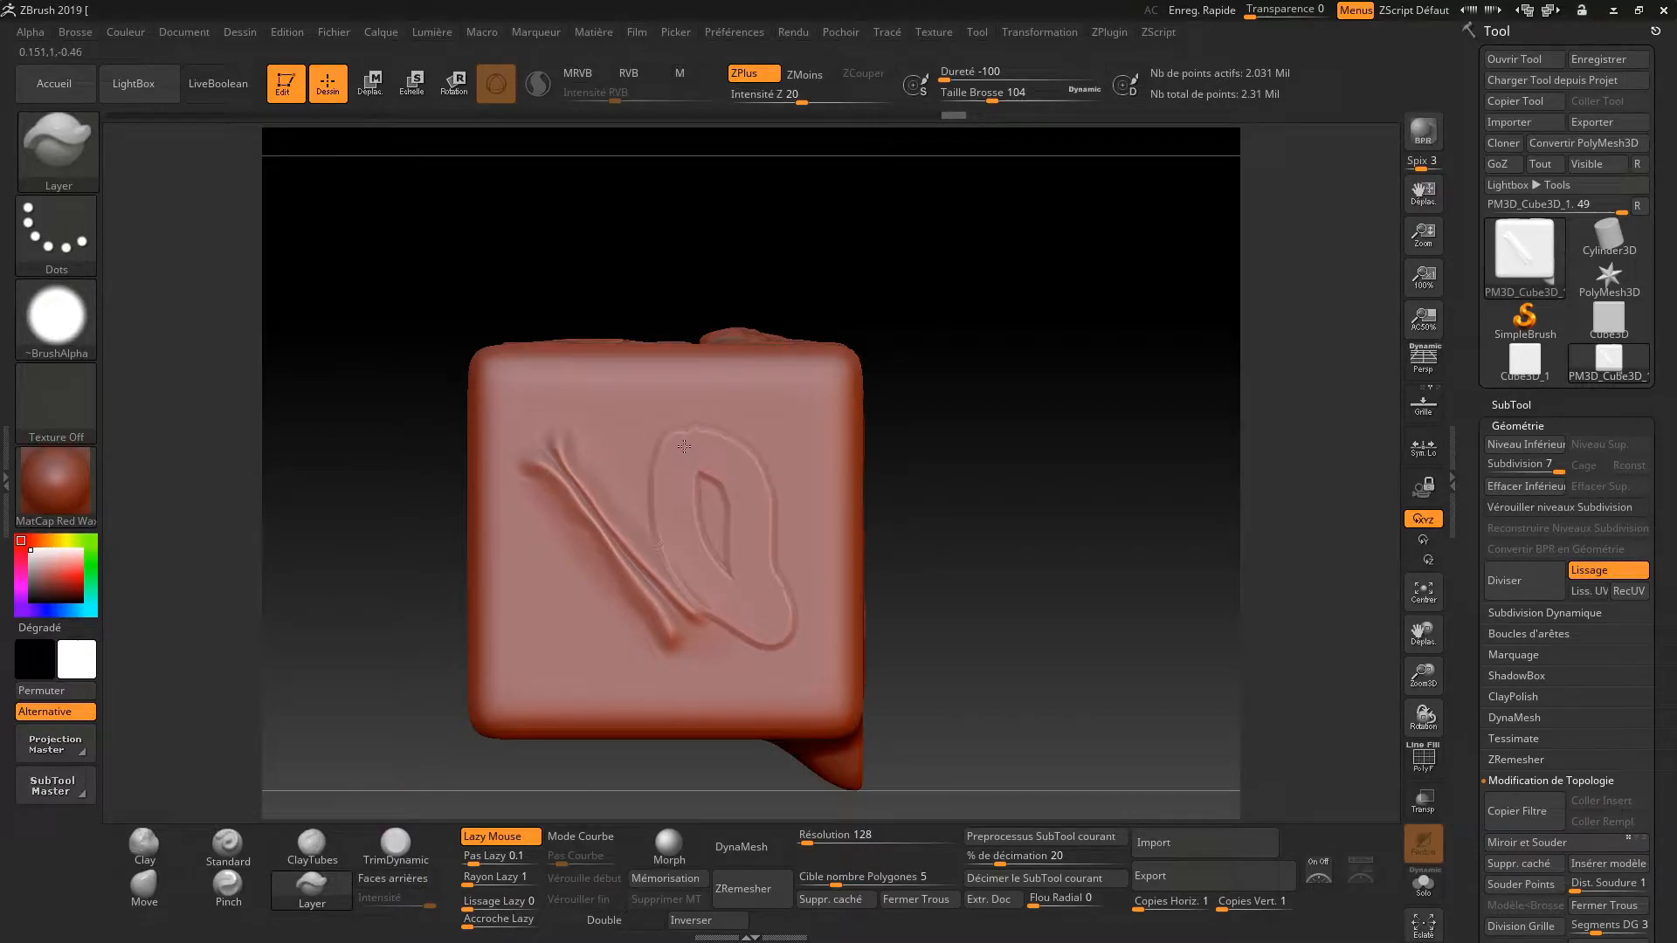
drag(597, 492, 559, 580)
drag(613, 530, 627, 583)
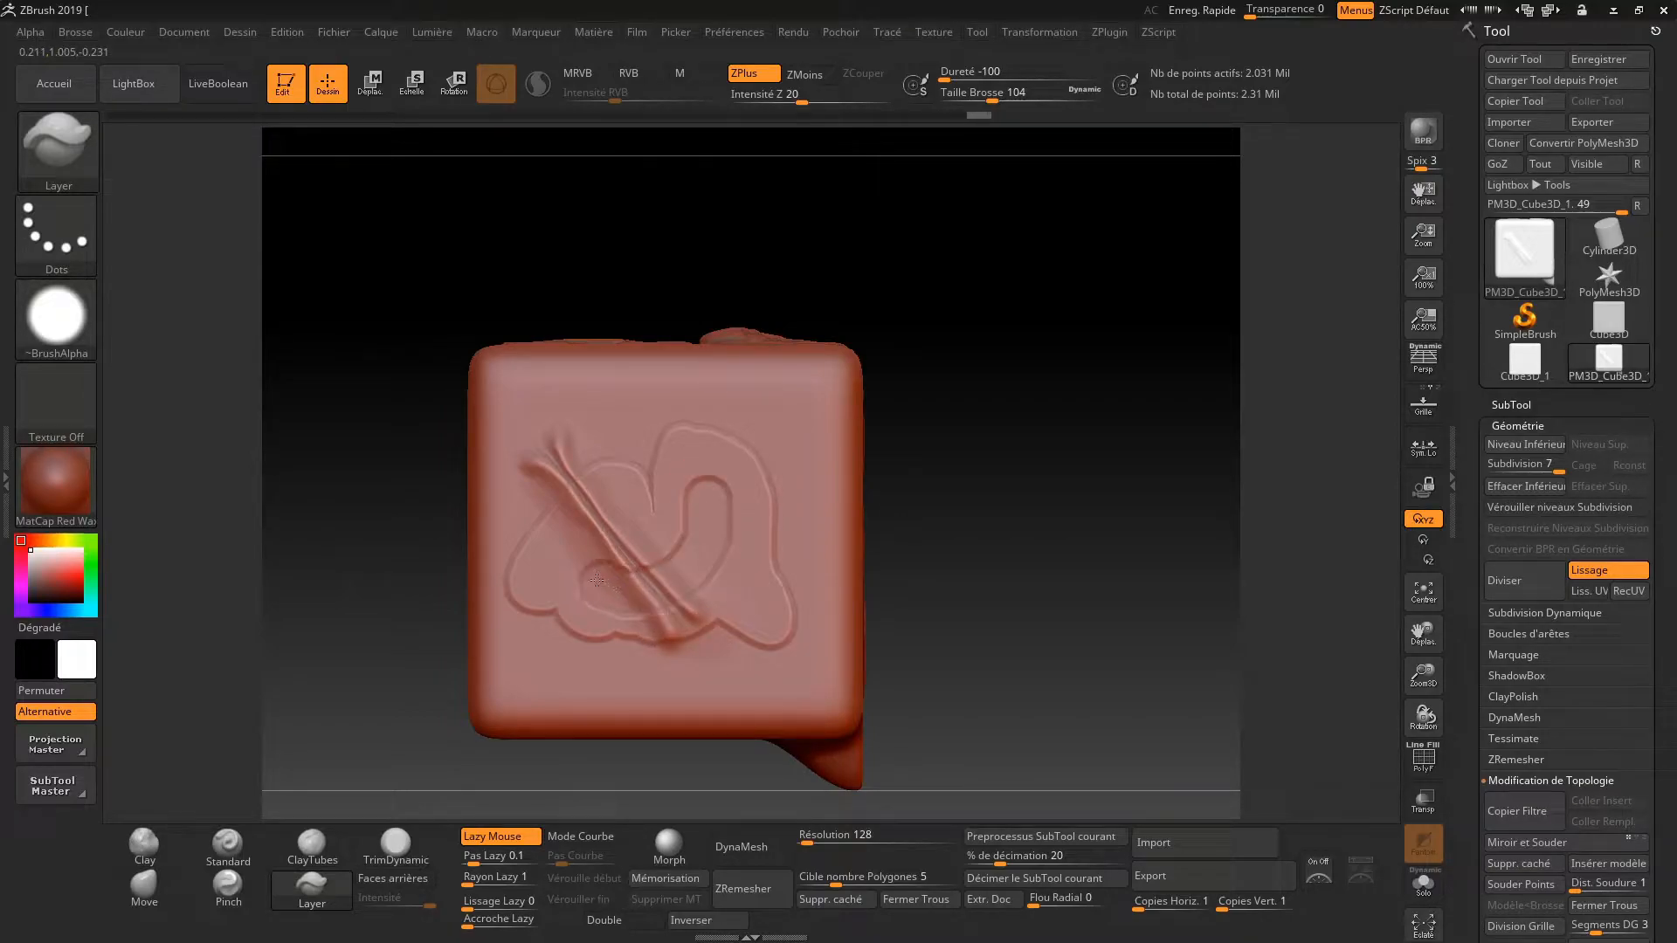
drag(705, 476, 689, 589)
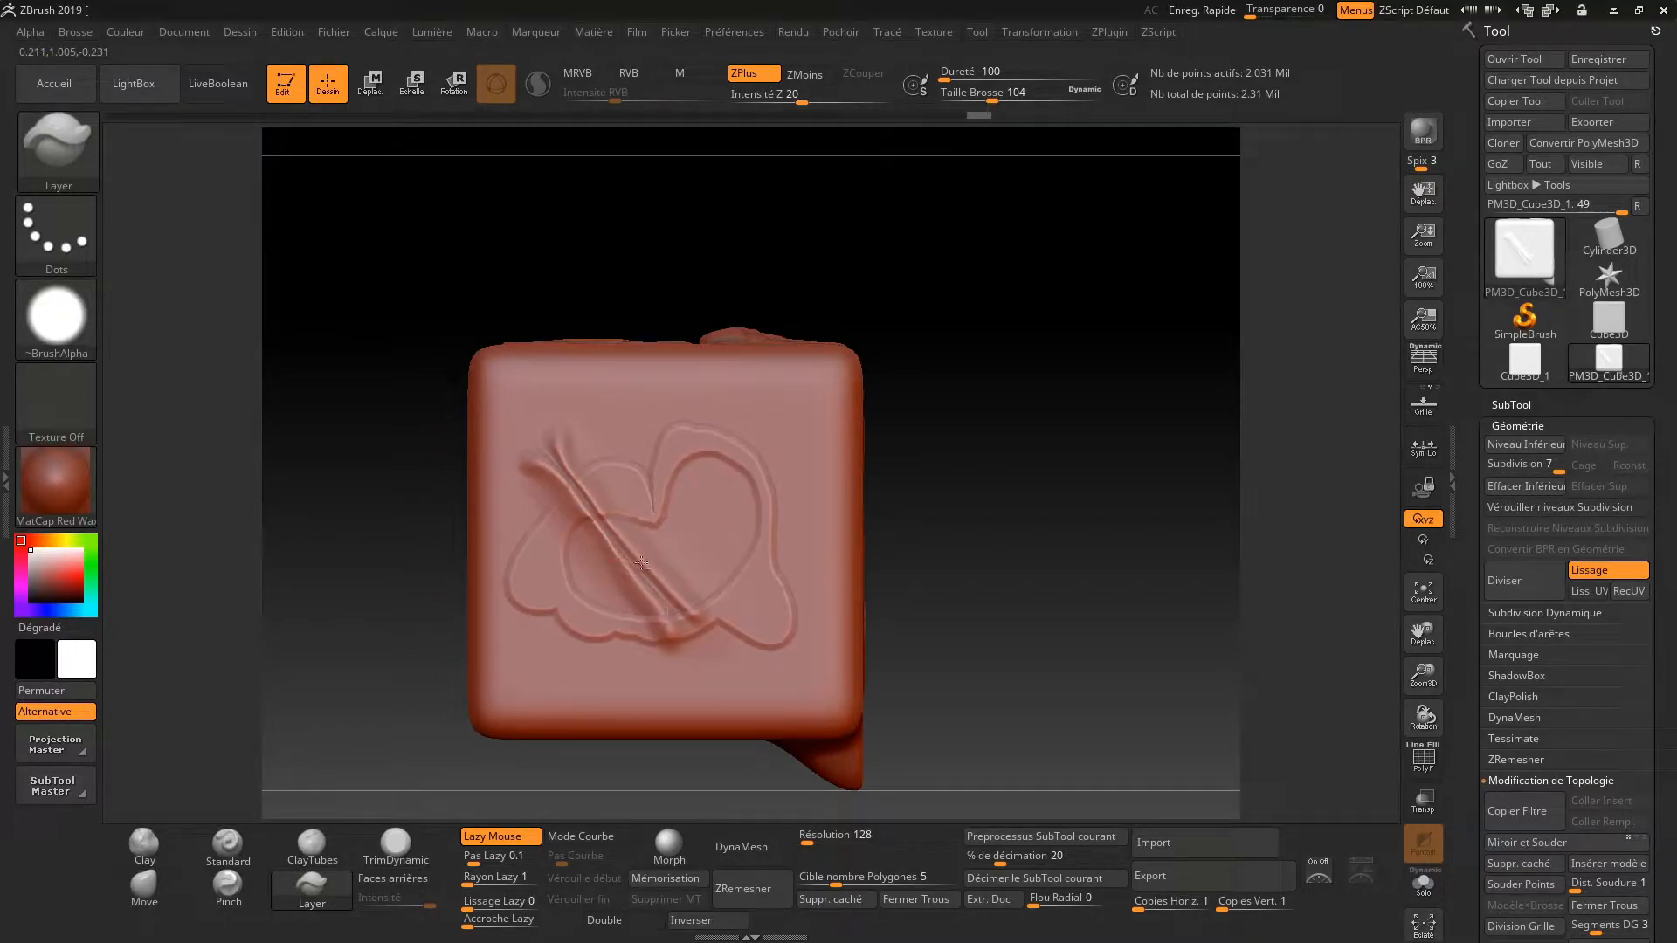
mouse_move(579, 547)
mouse_down()
mouse_move(634, 567)
mouse_move(739, 496)
mouse_move(669, 590)
mouse_up()
key(shift)
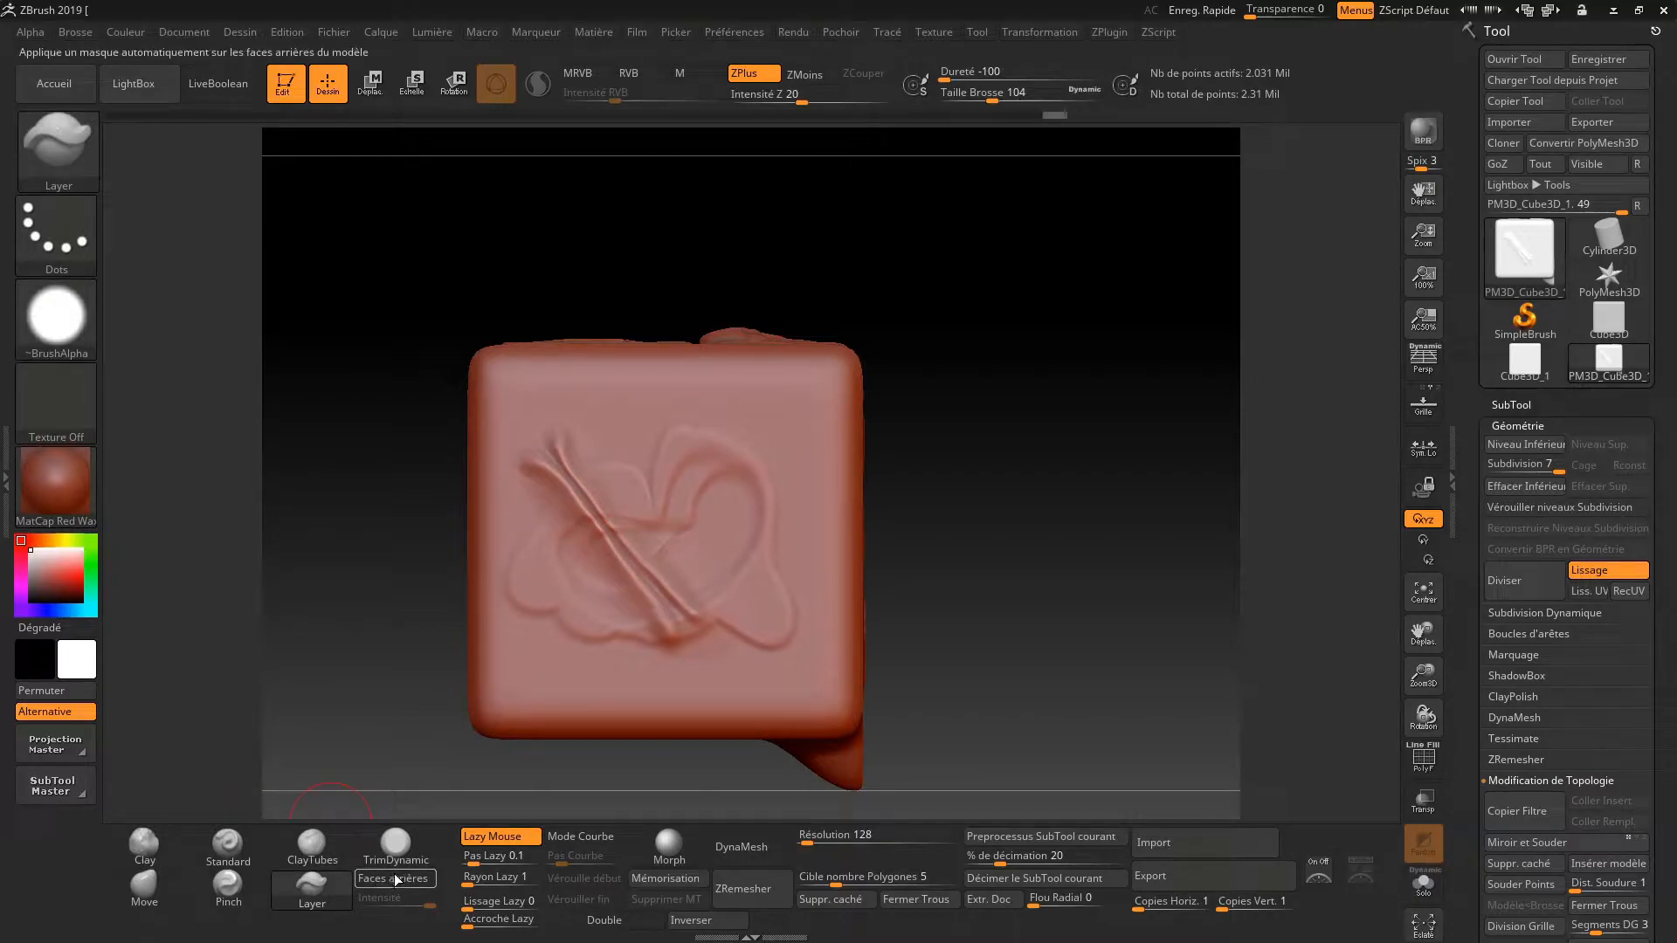
Undo all the test strokes and Move brush deformations until the cube's faces are clean
alt+drag(1001, 553, 1003, 460)
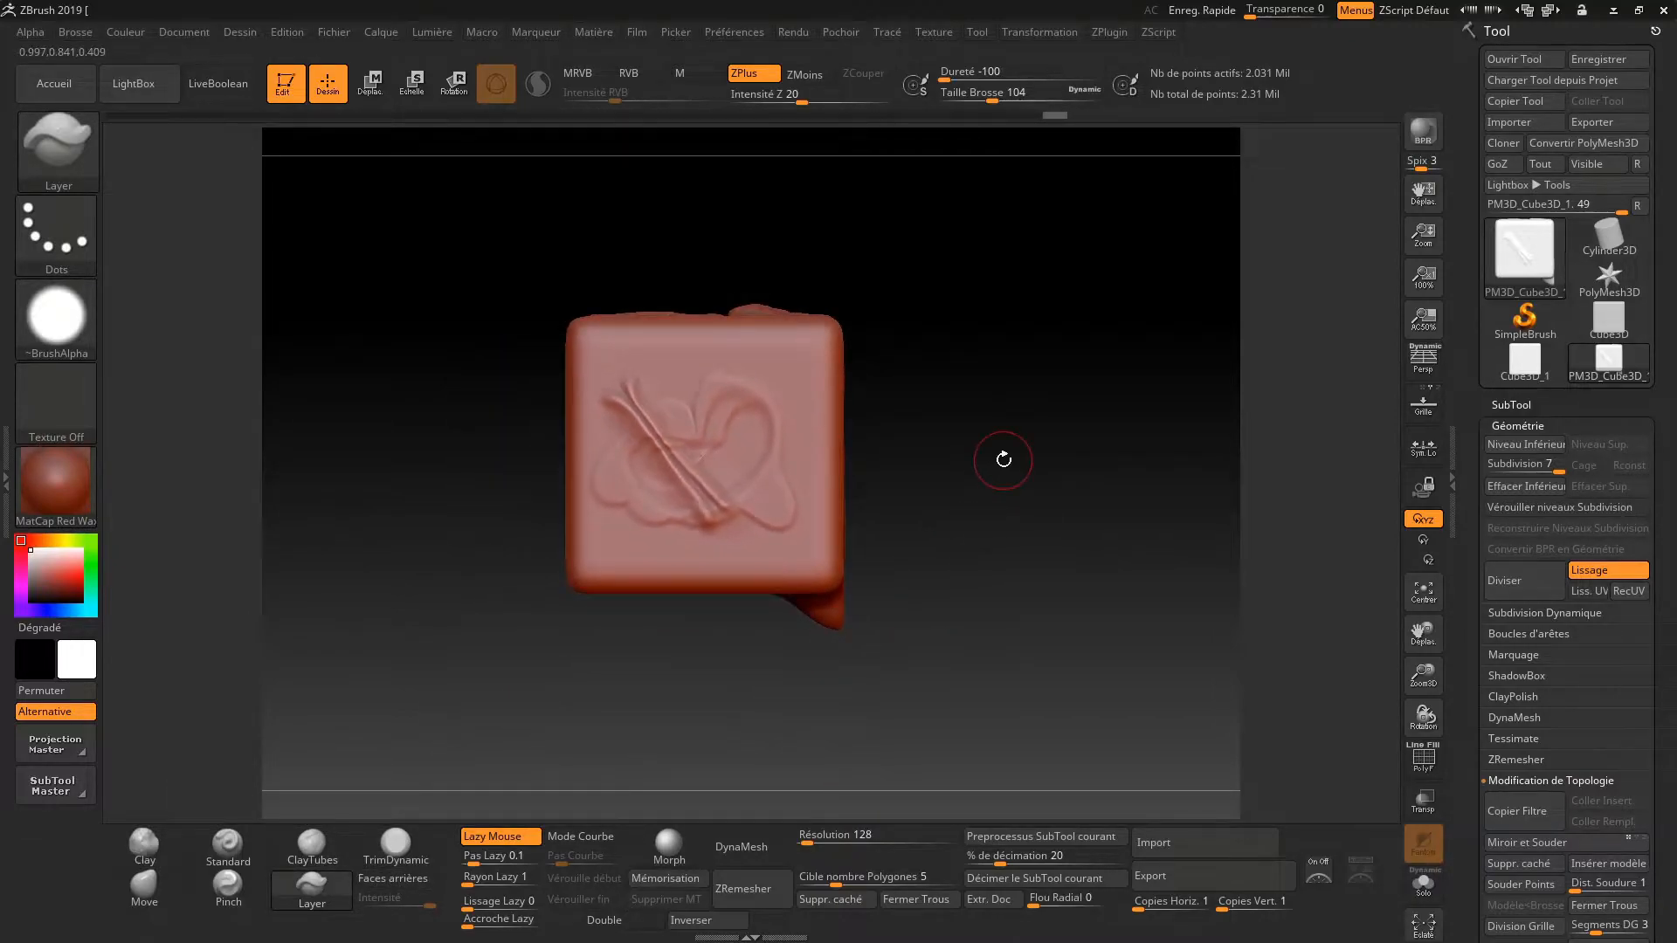
key(ctrl)
key(ctrl+z)
key(ctrl+z)
key(ctrl+z)
key(ctrl+z)
key(ctrl+z)
key(ctrl+z)
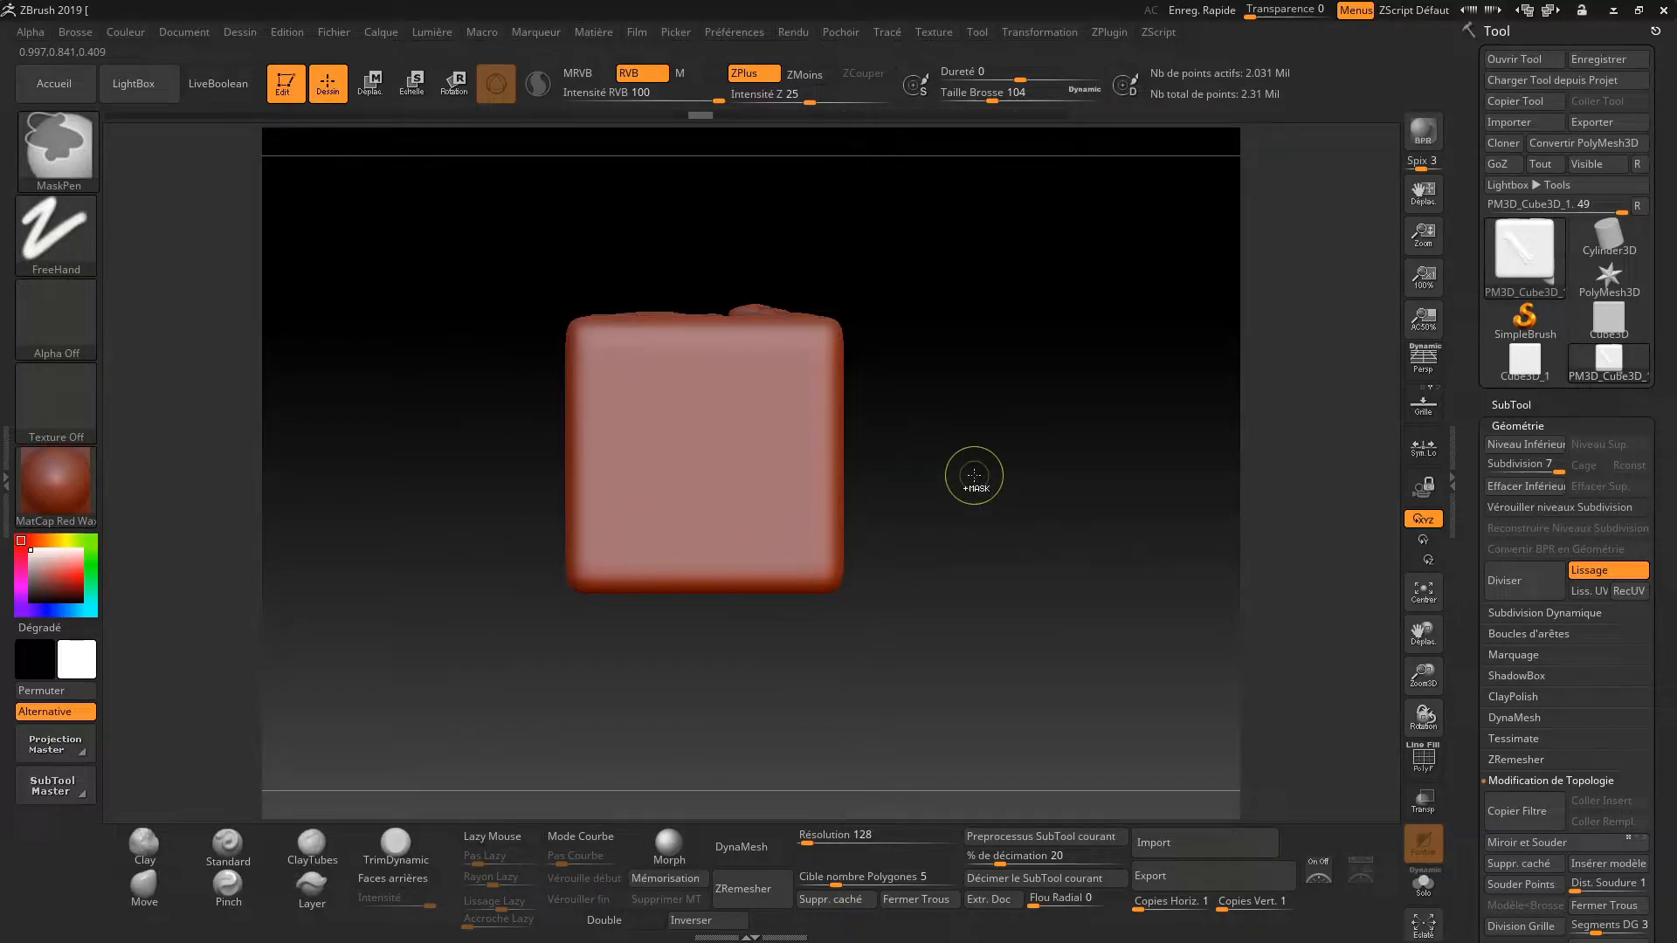
key(ctrl+z)
key(ctrl+z)
key(ctrl+z)
key(ctrl+z)
key(ctrl+z)
key(ctrl+z)
key(ctrl+z)
key(ctrl+z)
key(ctrl+z)
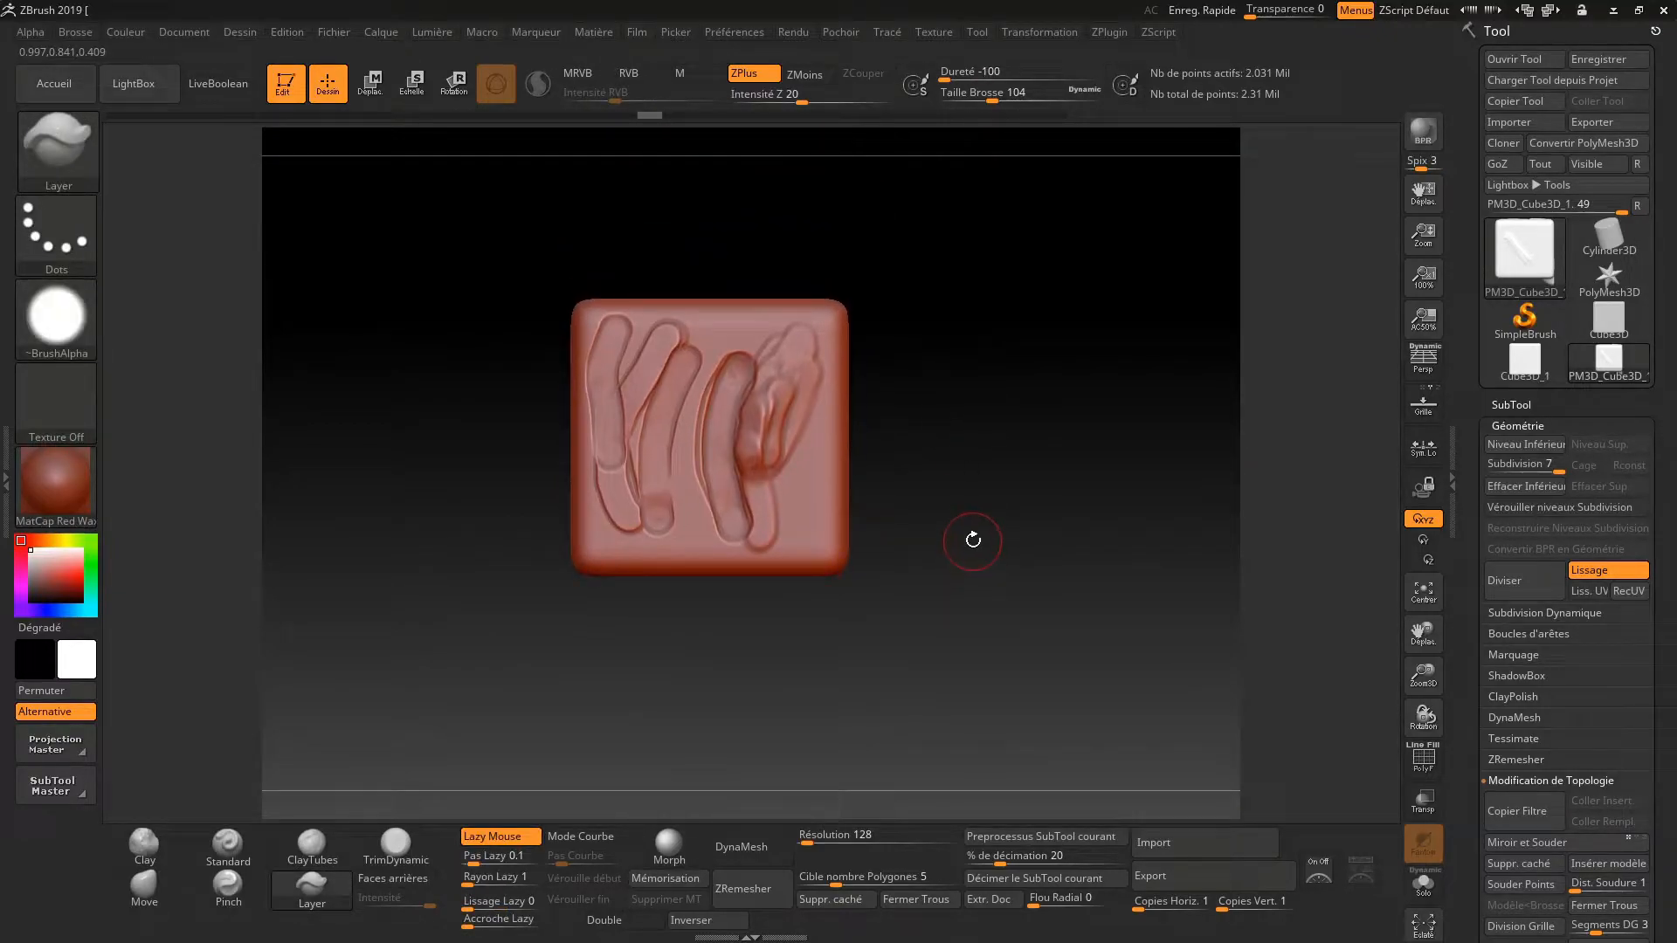
key(ctrl+z)
key(ctrl+z)
key(ctrl+z)
key(ctrl+z)
key(ctrl+z)
key(ctrl+z)
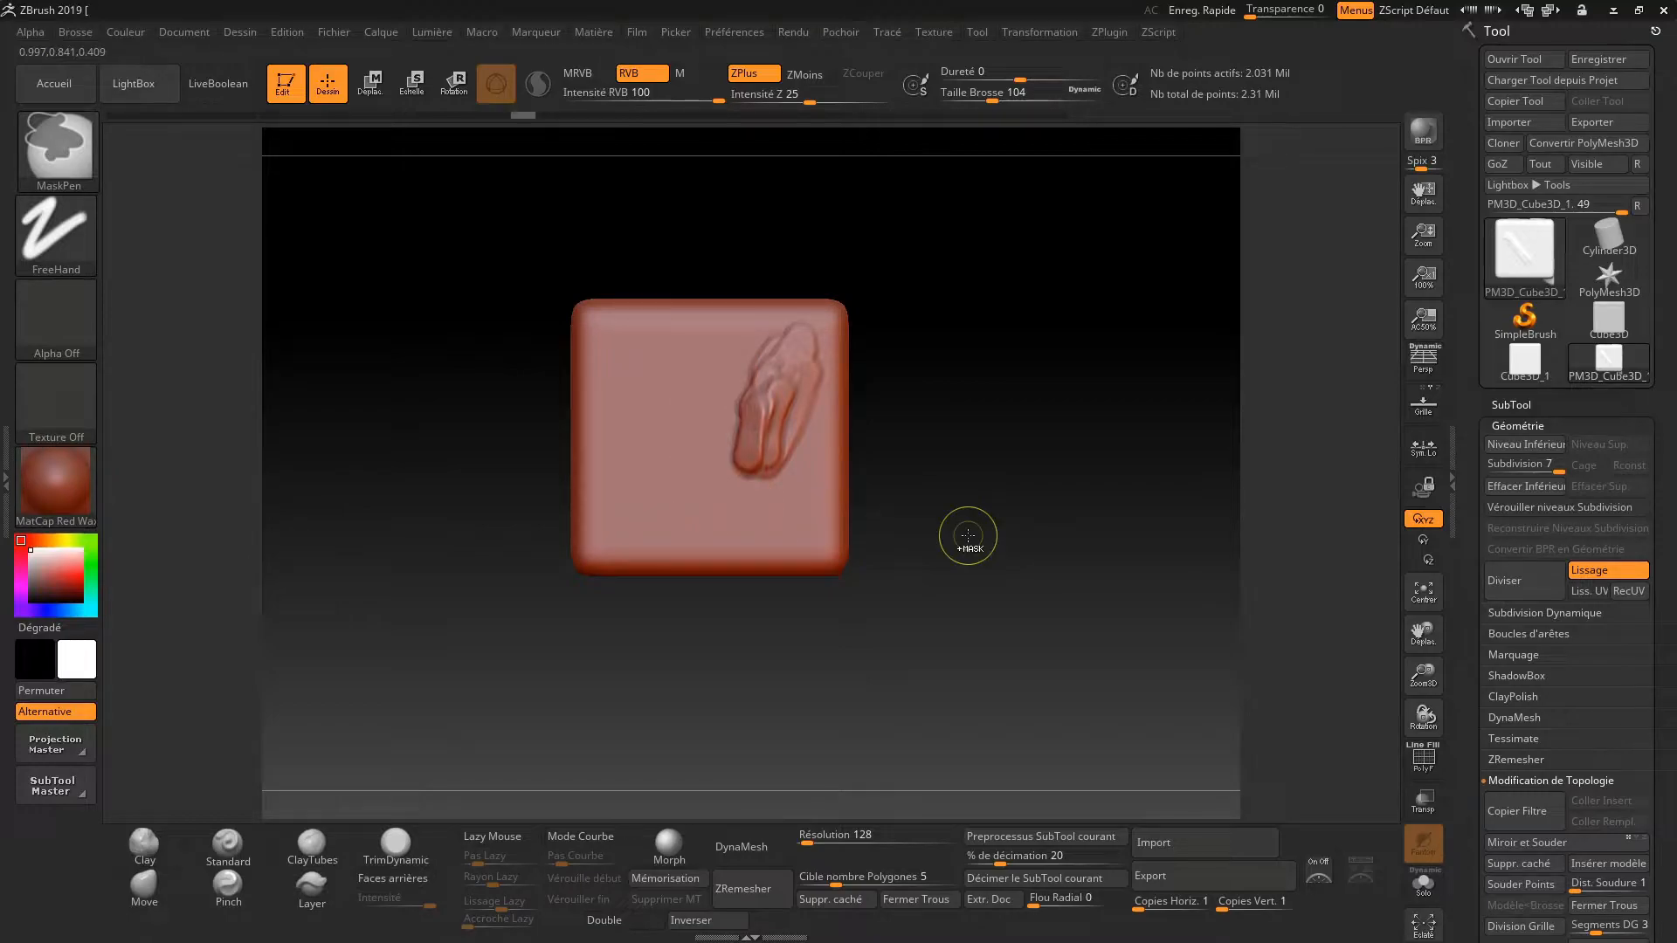
key(ctrl+z)
key(ctrl+z)
key(ctrl+z)
key(ctrl+z)
key(ctrl+z)
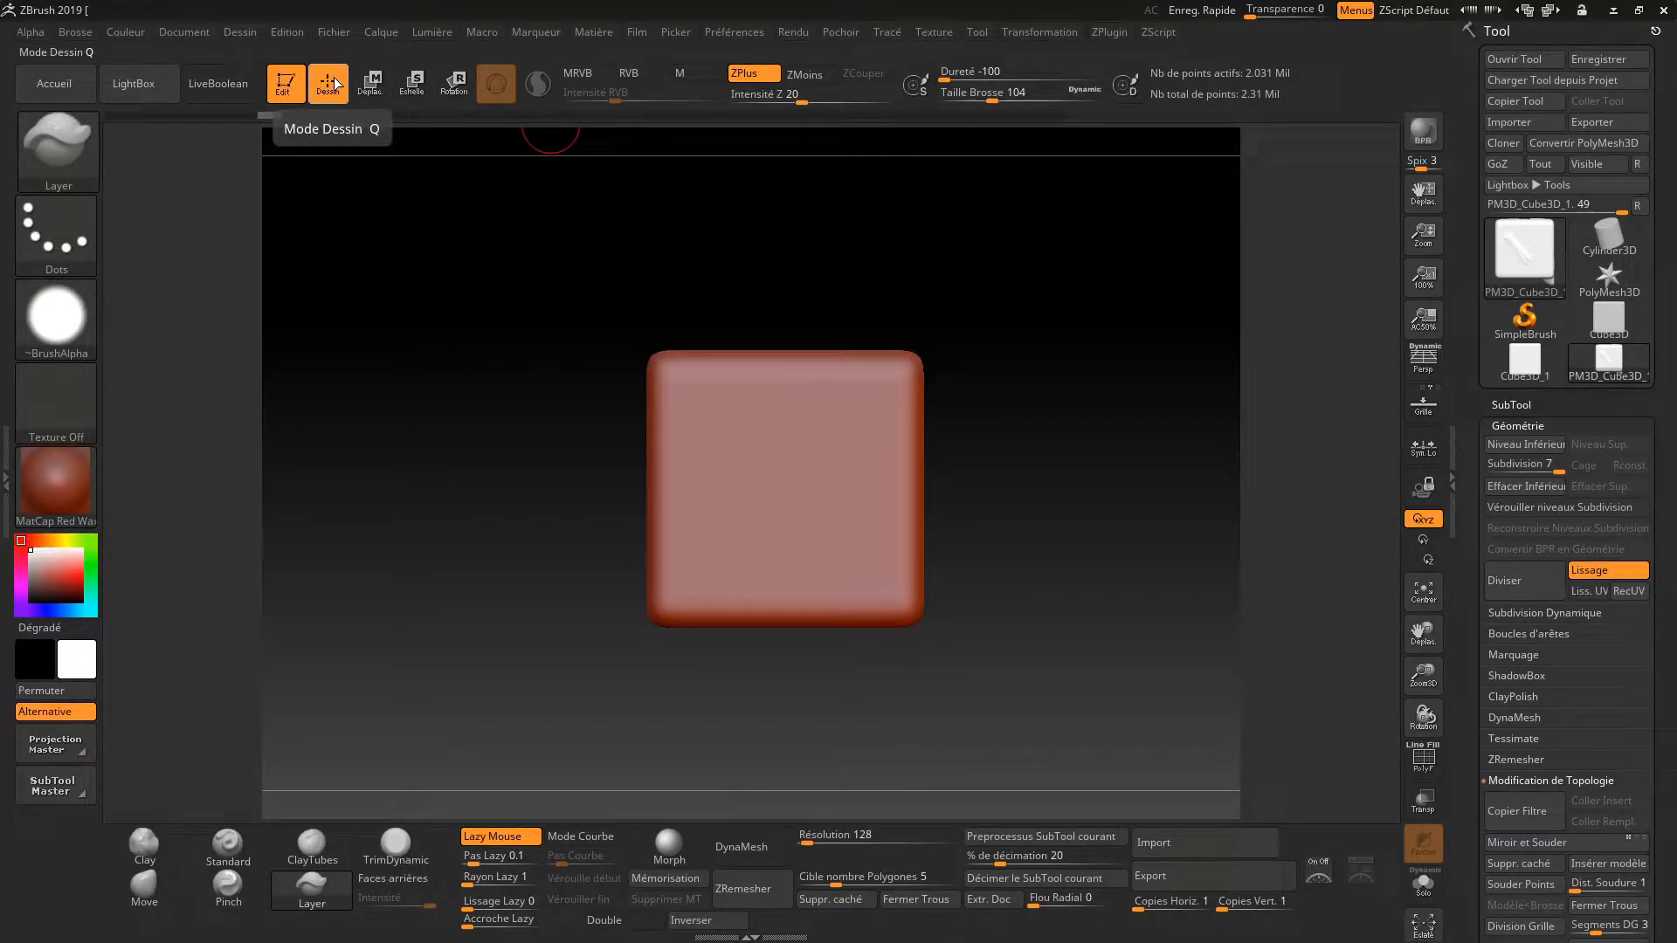
Activate Move mode, shift the cube freely with the gizmo, and accept deleting the leftover undo history
click(369, 83)
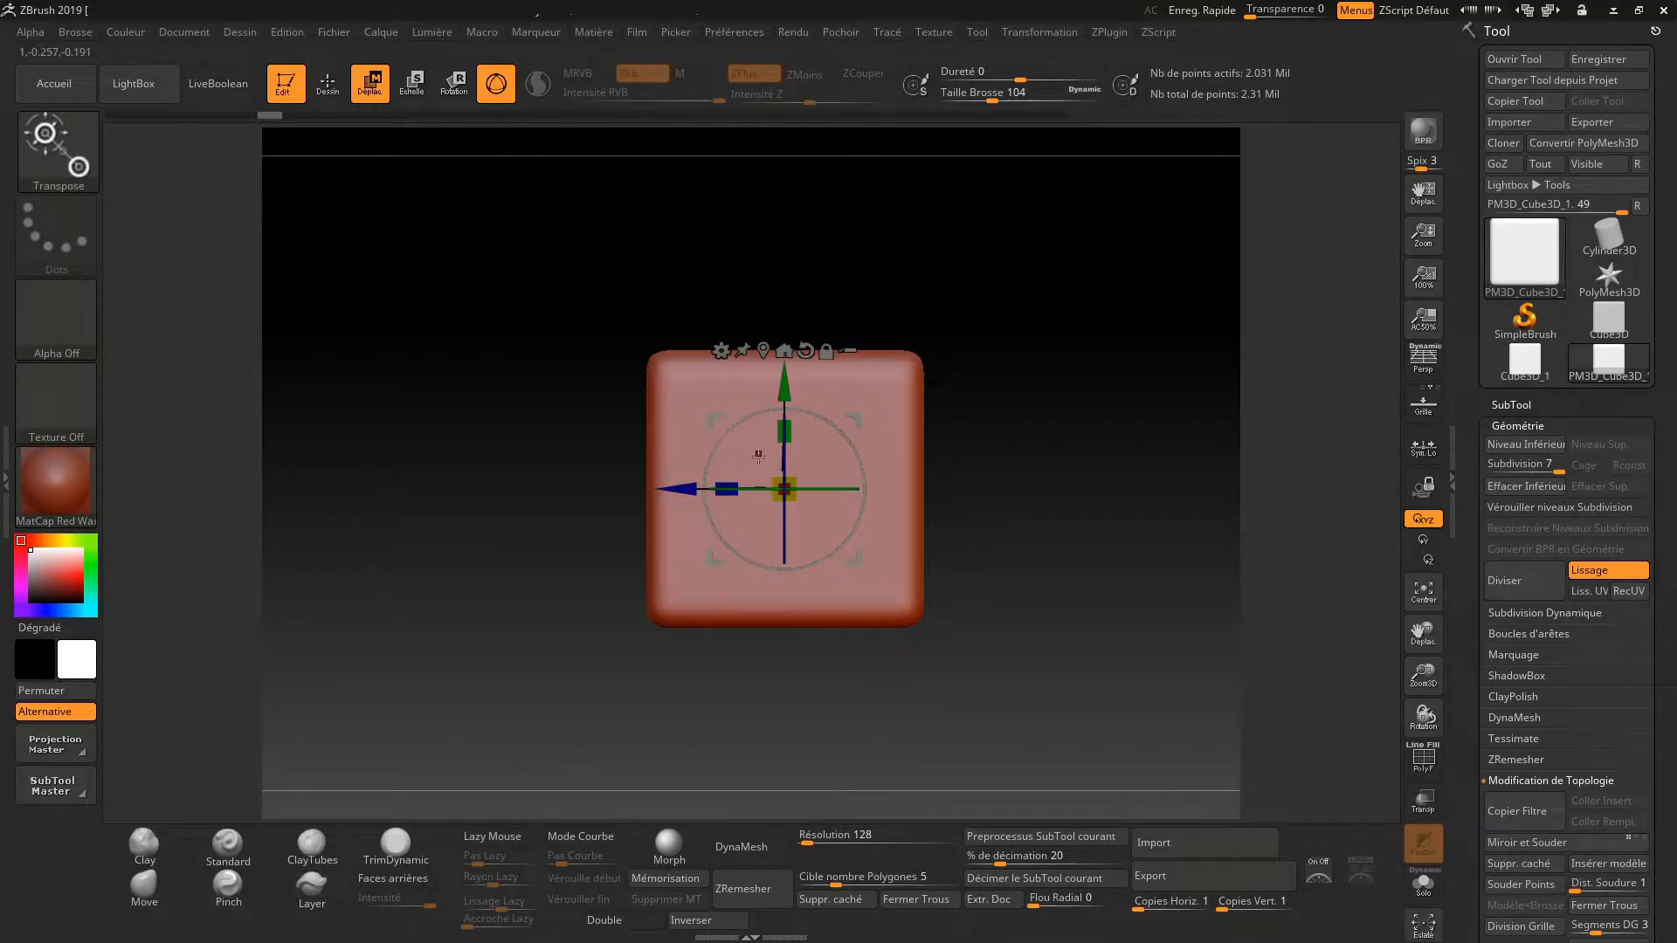
mouse_move(758, 451)
mouse_down()
mouse_move(653, 308)
mouse_move(734, 443)
mouse_up()
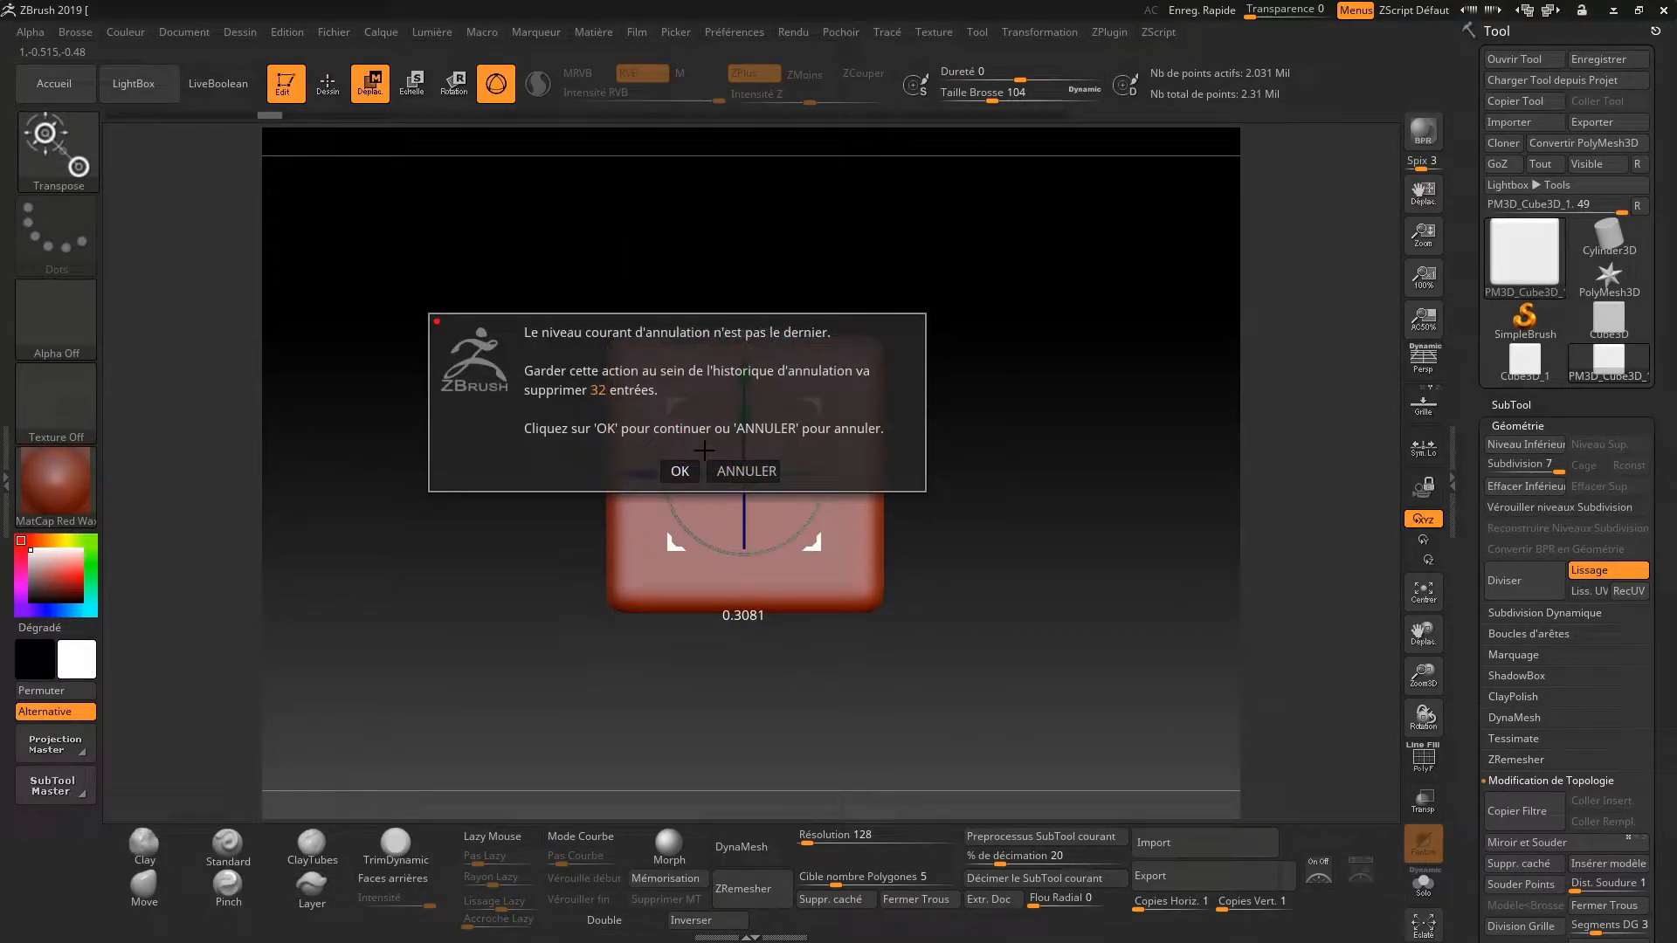
click(680, 471)
Flatten the cube vertically into a very thin plate with the gizmo's Y scale handle
drag(830, 426, 763, 548)
drag(764, 583, 765, 590)
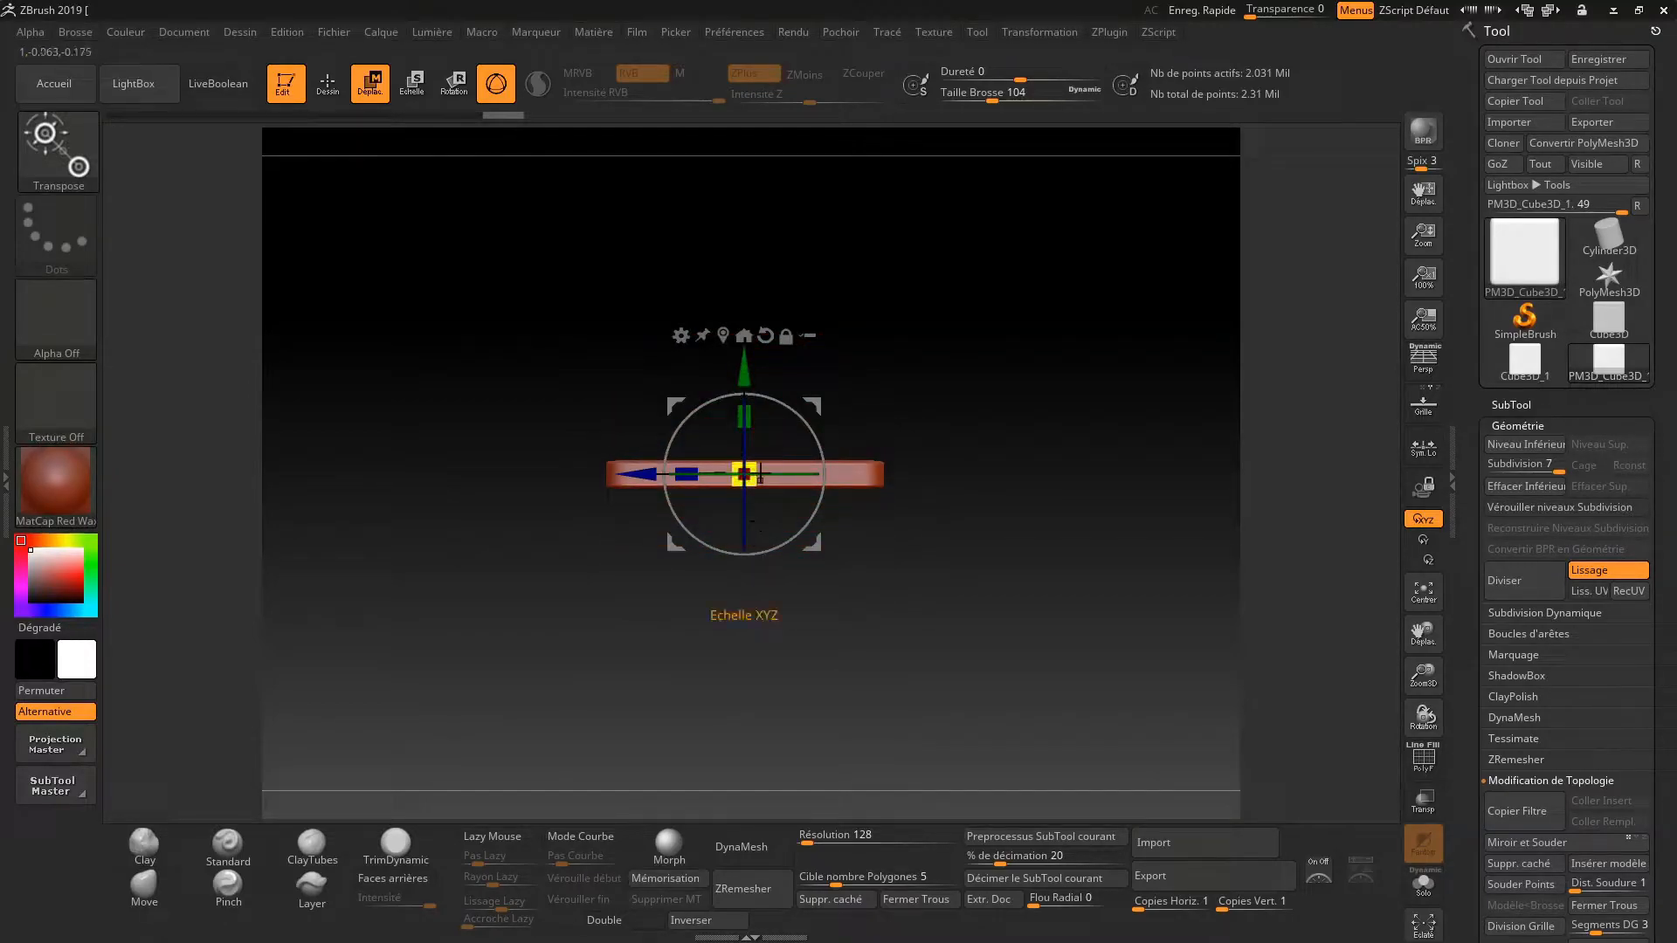
drag(746, 418, 760, 518)
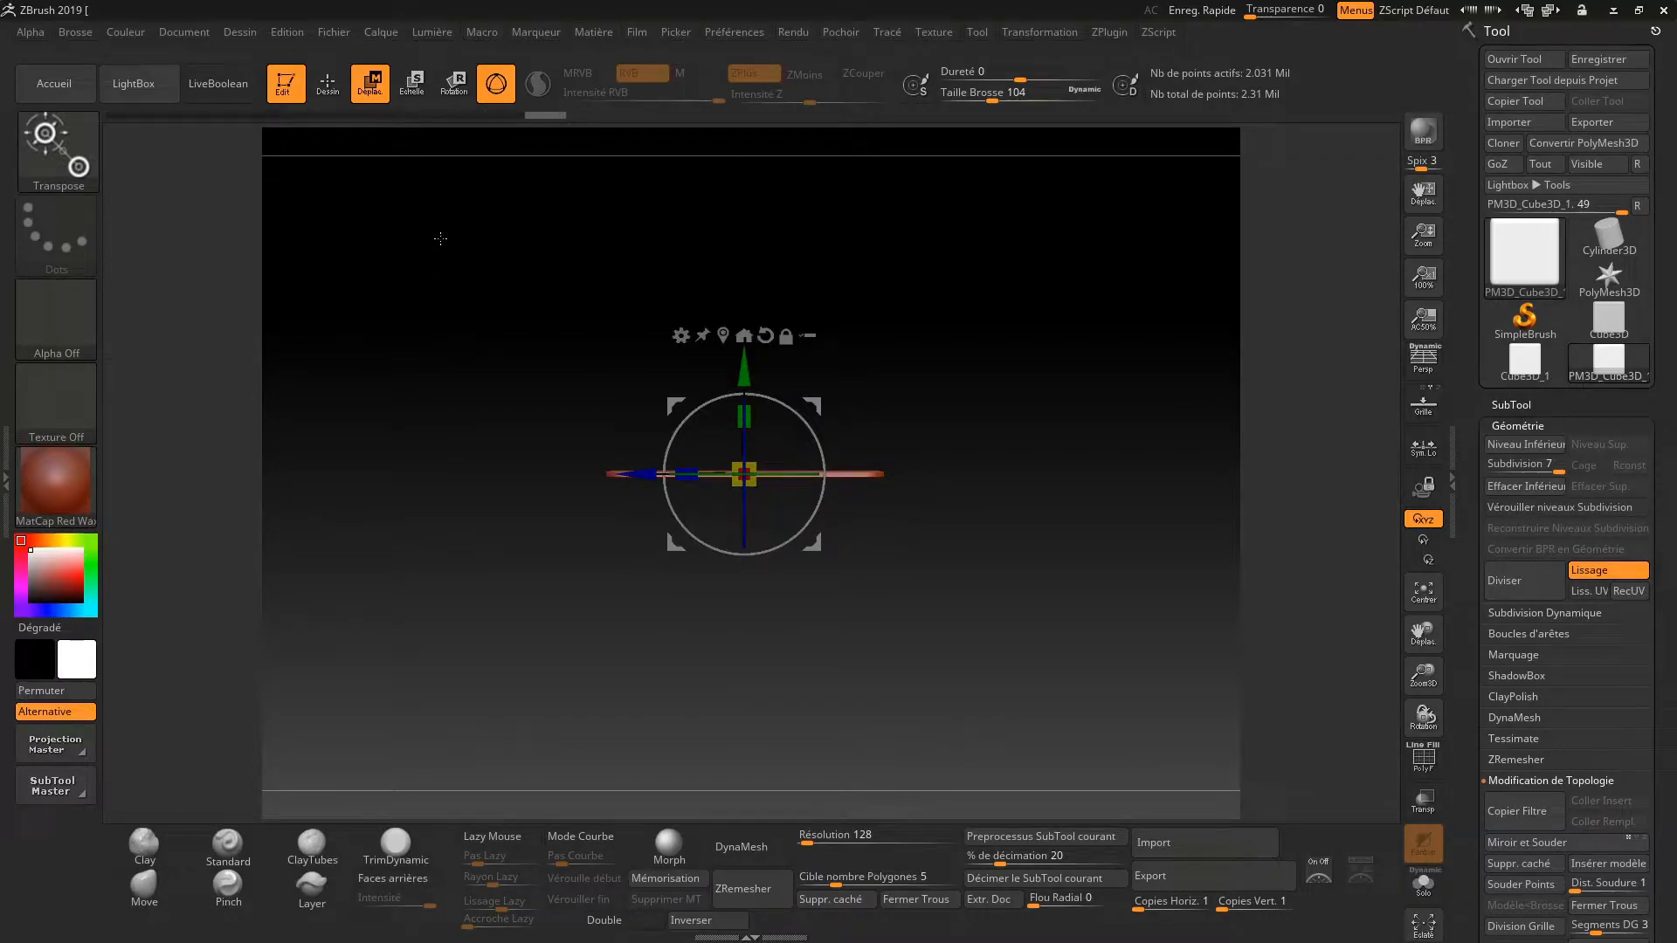
drag(437, 236, 490, 314)
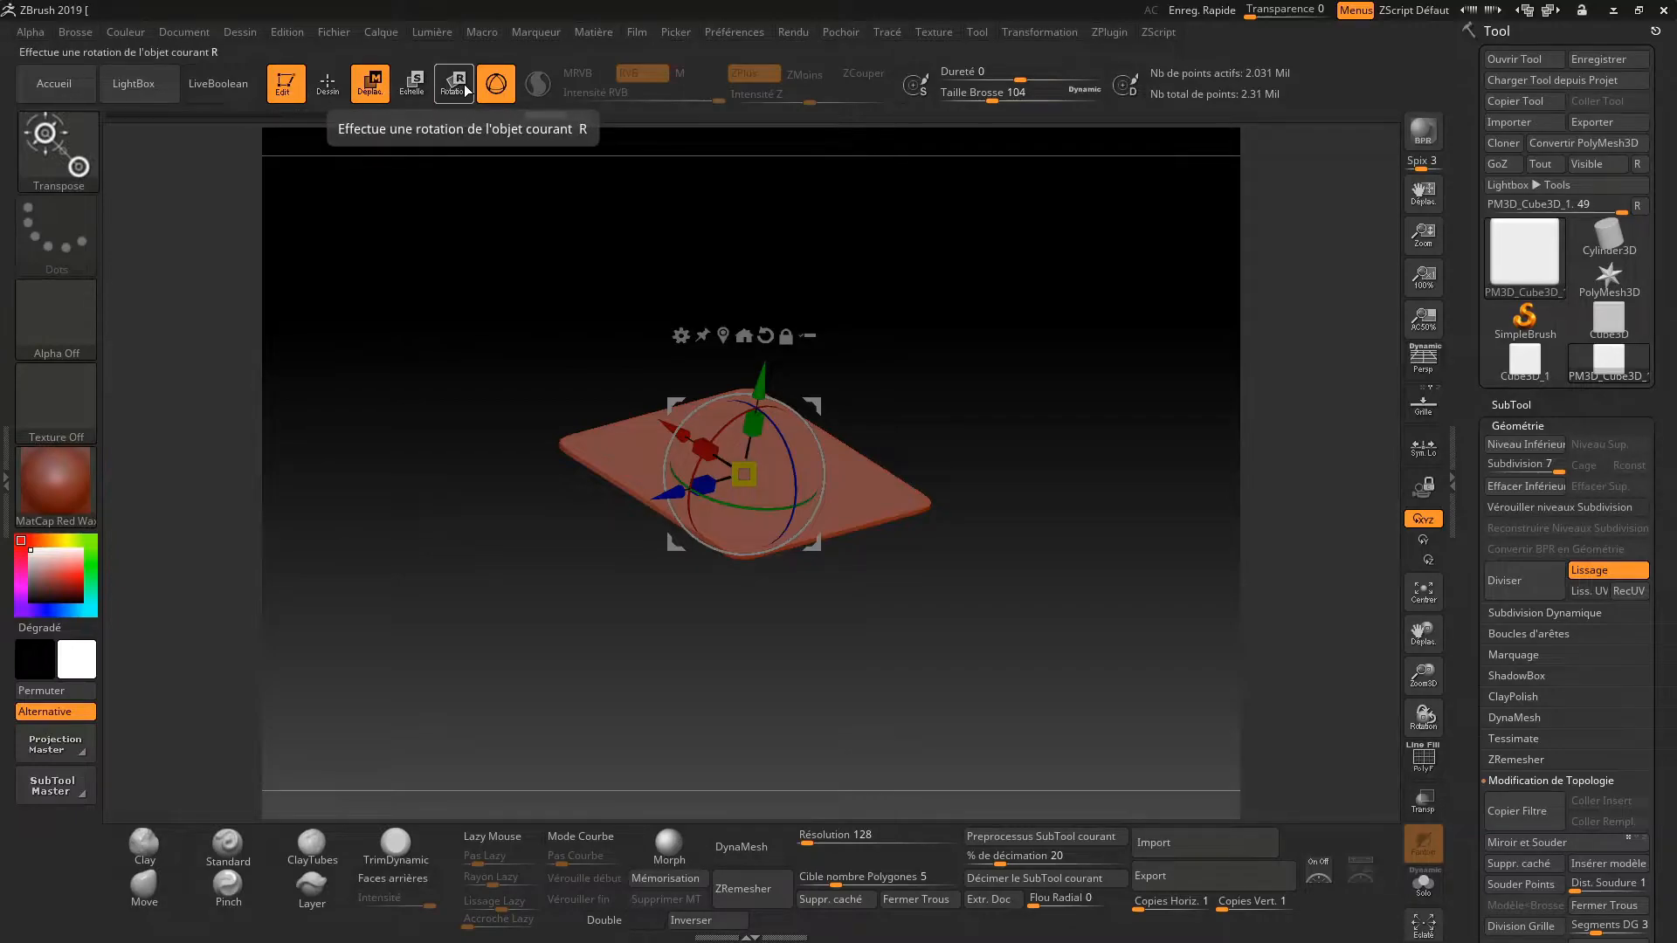
Switch from the gizmo to the Transpose line and lay it along the plate's side, about 1.87 units long
shift+drag(980, 442, 921, 629)
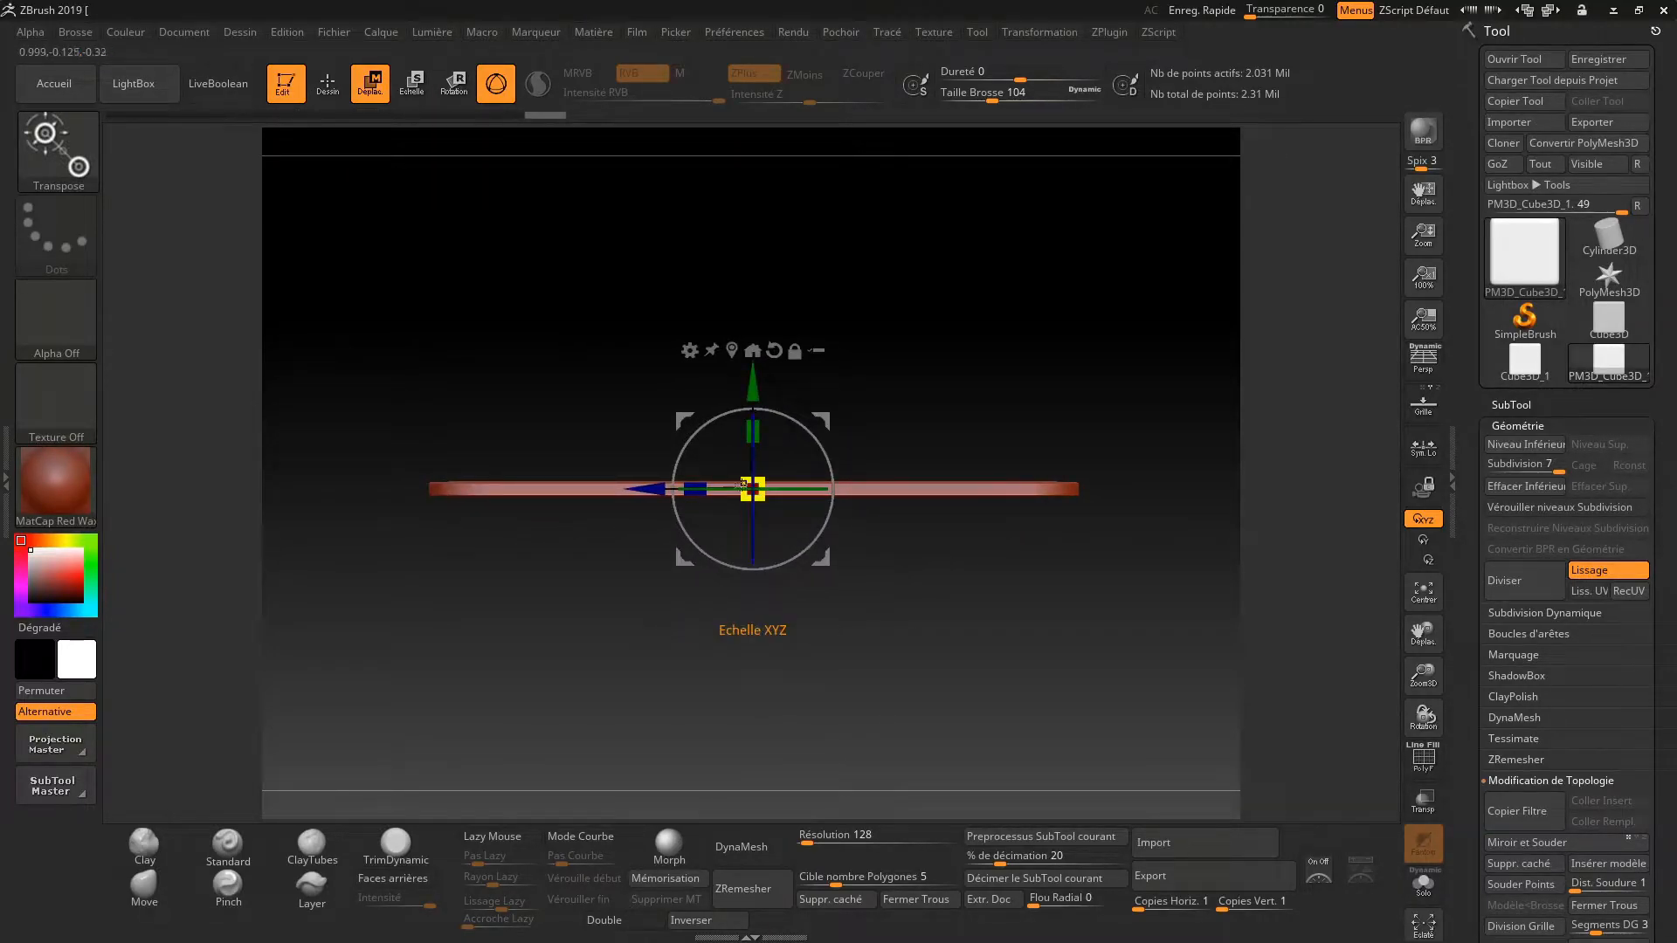
click(496, 83)
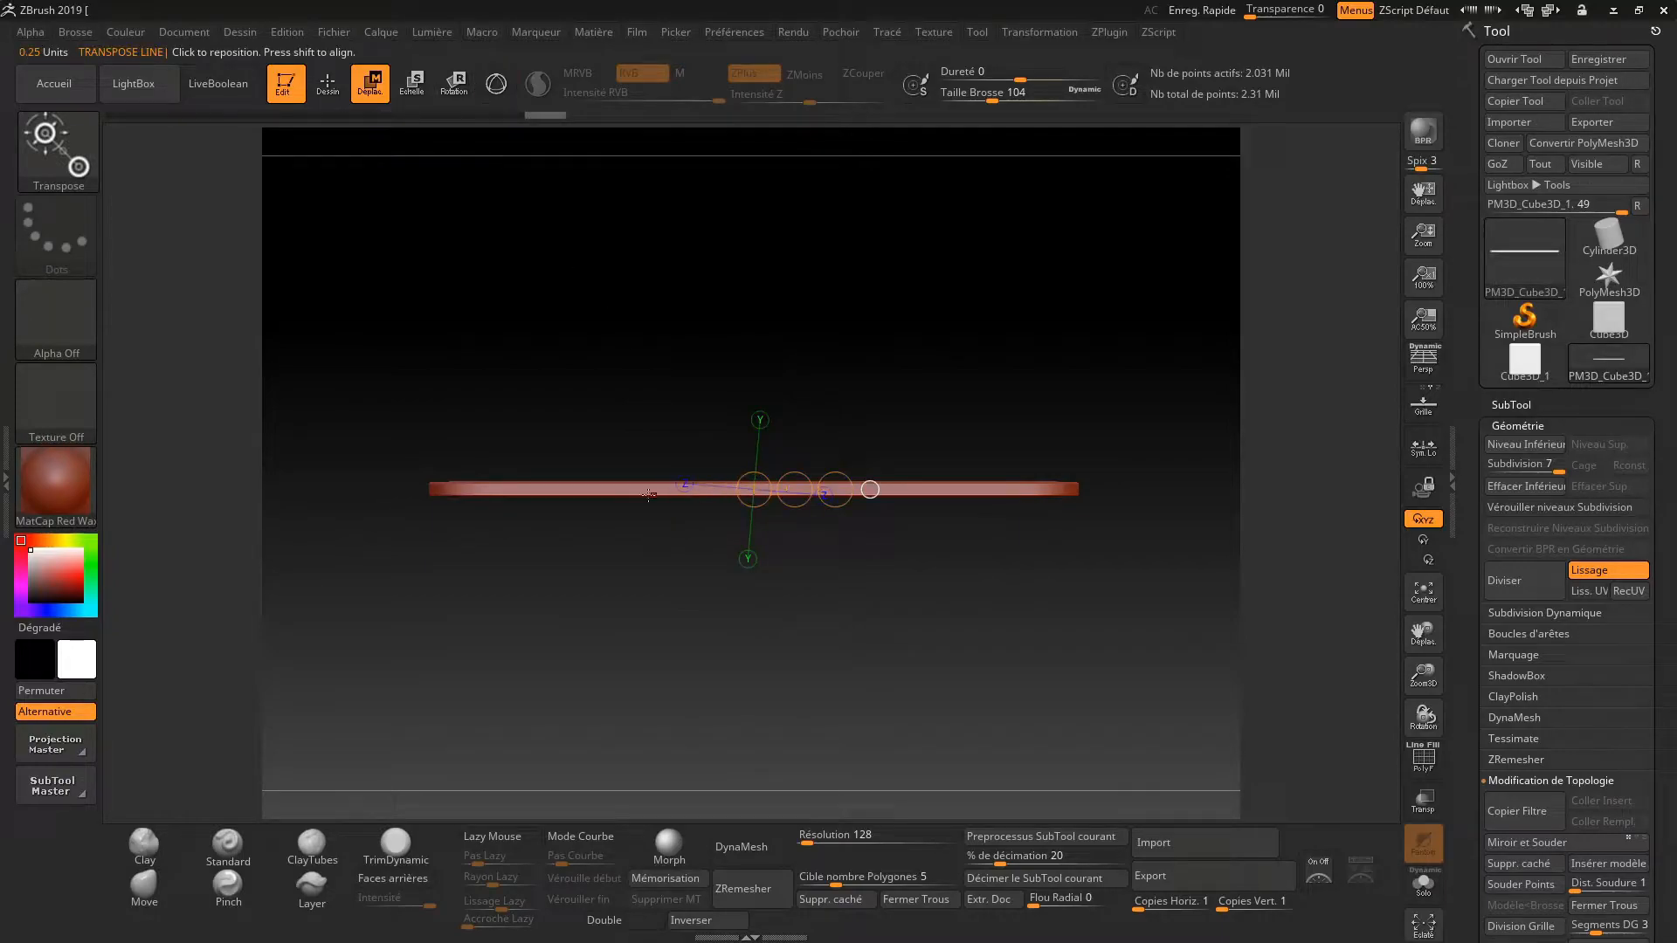
drag(887, 303, 878, 381)
drag(1196, 549, 1189, 490)
drag(459, 485, 1068, 484)
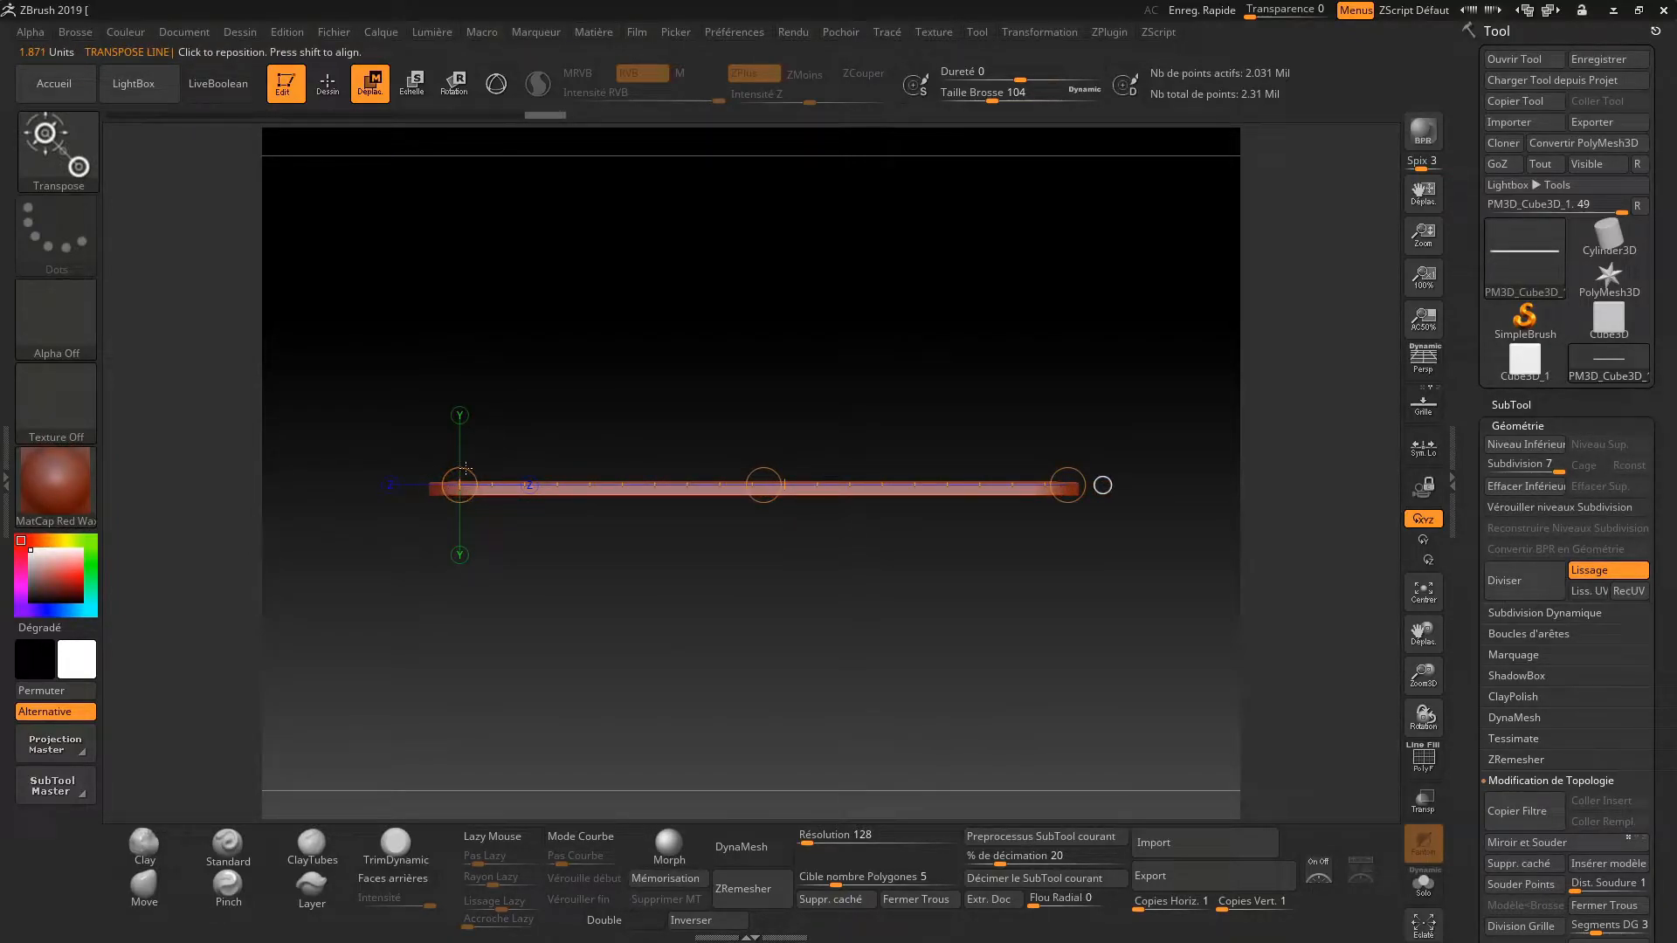
Try the Transpose line in Move and Rotate modes on the plate, re-enable the gizmo, and return to Draw mode
drag(1068, 485, 971, 726)
drag(1098, 619, 1090, 375)
click(455, 86)
drag(1096, 462, 1097, 465)
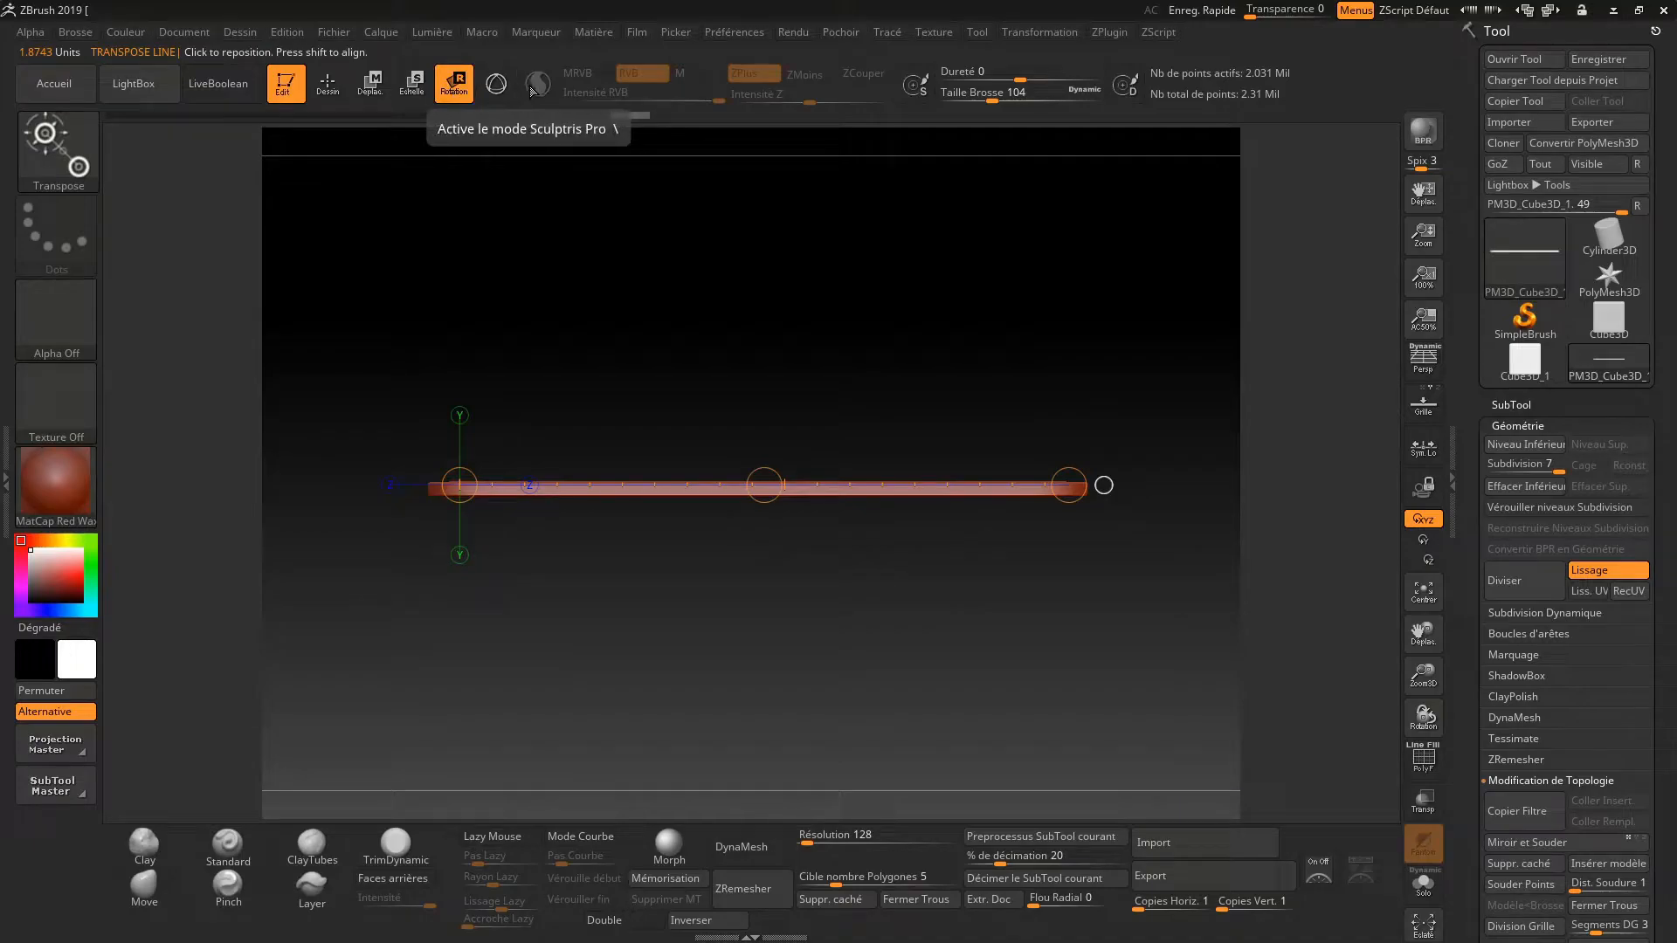
click(497, 84)
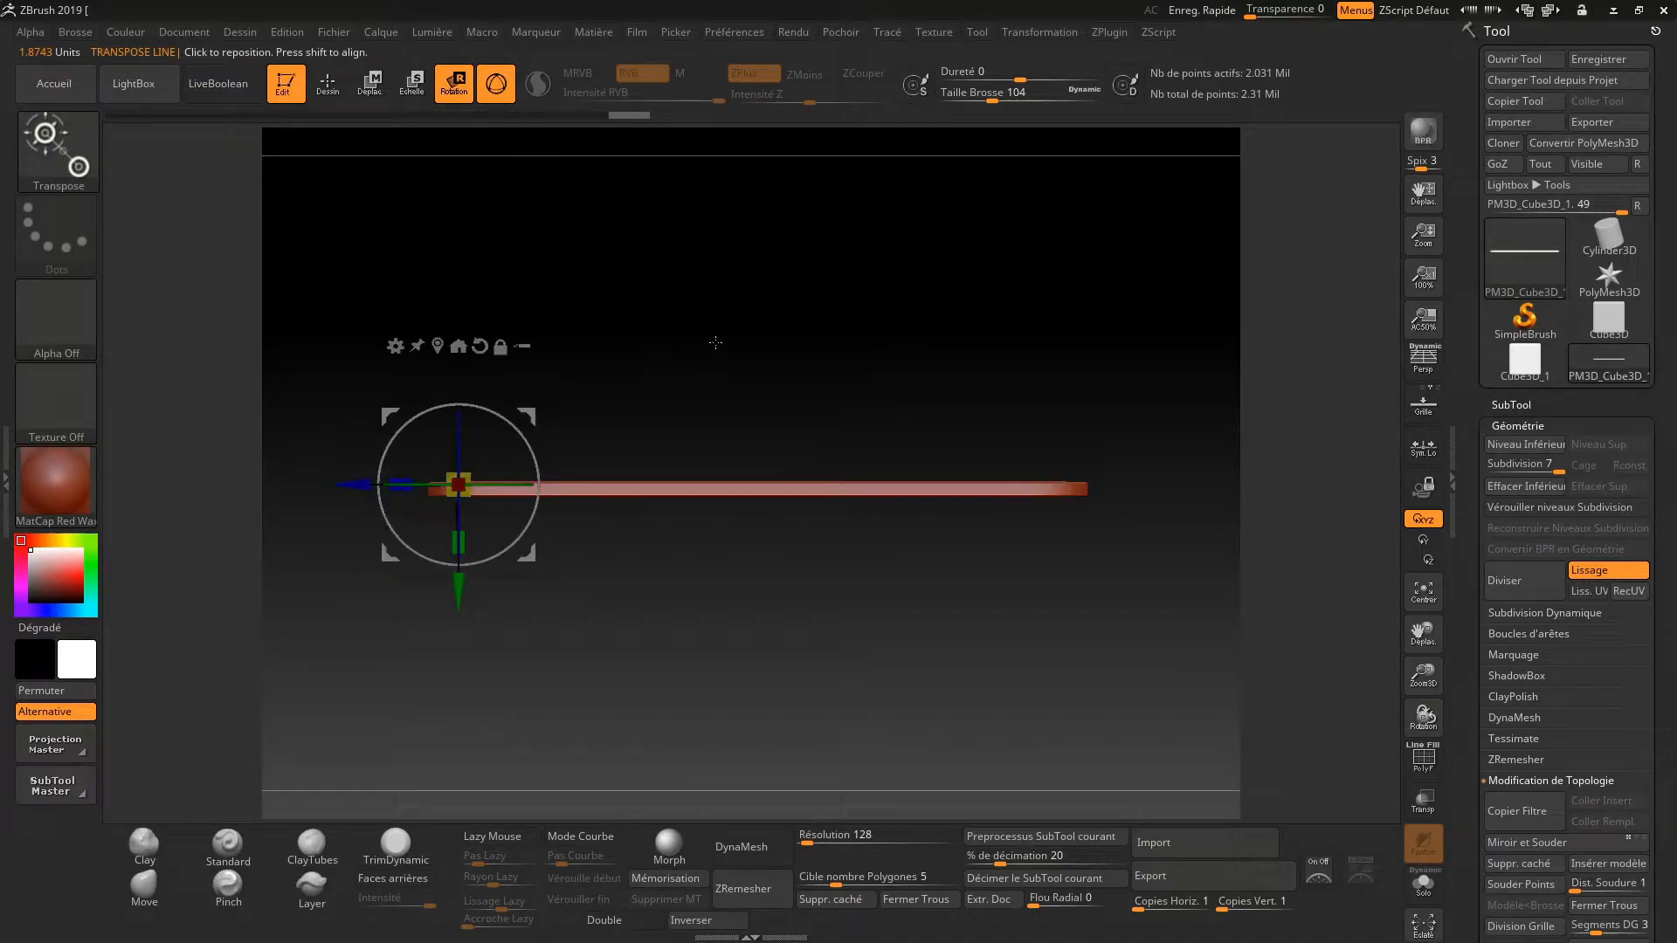
click(330, 86)
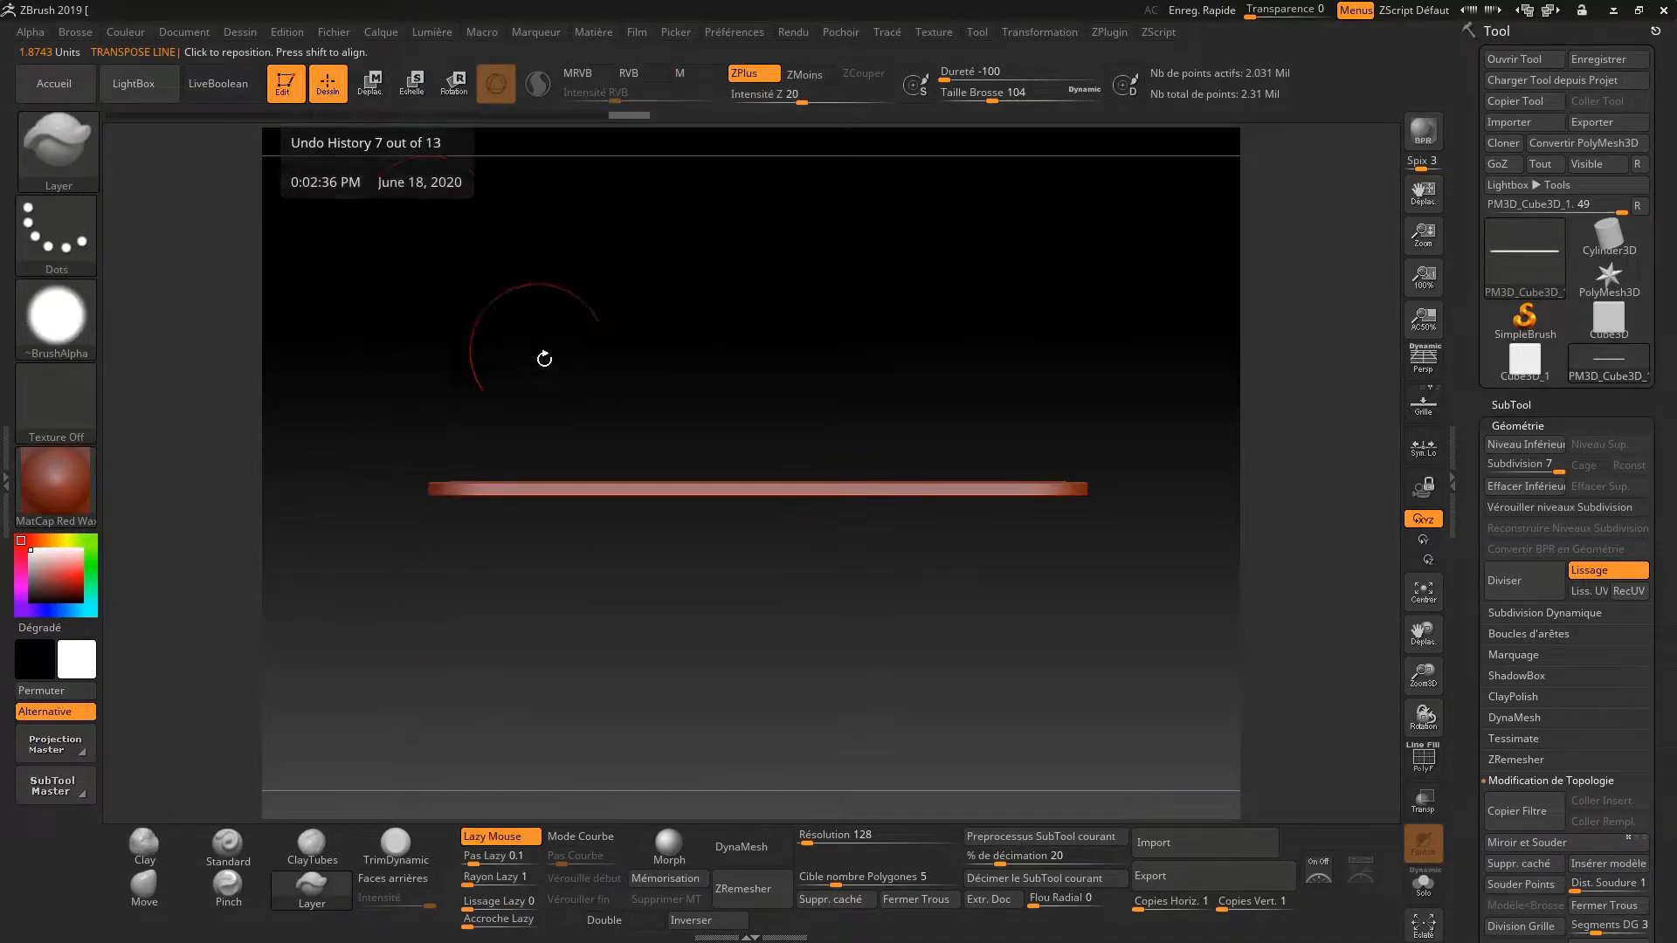
Select the Standard brush and set its size to 324 for sculpting the thin plate's broad face
mouse_move(871, 646)
mouse_down()
mouse_move(883, 524)
mouse_move(887, 573)
mouse_move(852, 517)
mouse_move(914, 527)
mouse_move(1039, 485)
mouse_move(1097, 540)
mouse_move(1033, 570)
mouse_up()
click(244, 849)
mouse_move(551, 603)
mouse_down()
mouse_move(448, 661)
mouse_move(490, 634)
mouse_up()
key(space)
drag(616, 488, 655, 488)
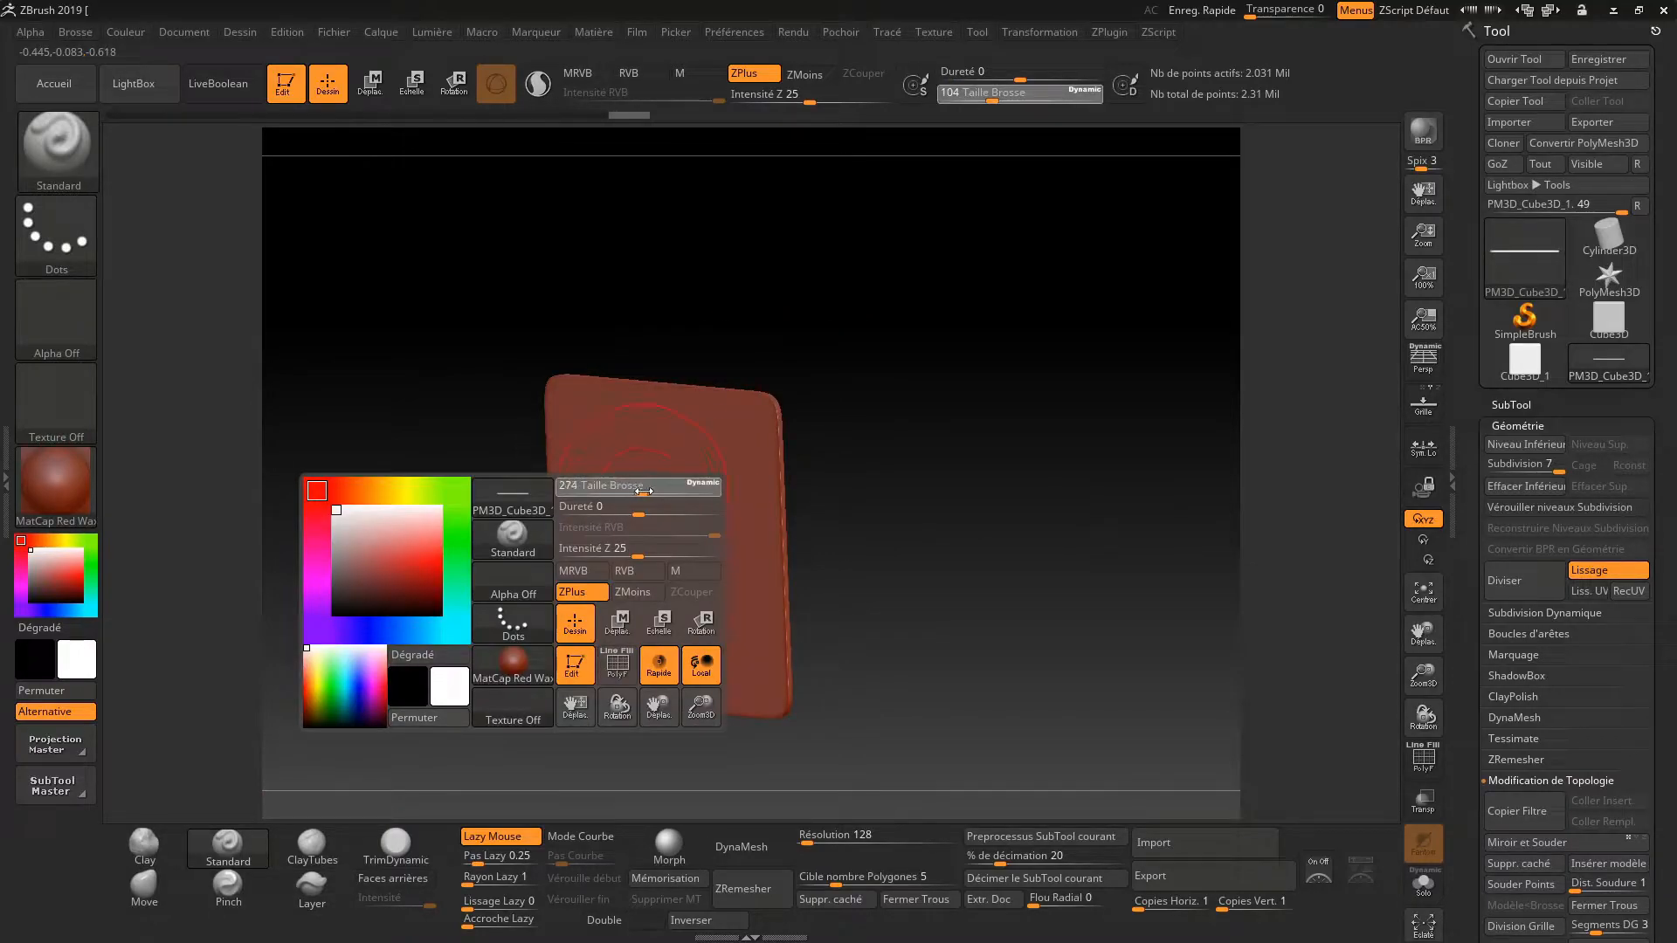
Sculpt a broad bulge on the plate's face, check its effect on the opposite side, and undo the stroke
drag(625, 559, 679, 499)
drag(942, 558, 781, 582)
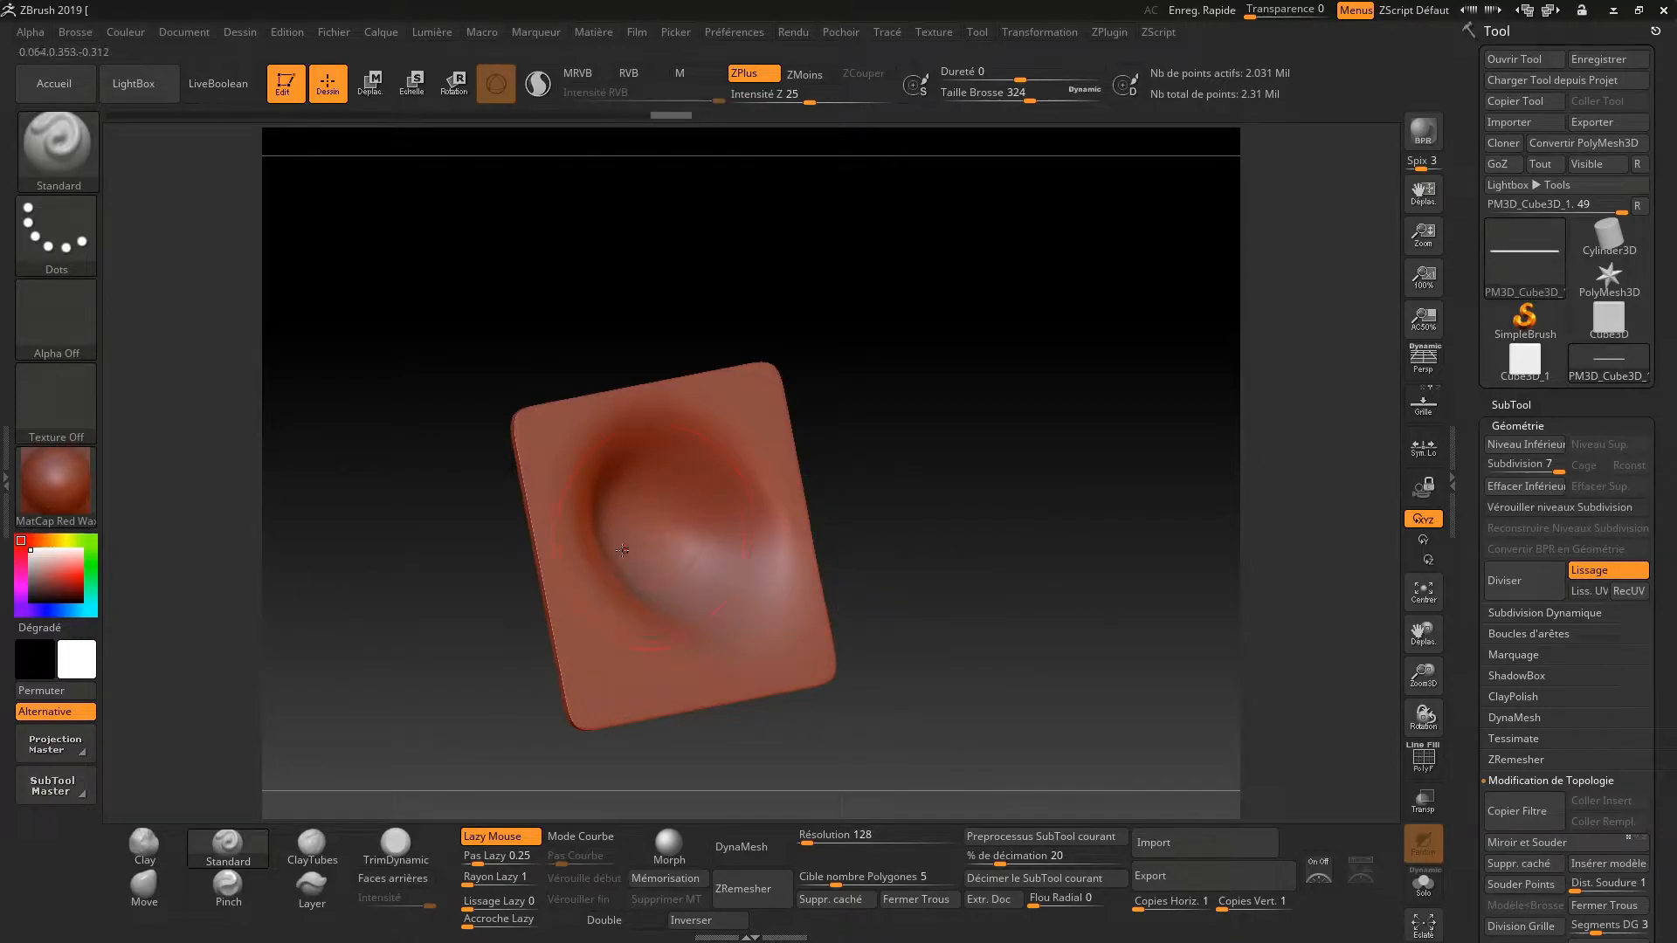
drag(970, 517, 1088, 519)
mouse_move(1004, 610)
alt+mouse_down()
mouse_move(1032, 568)
mouse_move(951, 580)
mouse_move(593, 709)
alt+mouse_up()
key(ctrl+z)
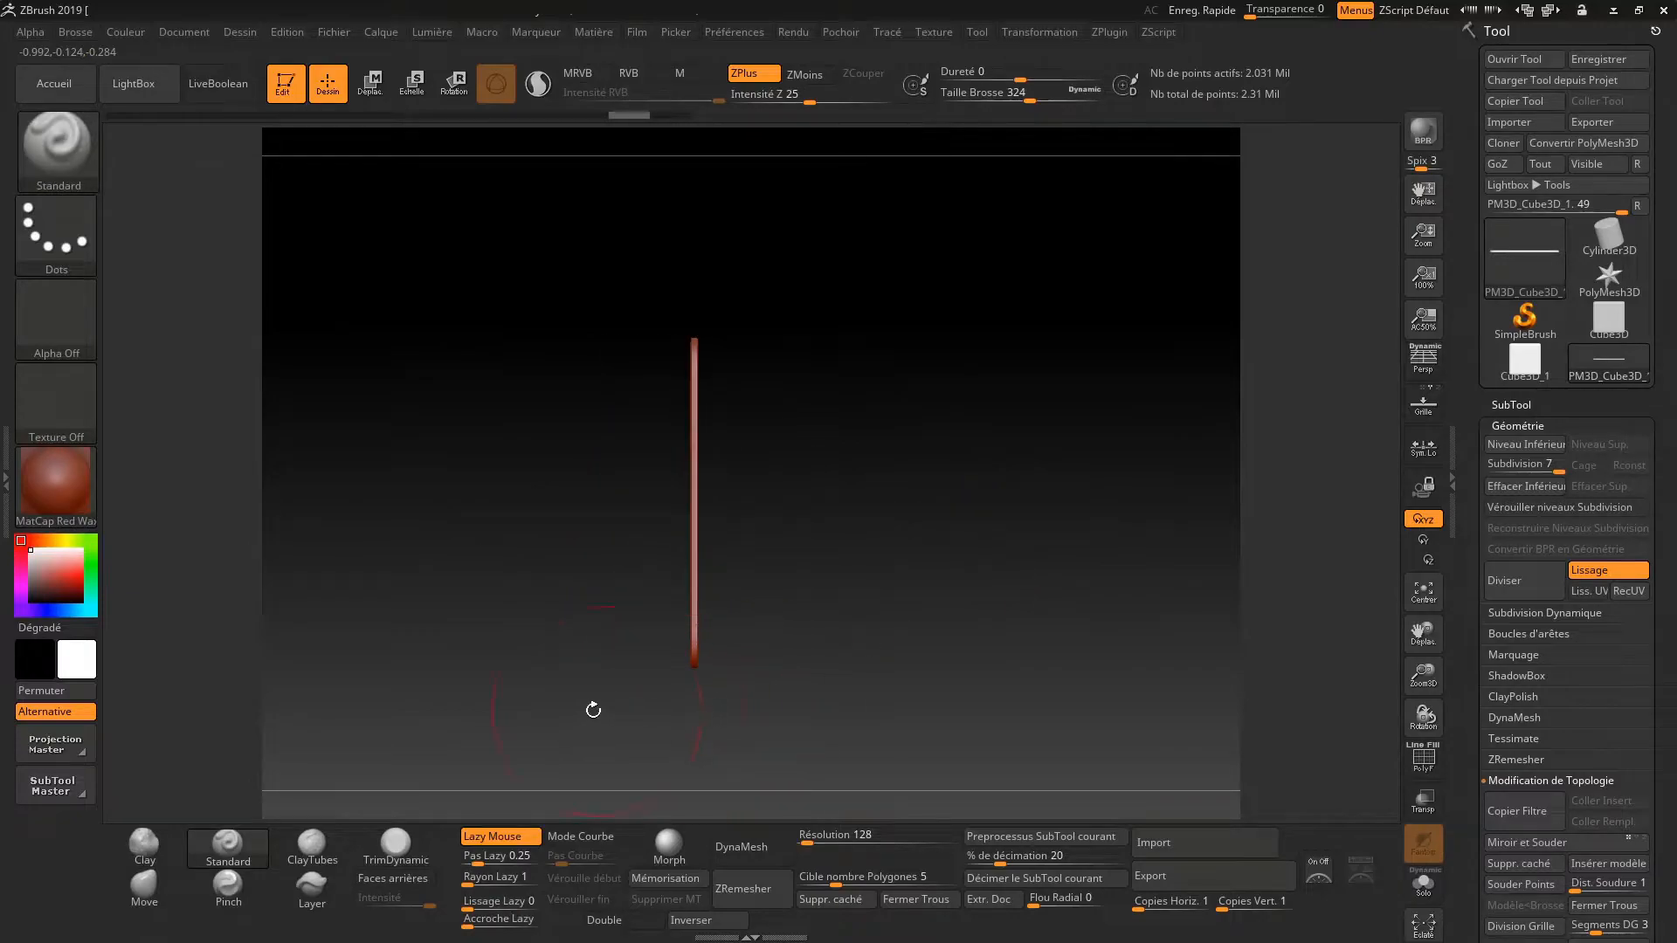
Enable backface masking for the Standard brush, sculpt a broad bulge on one plate face, and inspect the opposite face
click(394, 880)
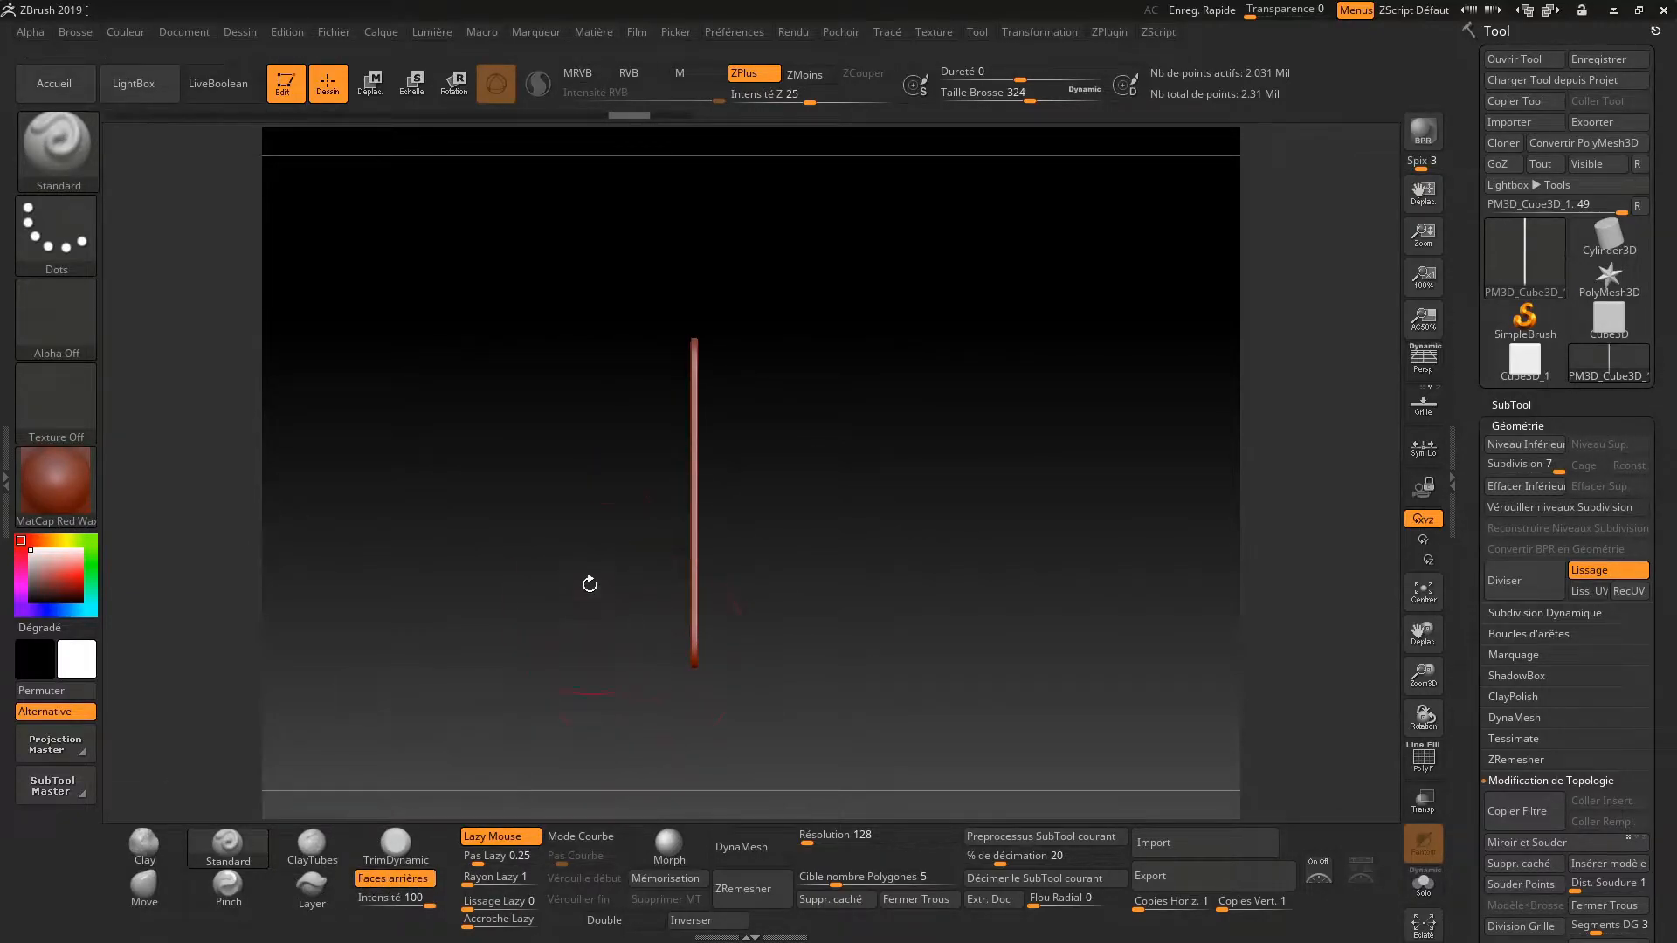
shift+drag(599, 595, 595, 565)
mouse_move(700, 444)
mouse_down()
mouse_move(700, 550)
mouse_move(724, 428)
mouse_up()
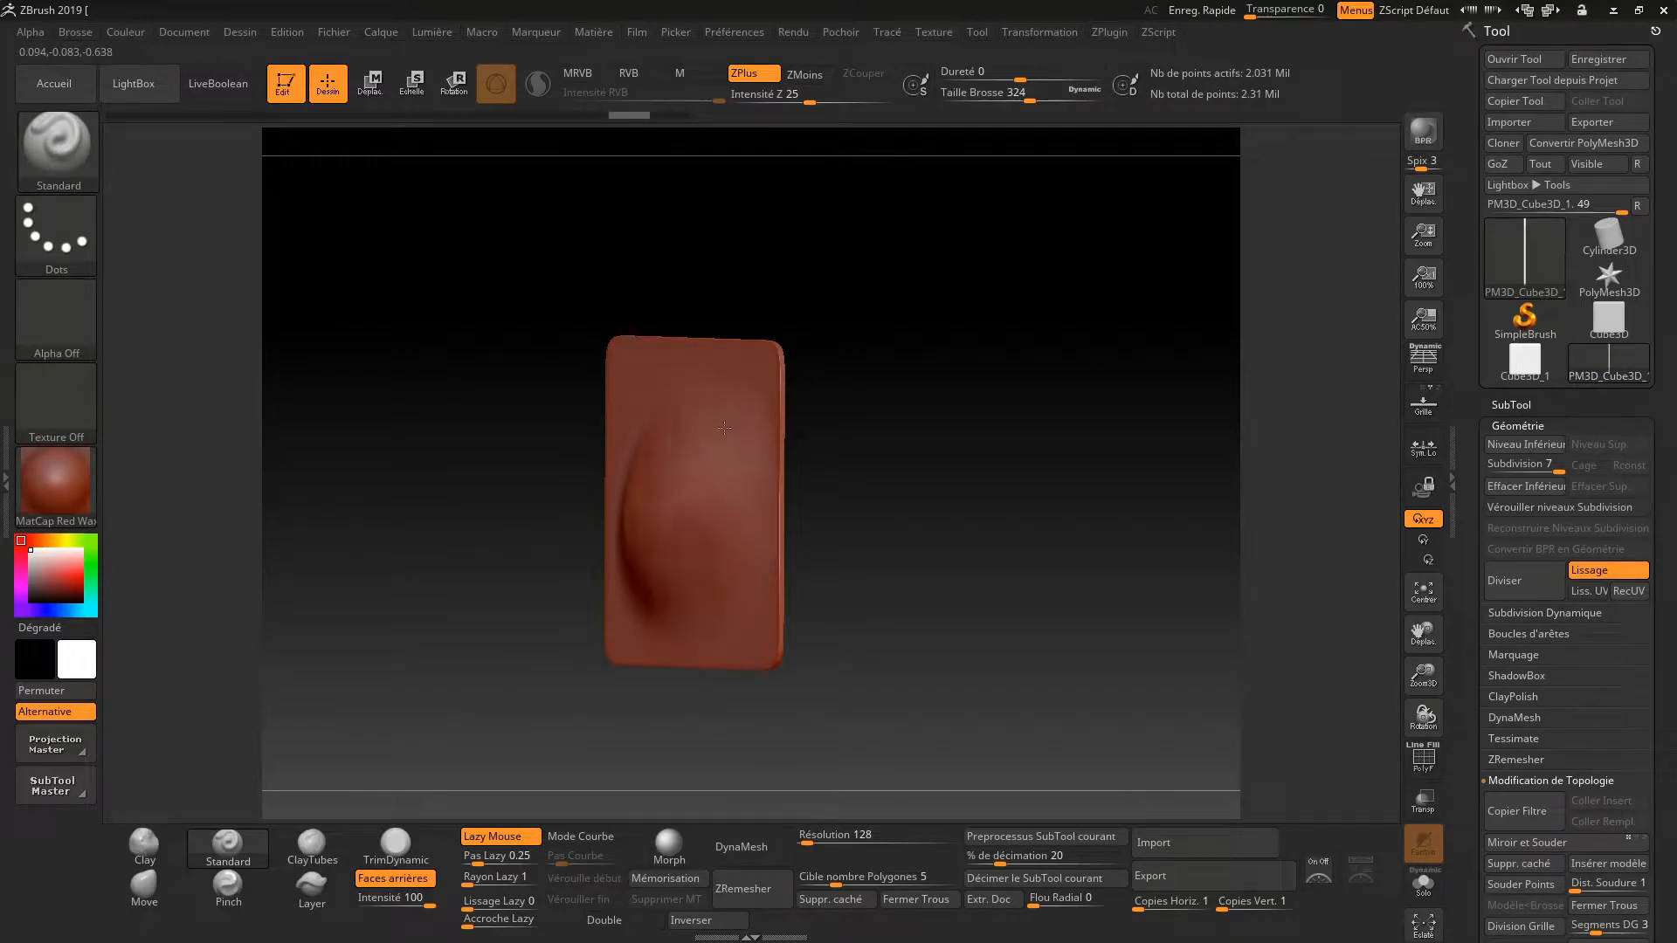
drag(677, 572, 685, 559)
drag(894, 506, 885, 537)
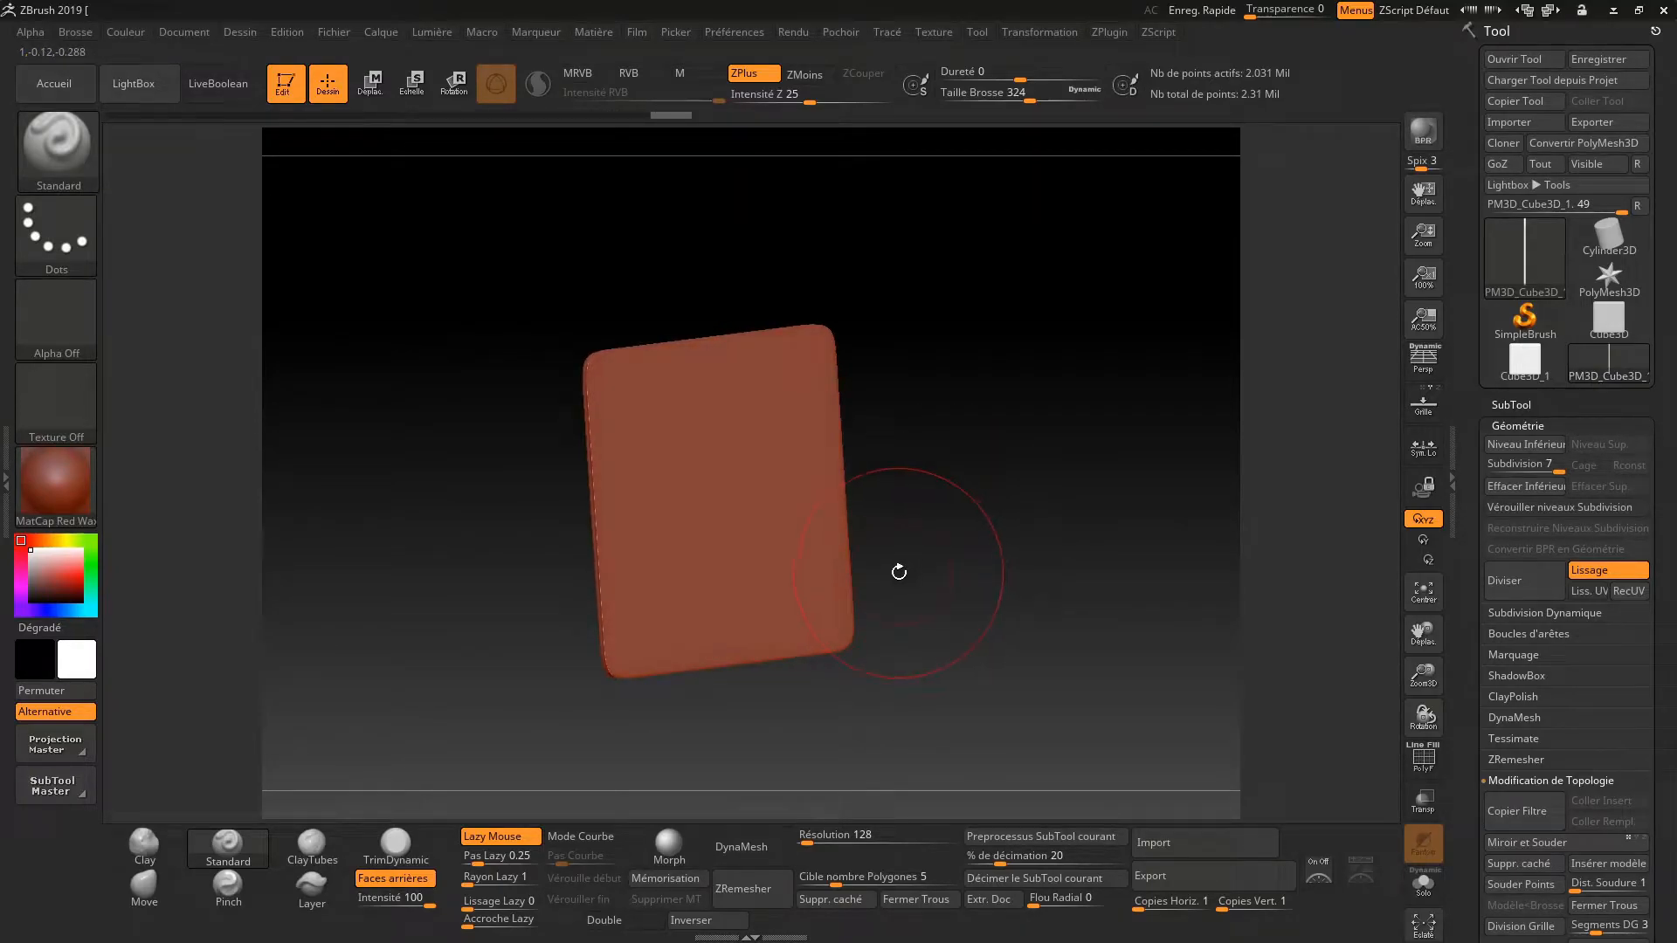
Display the Standard brush's automatic masking settings
click(77, 33)
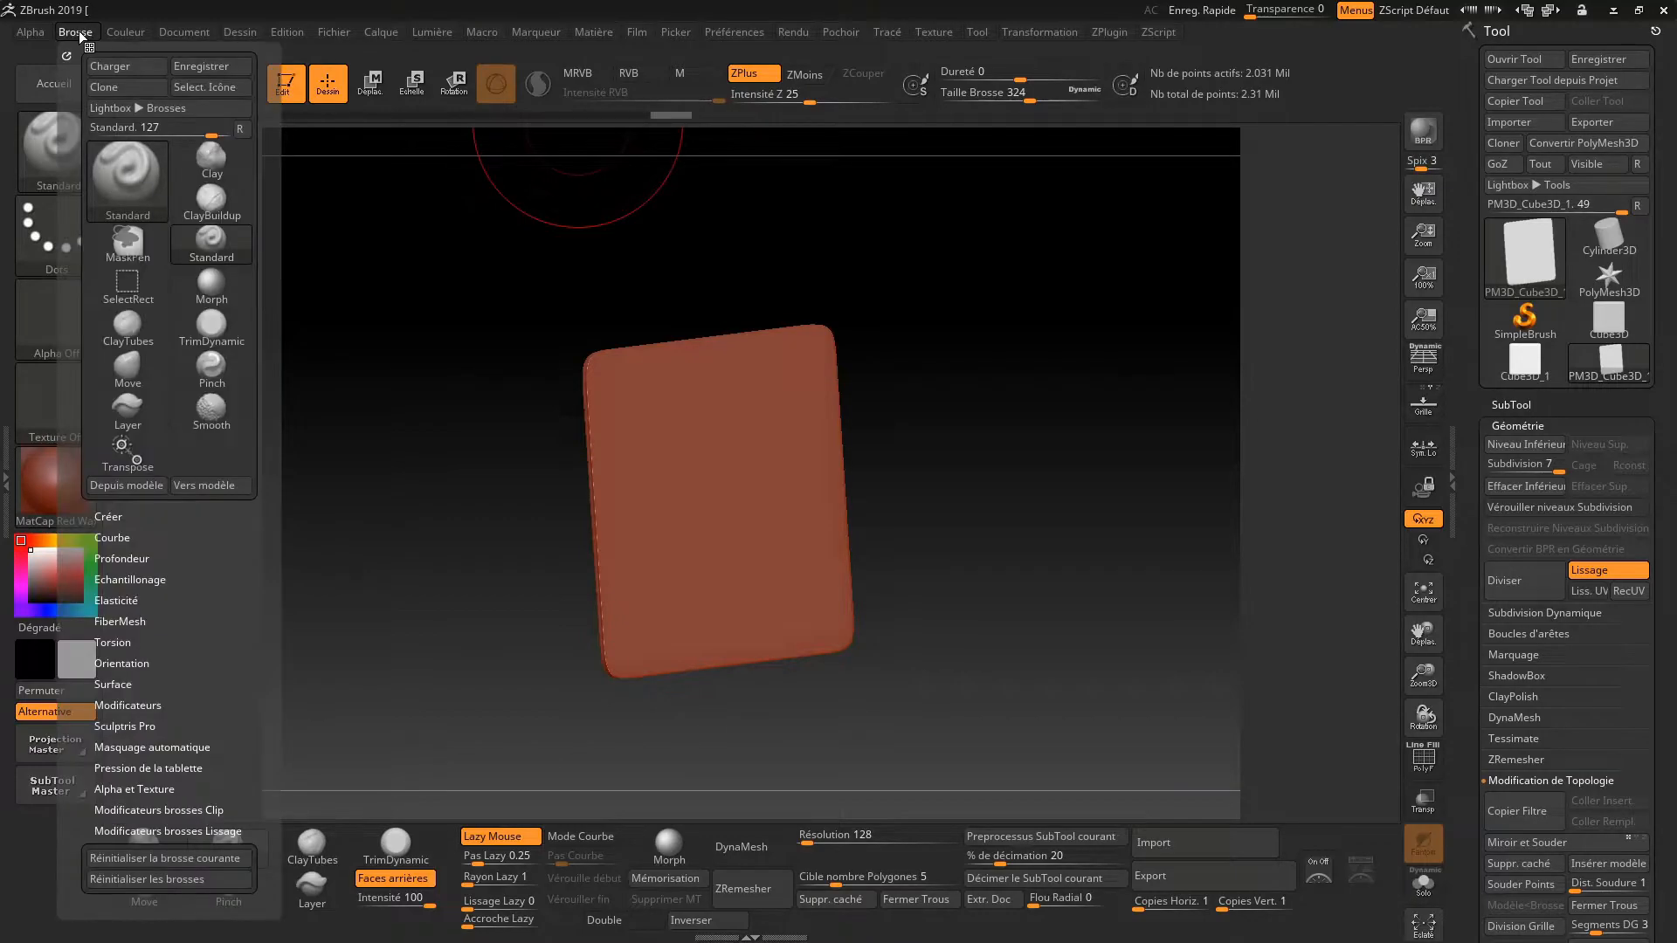
click(138, 744)
drag(77, 784, 81, 626)
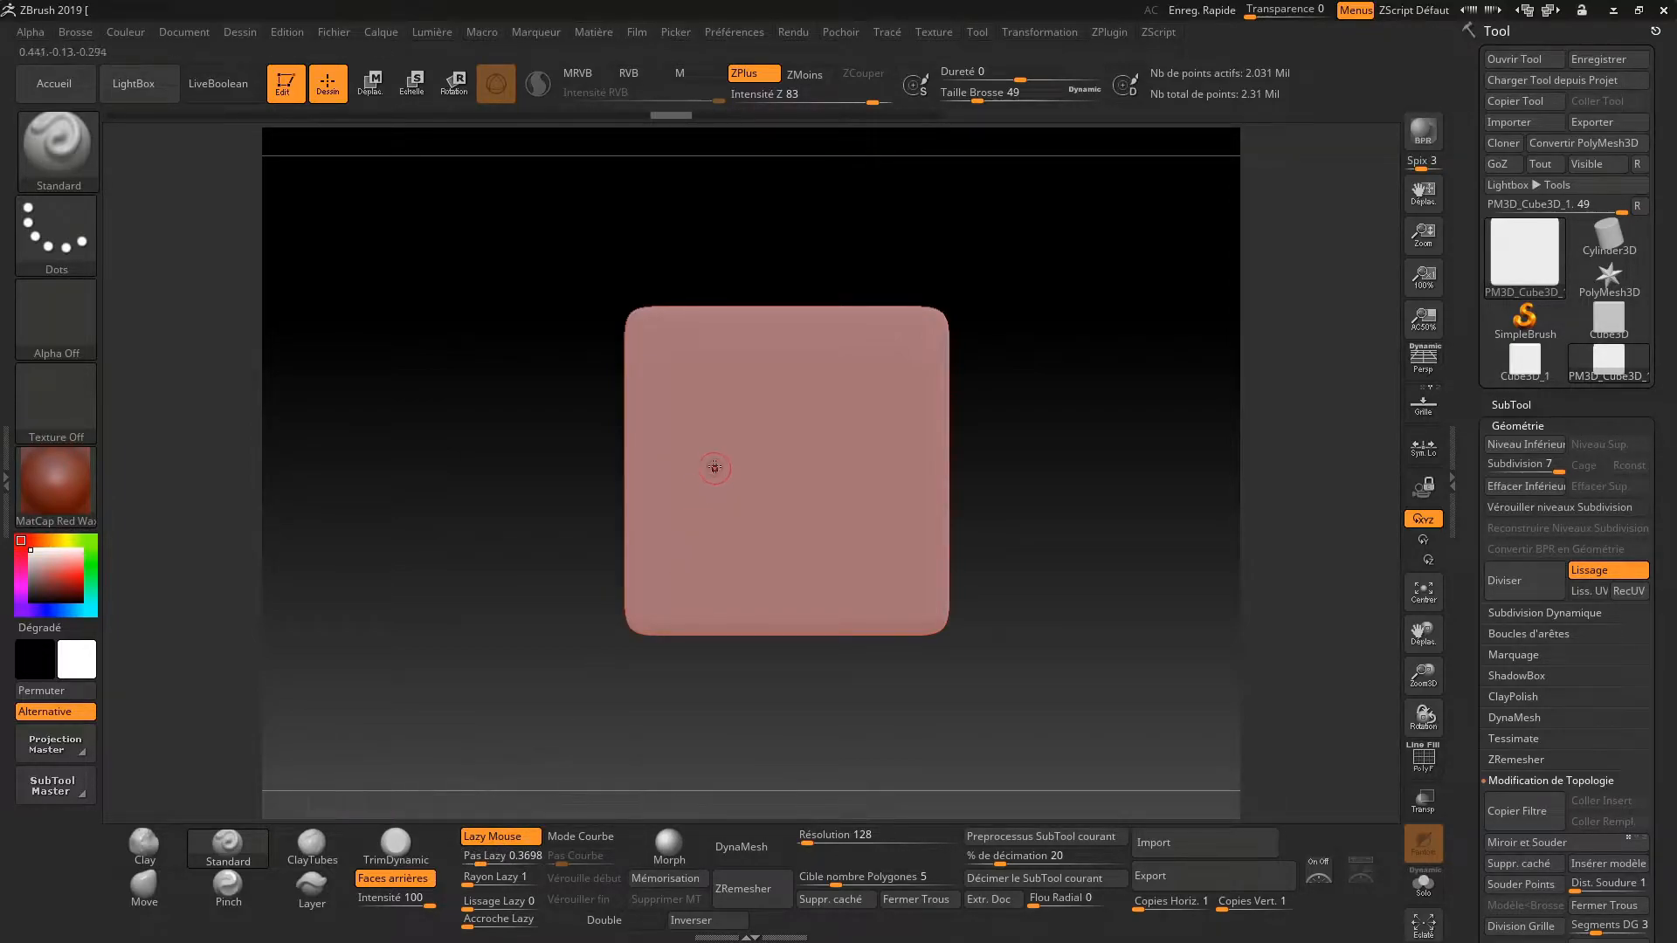
Set the Standard brush to Z intensity 100 and size 87
key(space)
drag(828, 493, 849, 493)
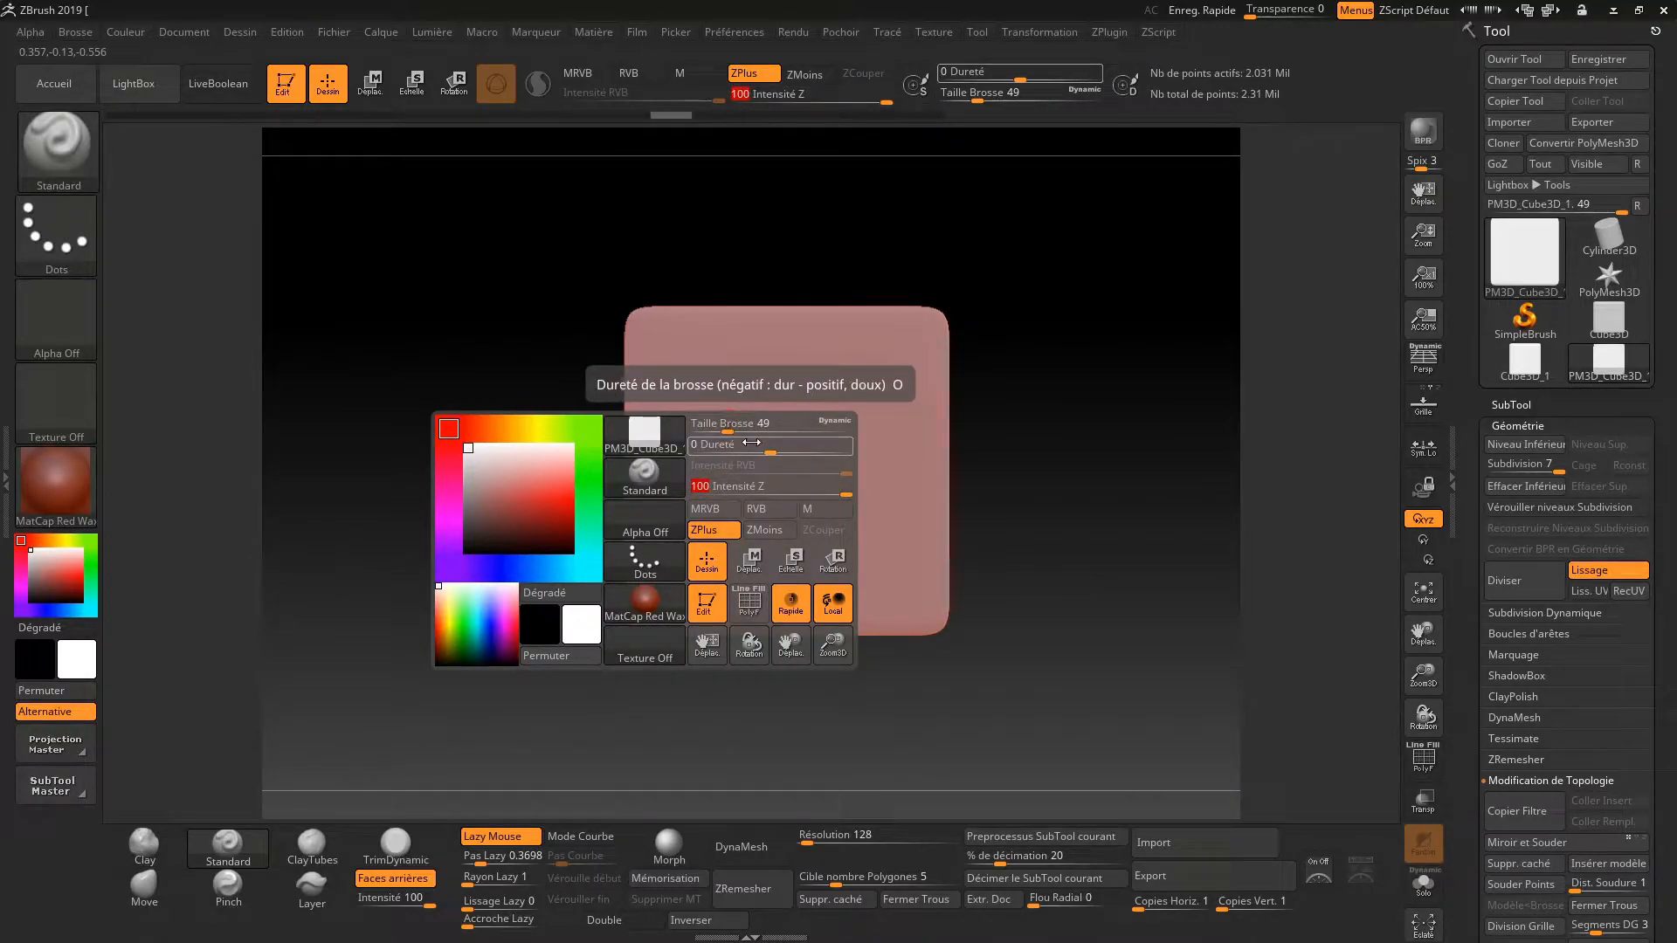
drag(728, 429, 730, 429)
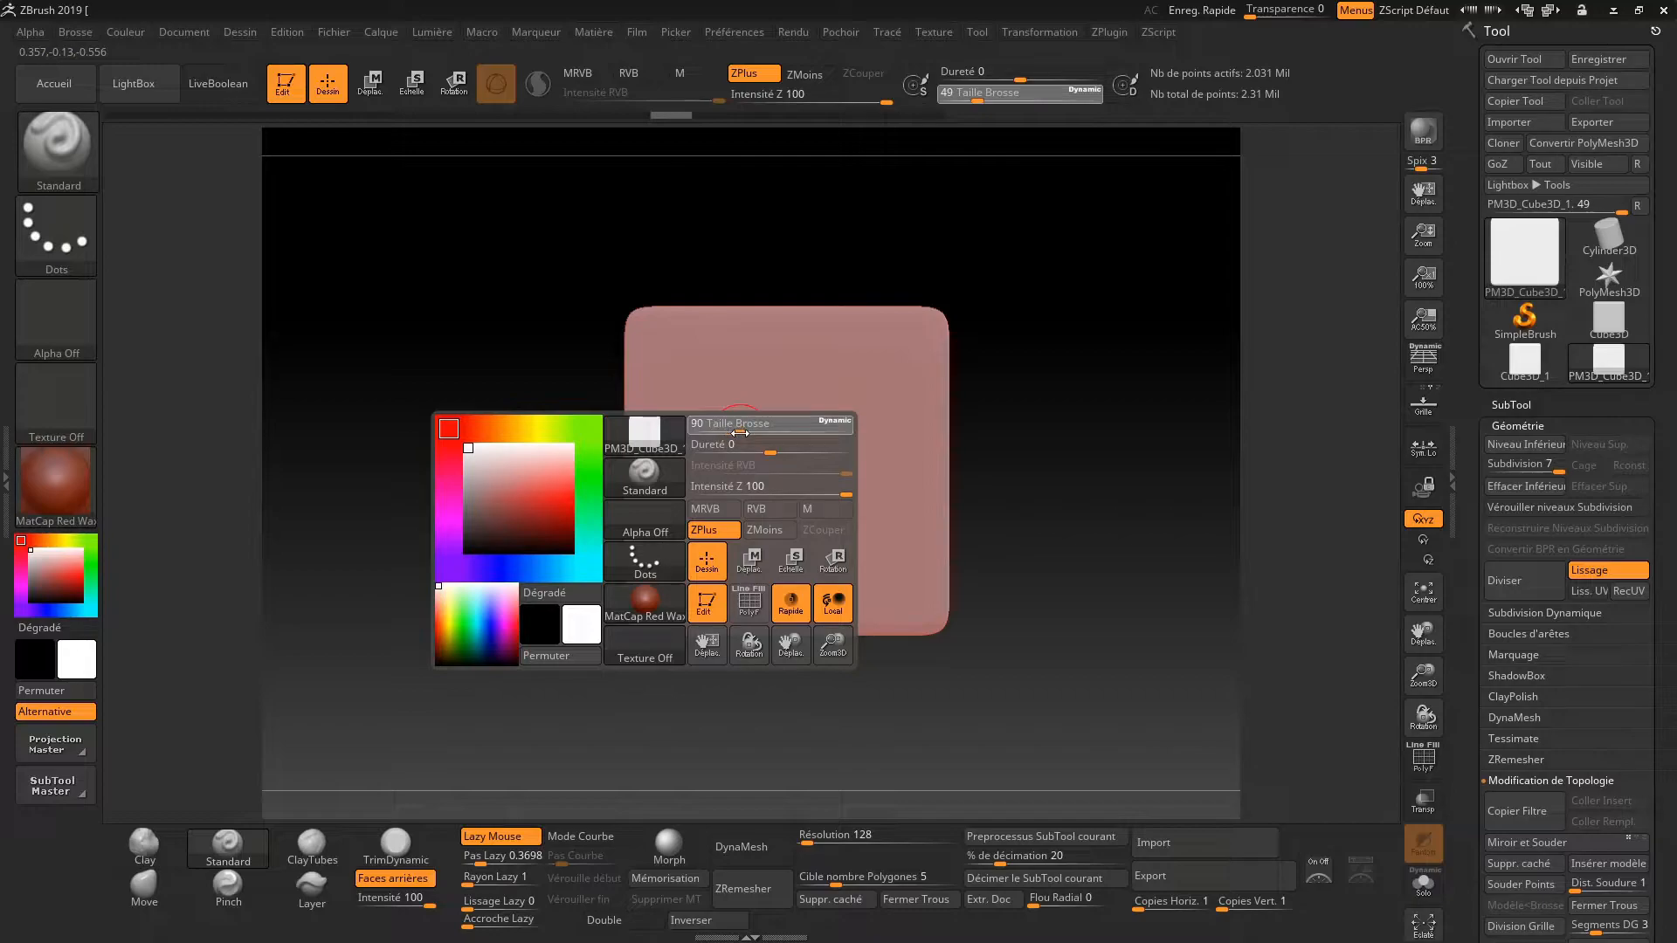
Set the lazy step to 0.0147, sculpt a continuous curved diagonal stroke across the plate, and undo it
drag(481, 863, 468, 863)
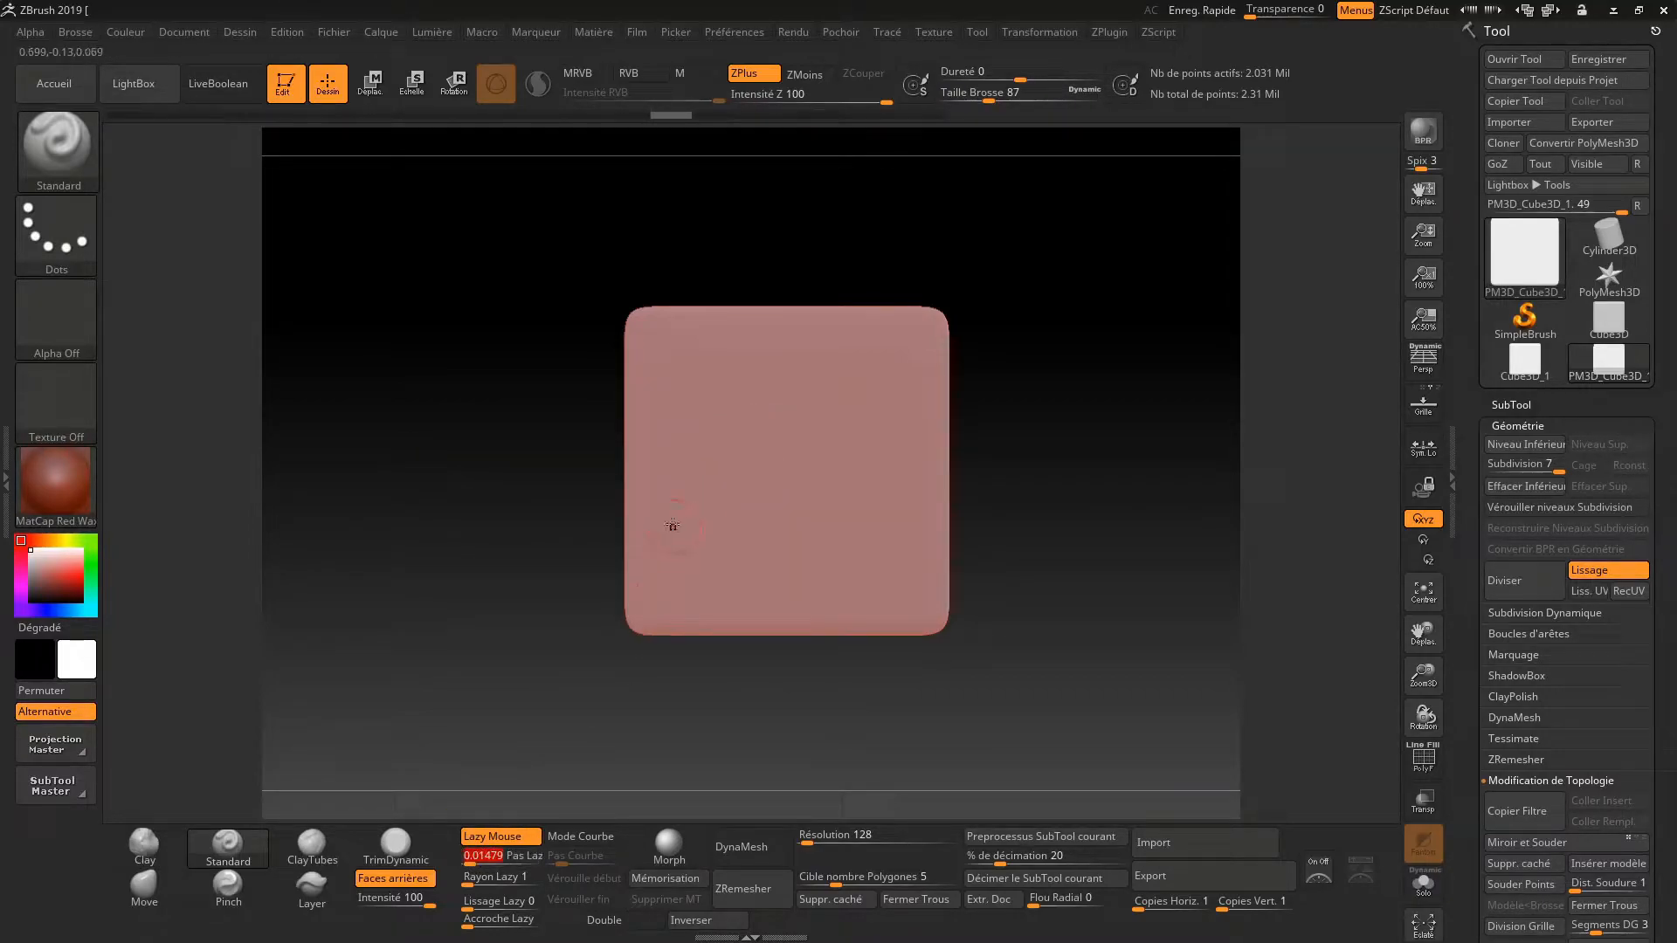
mouse_move(676, 361)
mouse_down()
mouse_move(703, 463)
mouse_move(904, 572)
mouse_up()
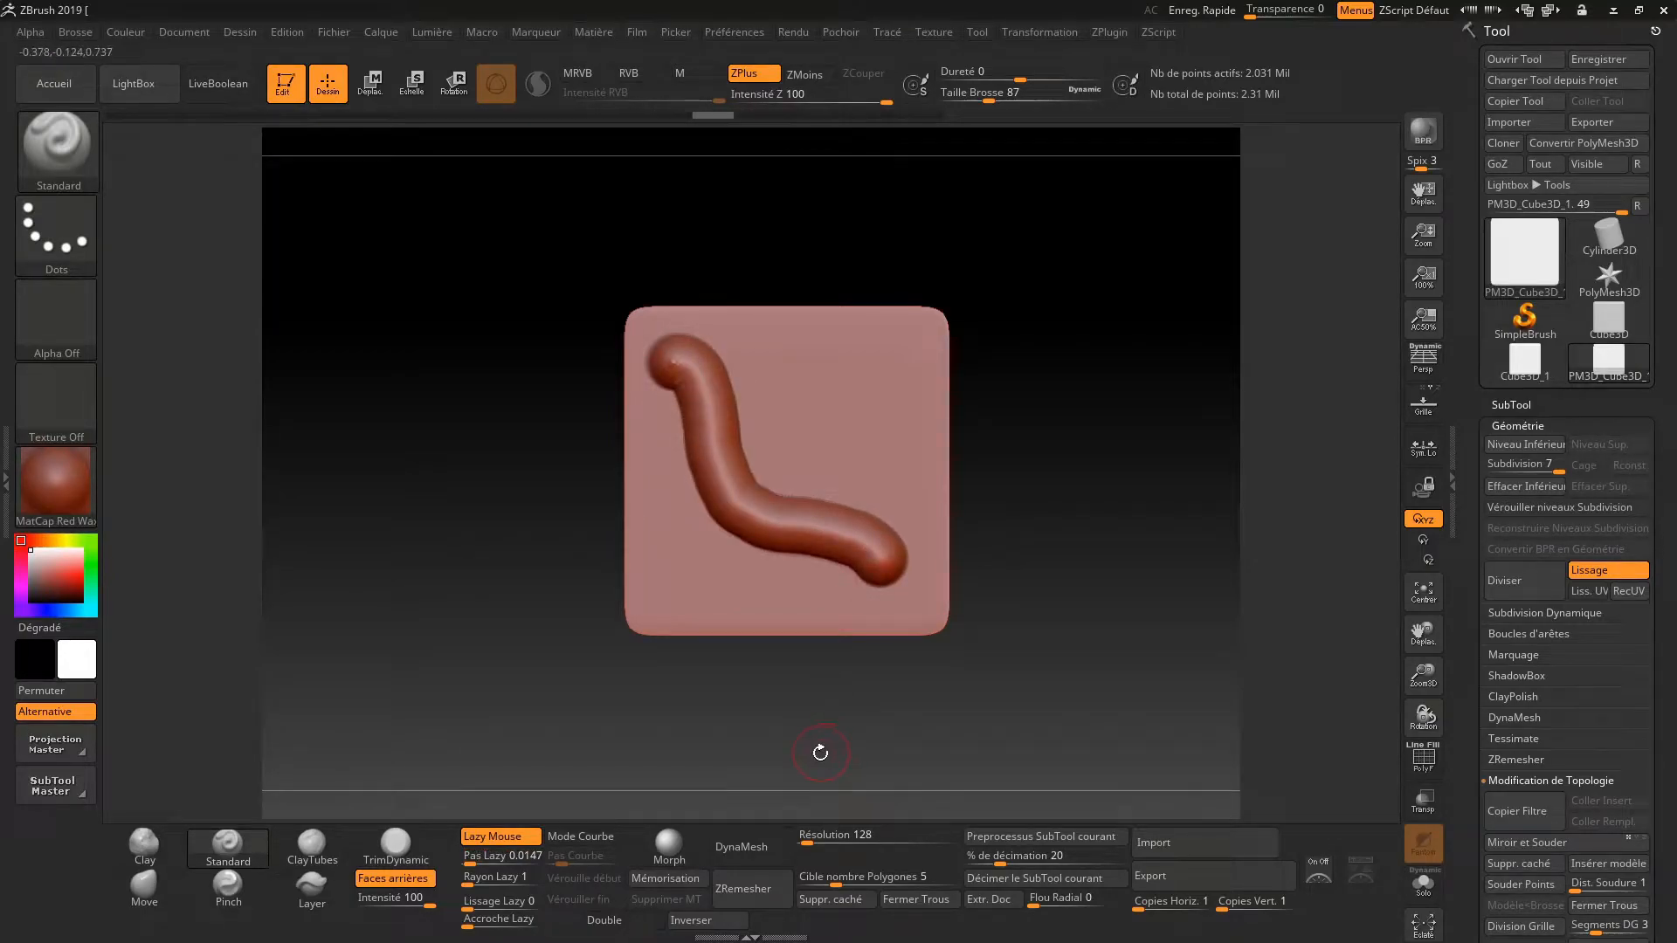
key(ctrl+z)
Set the lazy step to 1.6831 and sculpt a diagonal row of separate round bumps across the plate
drag(468, 862, 476, 864)
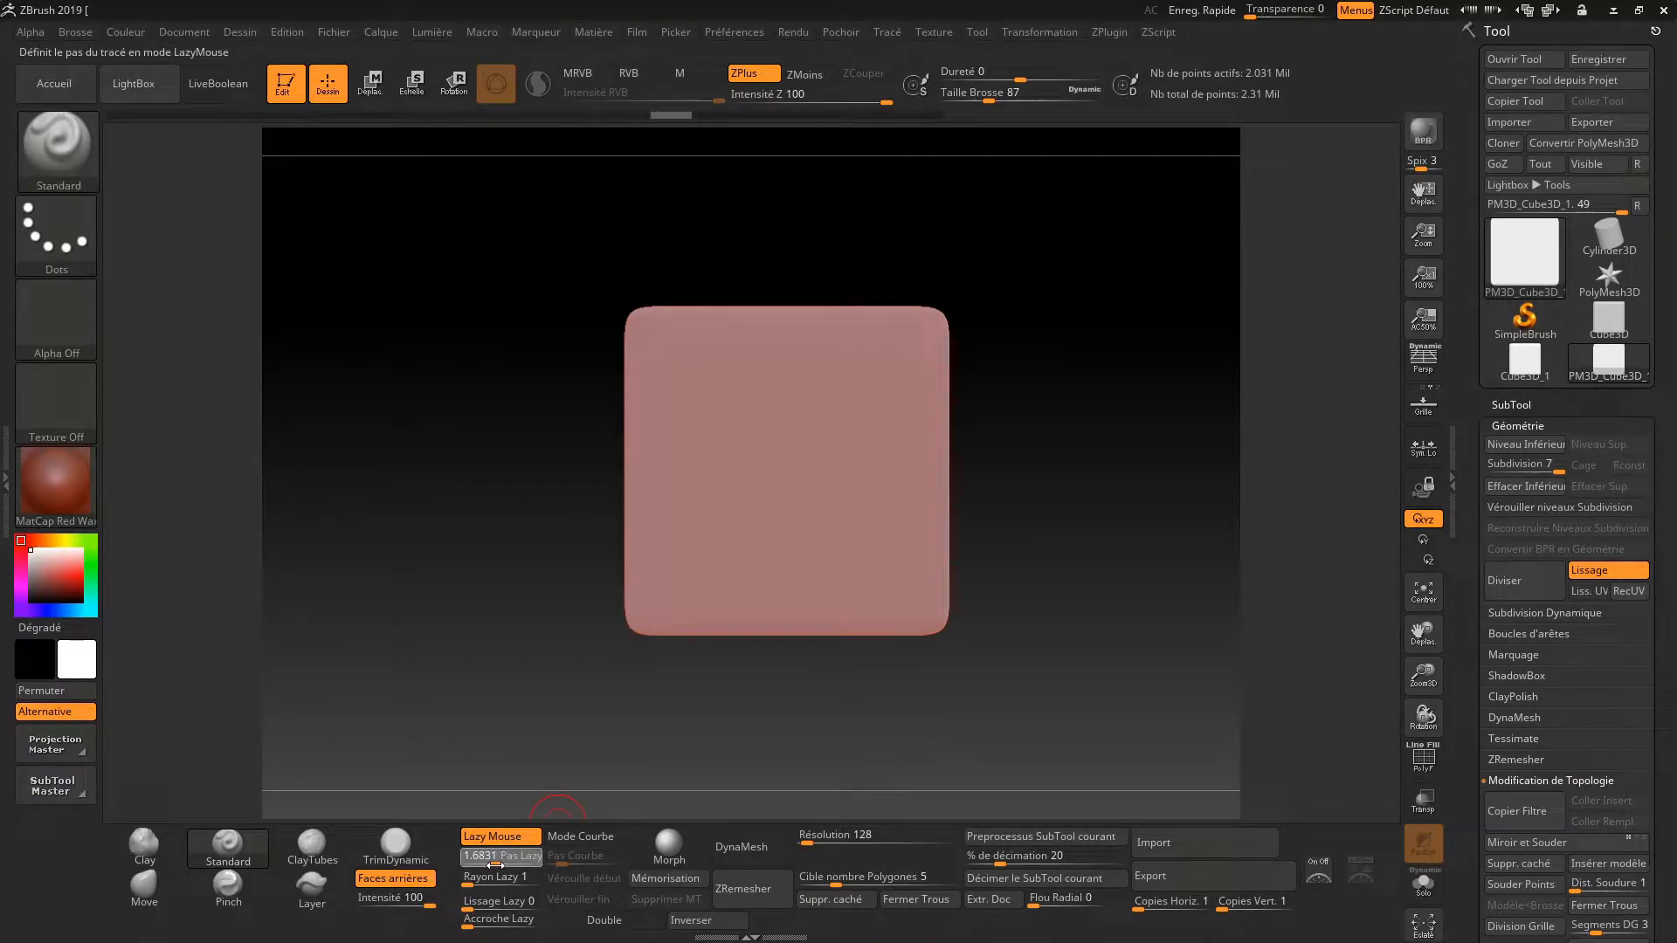
click(495, 864)
mouse_move(680, 351)
mouse_down()
mouse_move(752, 461)
mouse_move(906, 589)
mouse_up()
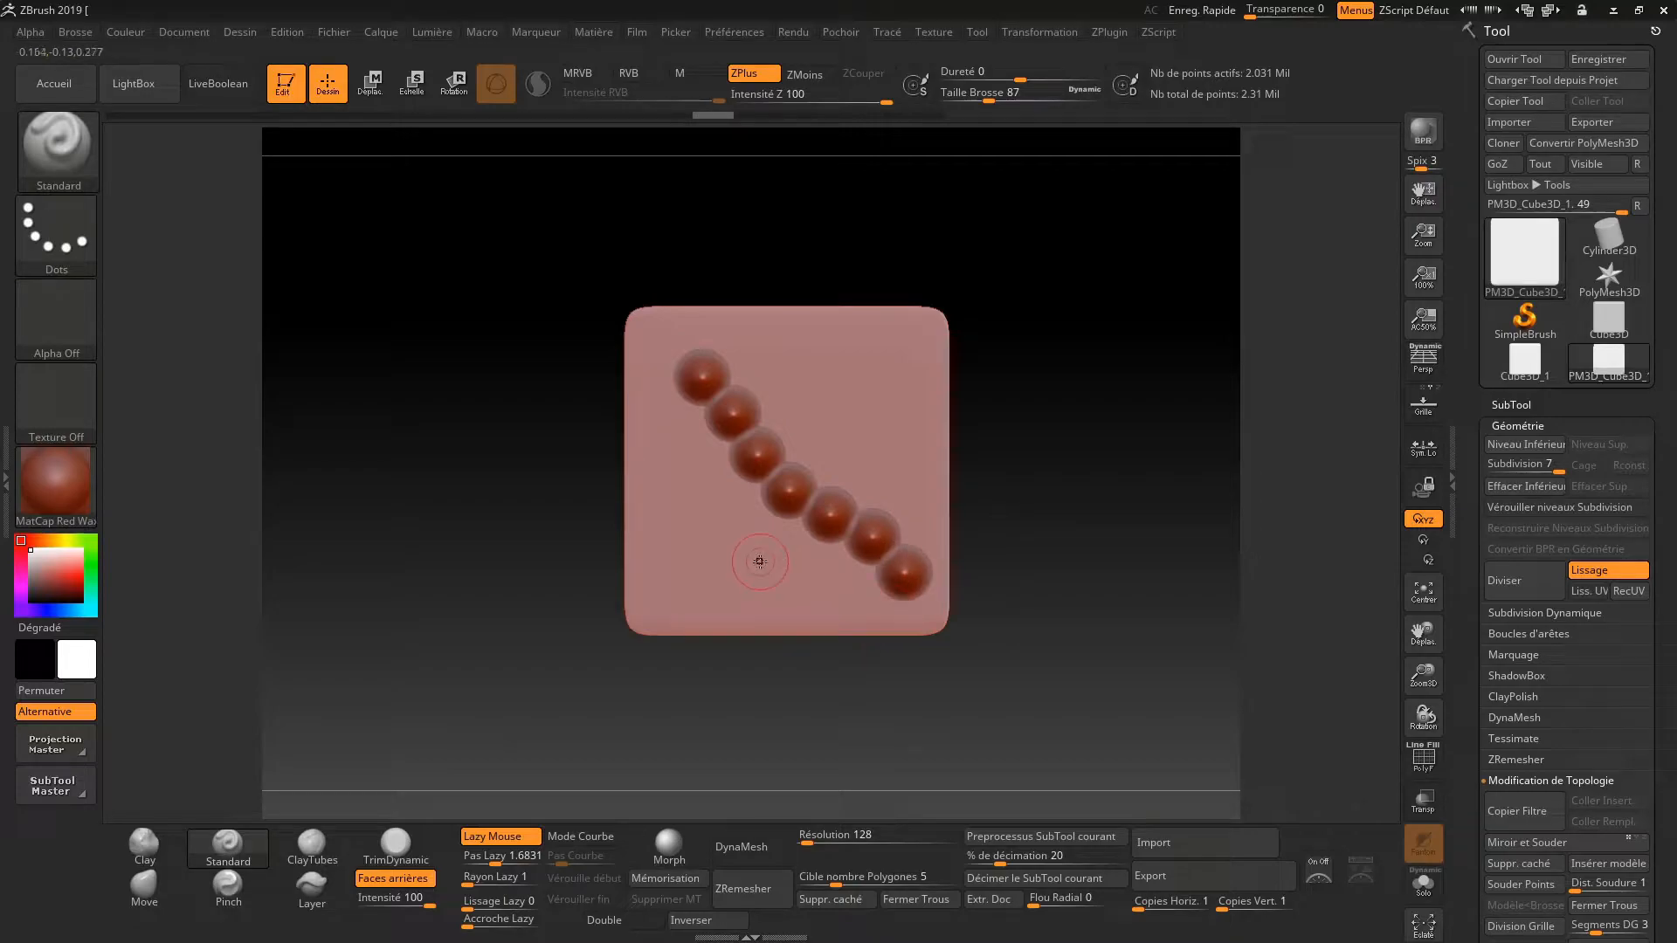
Sculpt a row of smaller, wider-spaced bumps with brush size 46 and lazy step 3.0391, and undo both bump rows
right_click(774, 521)
drag(774, 527, 761, 530)
drag(496, 859, 505, 857)
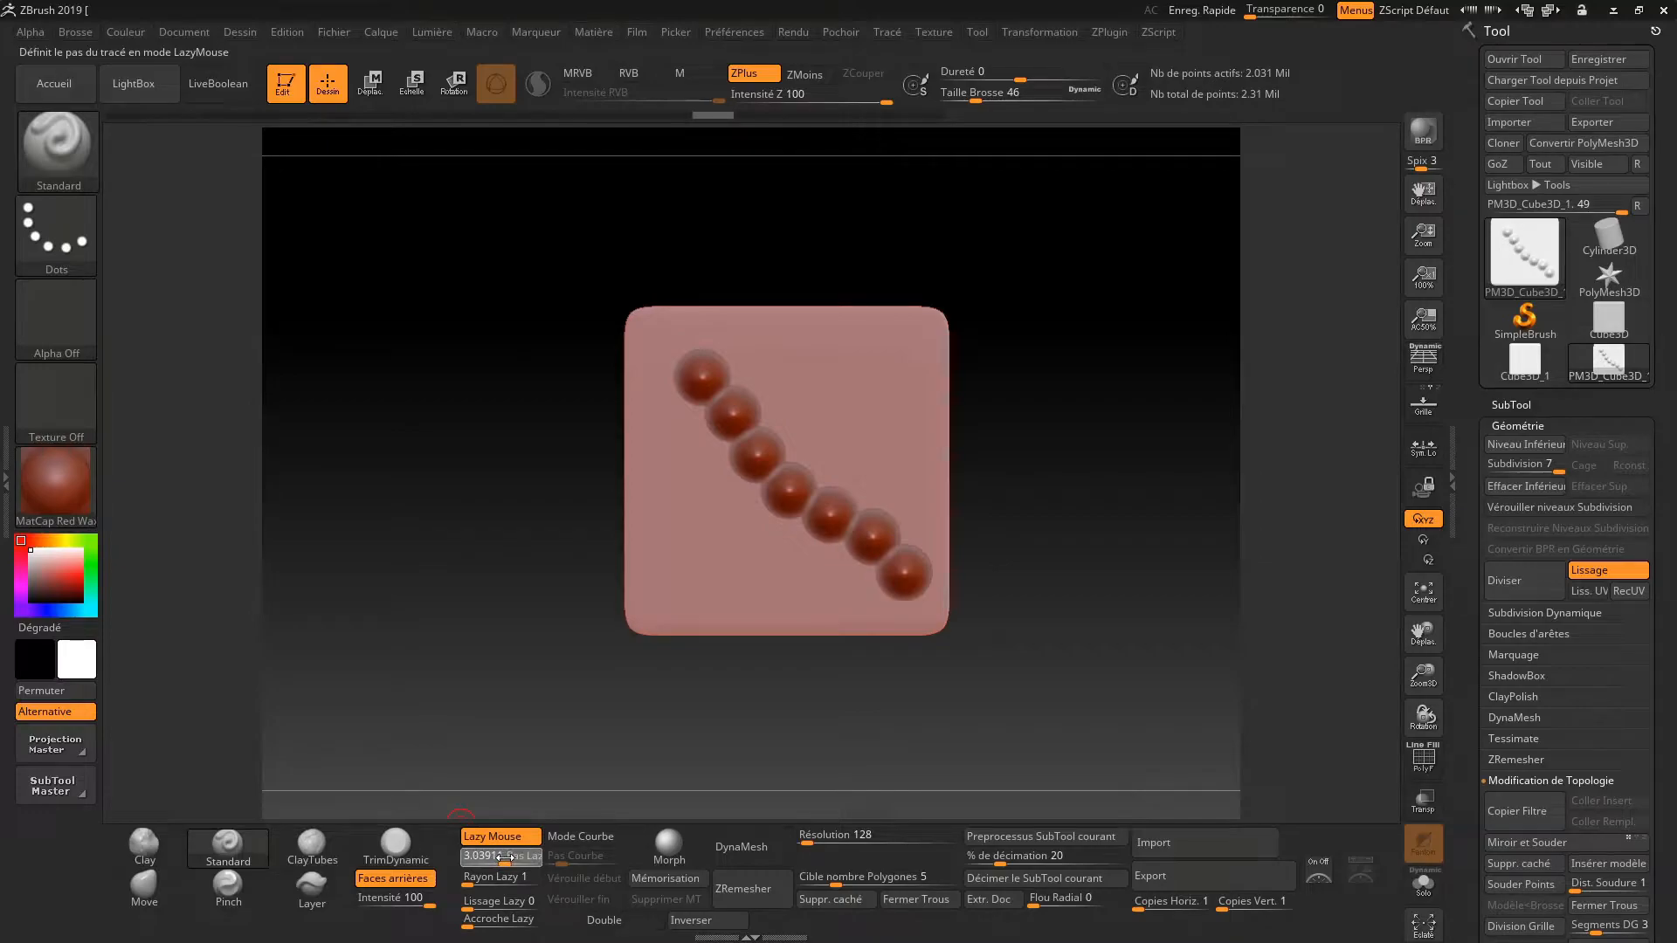
drag(638, 368, 683, 429)
mouse_move(712, 527)
mouse_down()
mouse_move(790, 587)
mouse_move(869, 600)
mouse_up()
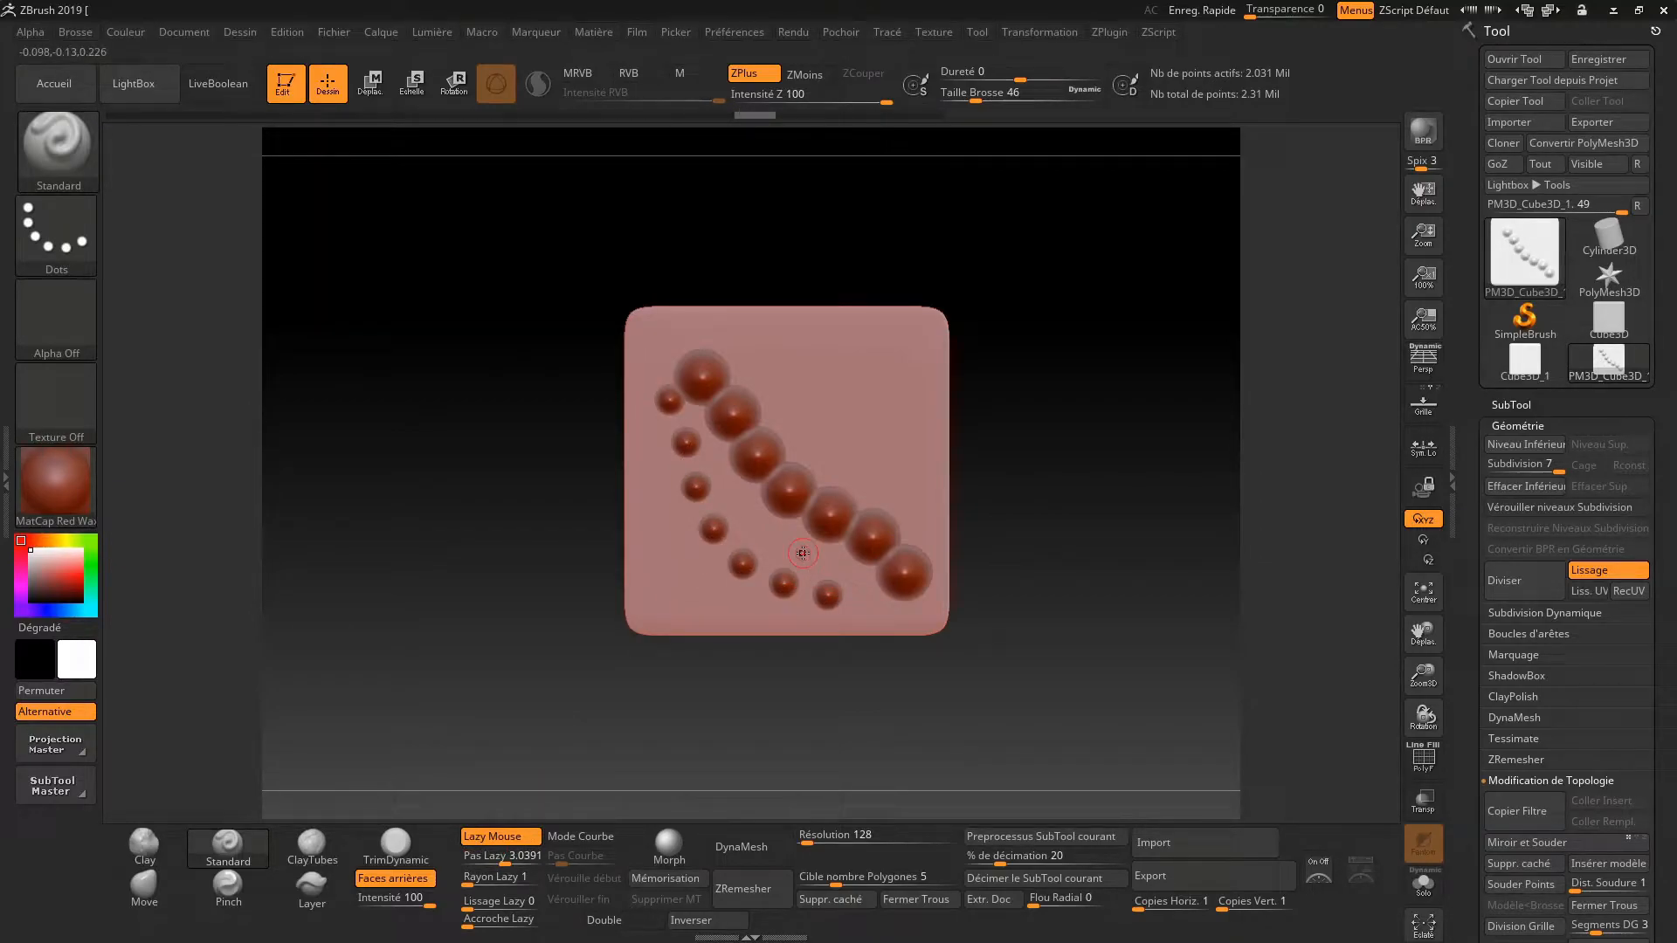
key(ctrl+z)
key(ctrl+z)
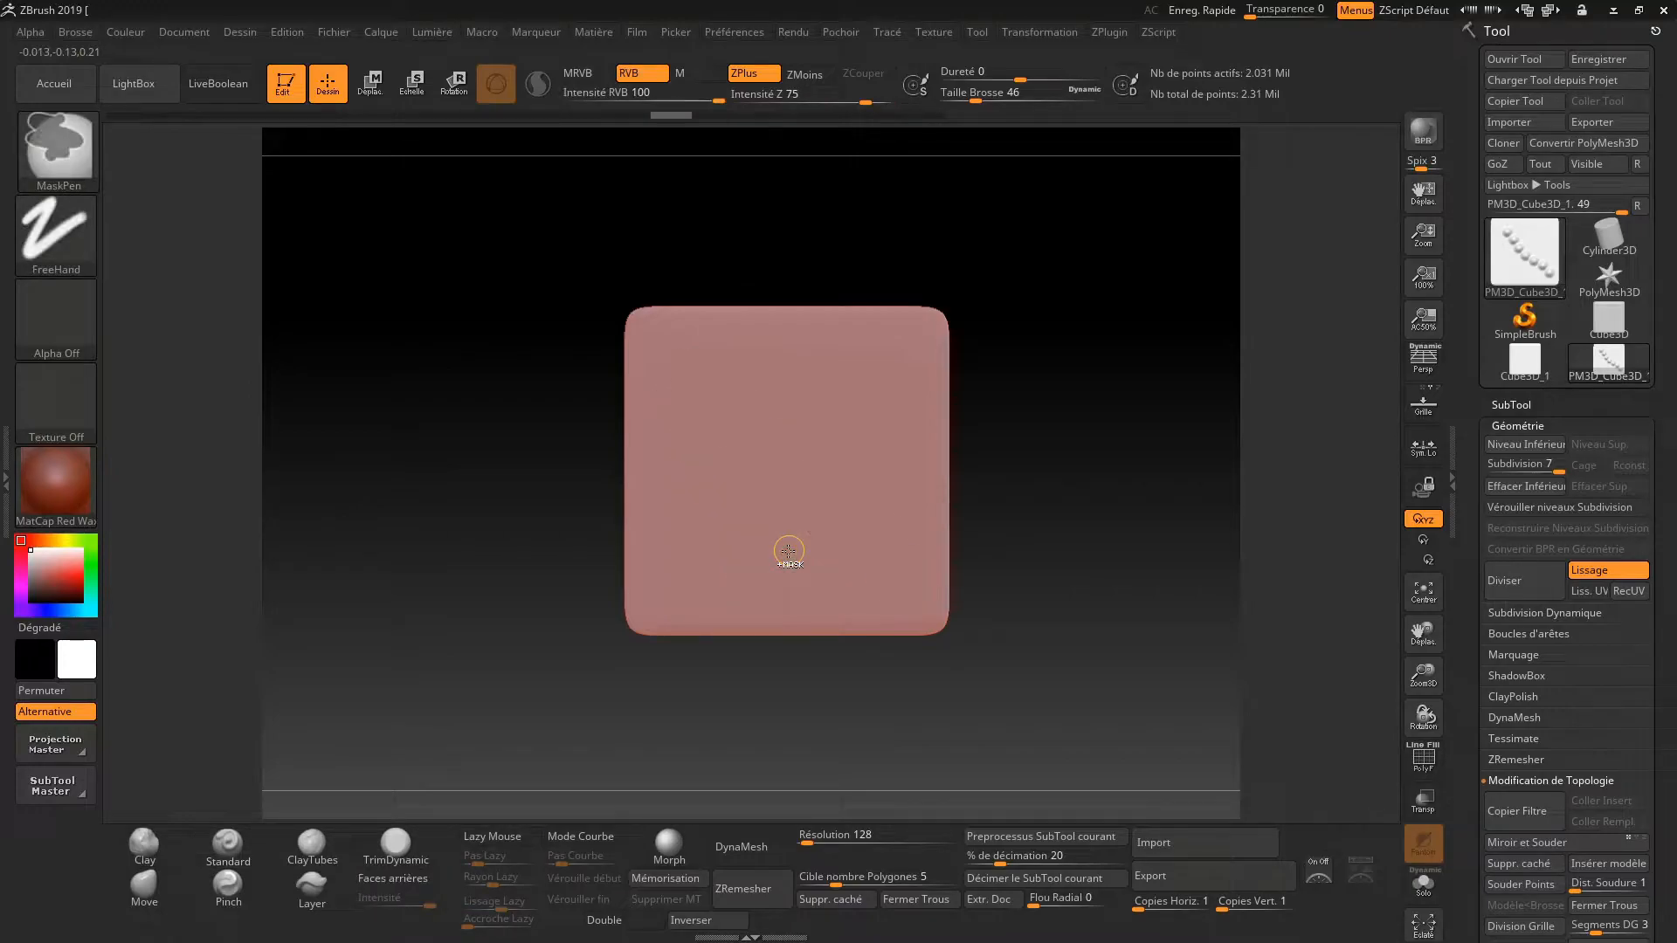
Assign the star-shaped Alpha 10 to the Standard brush
click(56, 319)
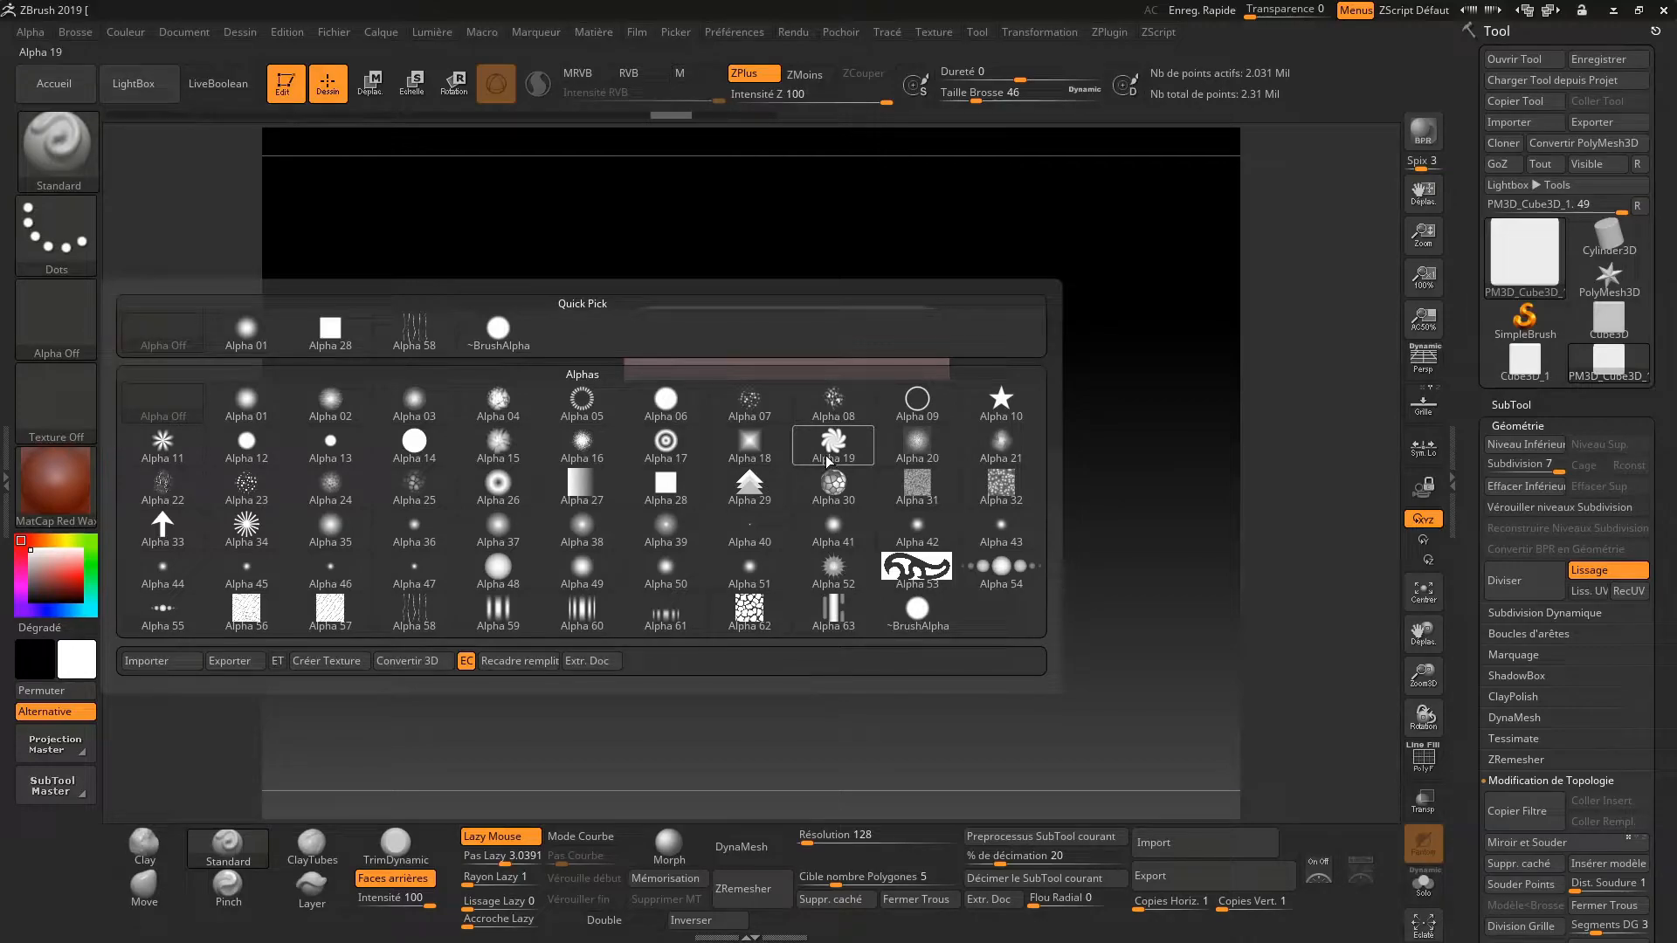
click(1001, 400)
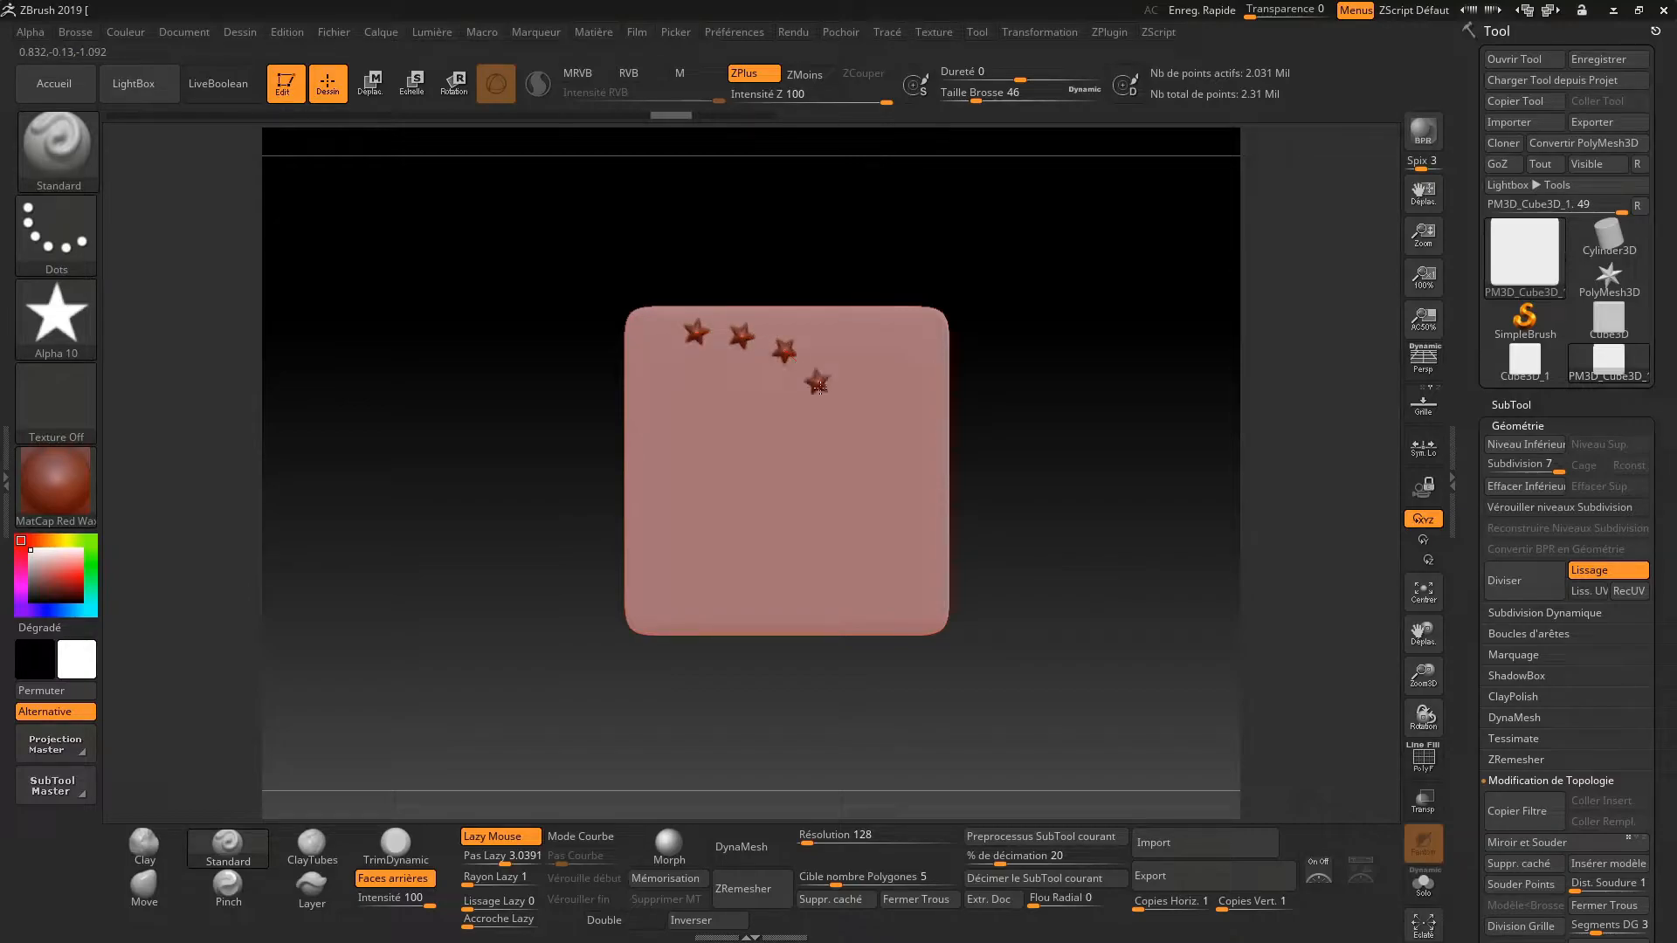
Sculpt a curved row of stars down the plate at brush size 46 and Z intensity 100, and undo it
drag(910, 602, 933, 625)
mouse_move(1033, 583)
mouse_down()
mouse_move(972, 582)
mouse_move(1013, 576)
mouse_up()
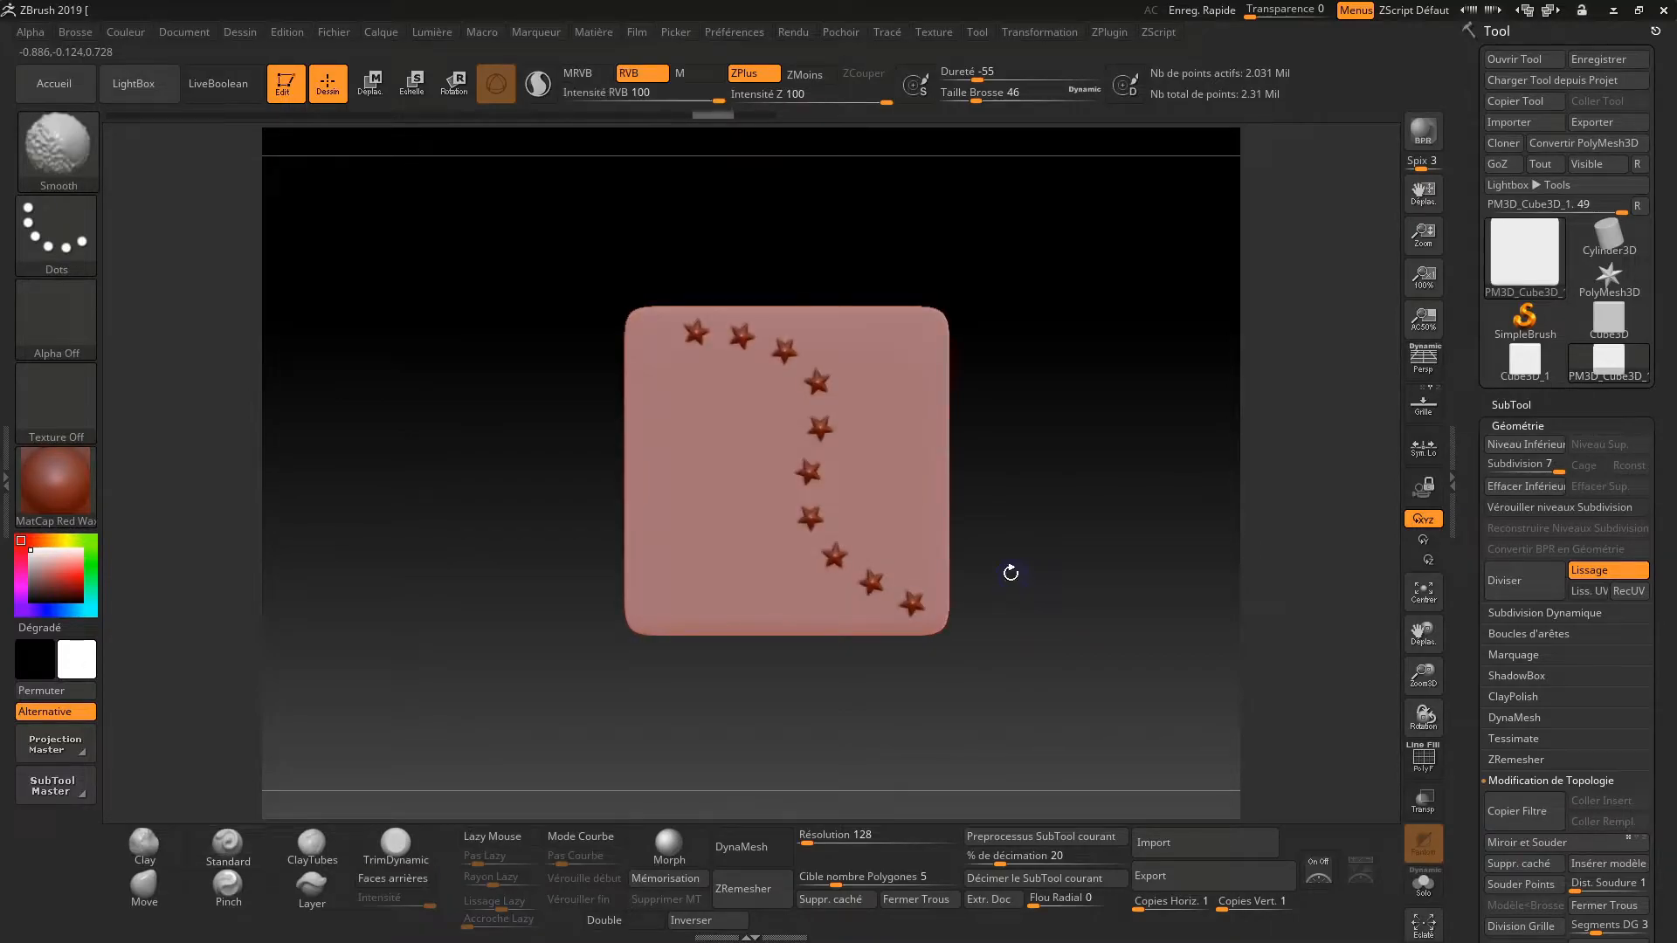
key(ctrl+z)
Set the brush size to 35 and Z intensity to 23, sculpt a row of smaller stars, and undo it
drag(1037, 475, 980, 498)
right_click(683, 565)
click(761, 450)
click(825, 510)
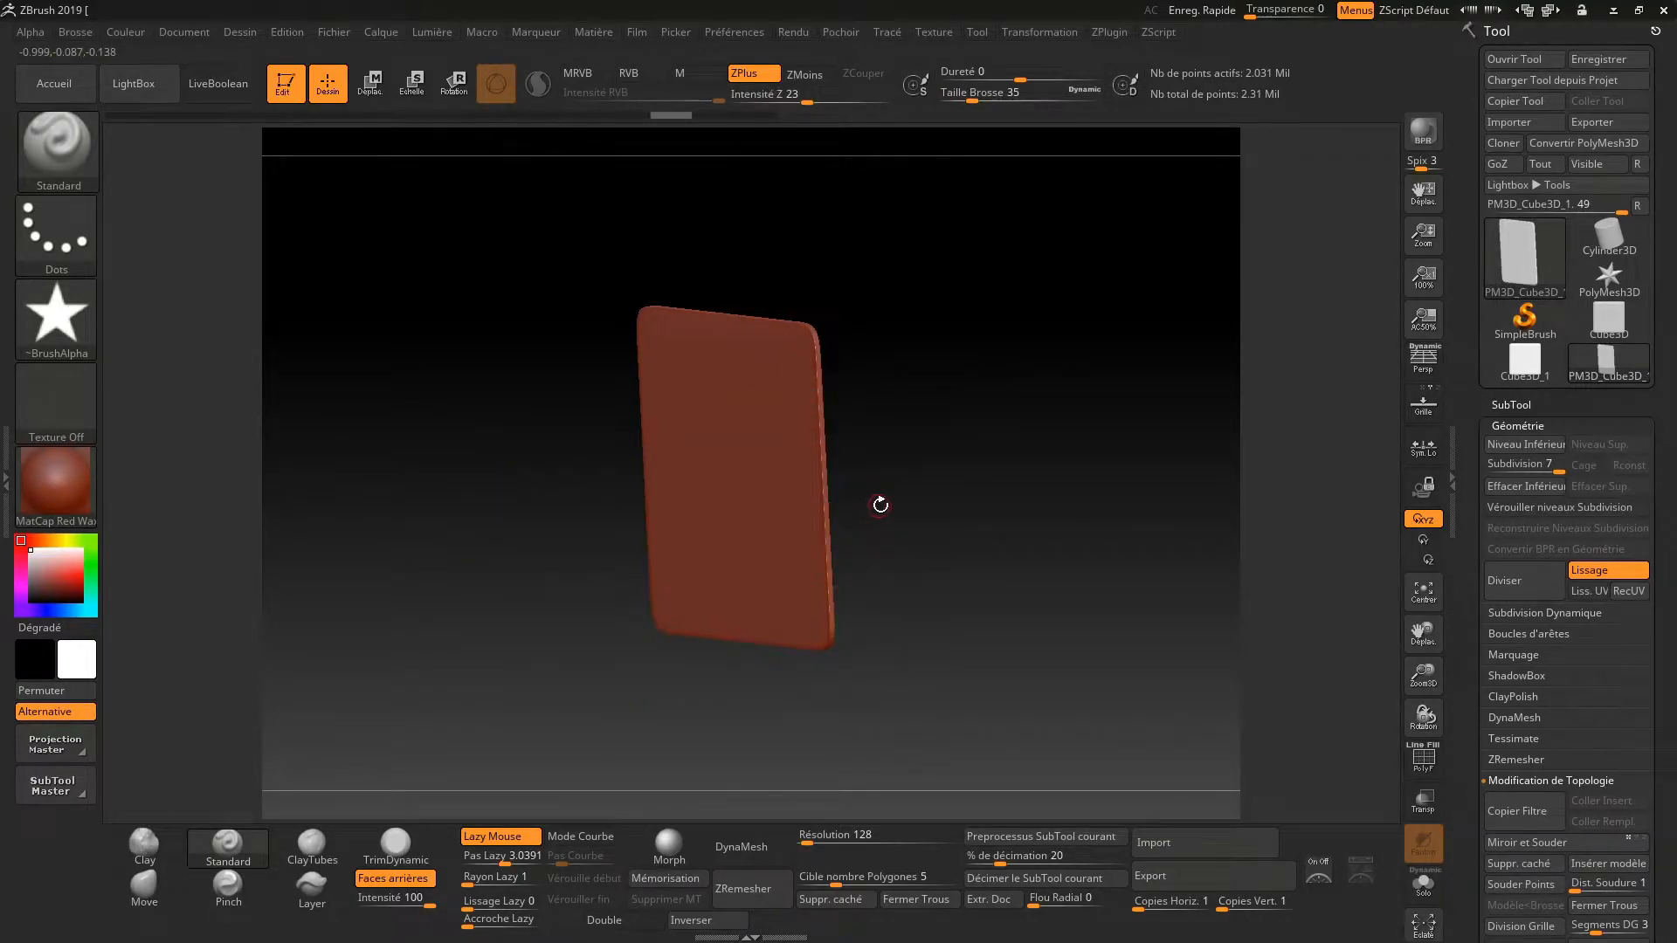
shift+drag(877, 502, 889, 476)
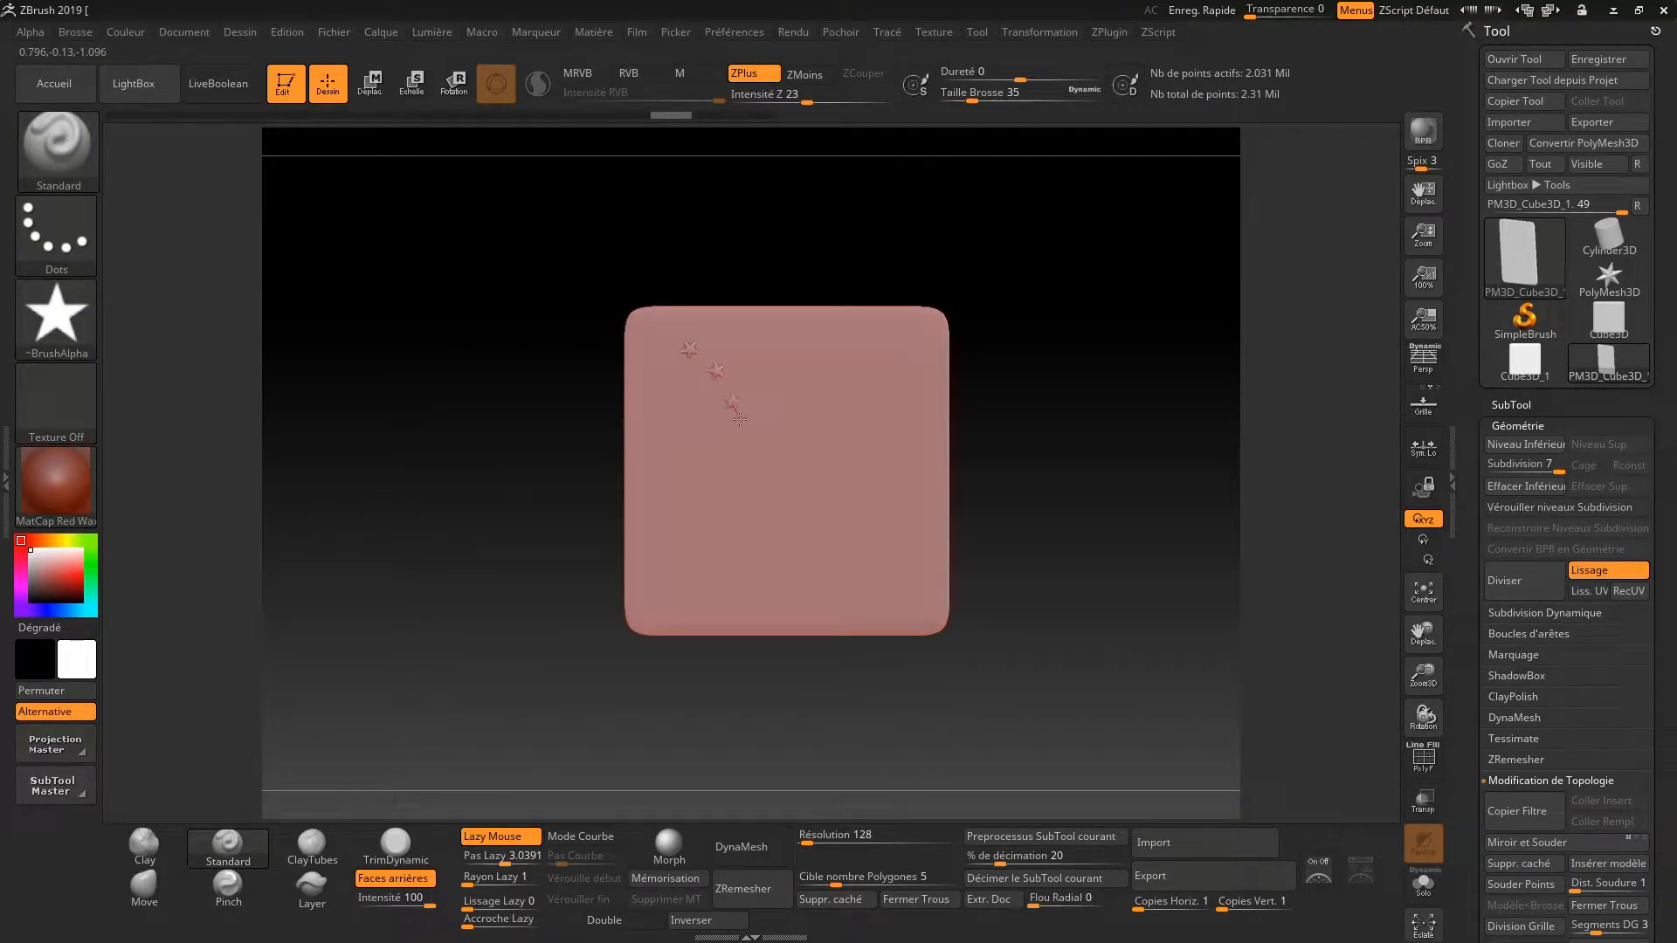
mouse_move(1068, 536)
mouse_down()
mouse_move(1025, 547)
mouse_move(980, 454)
mouse_move(1048, 476)
mouse_move(910, 511)
mouse_move(819, 512)
mouse_move(1212, 412)
mouse_move(1023, 405)
mouse_up()
key(ctrl+z)
Turn off backface masking and sculpt a curved row of stars with the lazy radius set to 59
alt+drag(955, 474, 996, 457)
click(397, 882)
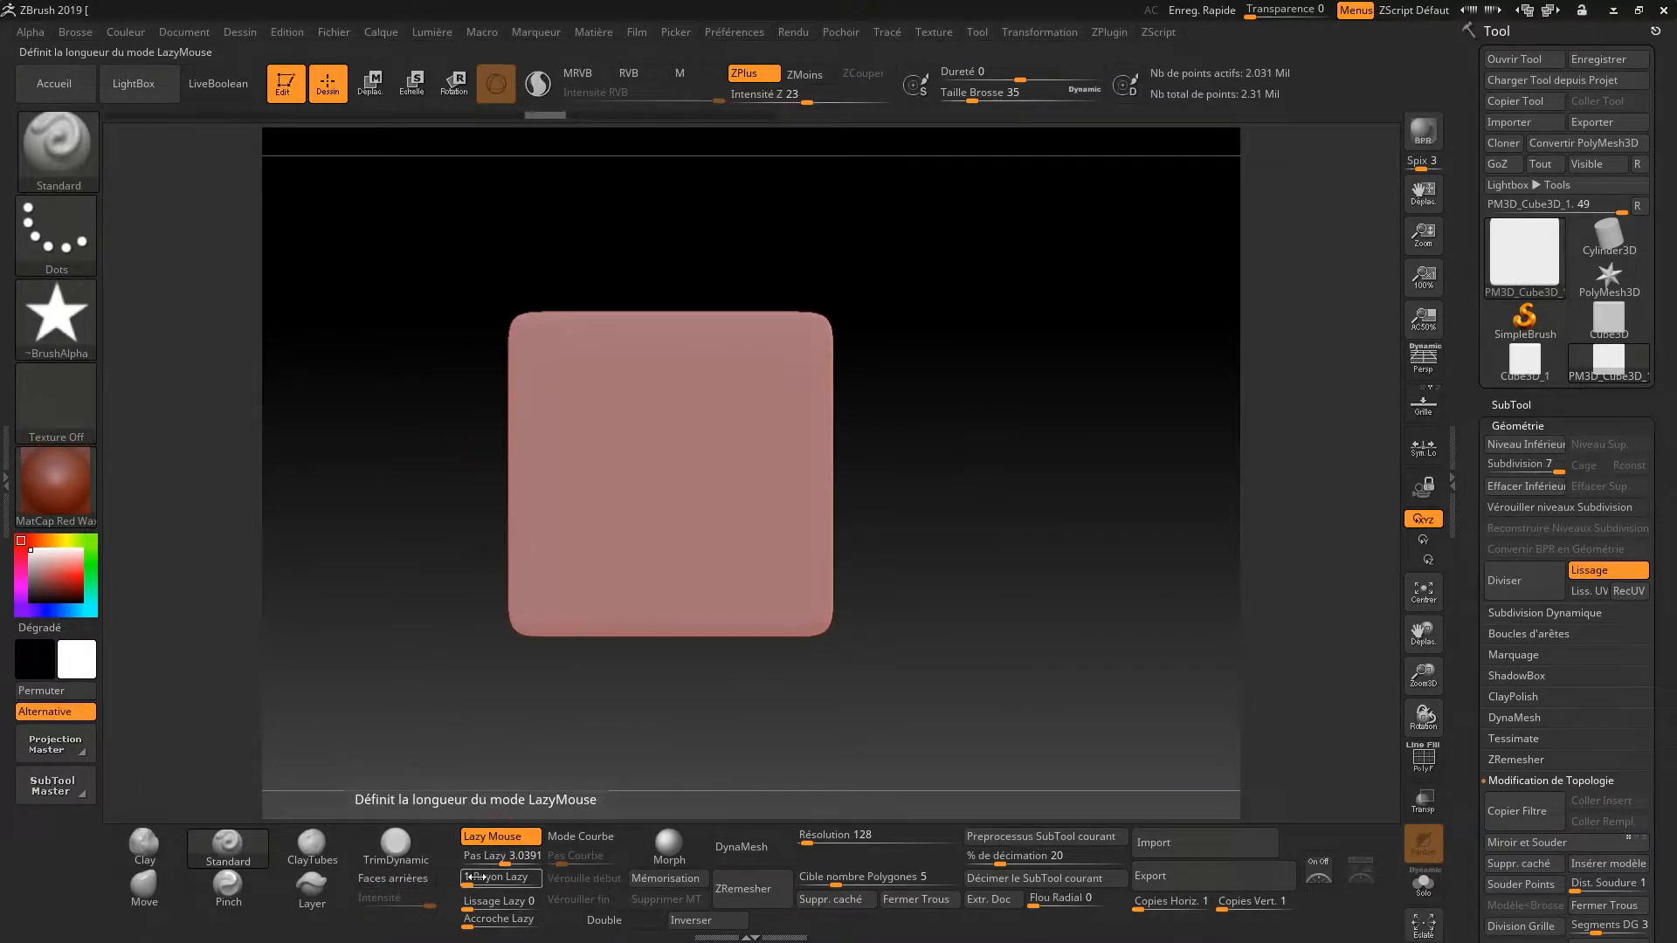
drag(474, 876, 478, 880)
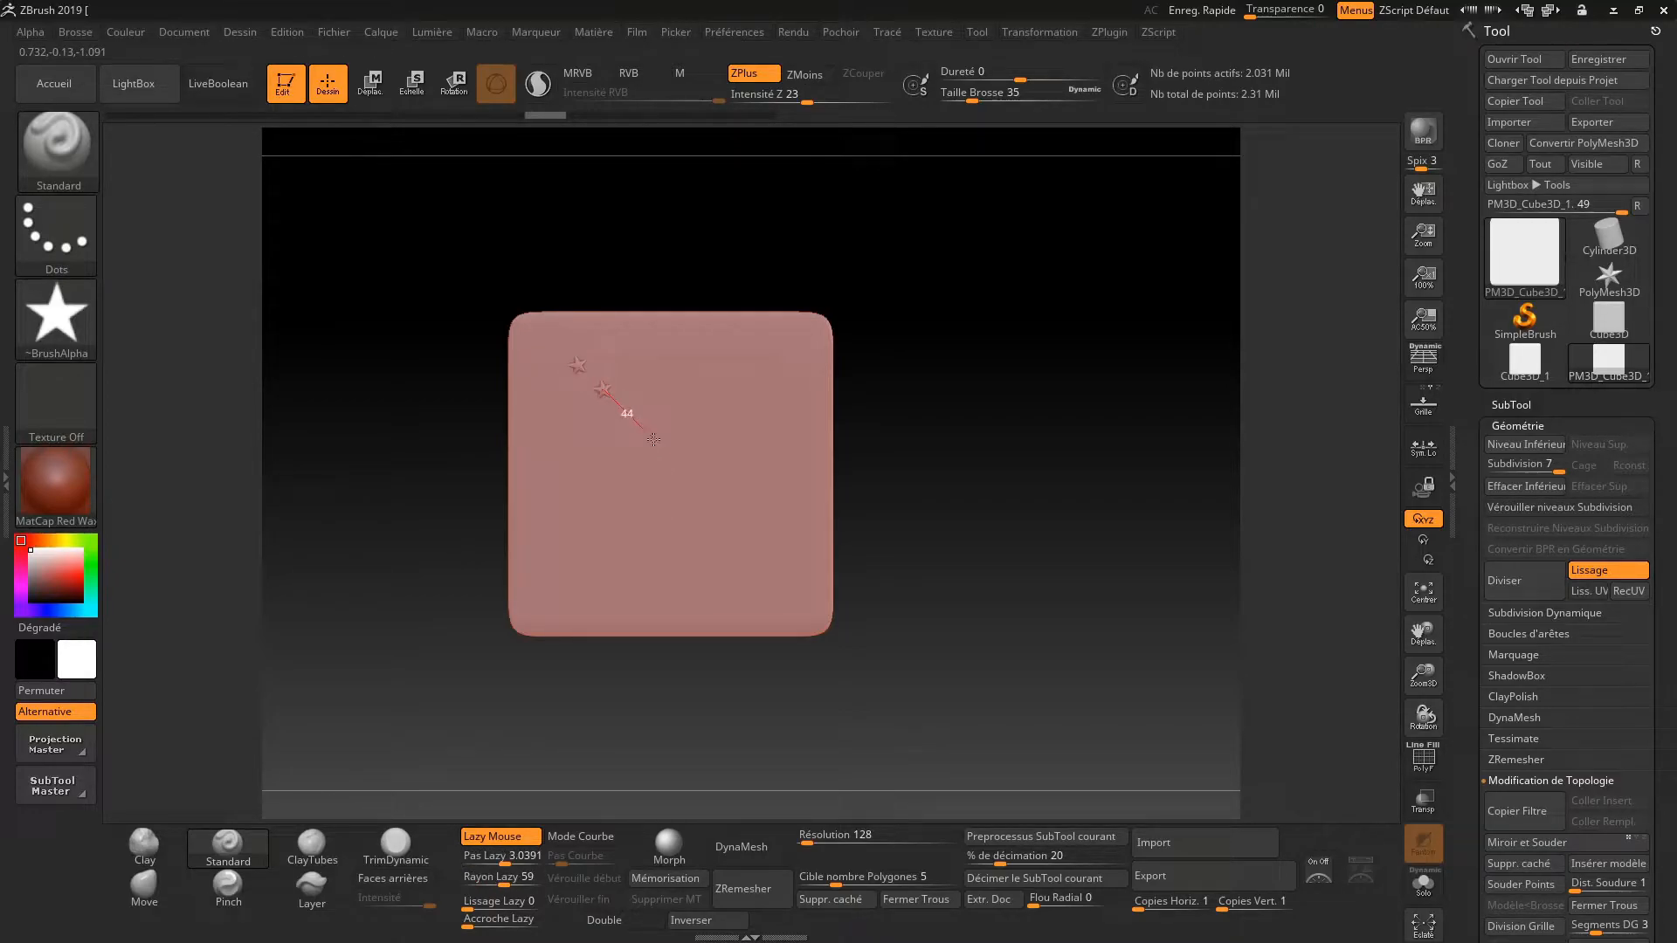
drag(602, 599, 588, 600)
Set the lazy radius to 171, sculpt a second, straighter row of stars, and undo both rows
drag(506, 881, 530, 881)
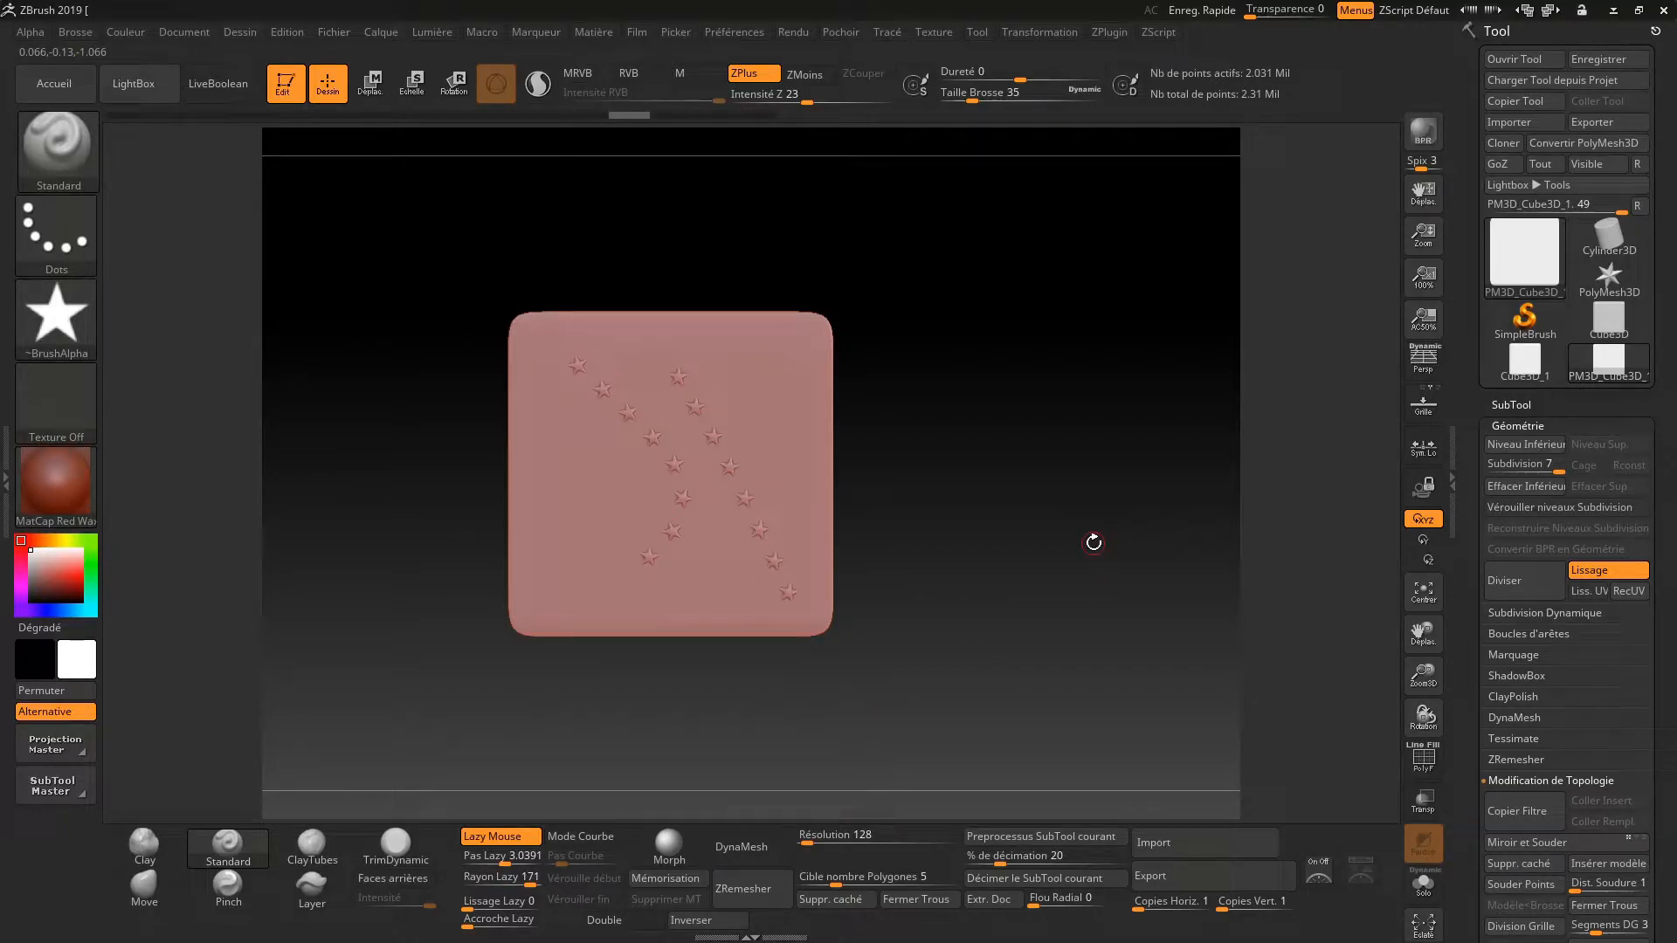
key(ctrl+z)
key(ctrl+z)
Assign the soft round Alpha 01 to the Standard brush, sculpt a test stroke across the plate, and undo it
click(71, 325)
click(241, 328)
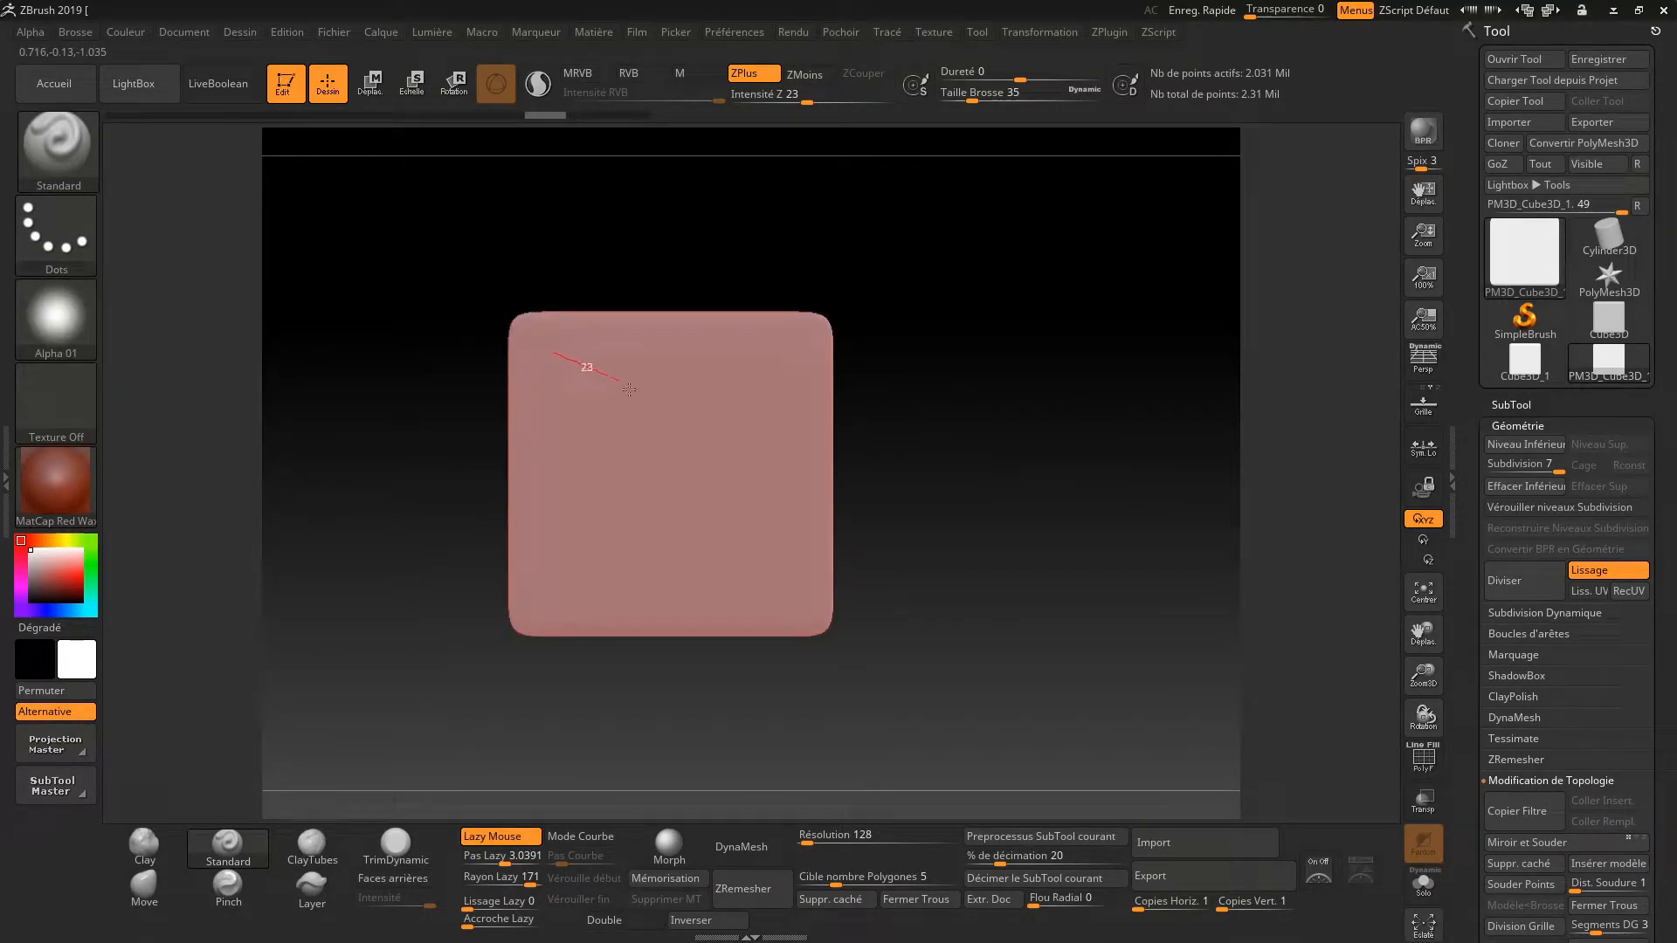
drag(751, 579, 742, 563)
key(ctrl+z)
Remove the alpha from the Standard brush, sculpt another test stroke on the plate, and undo it
click(75, 311)
click(165, 330)
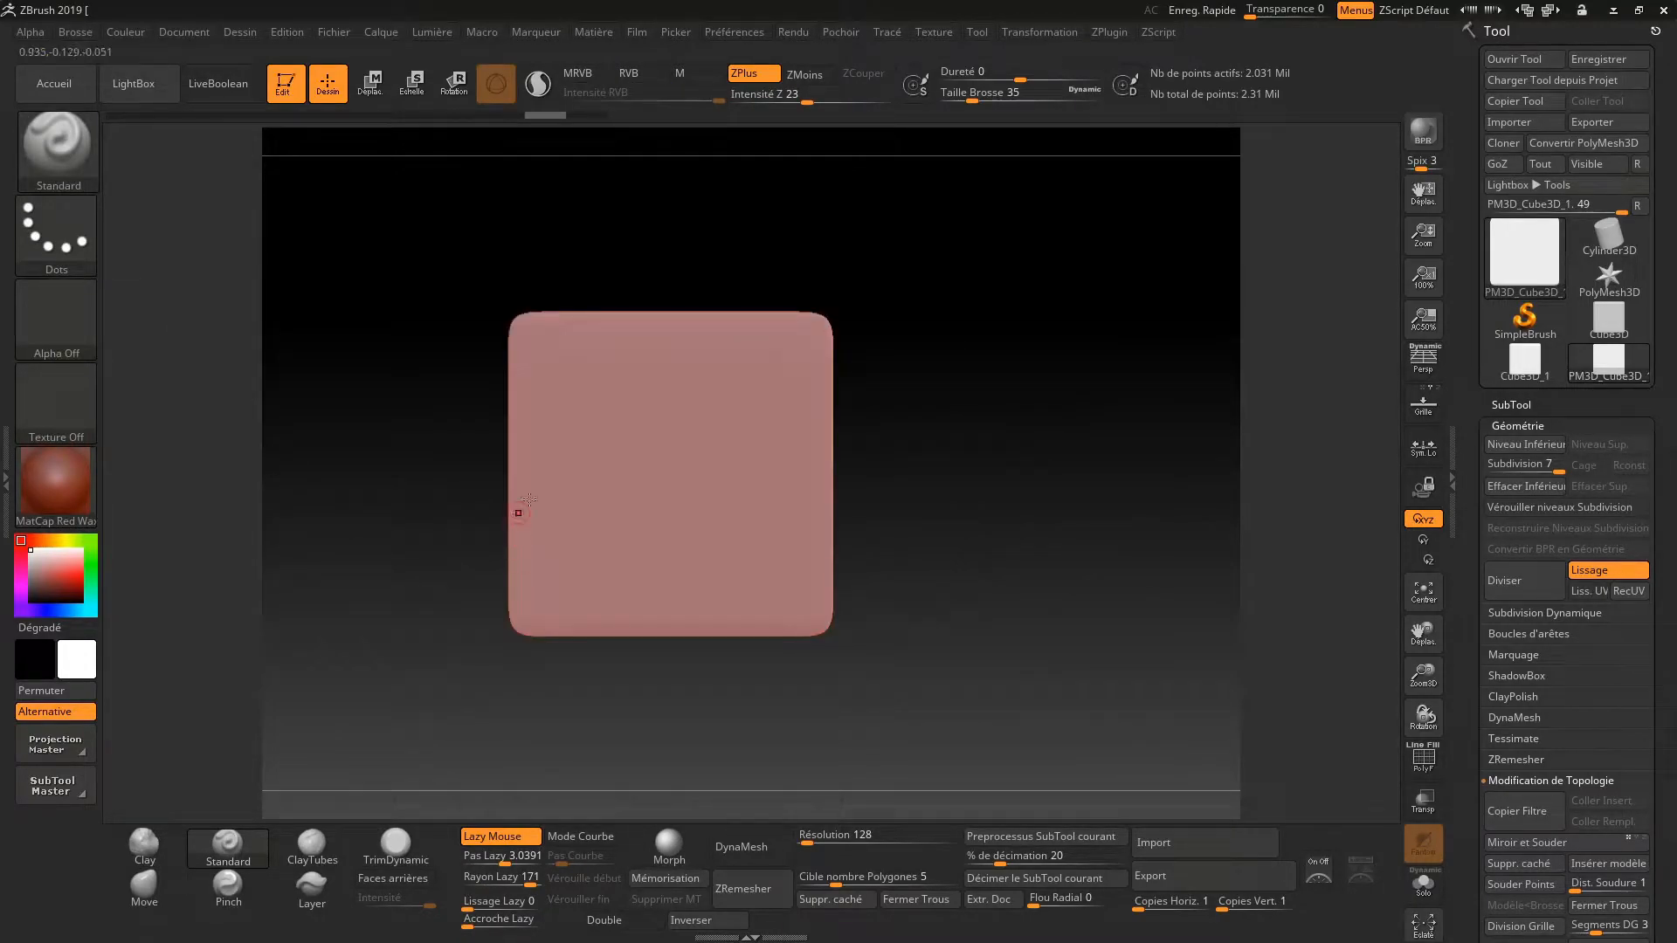
drag(821, 645, 818, 642)
key(ctrl+z)
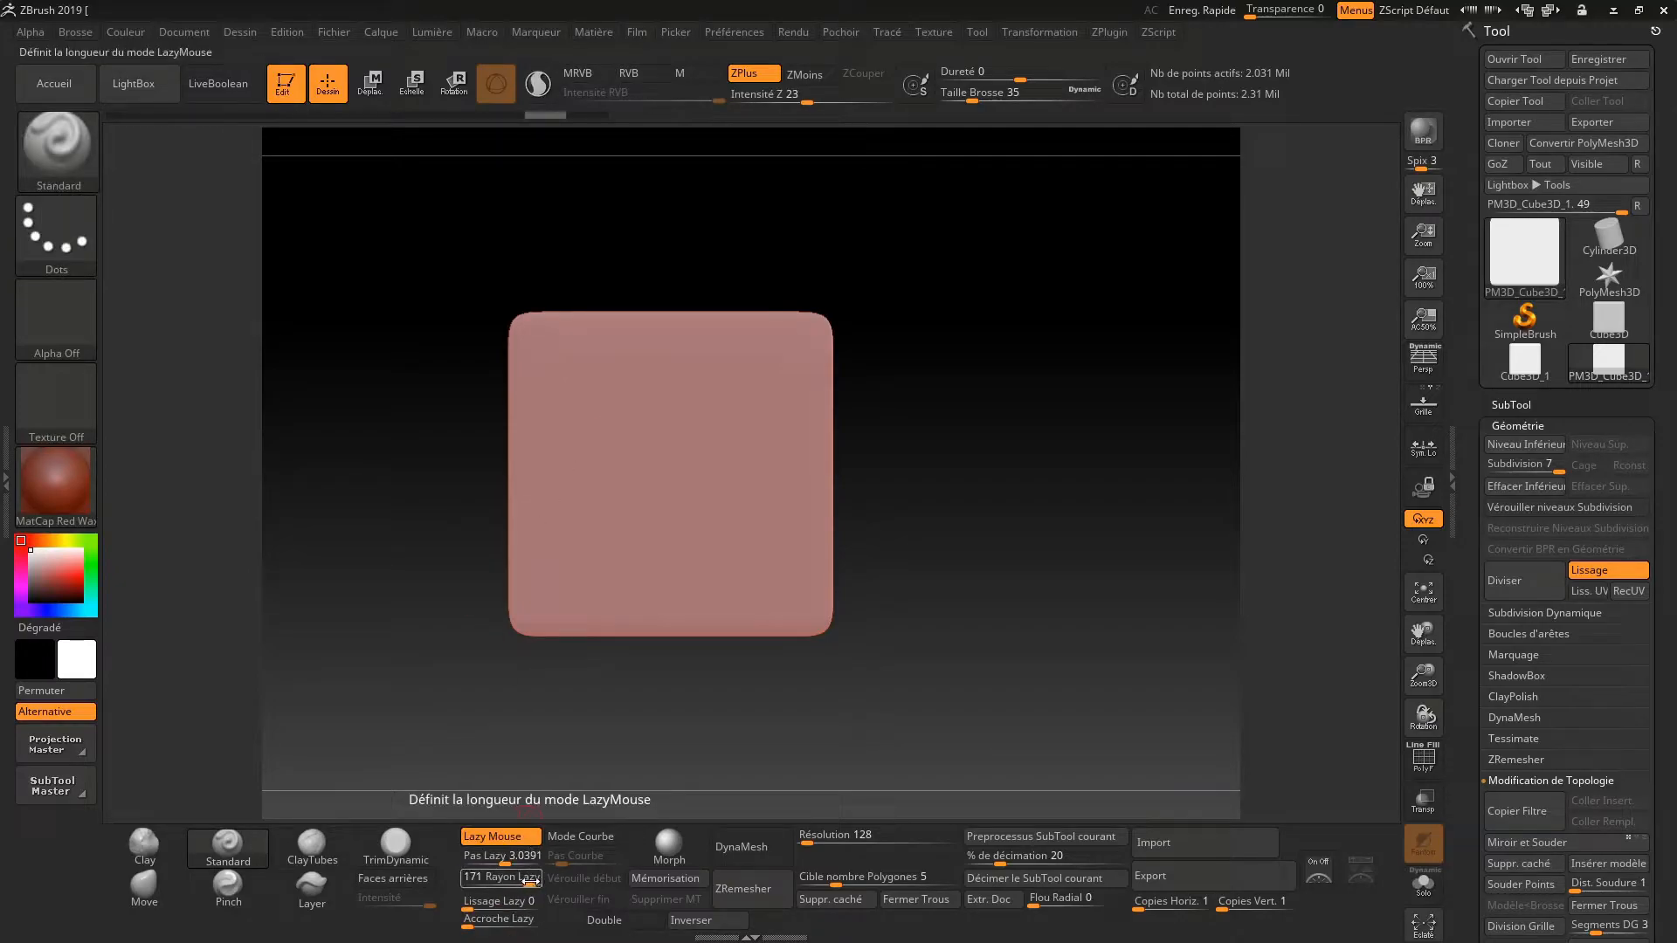
Set the lazy radius to 59 and lazy smooth to 14, sculpt a curved row of round bumps, and undo it
mouse_move(524, 899)
mouse_down()
mouse_move(522, 878)
mouse_move(505, 884)
mouse_up()
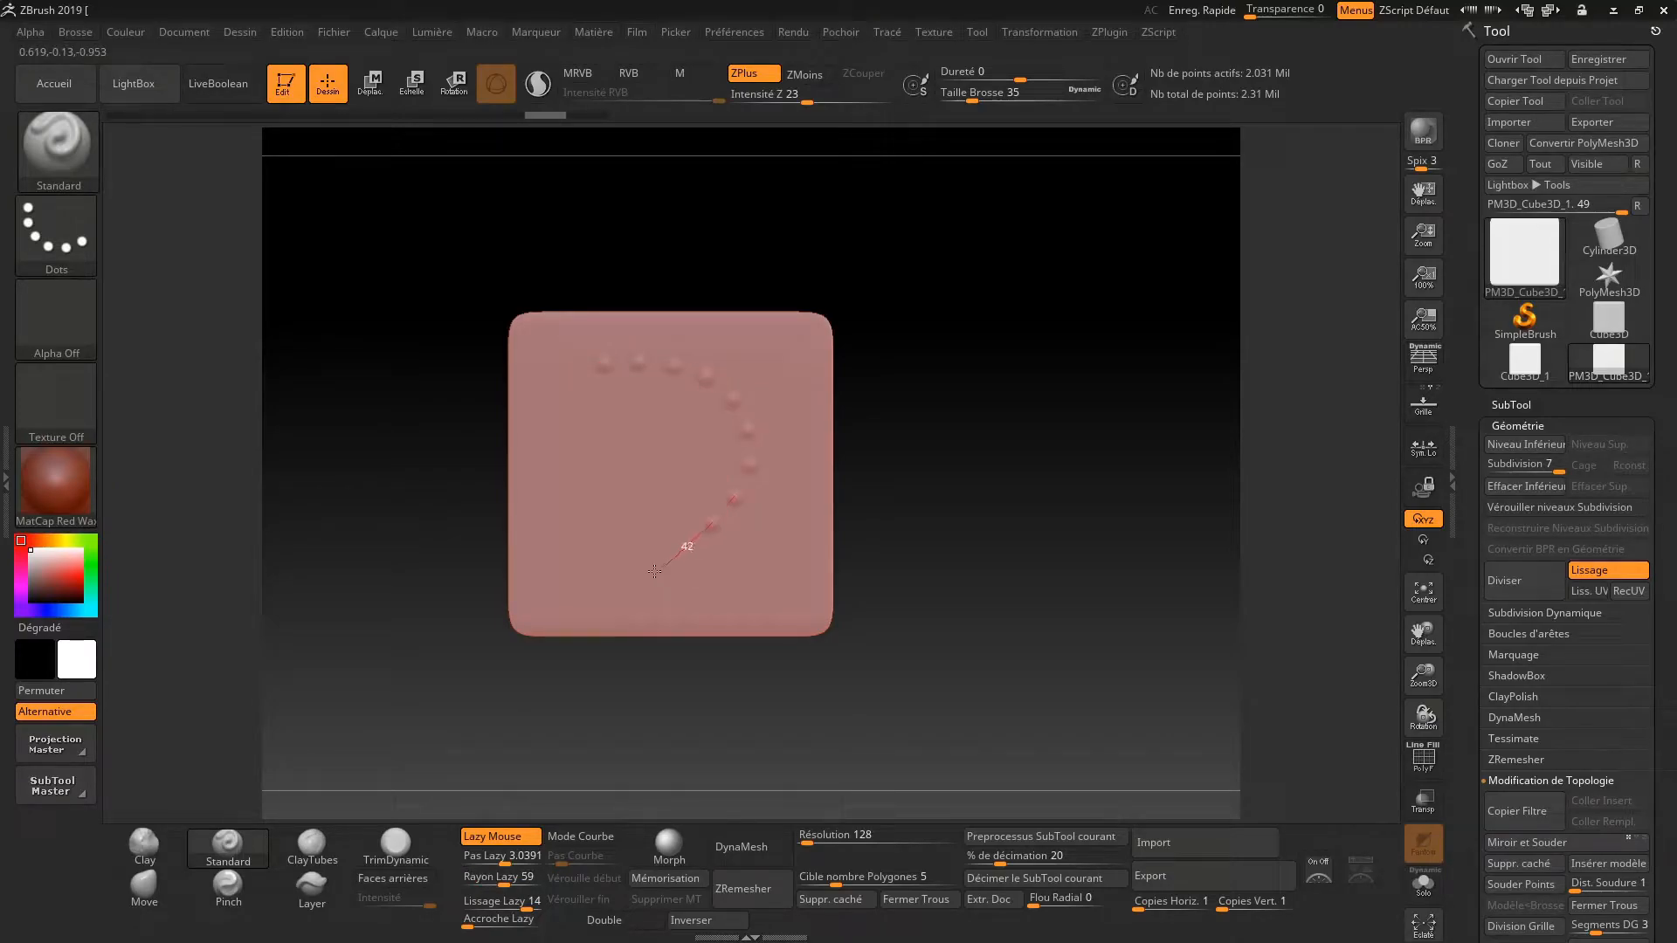
drag(566, 594, 535, 599)
key(ctrl+z)
Sculpt two nested continuous curves on the plate with lazy step 0.0065, using lazy smooth 16 for the outer one
mouse_move(507, 901)
mouse_down()
mouse_move(463, 900)
mouse_move(491, 859)
mouse_move(461, 863)
mouse_up()
mouse_move(568, 377)
mouse_down()
mouse_move(712, 388)
mouse_move(744, 476)
mouse_move(538, 601)
mouse_up()
drag(474, 903, 550, 903)
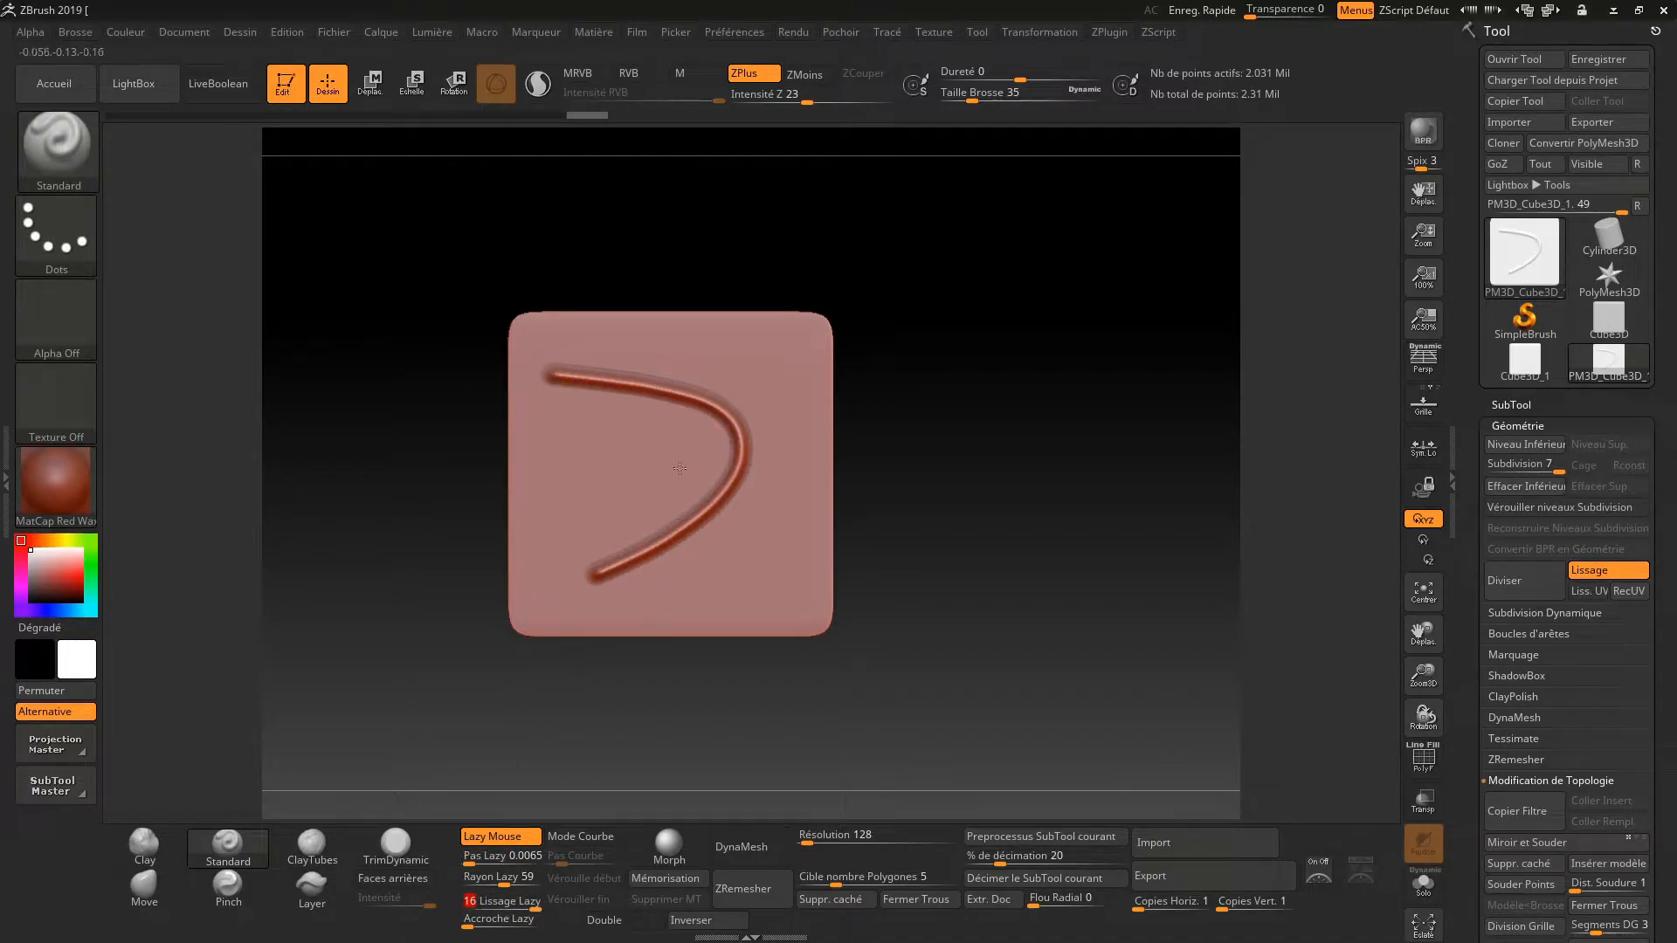
mouse_move(602, 351)
mouse_down()
mouse_move(769, 380)
mouse_move(812, 471)
mouse_move(738, 572)
mouse_move(605, 635)
mouse_up()
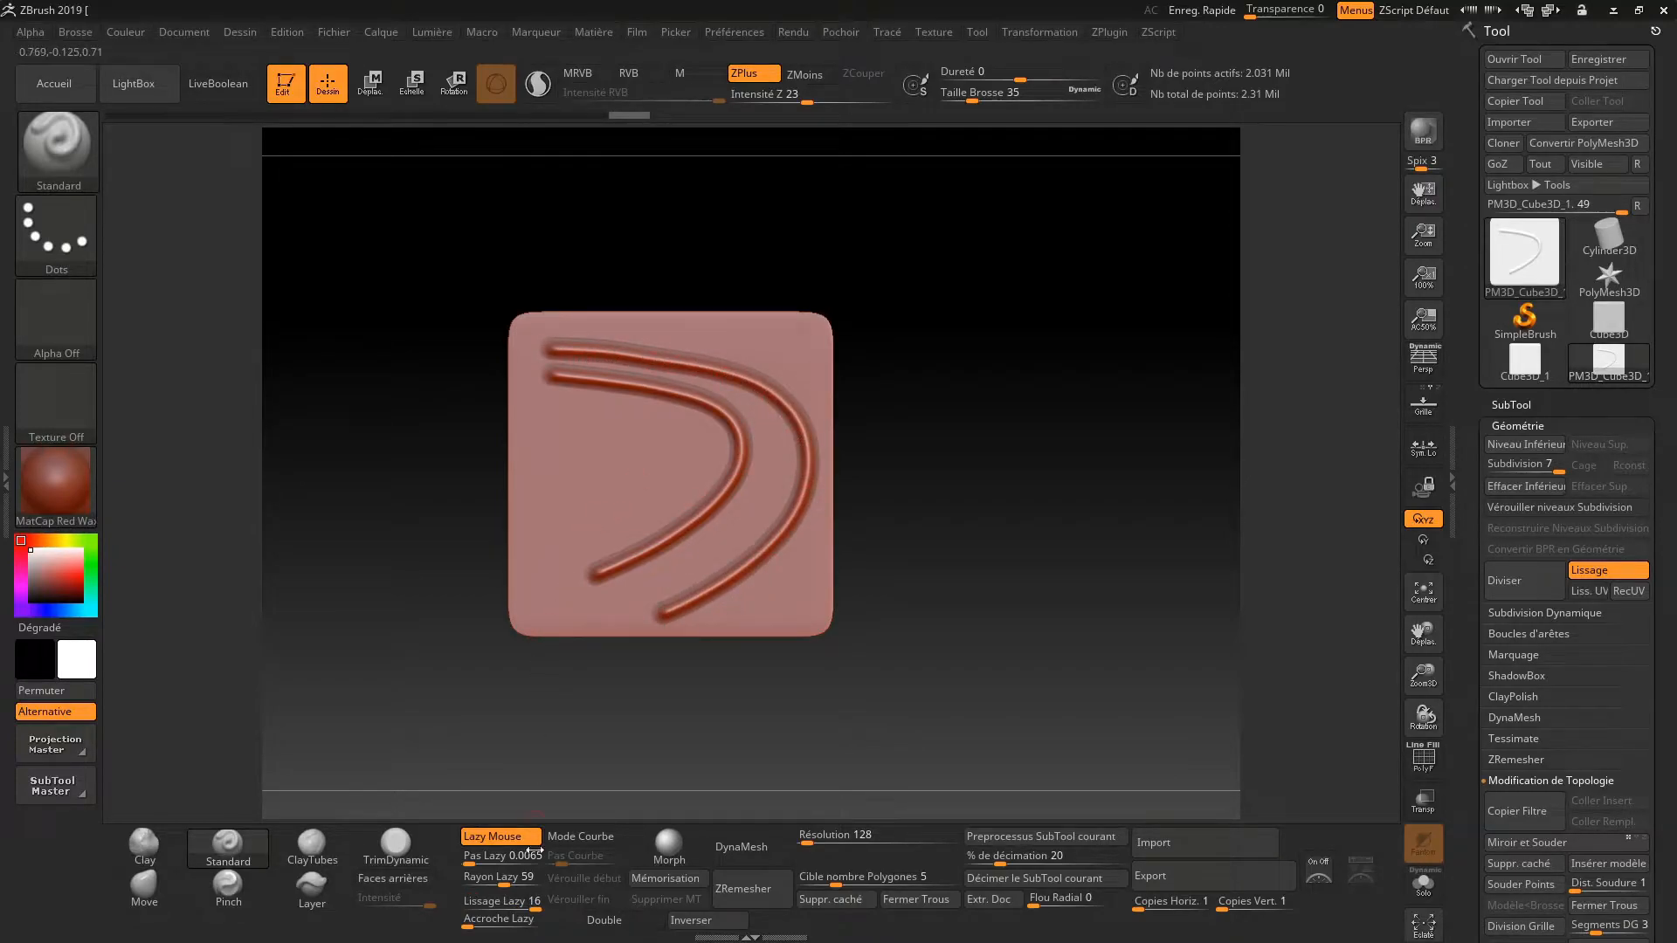
Set the lazy snap to 55 and examine the back of the plate for traces of the two curves
drag(470, 927, 494, 931)
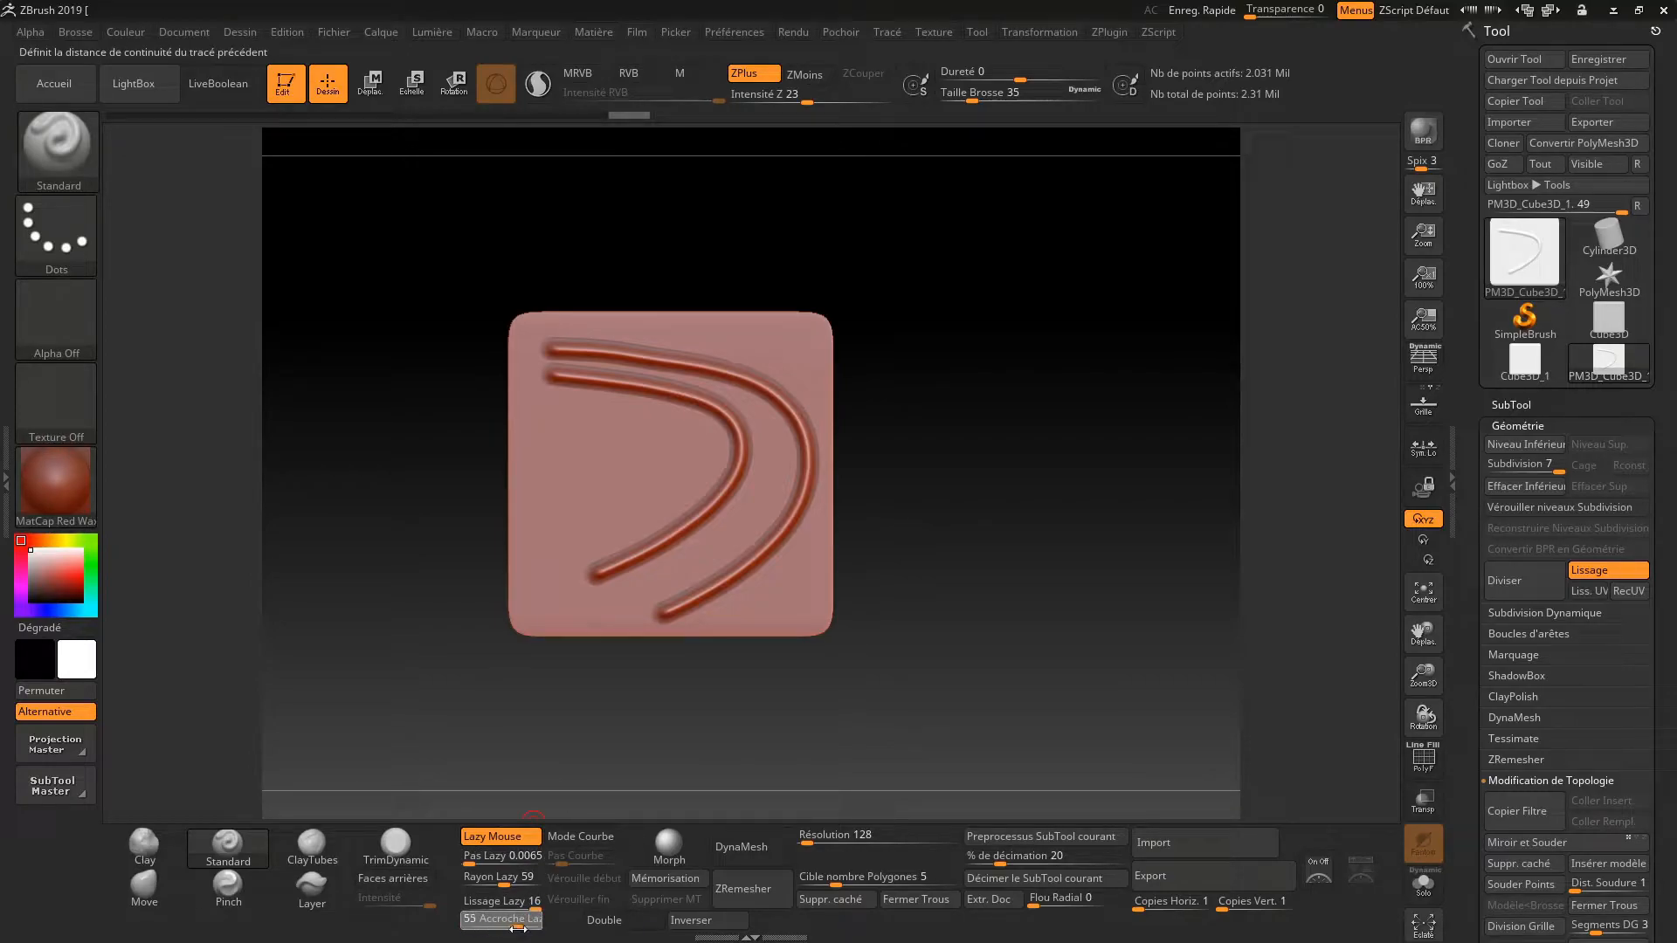
mouse_move(943, 511)
mouse_down()
mouse_move(767, 517)
mouse_move(999, 507)
mouse_up()
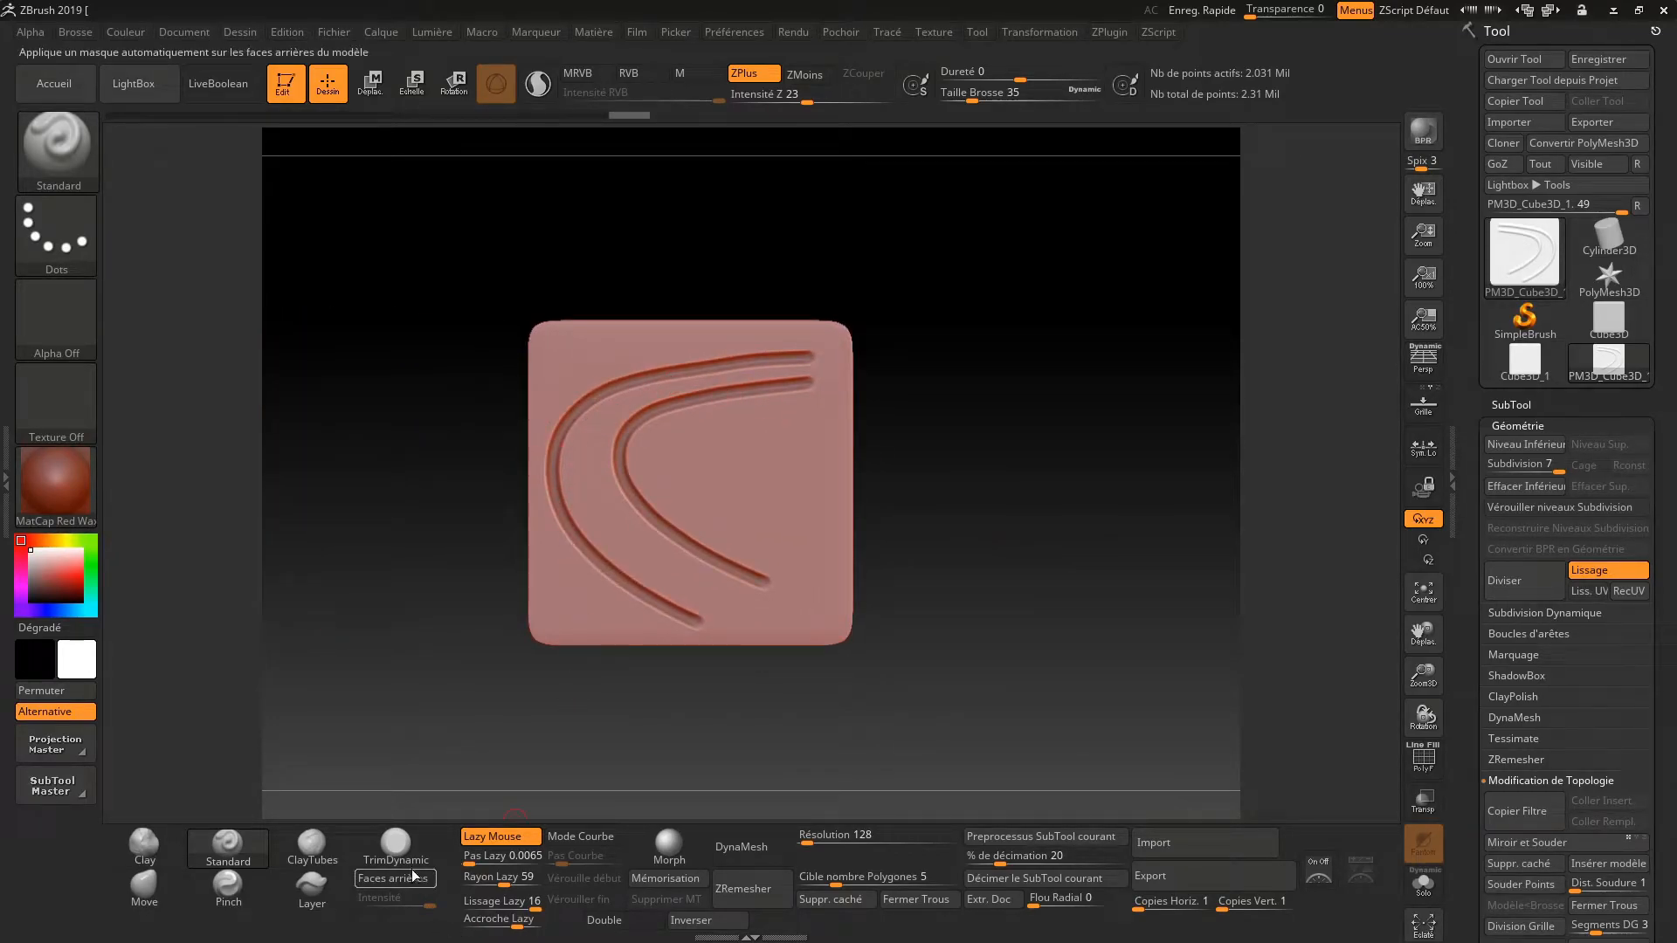
drag(915, 532, 795, 561)
Undo both curved strokes and enable backface masking for the Standard brush
key(ctrl+z)
key(ctrl+z)
key(ctrl+z)
key(ctrl+z)
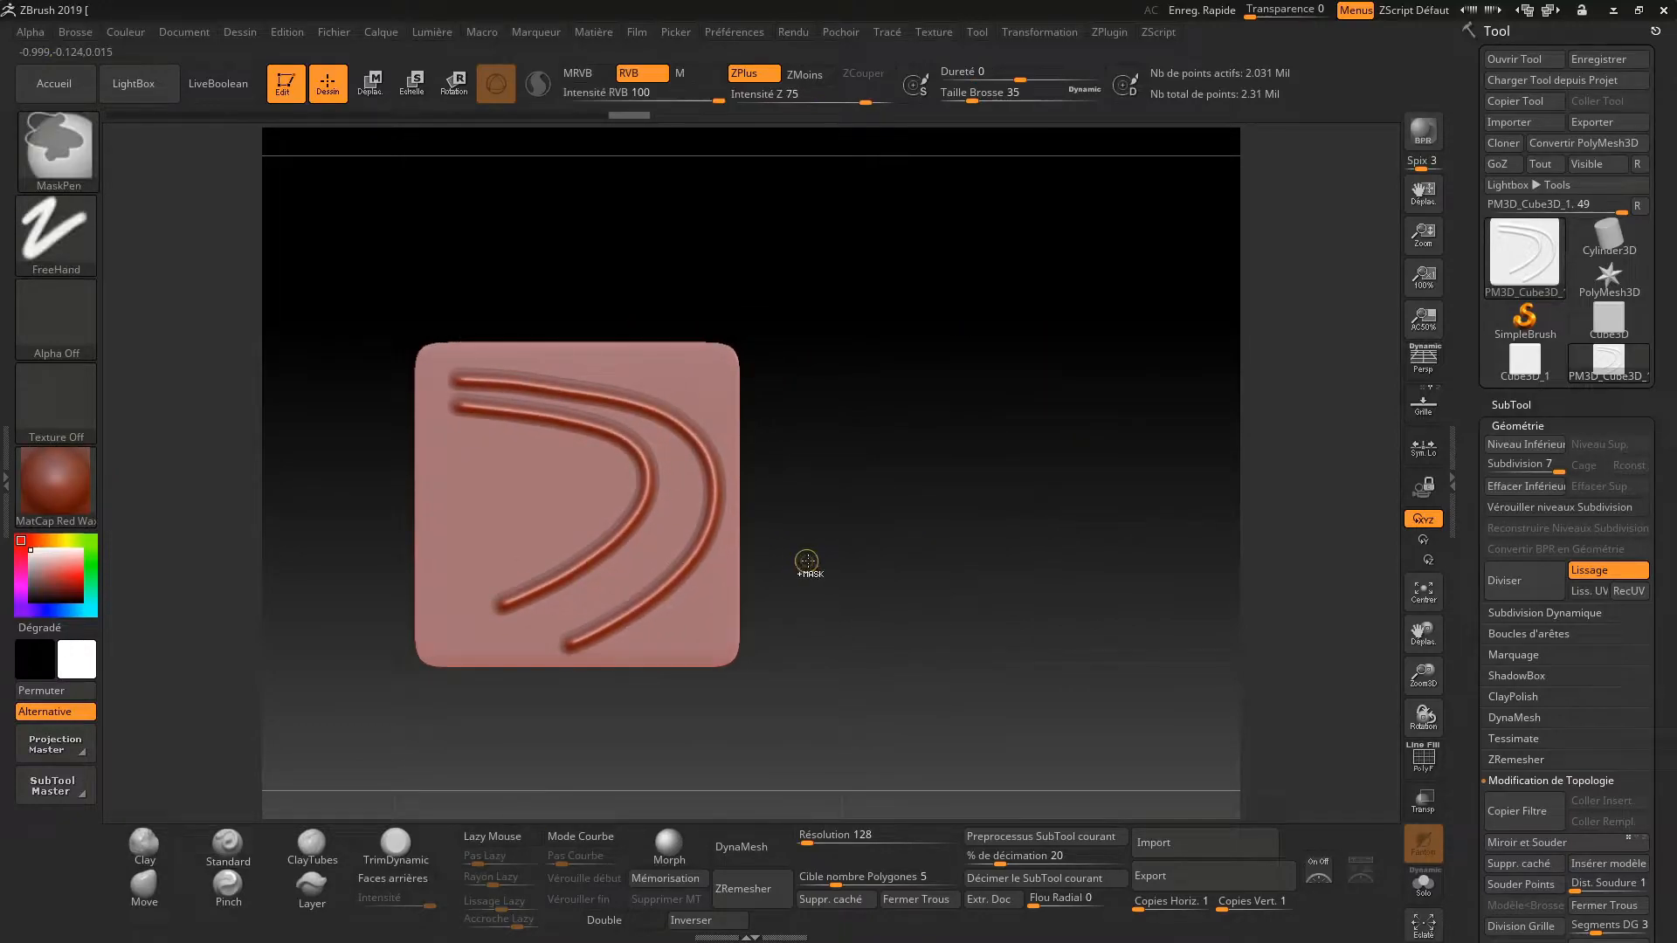
click(392, 878)
Sculpt an L-shaped test stroke on the plate and undo it
mouse_move(679, 420)
mouse_down()
mouse_move(692, 638)
mouse_move(708, 603)
mouse_move(921, 594)
mouse_up()
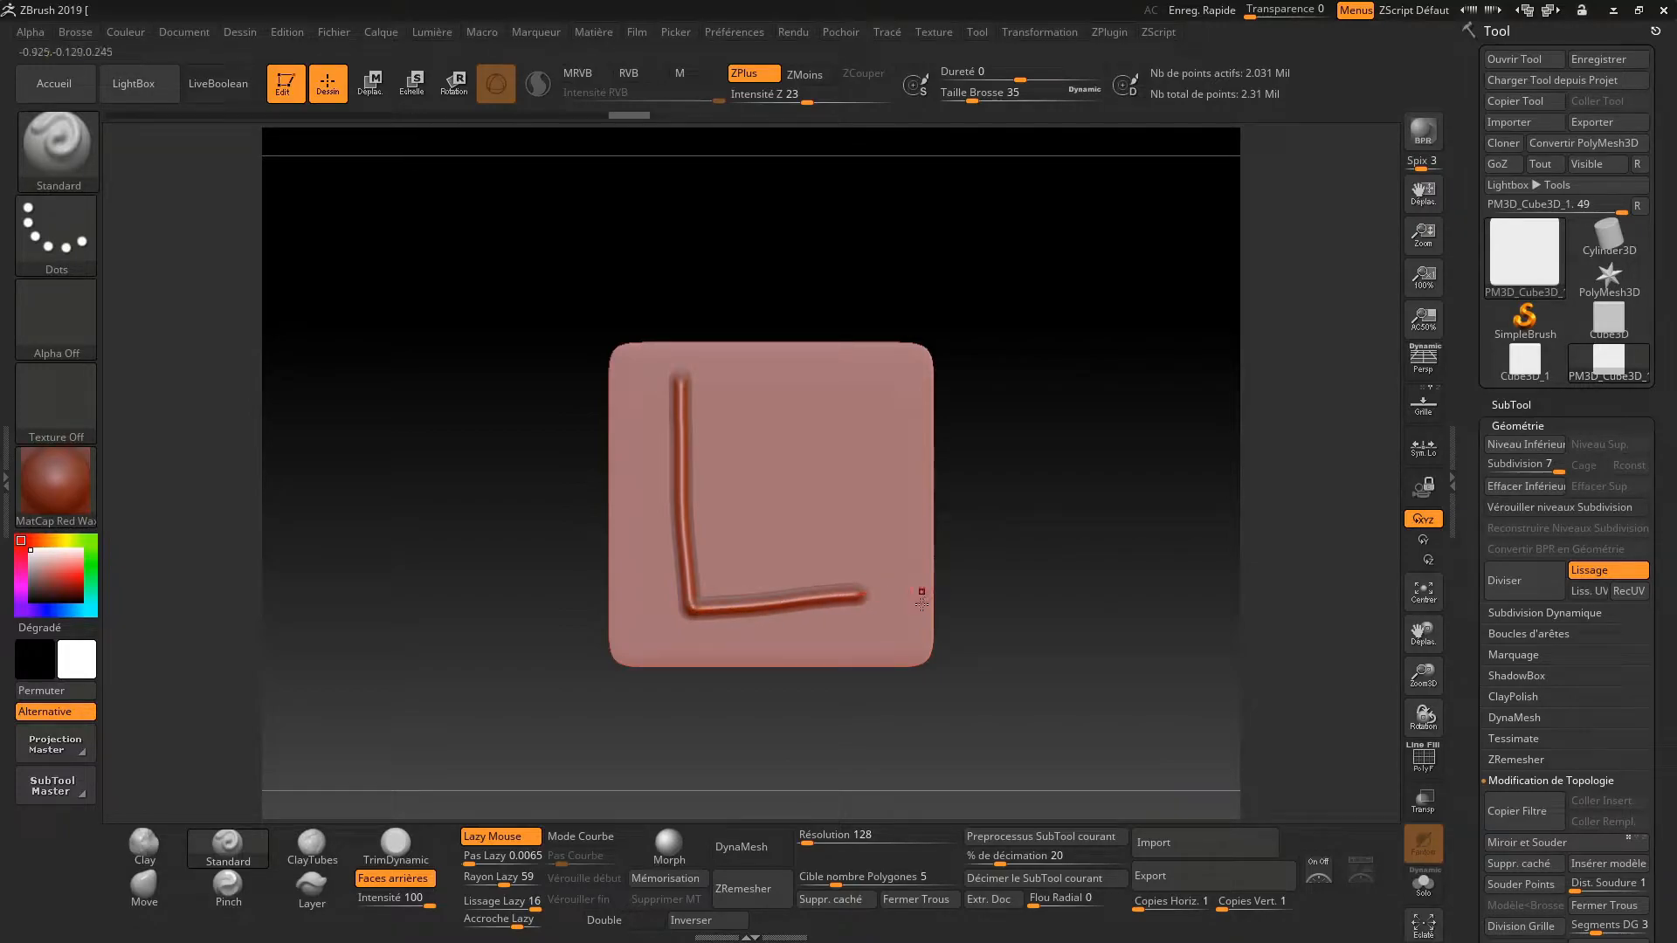
key(ctrl+z)
key(ctrl+z)
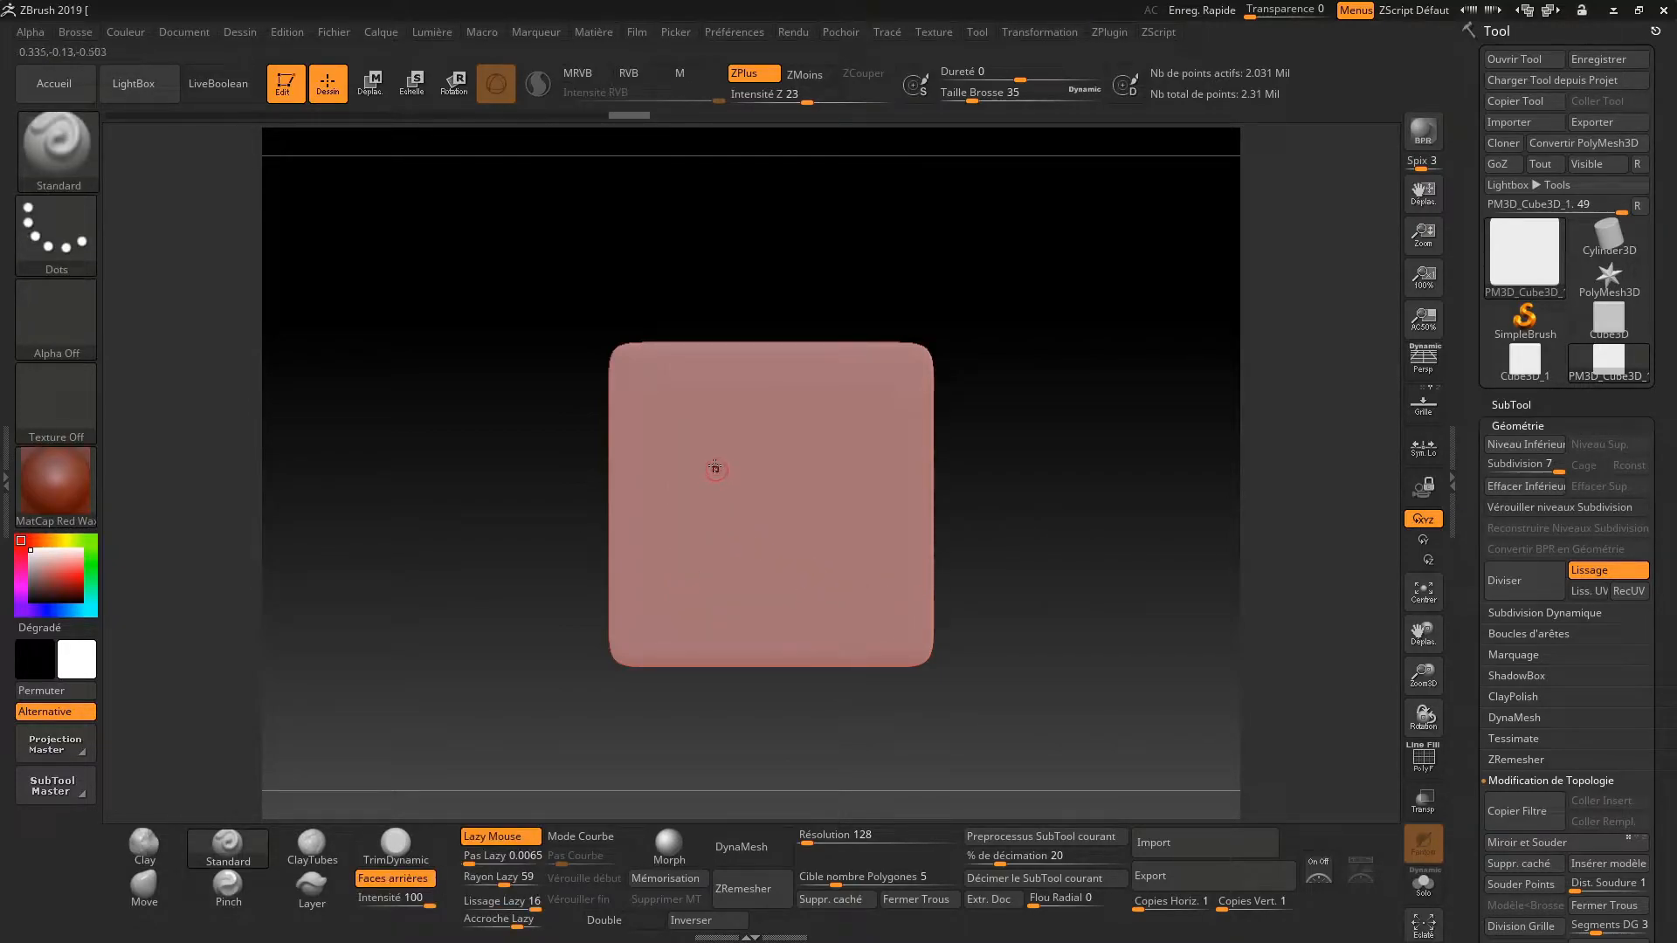
Sculpt a short vertical stroke on the plate's left side and extend it downward with a second snapped stroke
drag(672, 439, 683, 611)
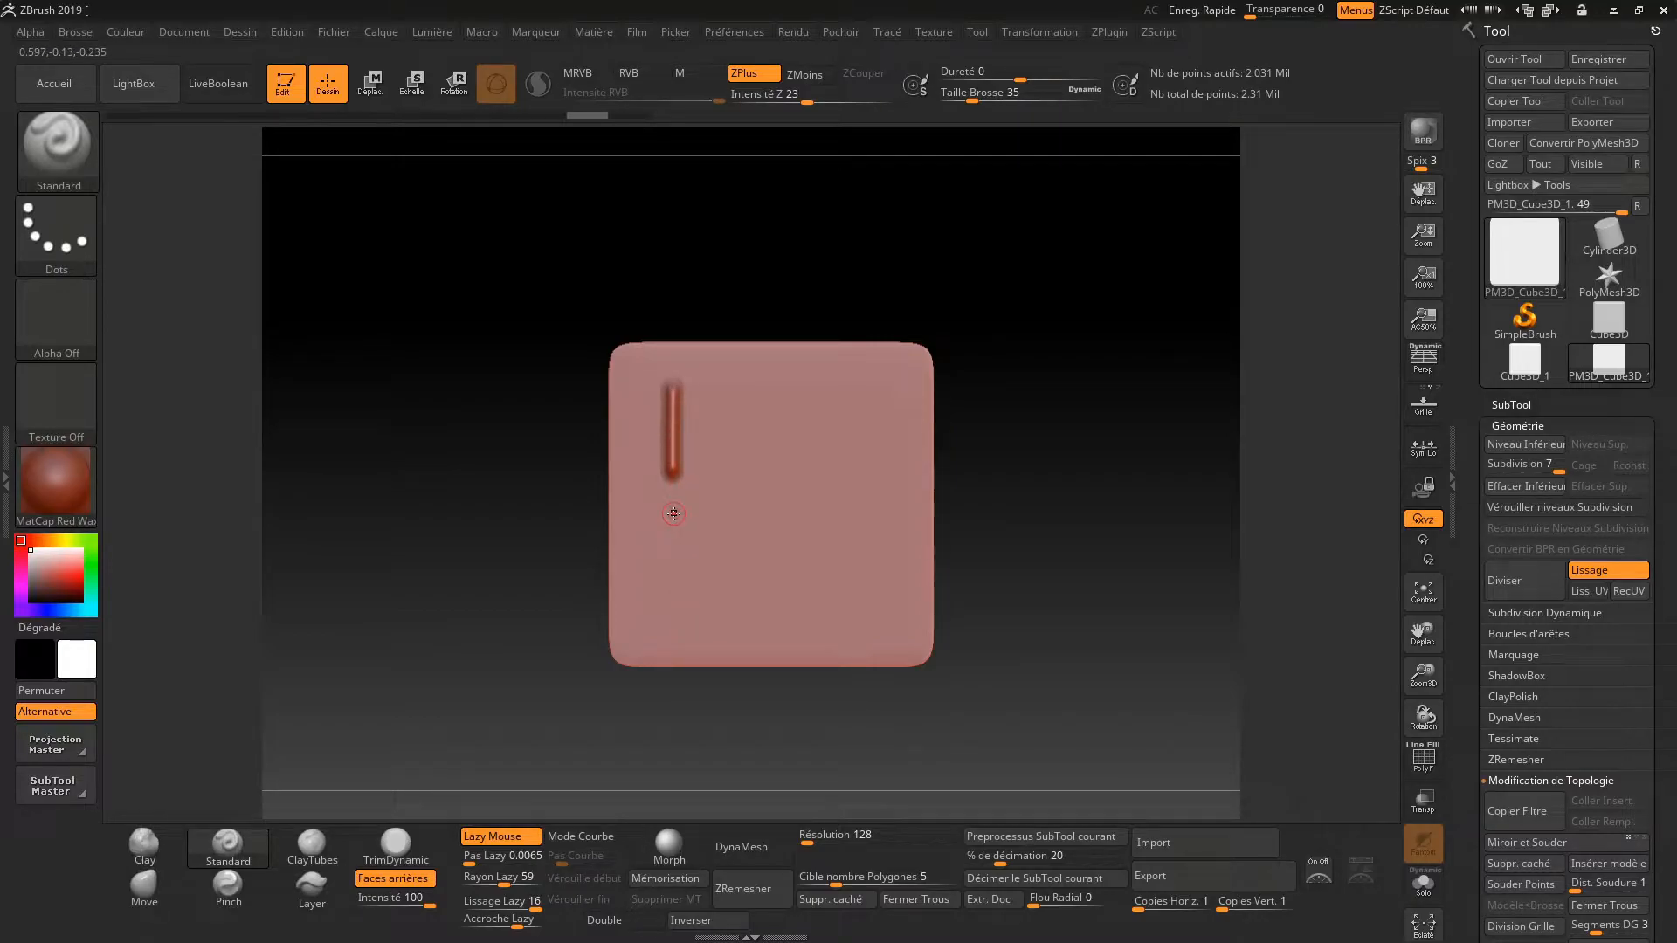
drag(675, 572, 679, 664)
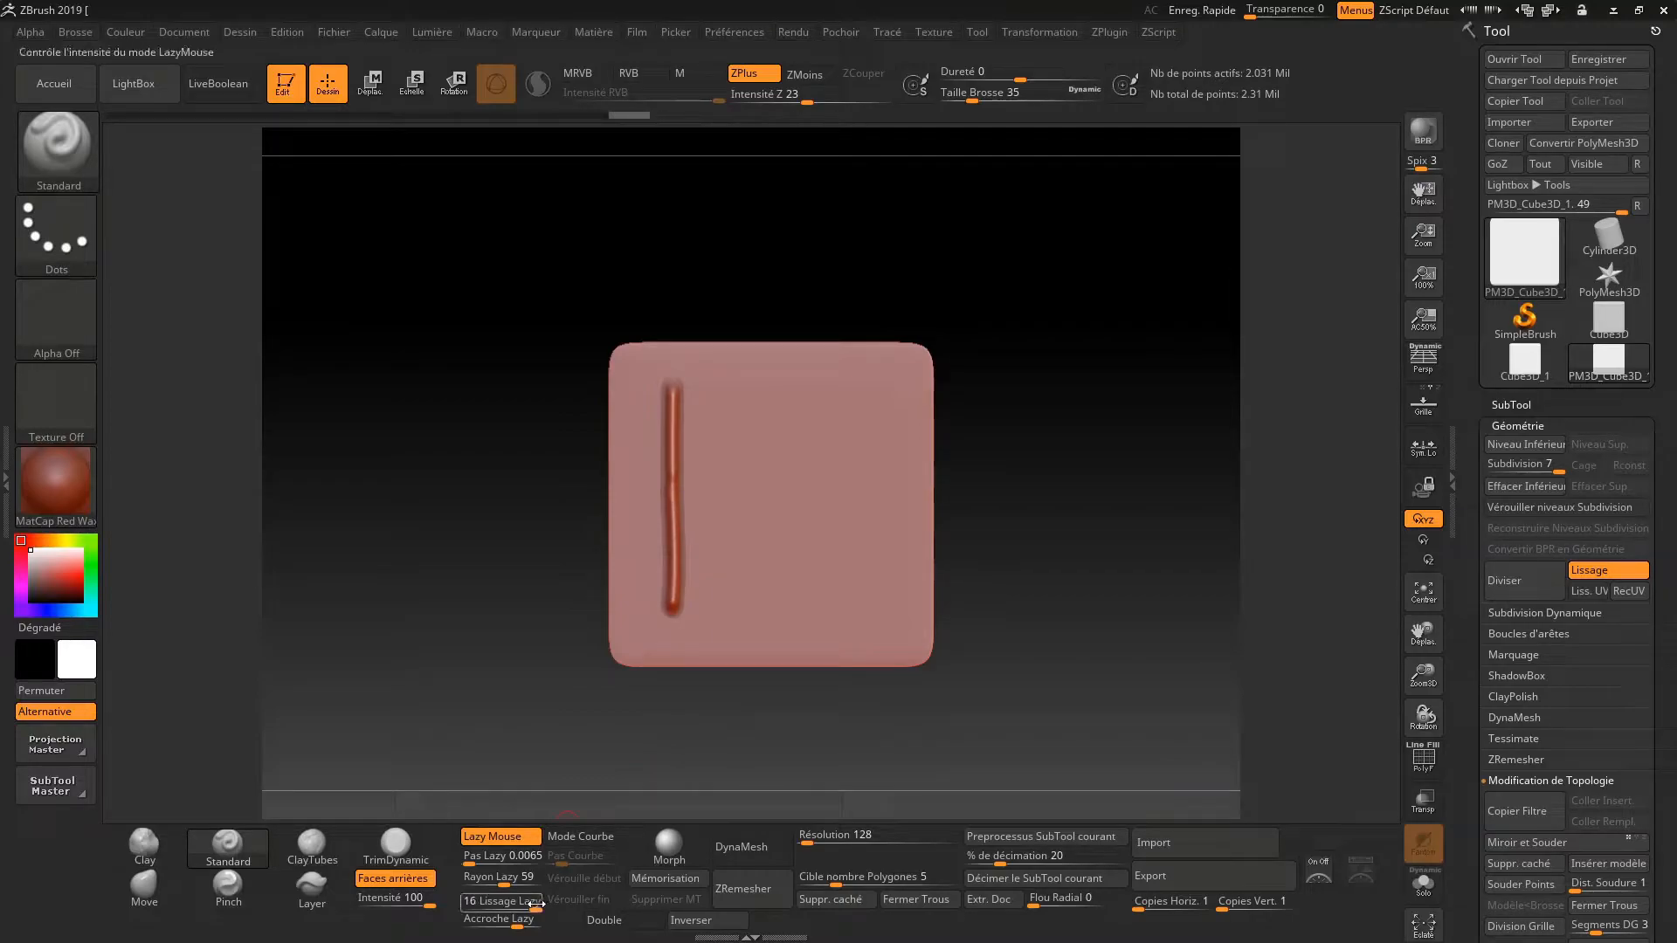
Sculpt two separate vertical segments with lazy snap 0, and a joined vertical stroke beside them with lazy snap 69
click(463, 918)
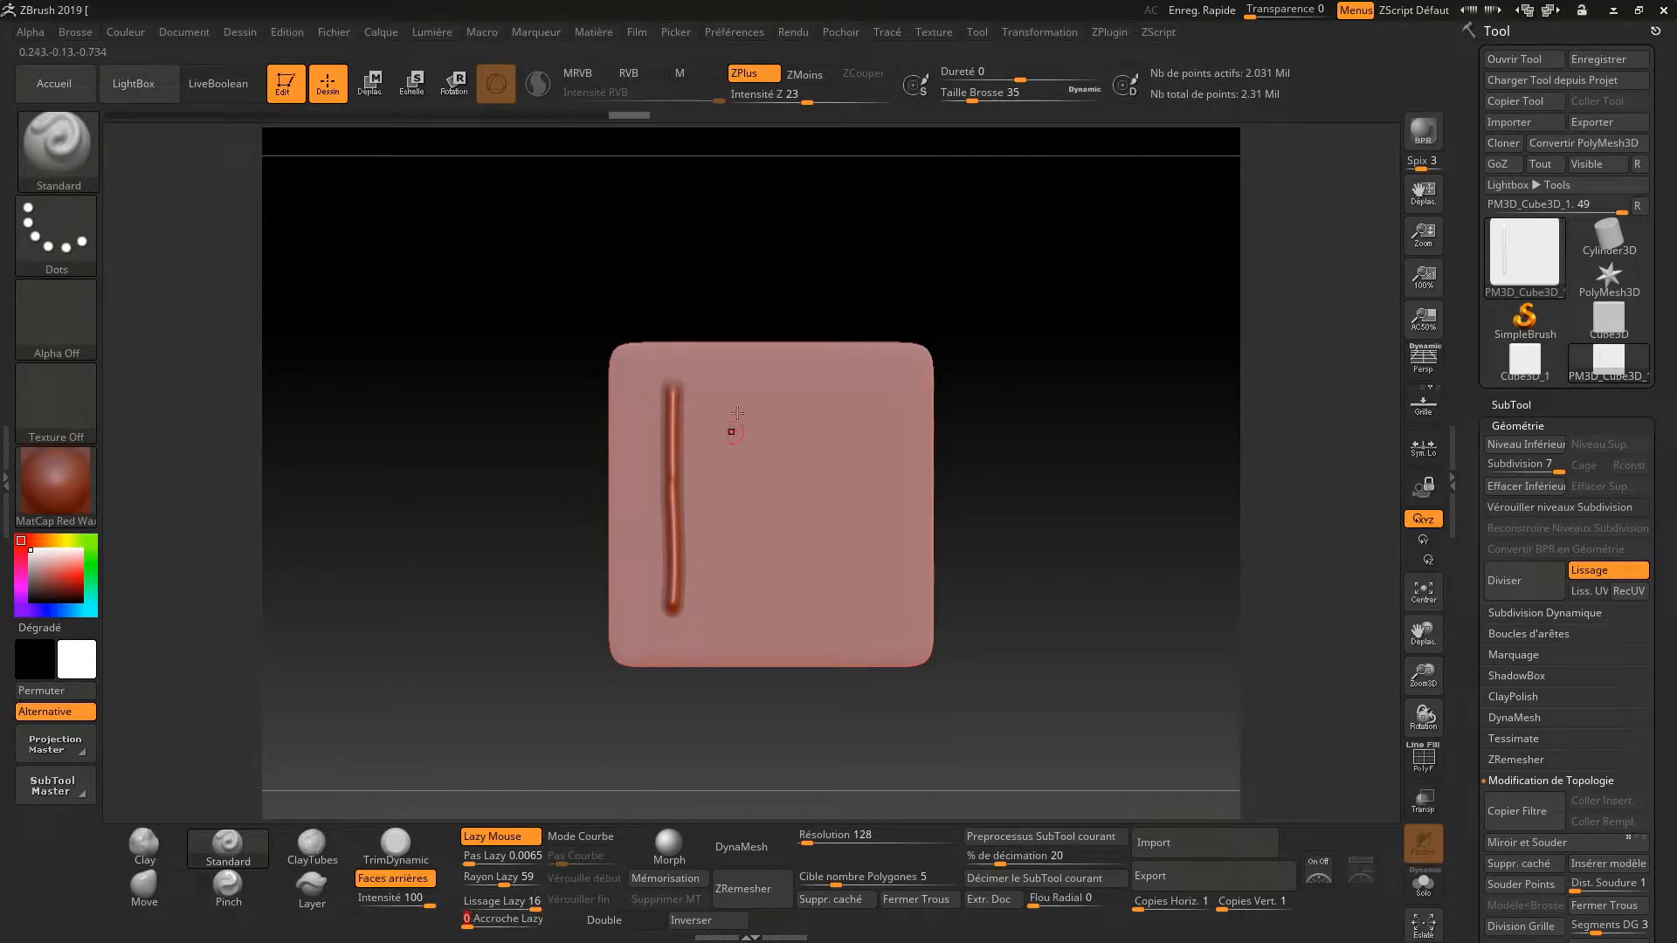
drag(784, 411, 786, 681)
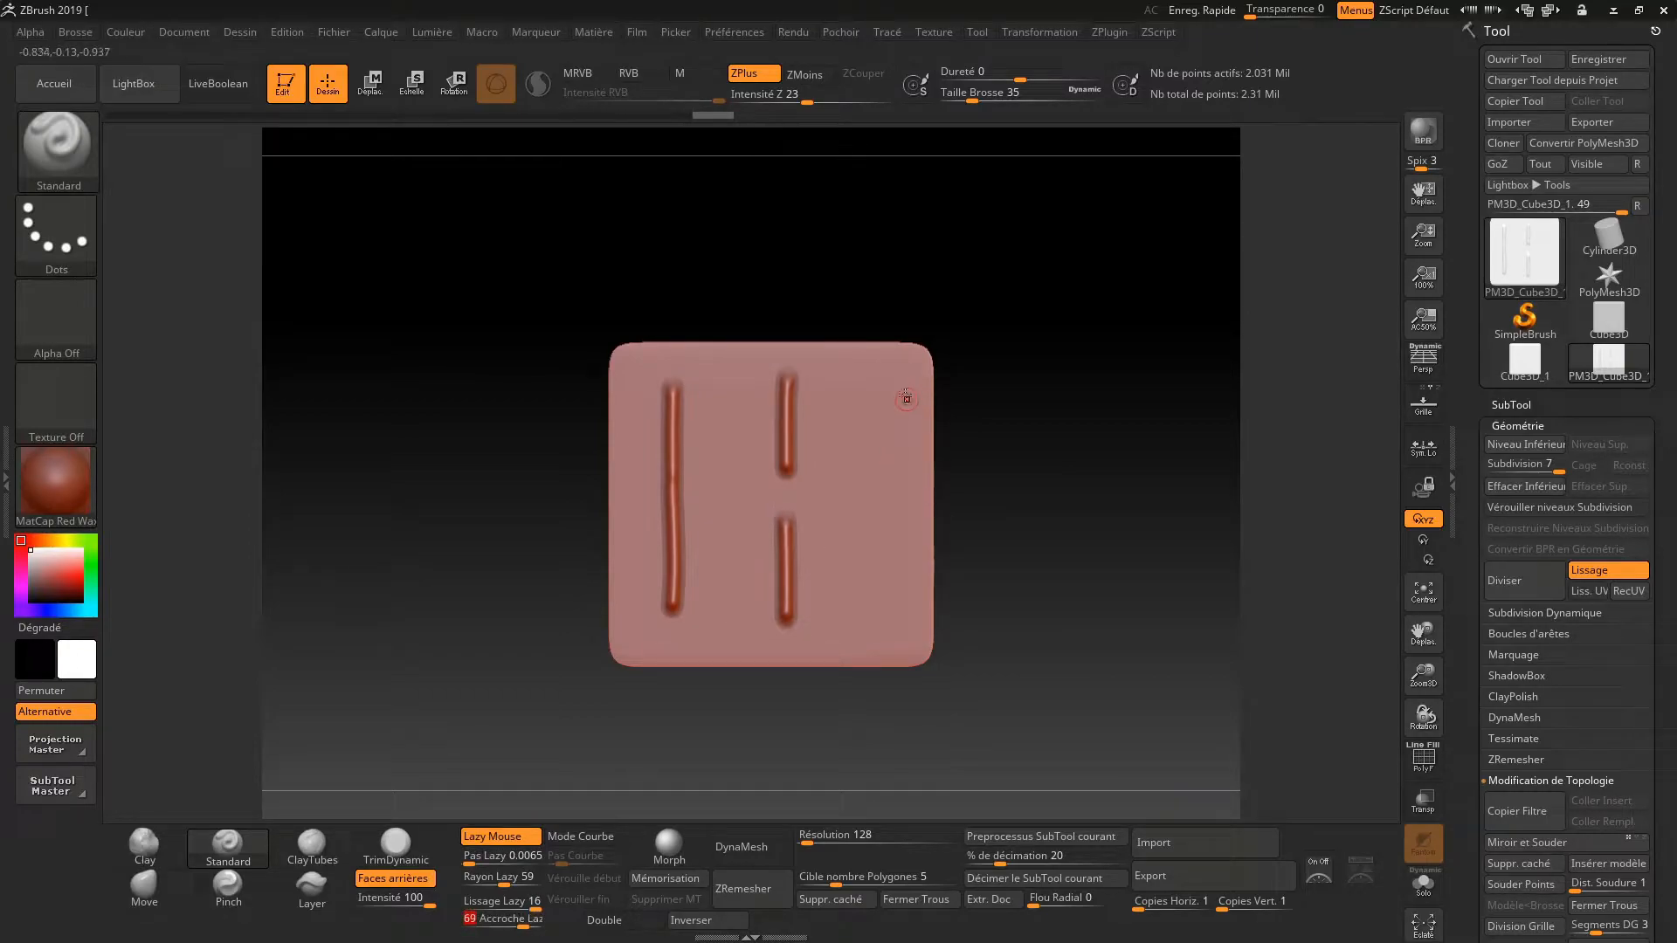
drag(851, 430, 837, 672)
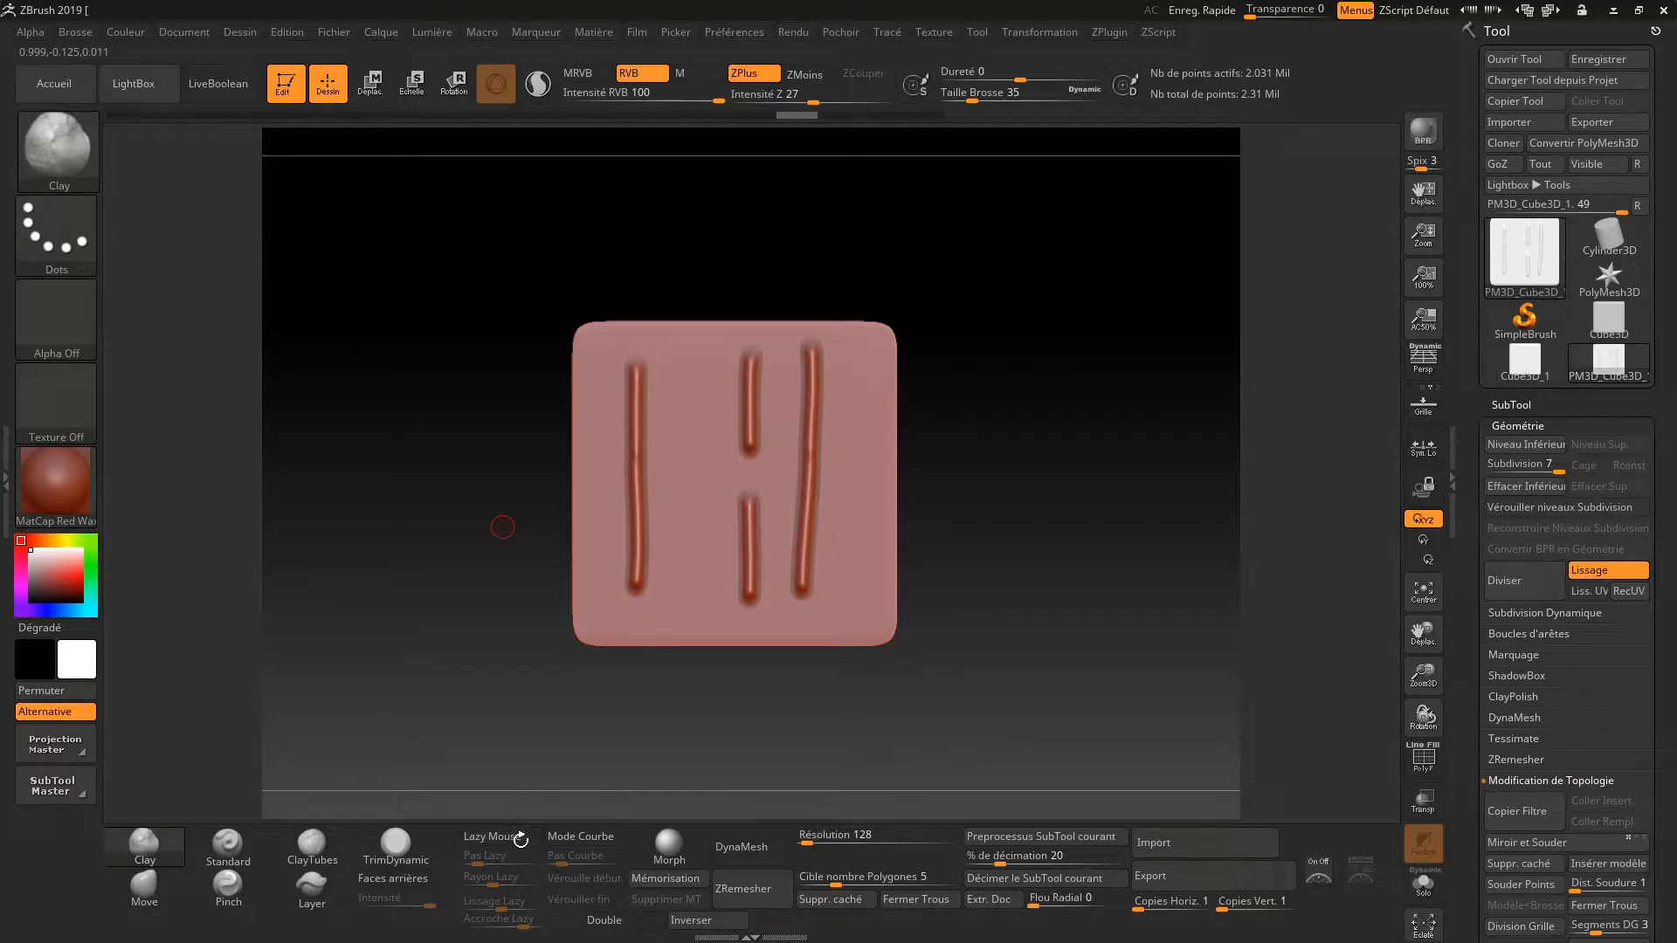
Choose the IMM Curve brush with the Chain with Base mesh and try to insert it diagonally across the plate
click(143, 845)
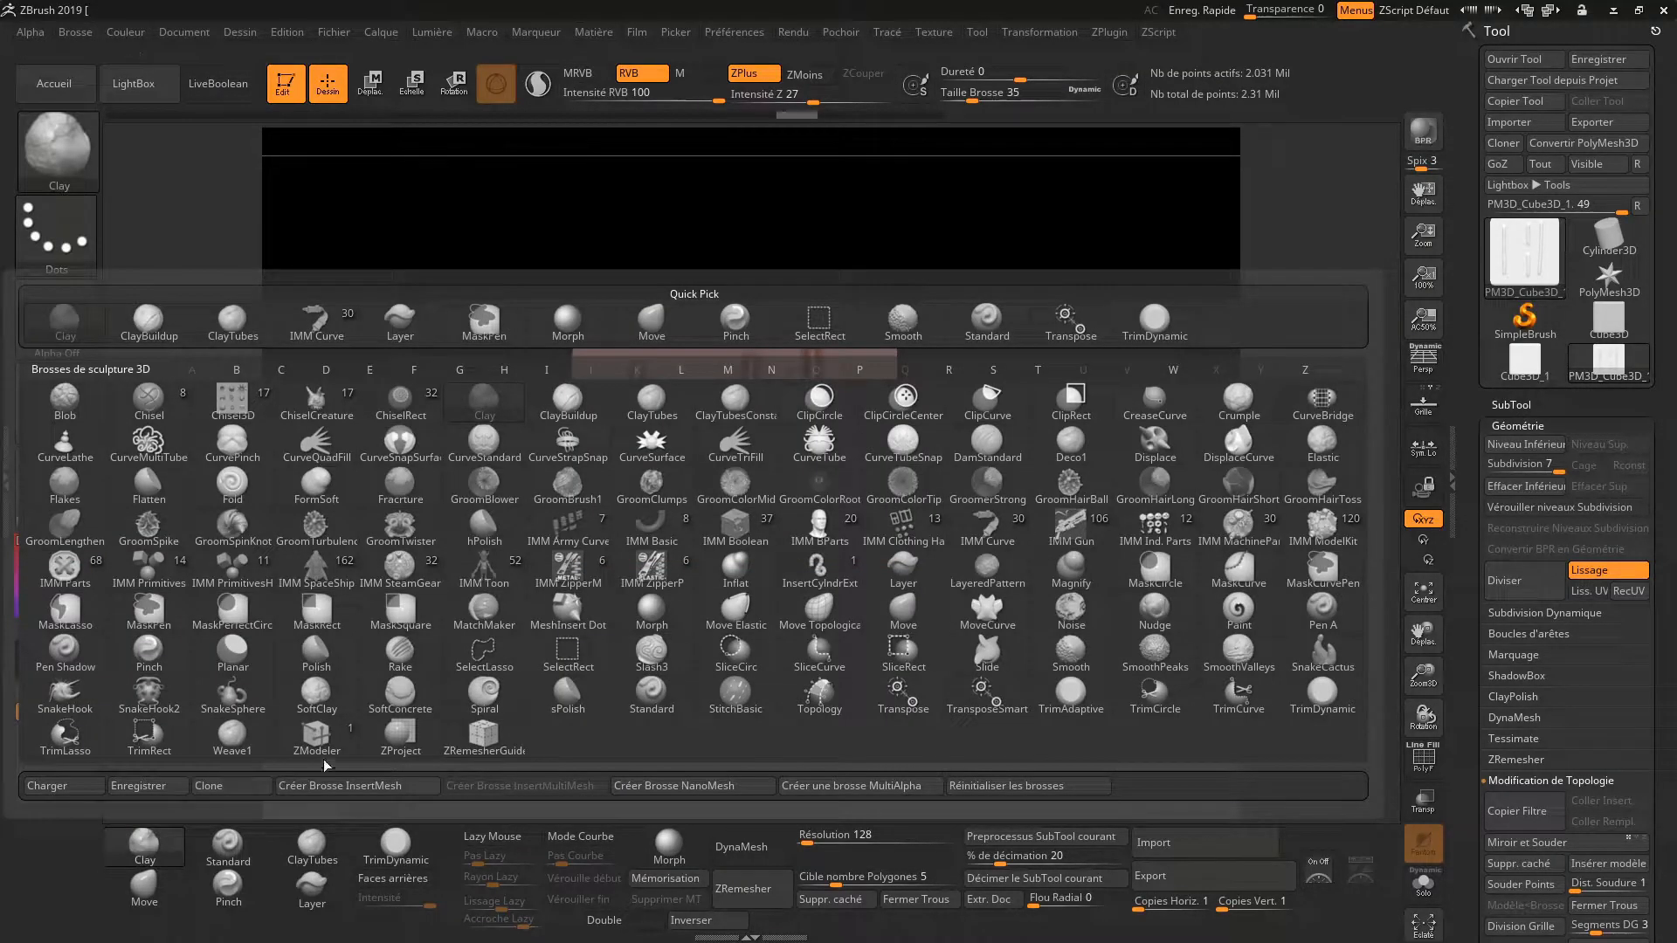
click(980, 534)
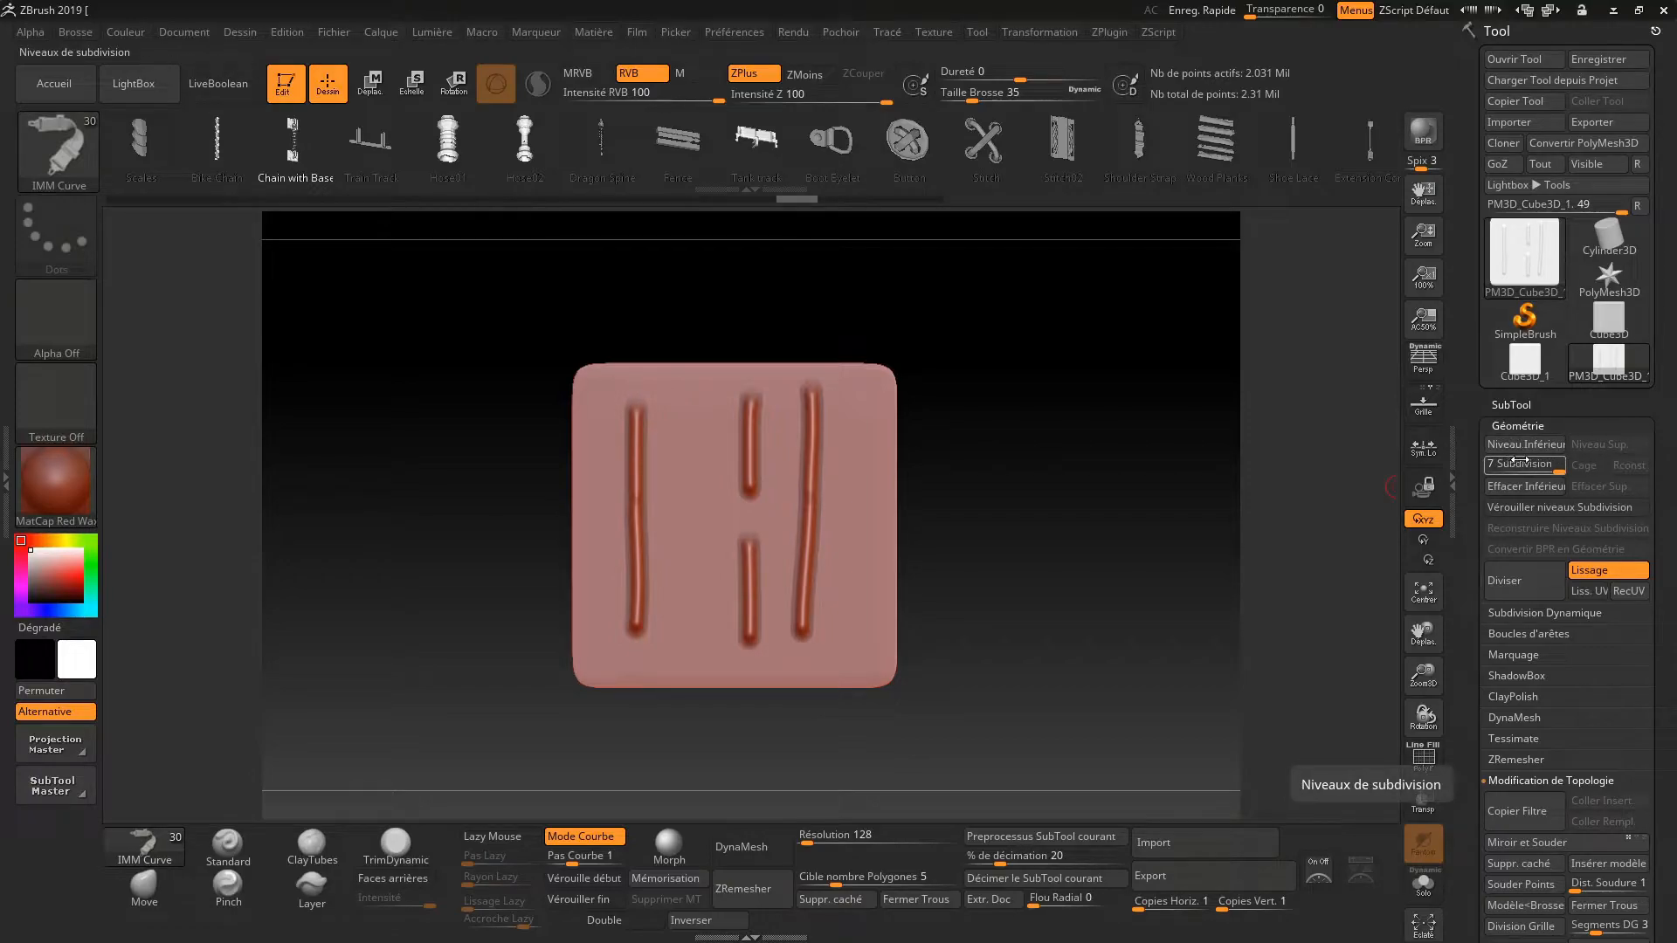
click(819, 598)
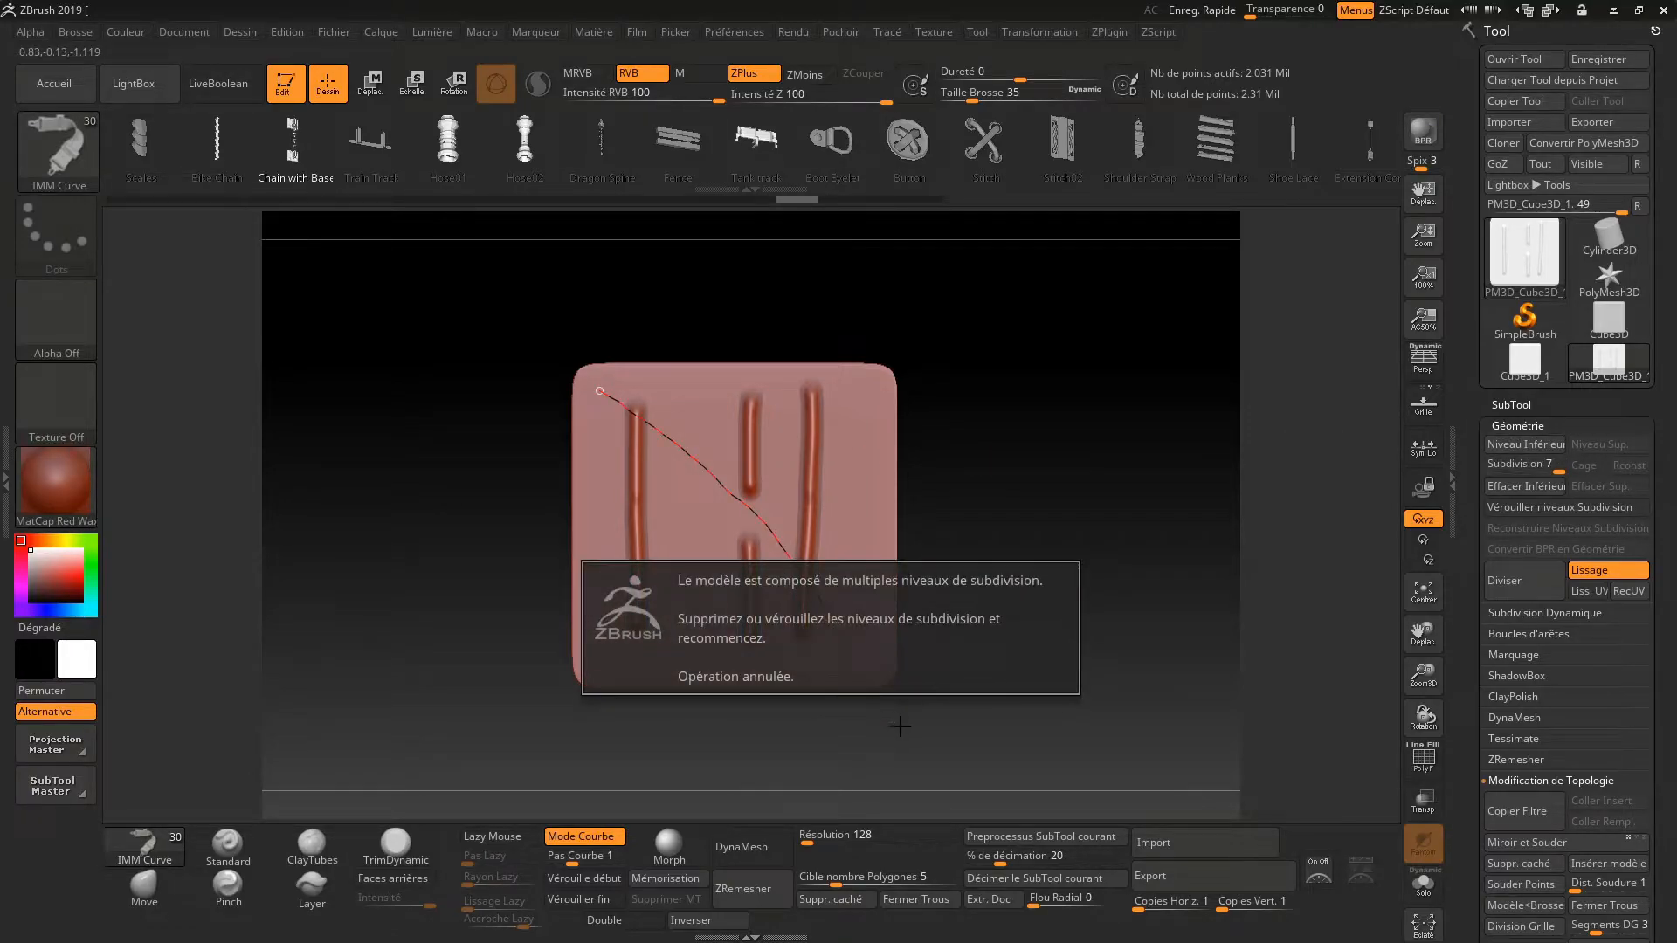
click(930, 661)
Try to insert the chain along the curve at subdivision level 1, and return the plate to level 7
drag(1558, 470, 1481, 468)
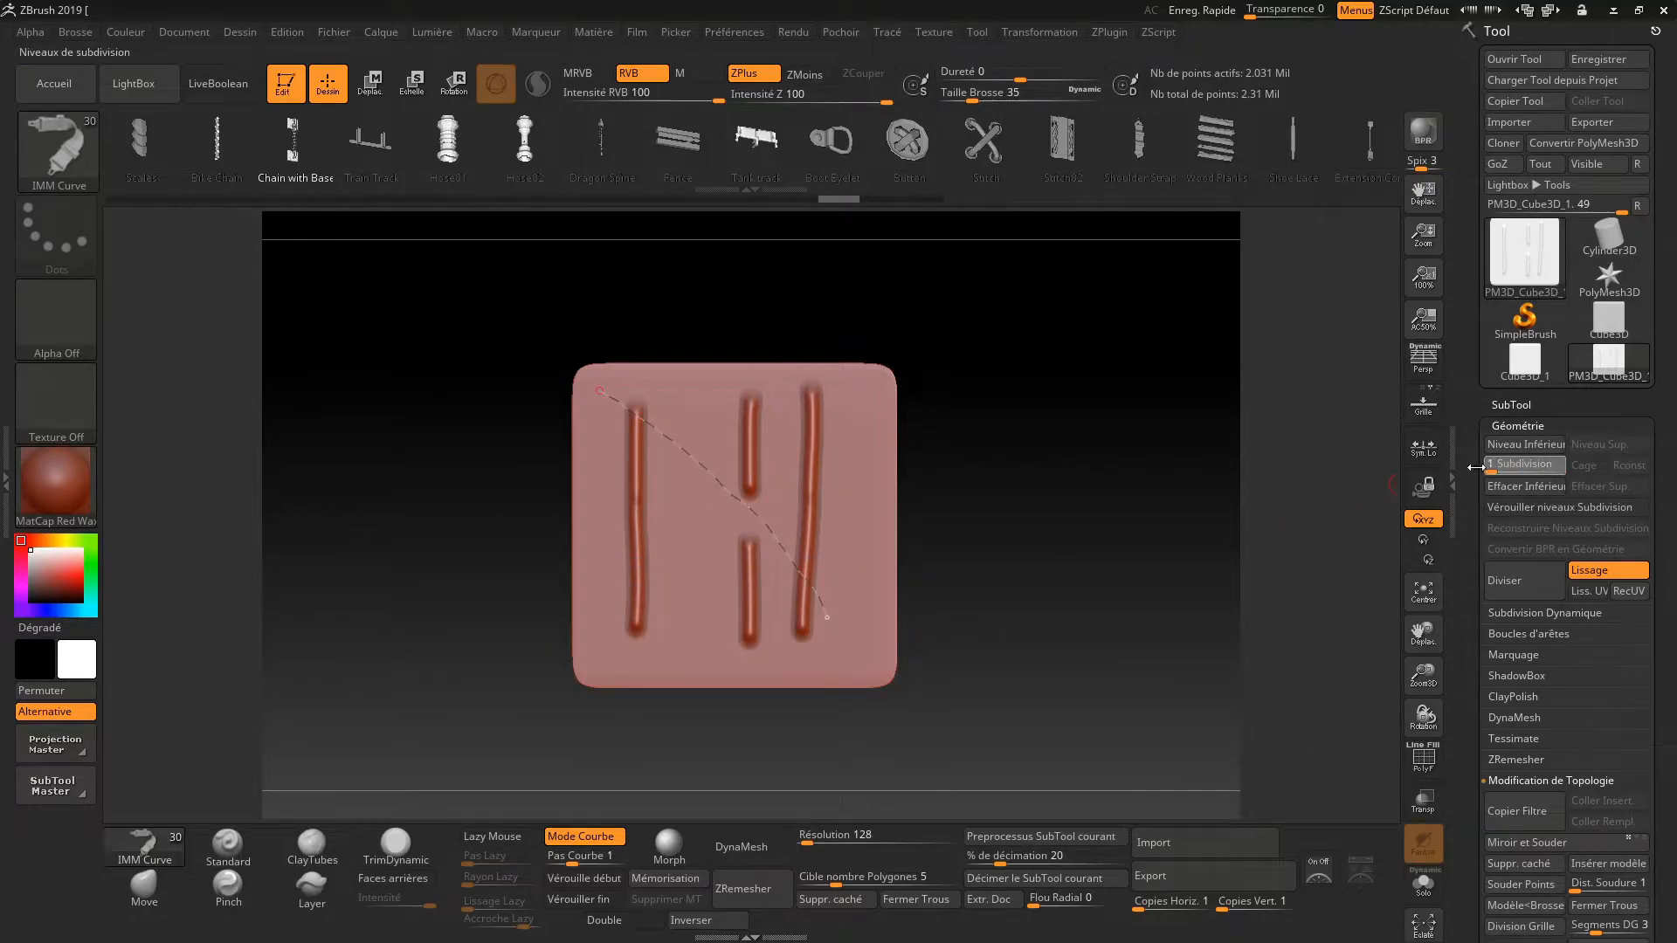
click(658, 429)
click(656, 428)
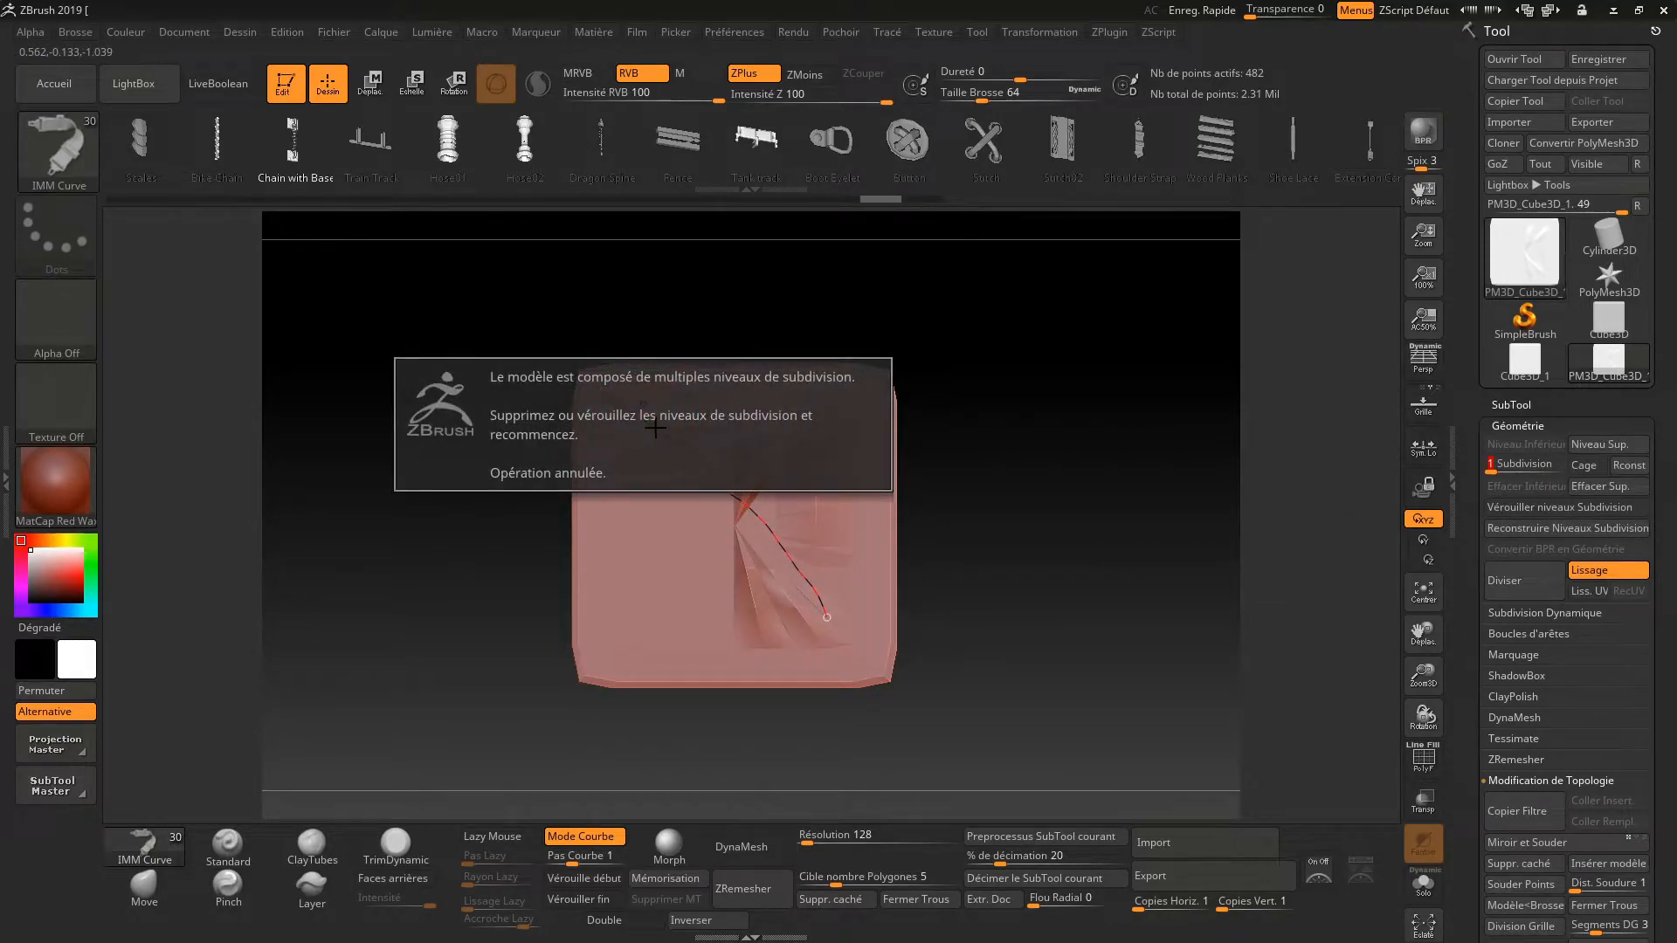
click(654, 417)
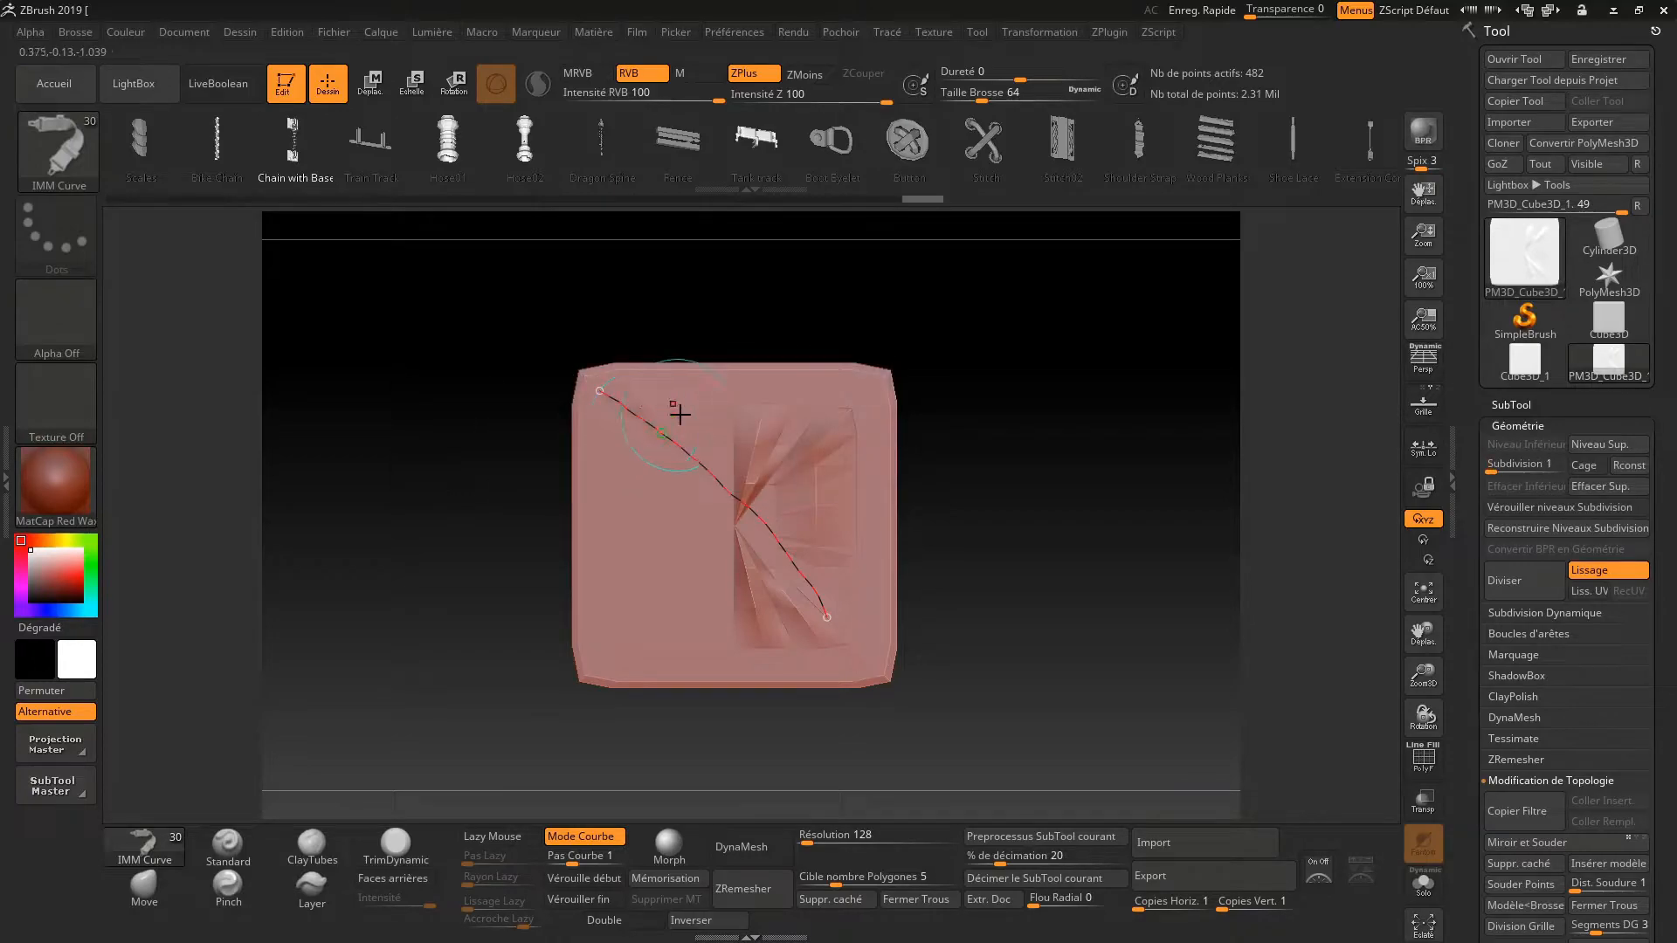
key(ctrl)
key(shift+d)
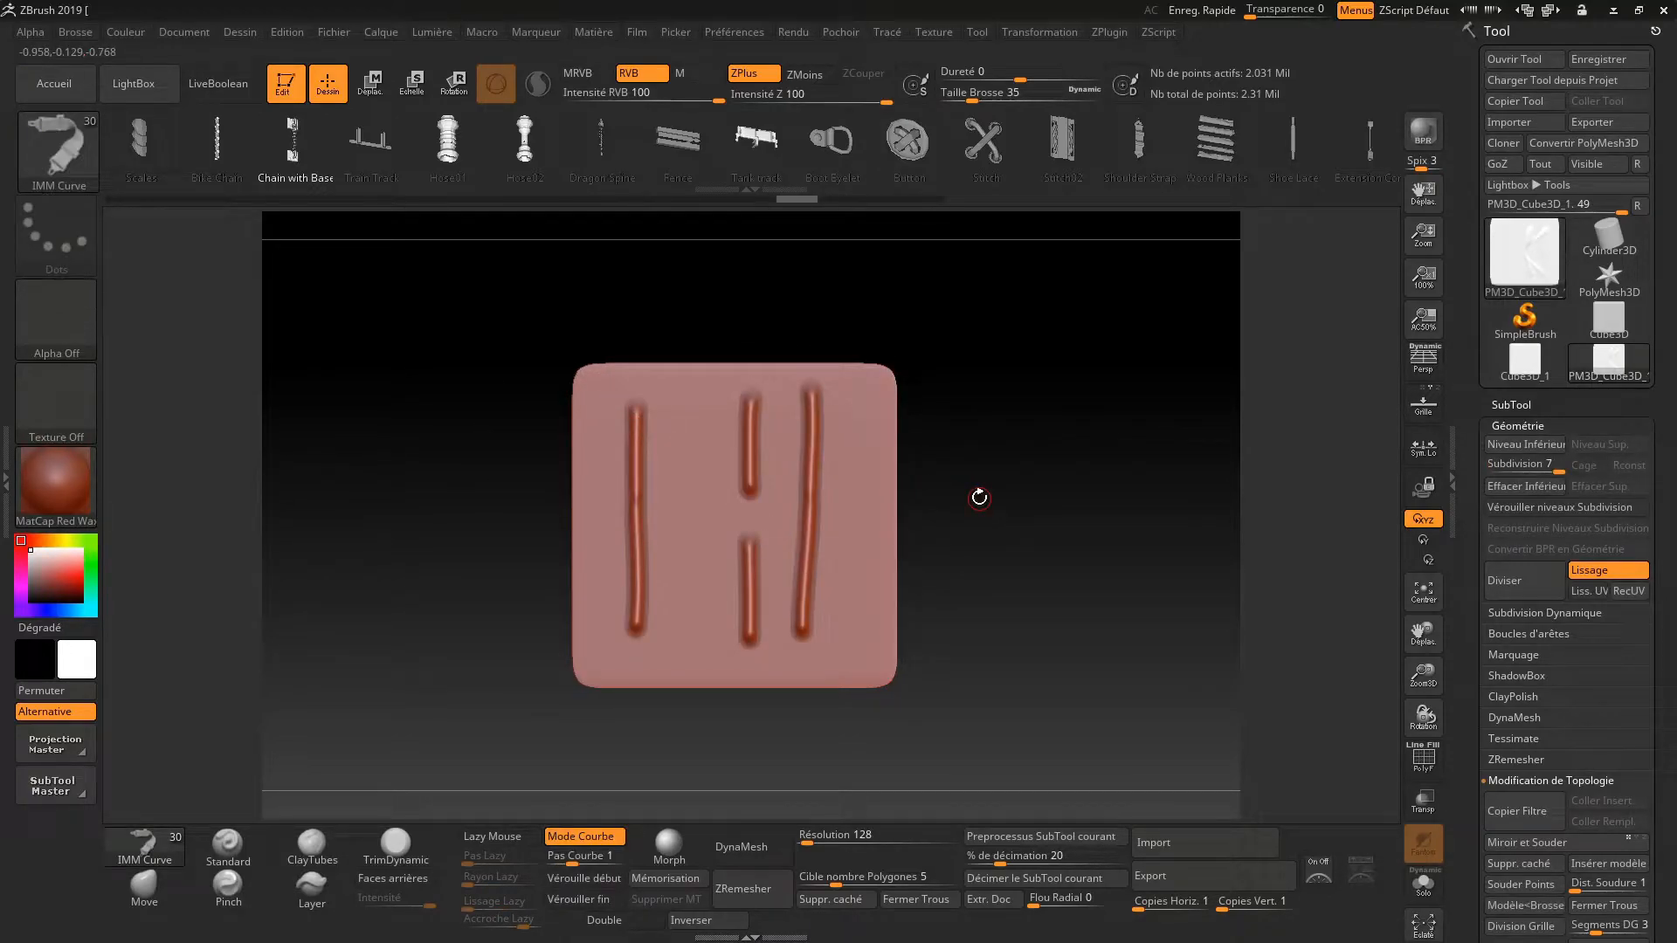
Freeze the subdivision levels, insert a fine chain along a diagonal curve at brush size 64, and inspect it up close
click(1532, 511)
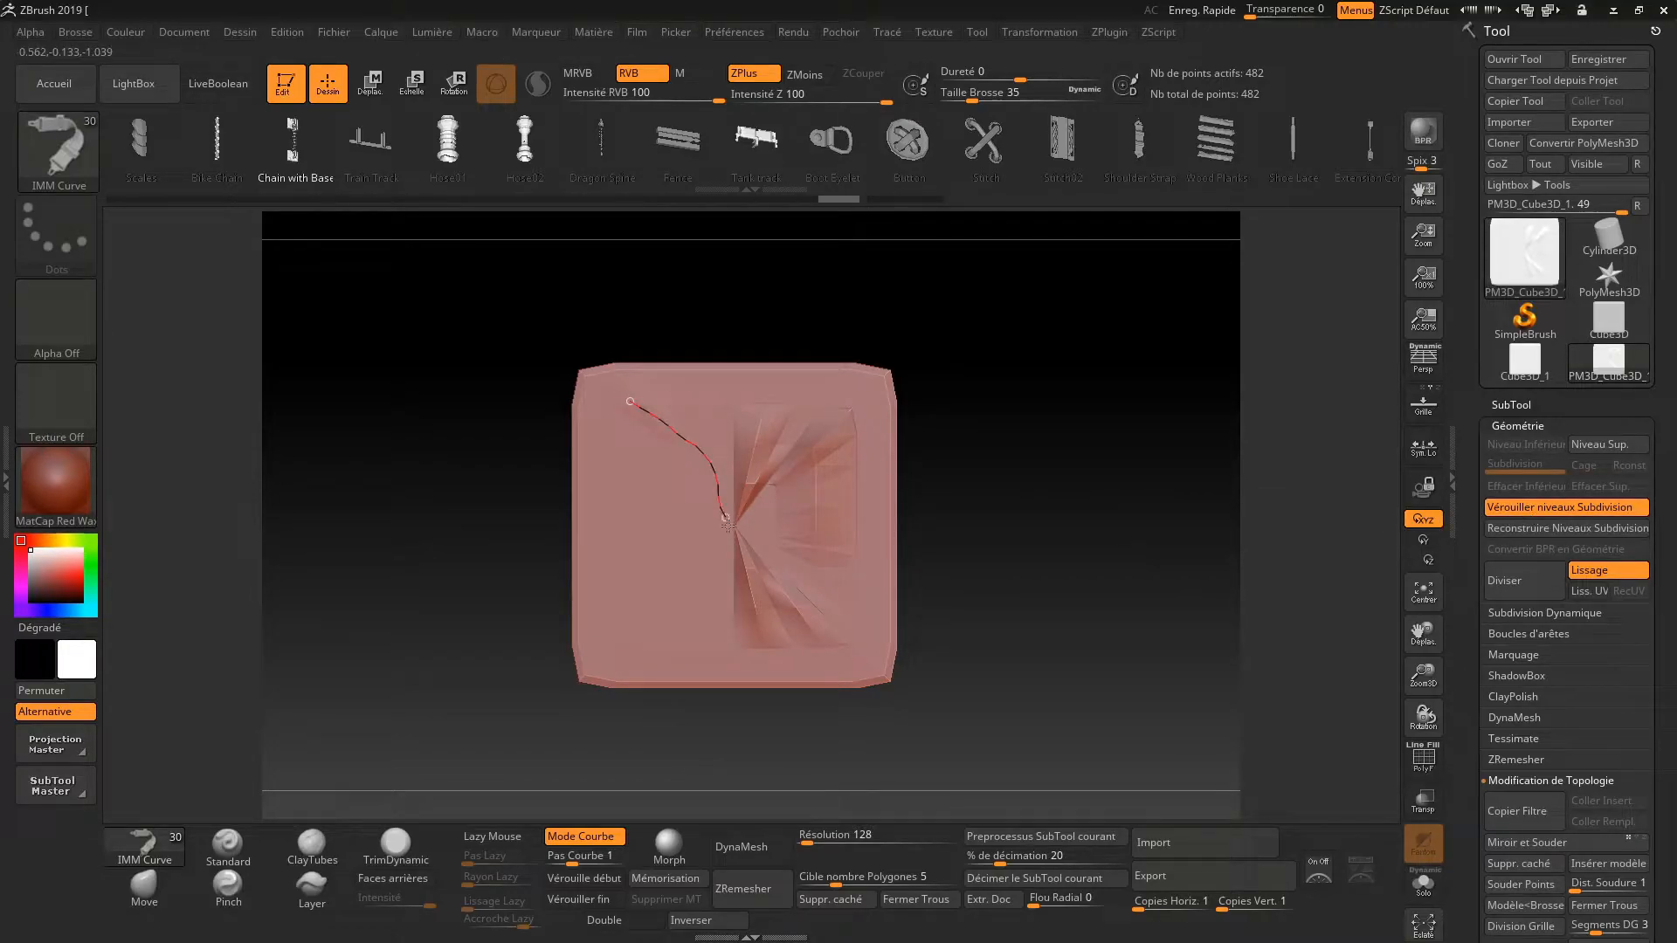
drag(857, 663, 855, 660)
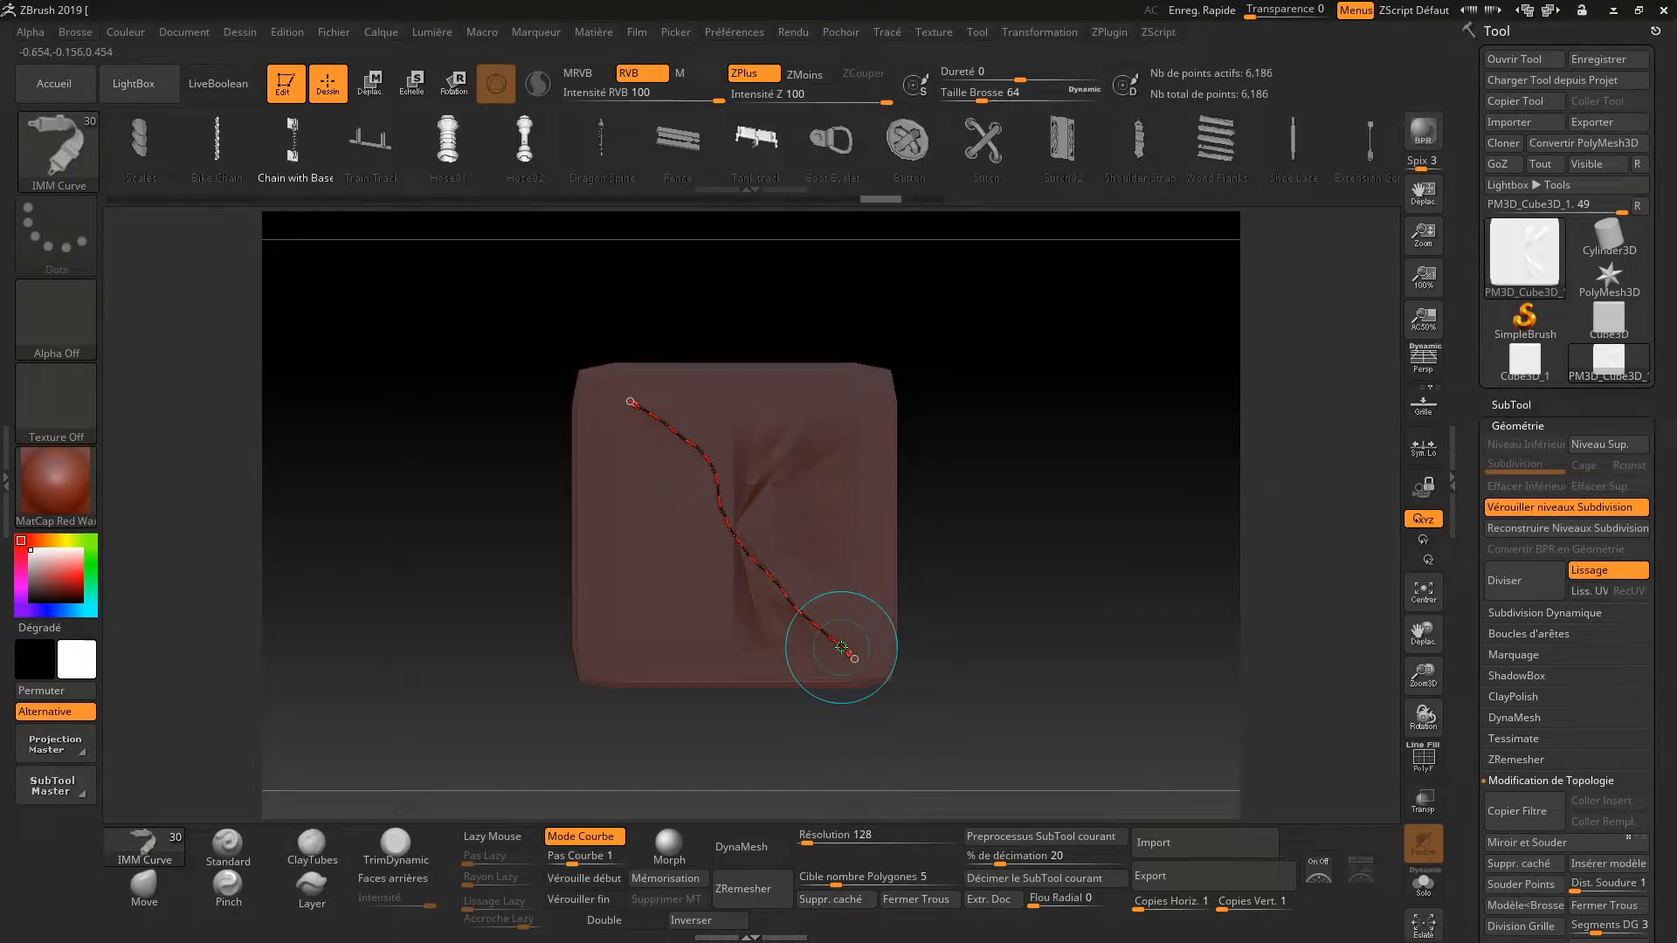
alt+drag(1009, 528, 1048, 651)
alt+drag(1252, 621, 1175, 457)
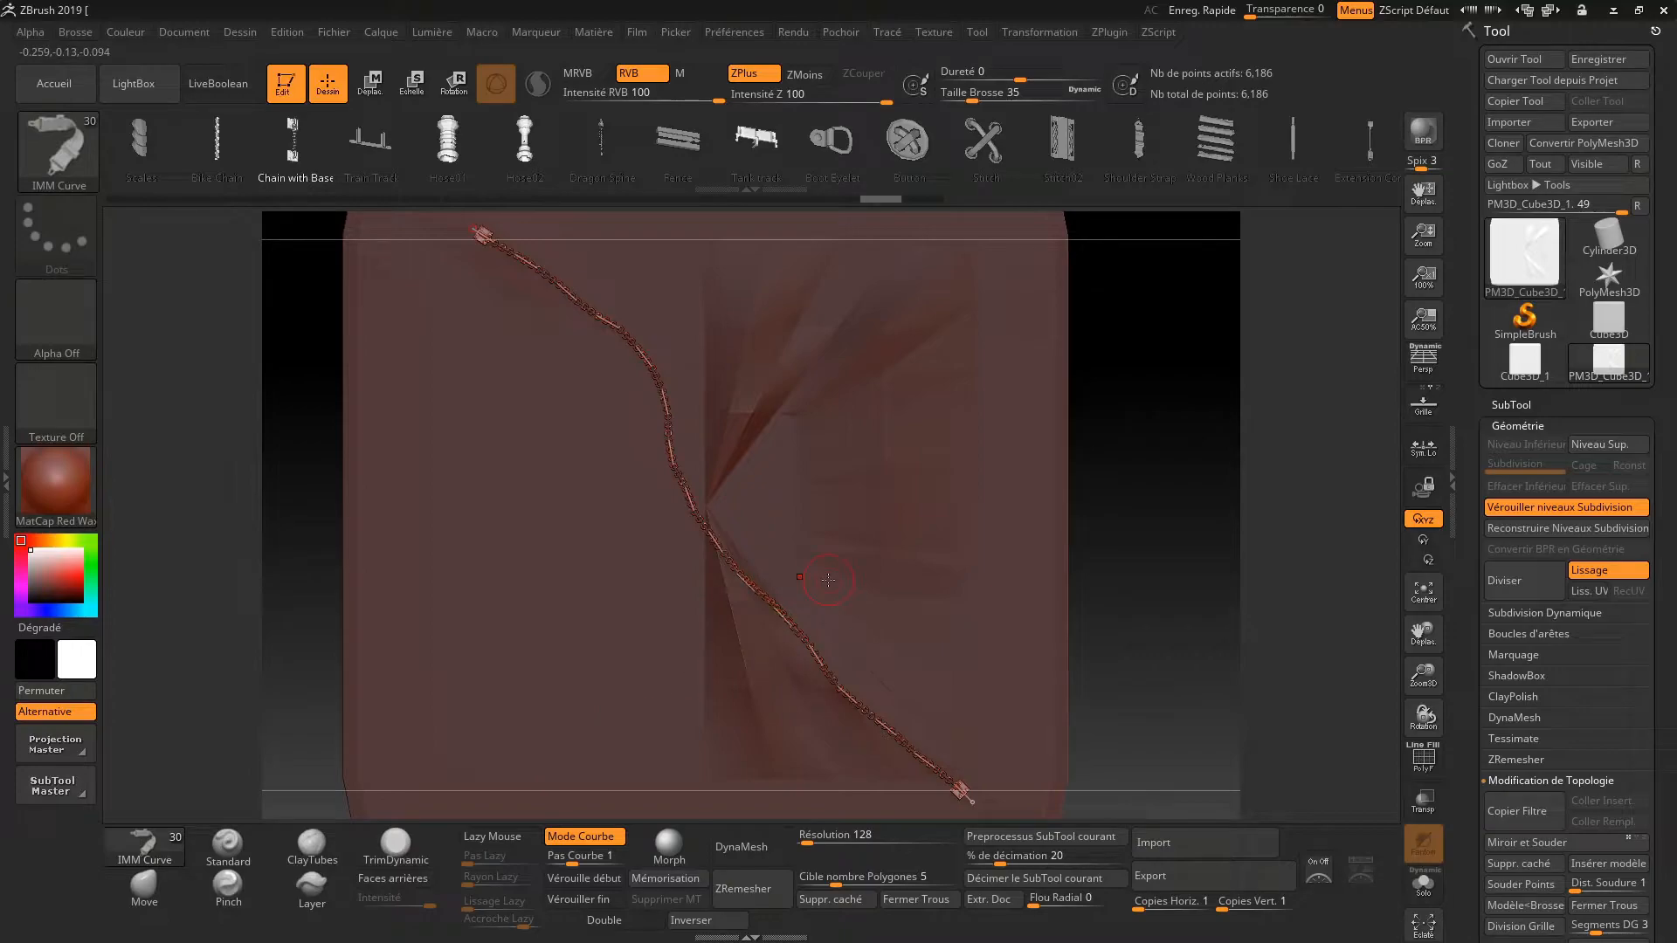
alt+drag(1121, 603, 1096, 500)
alt+drag(962, 452, 1066, 588)
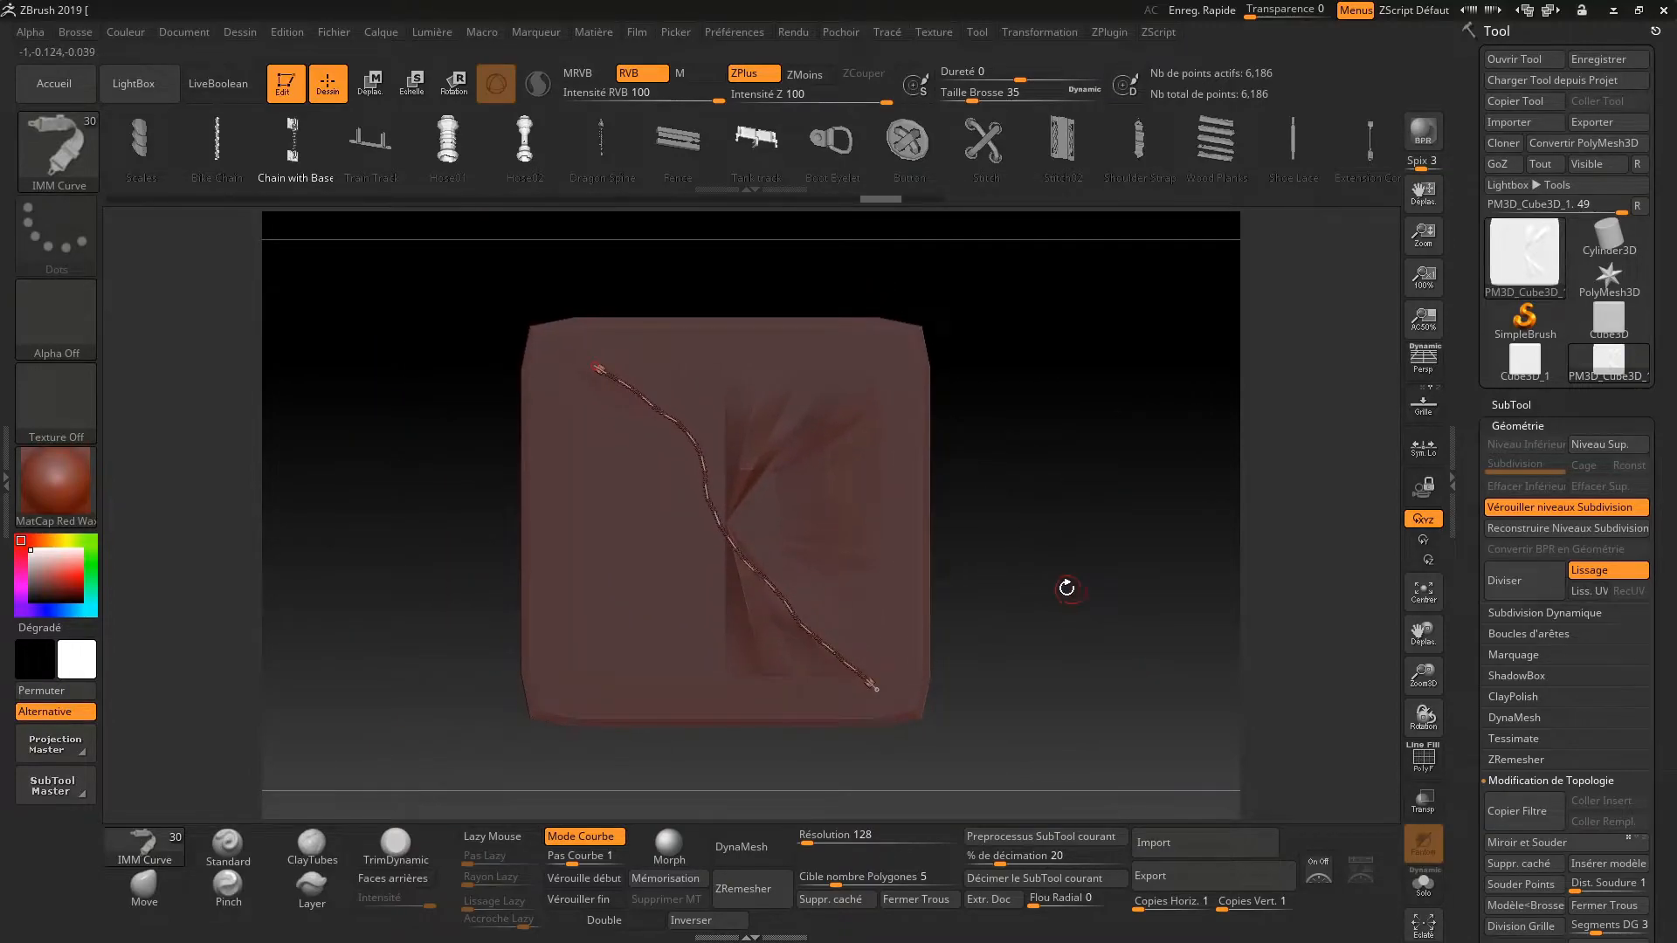
Undo the fine chain, set the brush size to 212, and insert a larger chain diagonally across the plate
key(ctrl+z)
key(space)
drag(653, 522, 695, 522)
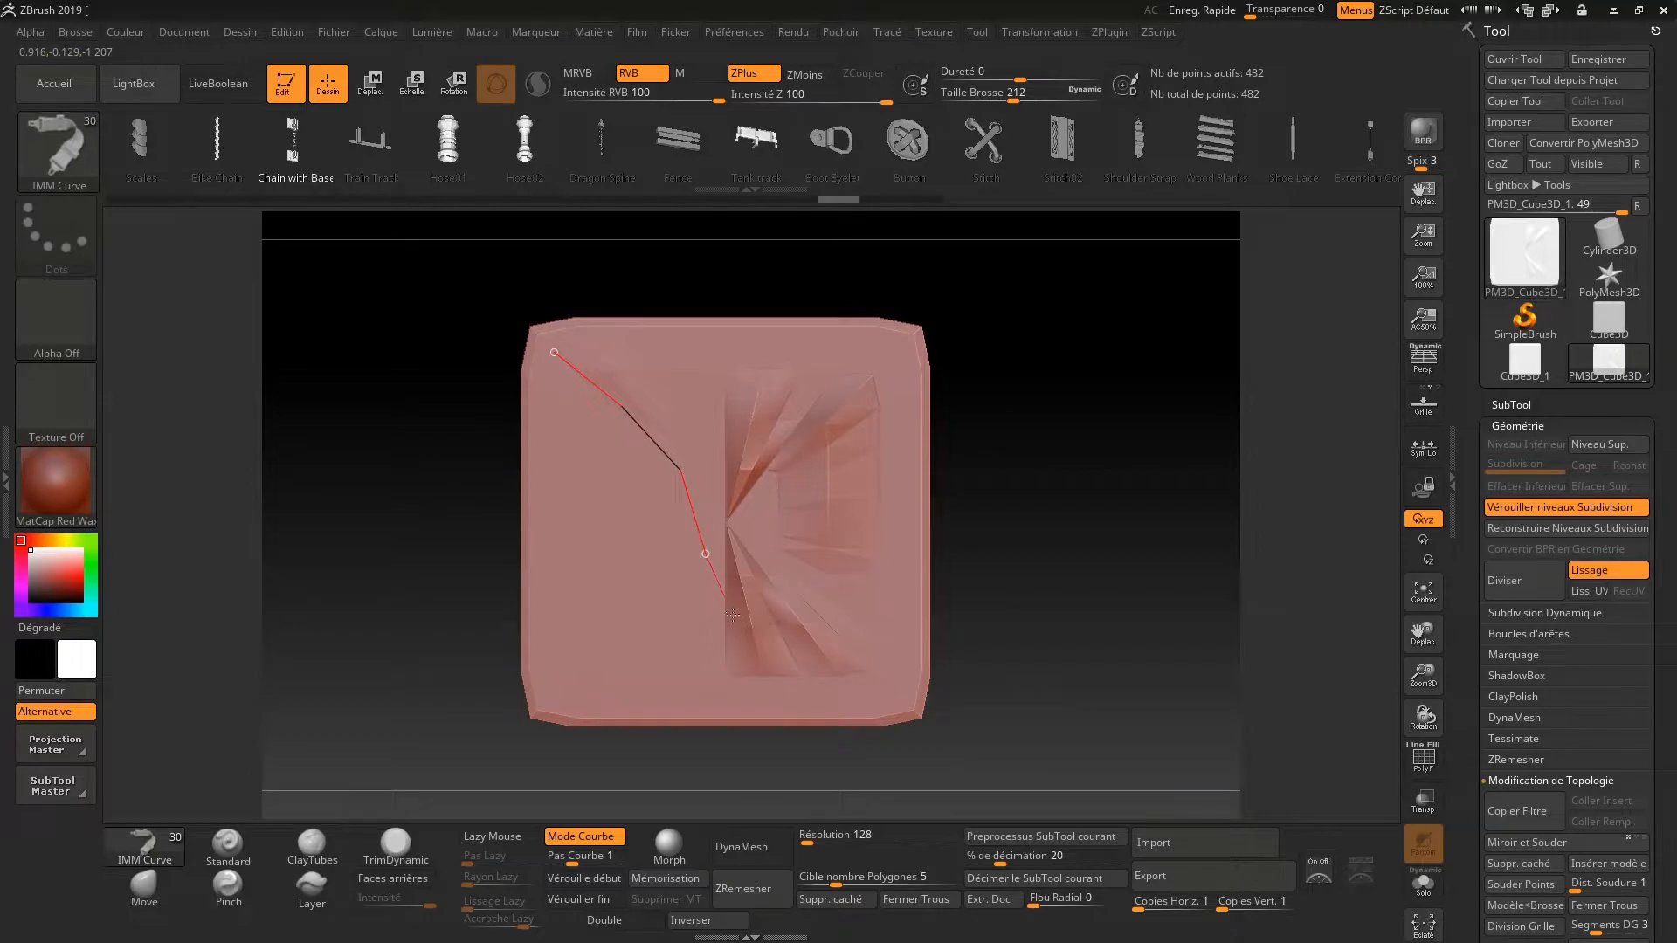
drag(898, 704, 904, 706)
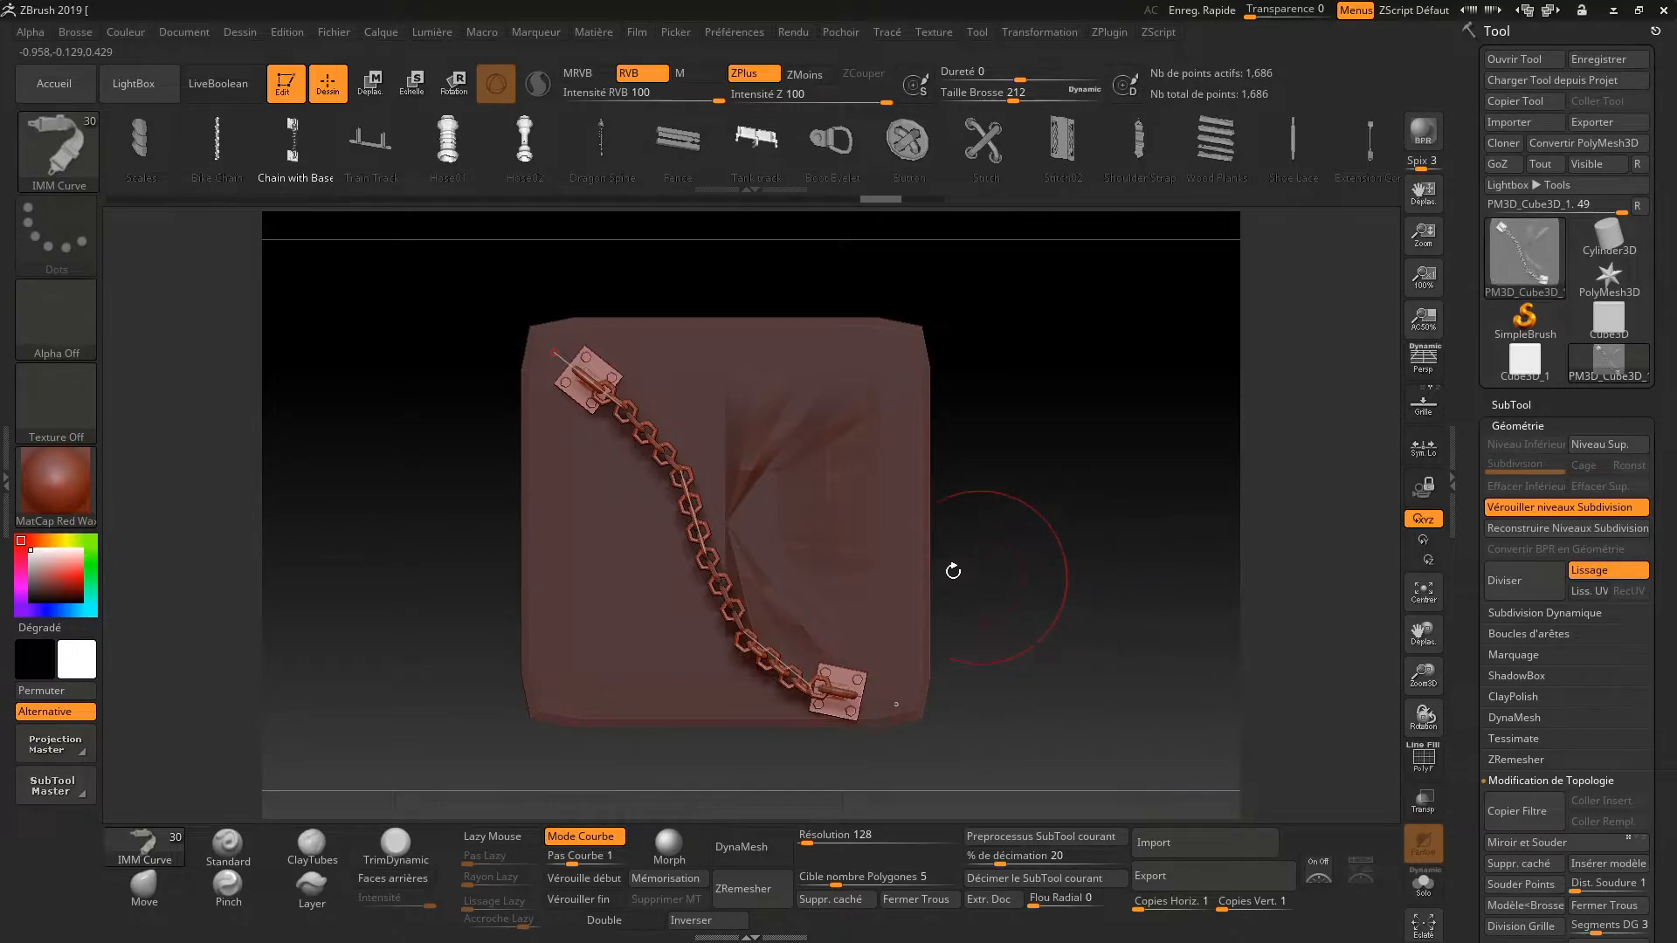
Bend the chain's curve into an S across the plate and try updating it with a curve step of about 3.63
click(694, 501)
mouse_move(694, 501)
mouse_down()
mouse_move(772, 476)
mouse_move(786, 441)
mouse_move(688, 500)
mouse_move(711, 576)
mouse_move(694, 524)
mouse_move(725, 507)
mouse_move(706, 494)
mouse_move(621, 544)
mouse_up()
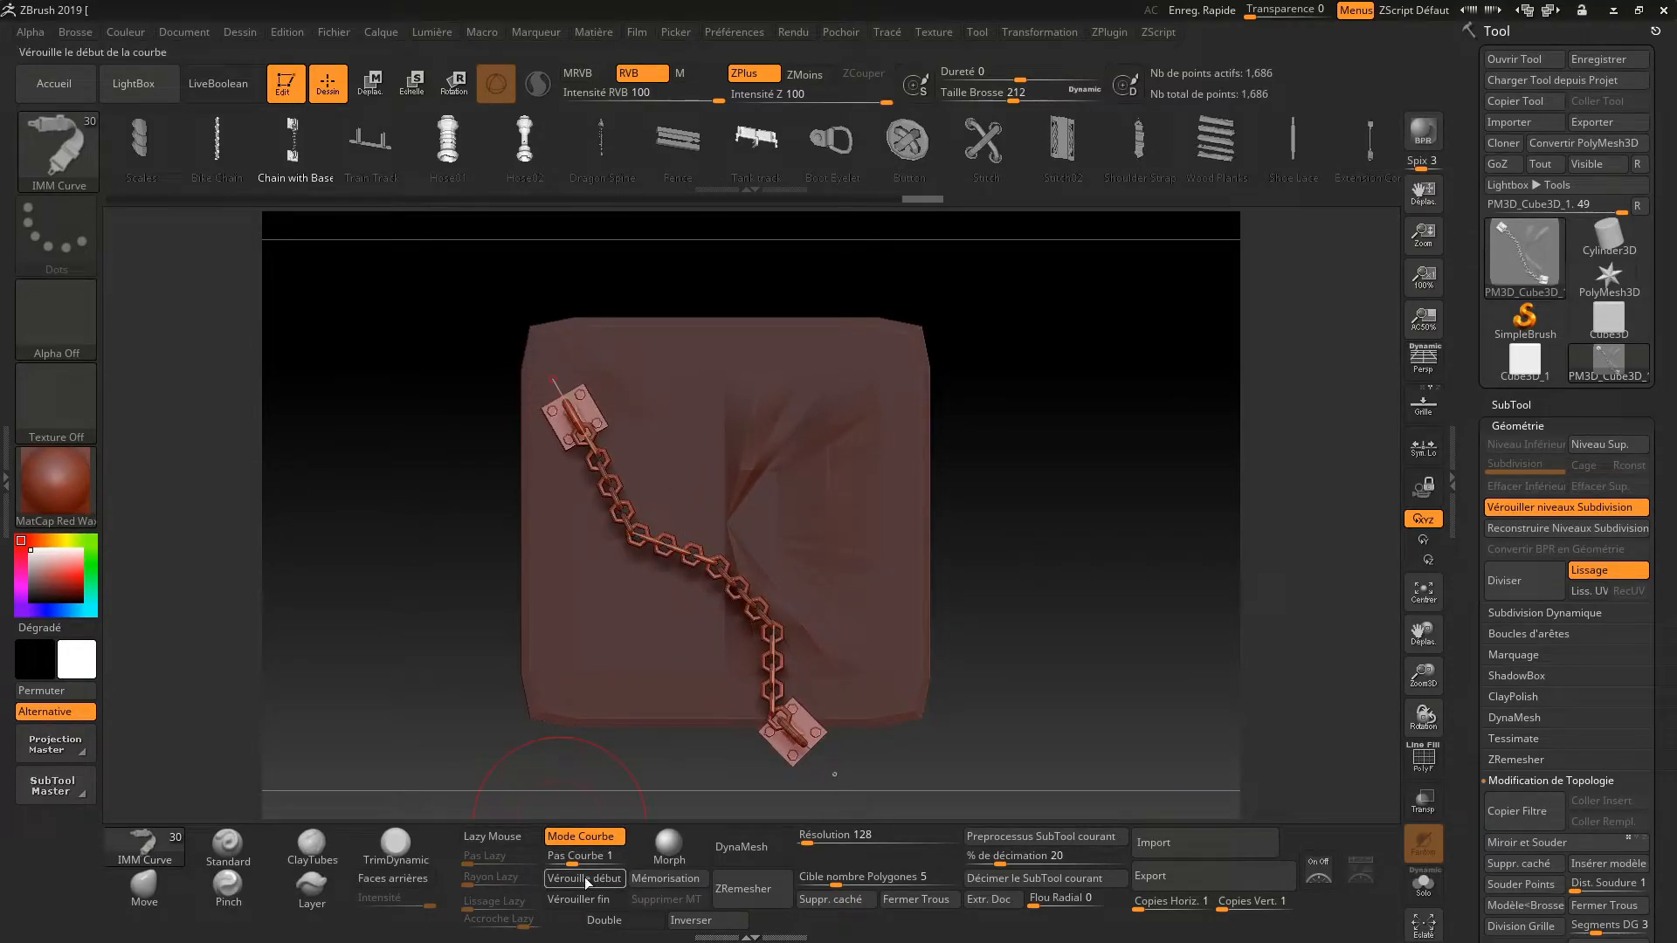
drag(574, 861, 592, 861)
drag(718, 559, 1031, 584)
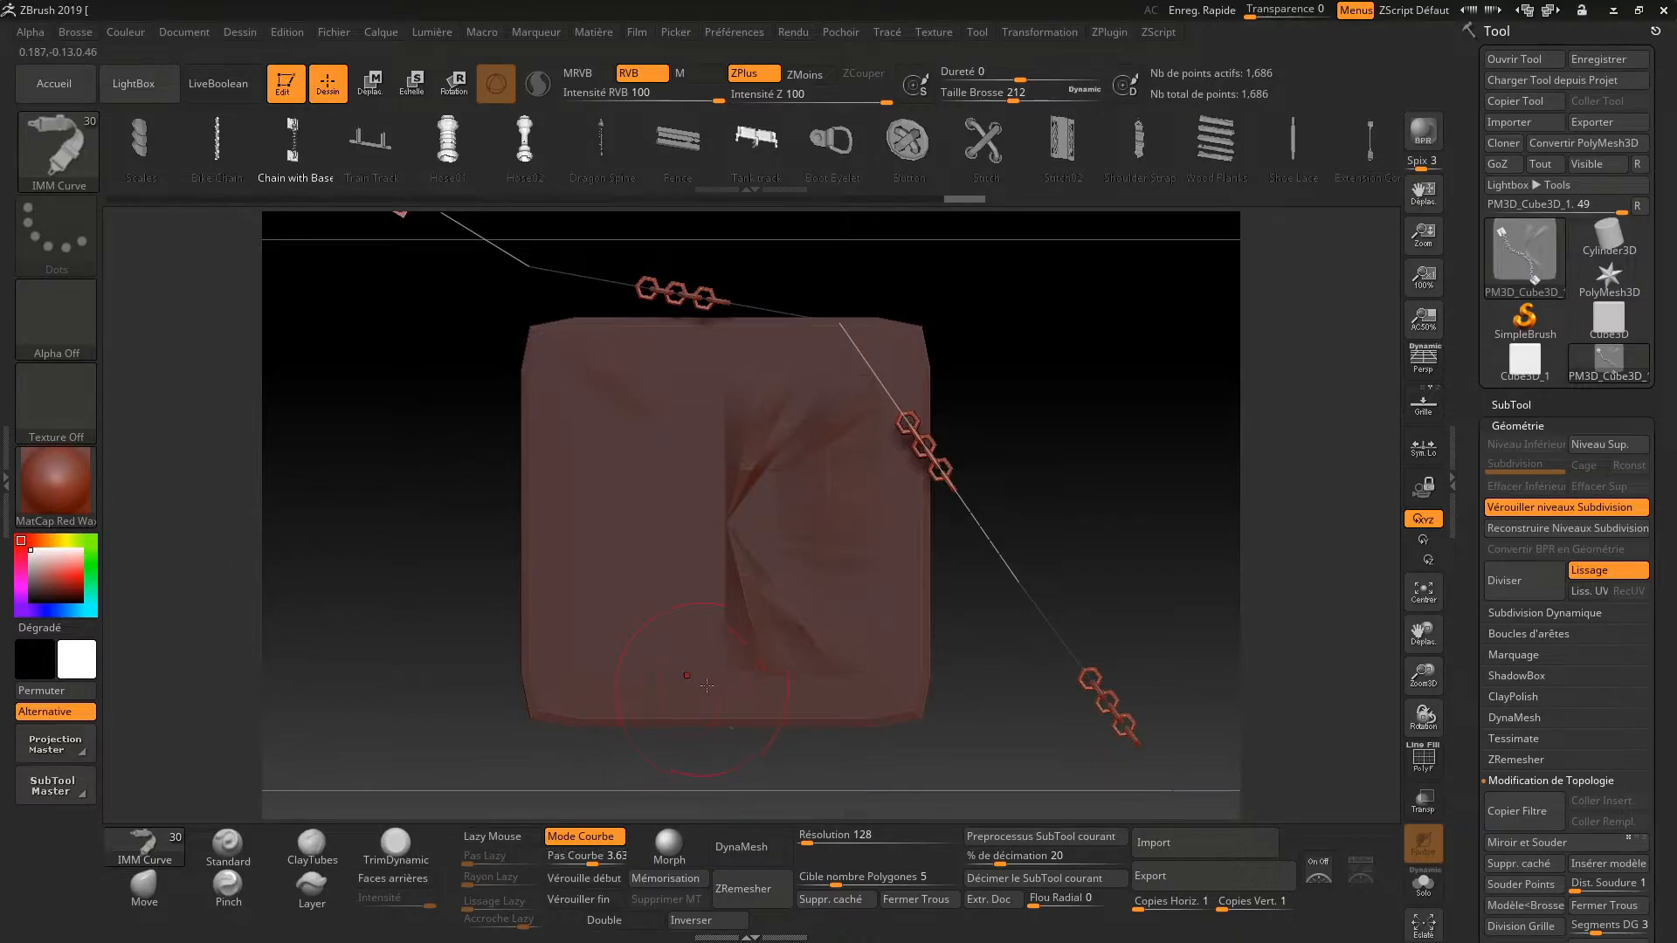
key(ctrl+z)
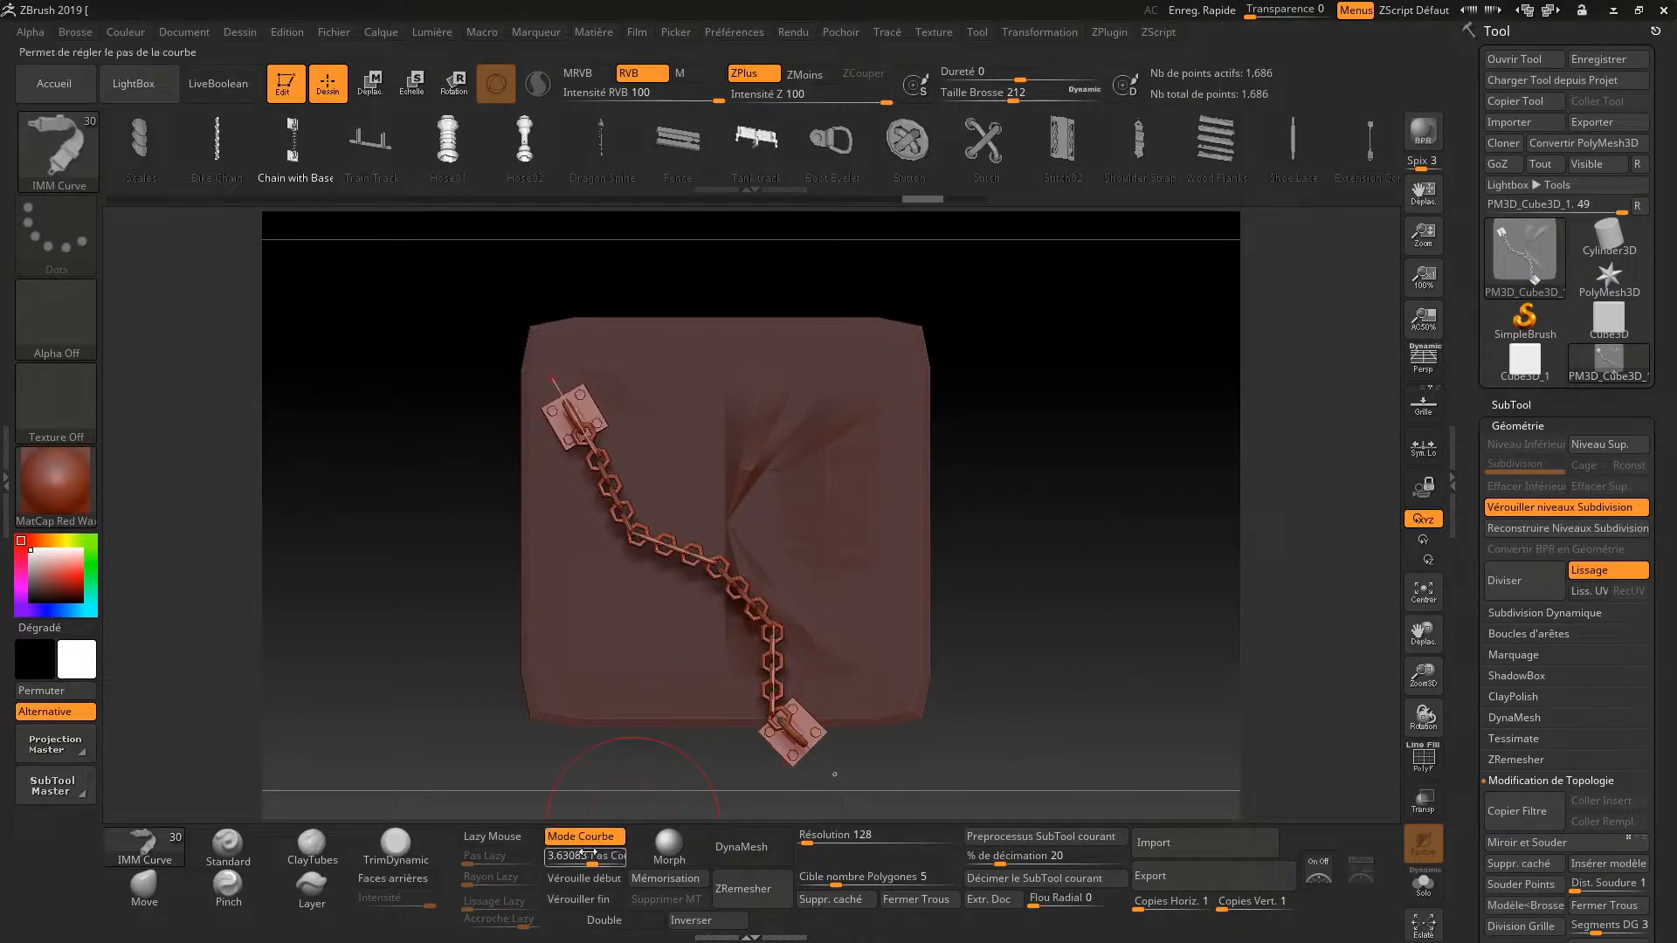
drag(718, 568, 694, 553)
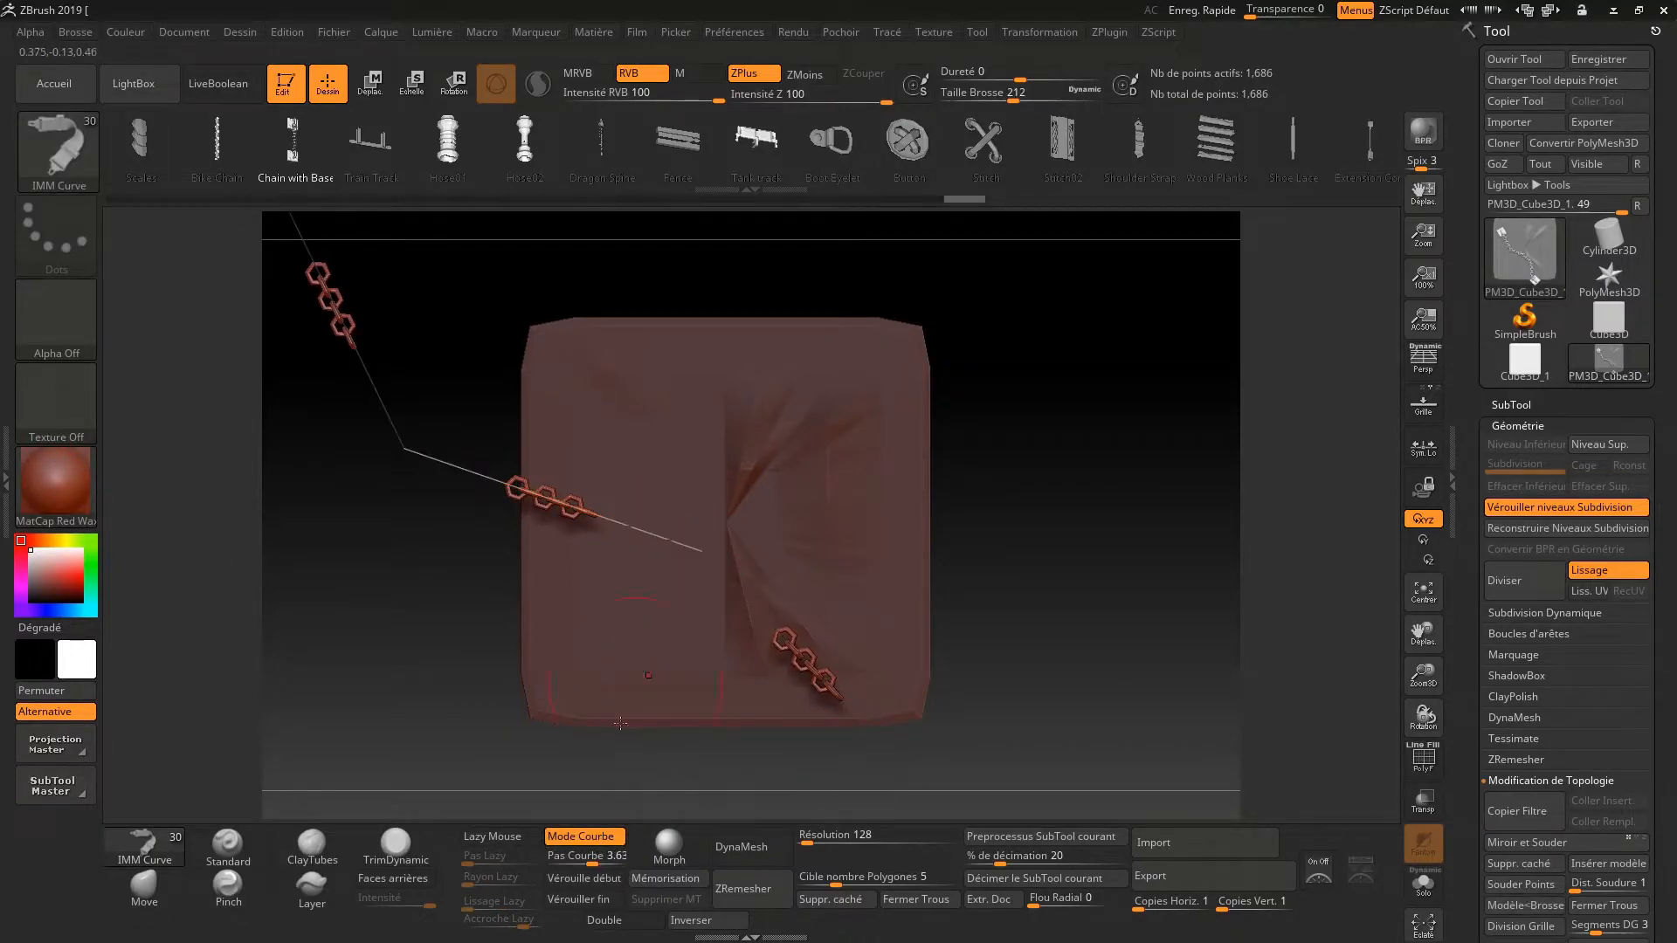
Update the chain with a curve step of about 0.53, and update it again with a curve step of 1
drag(593, 864, 576, 864)
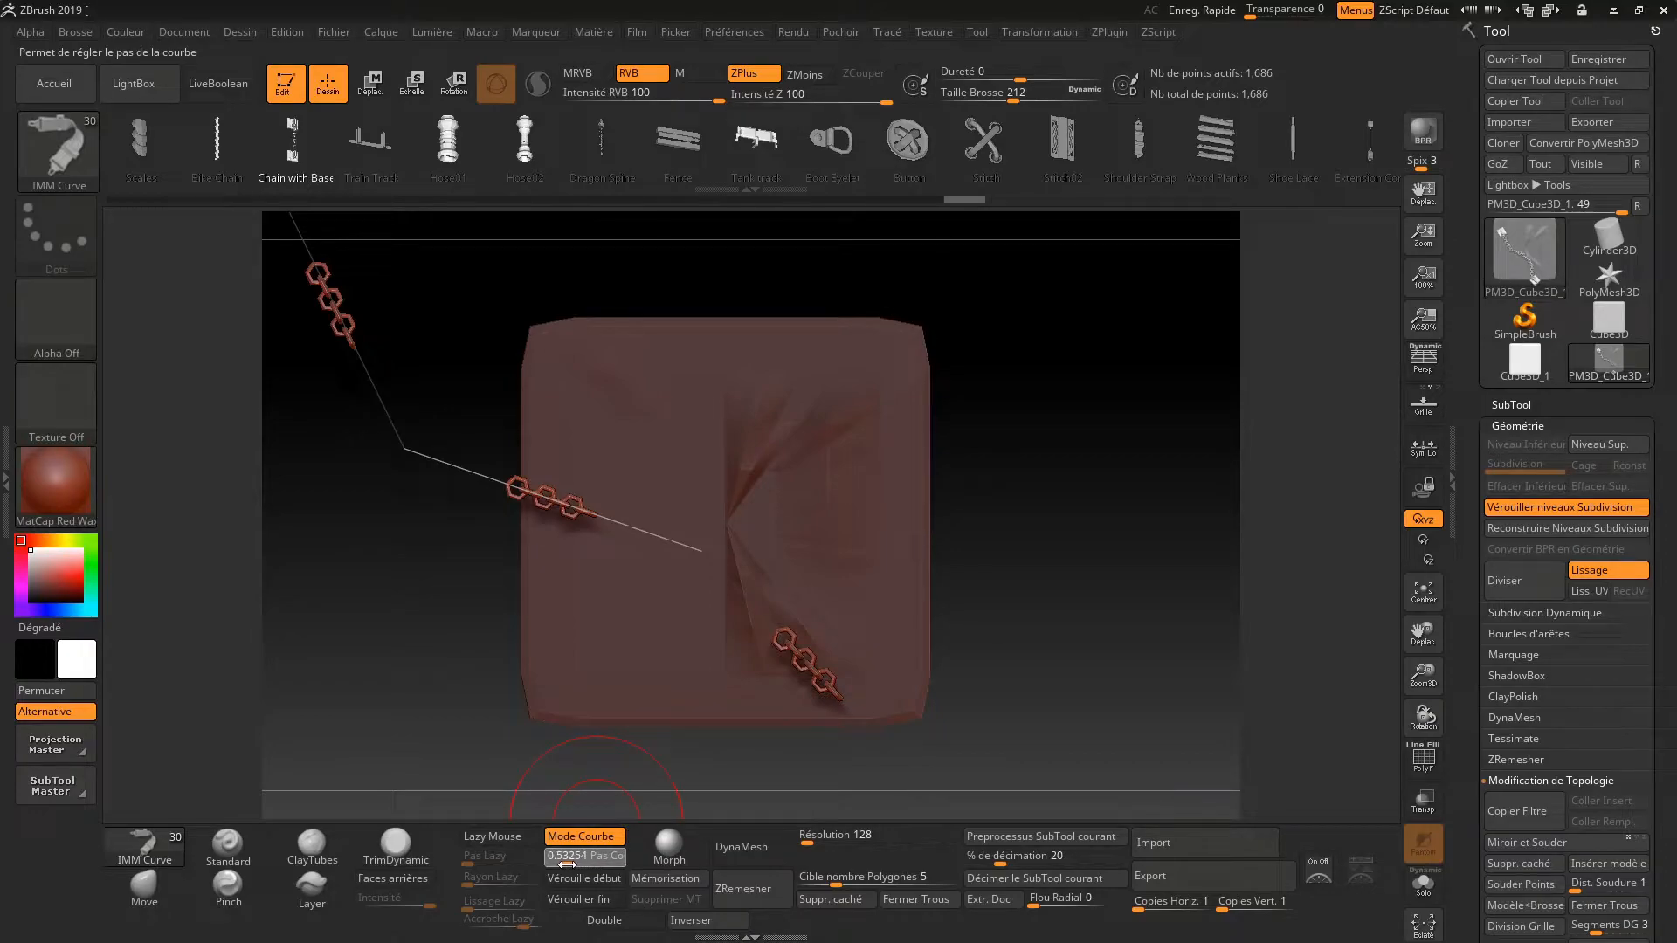
drag(580, 517, 586, 553)
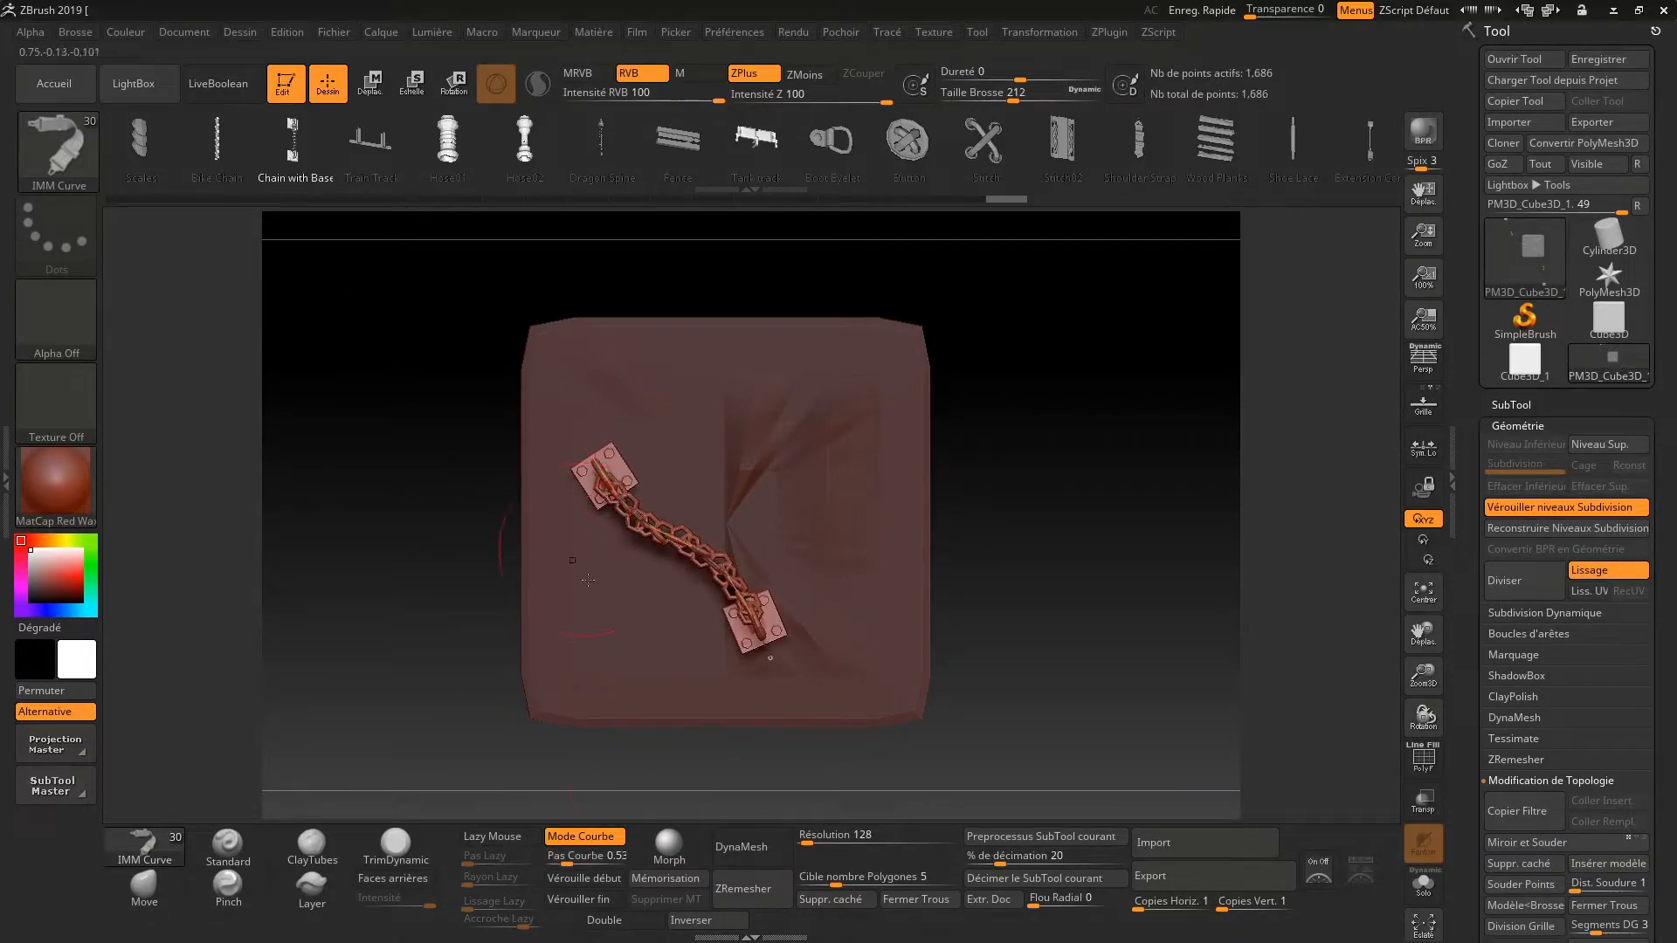
click(567, 857)
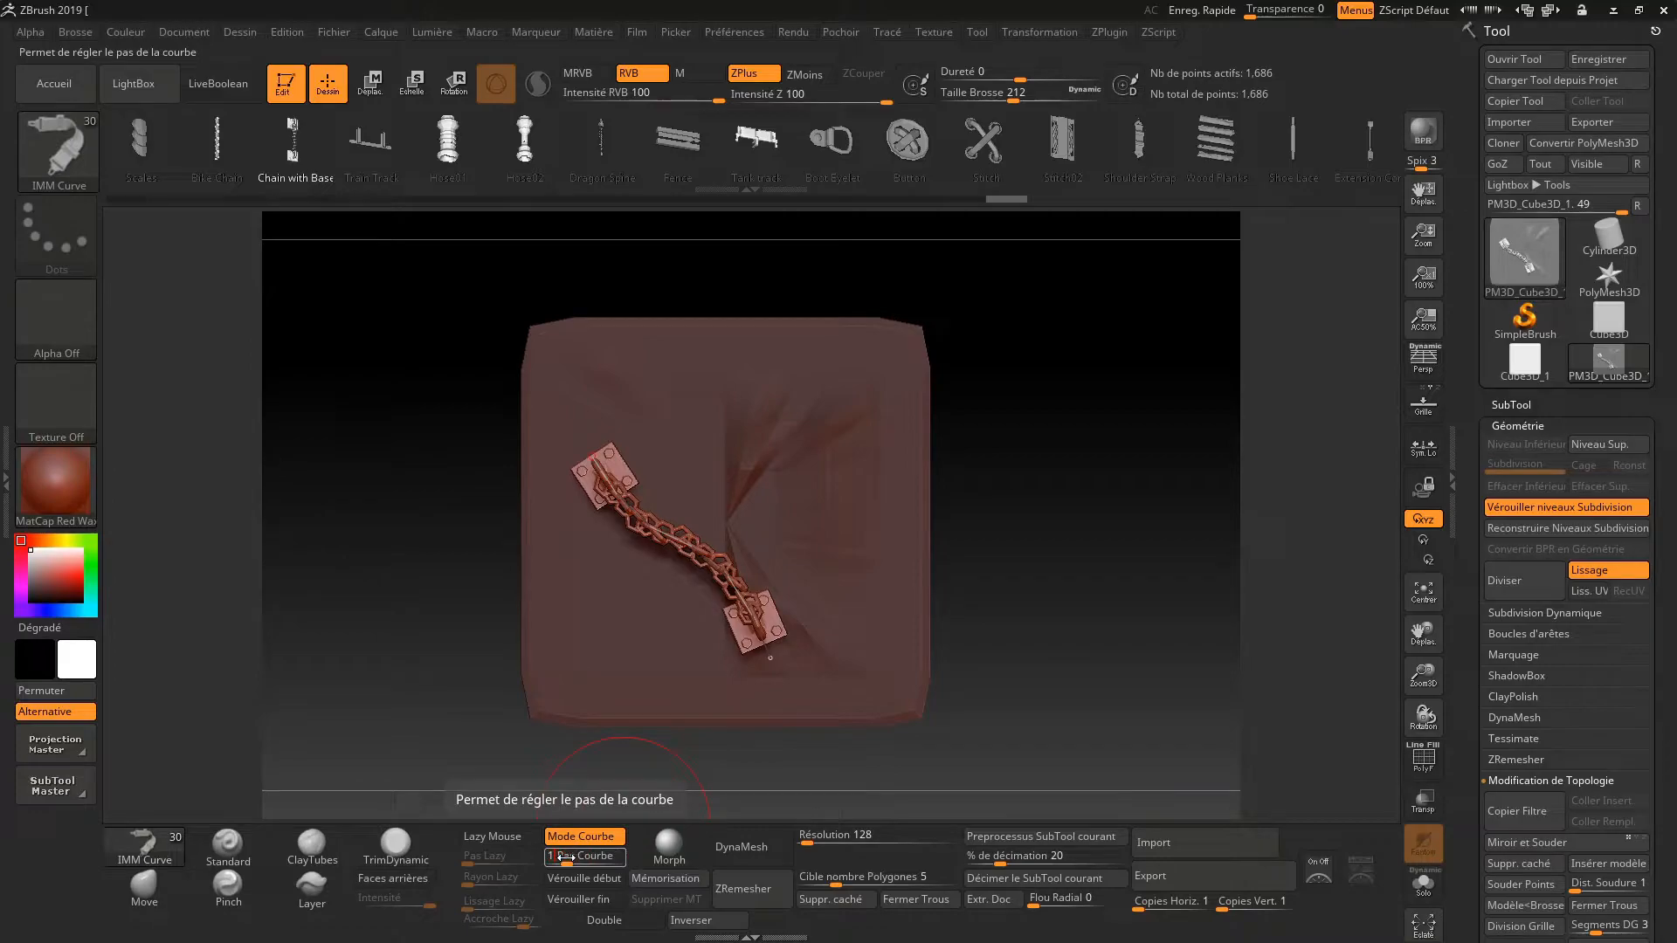
key(Return)
drag(643, 515, 599, 458)
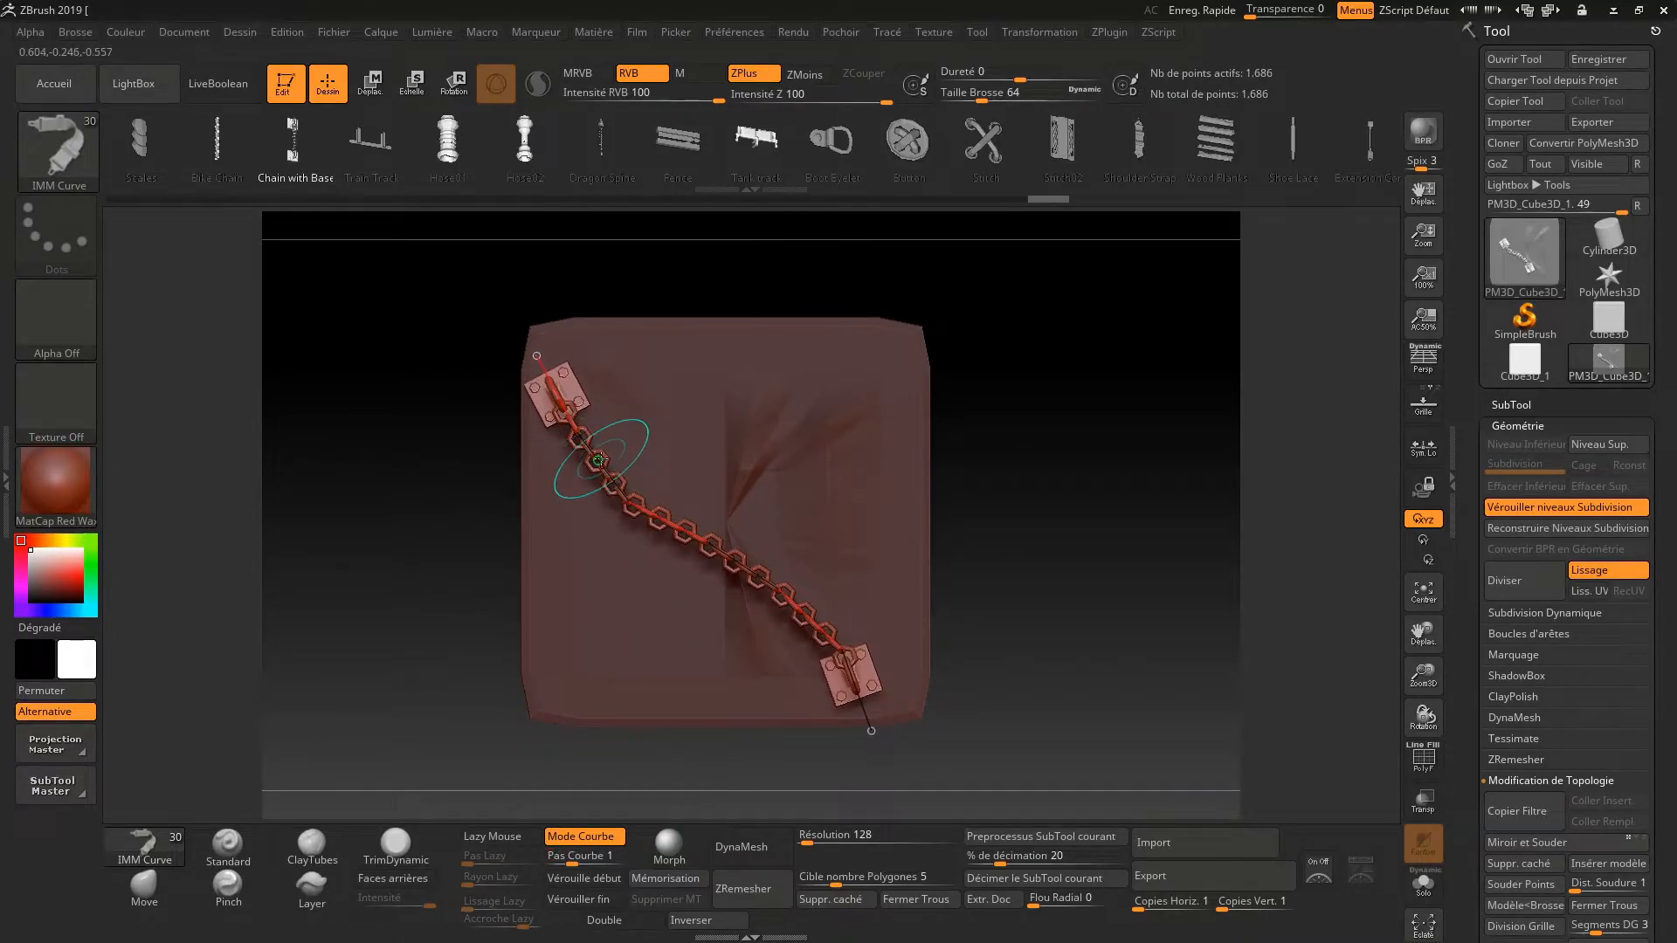
Move the chain's start to the plate's upper-left corner, lock the curve start, and hang the chain in a U shape up to the upper-right corner
mouse_move(544, 359)
mouse_down()
mouse_move(579, 351)
mouse_move(578, 323)
mouse_up()
click(583, 878)
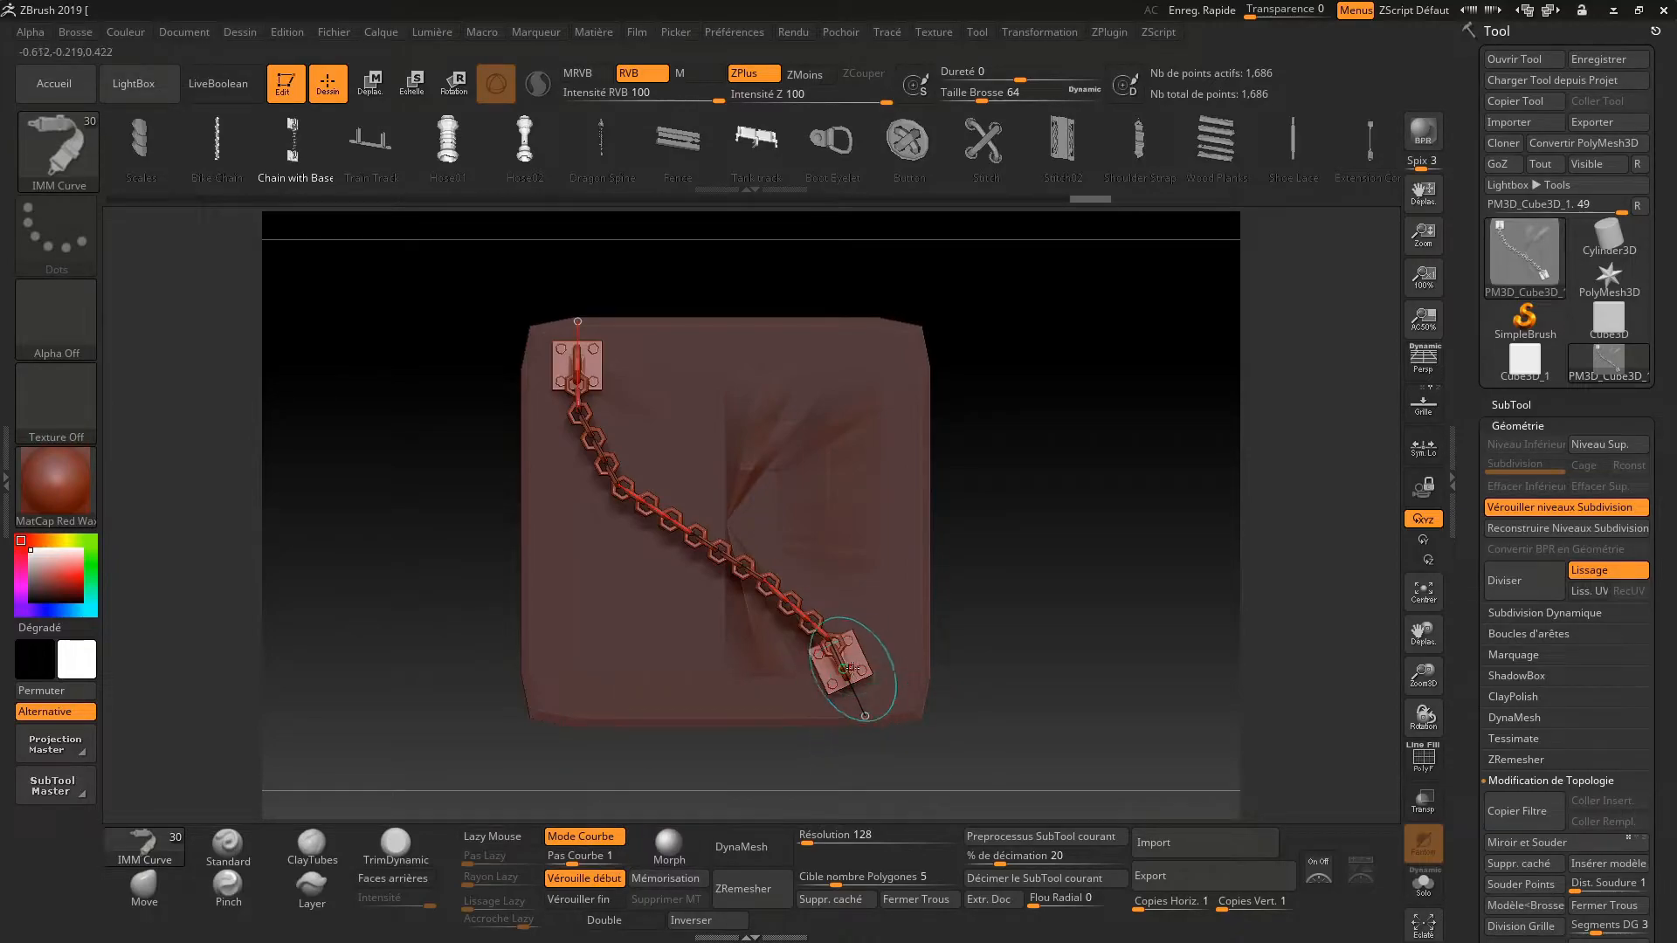
drag(670, 529, 599, 660)
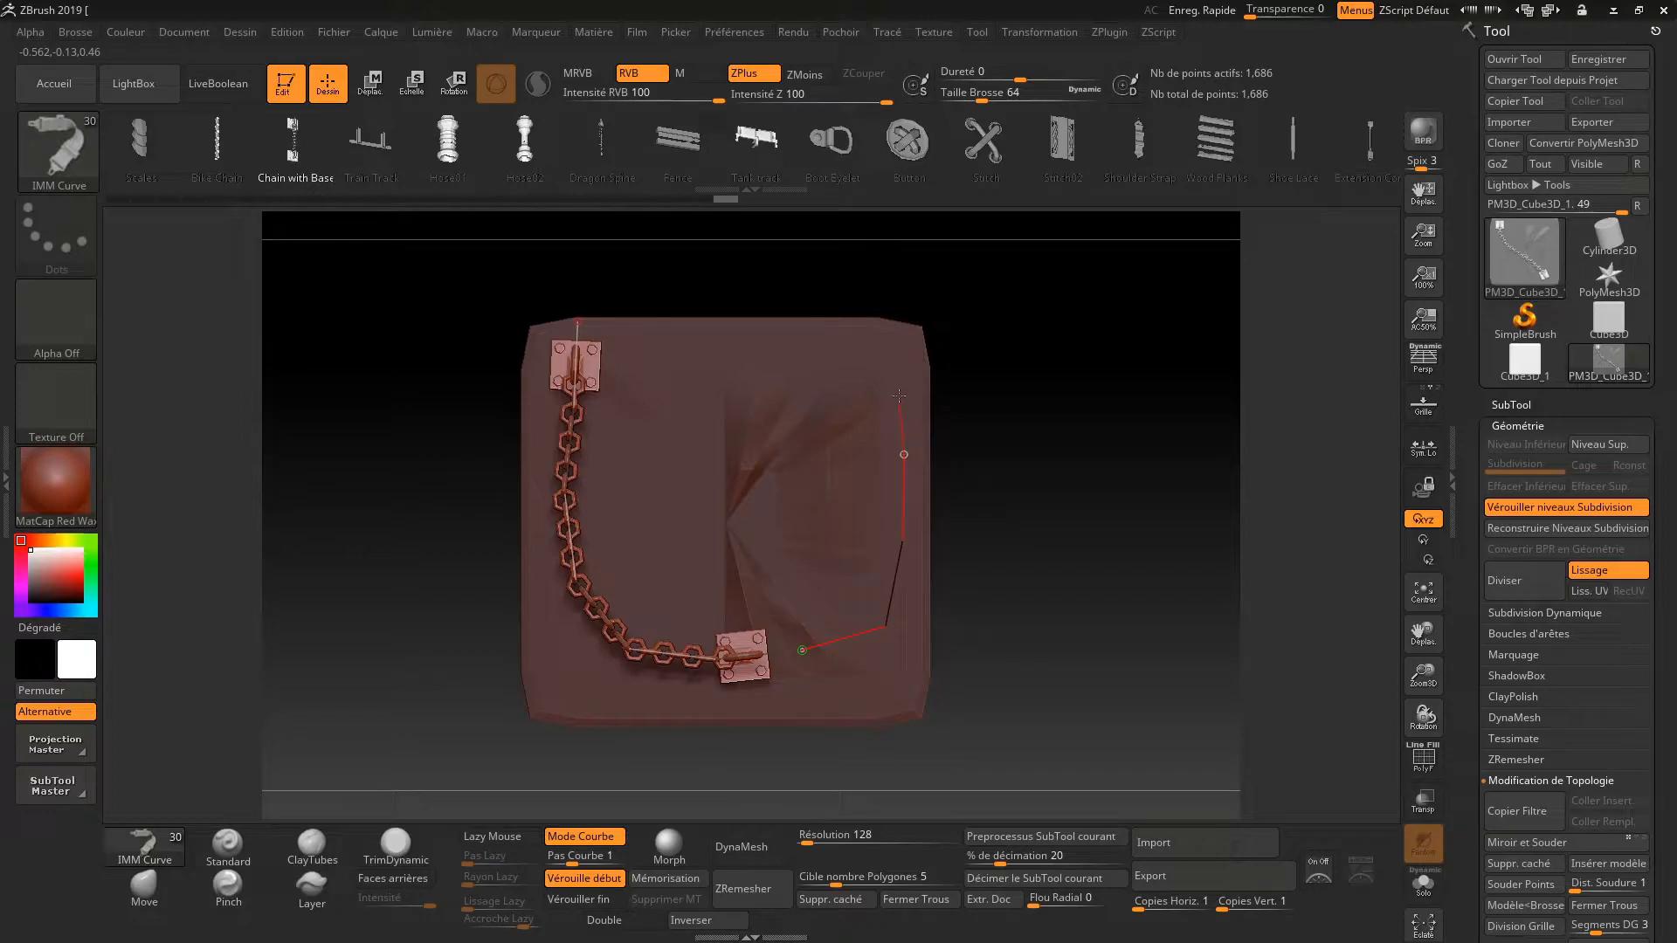
drag(897, 349, 897, 349)
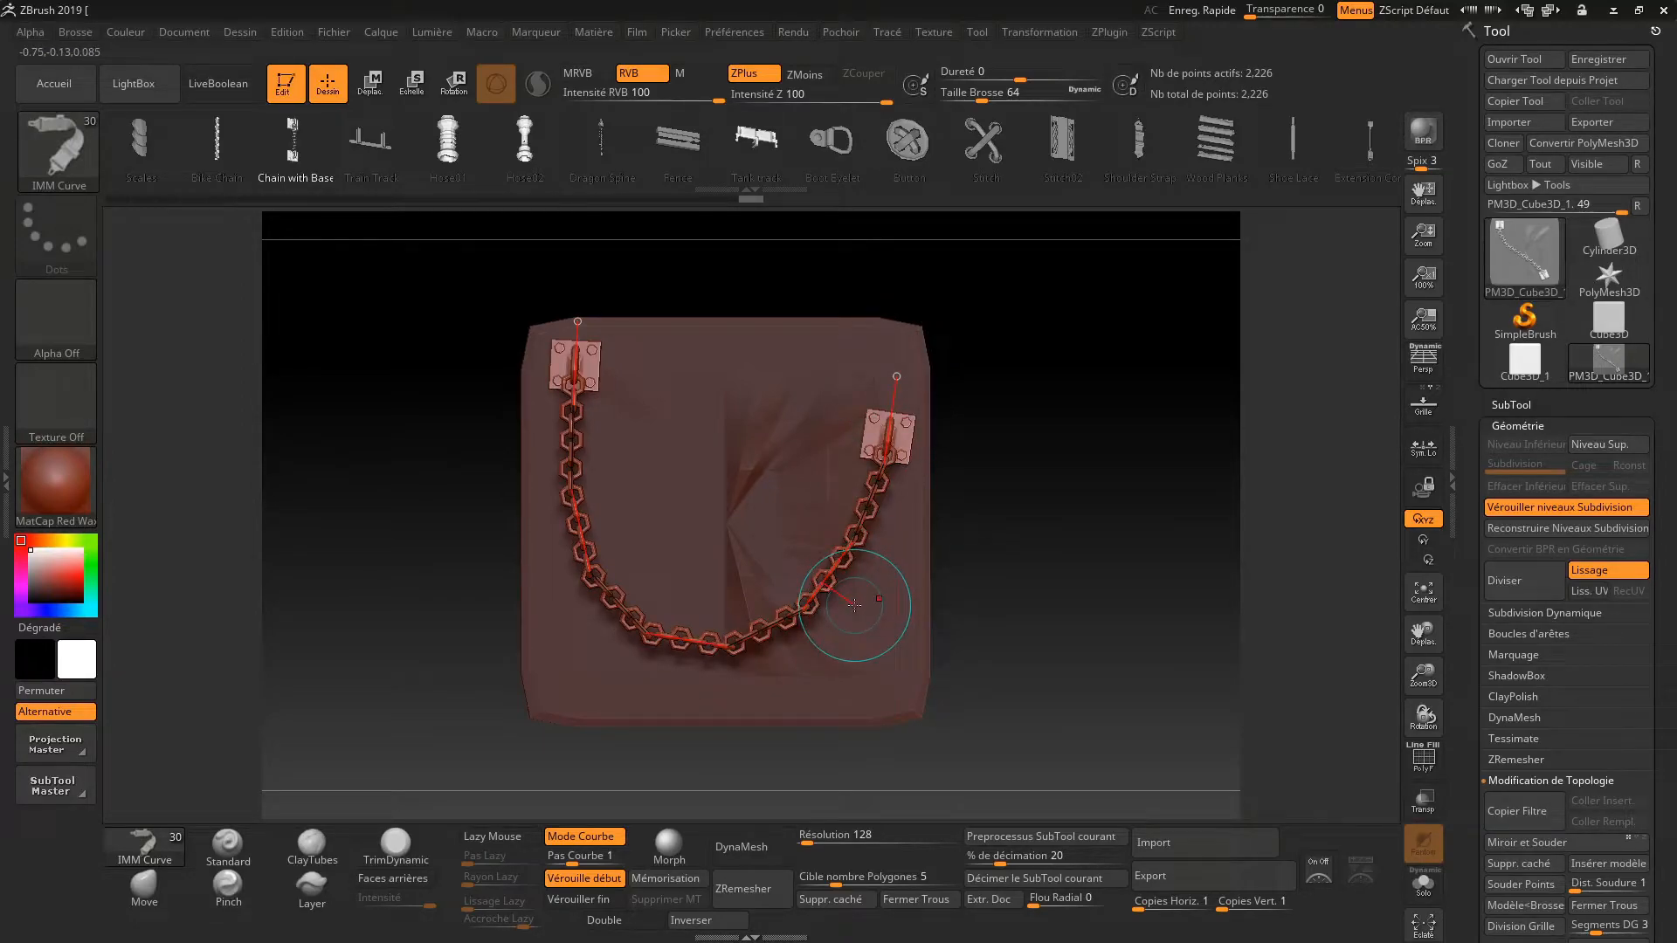
drag(896, 375, 877, 306)
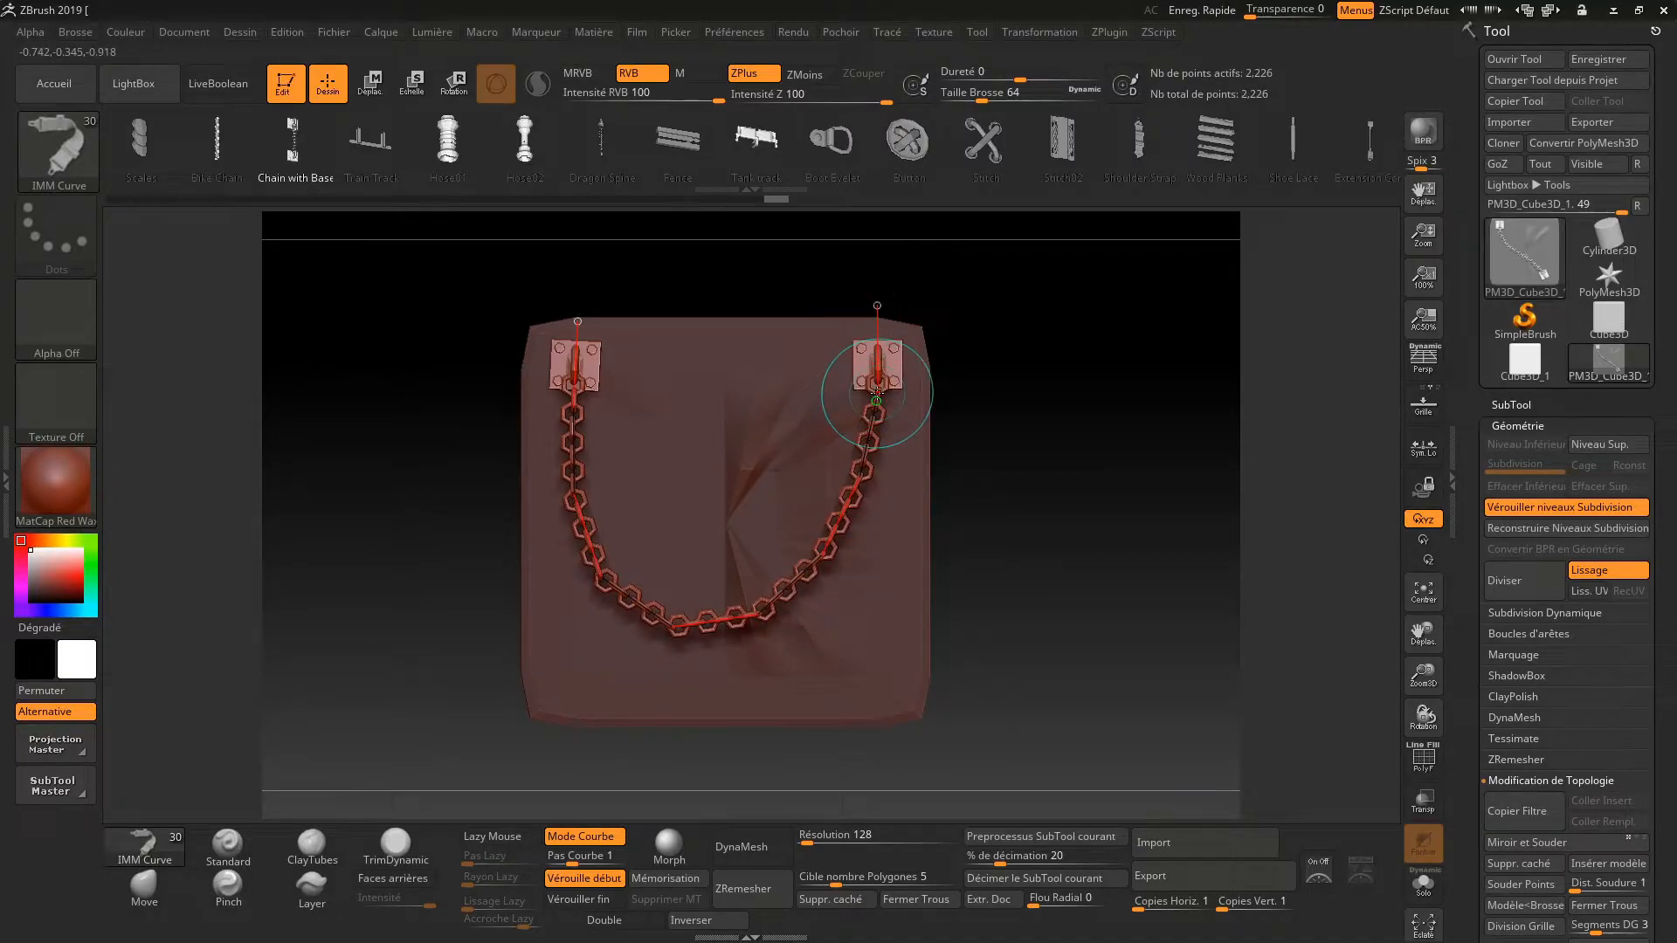
Lock the curve end and adjust the bottom of the hanging chain between its two fixed bases
click(578, 898)
drag(720, 621, 687, 647)
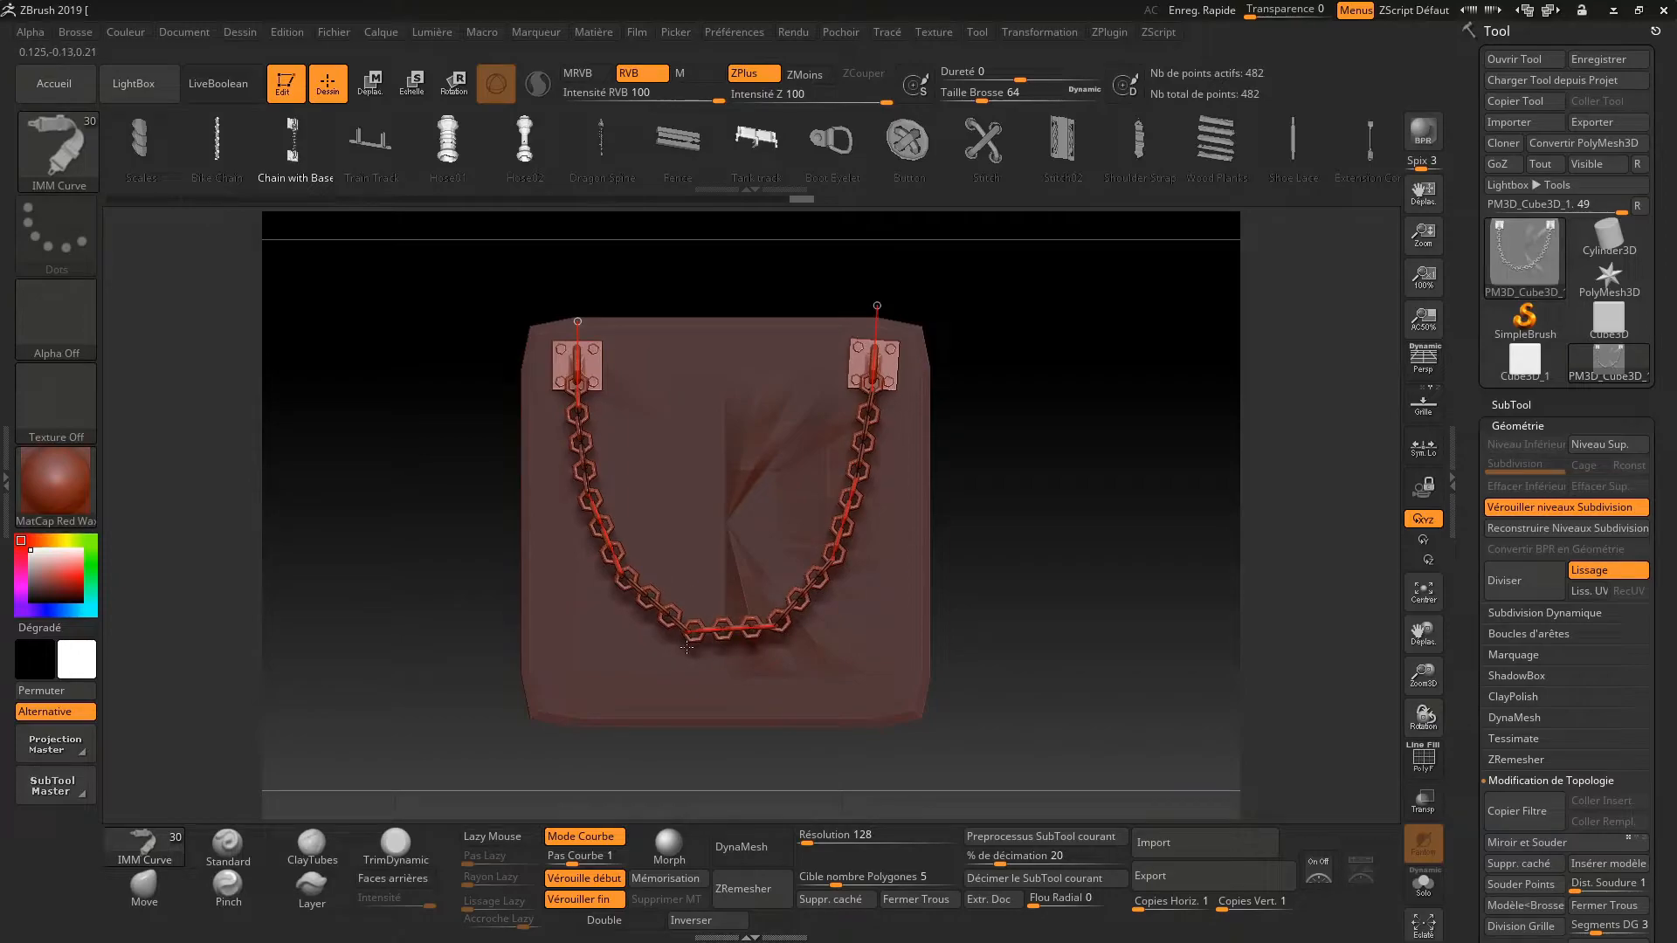
drag(826, 566, 795, 624)
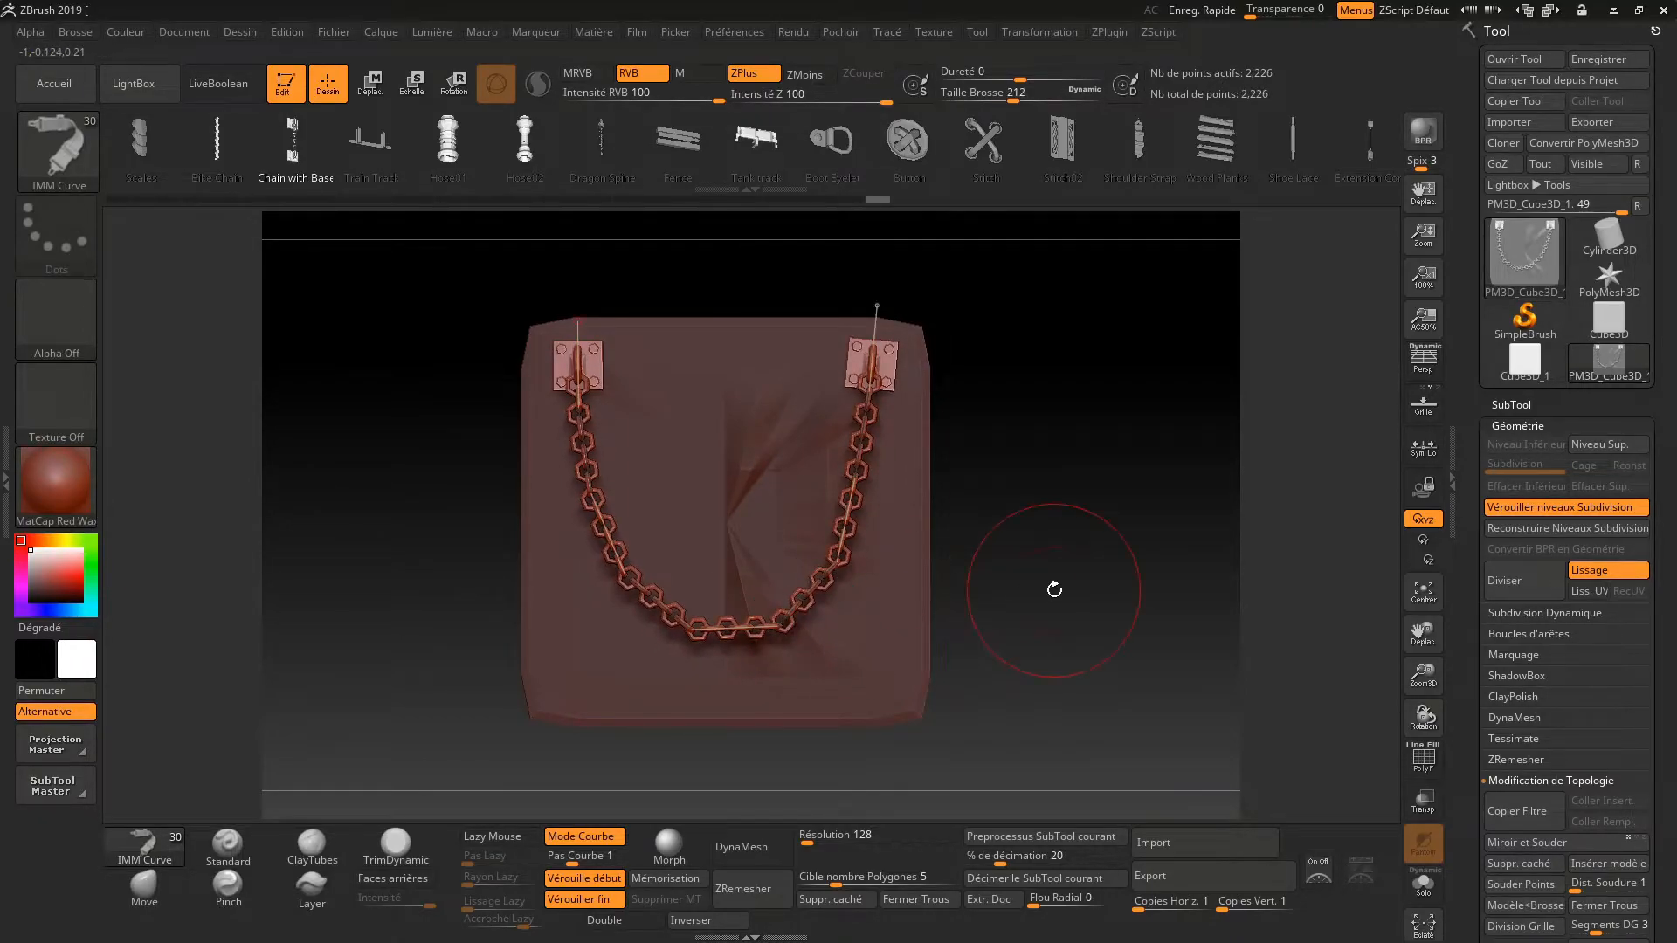
Unfreeze the subdivision levels and clear the mask from the plate
mouse_move(1055, 589)
ctrl+mouse_down()
mouse_move(1011, 487)
mouse_move(1082, 543)
ctrl+mouse_up()
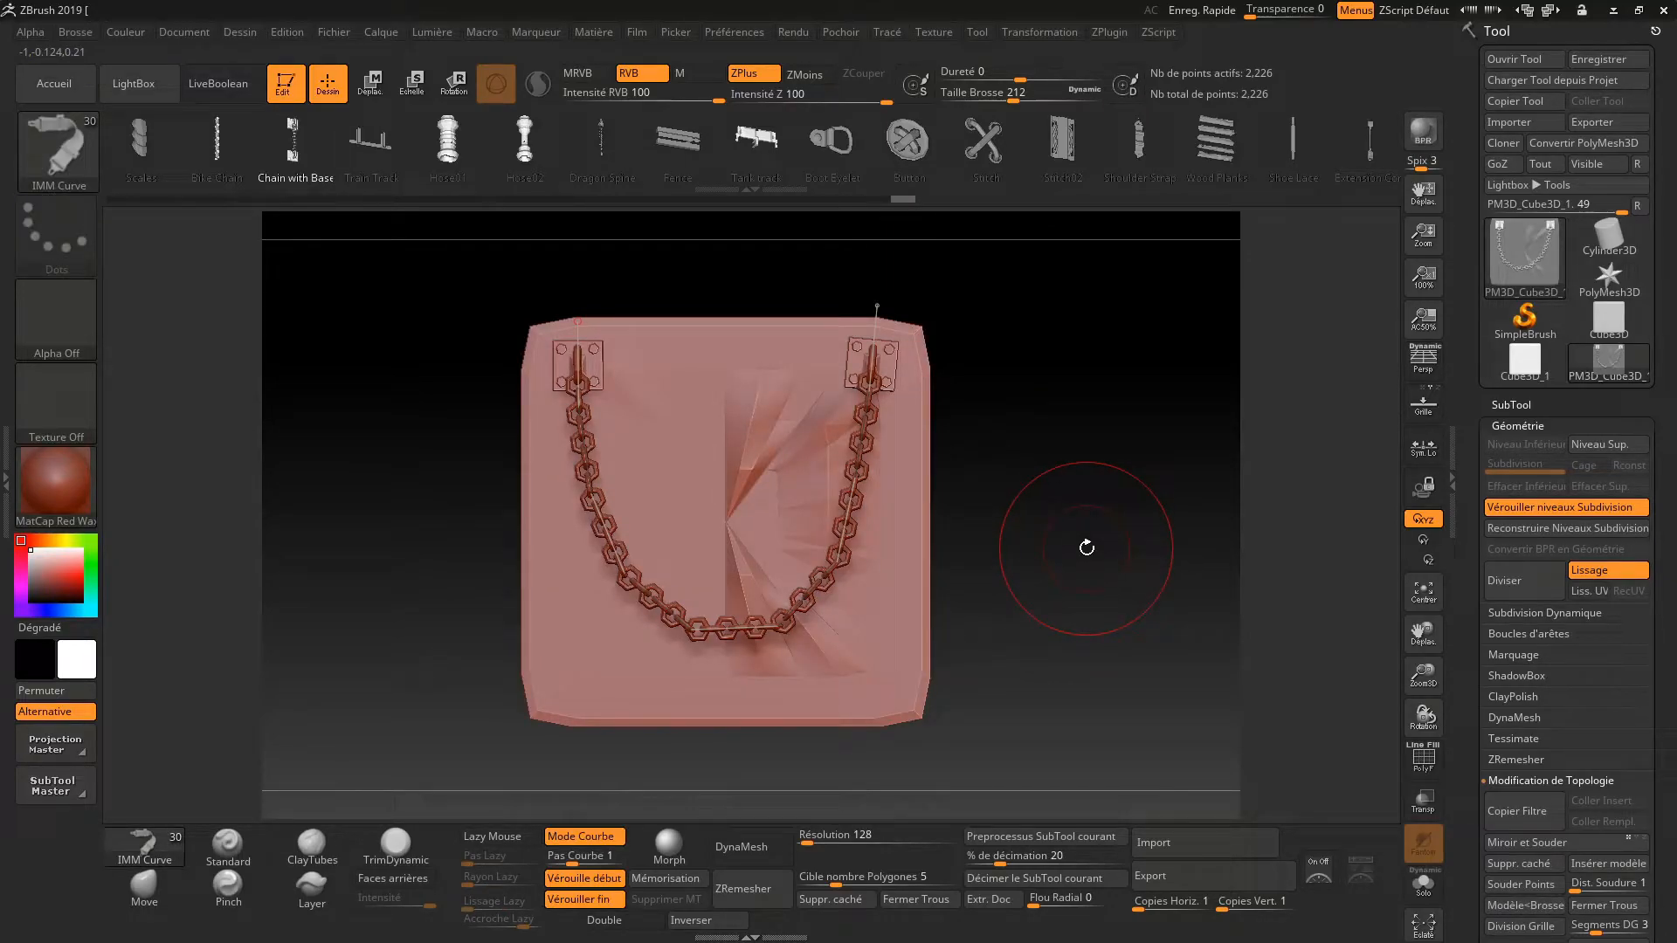
click(1524, 510)
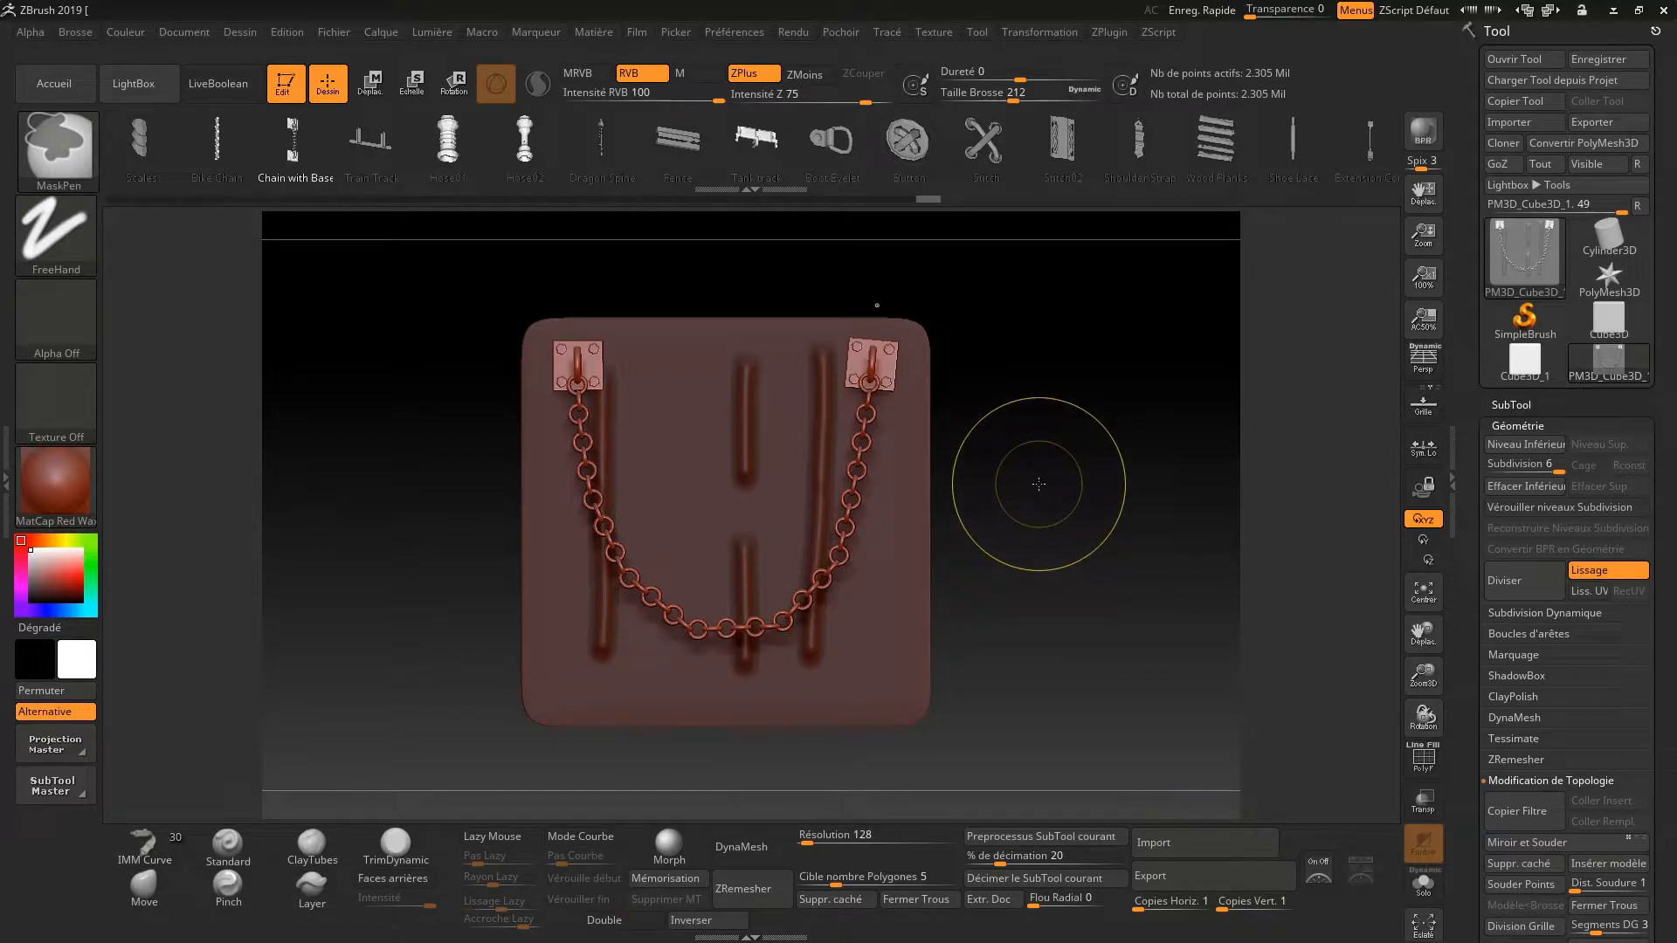
ctrl+drag(1030, 486, 1115, 551)
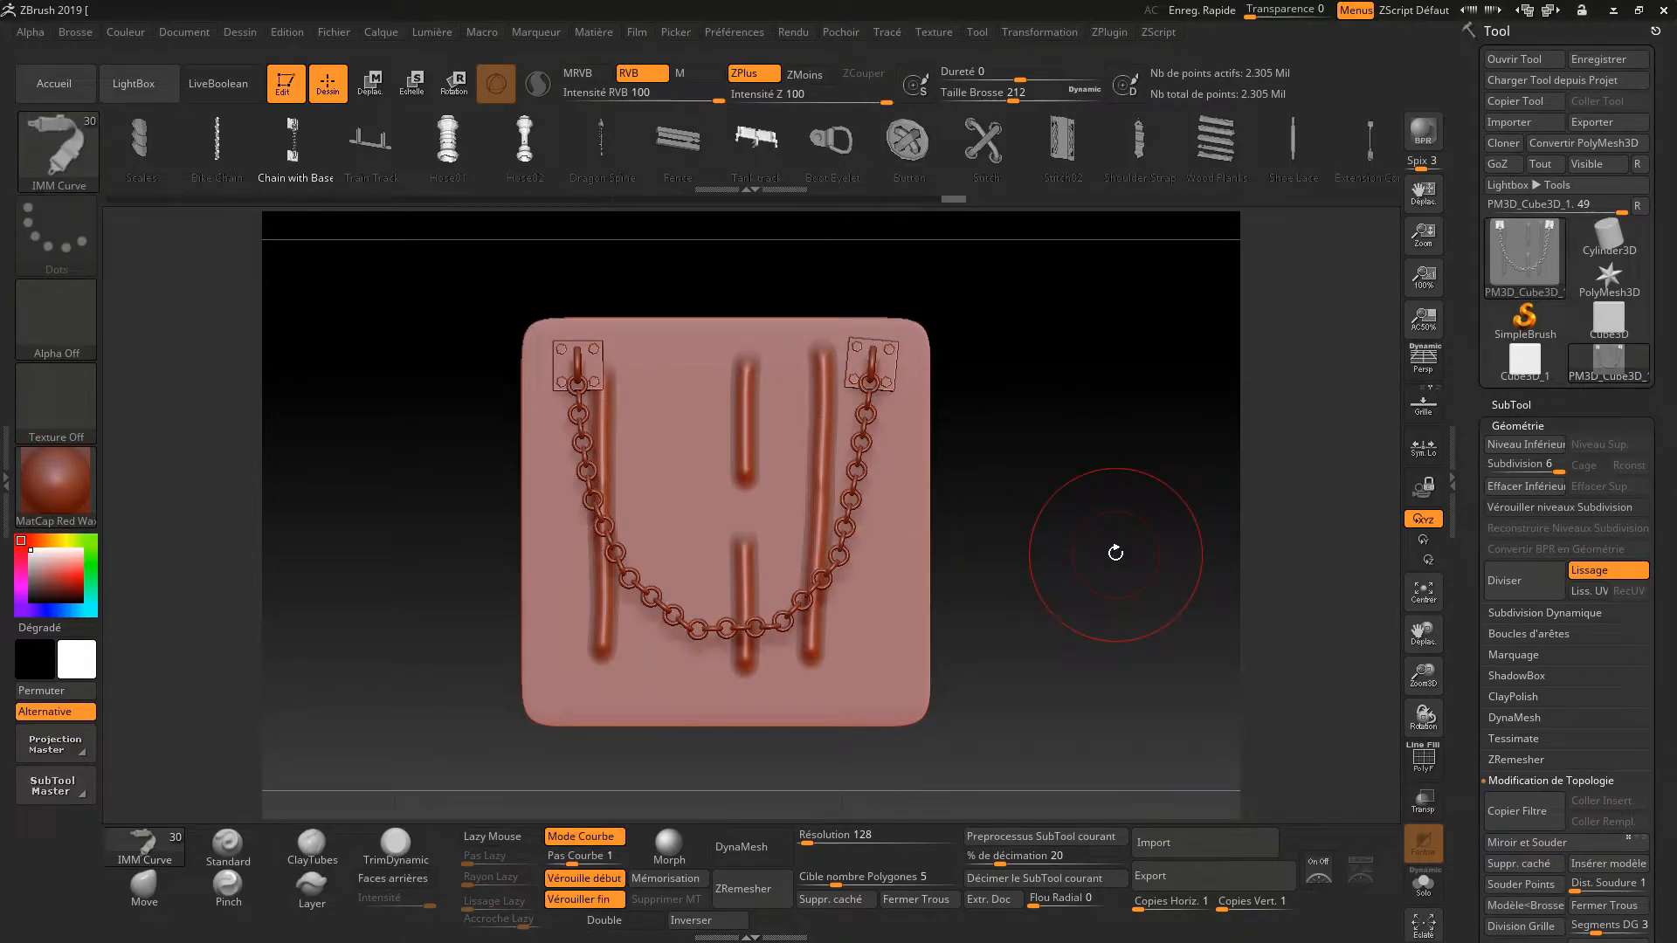
Set the brush size to 41 and try painting a mask stroke on the plate, undoing back to the masked plate
key(space)
drag(1096, 529, 1000, 536)
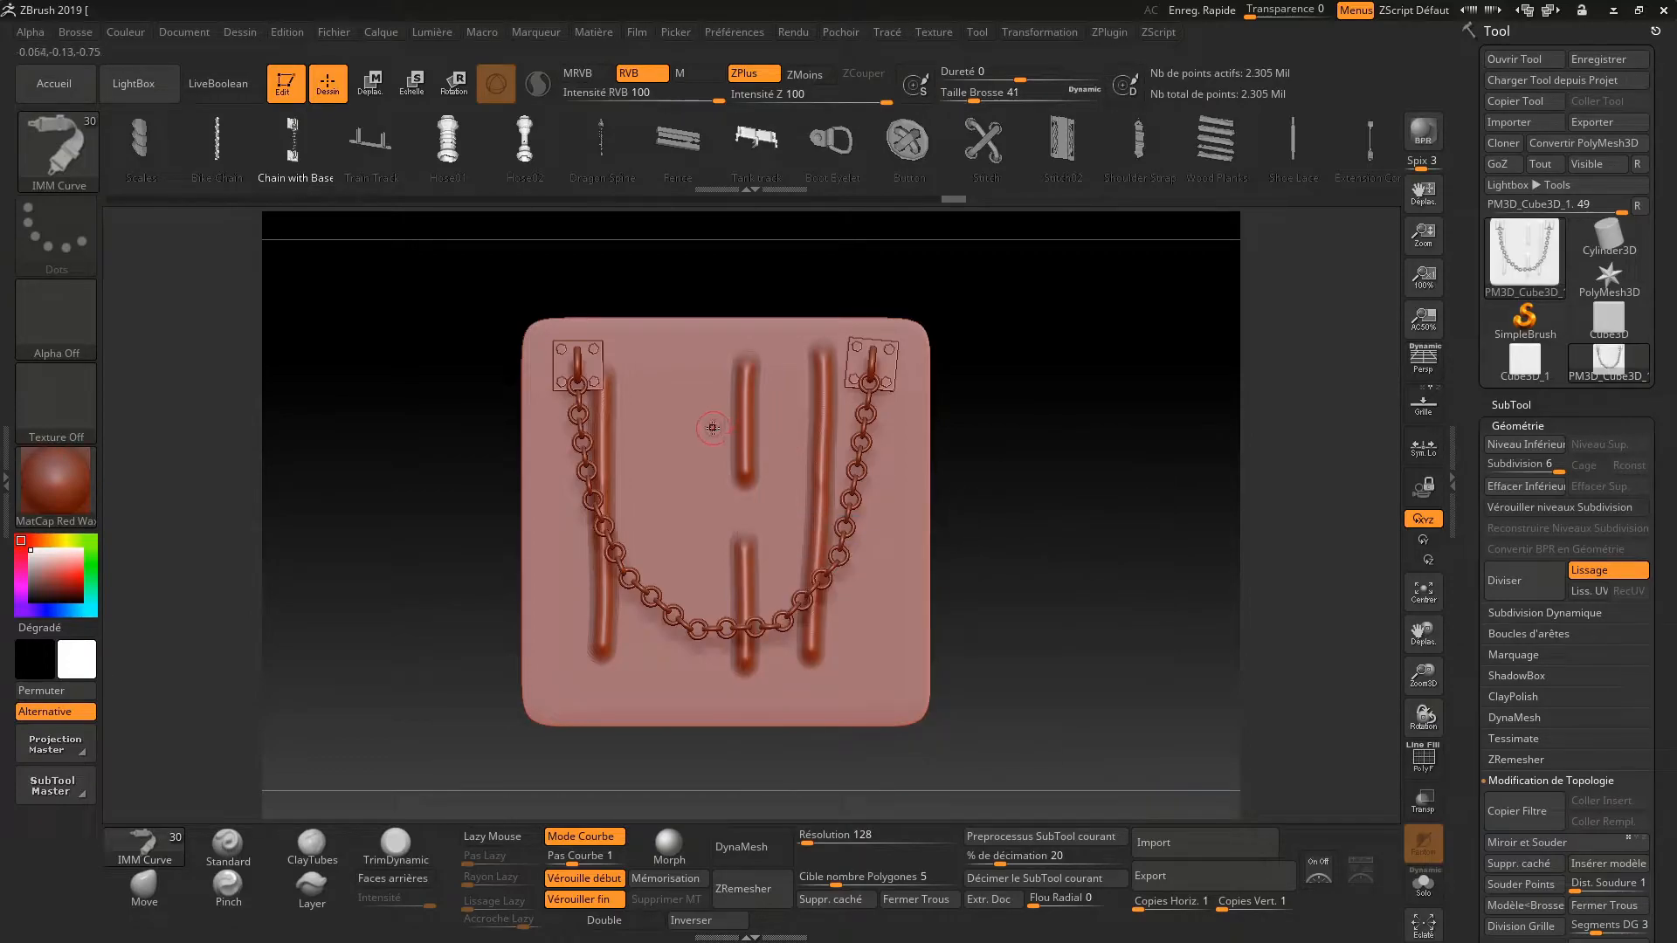
key(ctrl)
ctrl+drag(650, 377, 674, 511)
key(ctrl+z)
key(ctrl+z)
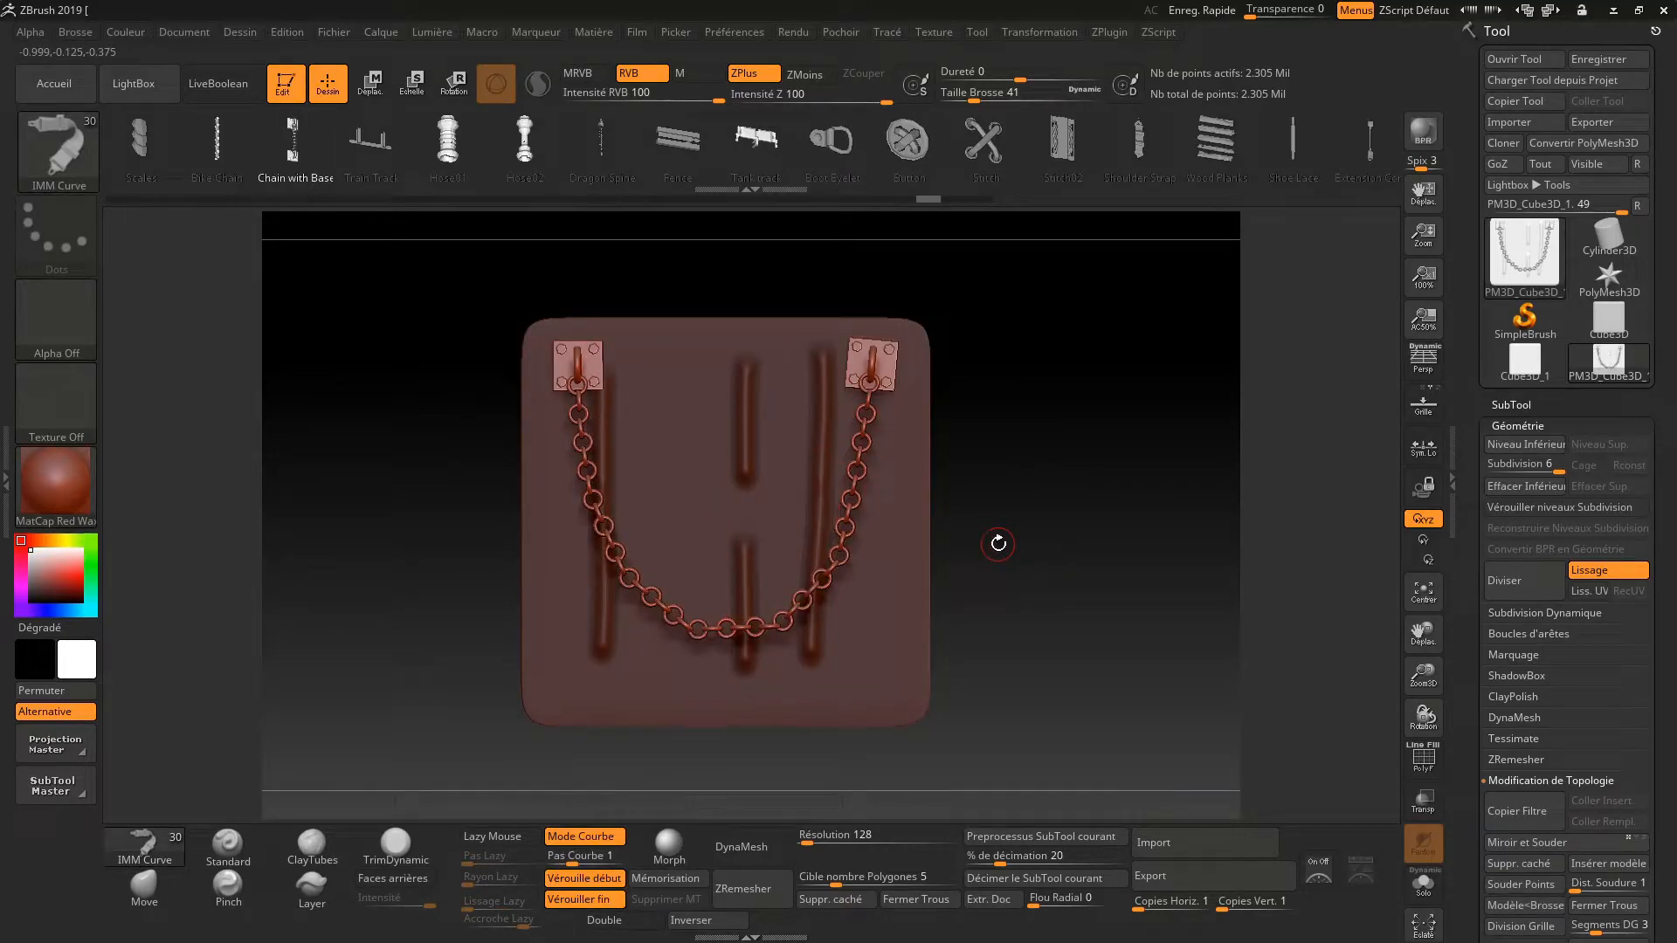
Try clearing the plate's mask, undo it, and invert the mask twice
key(ctrl)
ctrl+drag(1007, 461, 1106, 572)
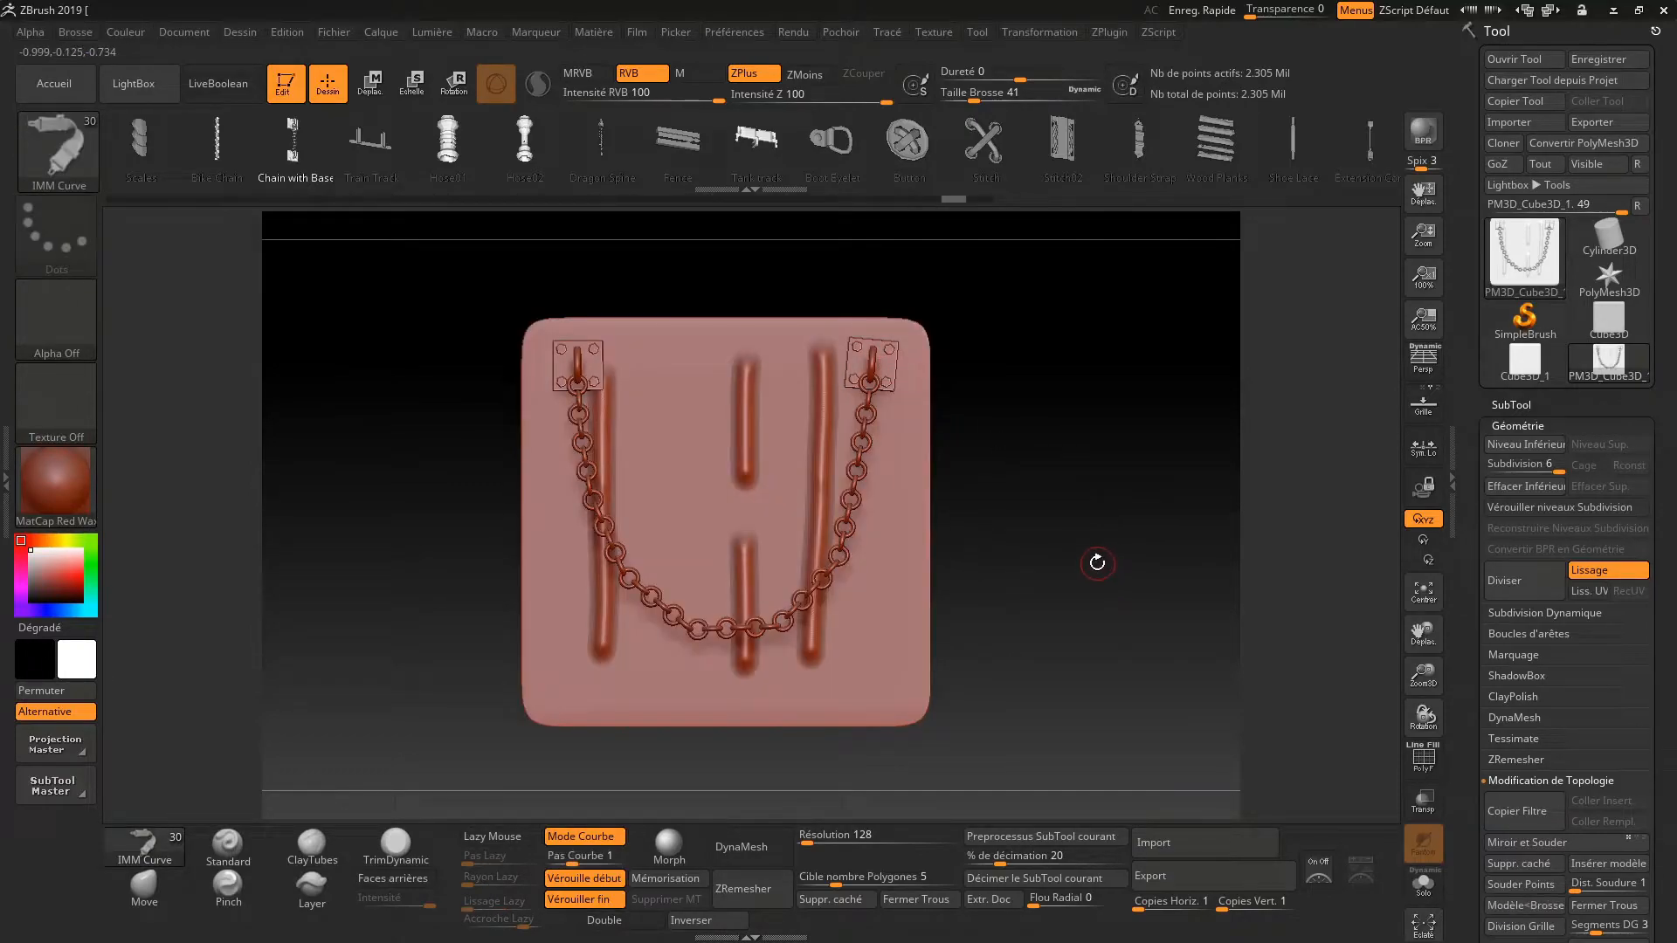
key(ctrl+z)
ctrl+click(1040, 497)
ctrl+click(1040, 497)
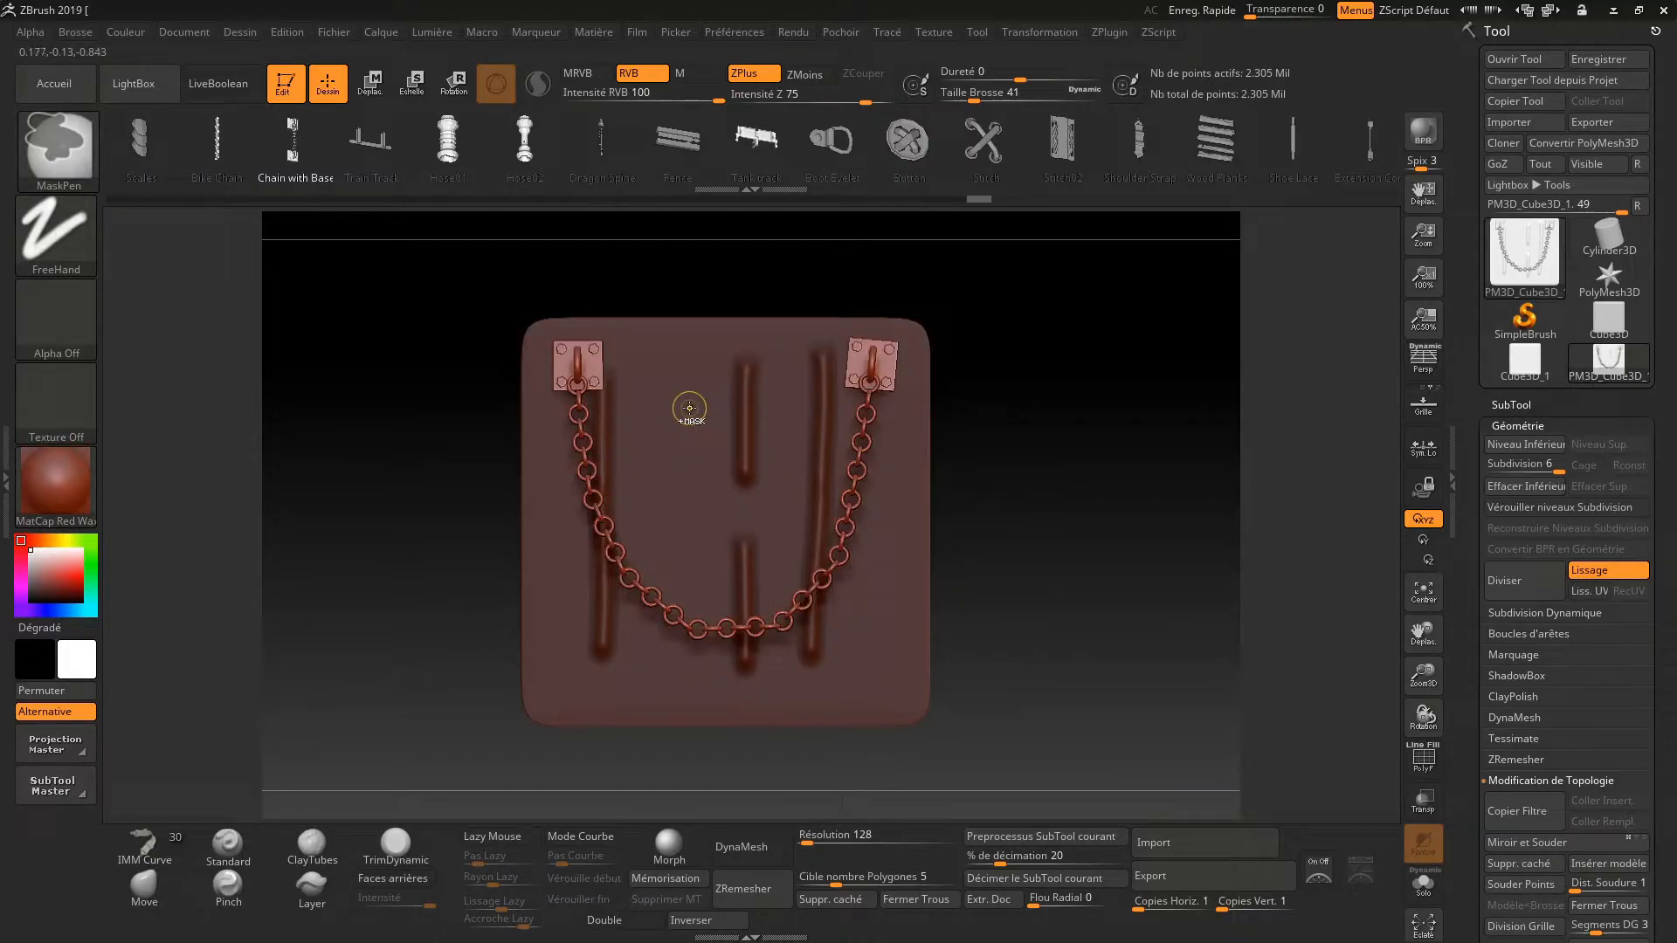
Erase a wavy stroke from the plate's mask, mask a band across its middle, and clear the whole mask
mouse_move(668, 388)
ctrl+mouse_down()
mouse_move(662, 437)
mouse_move(715, 546)
ctrl+mouse_up()
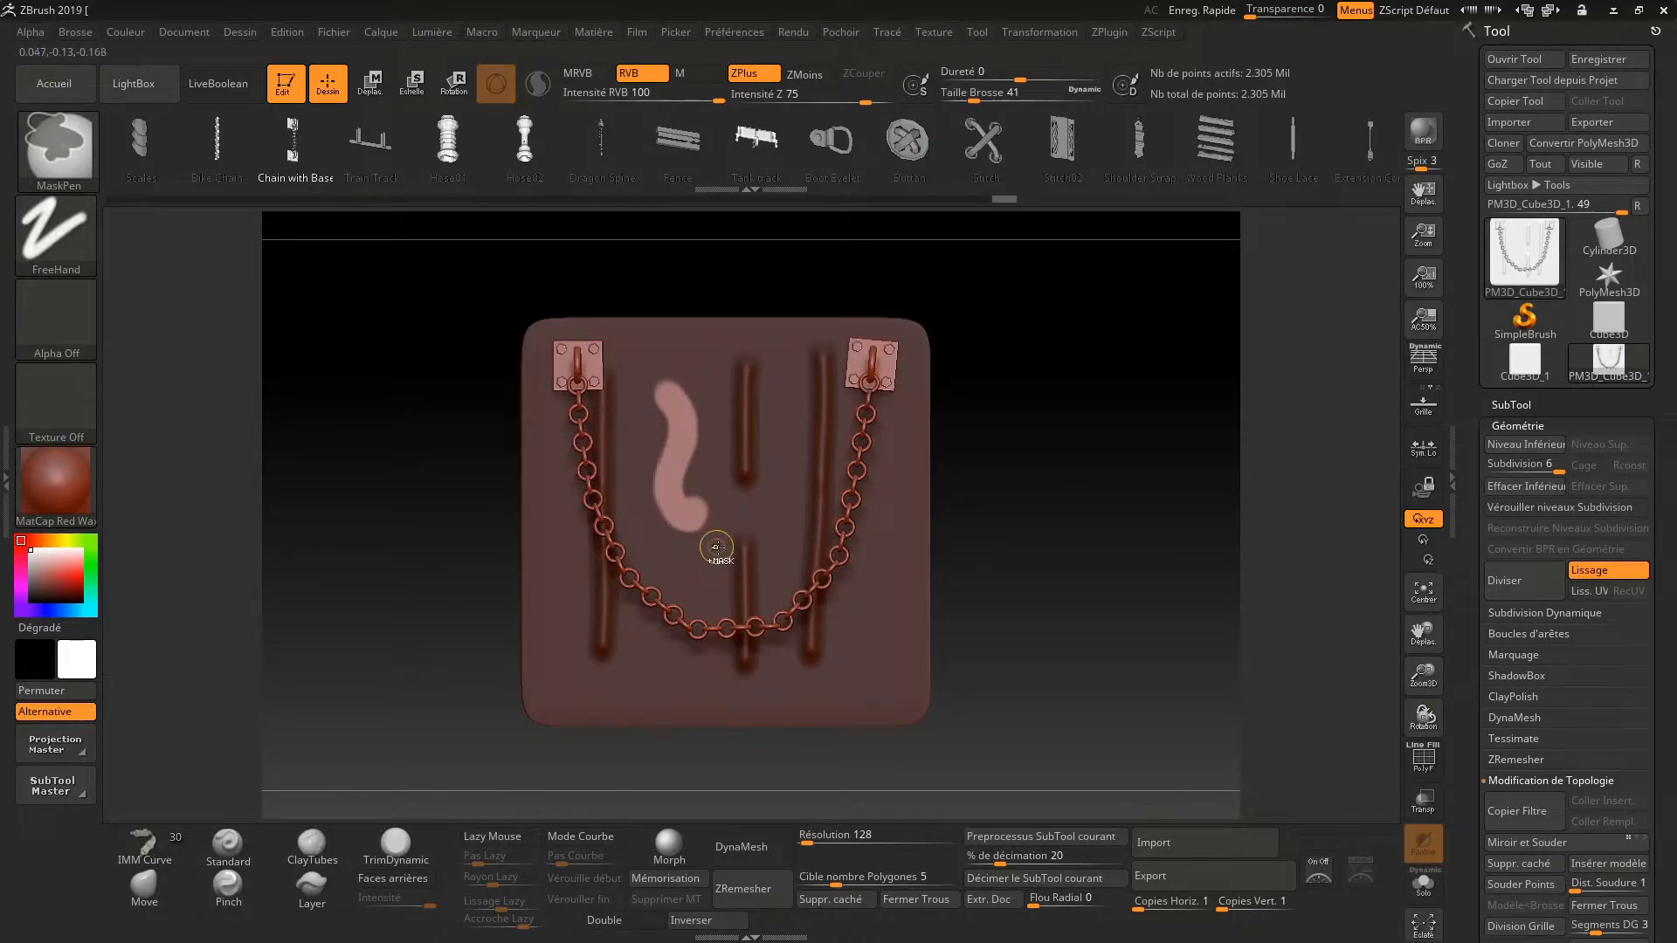
ctrl+drag(726, 452, 615, 474)
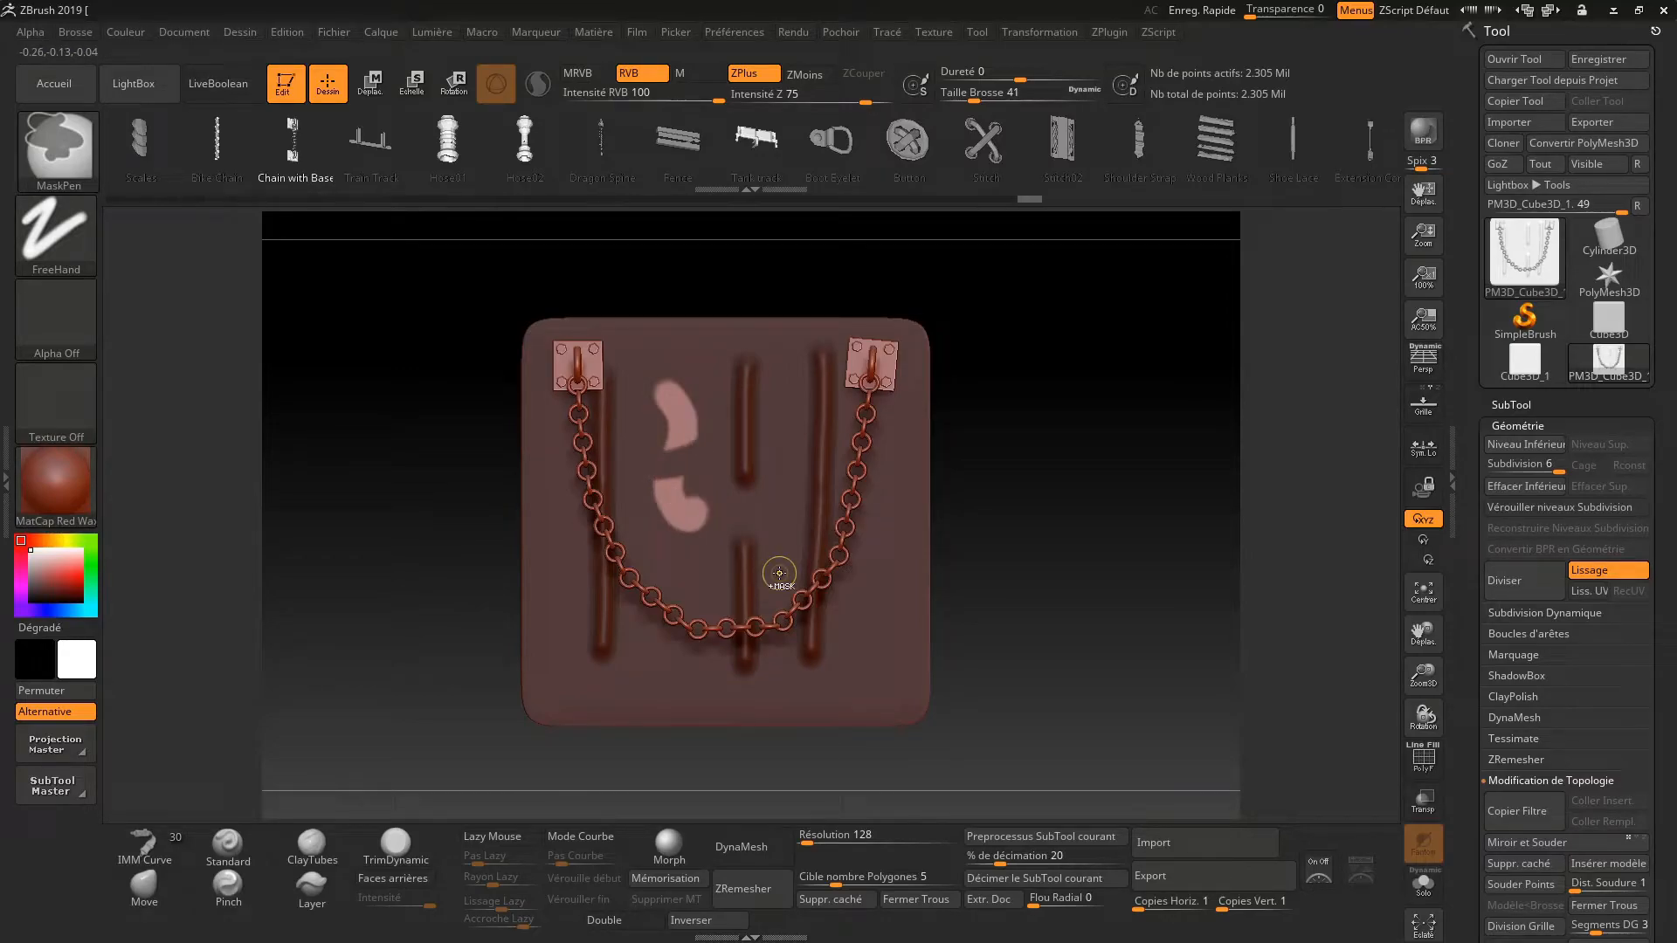
ctrl+click(1011, 496)
ctrl+drag(1012, 456, 1084, 535)
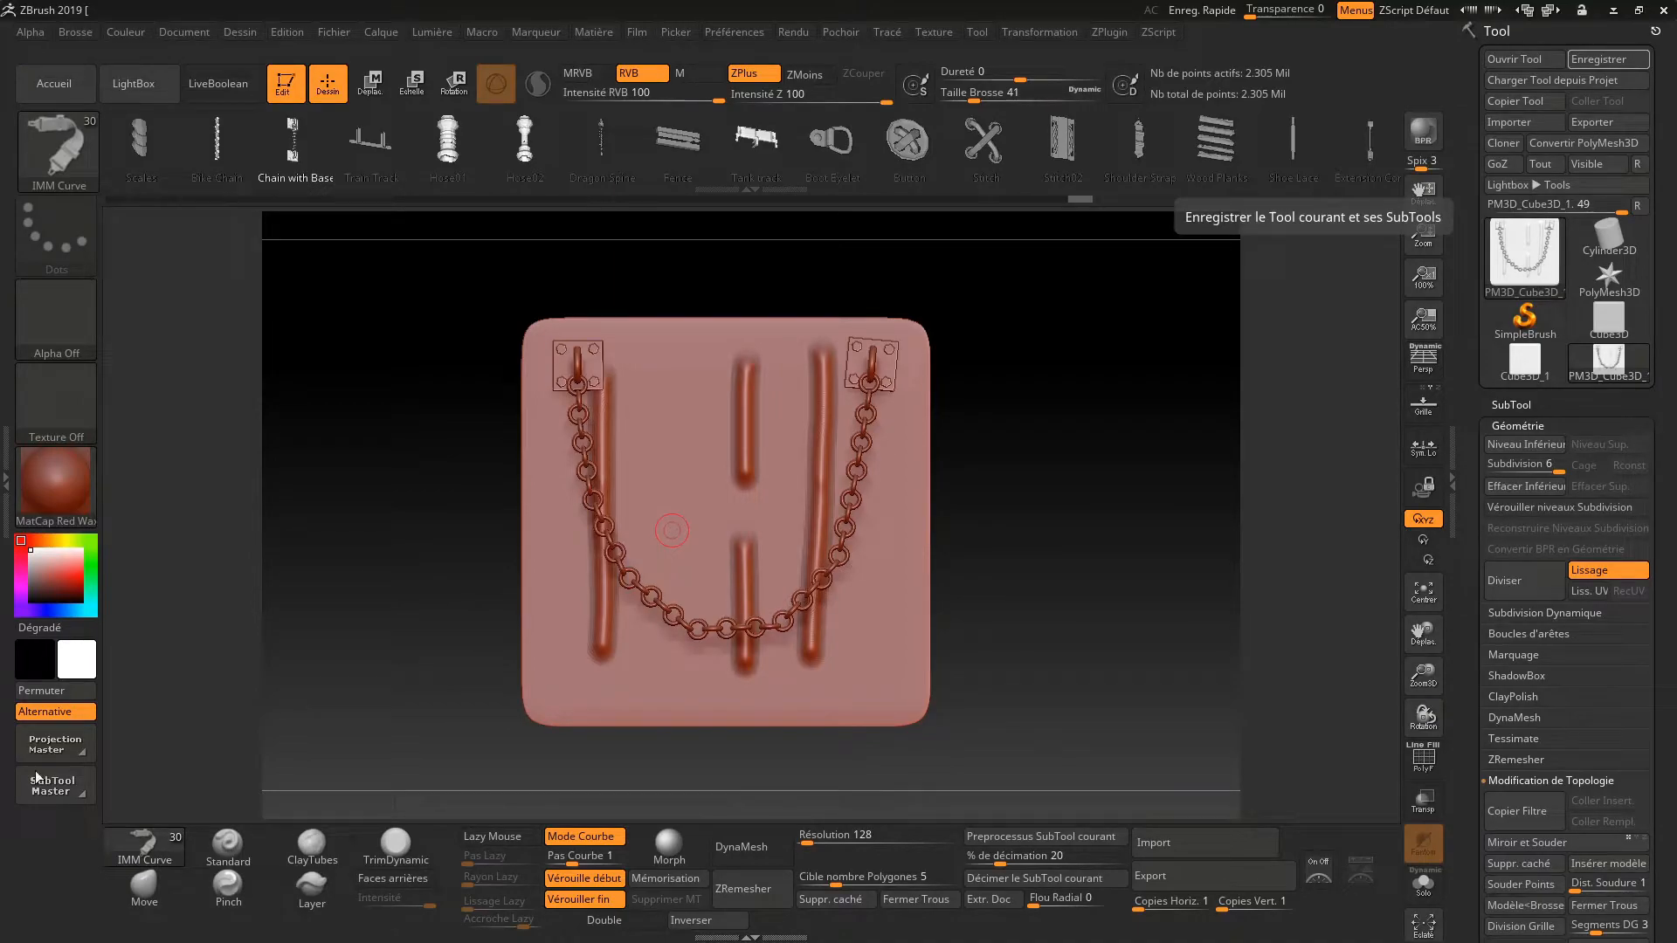
Reinitialize ZBrush, discarding all custom tools and document data
click(747, 30)
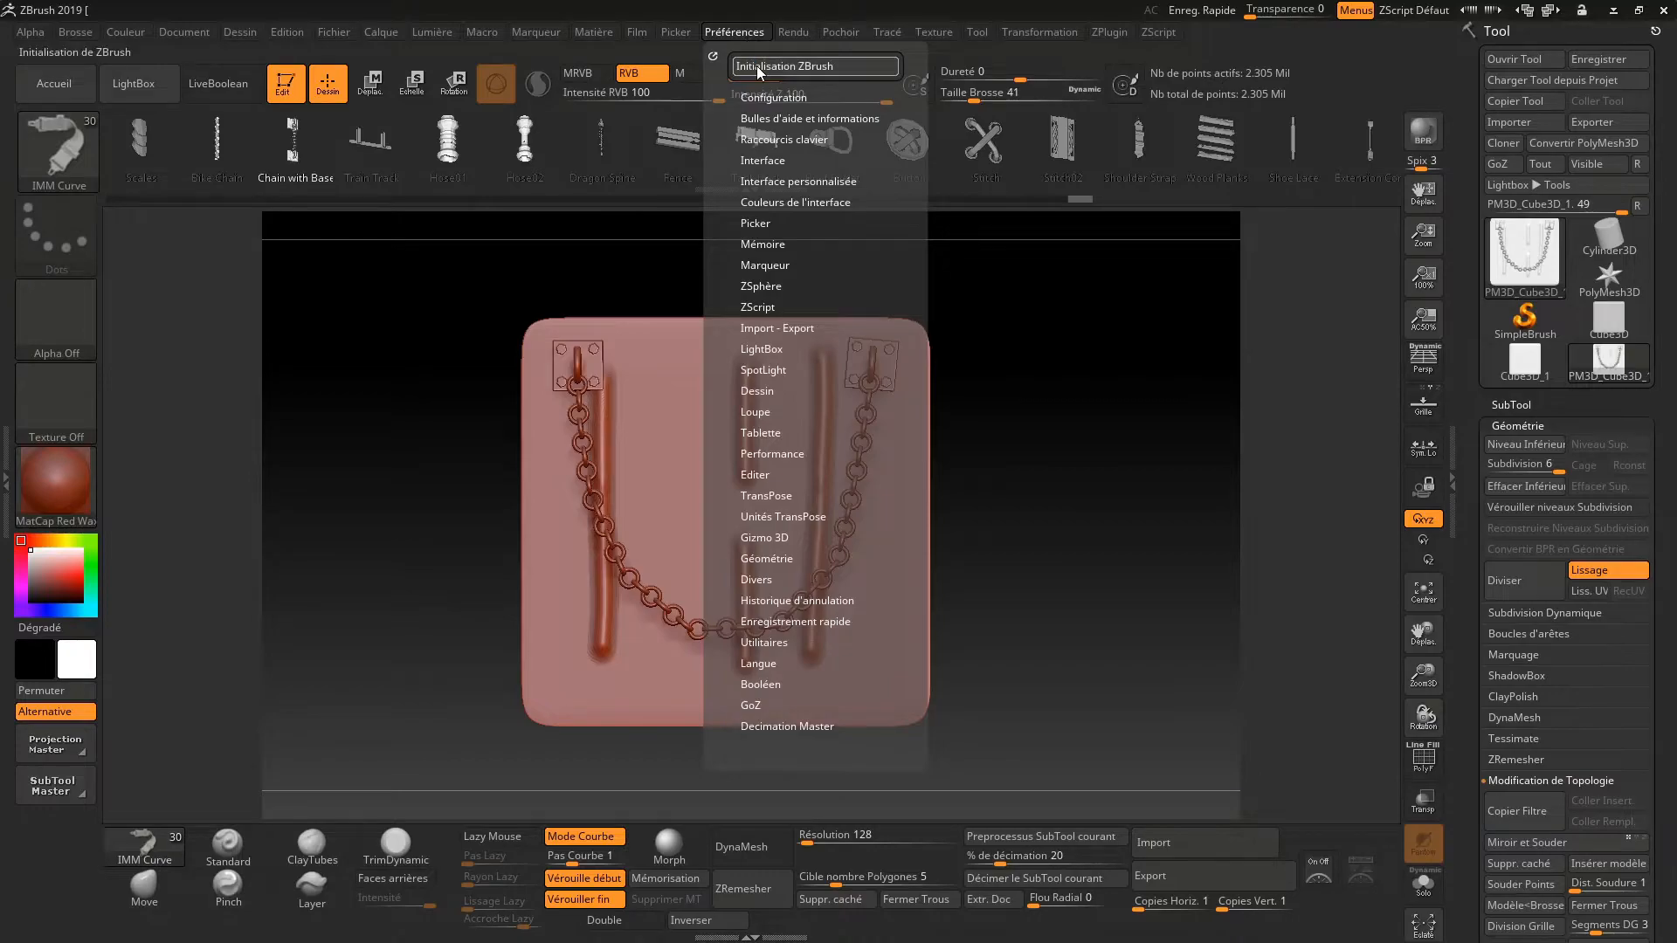
click(759, 70)
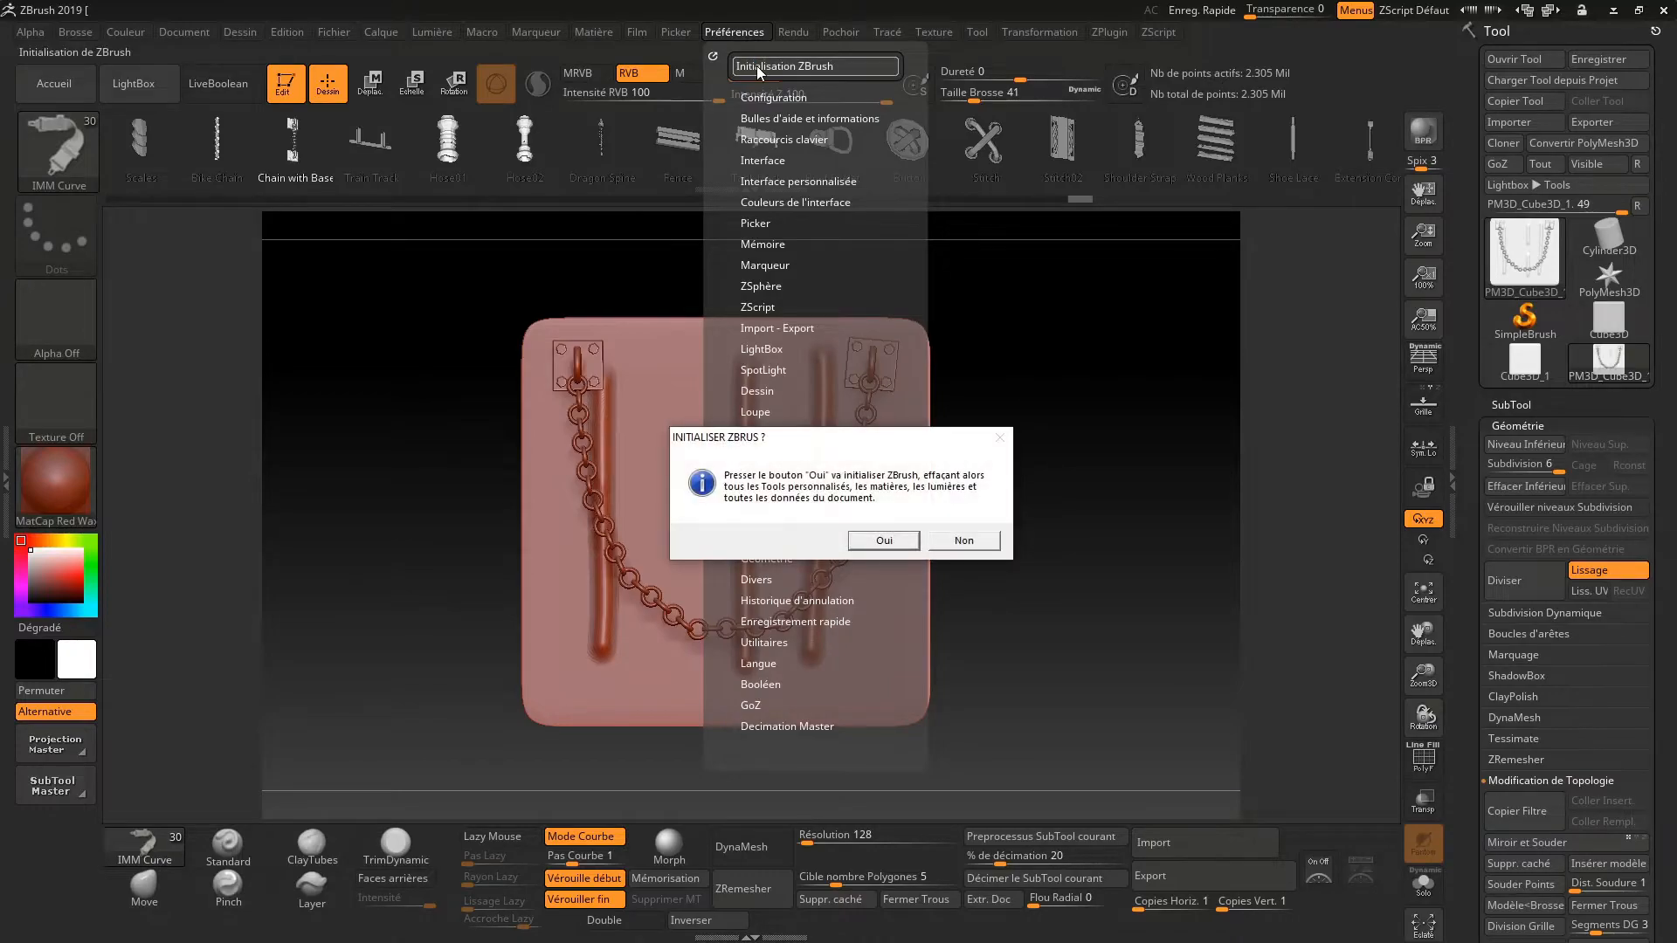
click(884, 541)
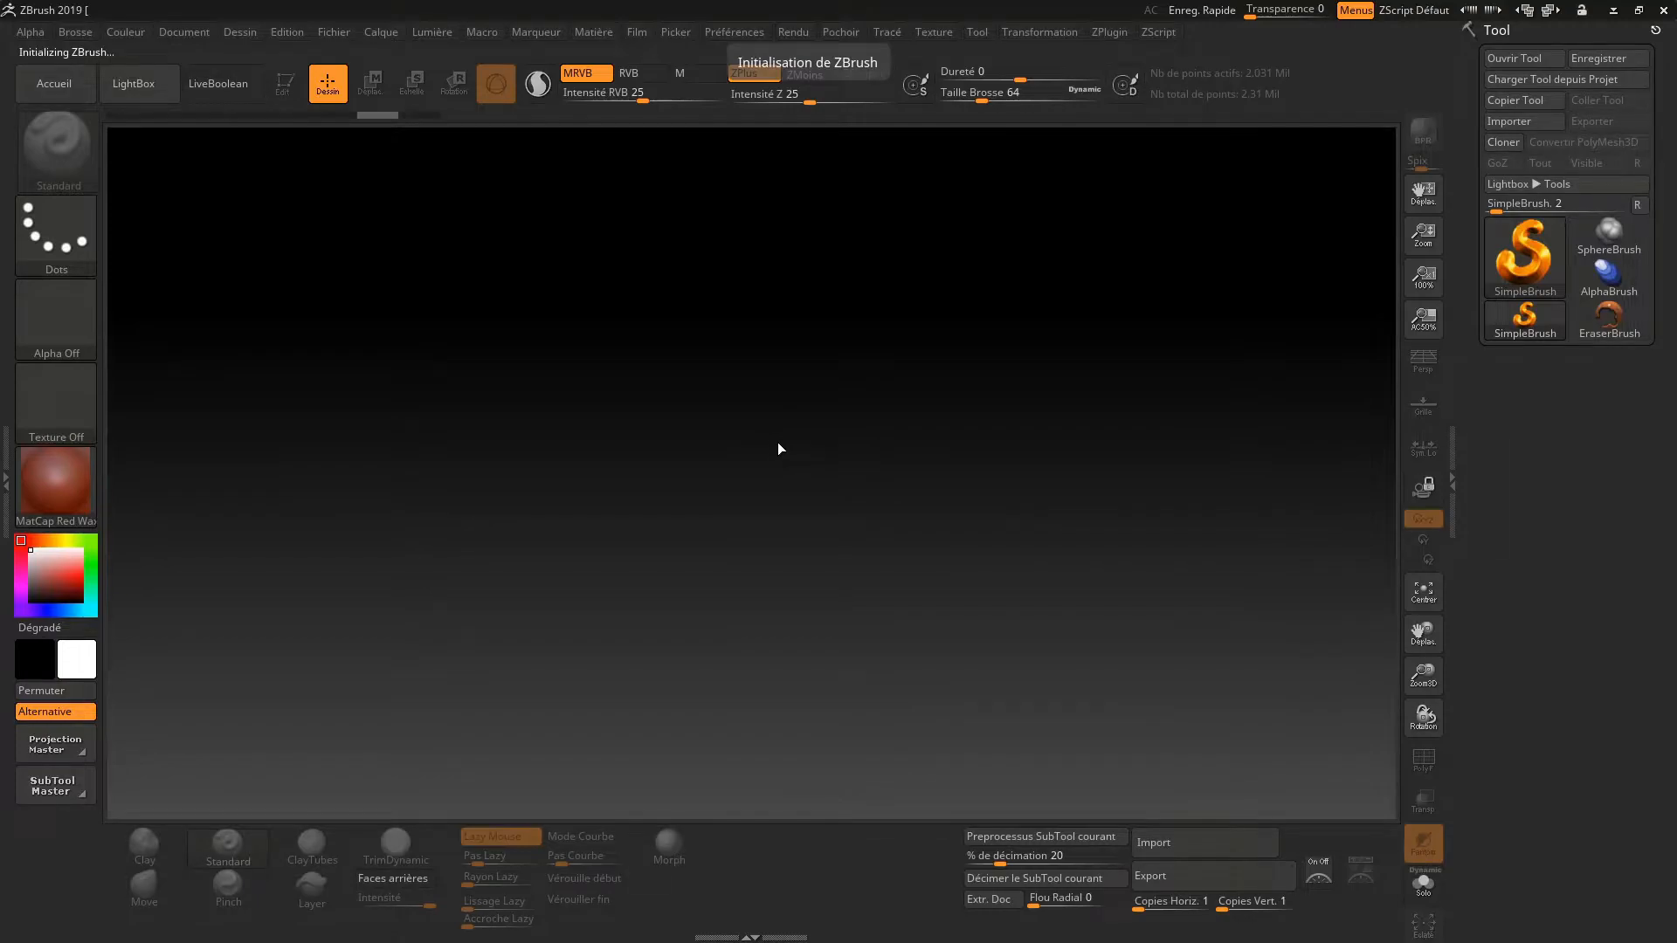
Draw a Cube3D mesh in the middle of the canvas and enter Edit mode
click(1539, 242)
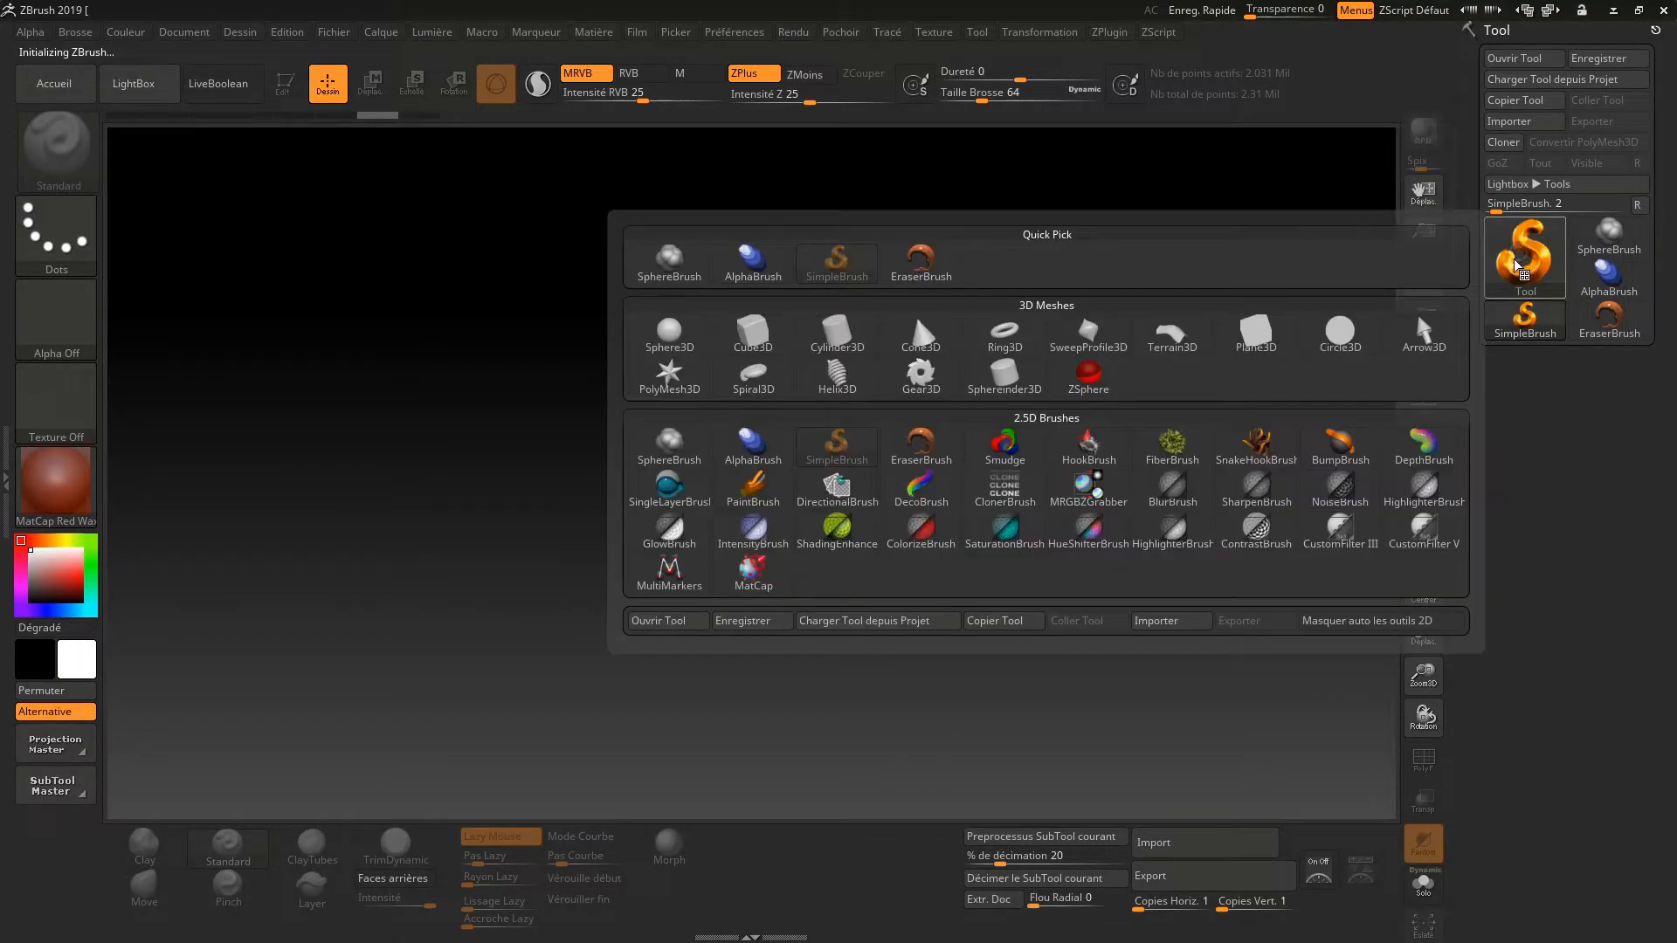
click(752, 338)
drag(749, 438, 718, 631)
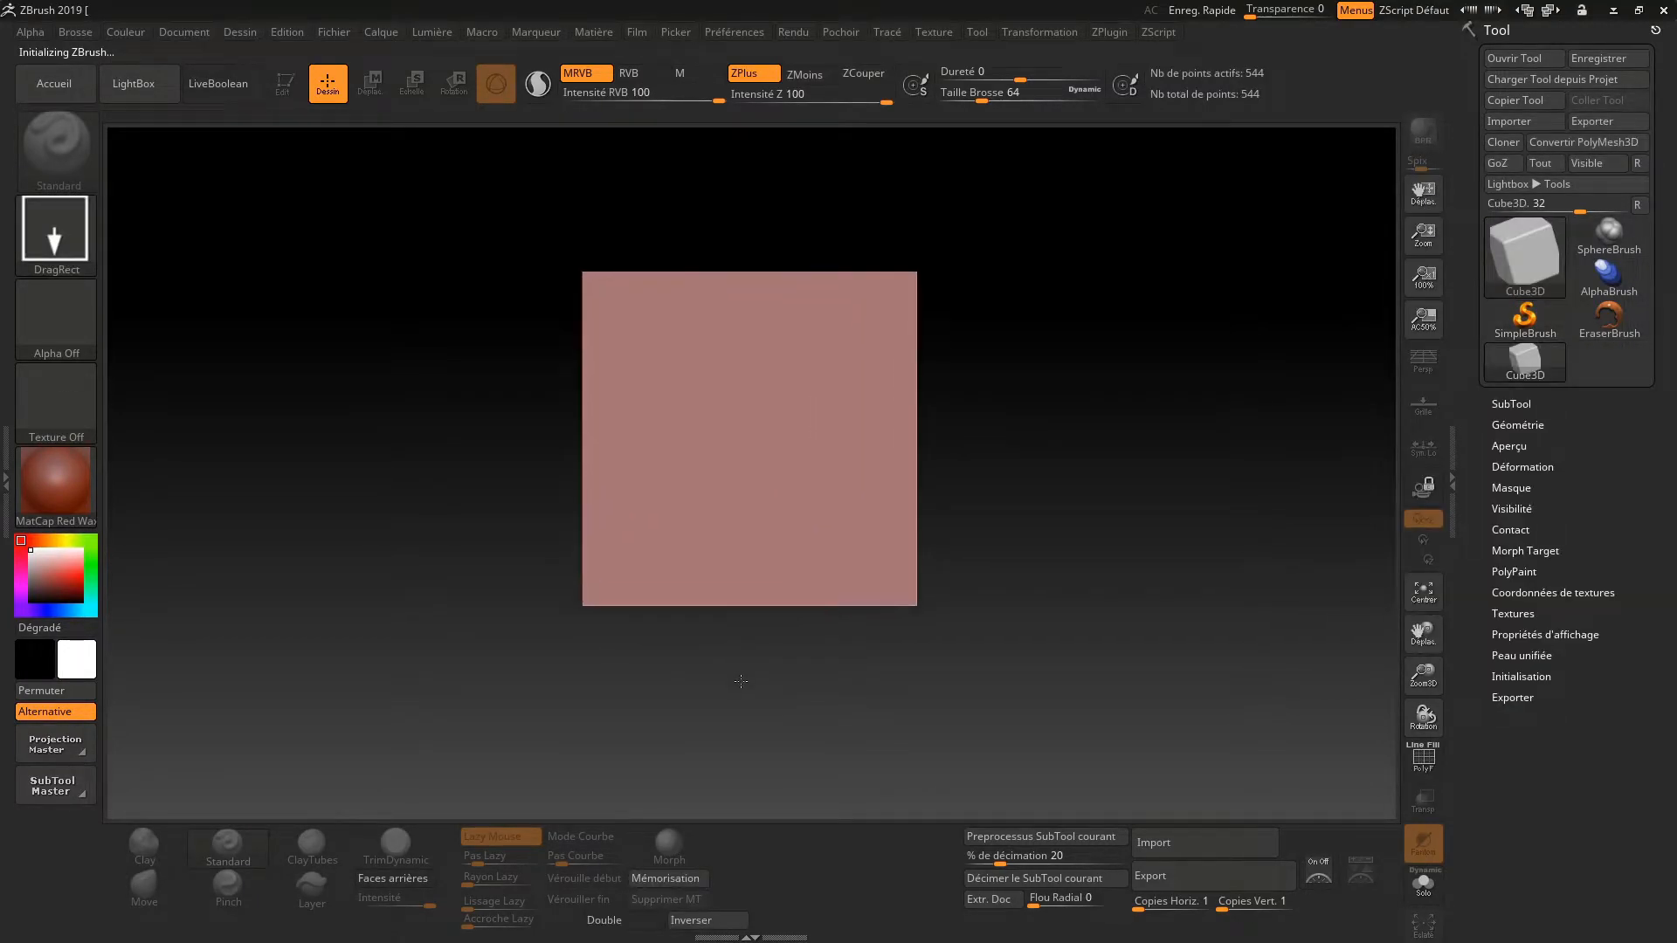
click(282, 83)
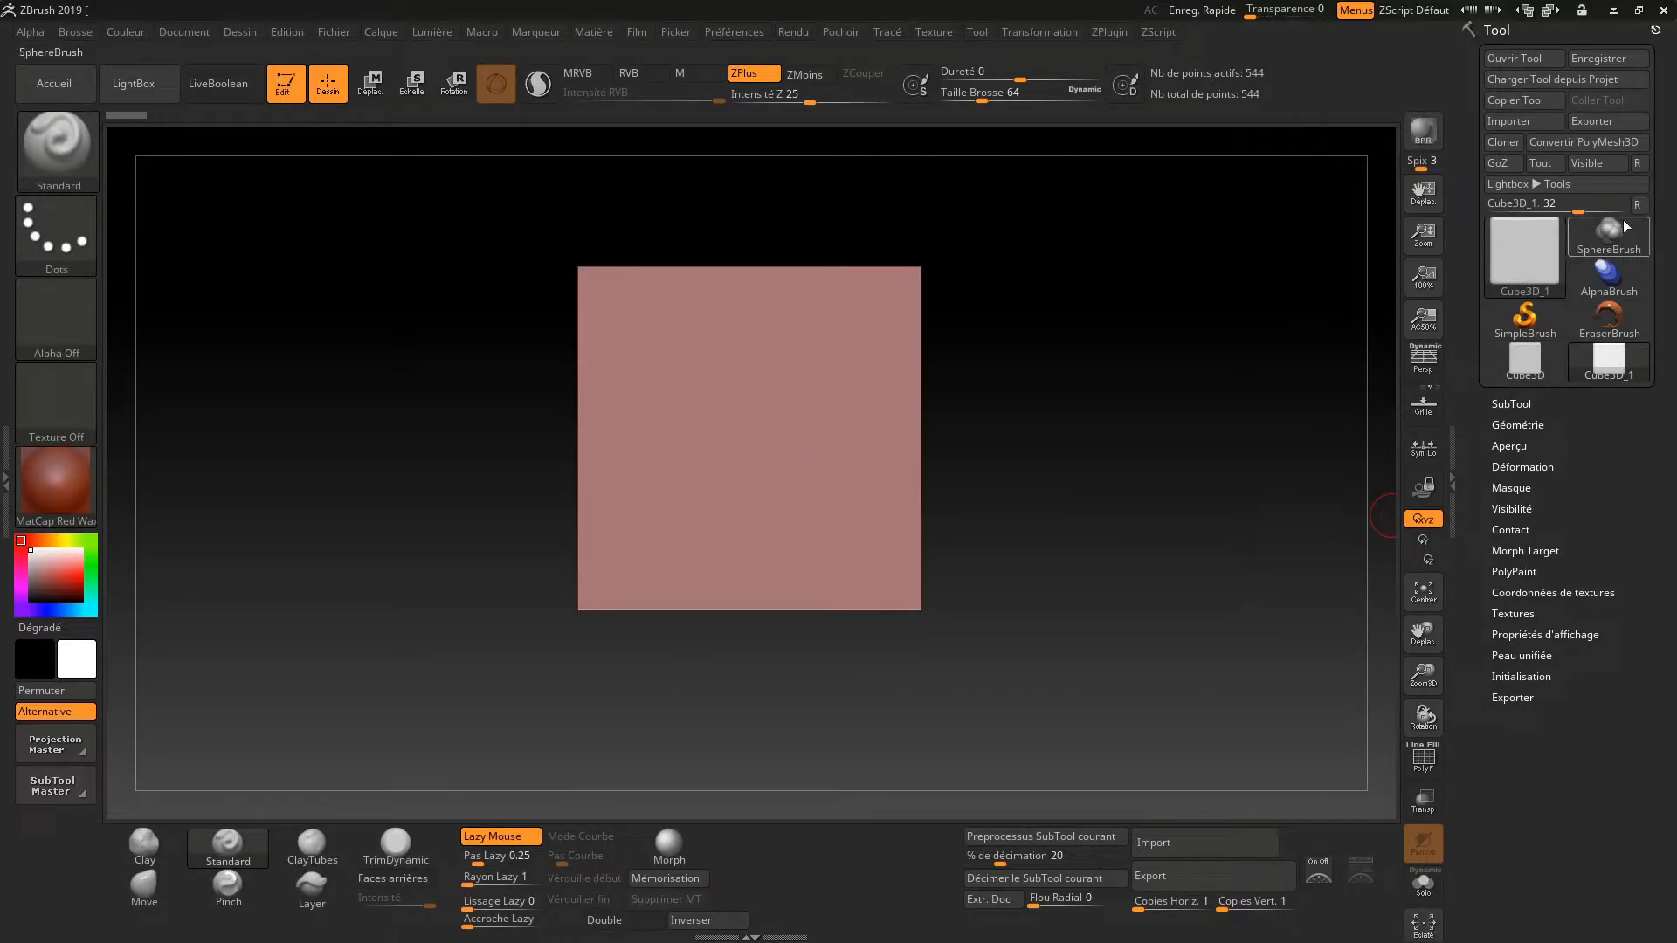
Convert the cube to a PolyMesh3D and divide it up to subdivision level 7
click(1575, 143)
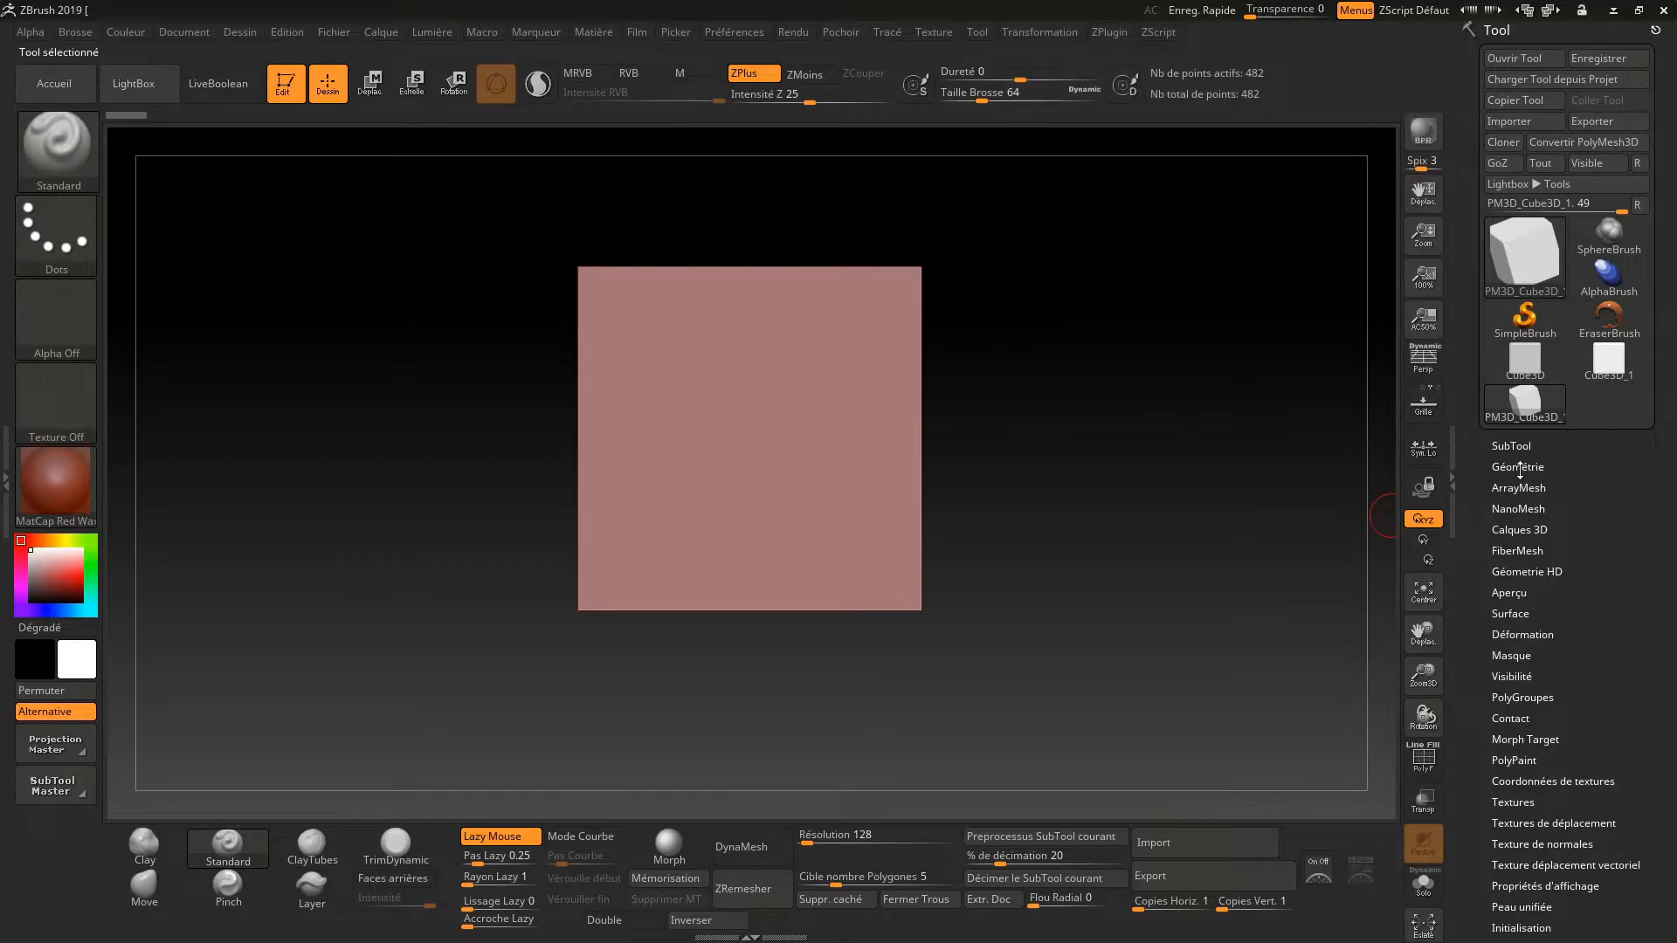
click(1520, 468)
click(1527, 621)
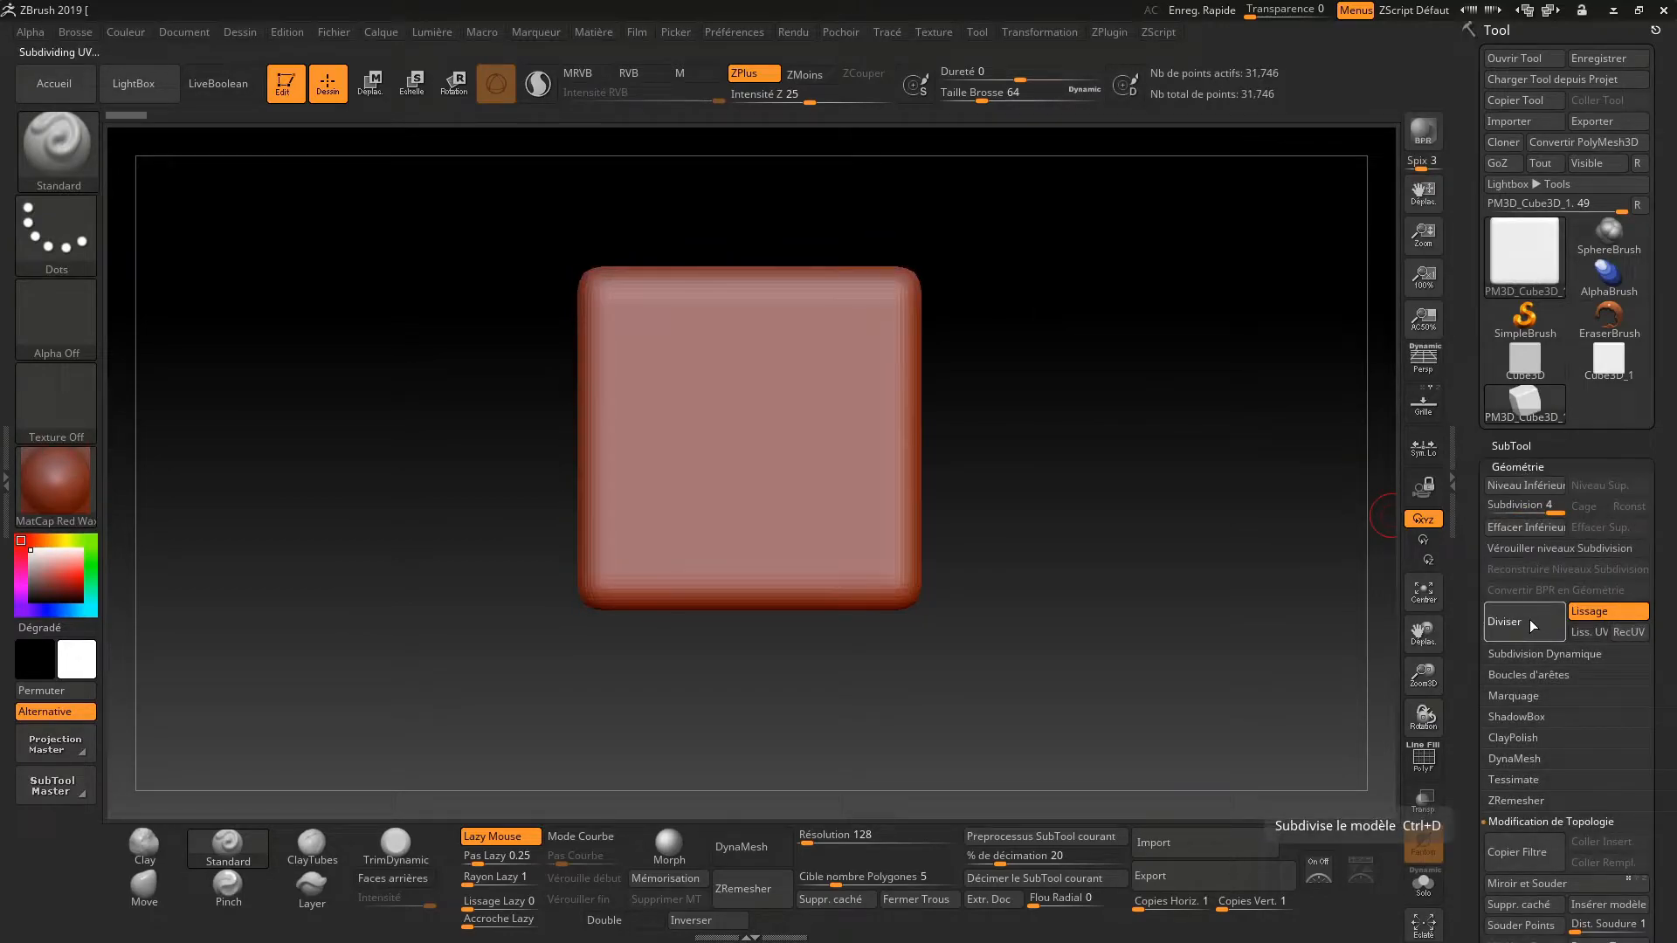
click(1528, 622)
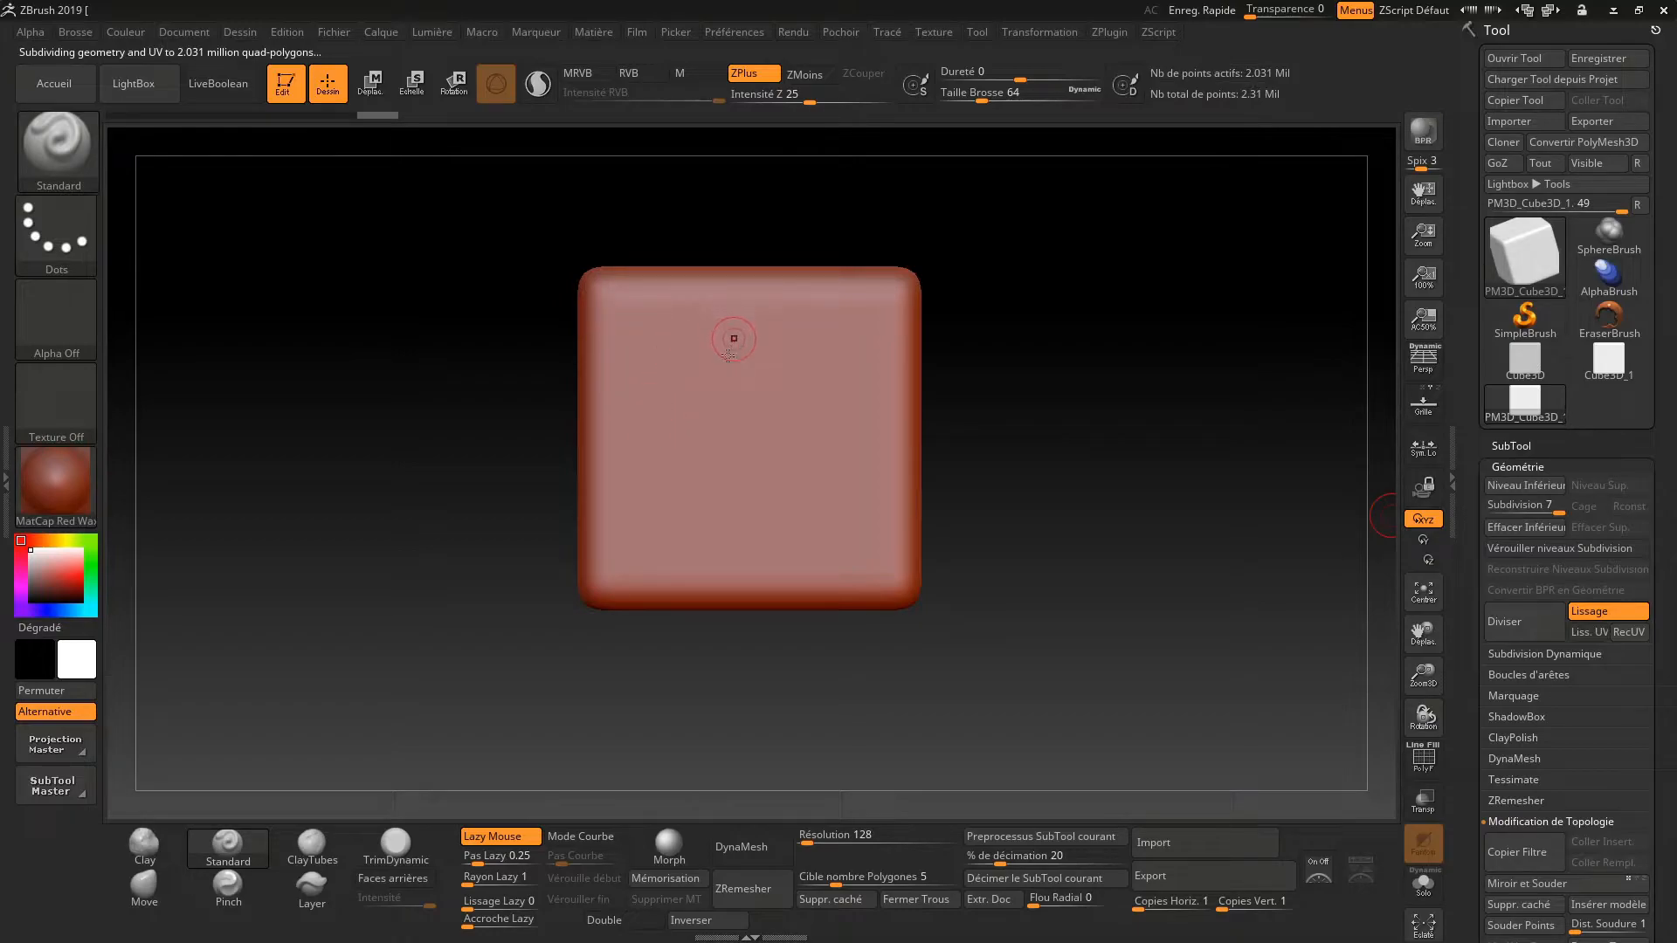
Set the Lazy Step to 0.0262 and the Lazy Radius to 86, and sculpt a straight vertical ridge down the cube's front face
drag(474, 862, 512, 884)
drag(733, 300, 734, 638)
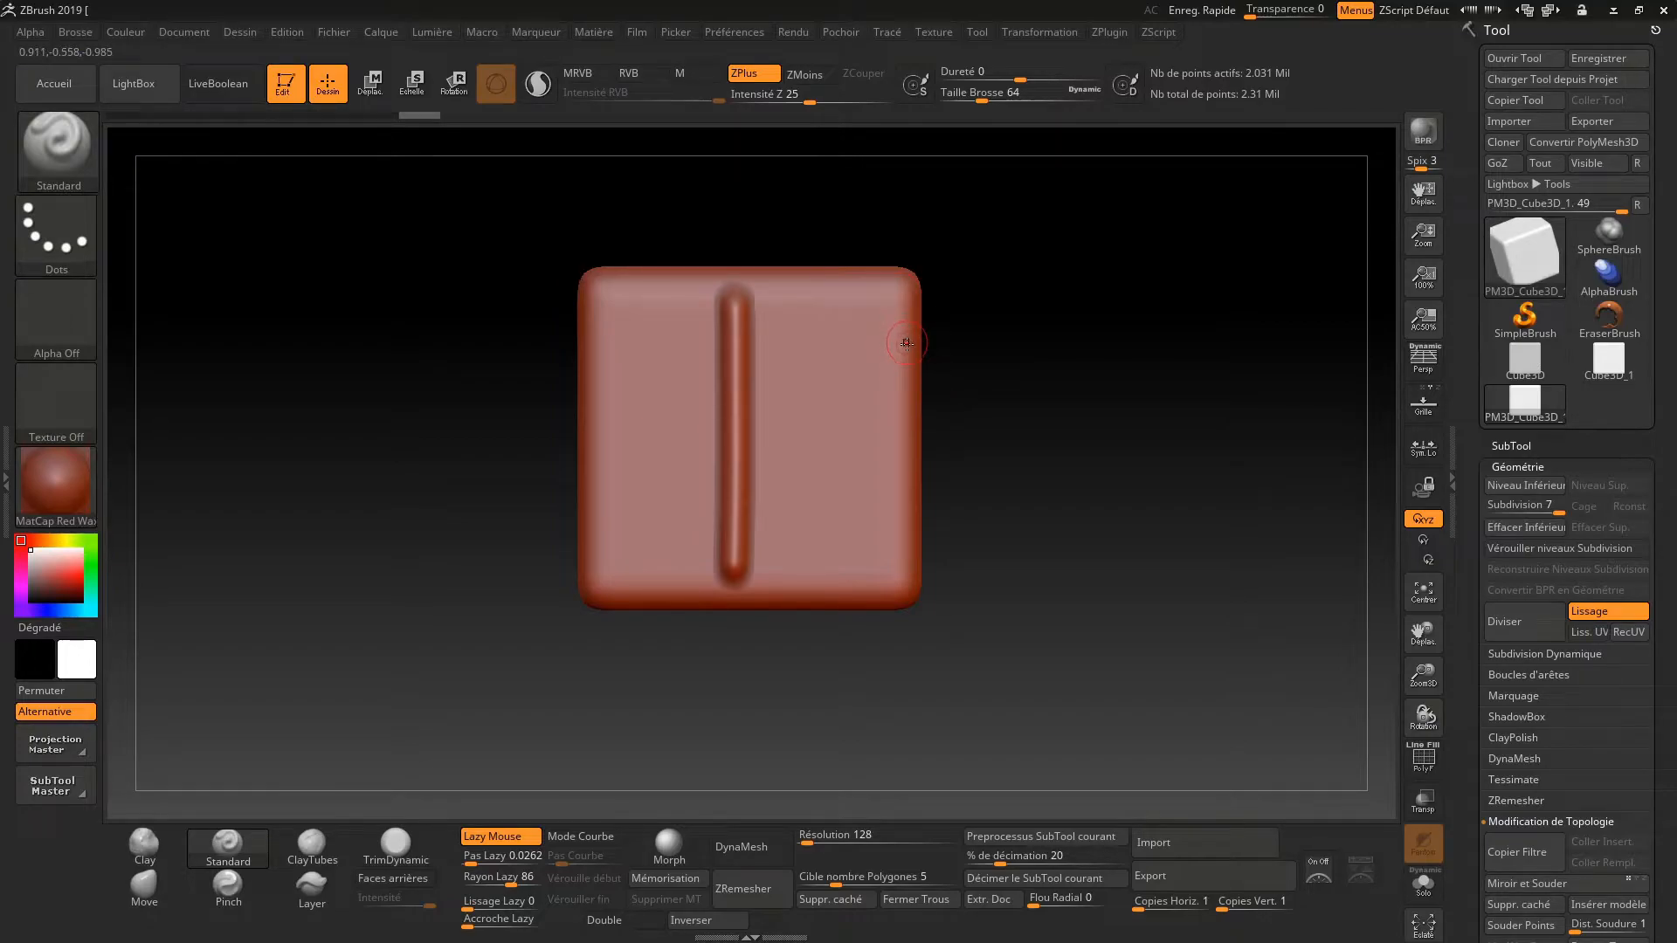
Store a morph target of the cube with its vertical ridge
click(661, 879)
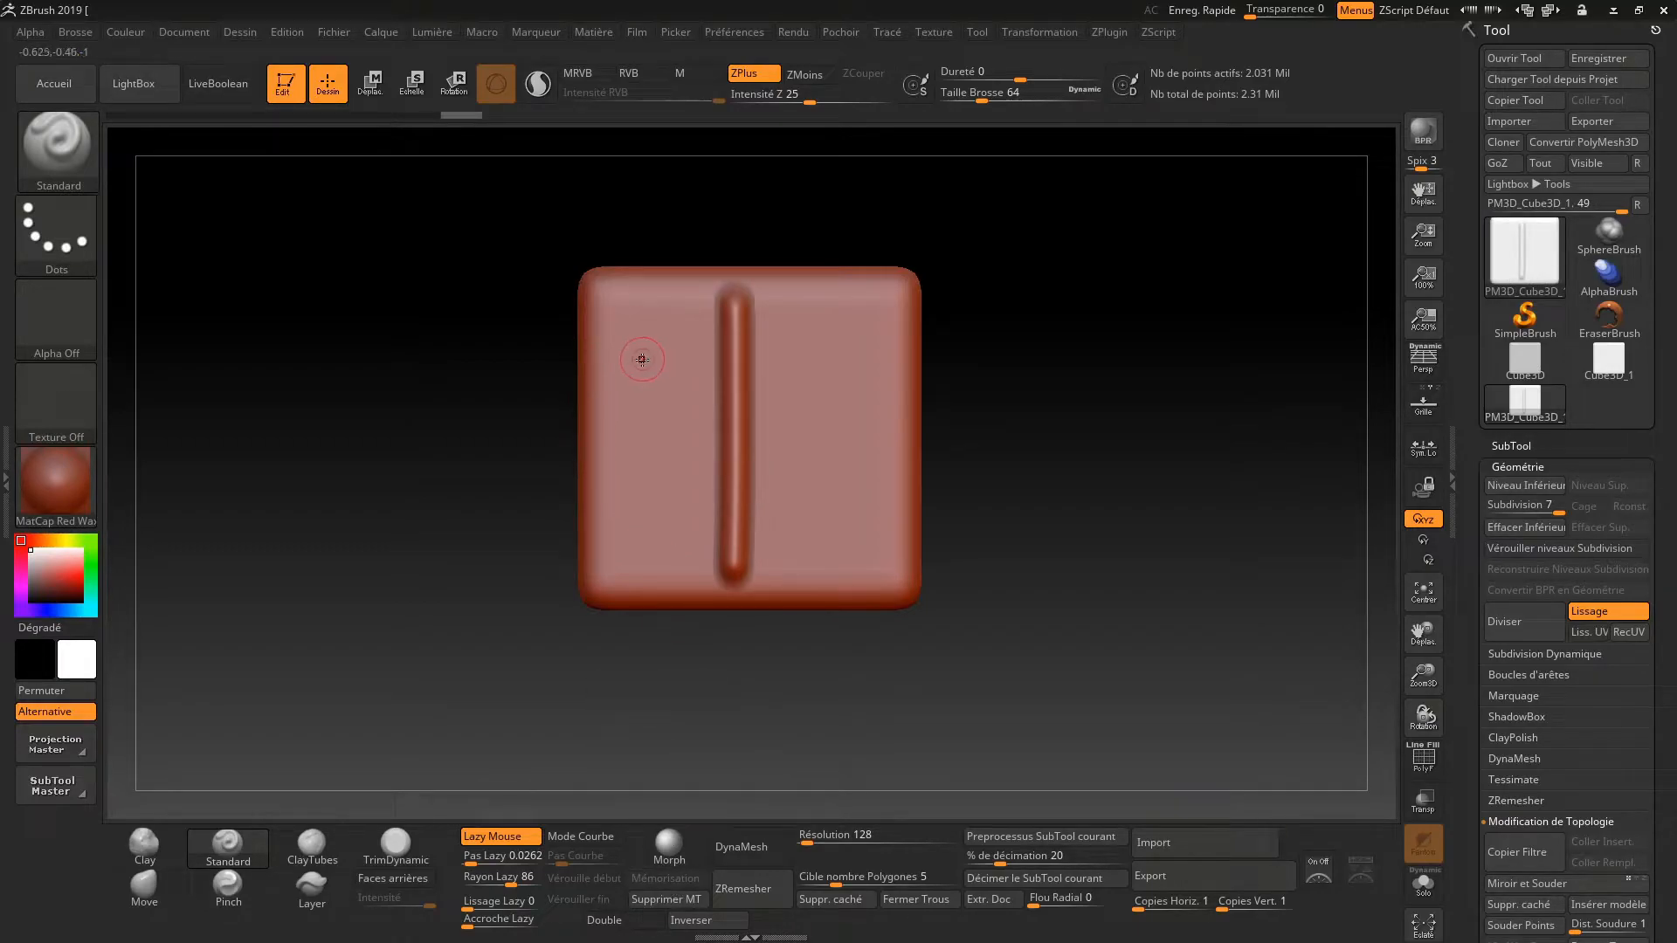
Sculpt four roughly parallel diagonal ridges across the vertical ridge on the cube's front face
drag(624, 368, 860, 307)
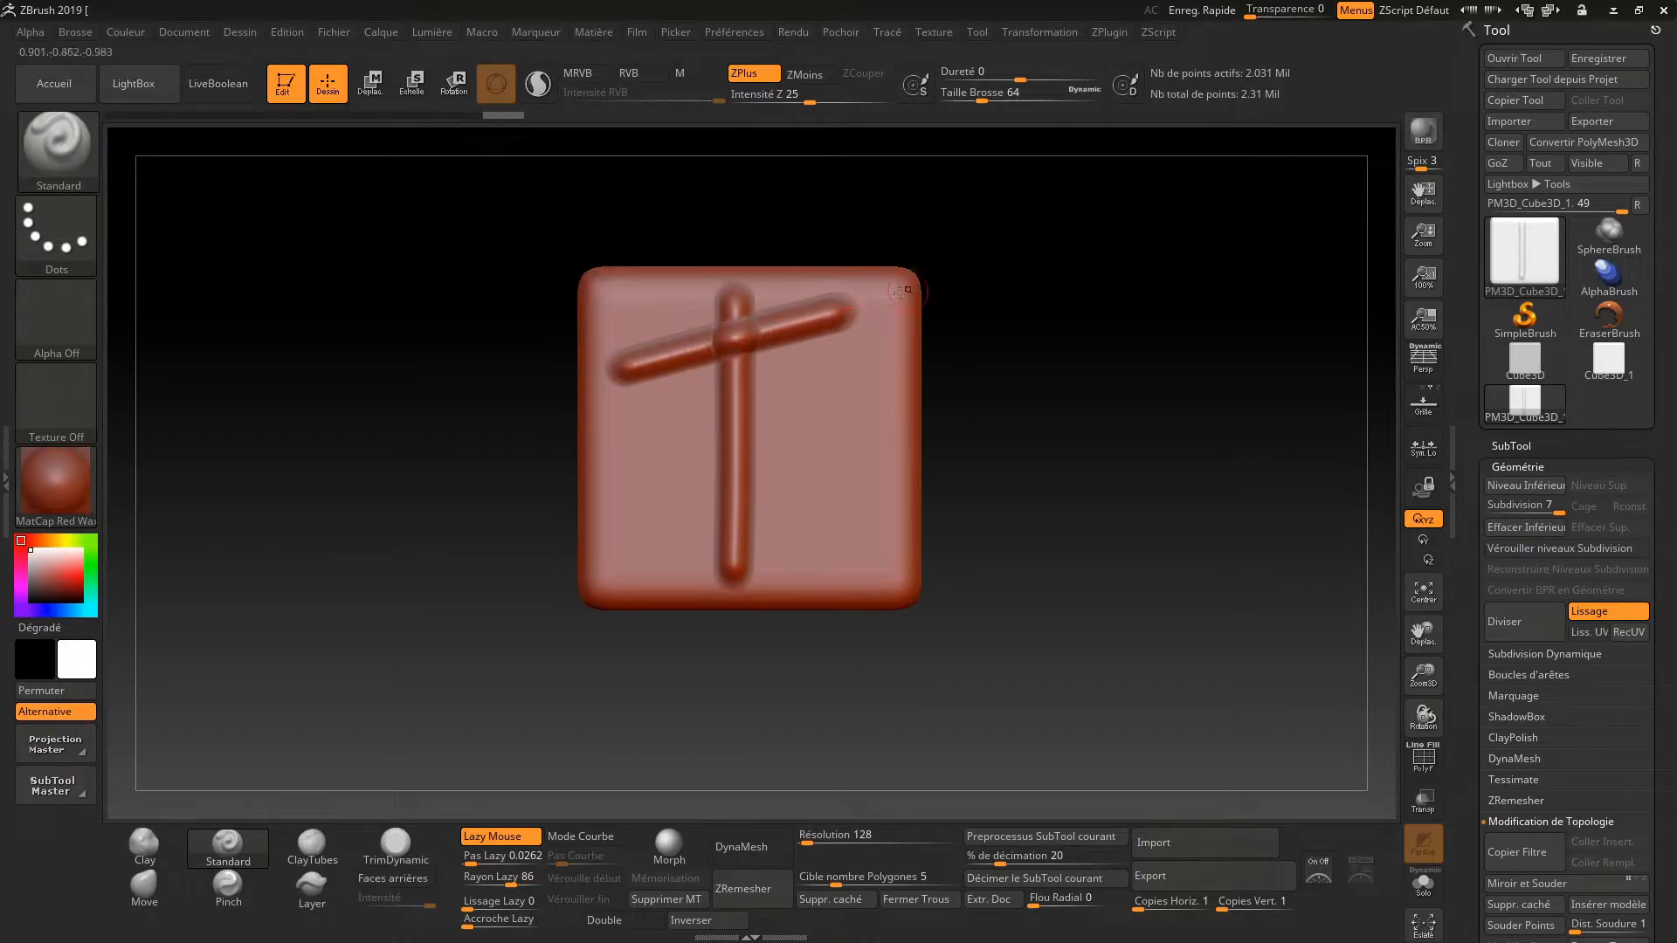
drag(692, 420, 877, 372)
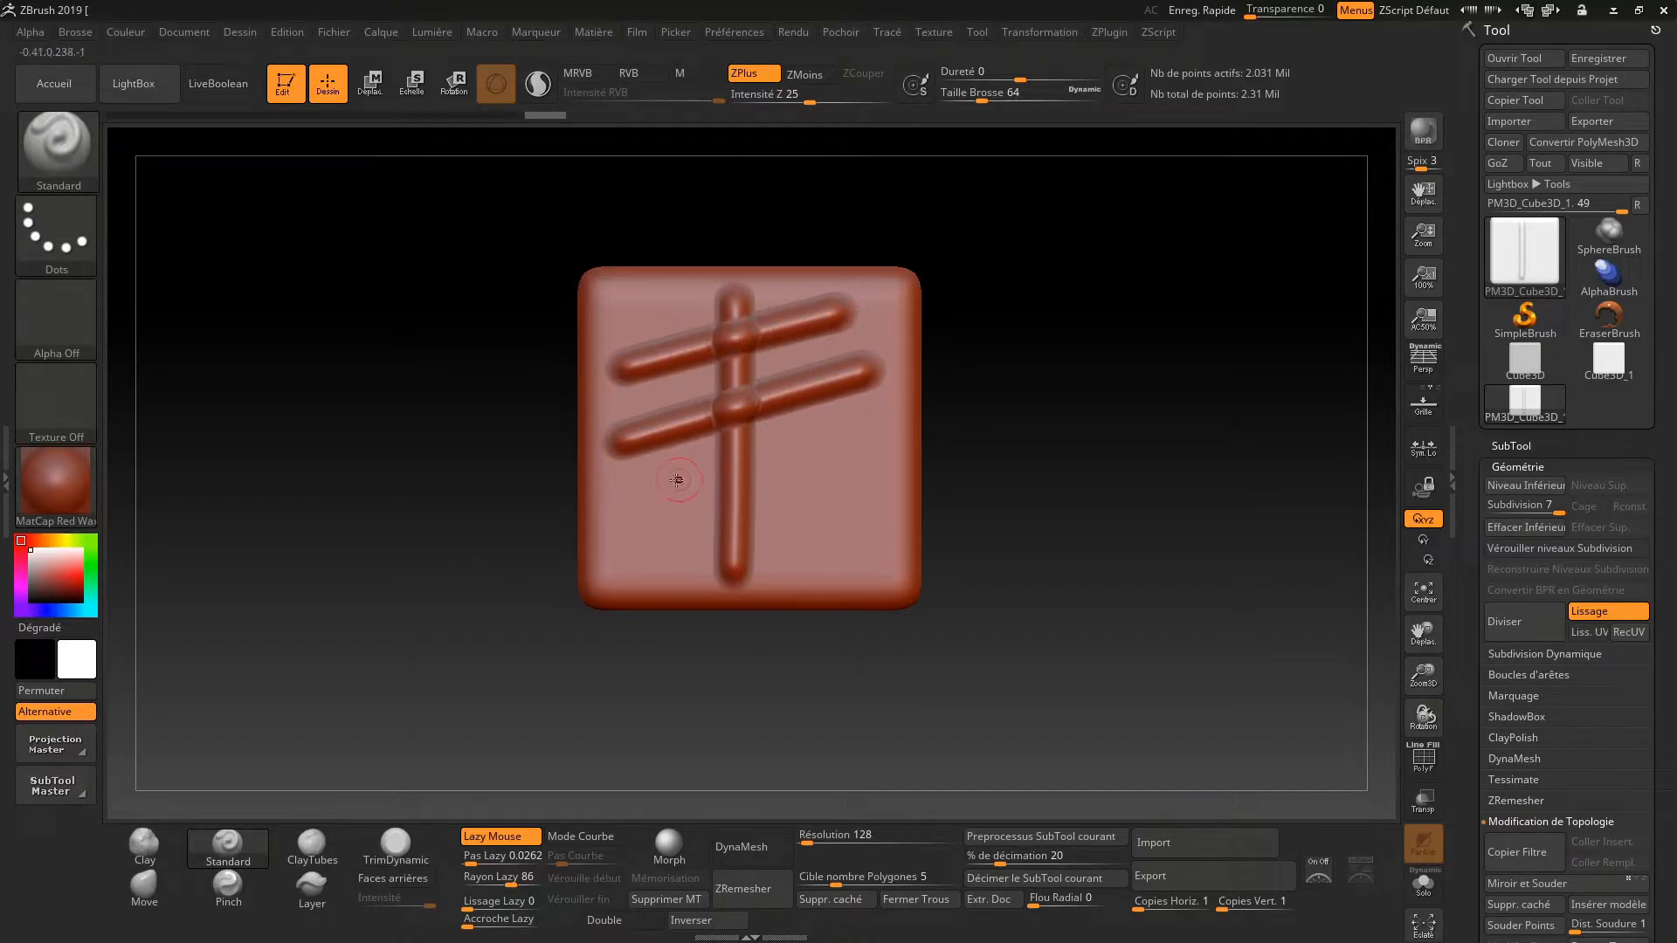
drag(616, 502, 901, 409)
drag(630, 552, 922, 469)
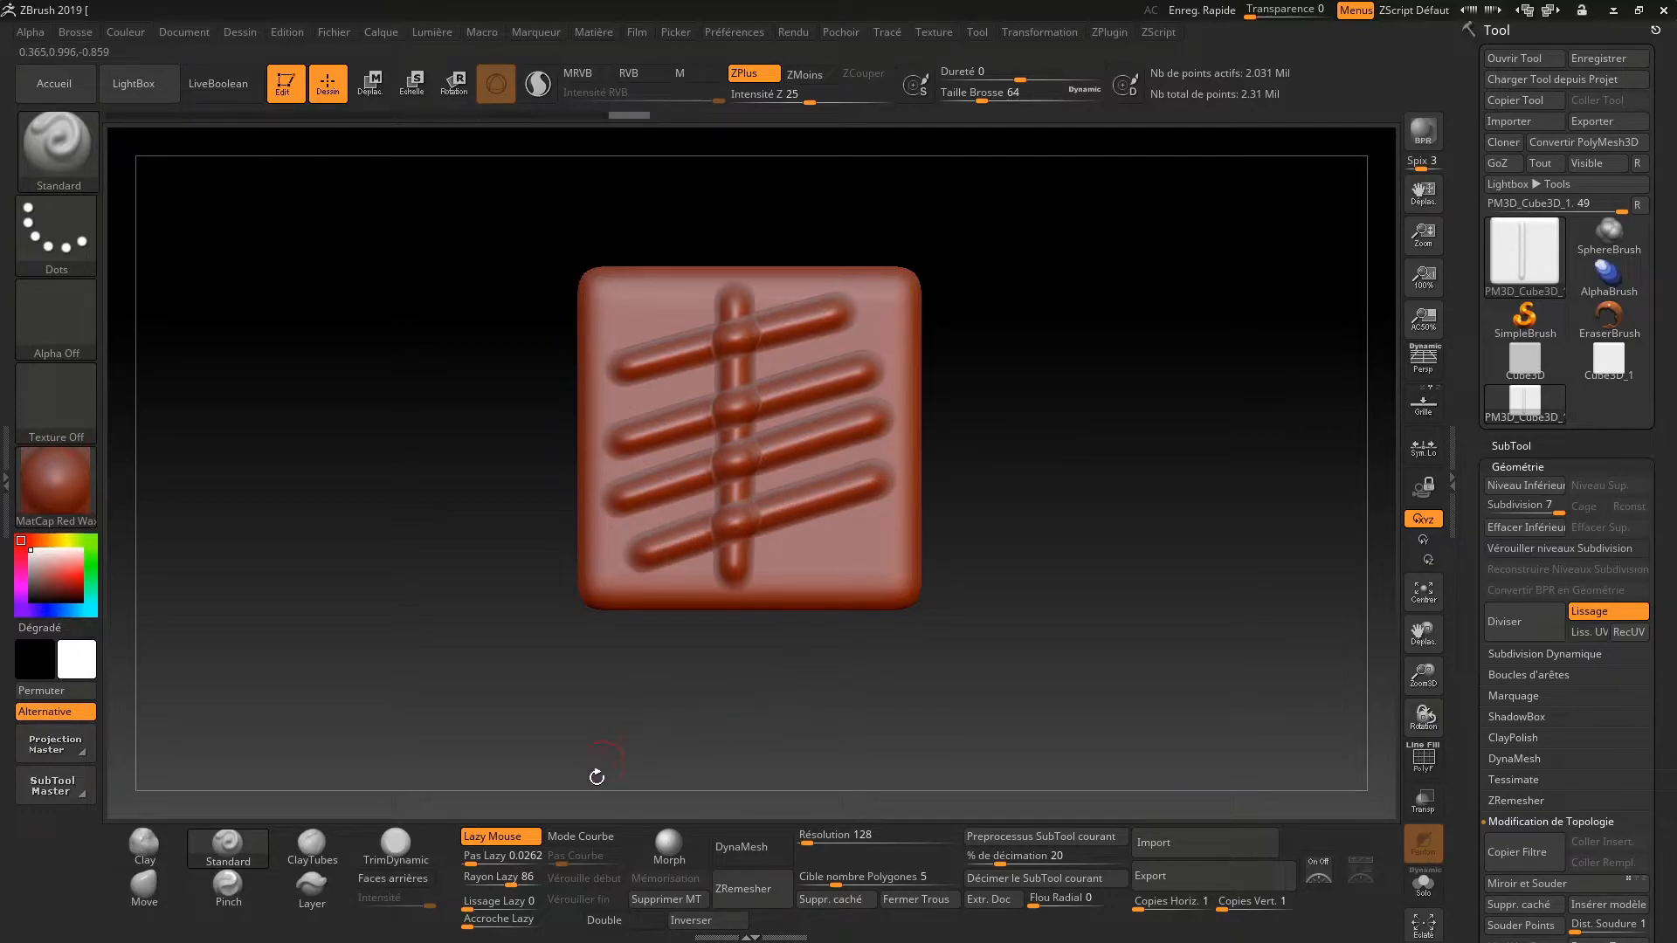
Restore the left part of the uppermost diagonal ridge, including its crossing with the vertical ridge, to the stored target using the Morph brush
click(671, 849)
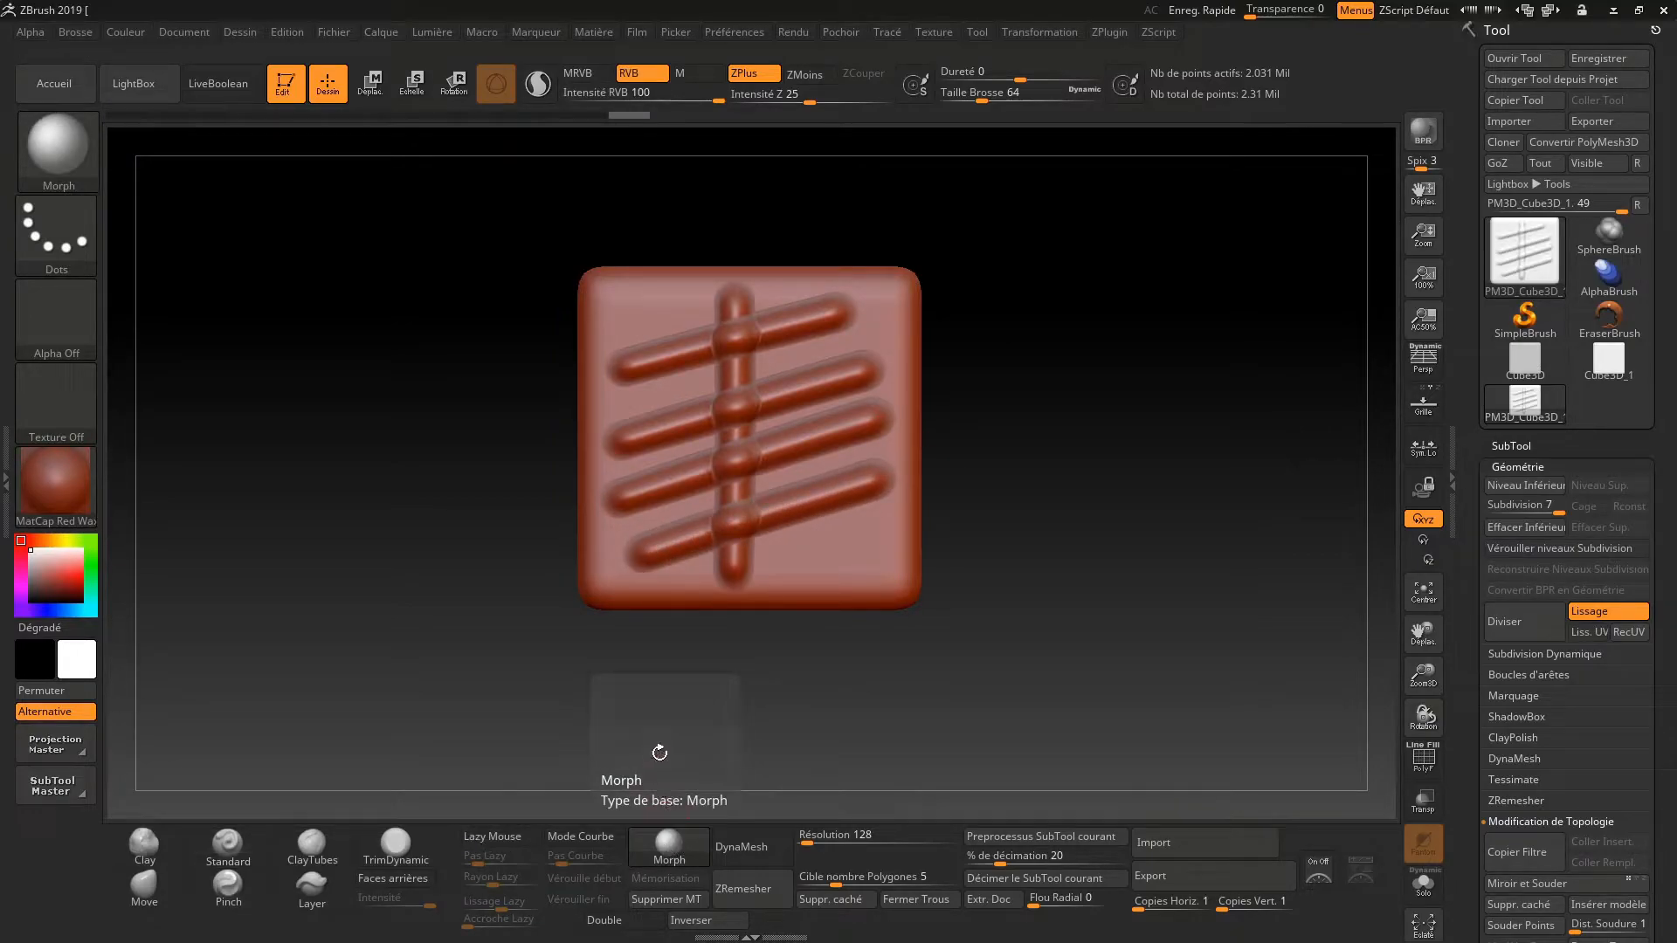
drag(629, 356, 623, 394)
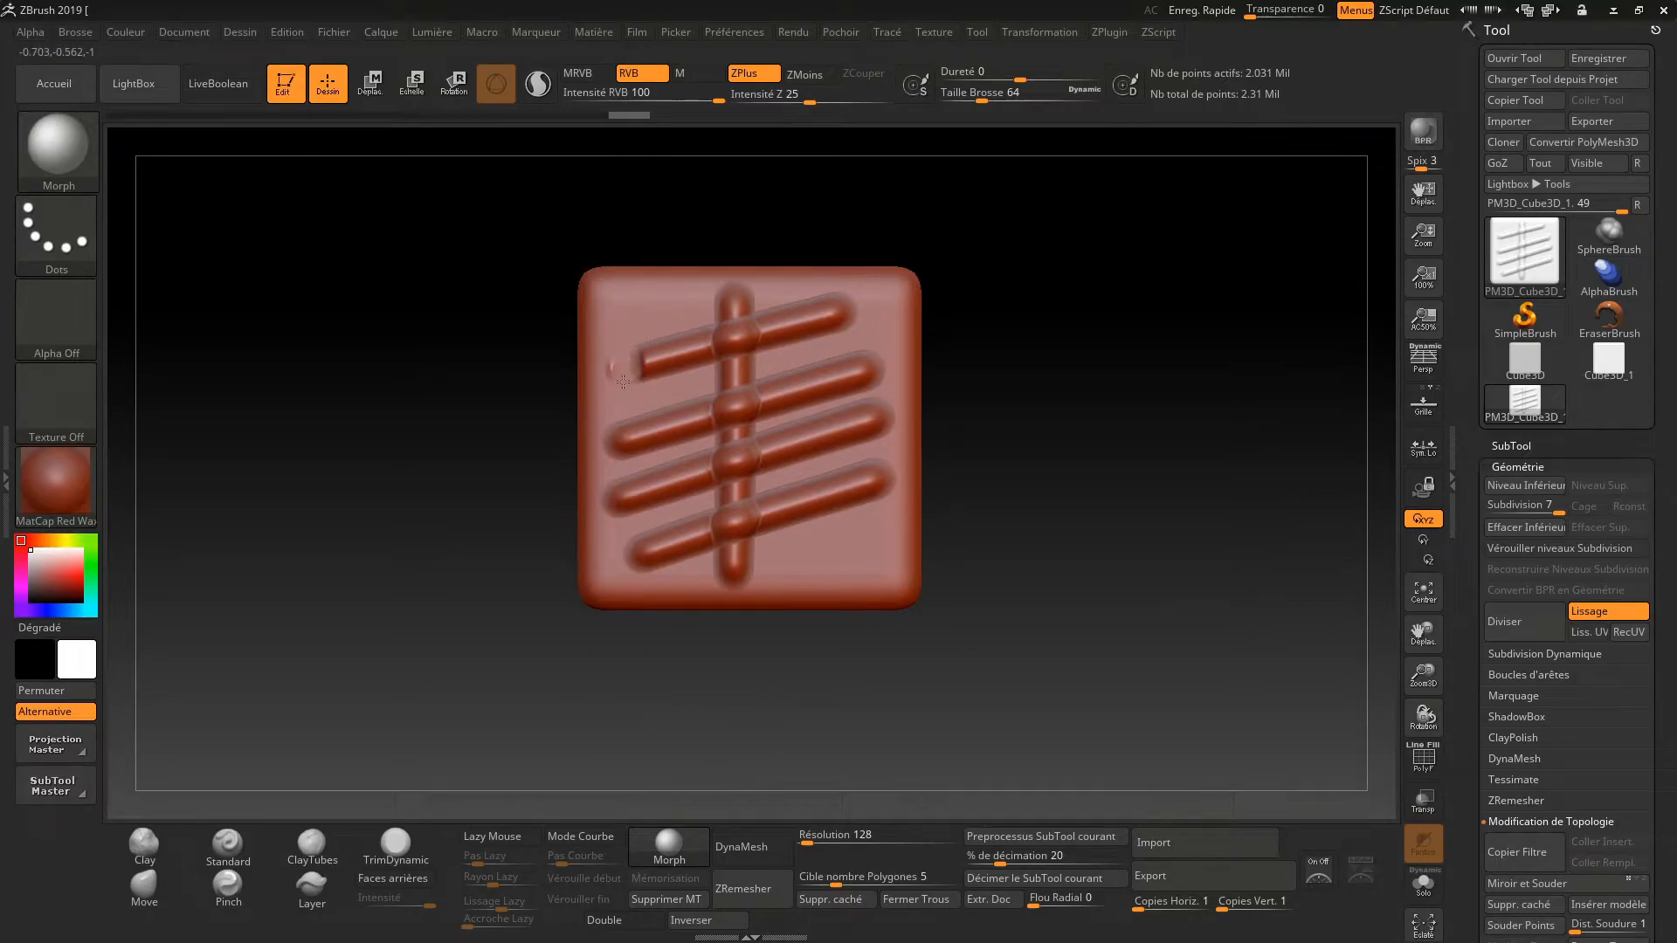
mouse_move(642, 335)
mouse_down()
mouse_move(663, 378)
mouse_move(739, 324)
mouse_up()
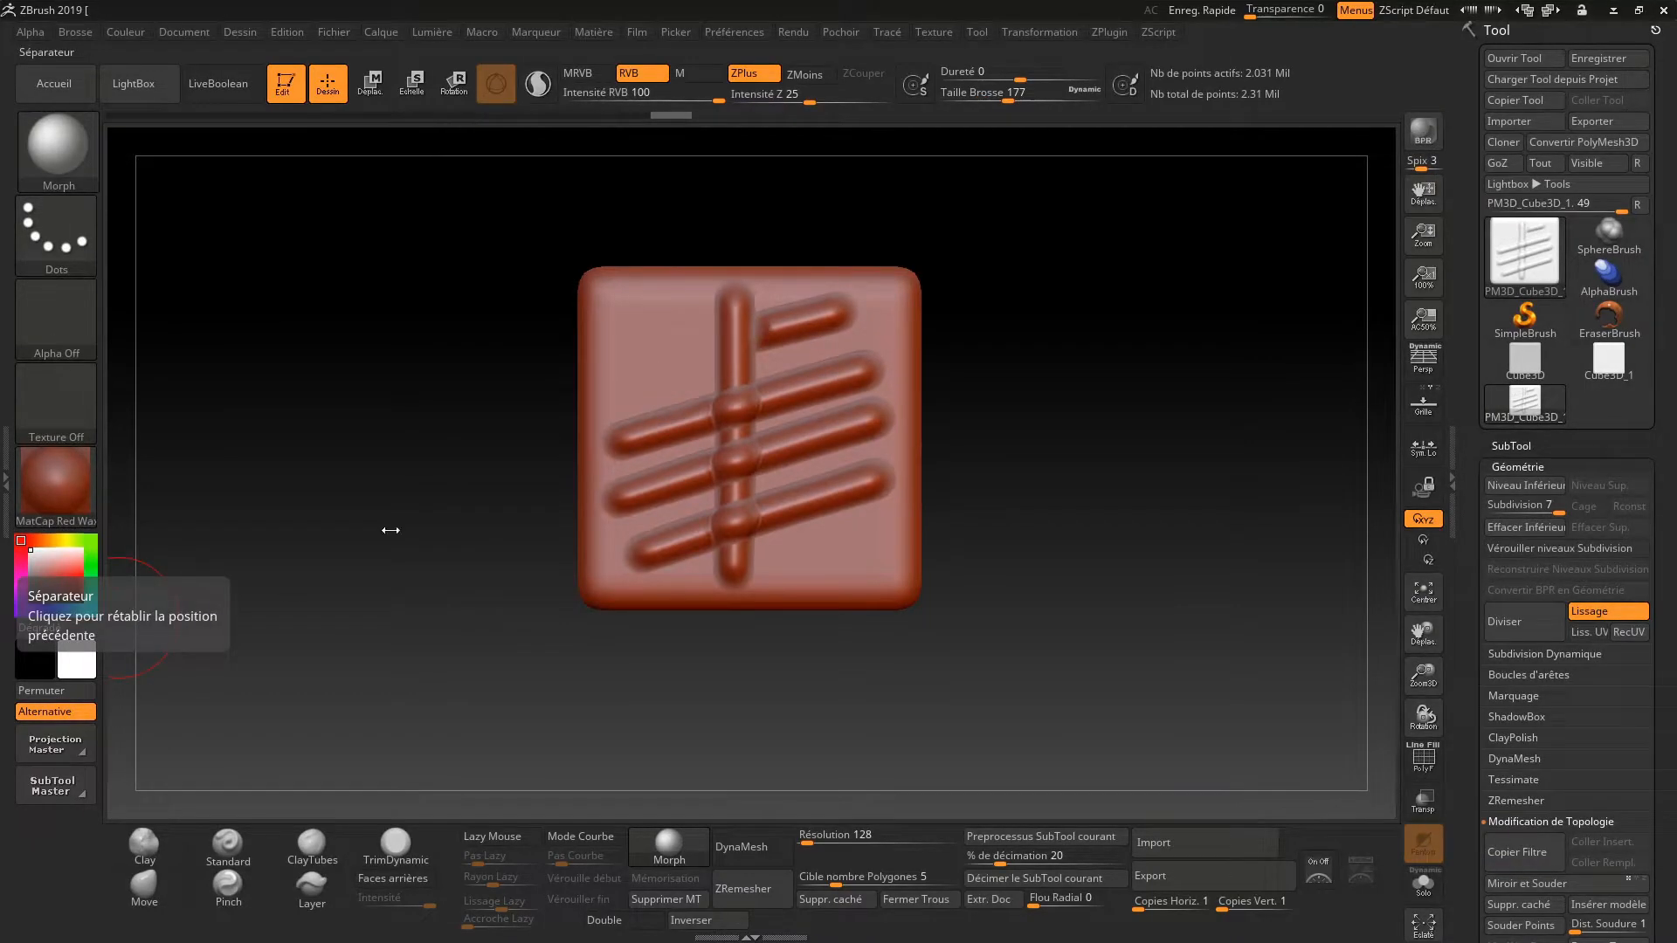
Reinitialize ZBrush to clear the canvas and the current tools
click(758, 33)
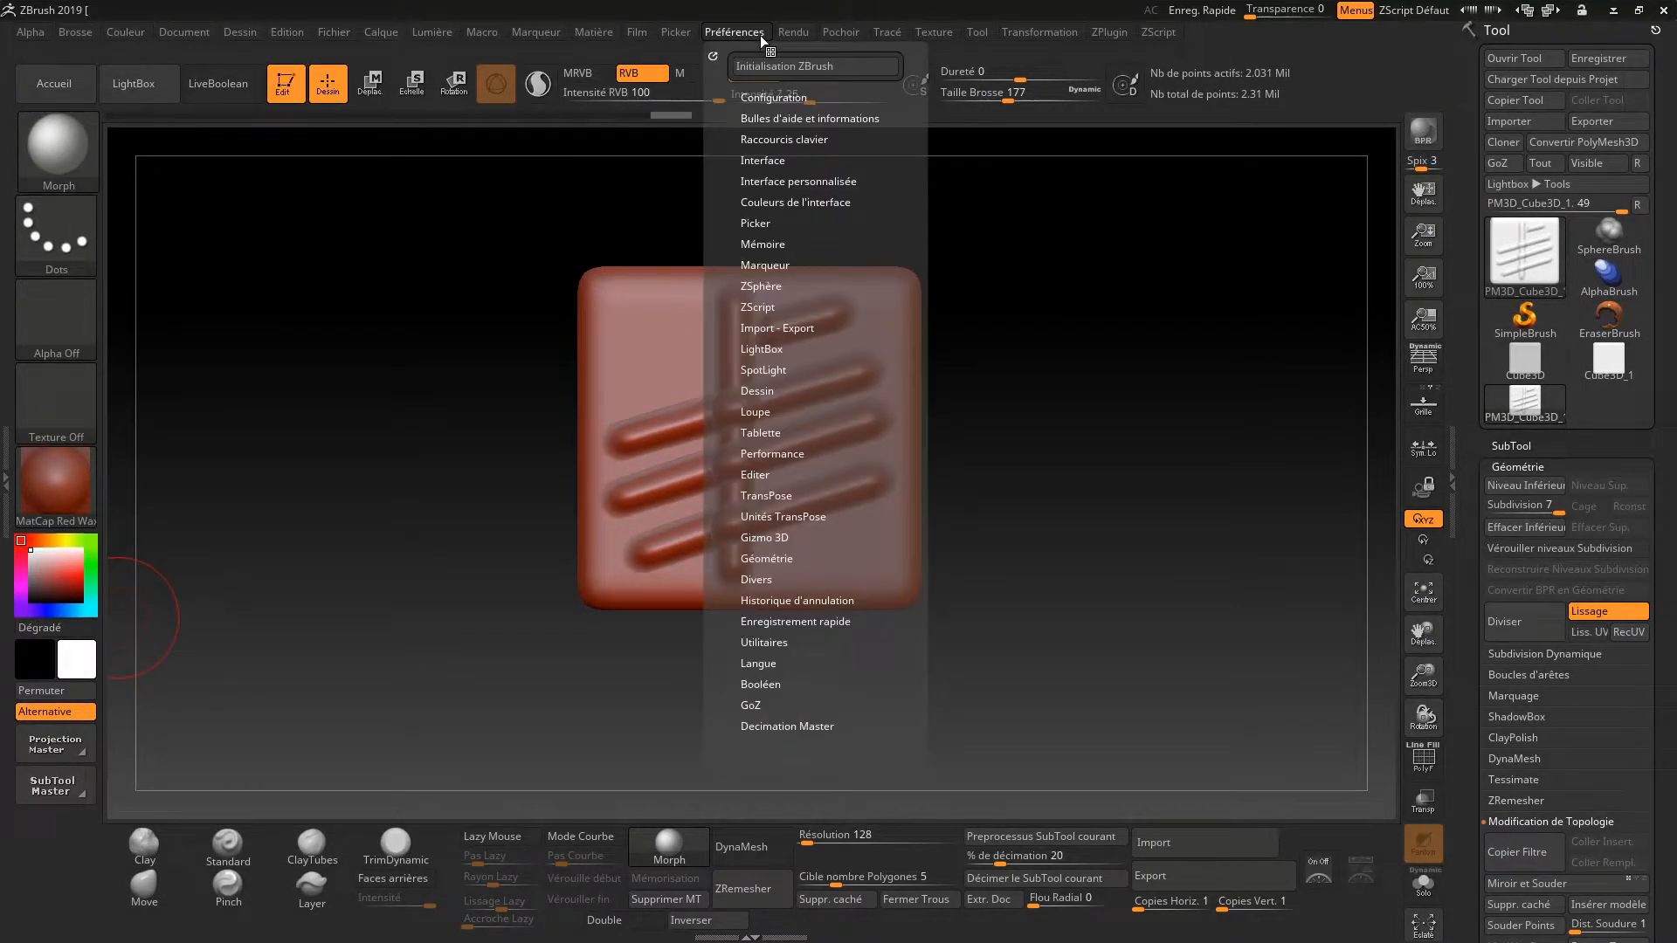
click(784, 66)
click(881, 540)
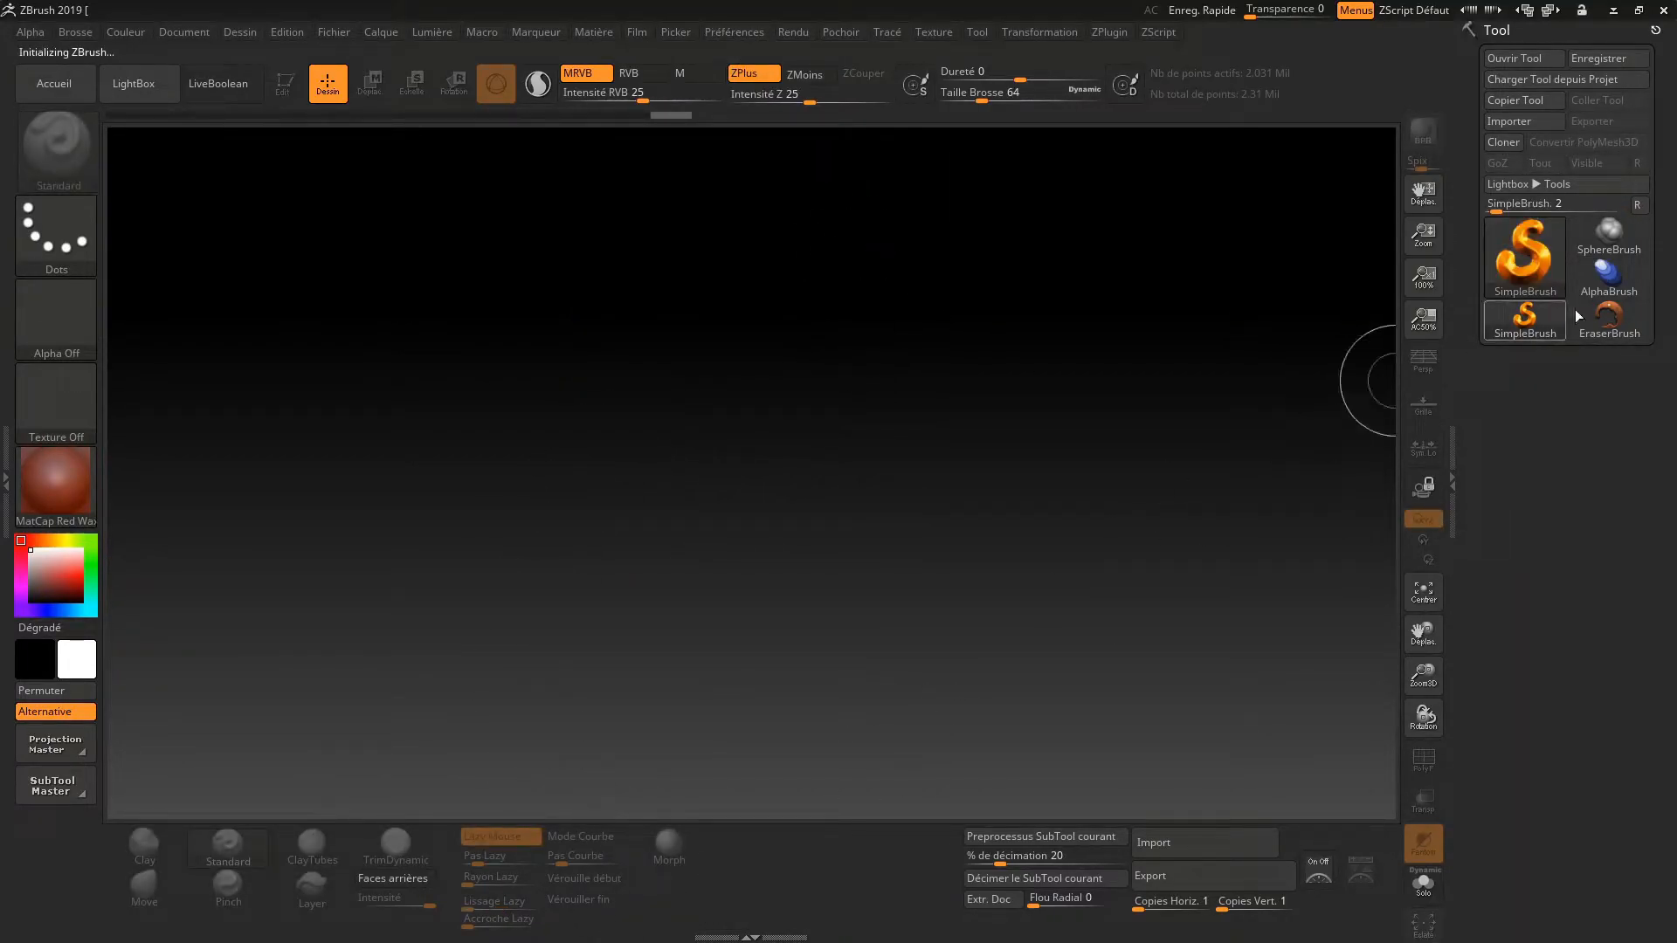
Draw a Plane3D mesh in the middle of the canvas and enter Edit mode
click(1521, 266)
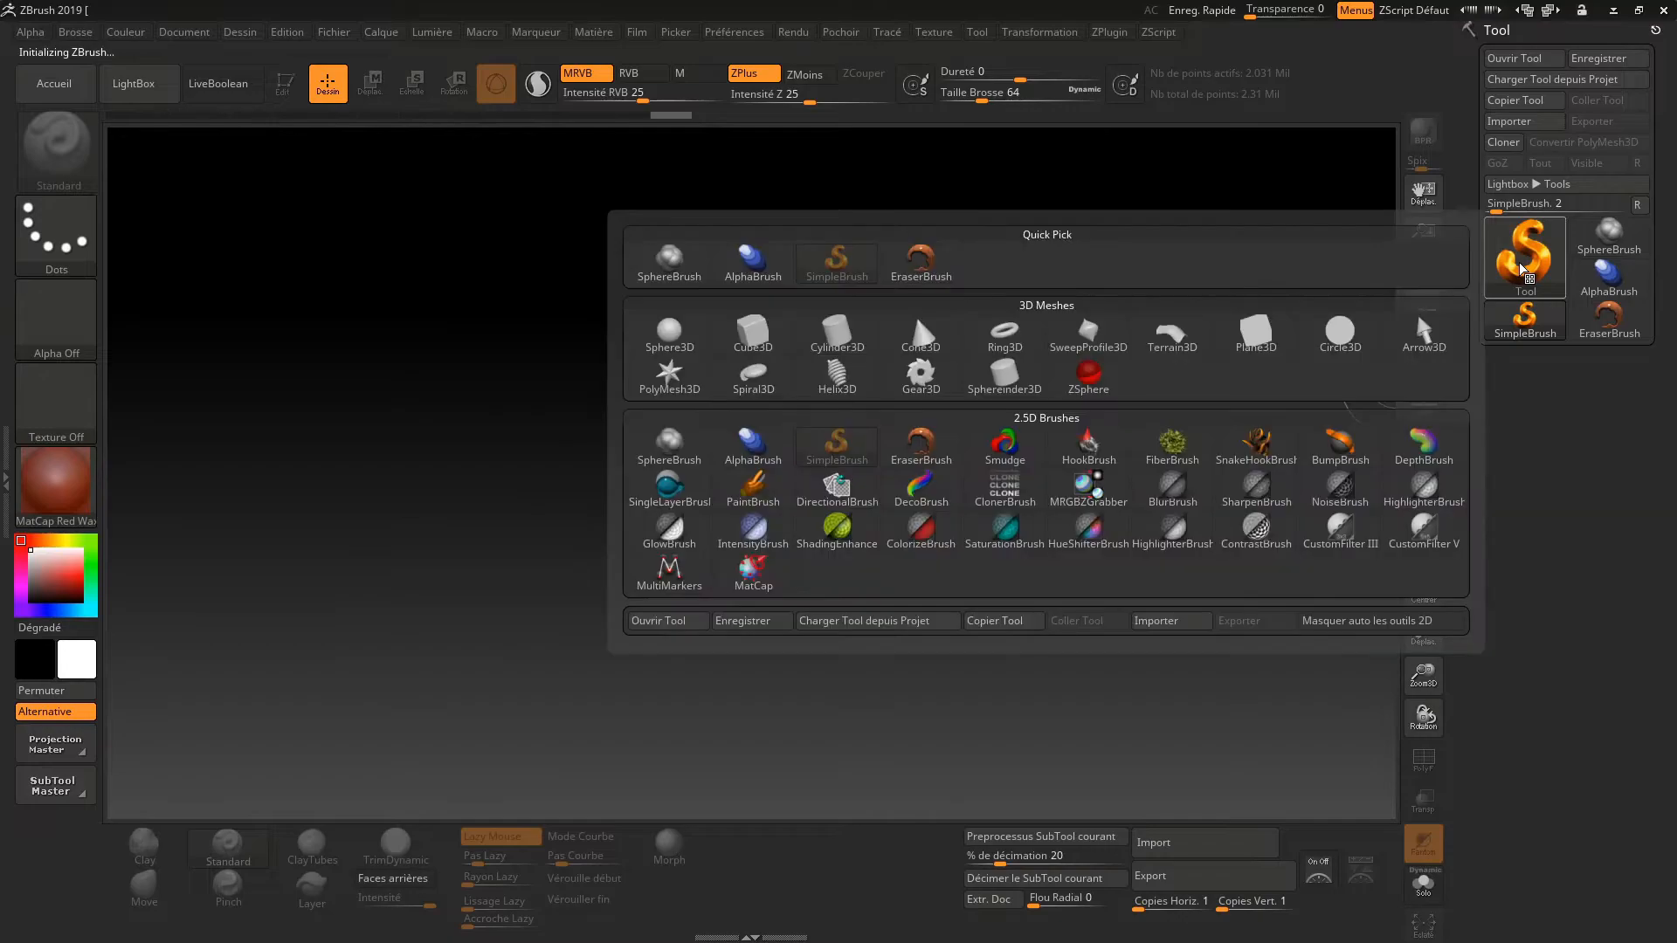
click(1255, 332)
drag(741, 463, 726, 797)
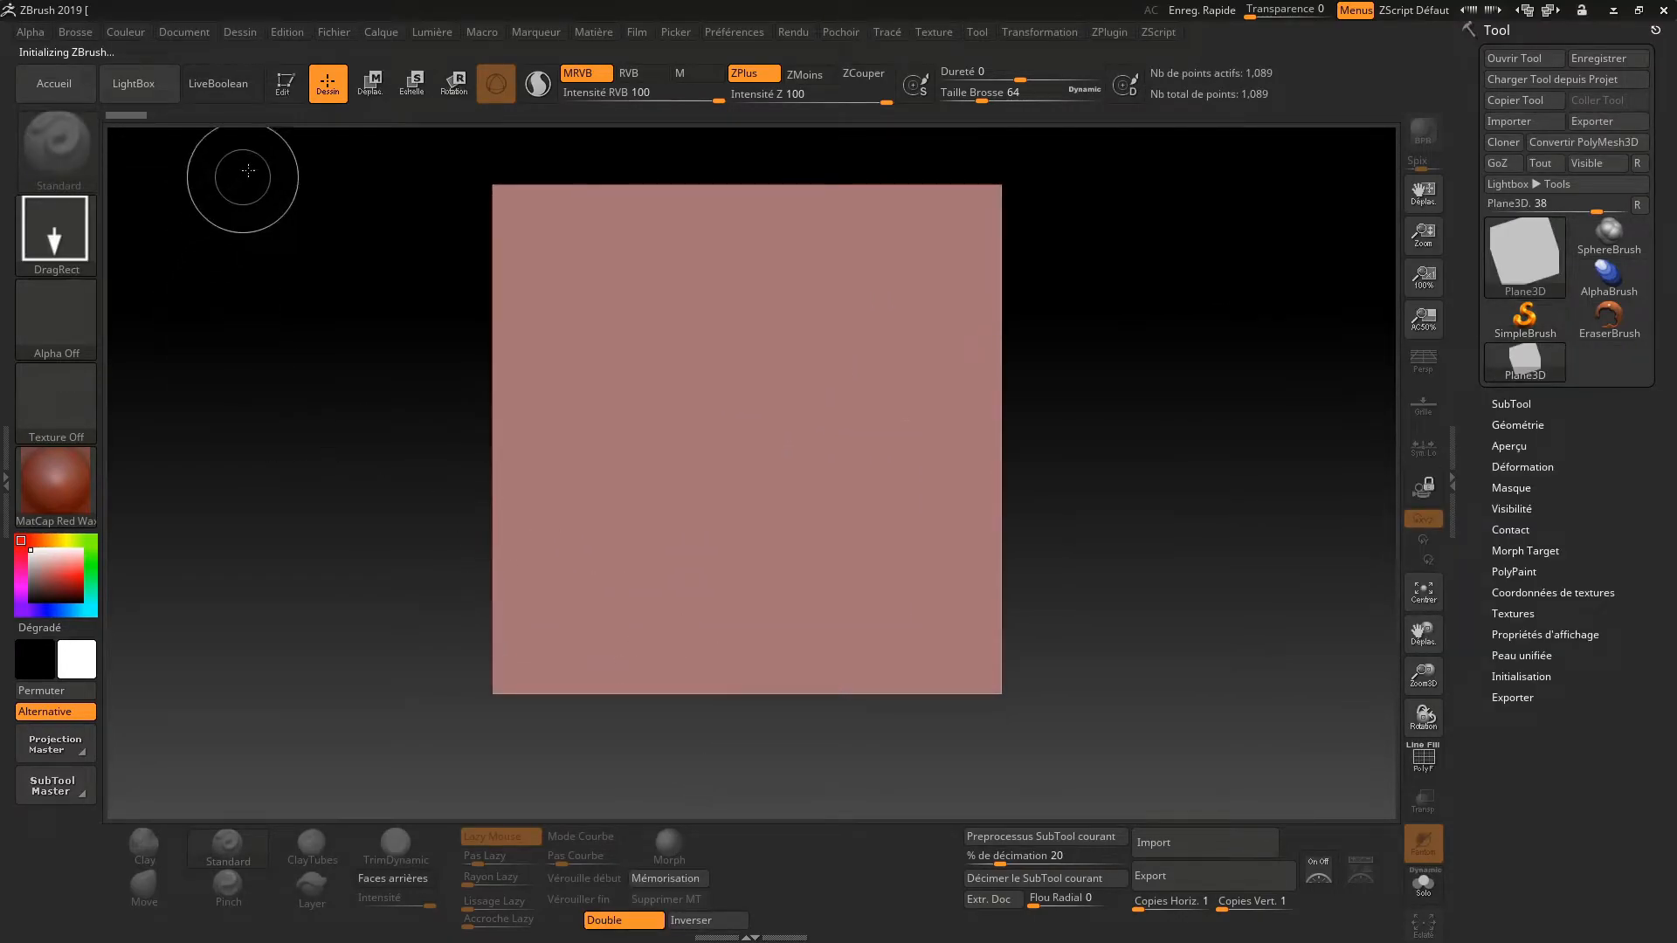
click(285, 84)
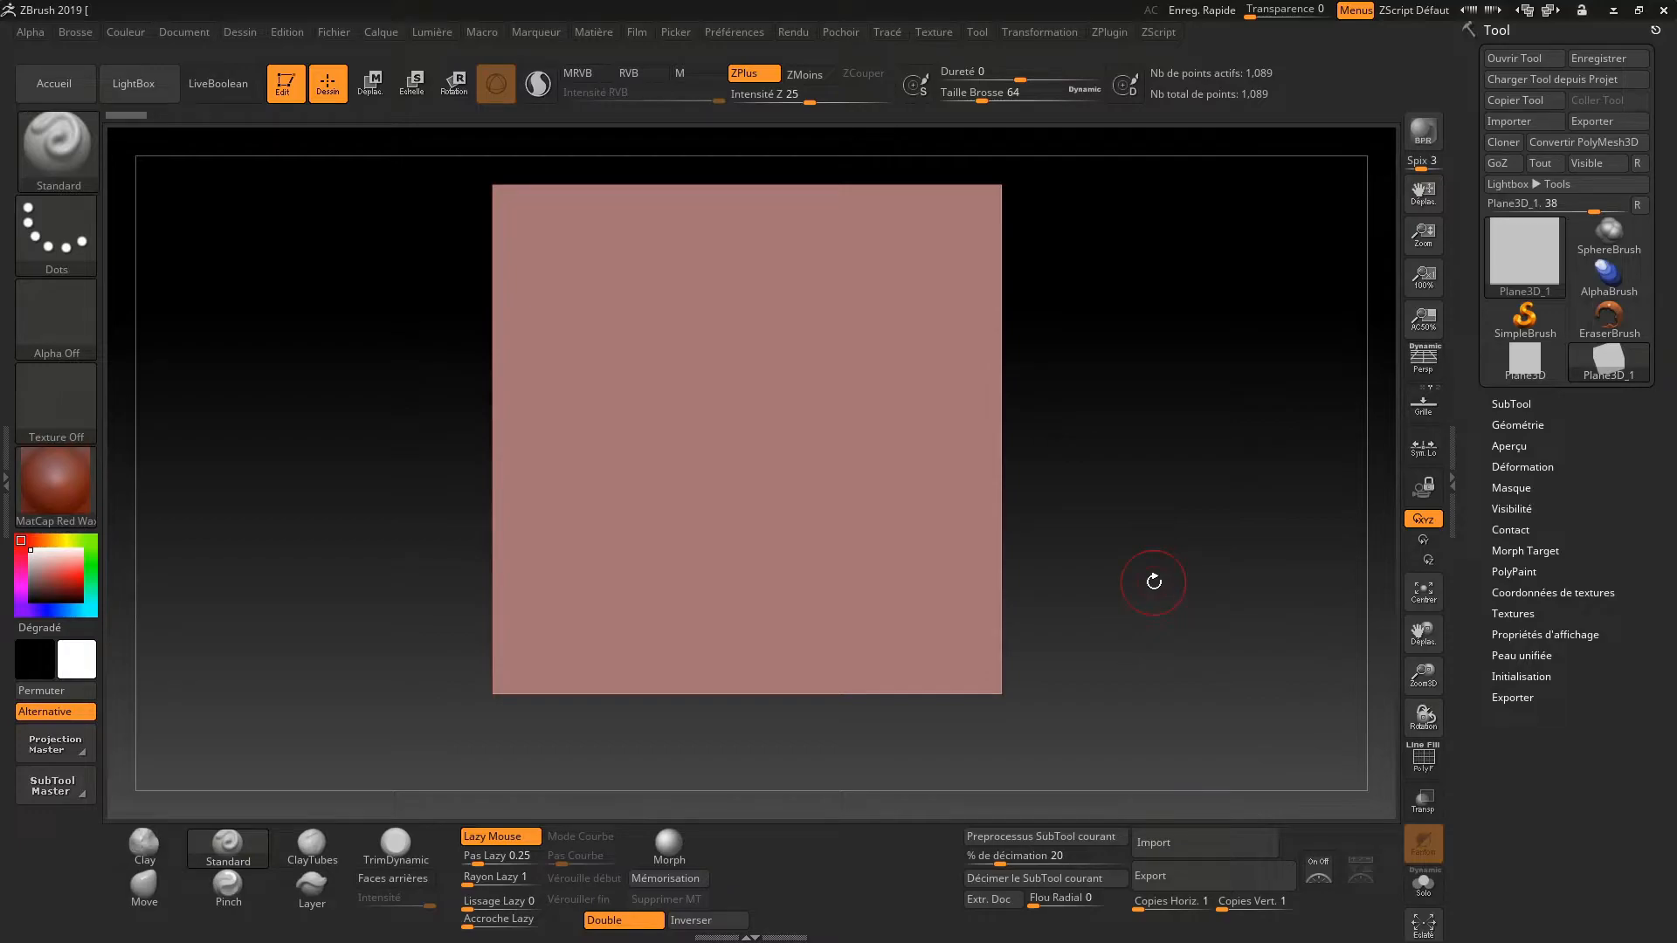
Try the plane's display from both sides with double-sided rendering off and faces flipped, ending with double-sided rendering on
mouse_move(1153, 582)
mouse_down()
mouse_move(1018, 606)
mouse_move(1100, 606)
mouse_move(972, 797)
mouse_up()
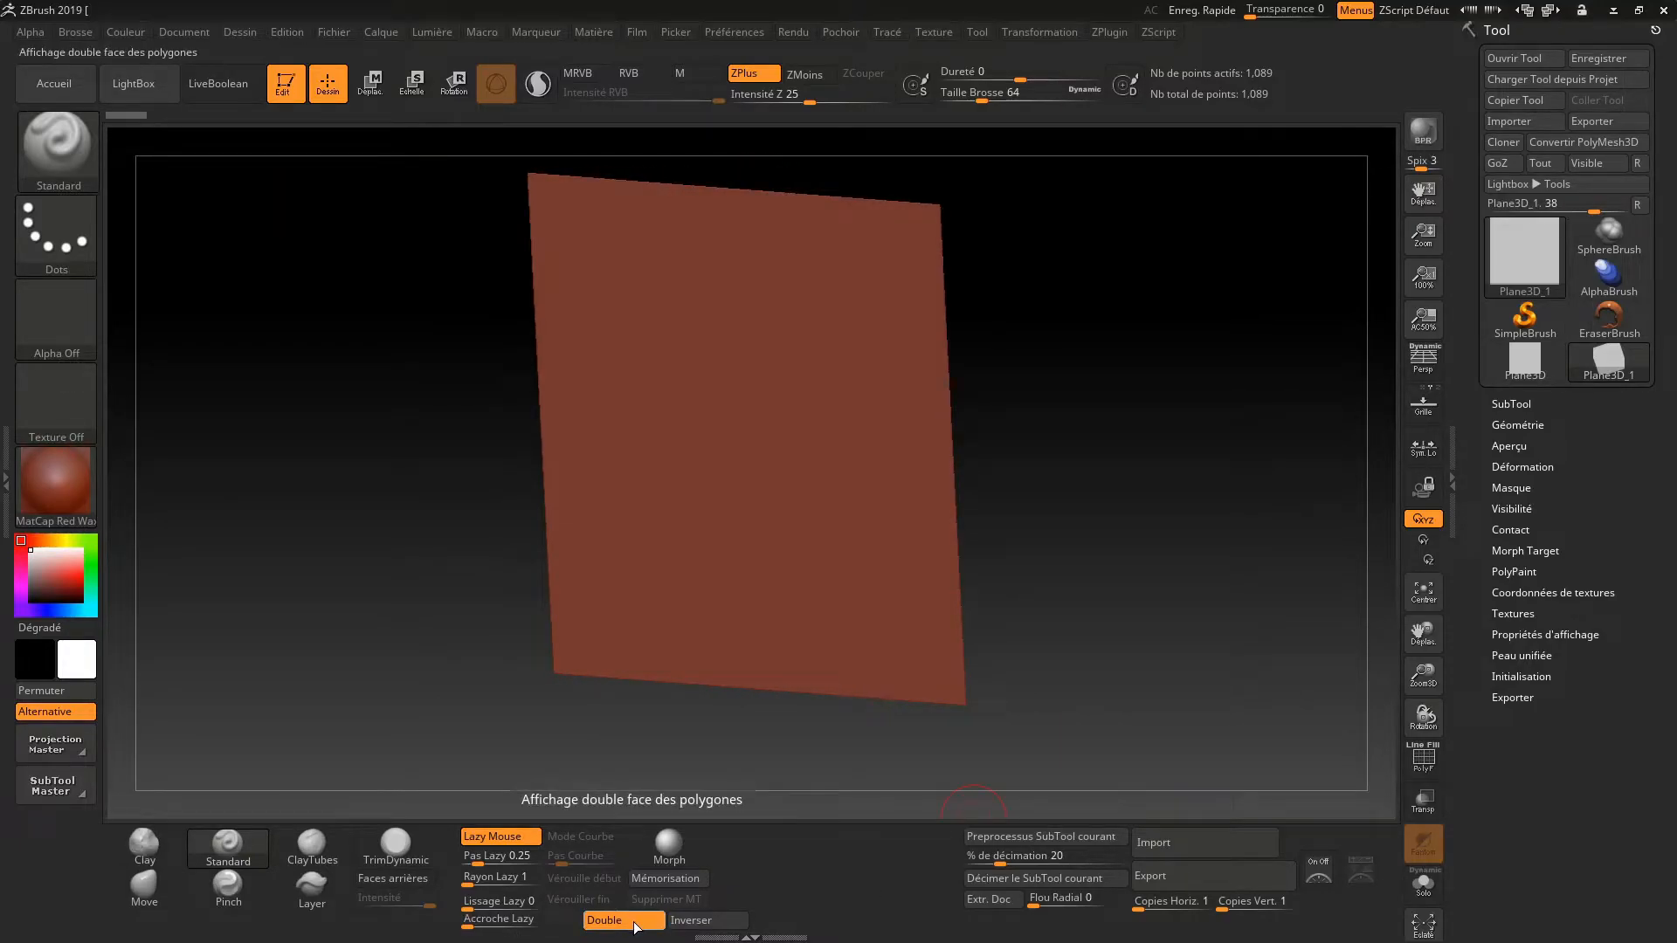
click(635, 927)
drag(984, 619, 1124, 623)
drag(940, 704, 1117, 582)
click(690, 919)
click(618, 923)
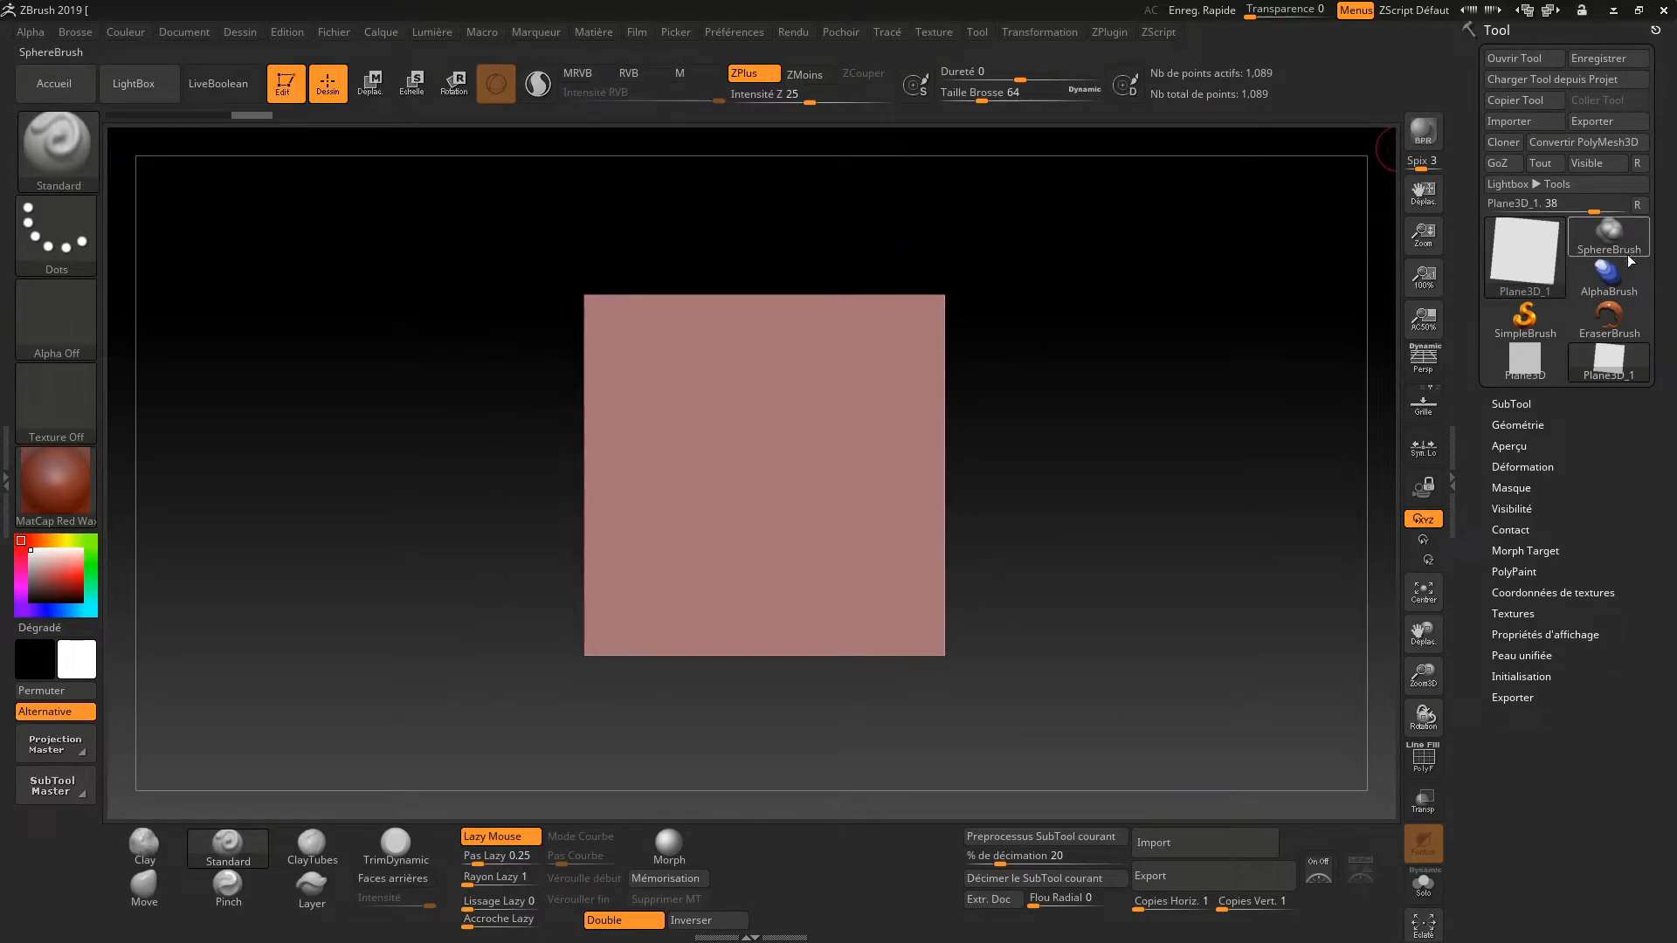
Convert the plane to a PolyMesh3D and enable double-sided display for it
click(1604, 142)
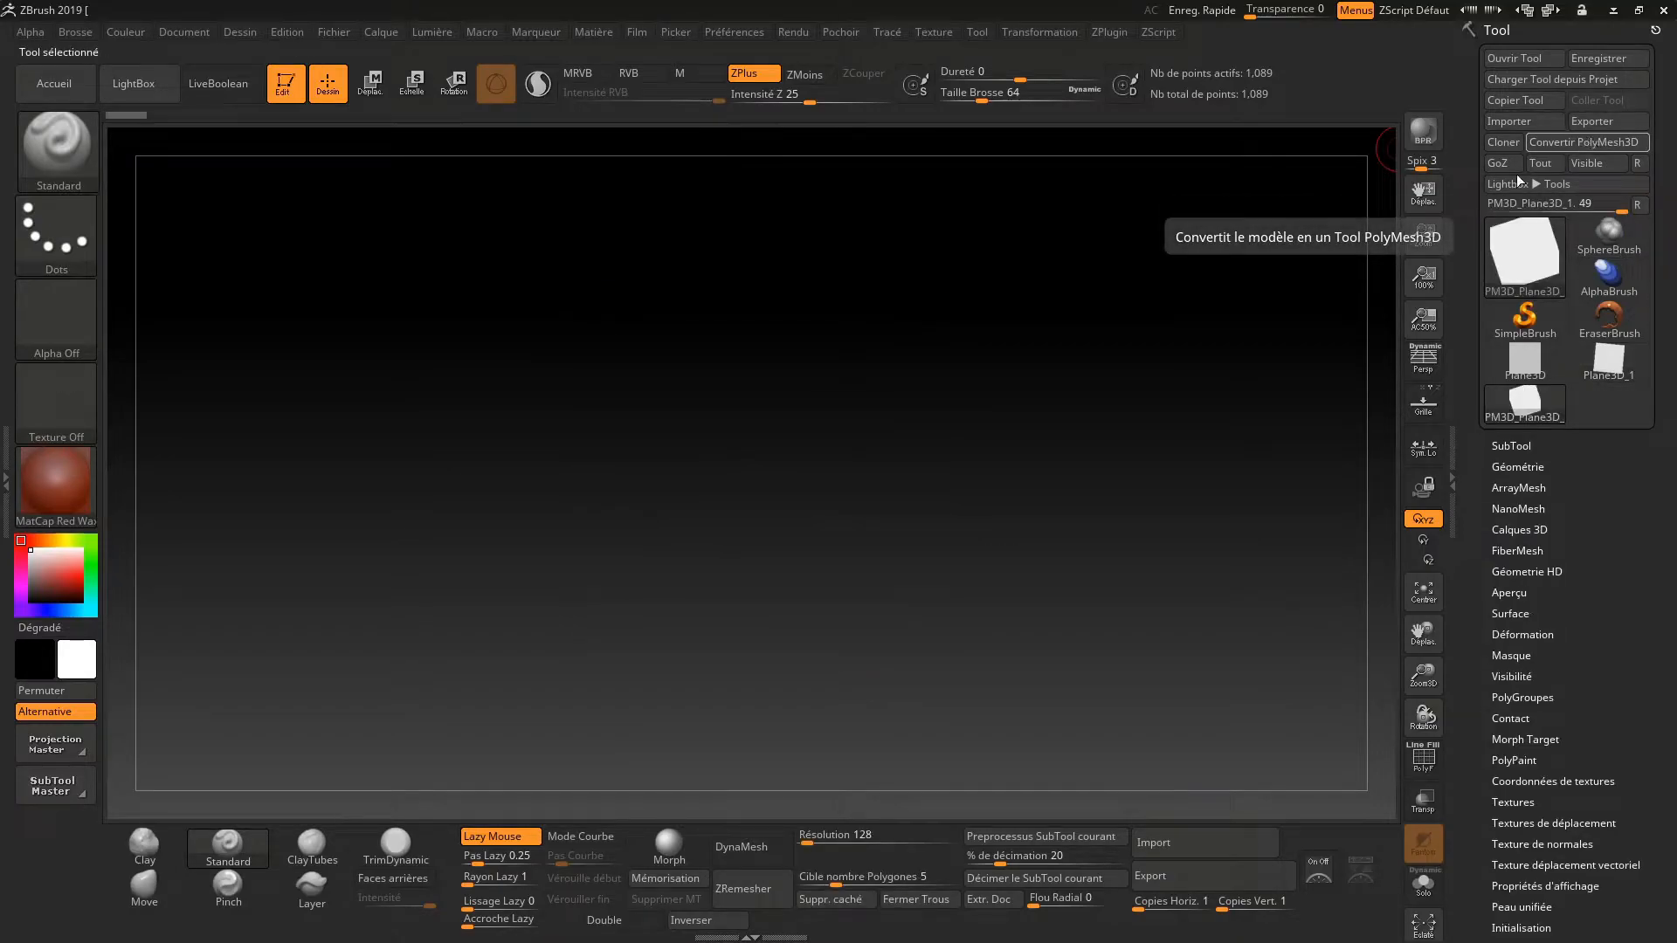
drag(1075, 520, 1080, 573)
click(626, 920)
drag(1133, 627, 1193, 605)
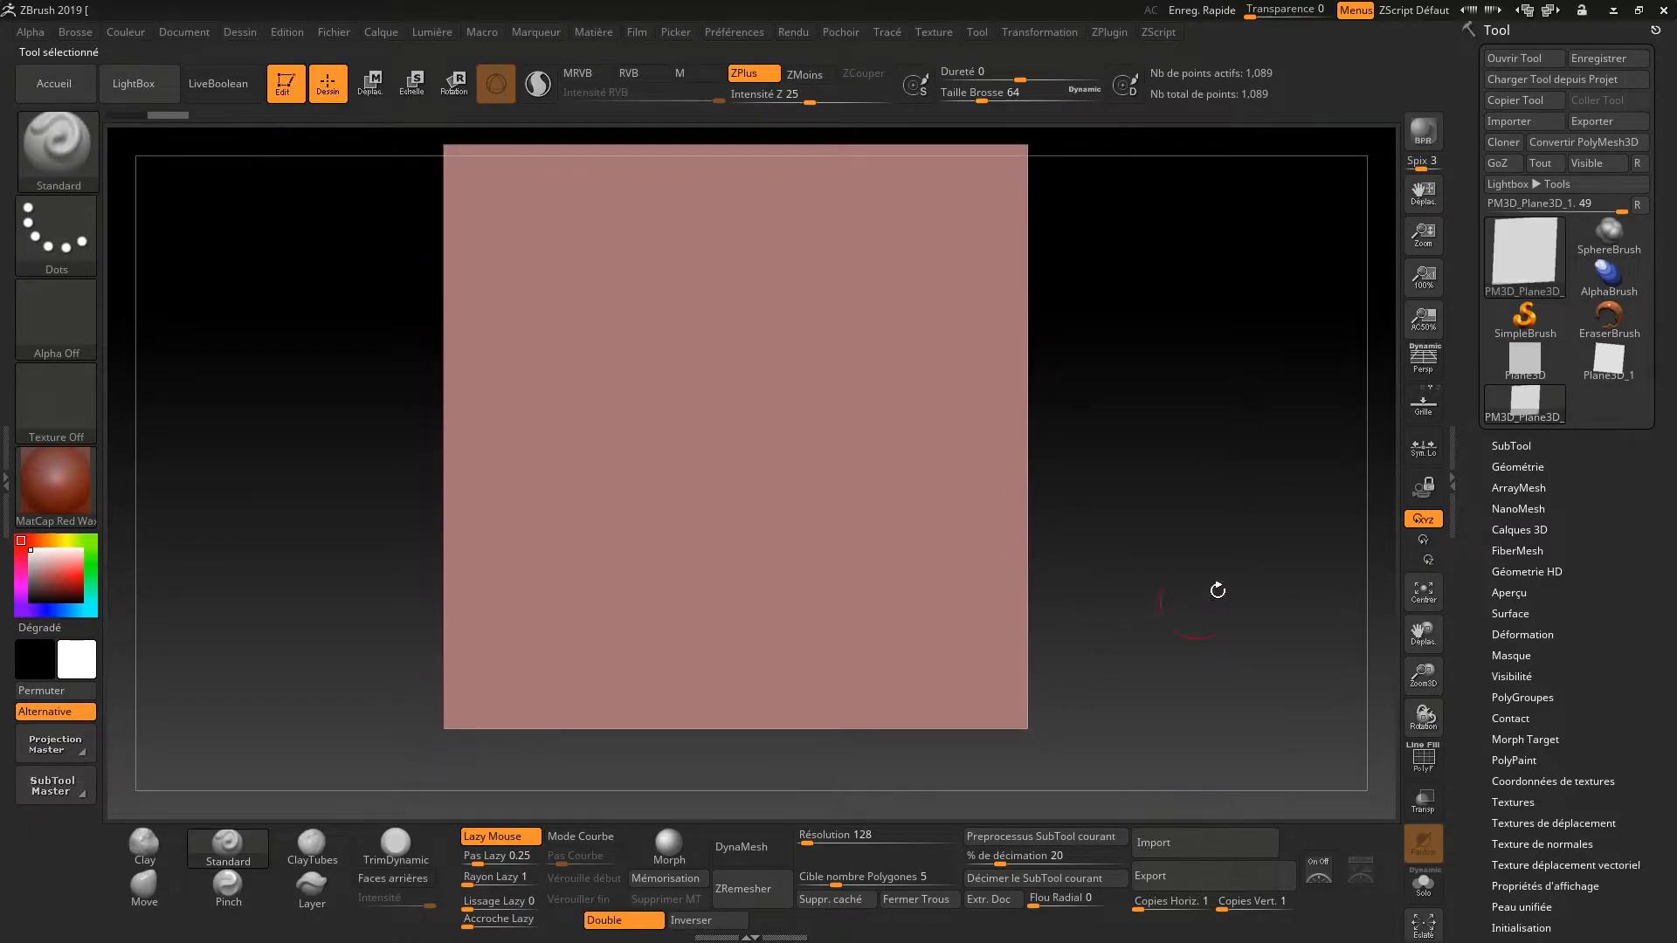
Divide the plane up to subdivision level 5
click(1571, 466)
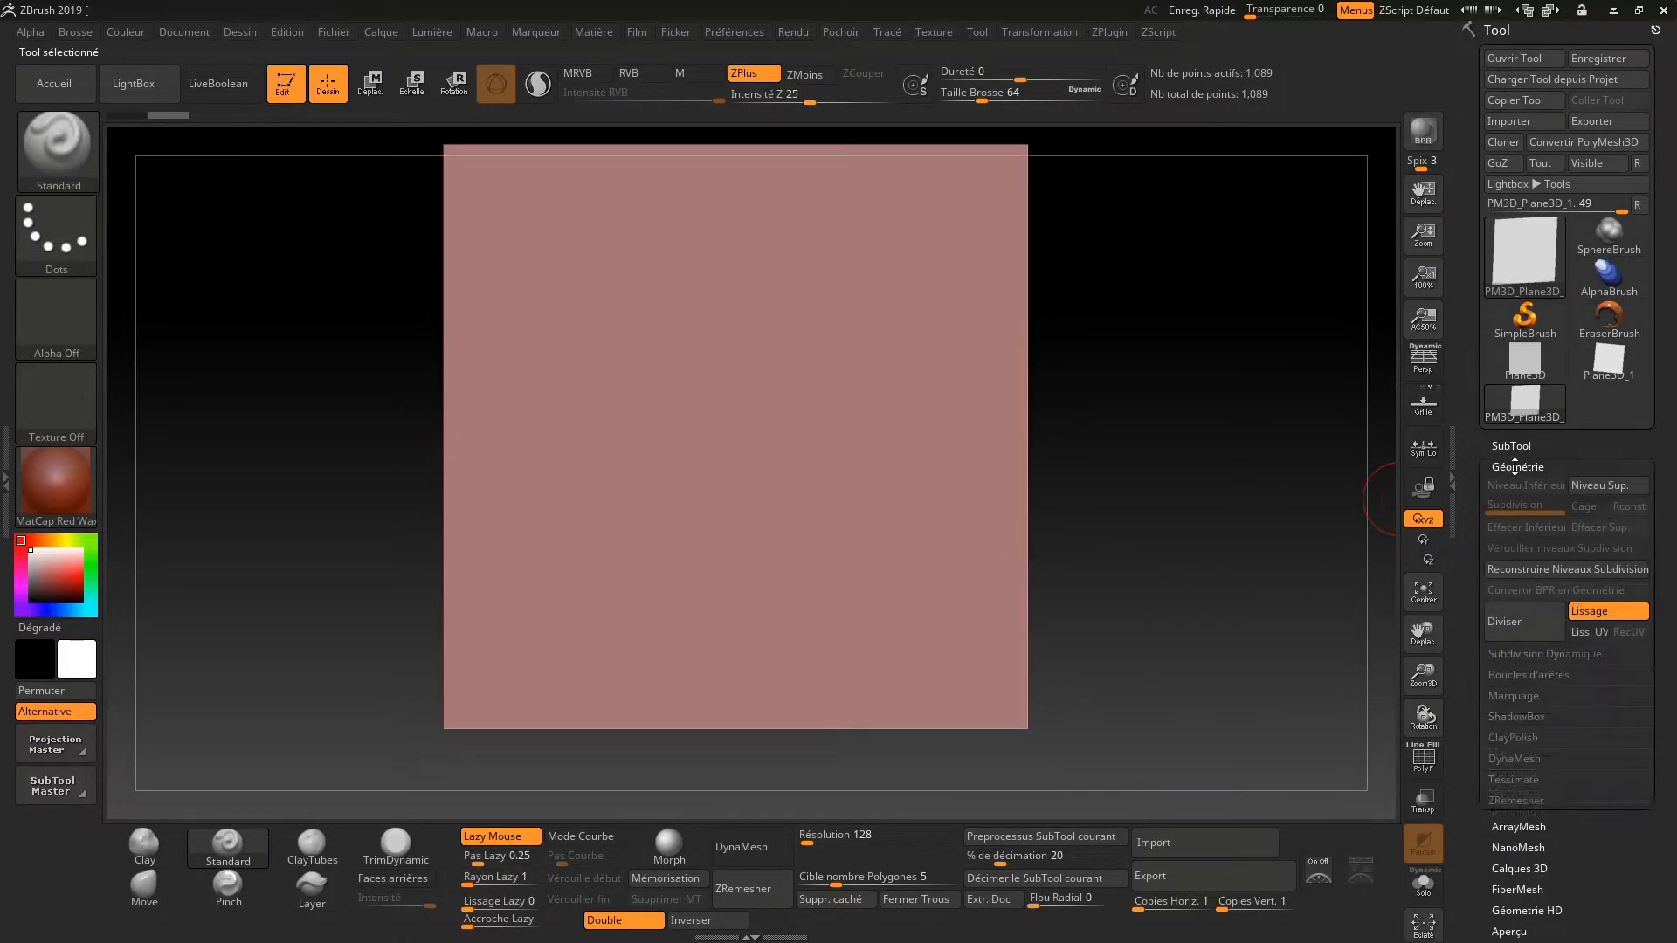
click(1532, 631)
click(1530, 631)
click(1530, 630)
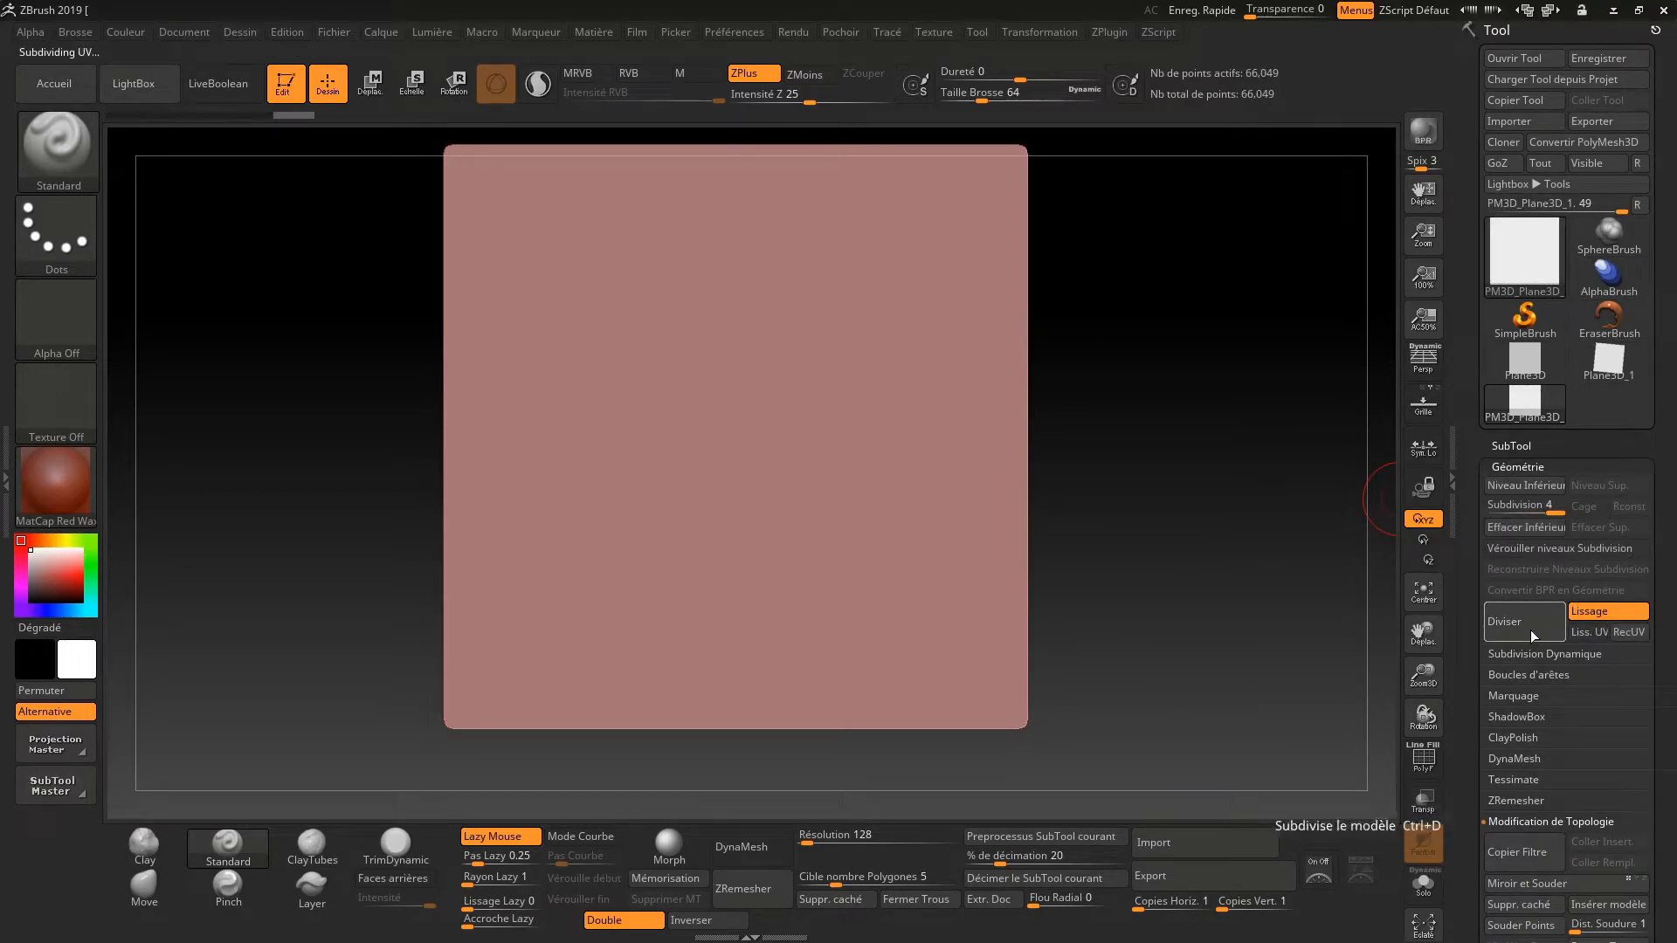
click(1530, 631)
alt+drag(1218, 590, 1163, 546)
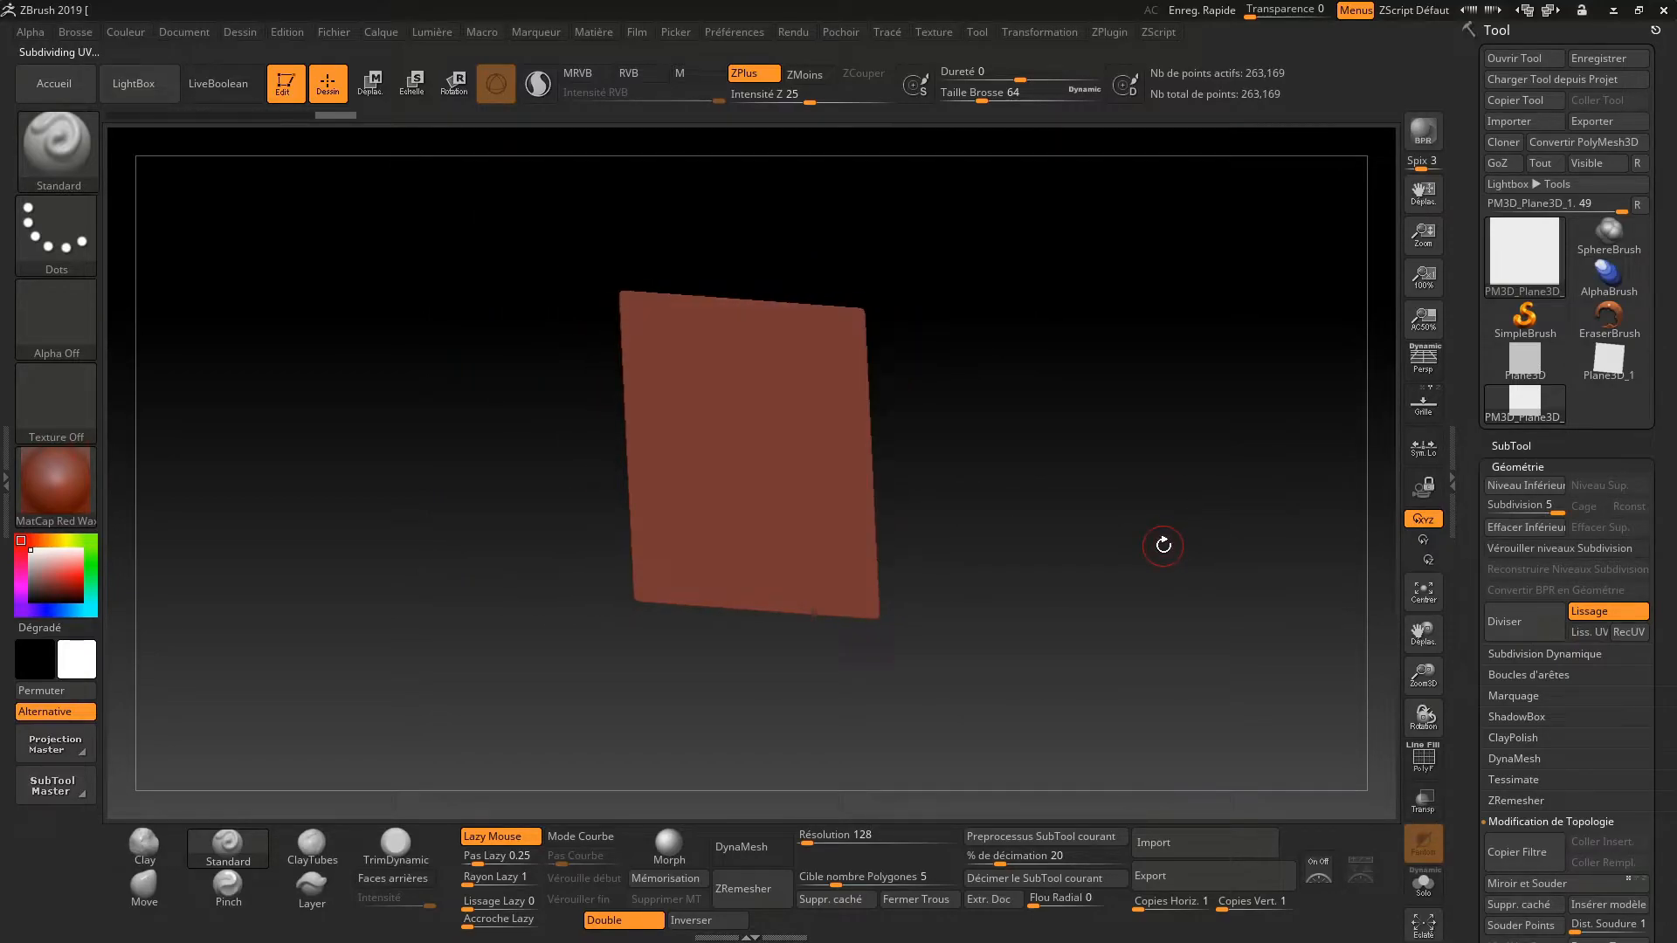
shift+drag(1093, 587, 1194, 530)
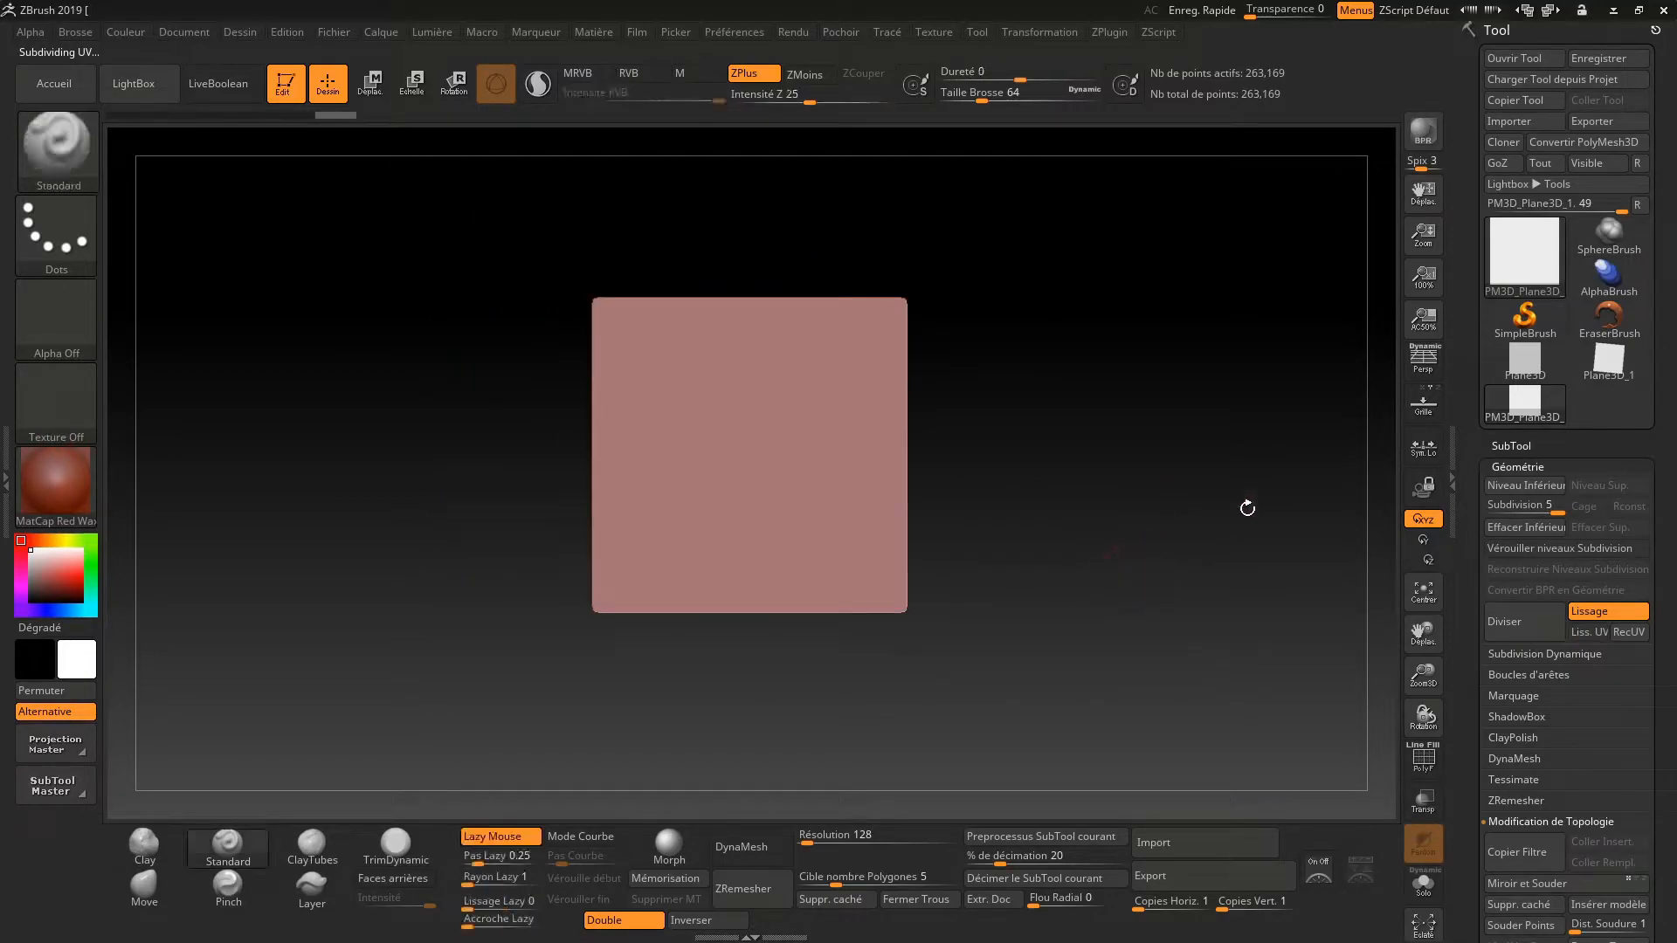
Switch to the Sphere3D tool and convert it to a PolyMesh3D
click(1524, 253)
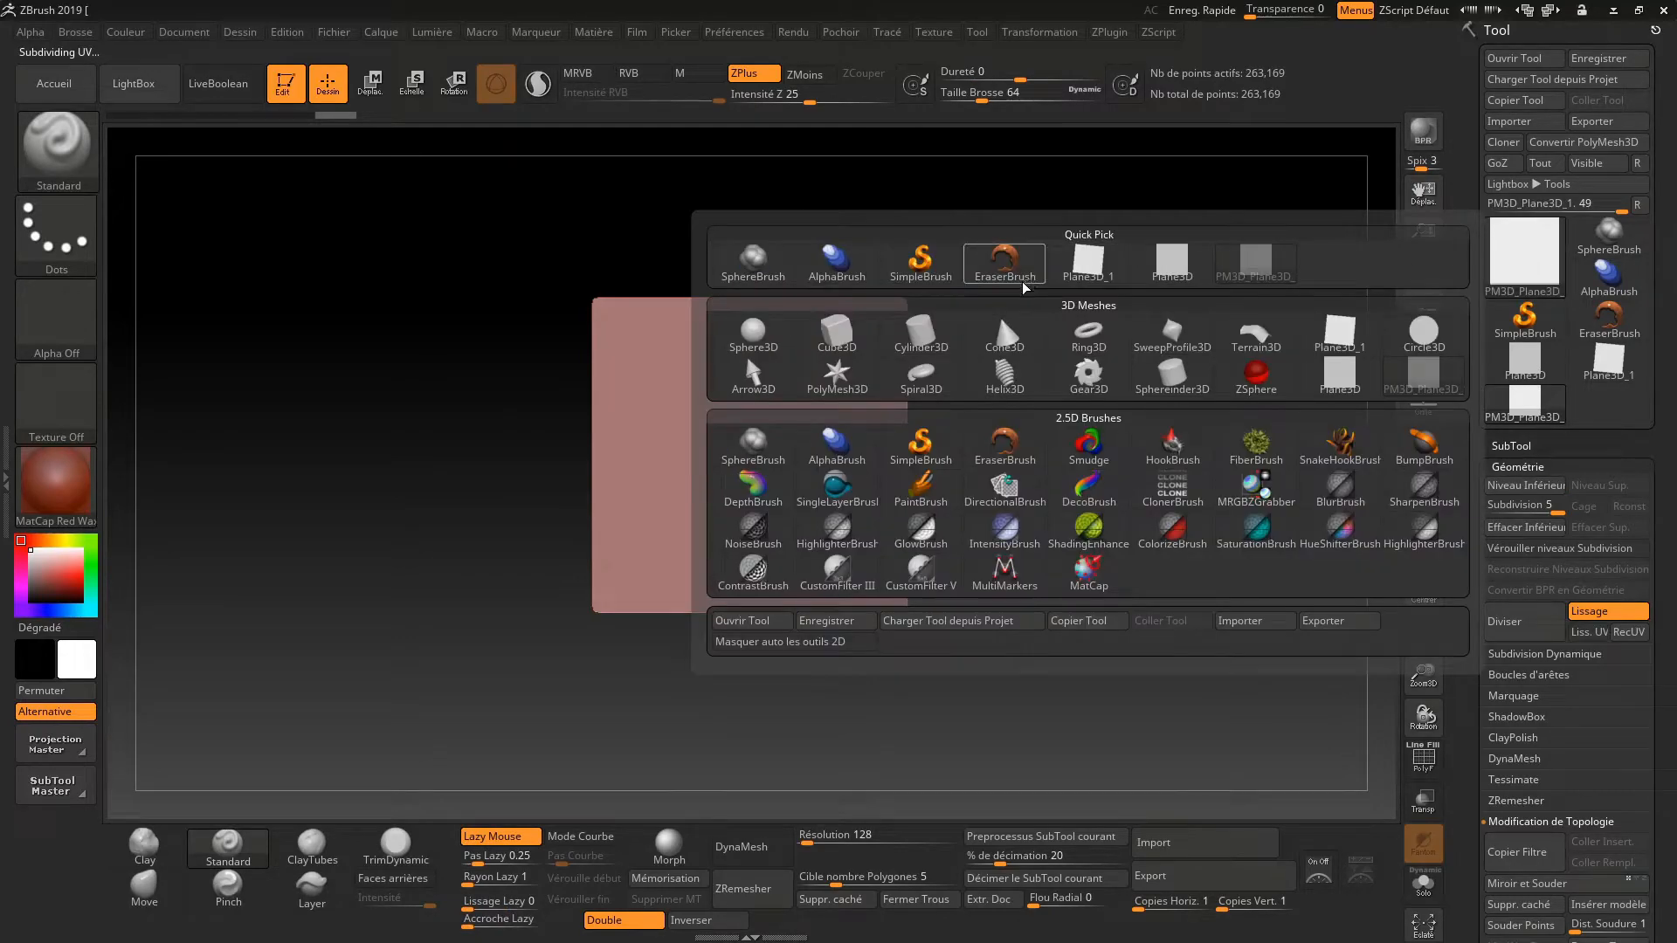
click(754, 338)
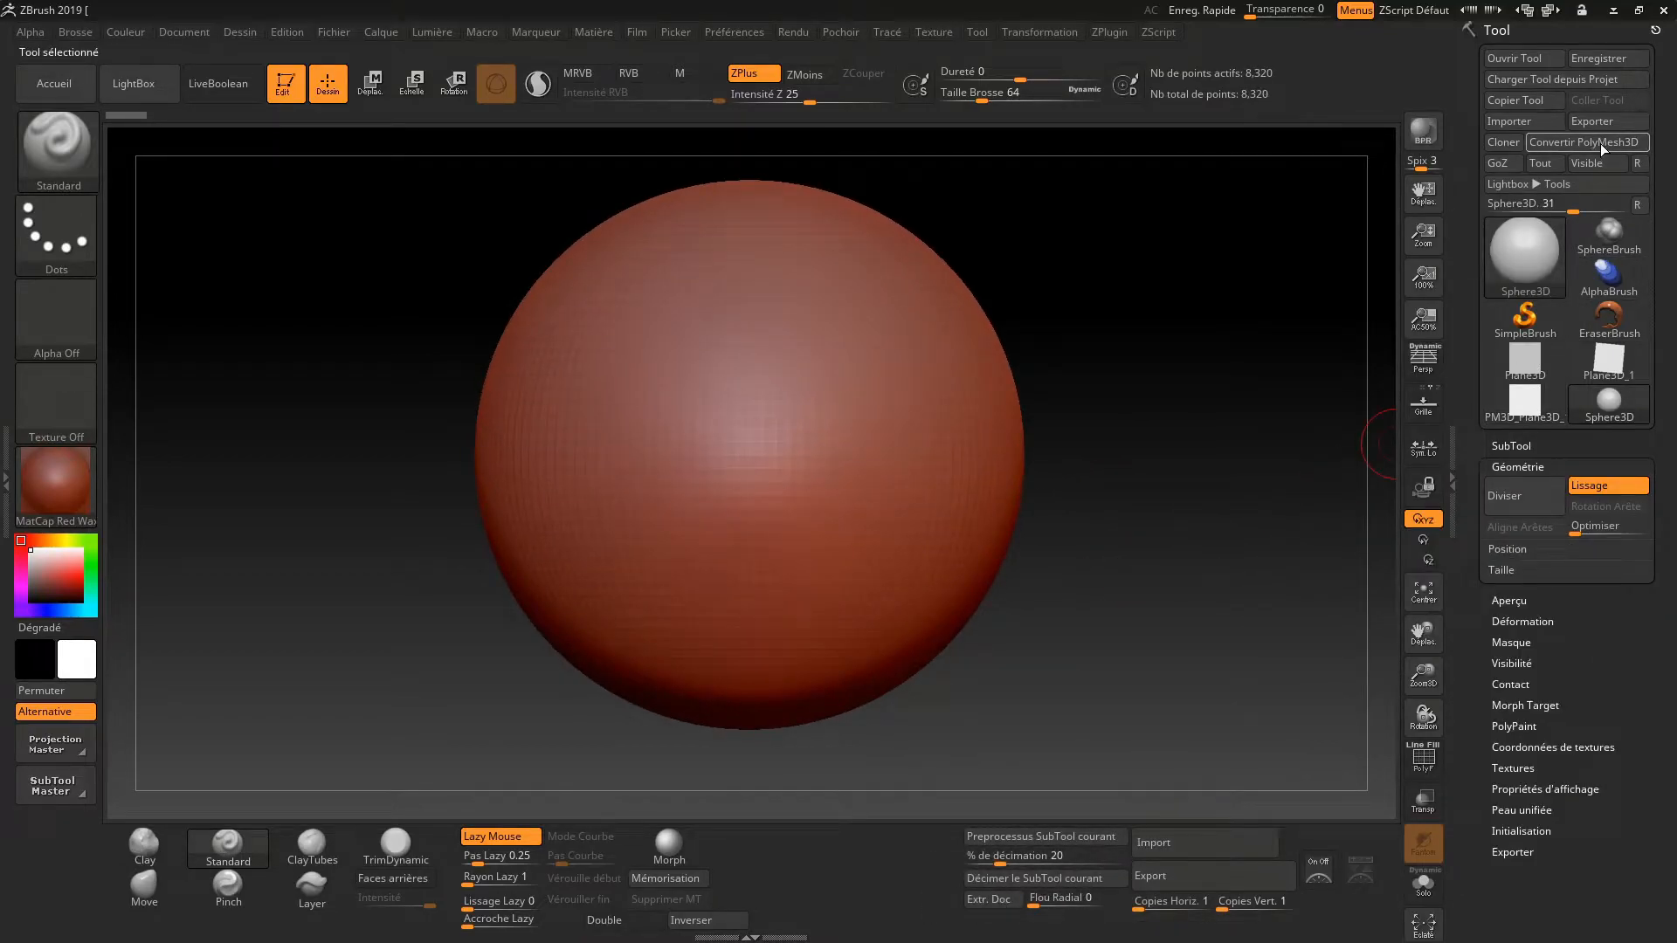
click(1599, 143)
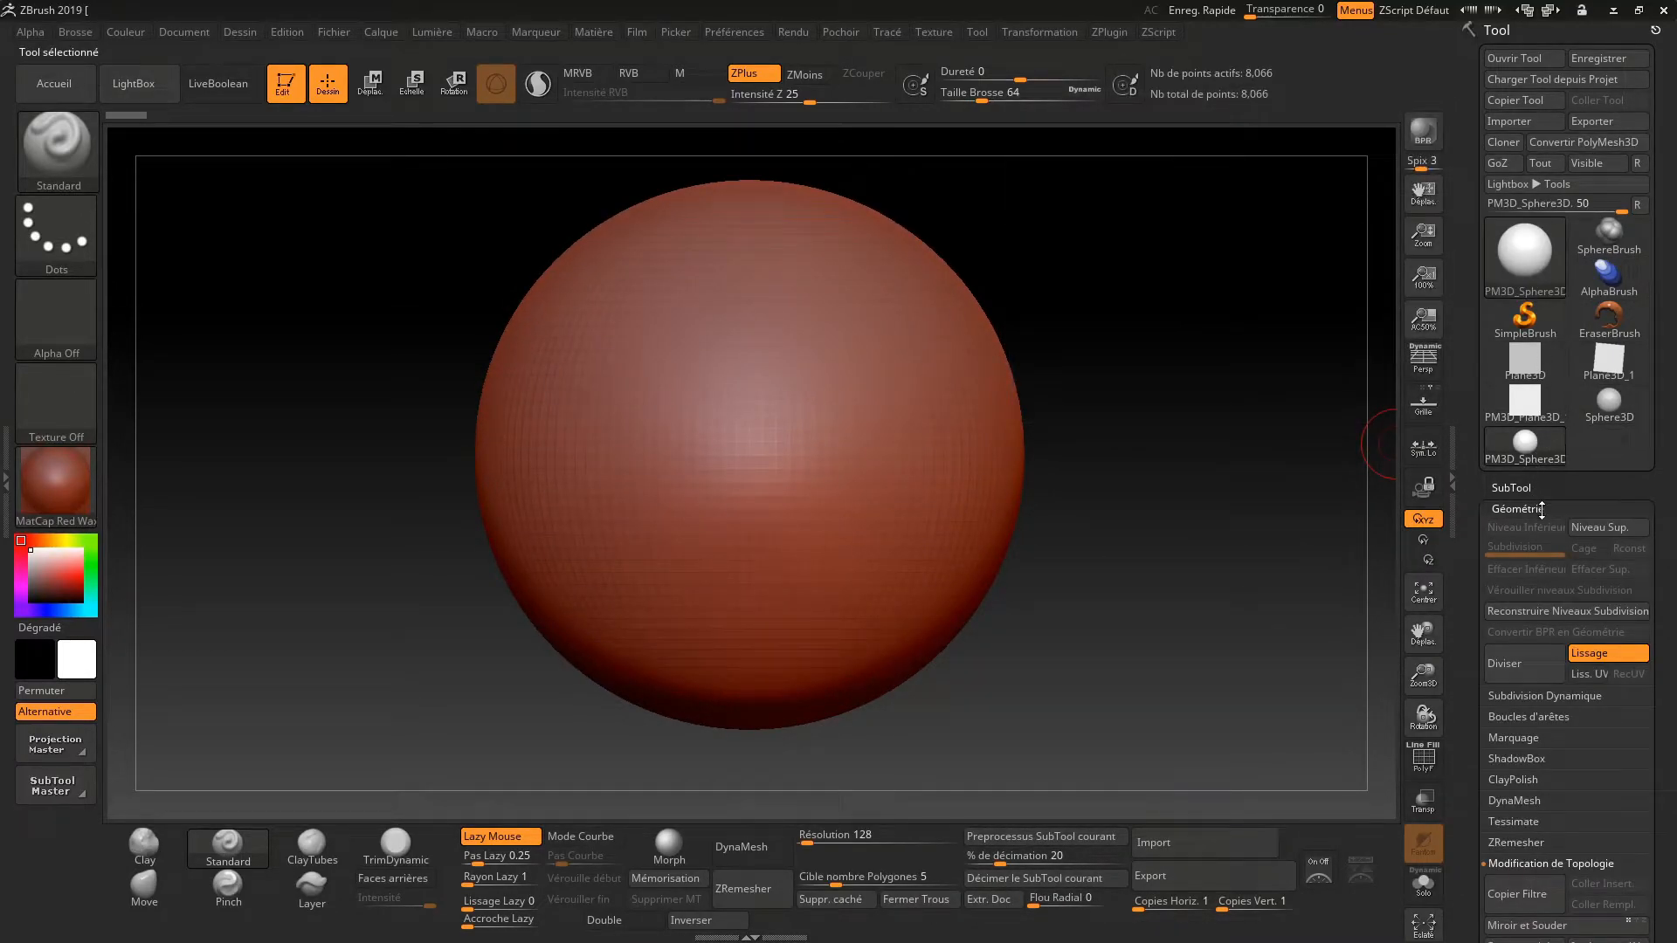
click(1546, 508)
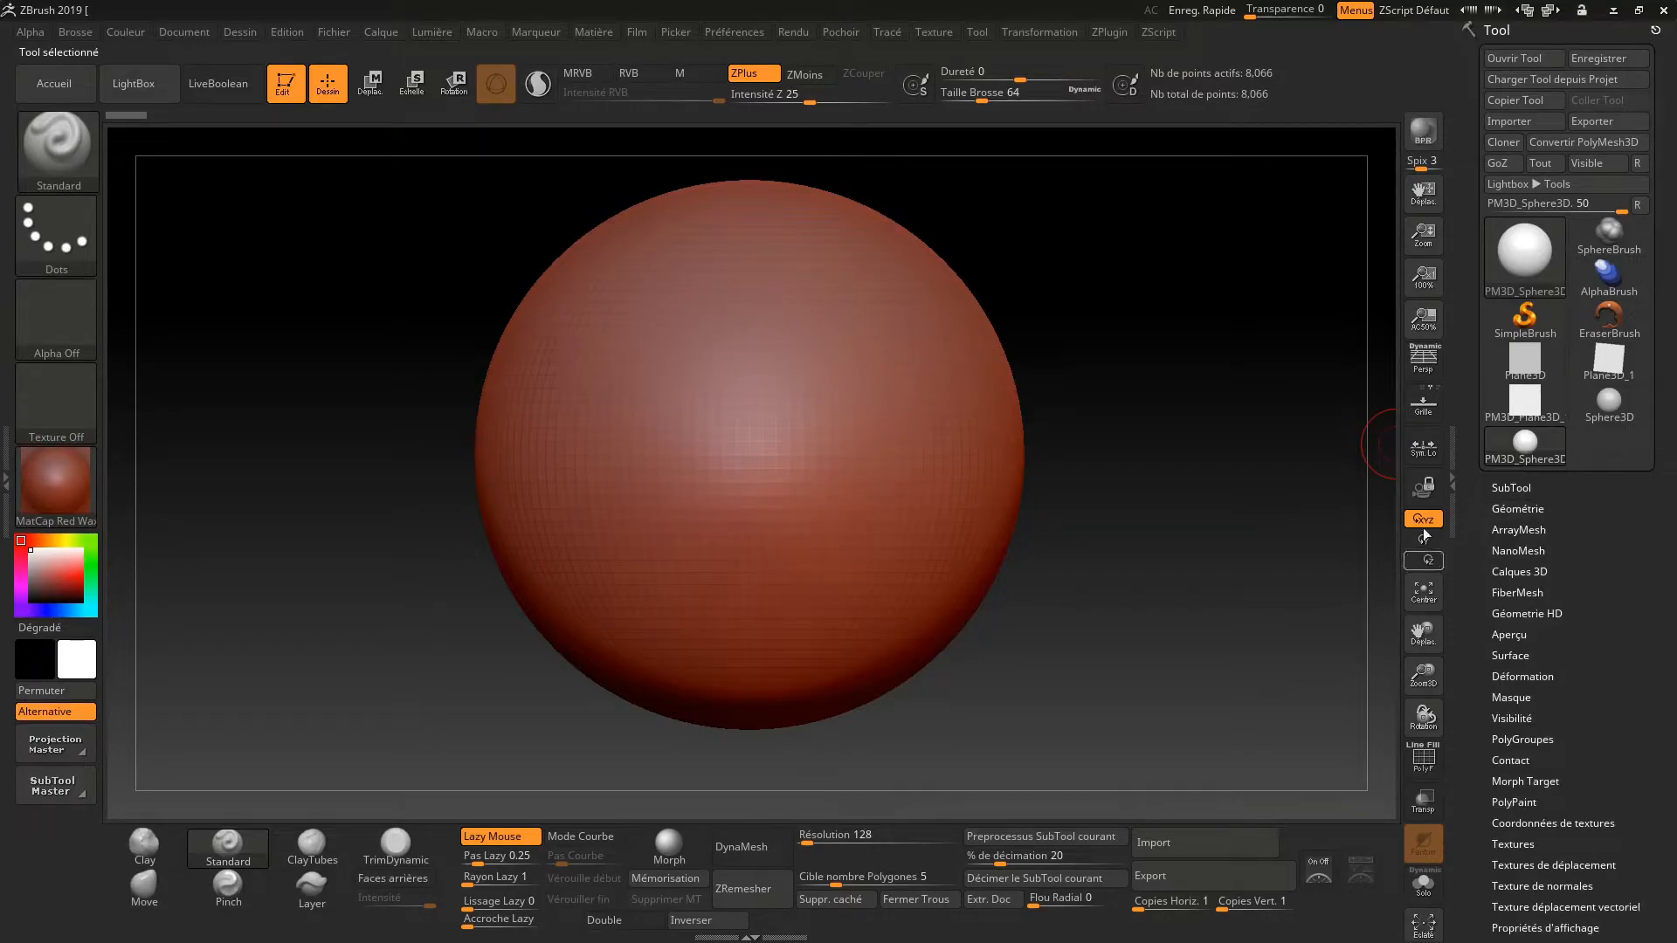
alt+drag(1168, 613, 1145, 538)
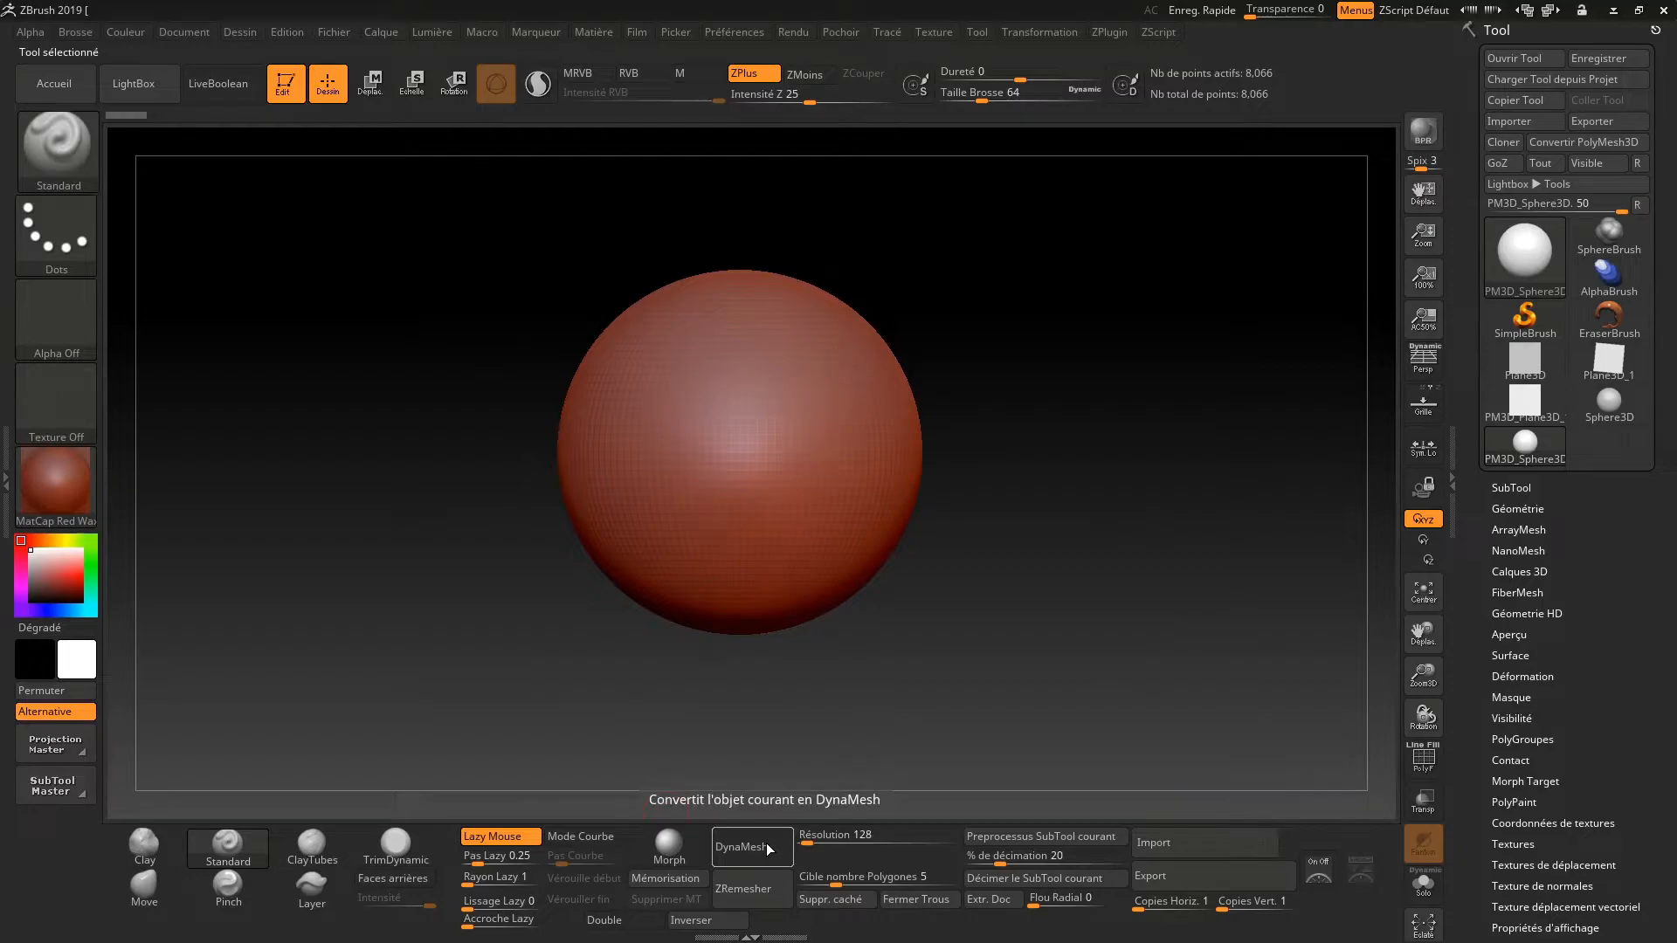
Examine the sphere's polygon grid with the PolyFrame display and hide the wireframe again
click(1423, 758)
alt+drag(1166, 510, 1146, 598)
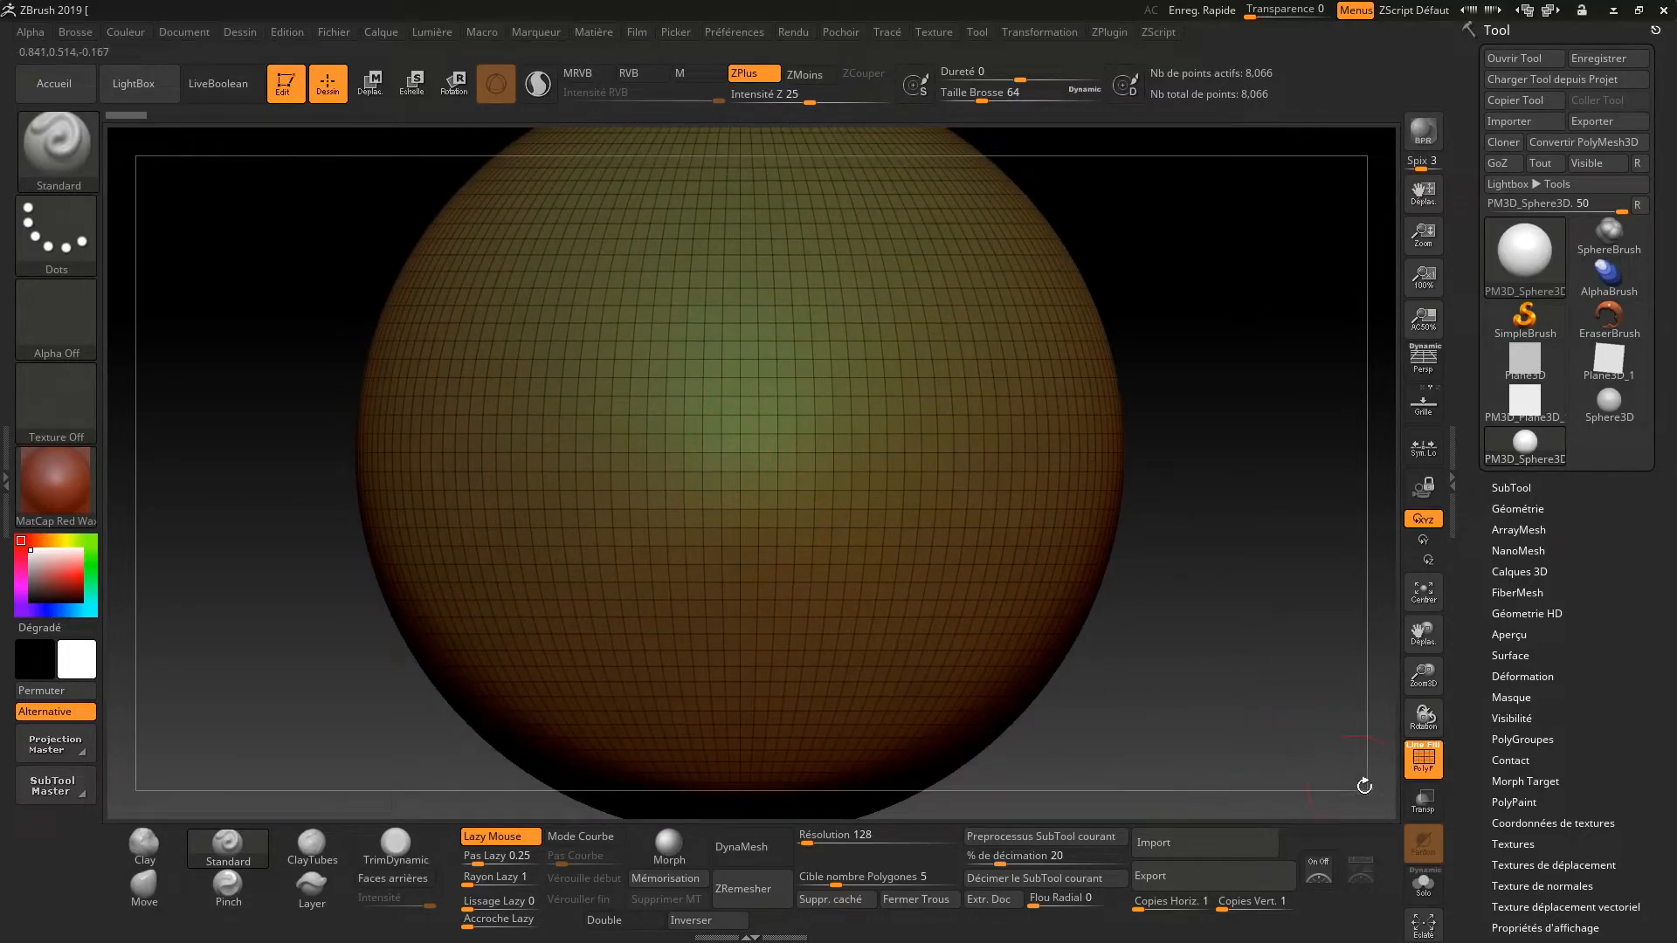
click(1424, 758)
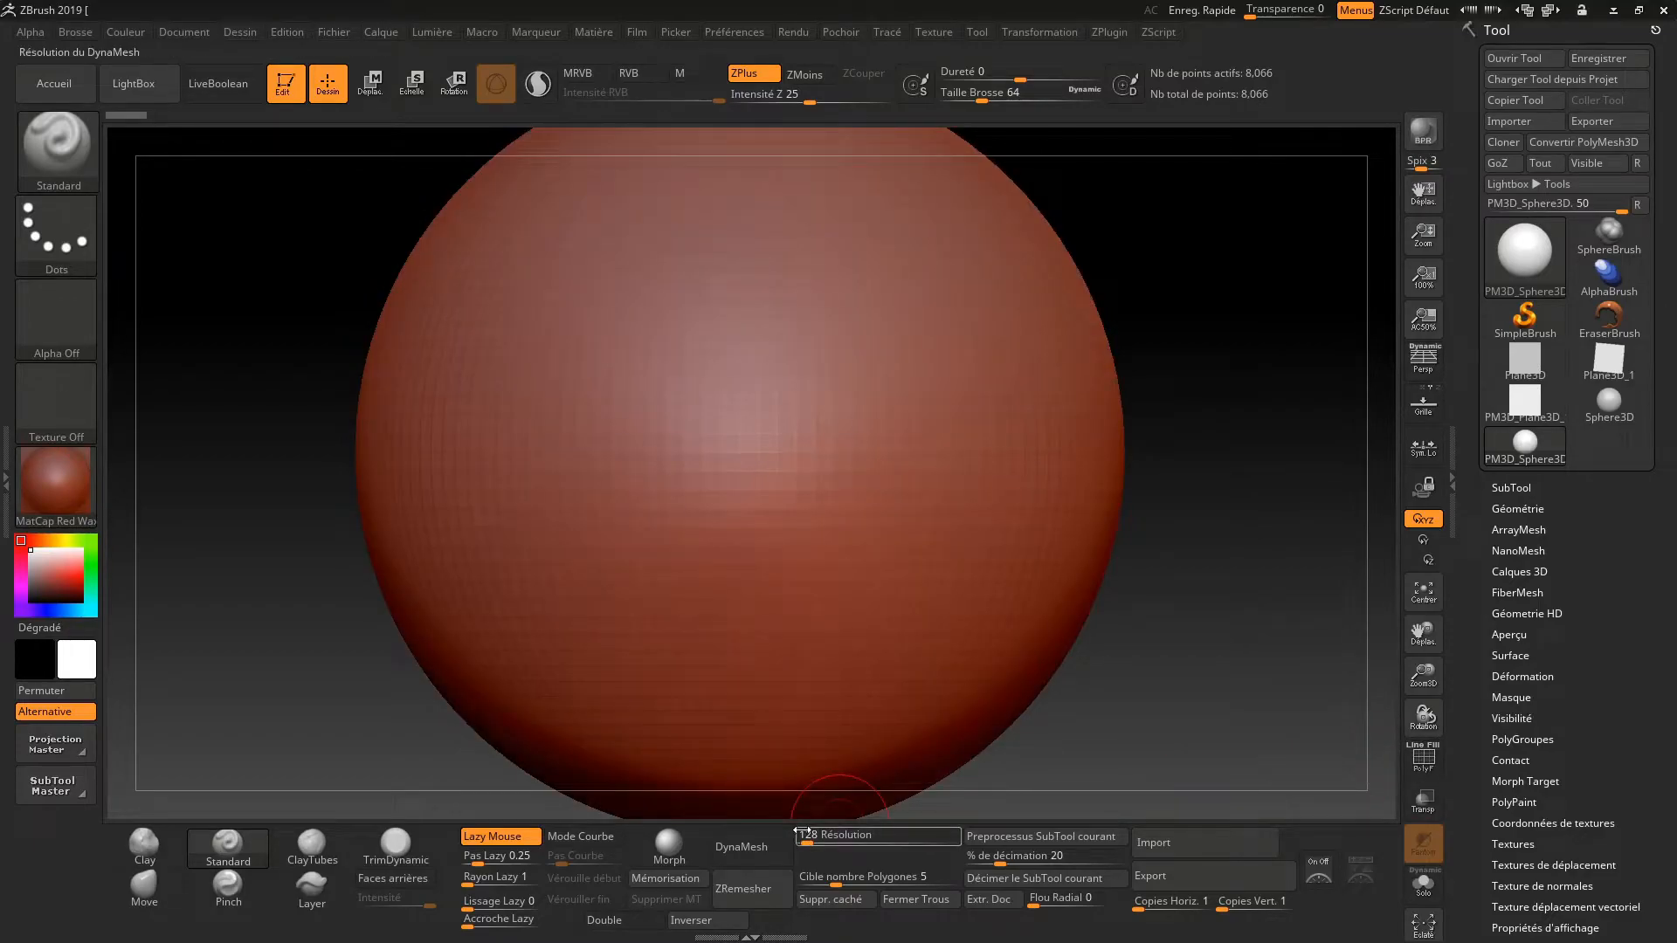
Convert the sphere to a DynaMesh at resolution 128 and check its new polygon grid with PolyFrame
click(759, 845)
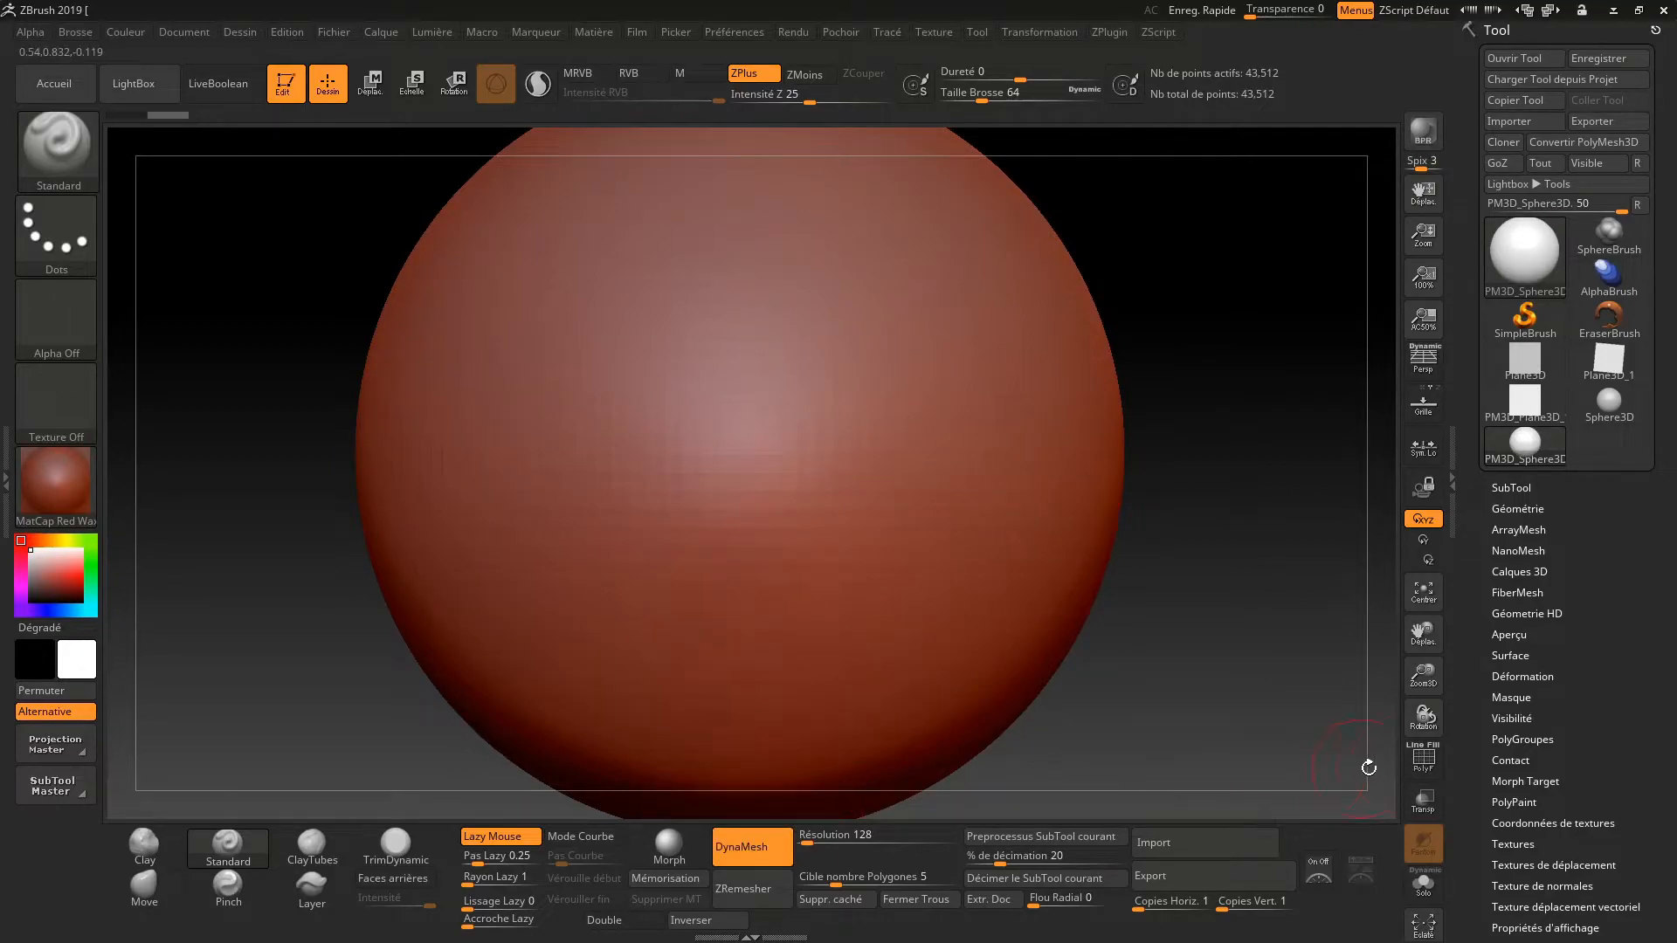
click(1423, 758)
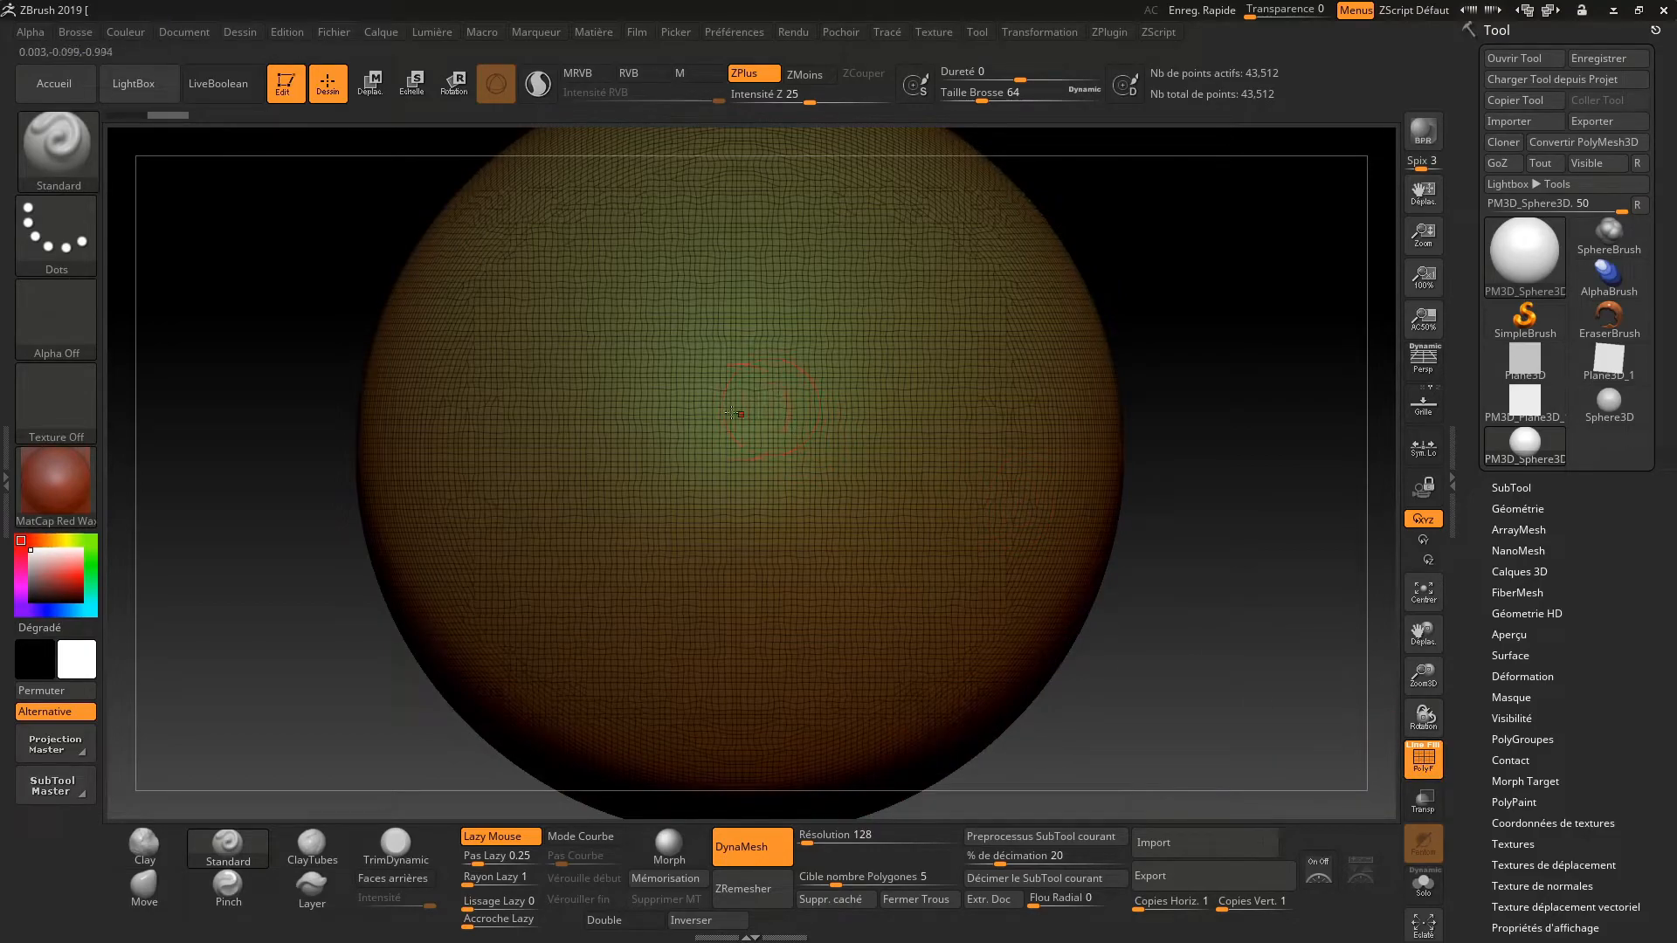
click(1434, 768)
alt+drag(1217, 739, 1033, 616)
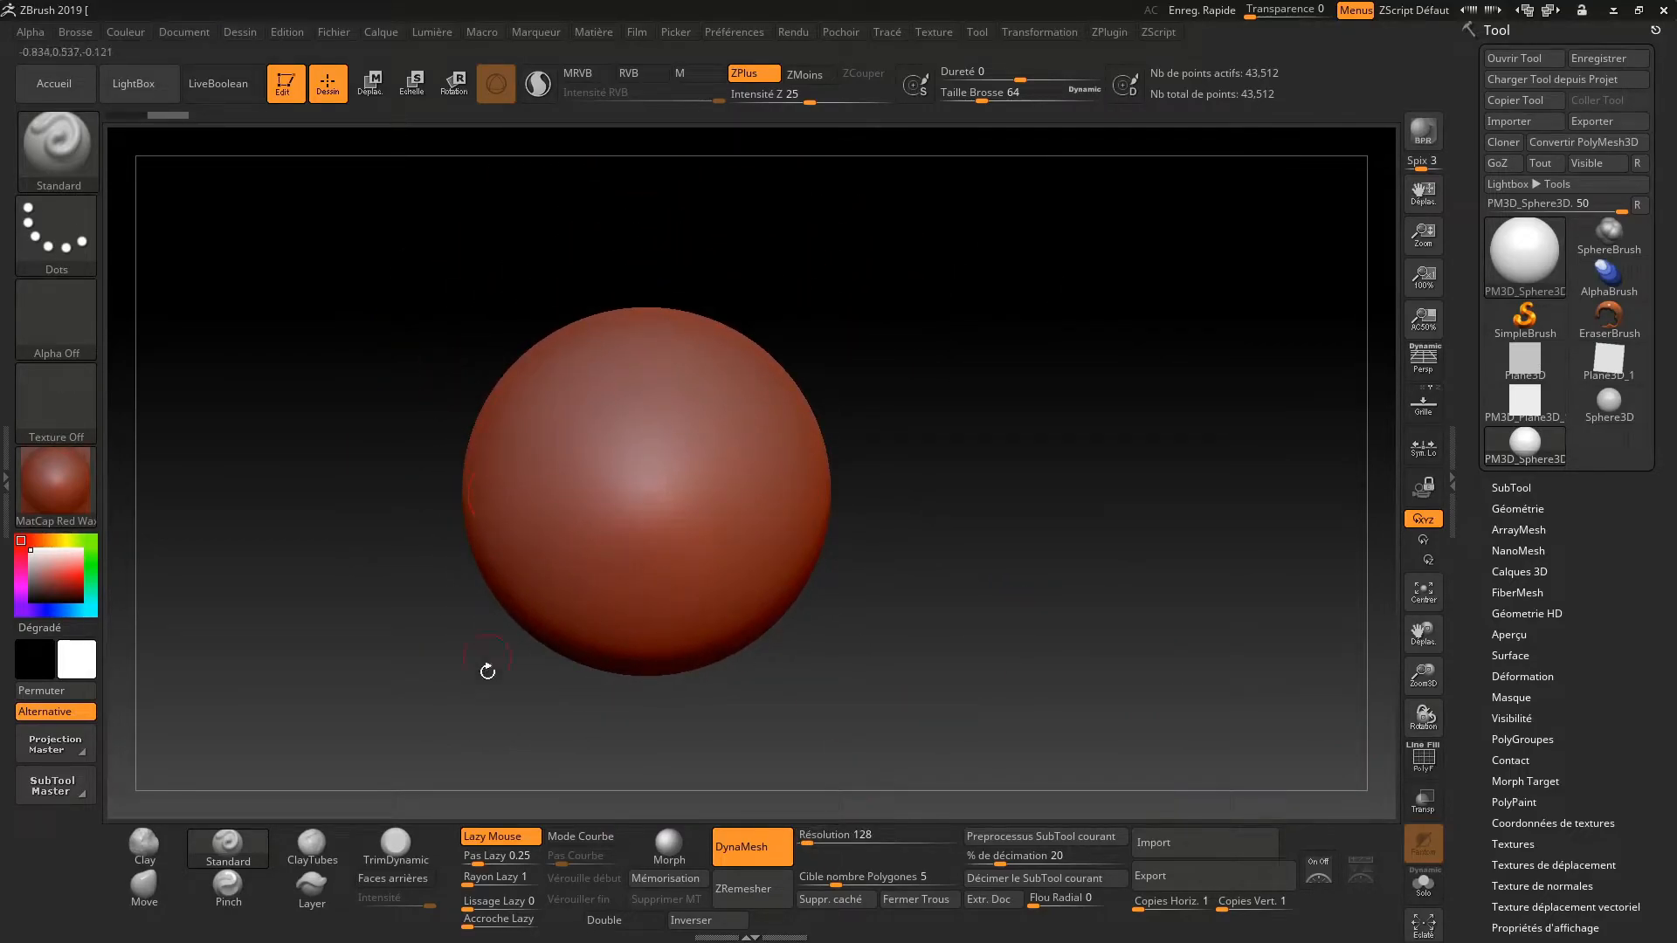
Set the brush size to 422 and pull a large bulge out of the sphere's right side with the Move brush
click(145, 846)
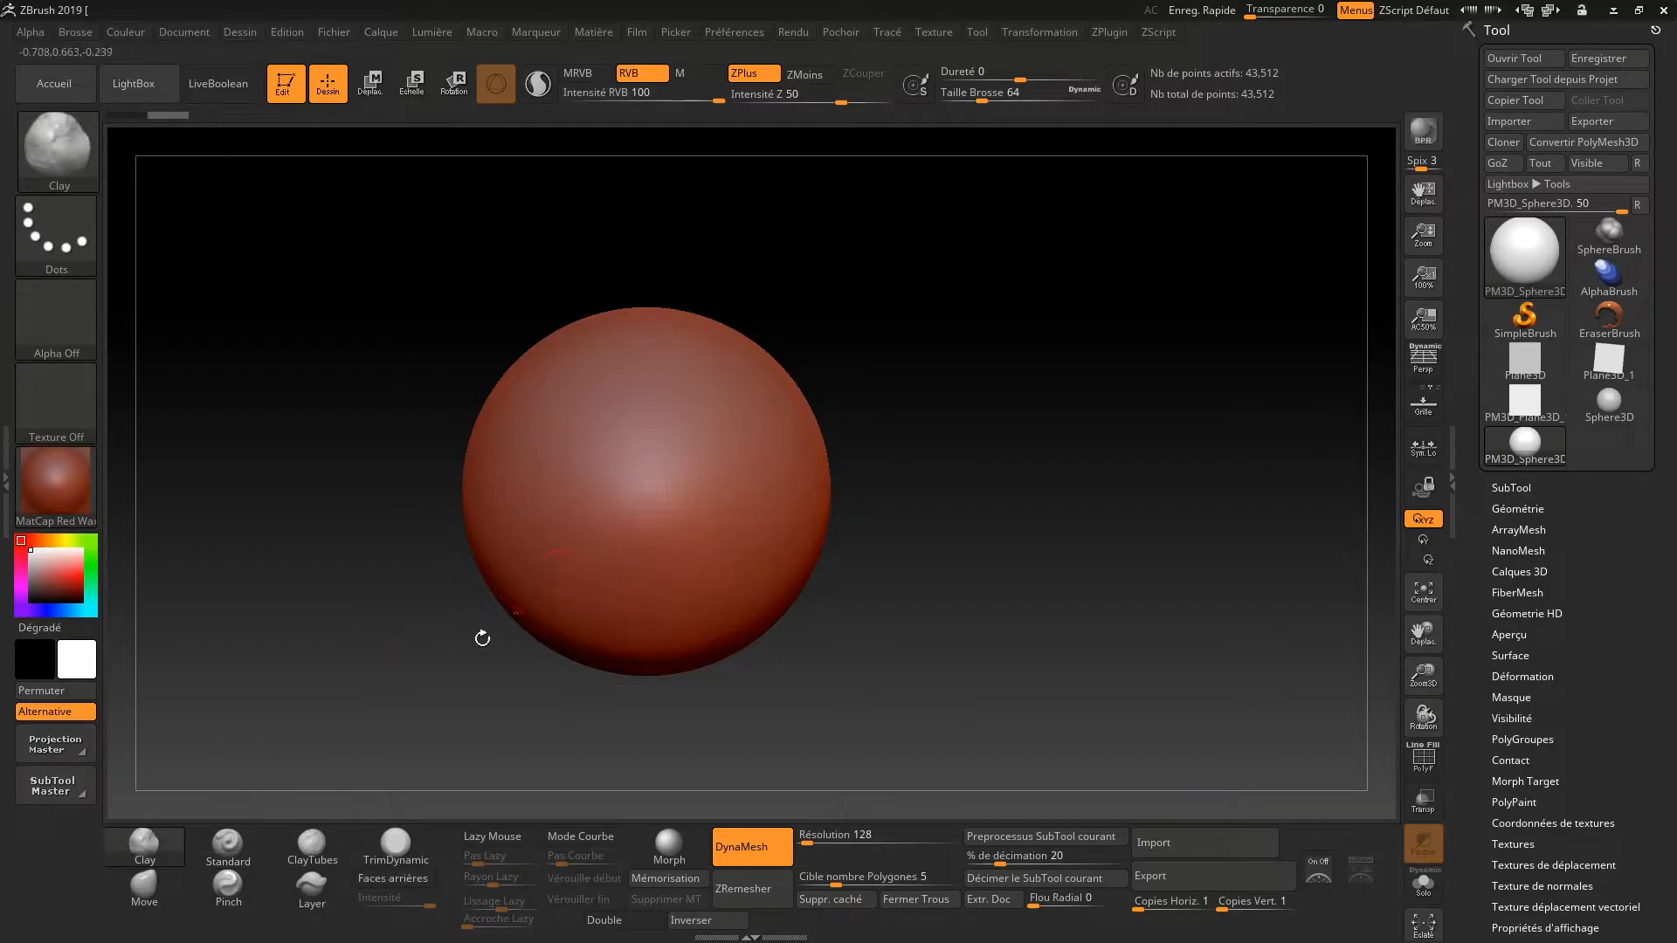
click(144, 888)
key(space)
mouse_move(694, 490)
mouse_down()
mouse_move(878, 476)
mouse_move(850, 517)
mouse_up()
Switch to the Standard brush and set its Lazy Step to 0
click(228, 846)
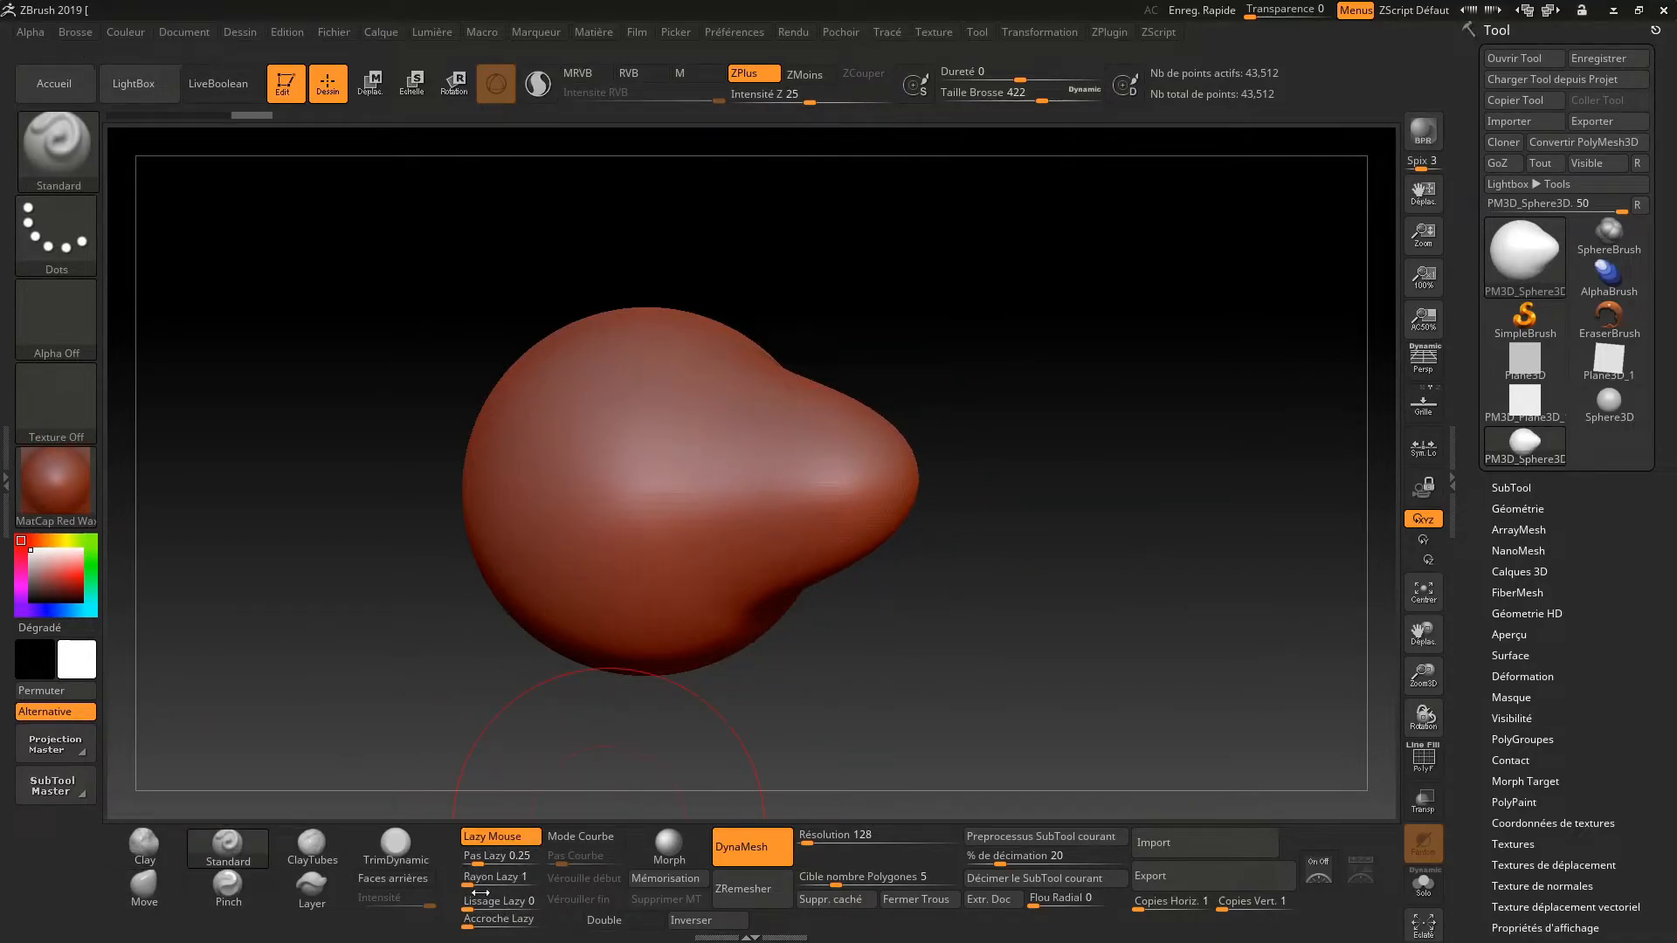
drag(470, 883, 474, 883)
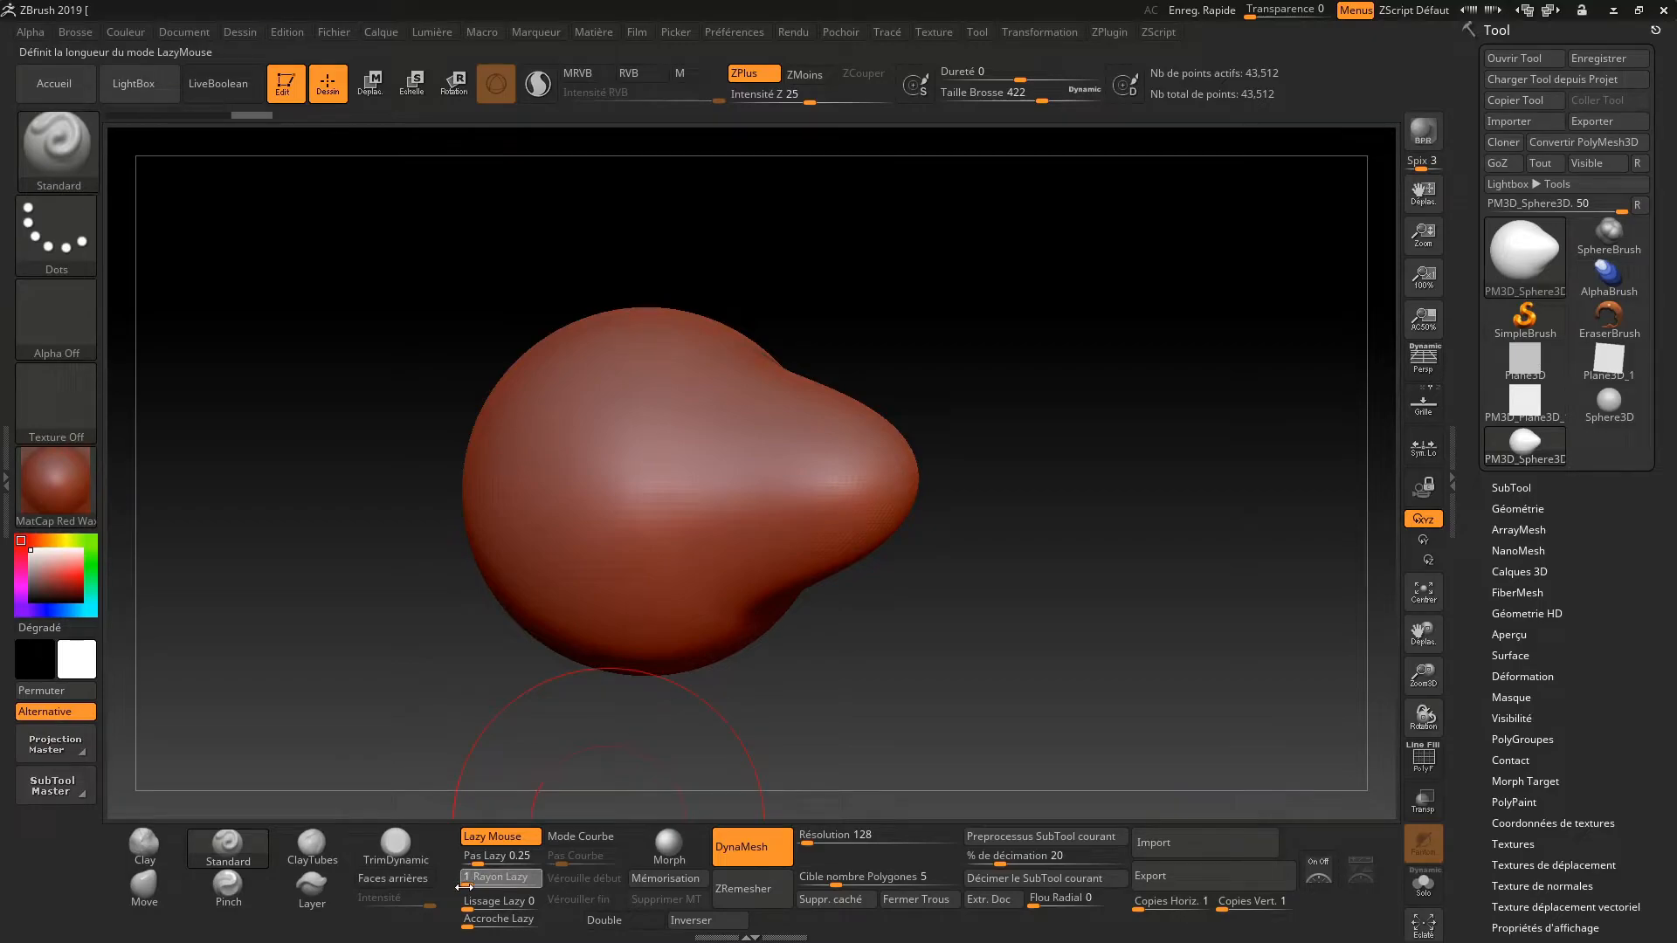
drag(476, 863, 469, 864)
Try a Standard brush stroke on the sphere's bulge and undo it
mouse_move(773, 507)
mouse_down()
mouse_move(794, 469)
mouse_move(851, 500)
mouse_up()
drag(1144, 543, 965, 565)
mouse_move(970, 679)
alt+mouse_down()
mouse_move(820, 639)
mouse_move(857, 633)
mouse_move(876, 576)
mouse_move(918, 655)
mouse_move(791, 741)
alt+mouse_up()
key(ctrl+z)
key(ctrl+z)
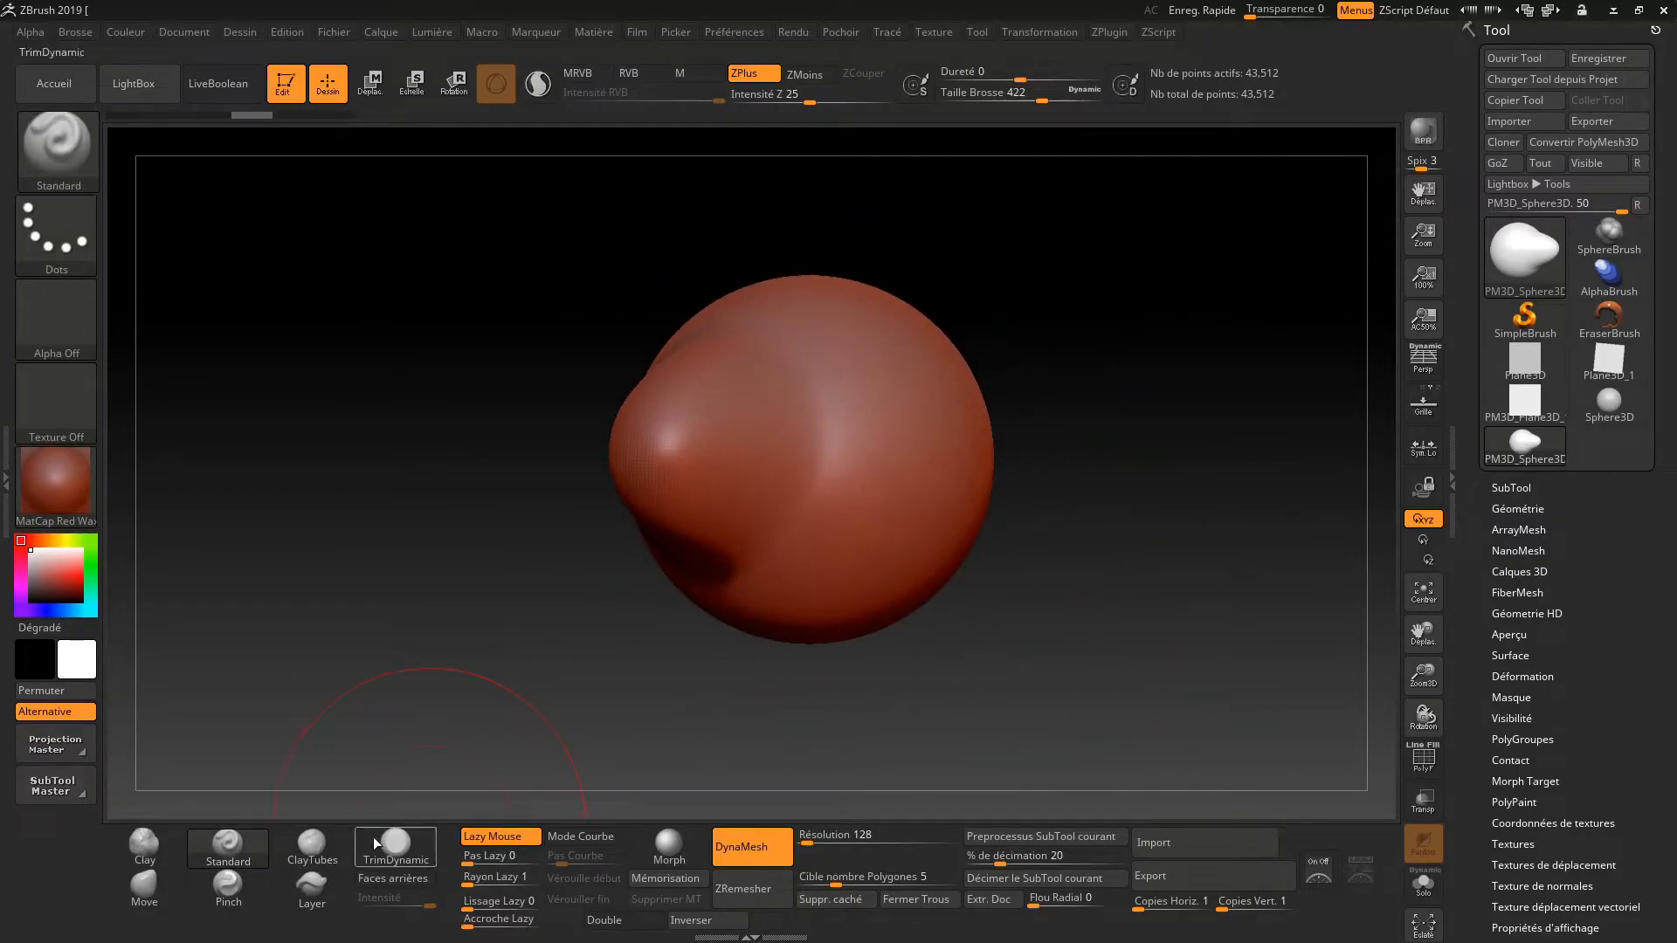
Build up a long, rounded protrusion from the sphere's surface with near-stationary Standard brush strokes at size 422
click(313, 846)
click(232, 849)
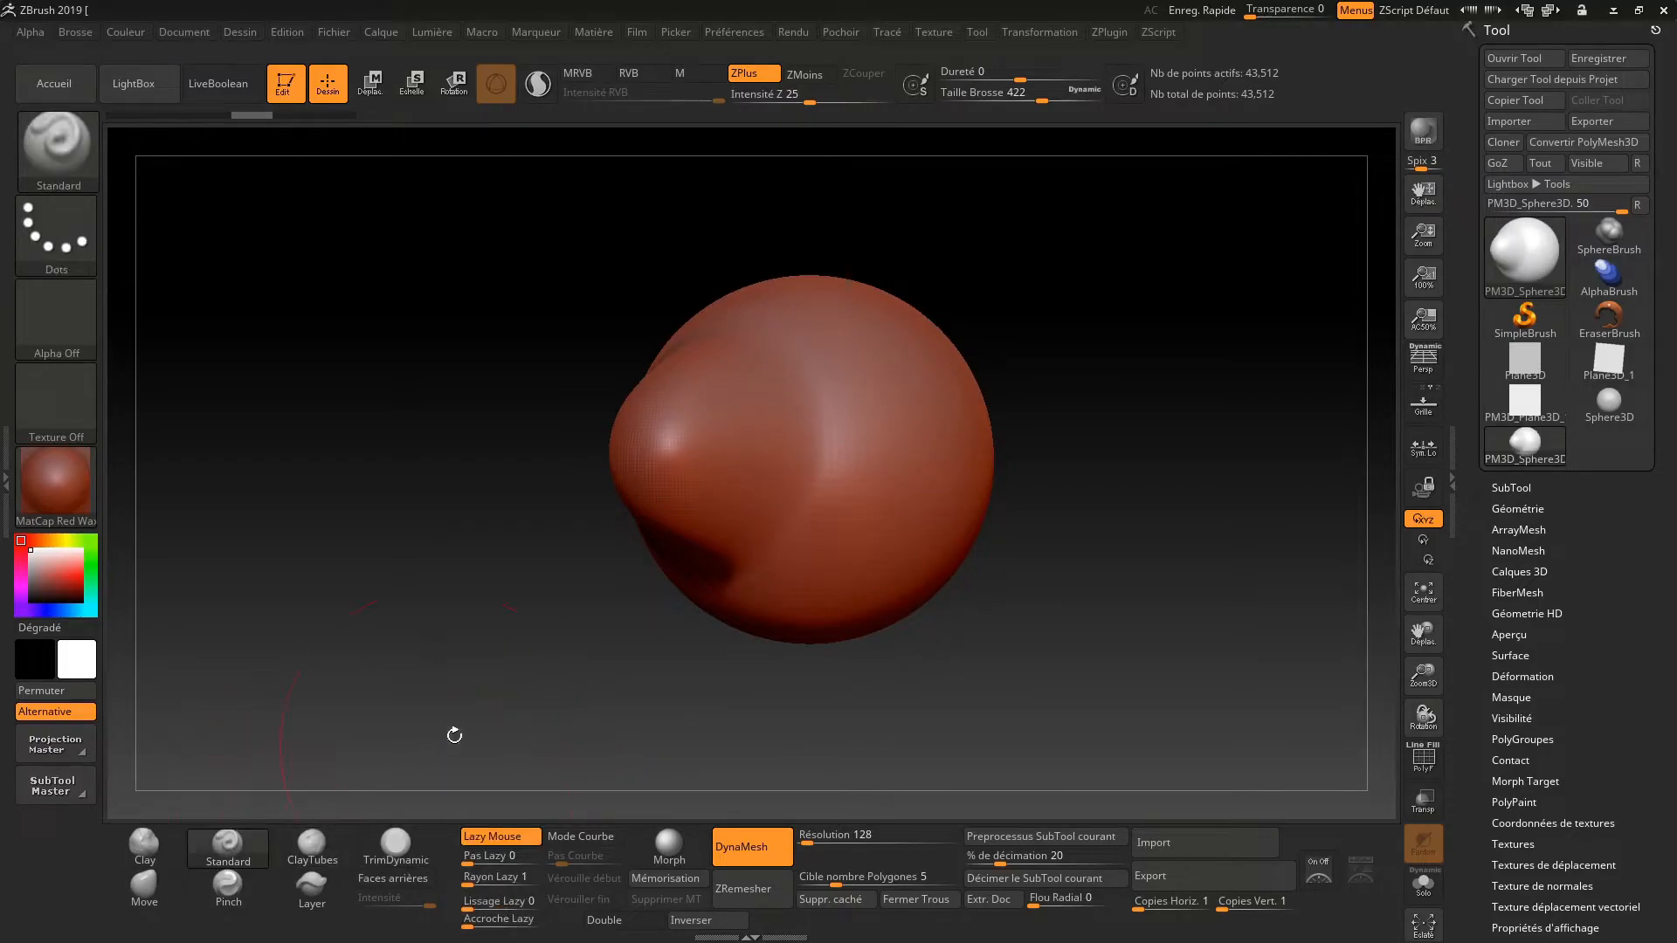
drag(554, 469, 556, 471)
drag(789, 447, 788, 454)
drag(1203, 633, 1314, 718)
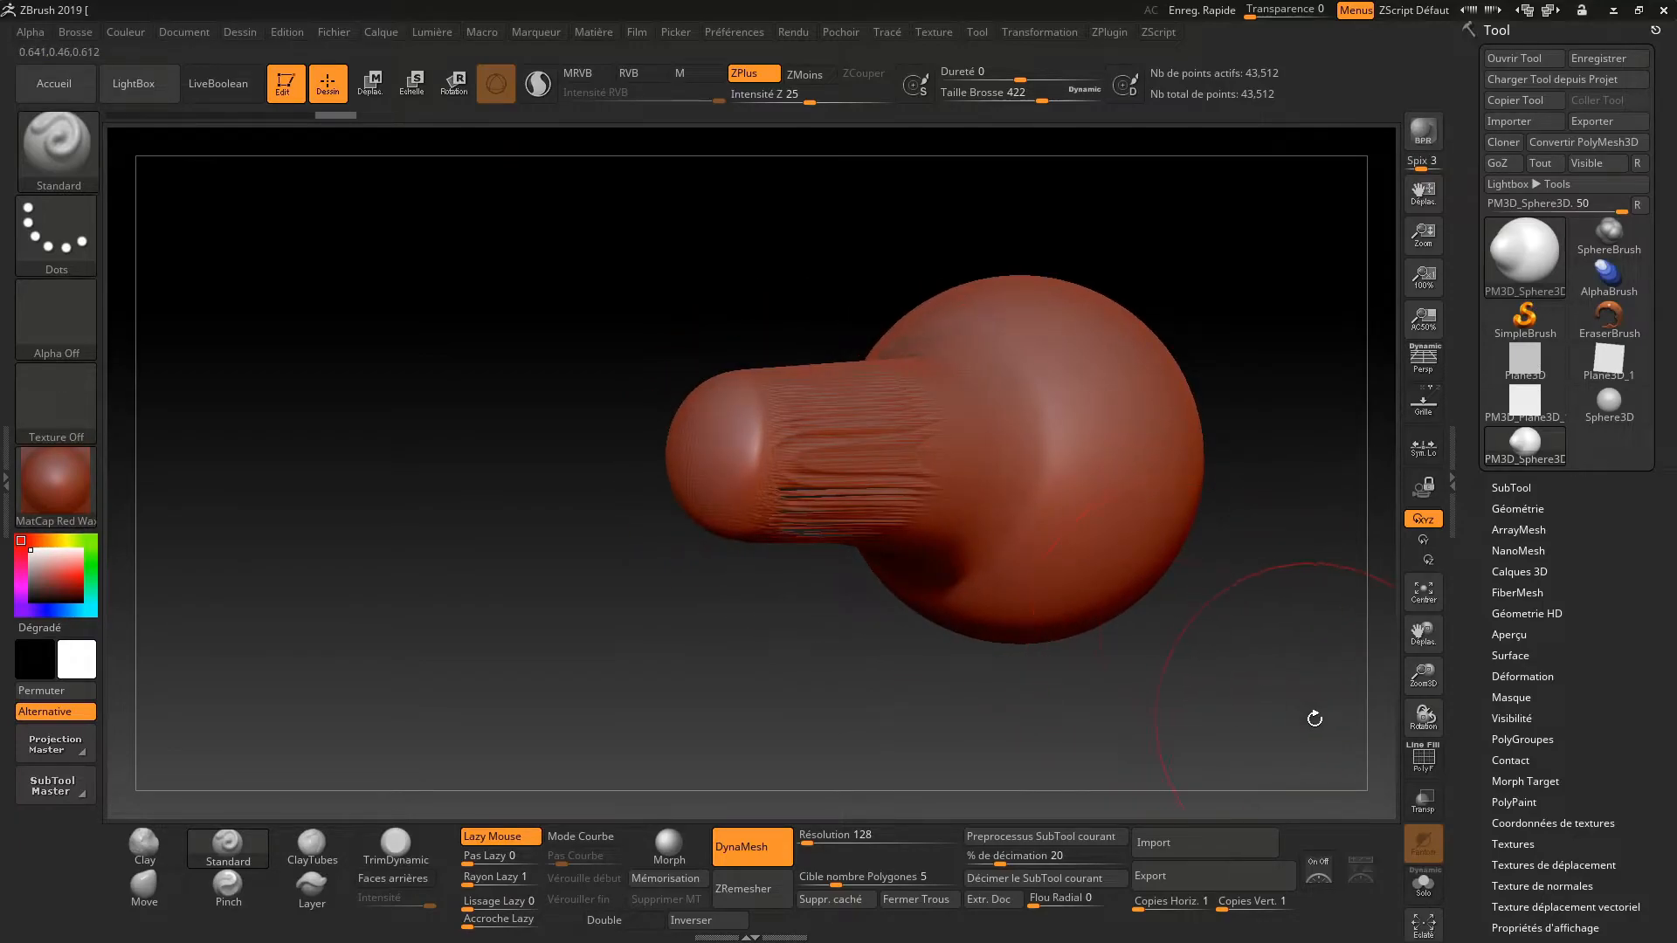
Display the wireframe, and try a Standard stroke at brush size 51 across the stretched polygons of the protrusion, undoing it
click(1424, 761)
mouse_move(1286, 637)
alt+mouse_down()
mouse_move(435, 526)
mouse_move(263, 259)
alt+mouse_up()
key(space)
mouse_move(732, 560)
mouse_down()
mouse_move(666, 561)
mouse_move(730, 498)
mouse_move(790, 646)
mouse_move(691, 582)
mouse_up()
mouse_move(833, 360)
mouse_down()
mouse_move(854, 418)
mouse_move(847, 559)
mouse_up()
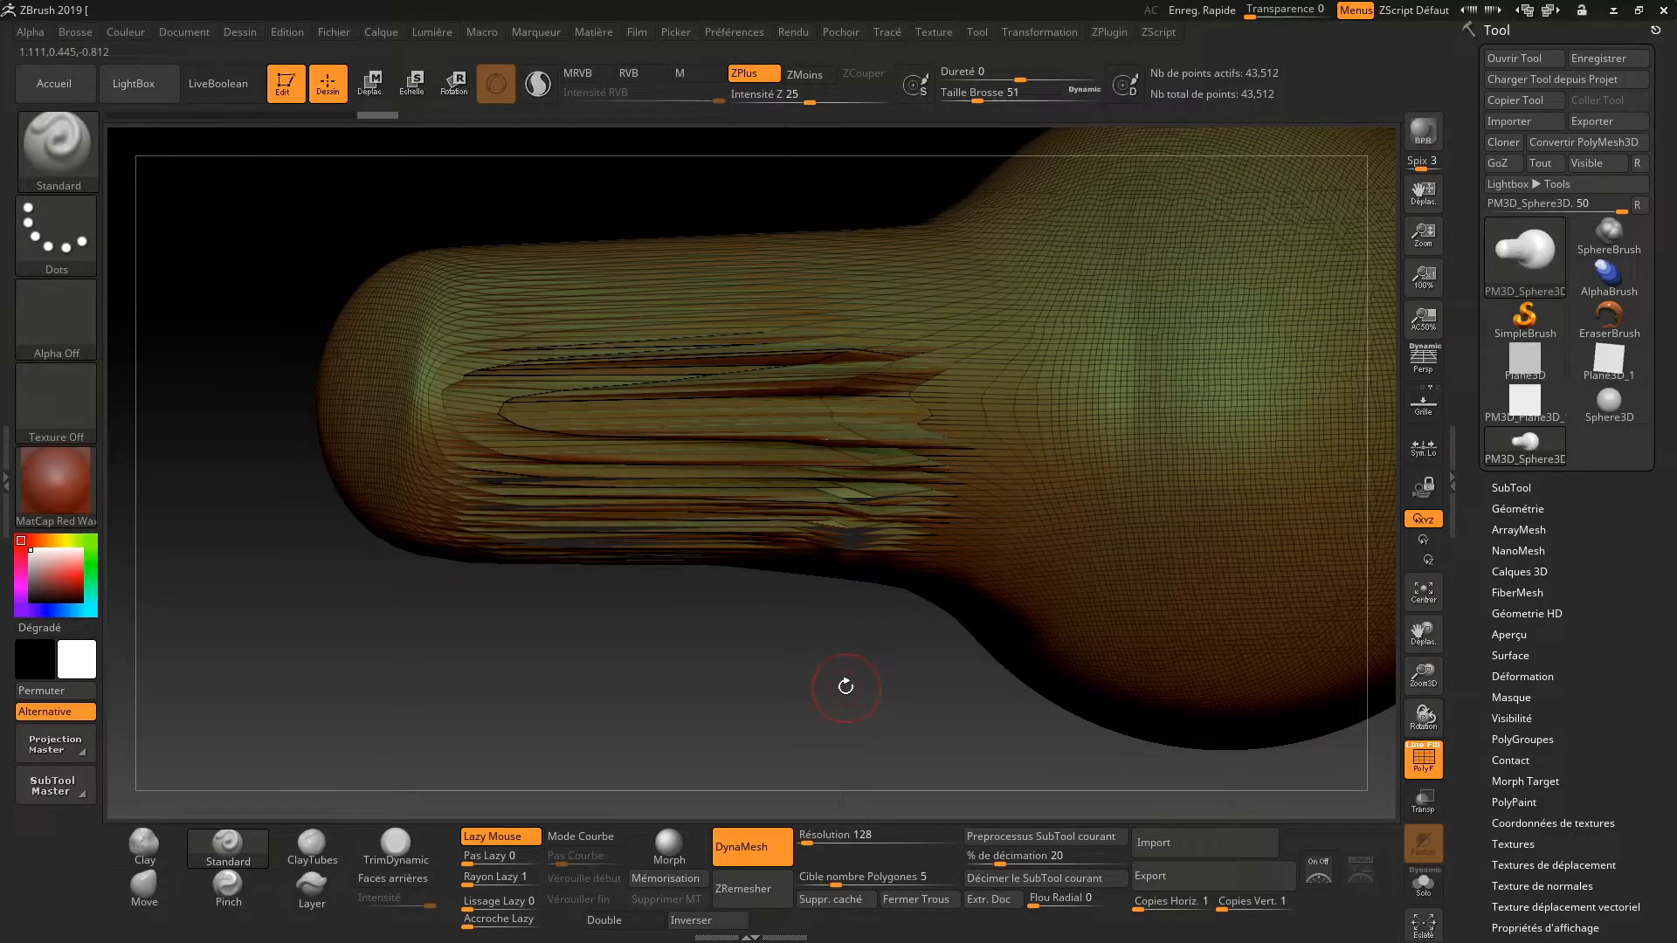
key(ctrl+z)
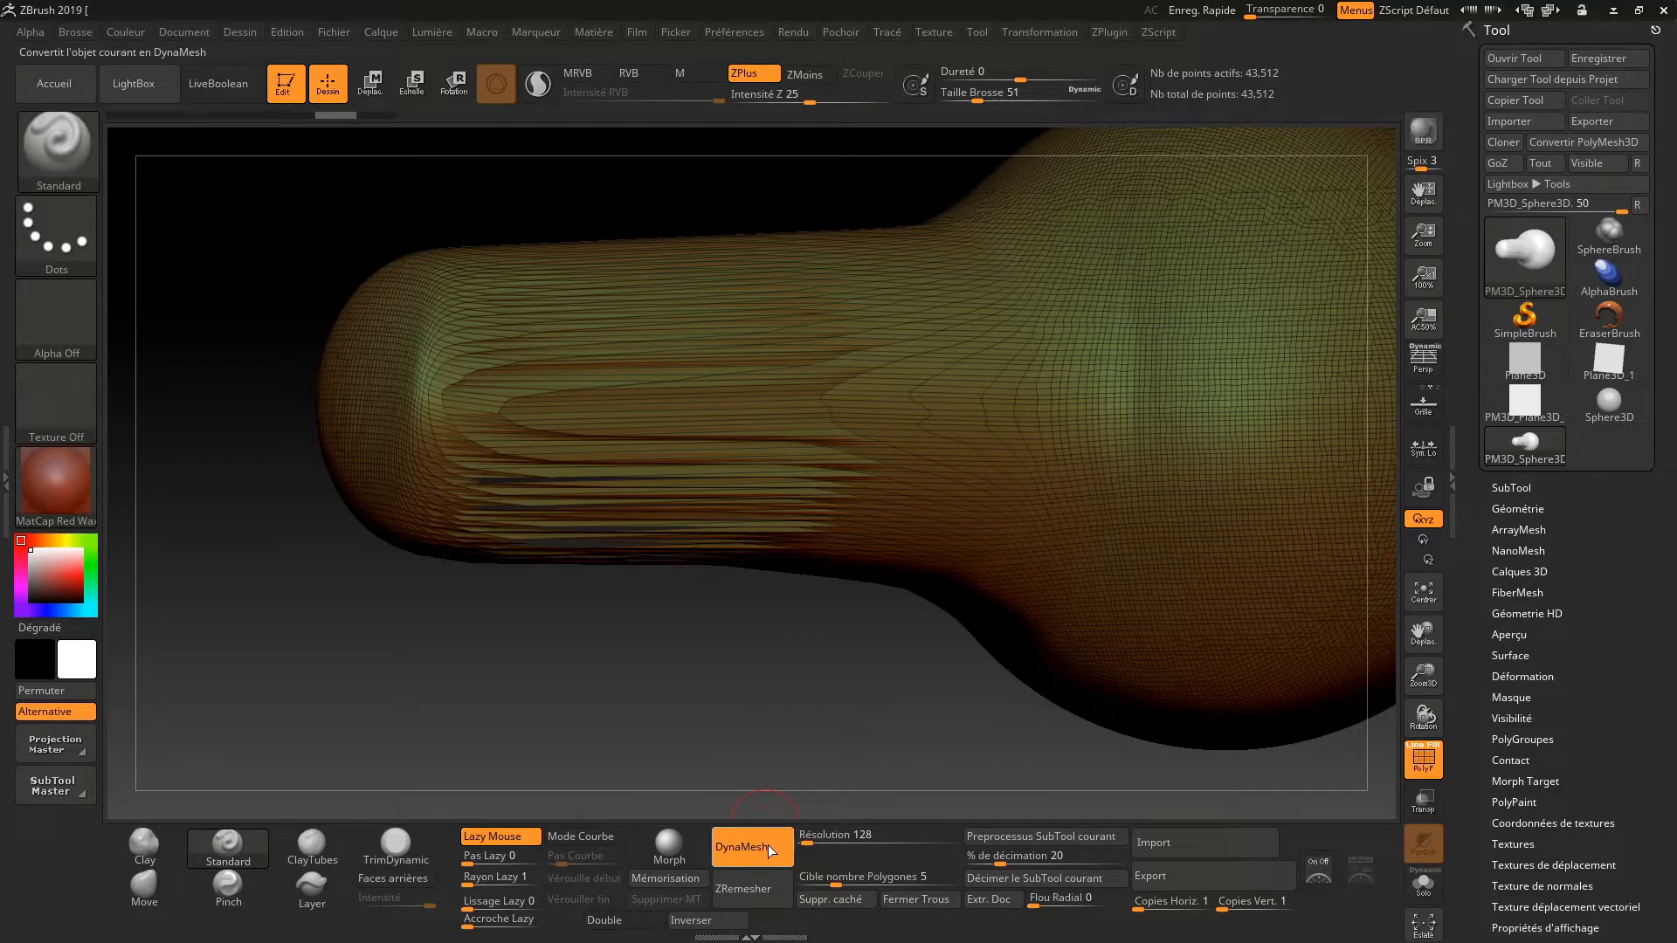
Remesh the model with DynaMesh at resolution 128 and smooth the ridges along the protrusion
key(ctrl)
ctrl+drag(396, 605, 494, 698)
key(shift)
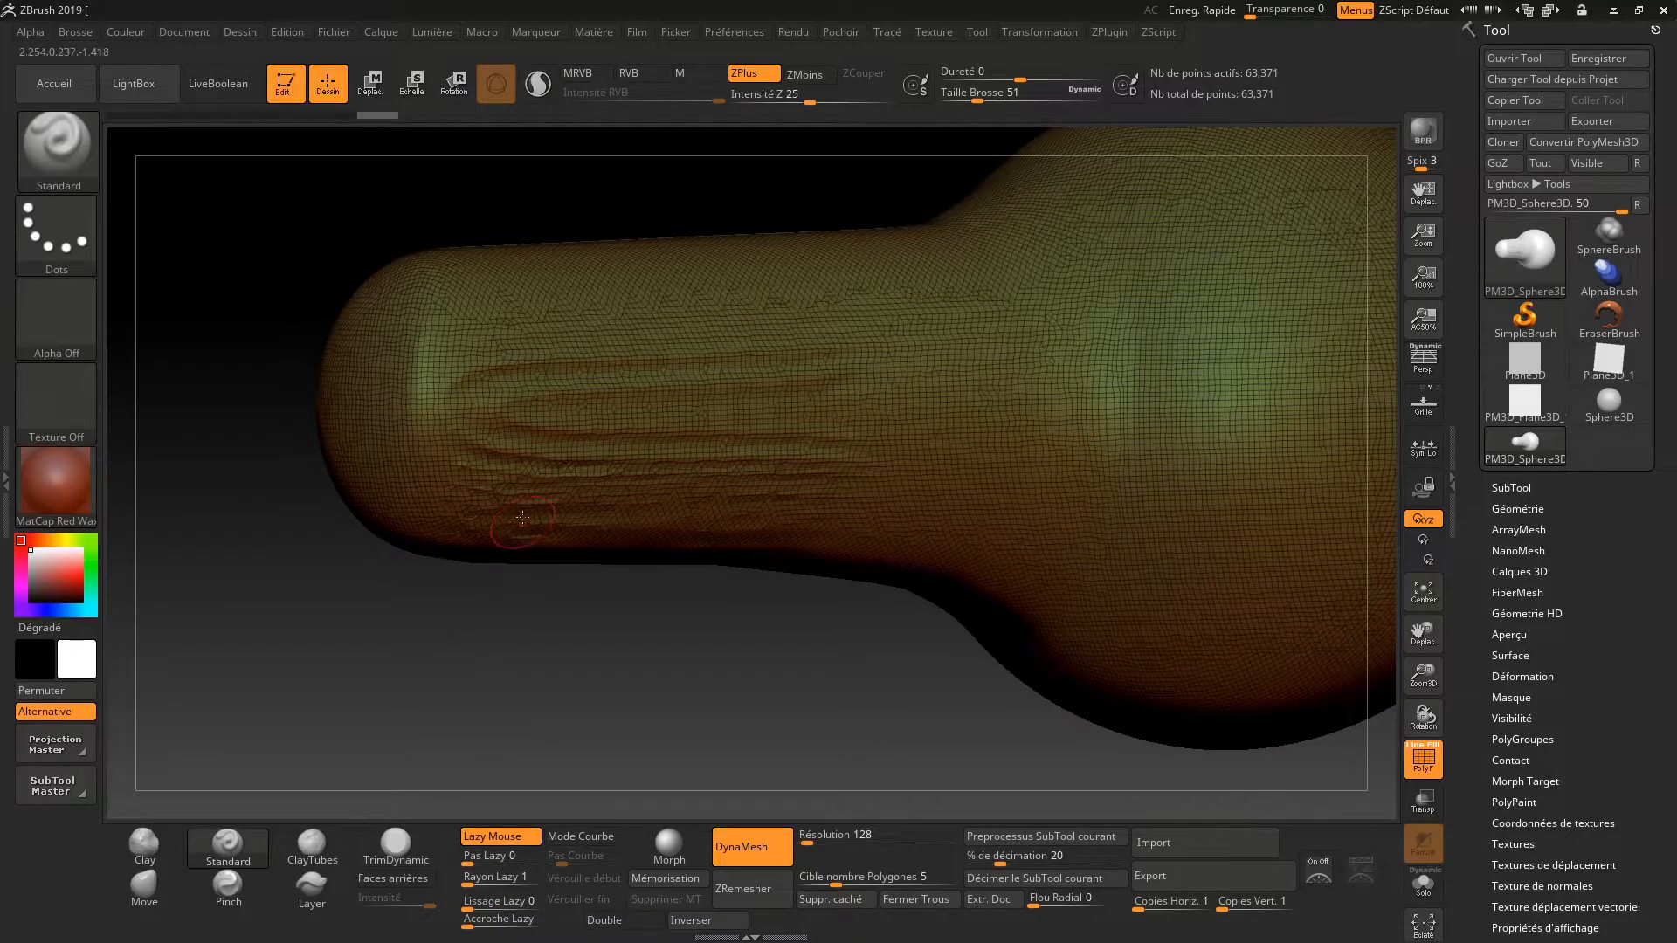
mouse_move(498, 367)
shift+mouse_down()
mouse_move(476, 441)
mouse_move(589, 463)
shift+mouse_up()
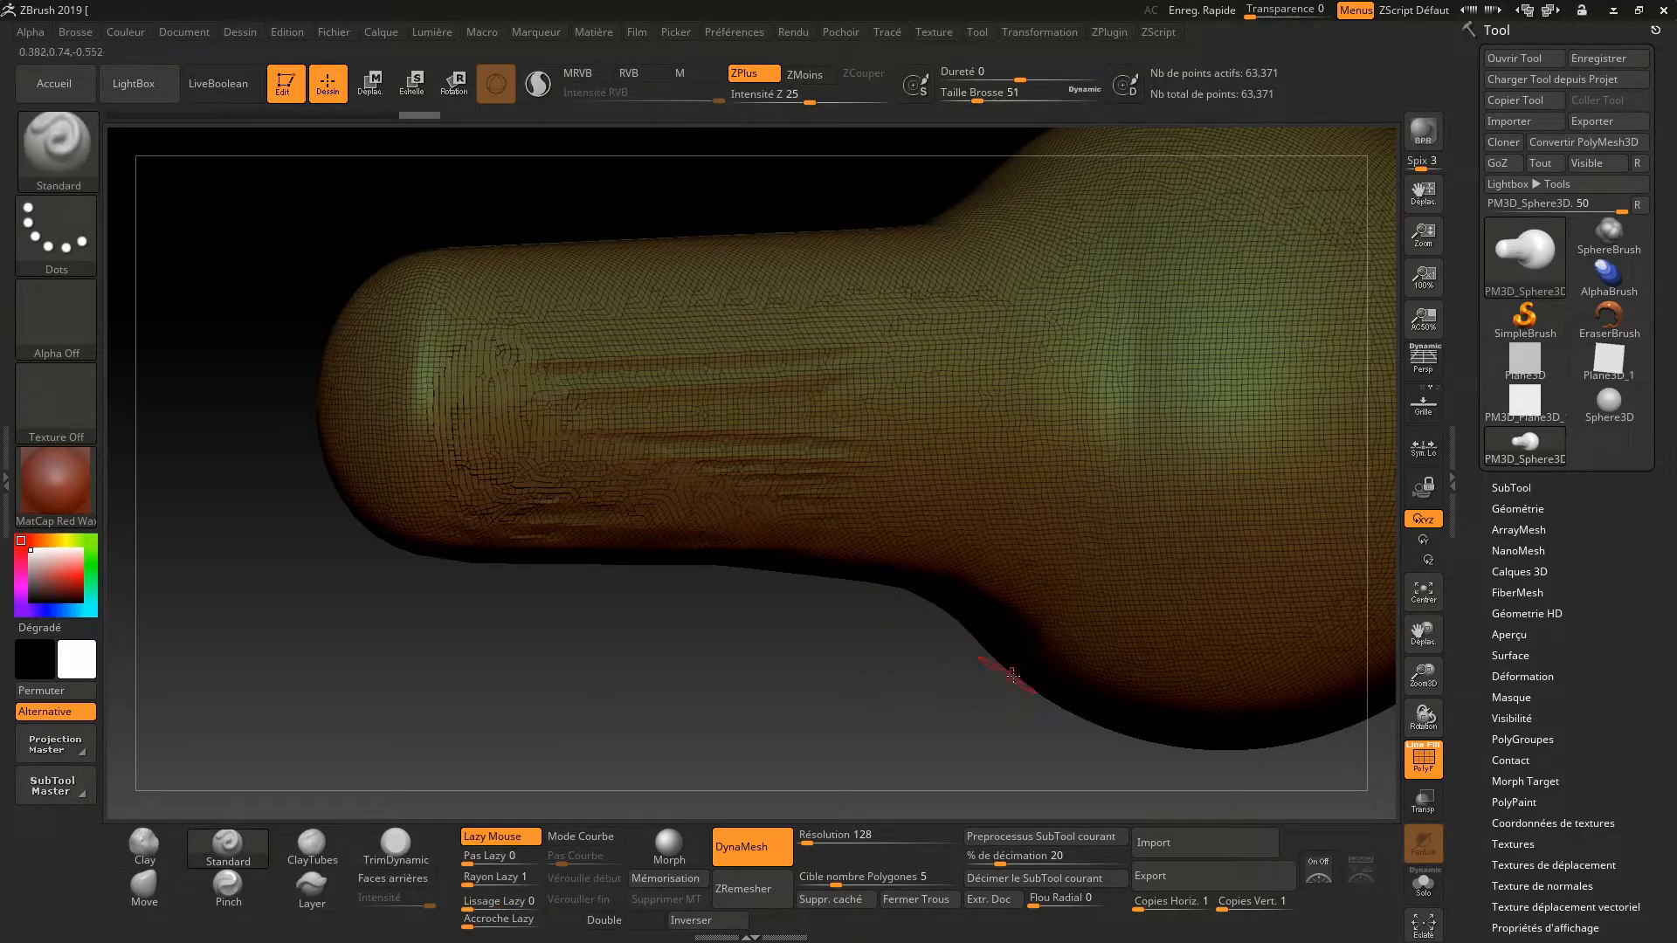
Select the Magnify brush from the full brush library and inflate the tip of the protrusion at brush size 602
mouse_move(763, 689)
mouse_down()
mouse_move(839, 686)
mouse_move(704, 490)
mouse_move(968, 565)
mouse_move(917, 599)
mouse_move(936, 724)
mouse_move(990, 572)
mouse_up()
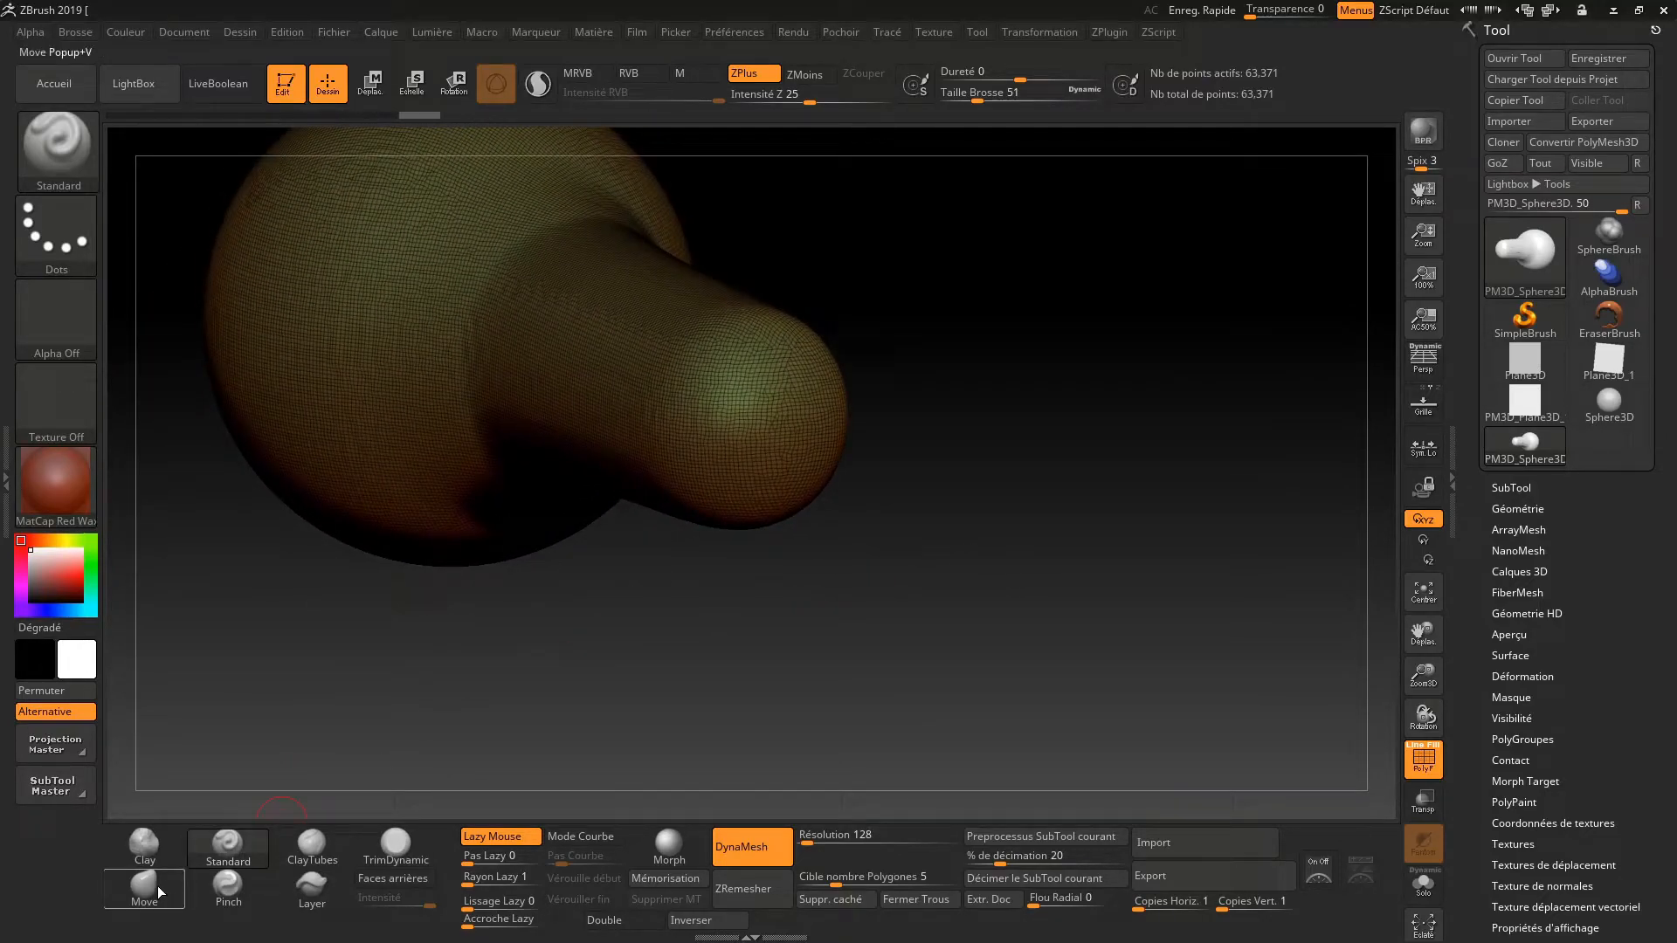
click(145, 889)
click(145, 847)
key(b)
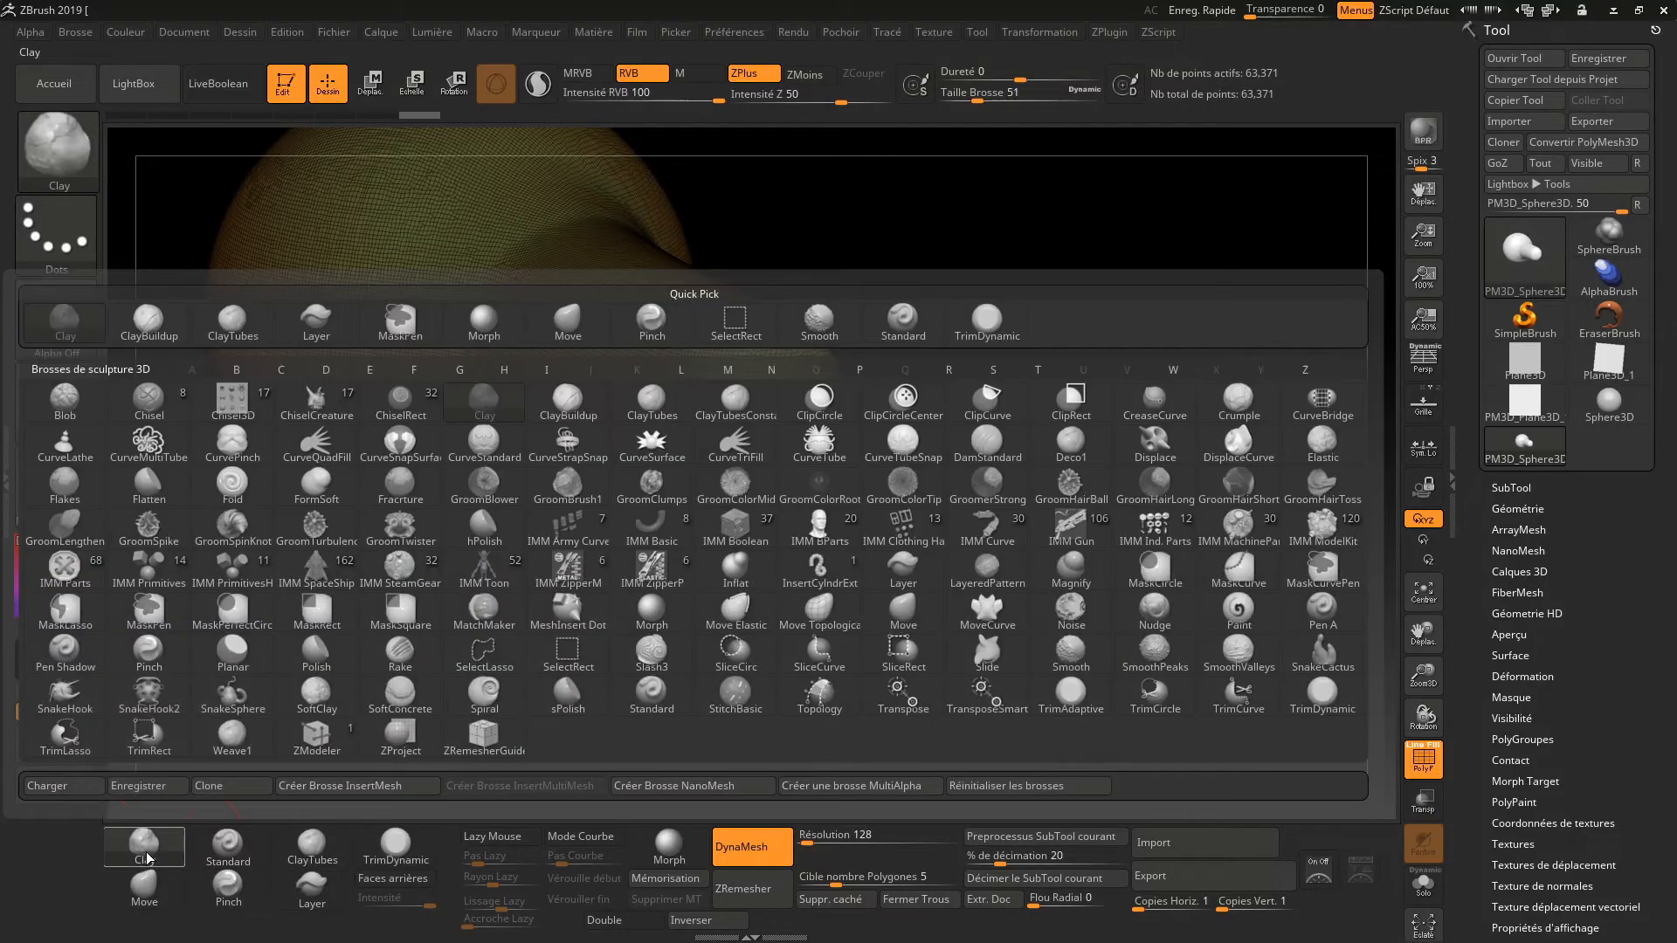
key(b)
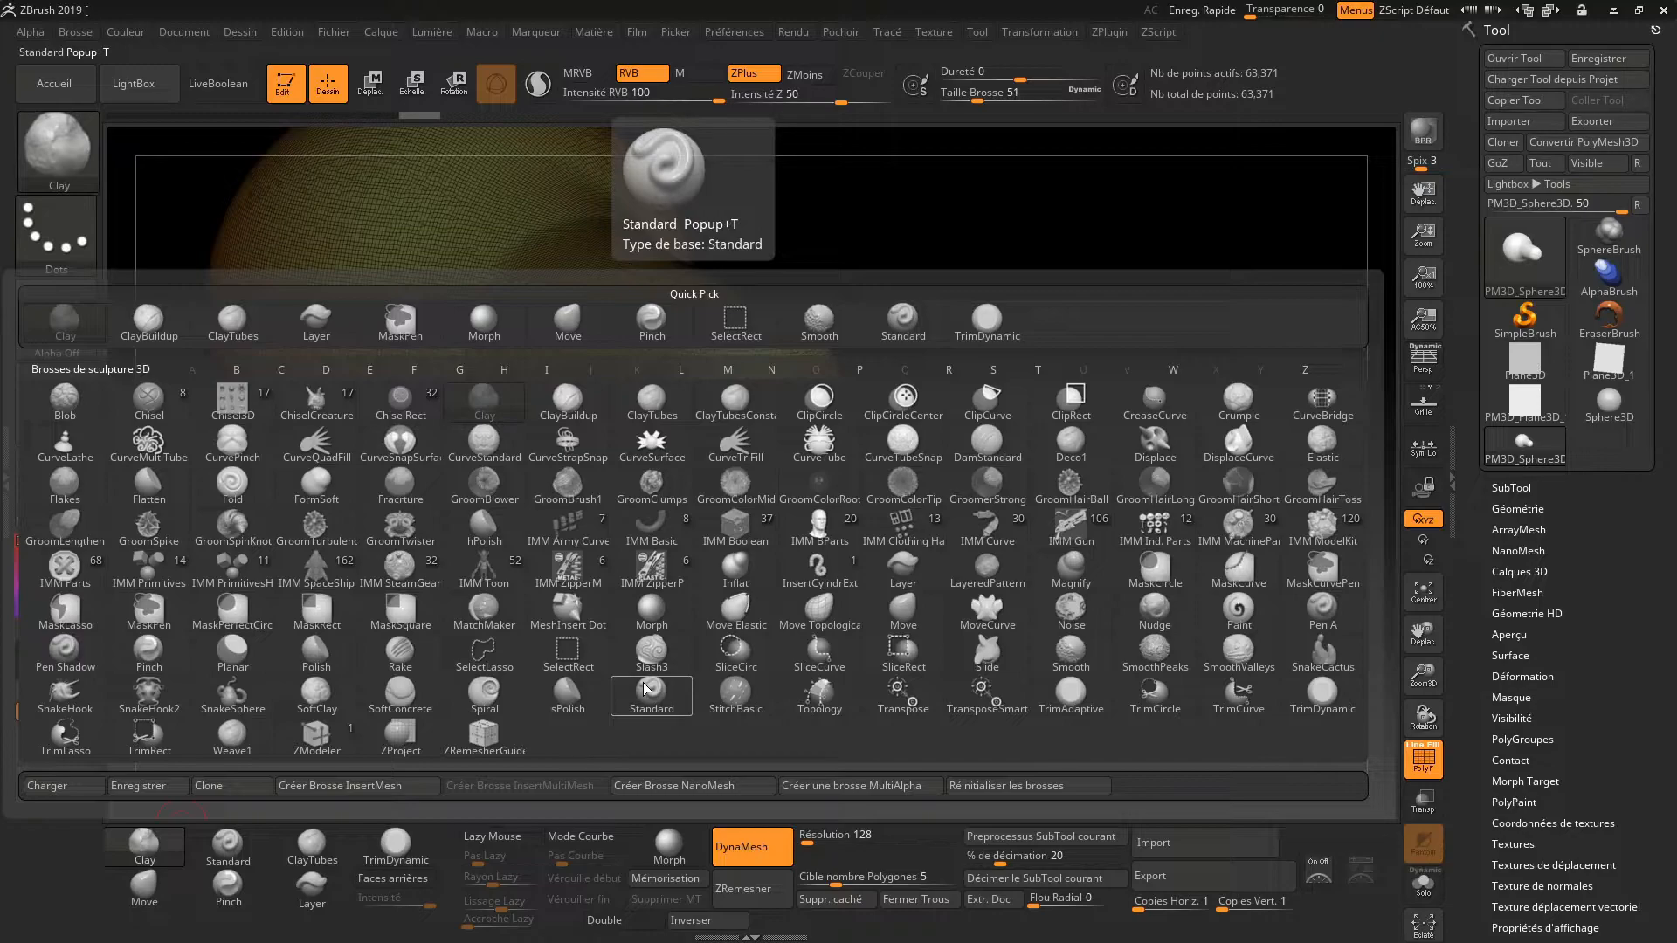
click(1069, 573)
key(space)
mouse_move(759, 439)
mouse_down()
mouse_move(843, 439)
mouse_move(799, 437)
mouse_move(804, 457)
mouse_up()
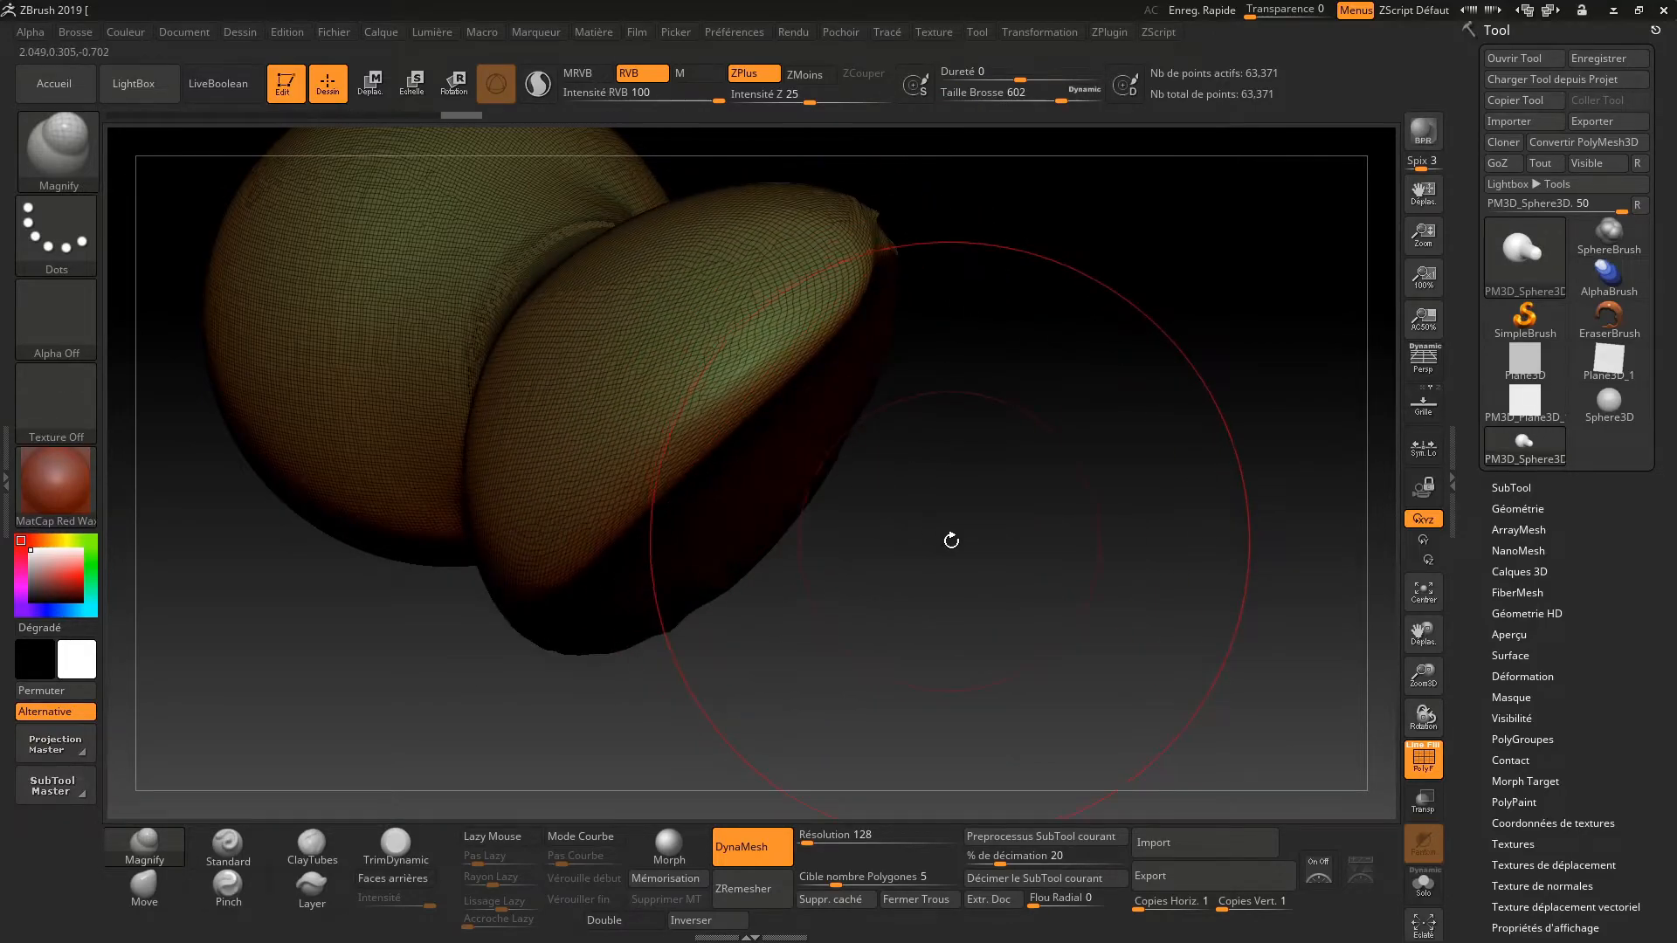
Swell the protrusion into a long, thick body with more Magnify strokes at size 602, and hide the wireframe
drag(950, 539, 875, 521)
alt+drag(566, 630, 420, 357)
drag(588, 480, 568, 622)
mouse_move(652, 486)
mouse_down()
mouse_move(638, 393)
mouse_move(523, 316)
mouse_up()
mouse_move(978, 625)
mouse_down()
mouse_move(913, 601)
mouse_move(1013, 656)
mouse_up()
drag(726, 404, 618, 428)
click(1423, 761)
mouse_move(1249, 668)
mouse_down()
mouse_move(1136, 649)
mouse_move(951, 557)
mouse_up()
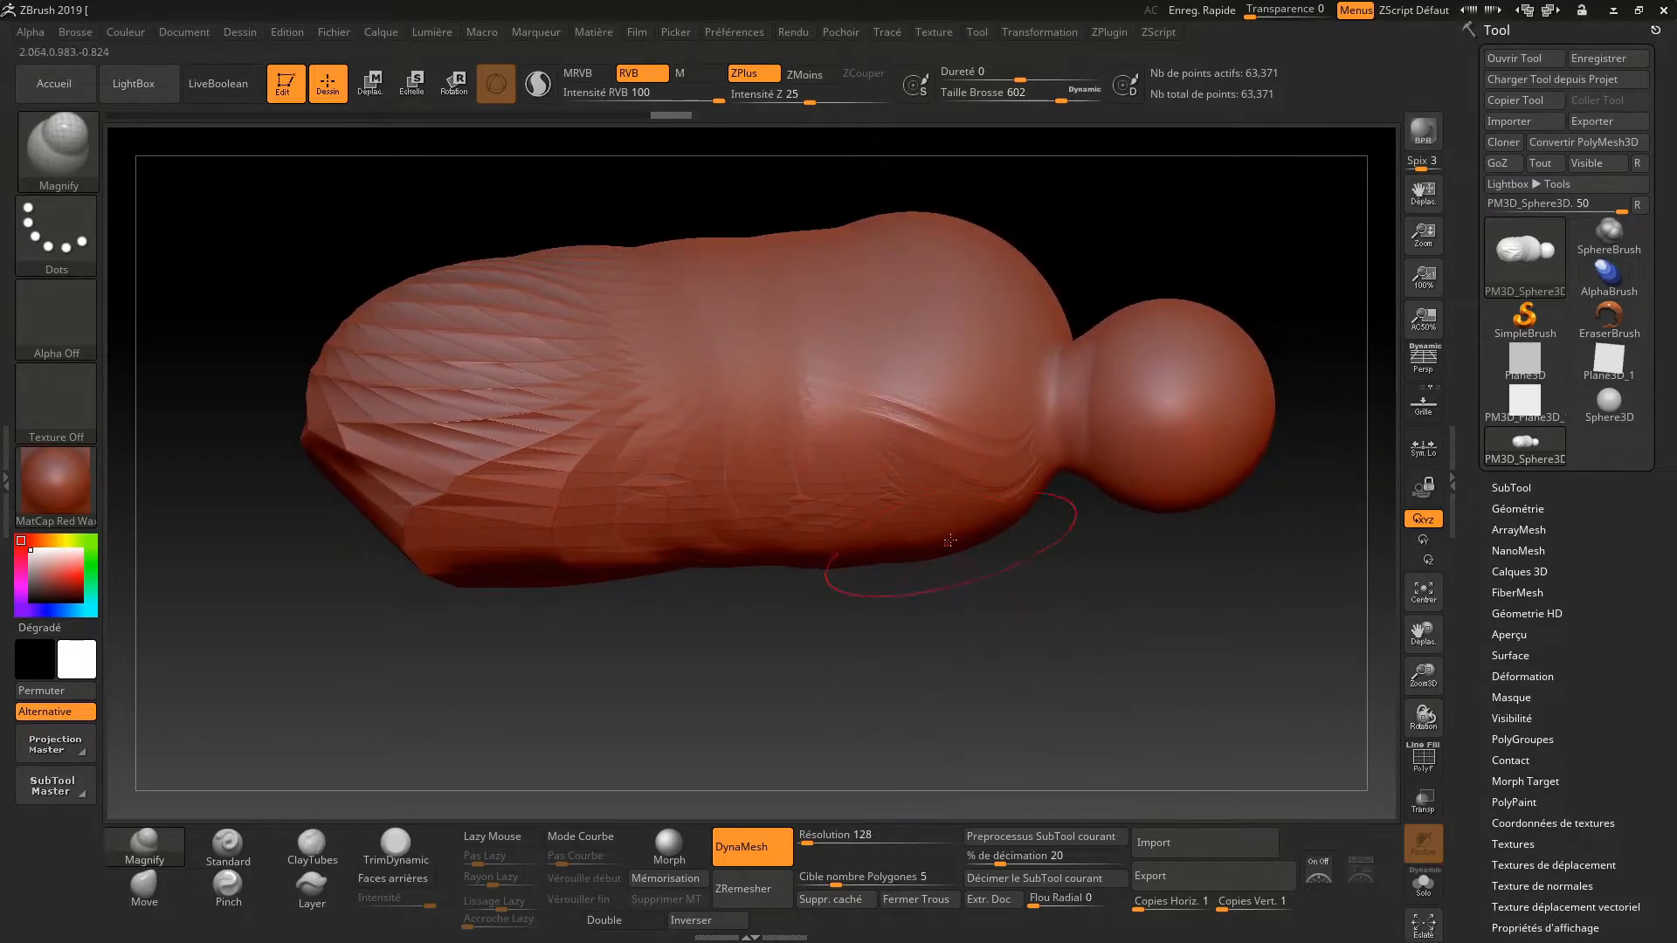
Remesh the inflated body with DynaMesh at resolution 128 and smooth its faceted surface
ctrl+drag(944, 636, 1075, 710)
mouse_move(506, 437)
shift+mouse_down()
mouse_move(461, 374)
mouse_move(409, 563)
shift+mouse_up()
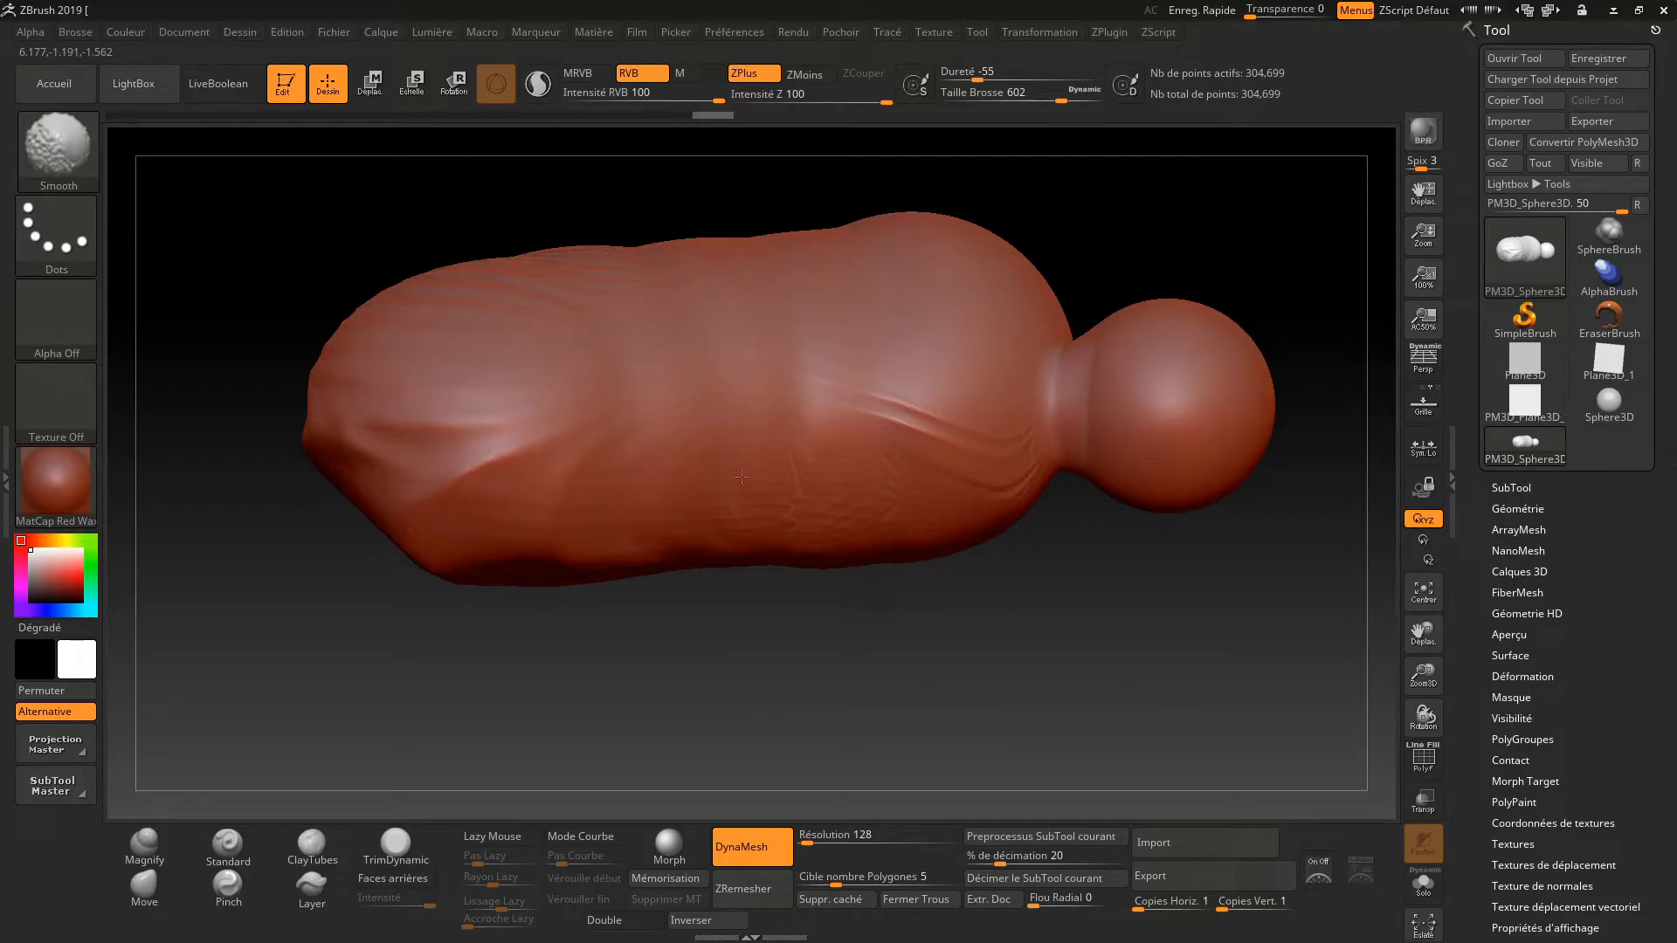
drag(820, 674, 1196, 651)
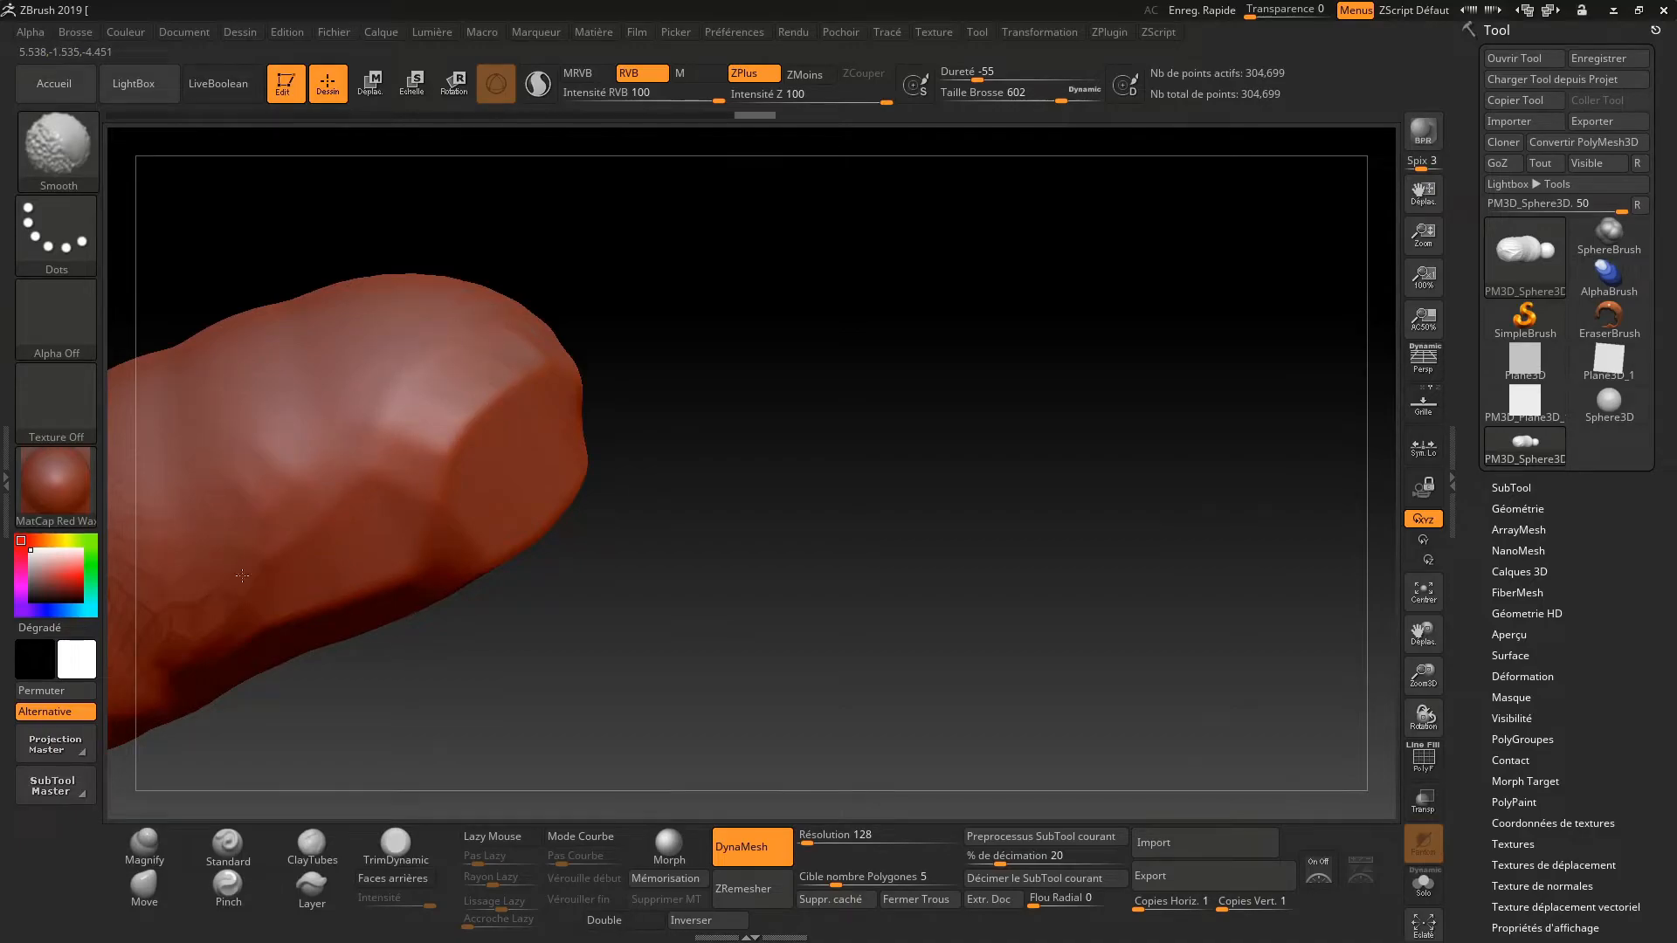
drag(767, 599, 1157, 562)
Inflate the far end of the body into a large bulb with the Magnify brush at size 1000
key(space)
drag(1052, 529, 1029, 537)
drag(1088, 615, 1192, 610)
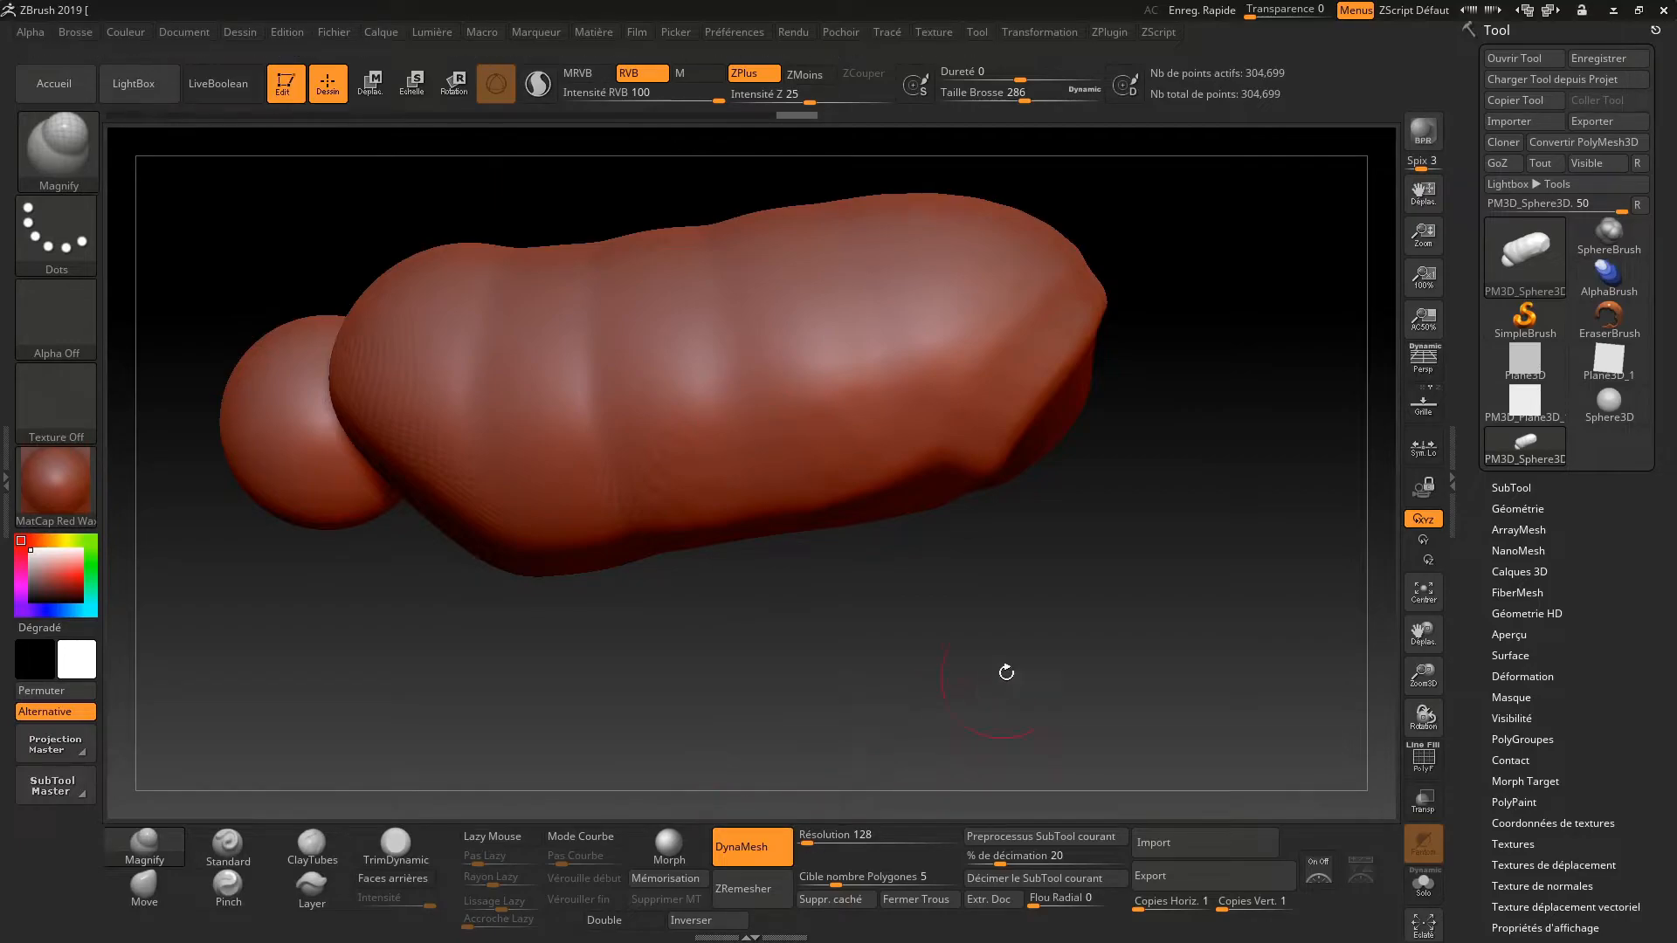
alt+drag(1155, 548, 818, 656)
key(space)
mouse_move(732, 449)
mouse_down()
mouse_move(810, 427)
mouse_move(717, 439)
mouse_move(952, 404)
mouse_move(943, 453)
mouse_move(1032, 477)
mouse_move(1010, 490)
mouse_up()
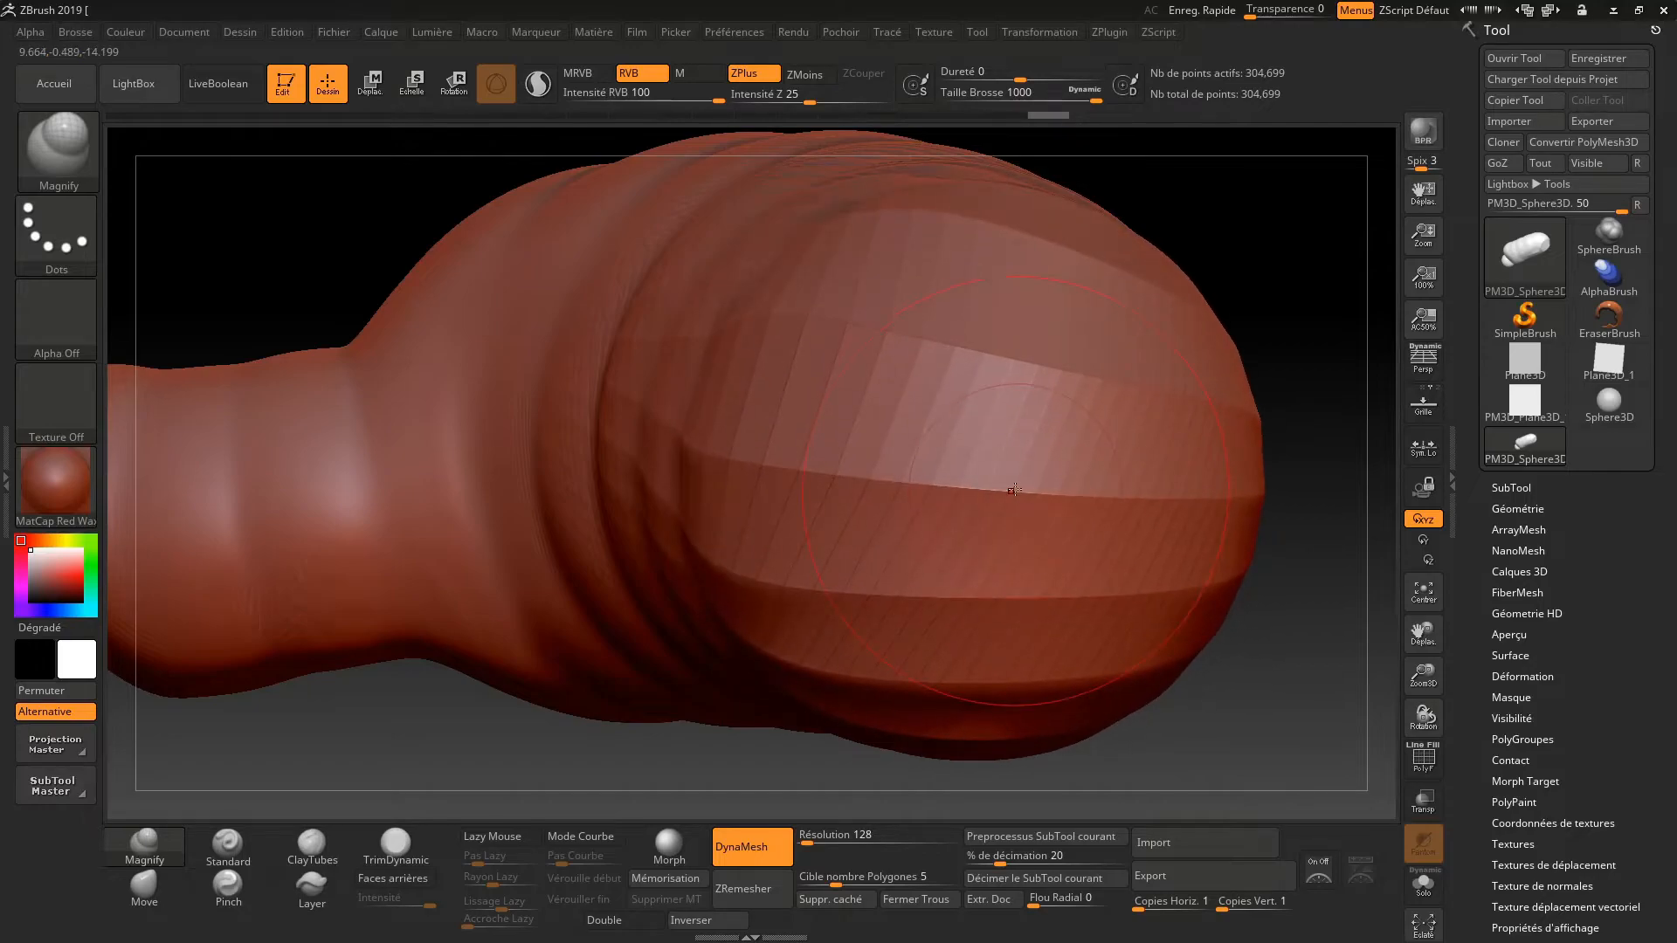
click(1011, 490)
mouse_move(1284, 693)
alt+mouse_down()
mouse_move(1212, 497)
mouse_move(1102, 641)
mouse_move(1134, 665)
mouse_move(1181, 636)
alt+mouse_up()
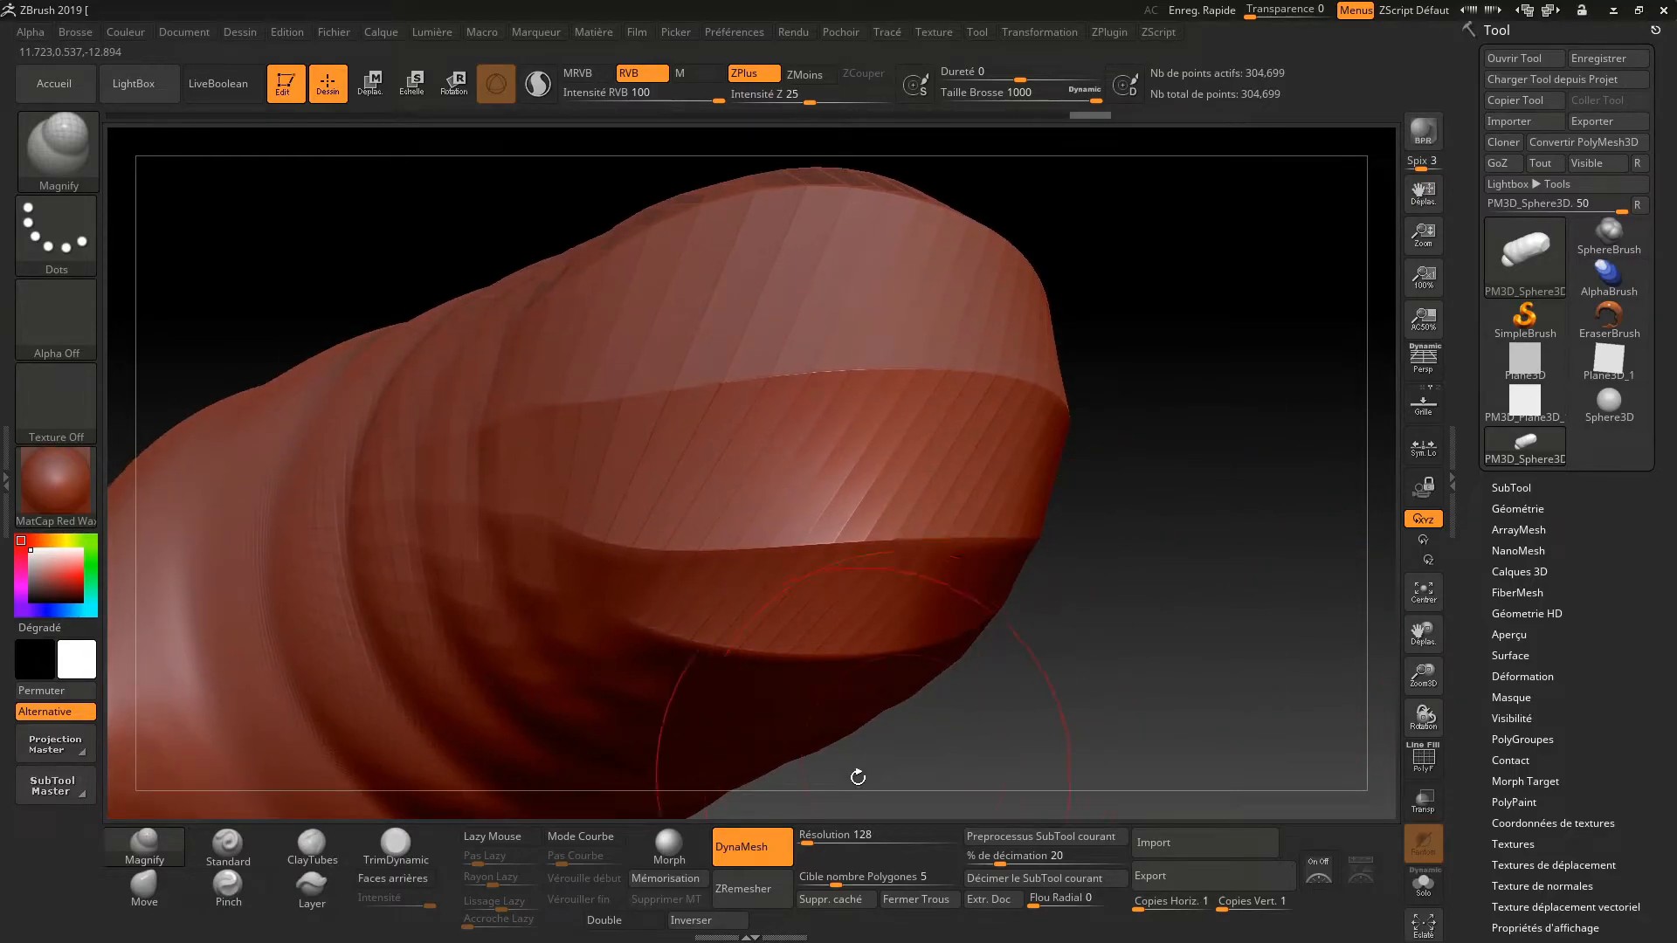
Turn off DynaMesh and retopologize the model with ZRemesher at a target polygon count of 4.86468
click(769, 842)
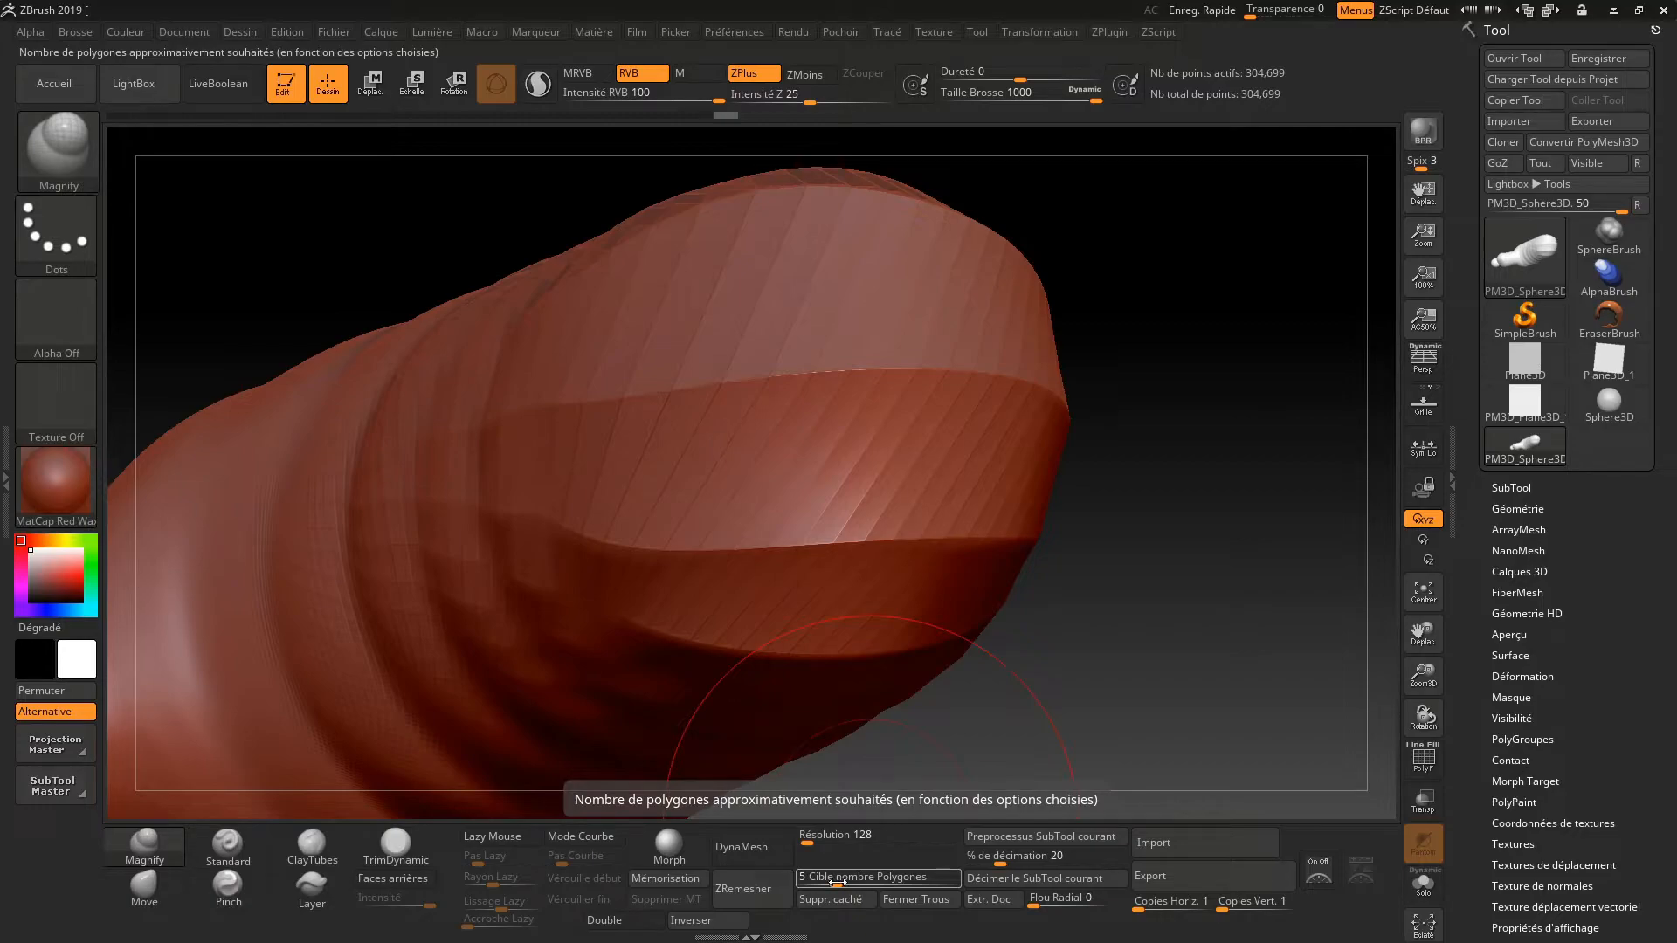
drag(837, 882, 833, 883)
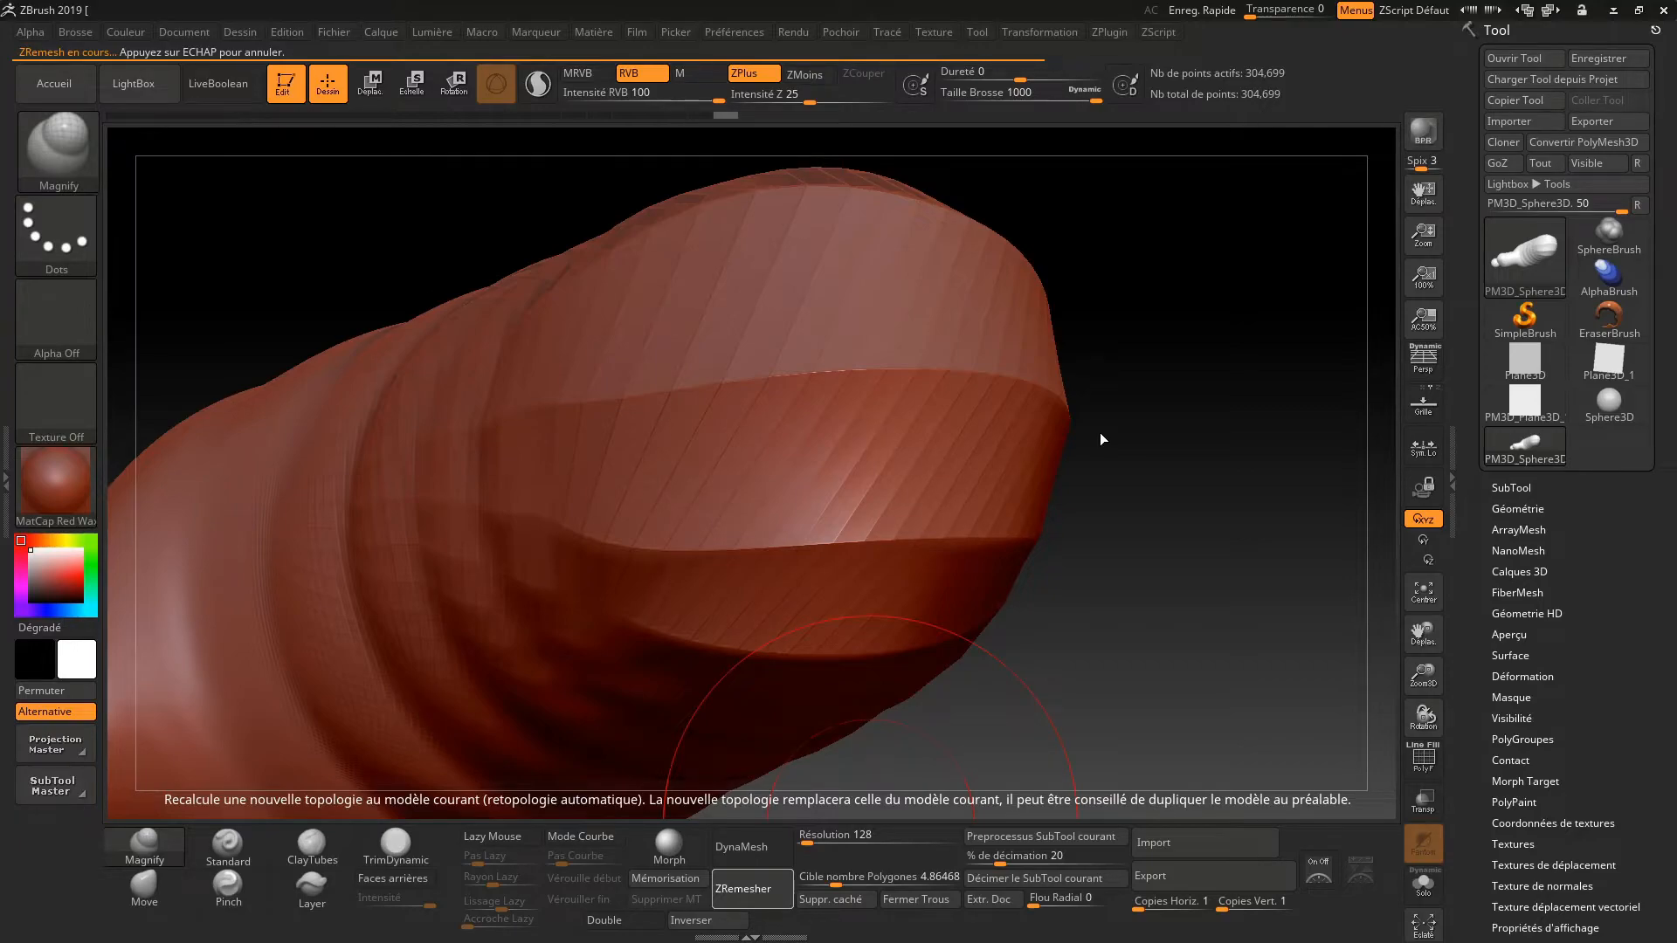
mouse_move(790, 397)
mouse_down()
mouse_move(834, 484)
mouse_move(813, 488)
mouse_up()
Smooth the irregular, jagged polygons at the rounded end of the retopologized body
drag(1247, 542, 1533, 465)
alt+drag(1184, 463, 1144, 353)
alt+drag(873, 496, 1013, 478)
alt+drag(891, 632, 791, 703)
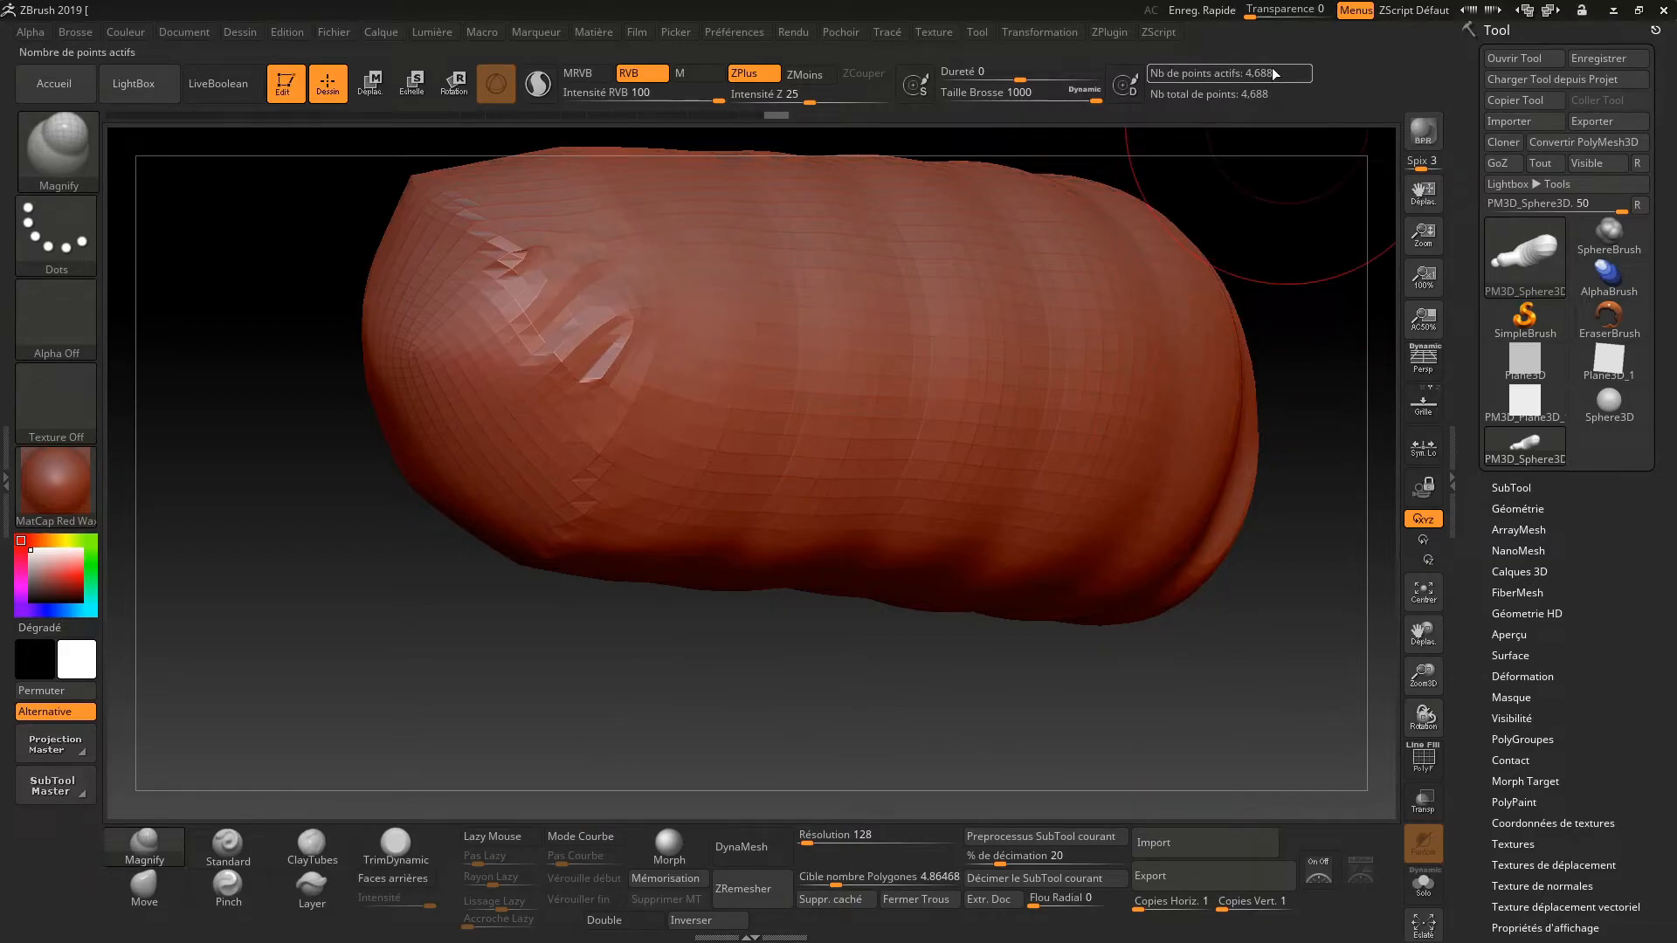
mouse_move(759, 242)
shift+mouse_down()
mouse_move(524, 271)
mouse_move(363, 323)
mouse_move(663, 570)
mouse_move(597, 237)
shift+mouse_up()
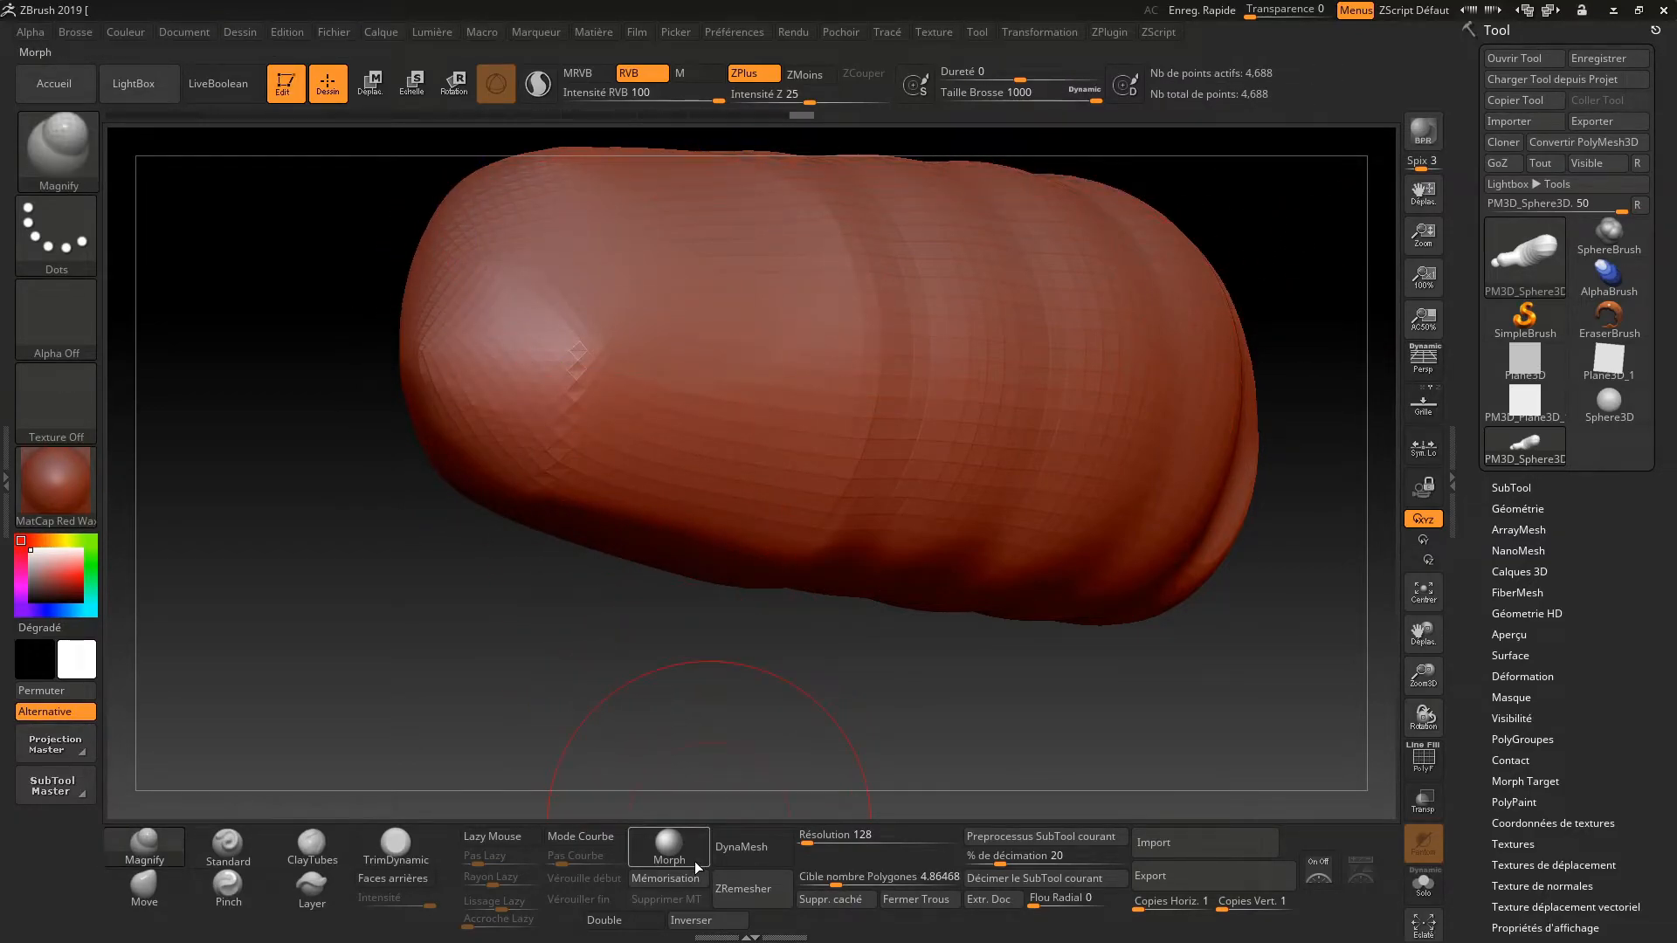
alt+drag(830, 700, 866, 674)
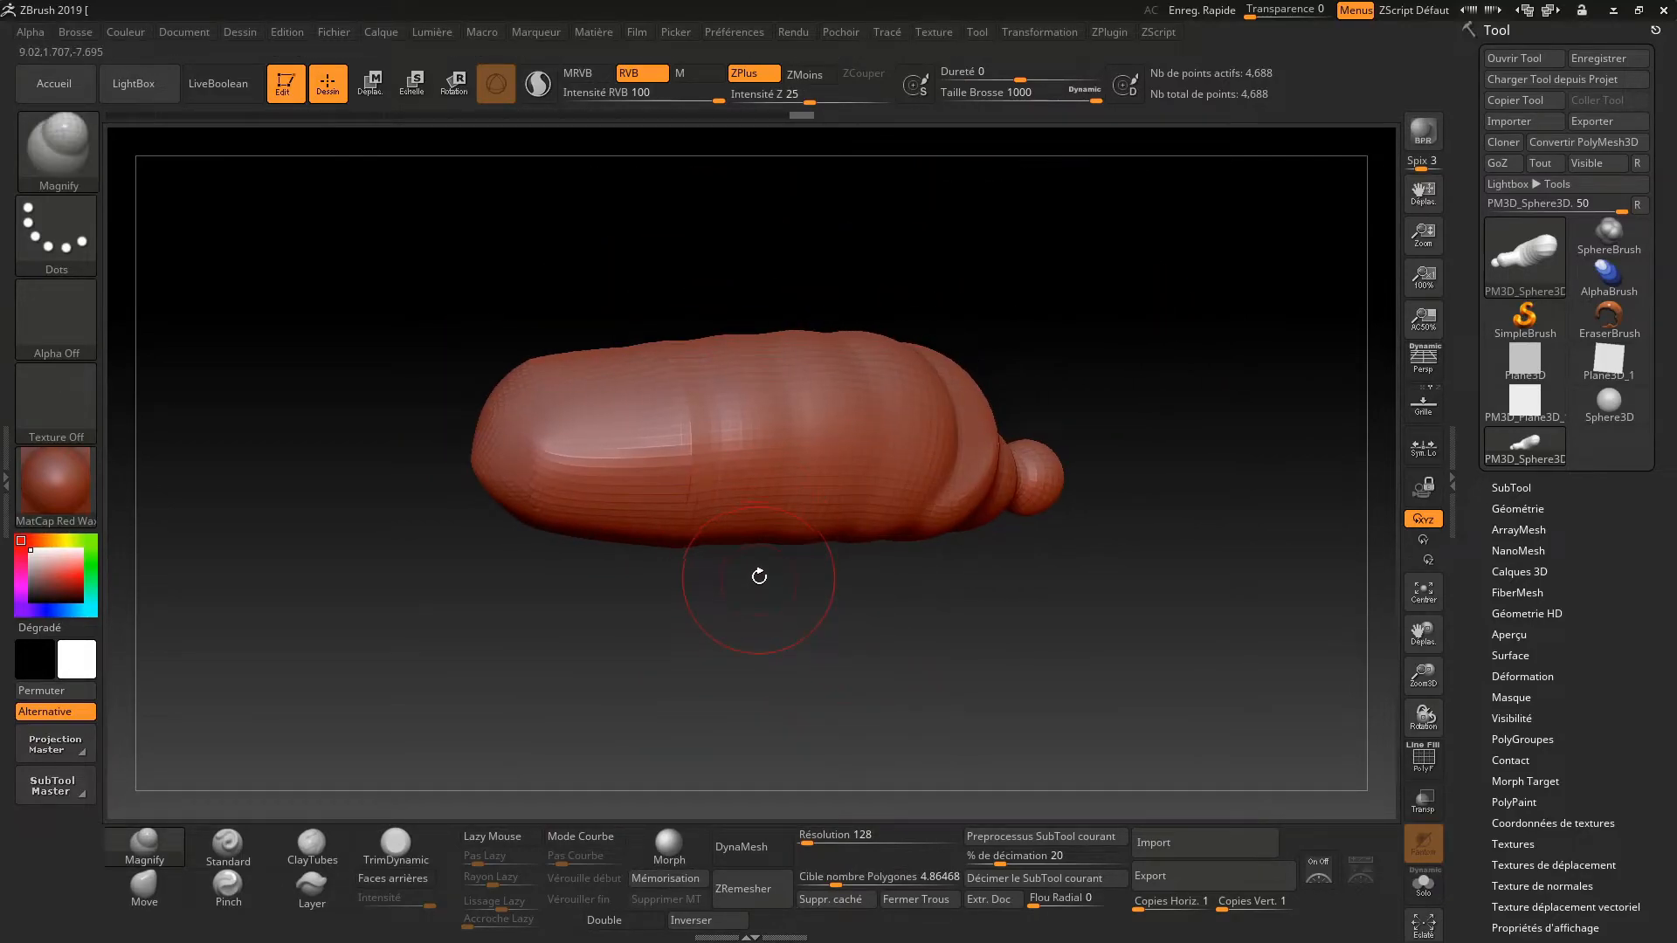
Isolate a rectangular patch in the middle of the body, and show the whole mesh again
mouse_move(716, 430)
ctrl+shift+mouse_down()
mouse_move(831, 410)
mouse_move(899, 322)
mouse_move(853, 364)
ctrl+shift+mouse_up()
mouse_move(1074, 405)
mouse_down()
mouse_move(1112, 423)
mouse_move(1063, 431)
mouse_up()
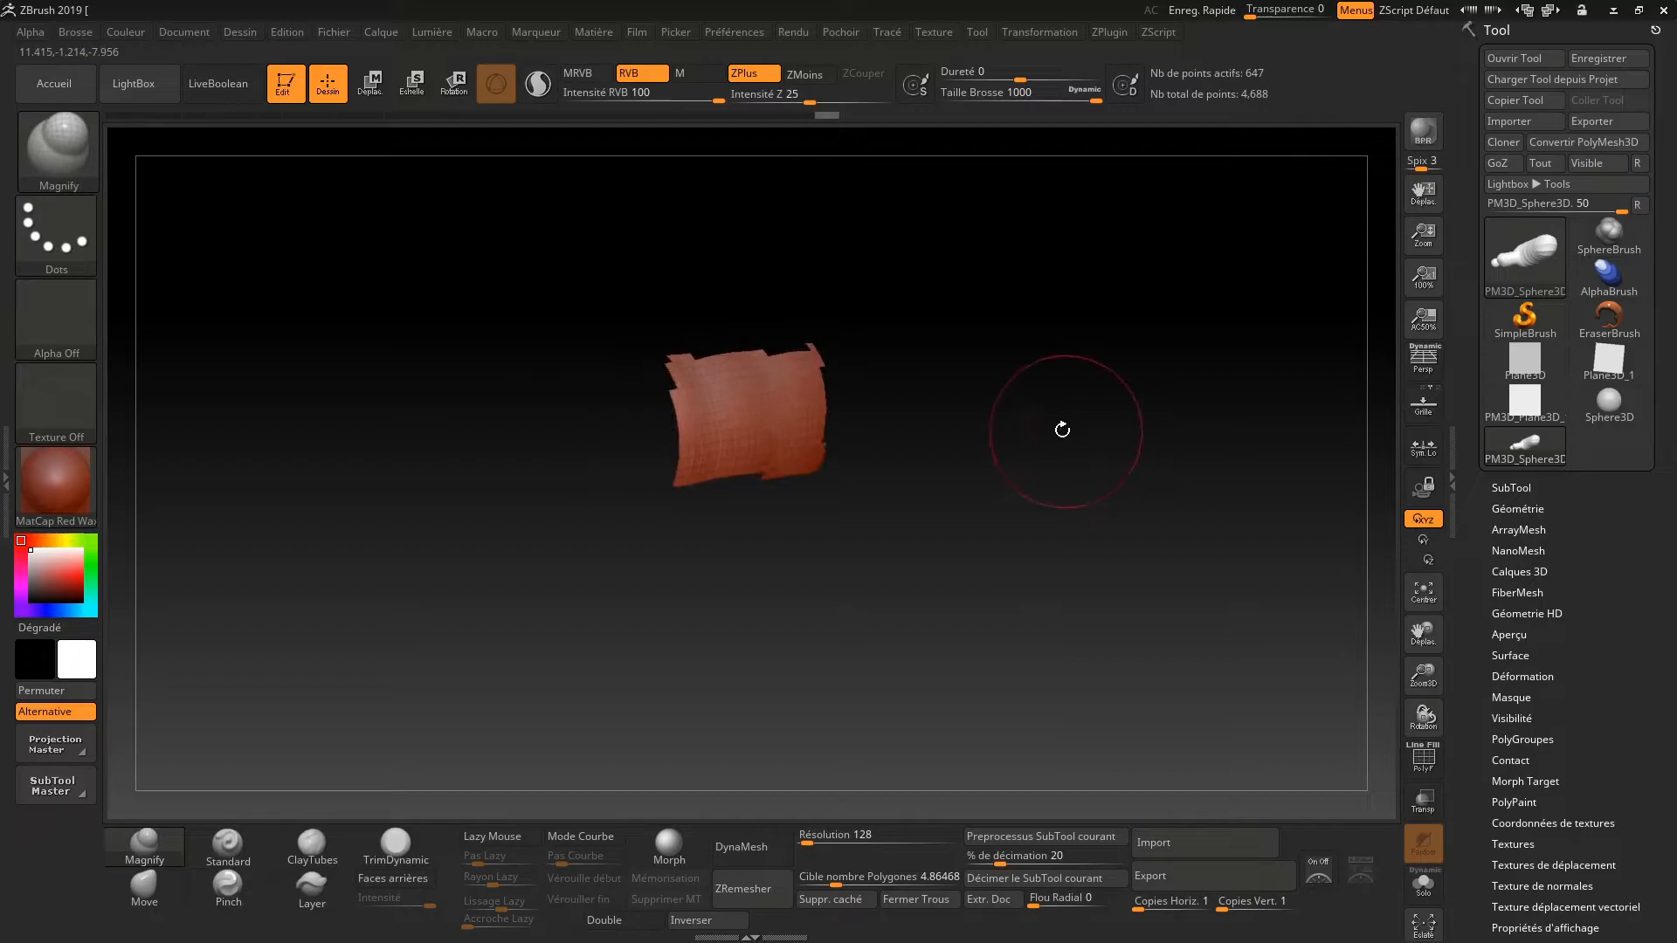
ctrl+shift+click(1026, 389)
mouse_move(1051, 438)
mouse_down()
mouse_move(1029, 460)
mouse_move(874, 402)
mouse_up()
Hide a rectangular patch in the middle of the body by inverting its isolation, and delete the hidden polygons
ctrl+shift+drag(689, 378, 896, 506)
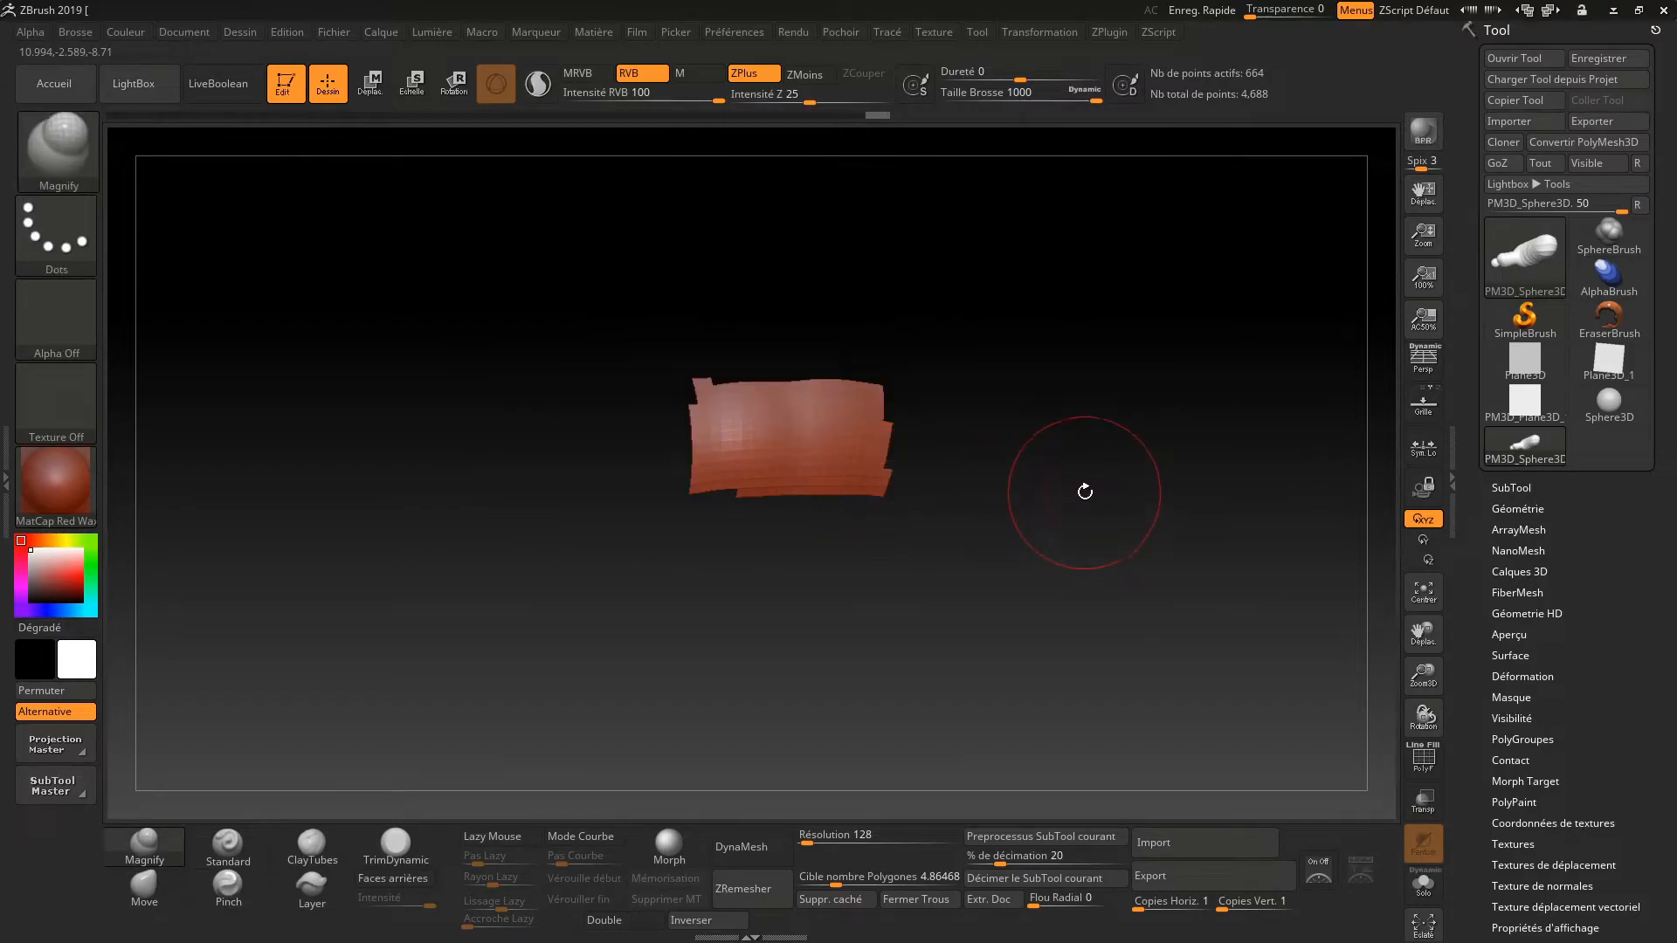
ctrl+shift+drag(1010, 367, 1096, 562)
drag(1035, 493, 1010, 429)
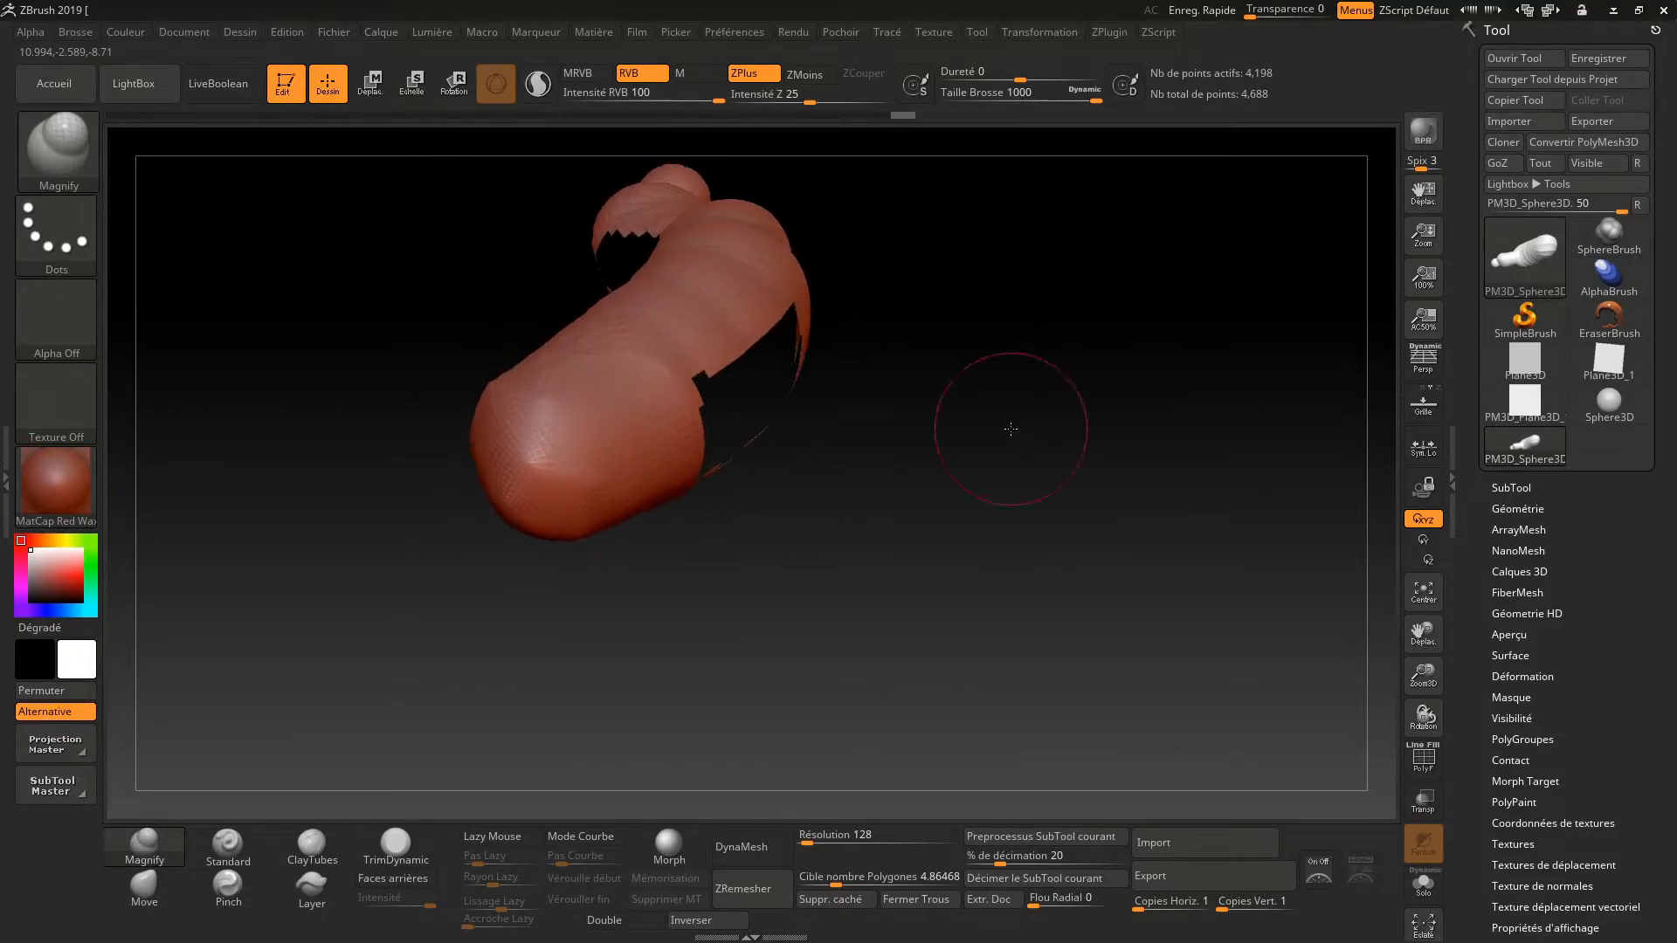
click(837, 900)
drag(958, 472, 1112, 367)
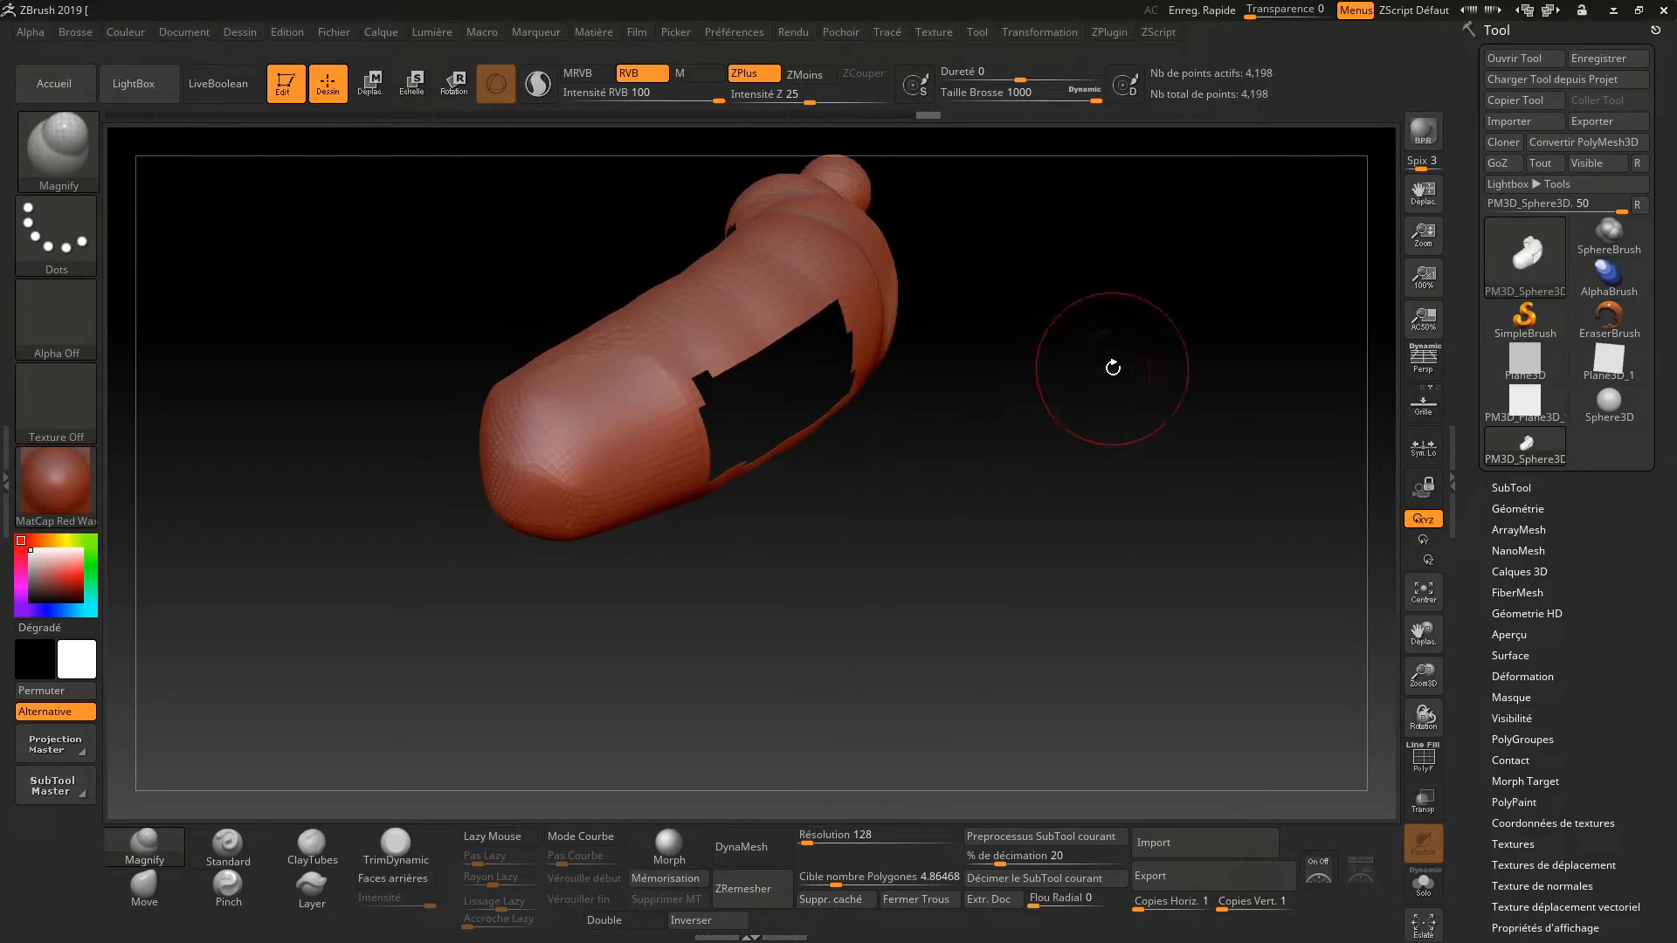
Close the hole in the body and smooth the filled area into the surrounding surface
key(ctrl+shift)
key(ctrl+shift)
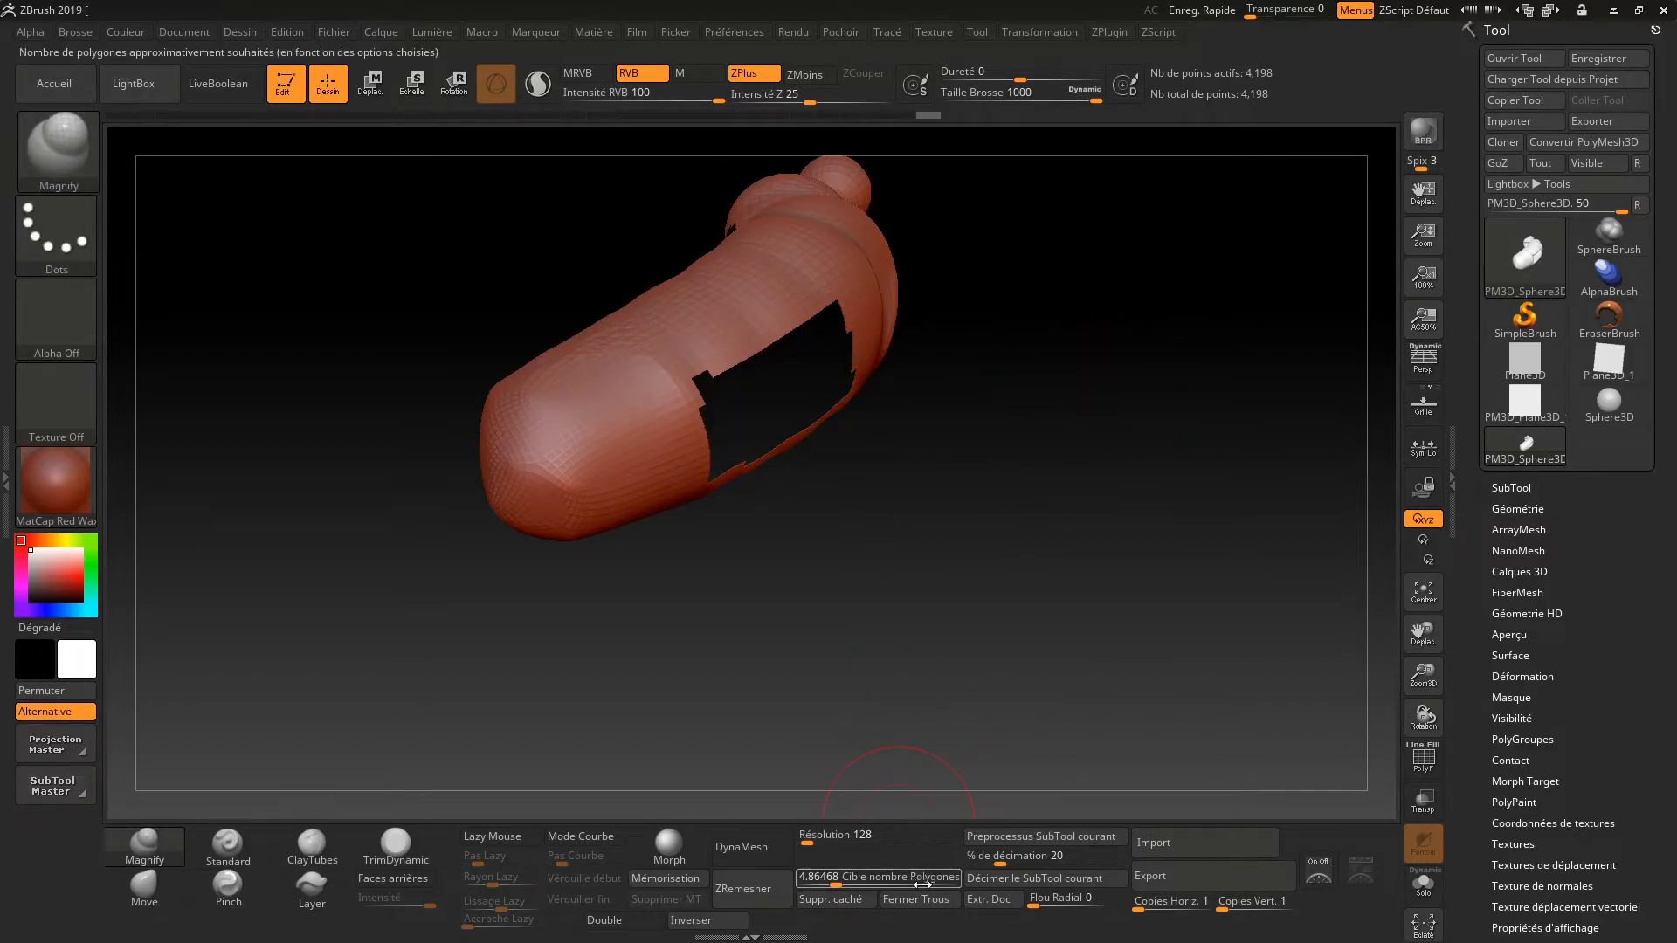
drag(1059, 427, 973, 363)
mouse_move(829, 404)
shift+mouse_down()
mouse_move(743, 393)
mouse_move(812, 474)
mouse_move(875, 428)
shift+mouse_up()
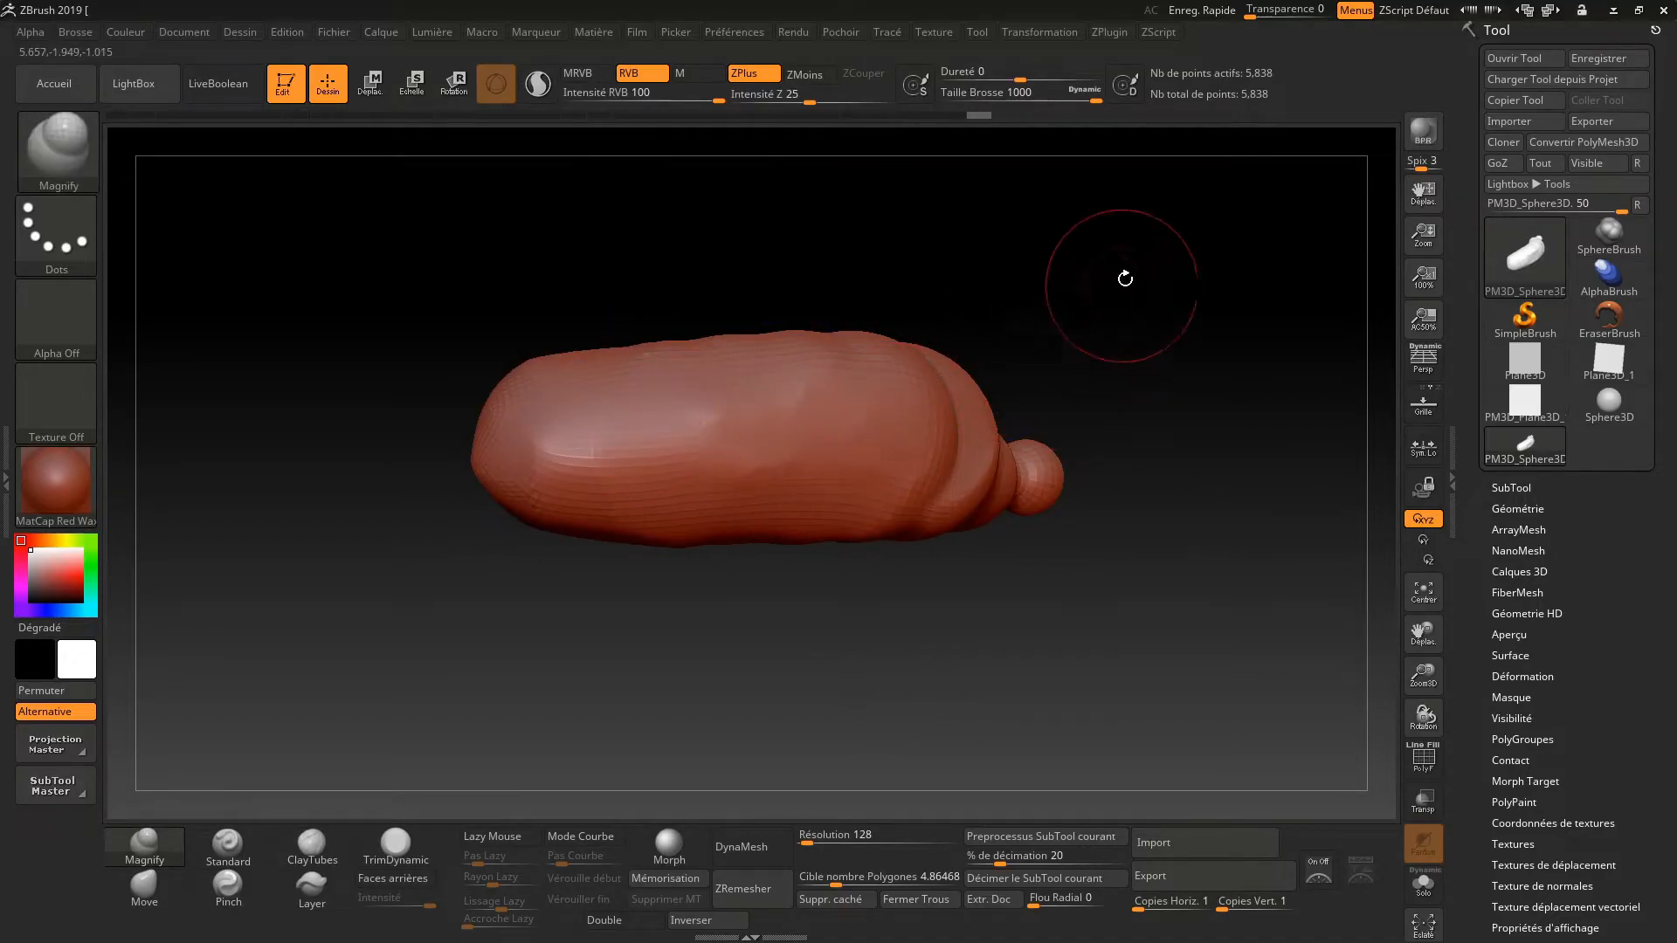
drag(1122, 283, 1272, 355)
mouse_move(812, 393)
shift+mouse_down()
mouse_move(713, 499)
mouse_move(533, 415)
mouse_move(567, 436)
shift+mouse_up()
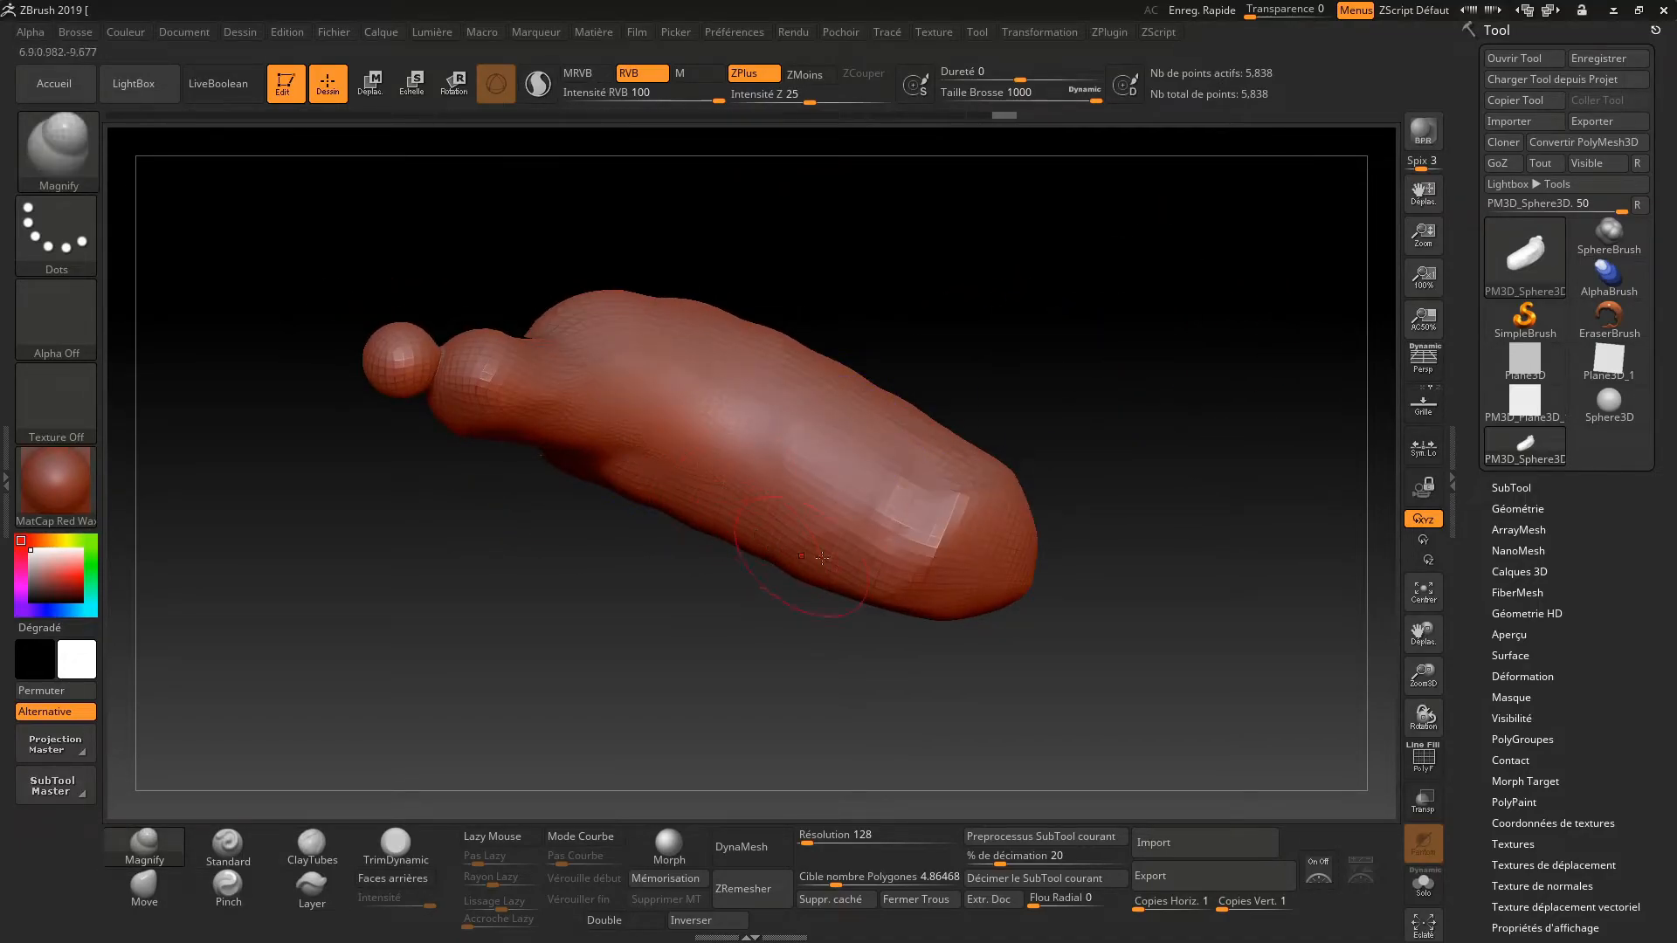
Set the Magnify brush size to 386
mouse_move(1183, 611)
mouse_down()
mouse_move(1085, 542)
mouse_move(1056, 490)
mouse_move(976, 542)
mouse_up()
key(space)
drag(1097, 588, 944, 669)
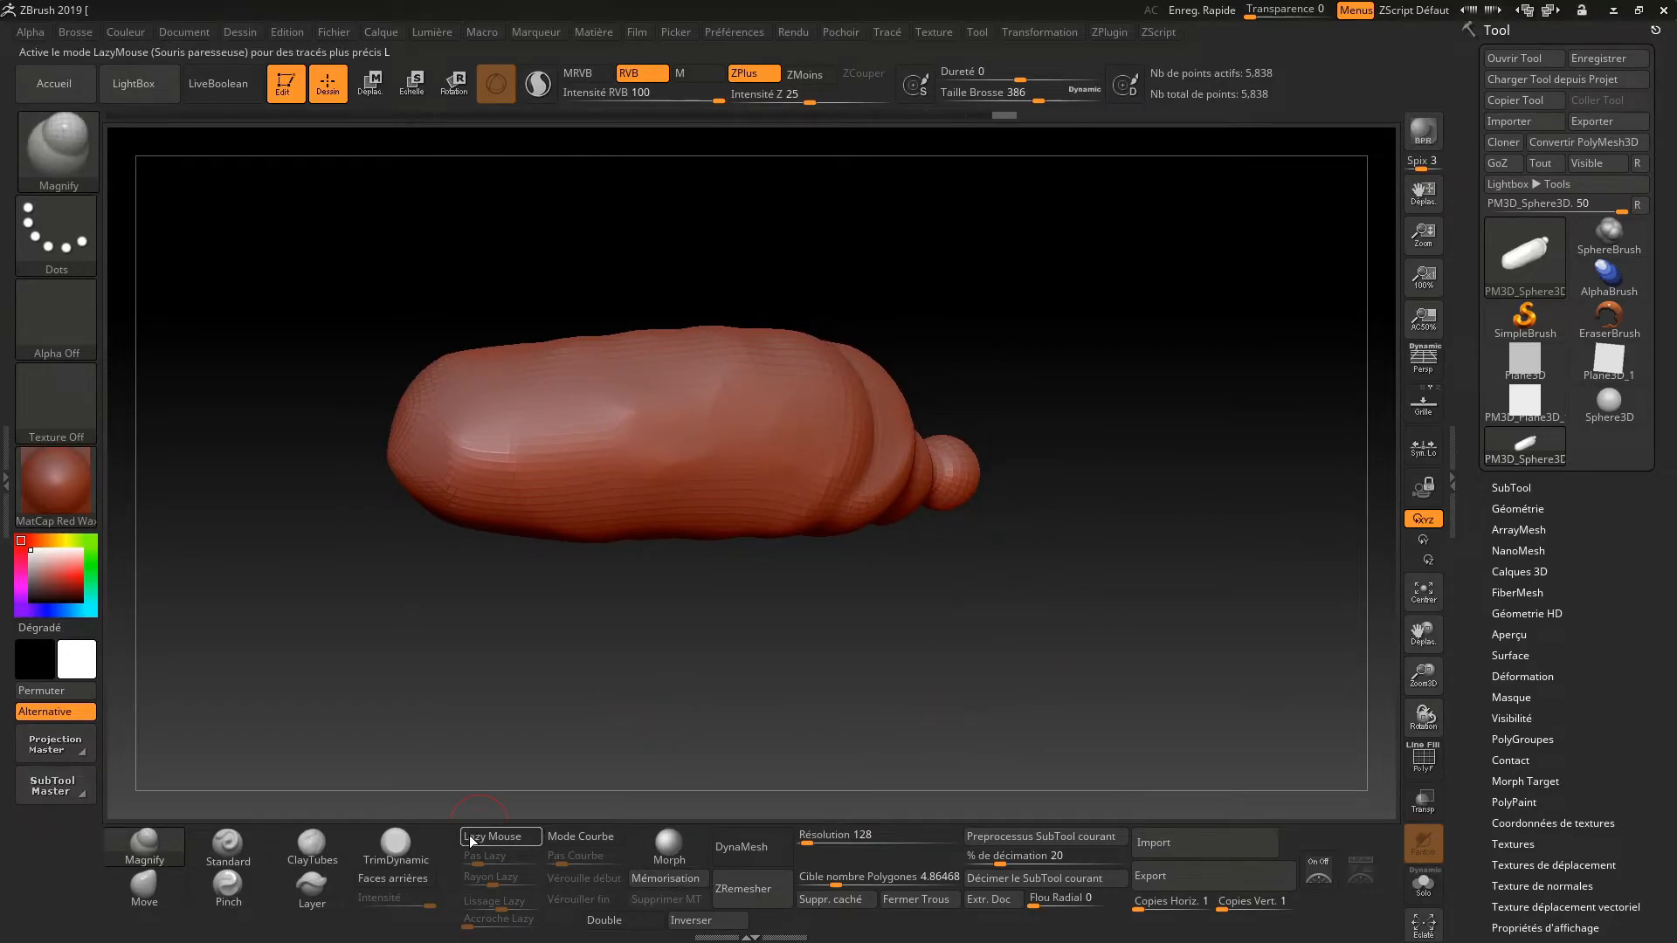
Show where the Lazy Mouse settings are found among the stroke options
click(889, 33)
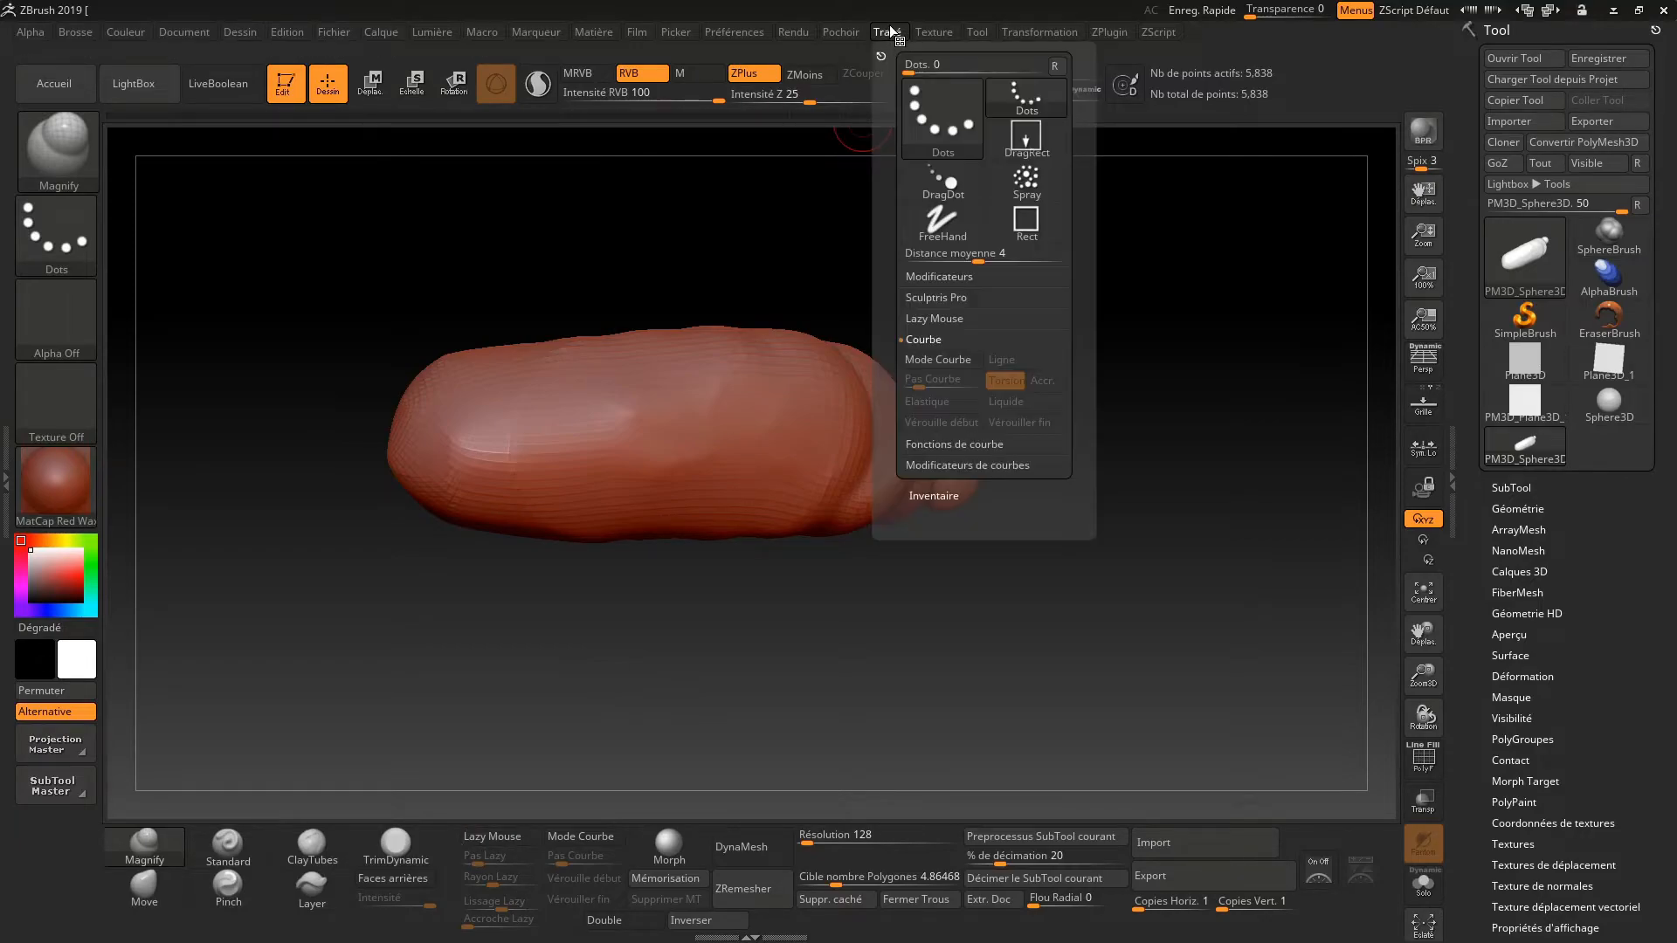
click(936, 320)
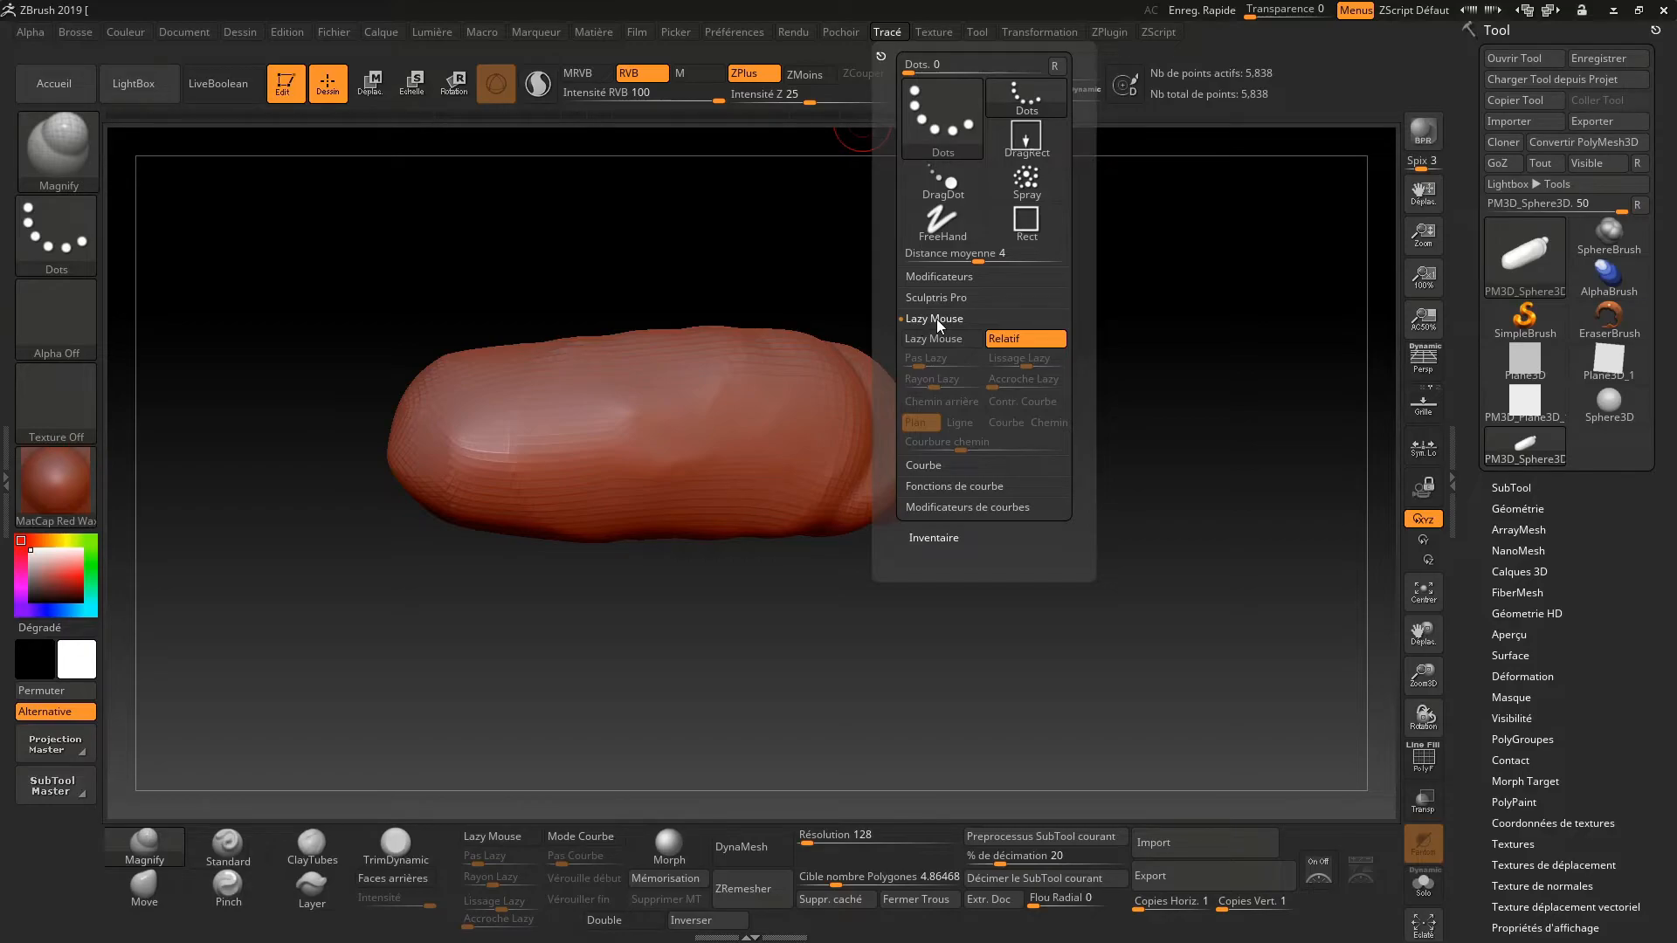
click(887, 32)
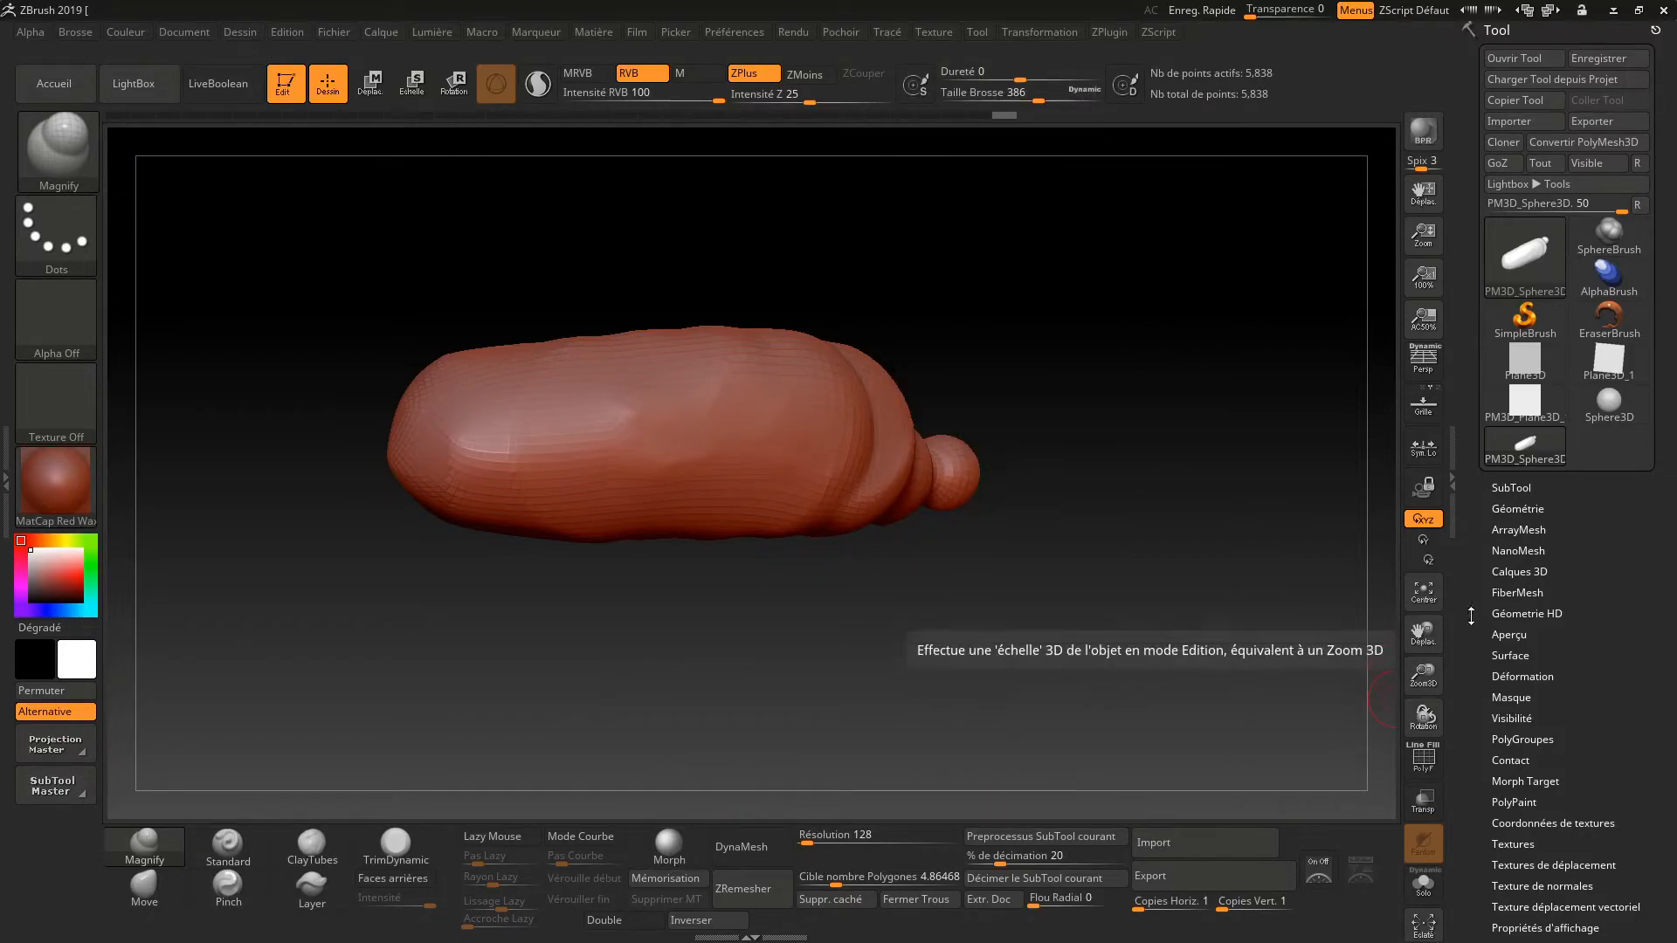
Examine the DynaMesh and ZRemesher options in the model's geometry settings
click(1518, 509)
scroll(1469, 513, down, 5)
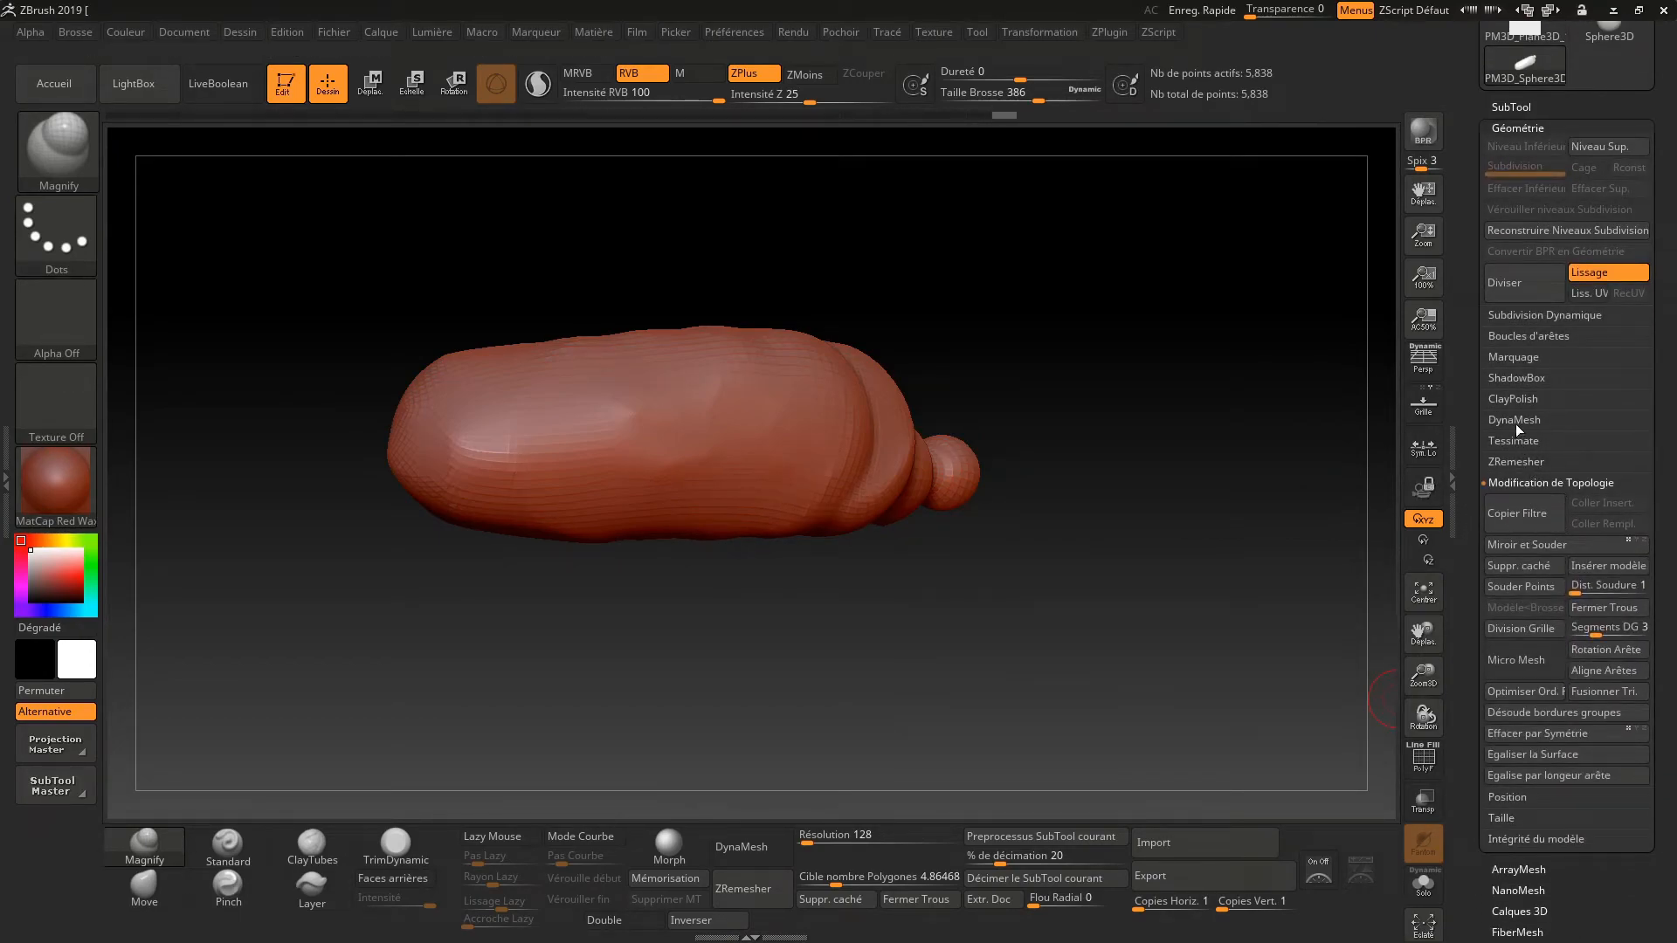
click(1519, 483)
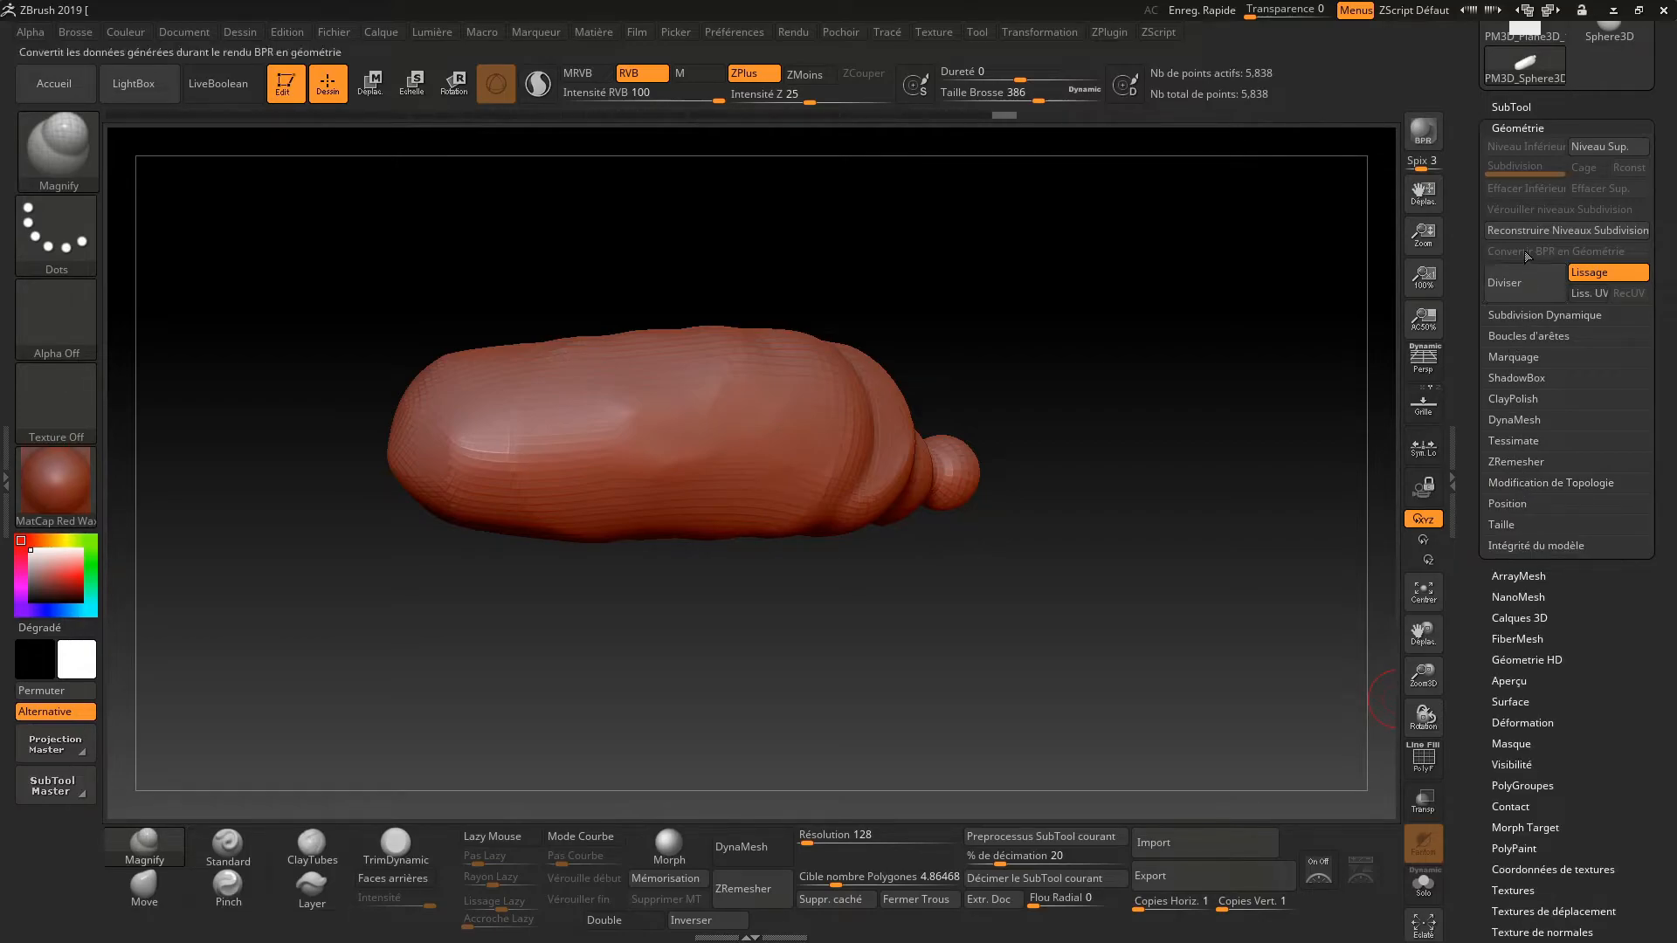
click(1513, 420)
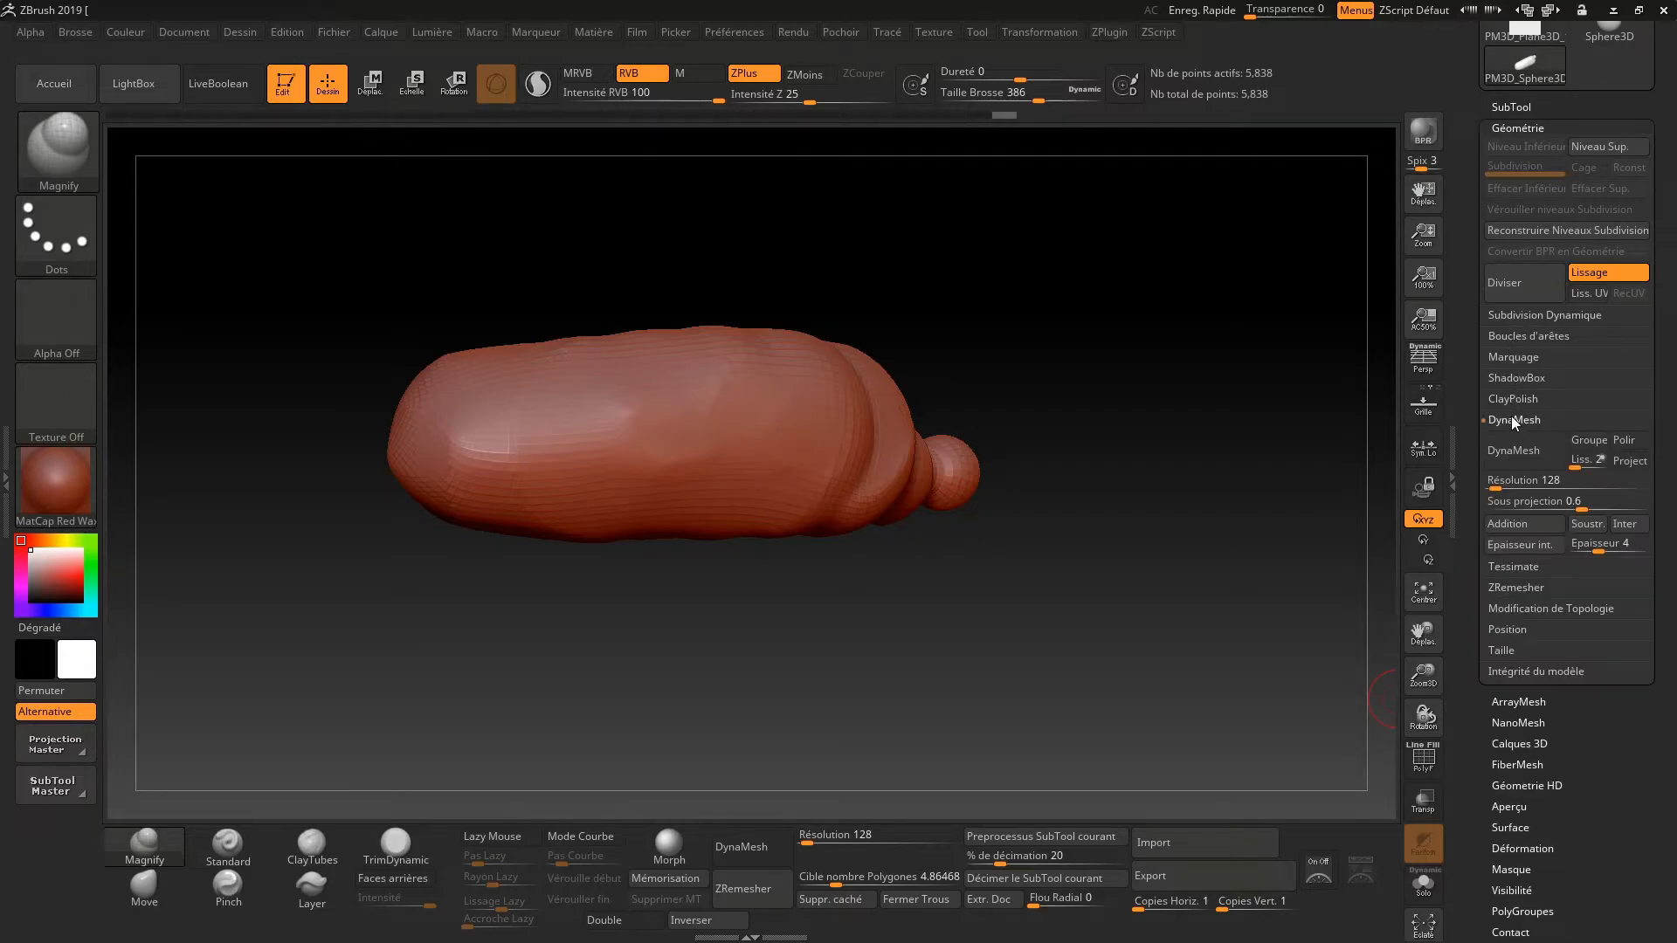
click(1532, 589)
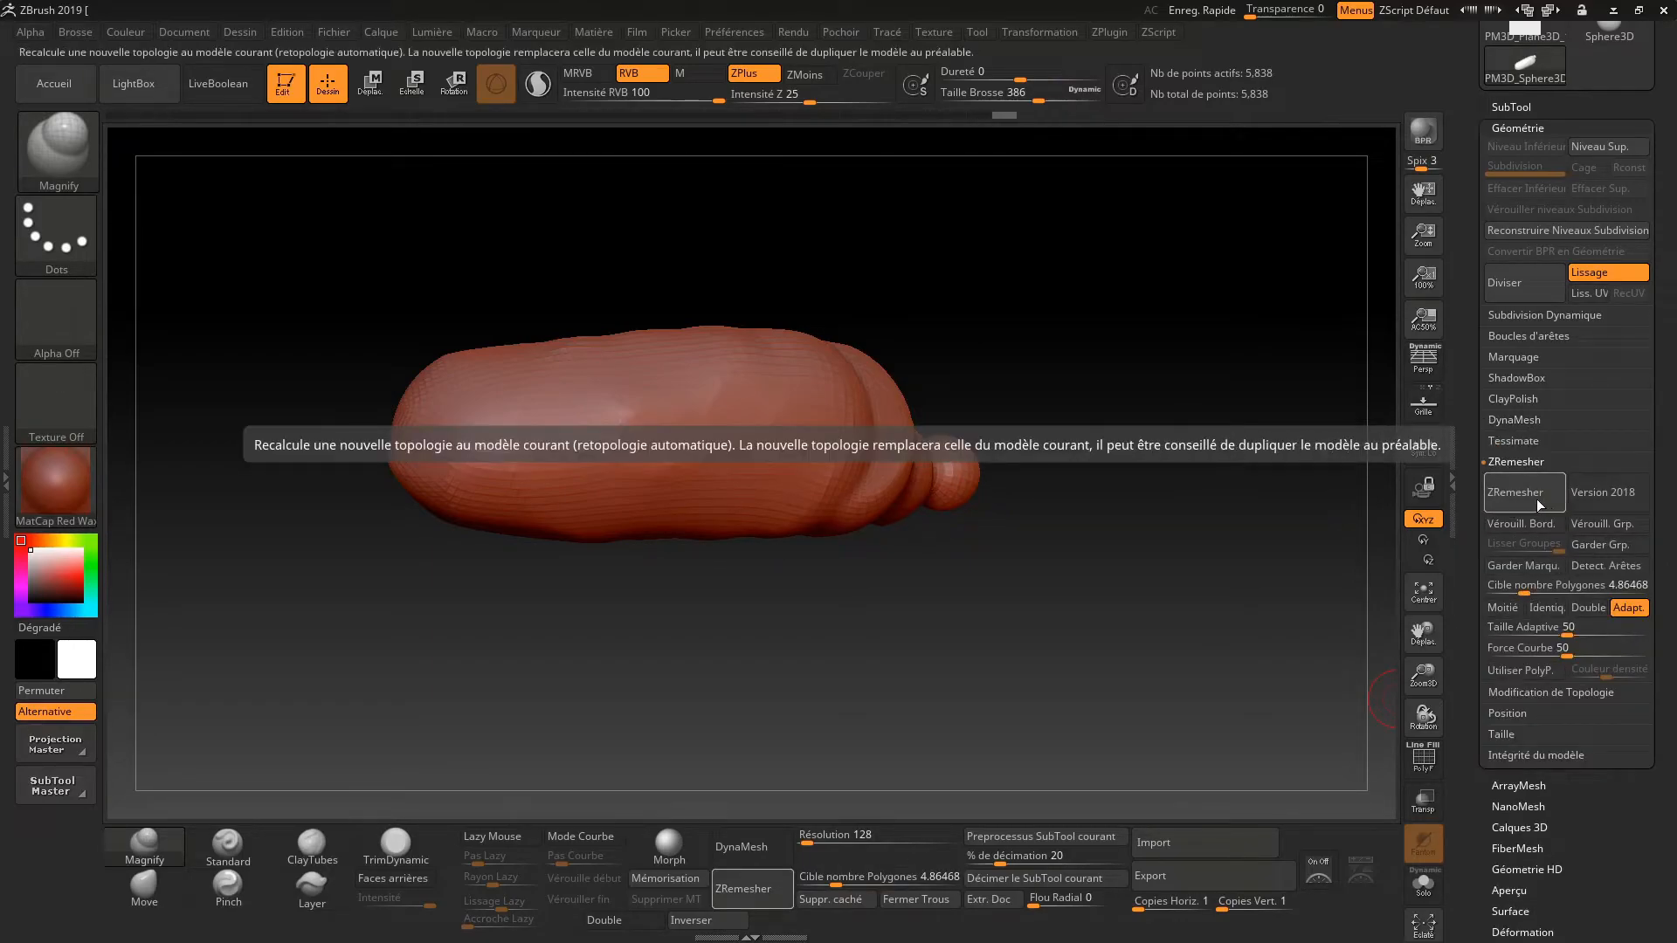
alt+drag(1038, 692, 941, 635)
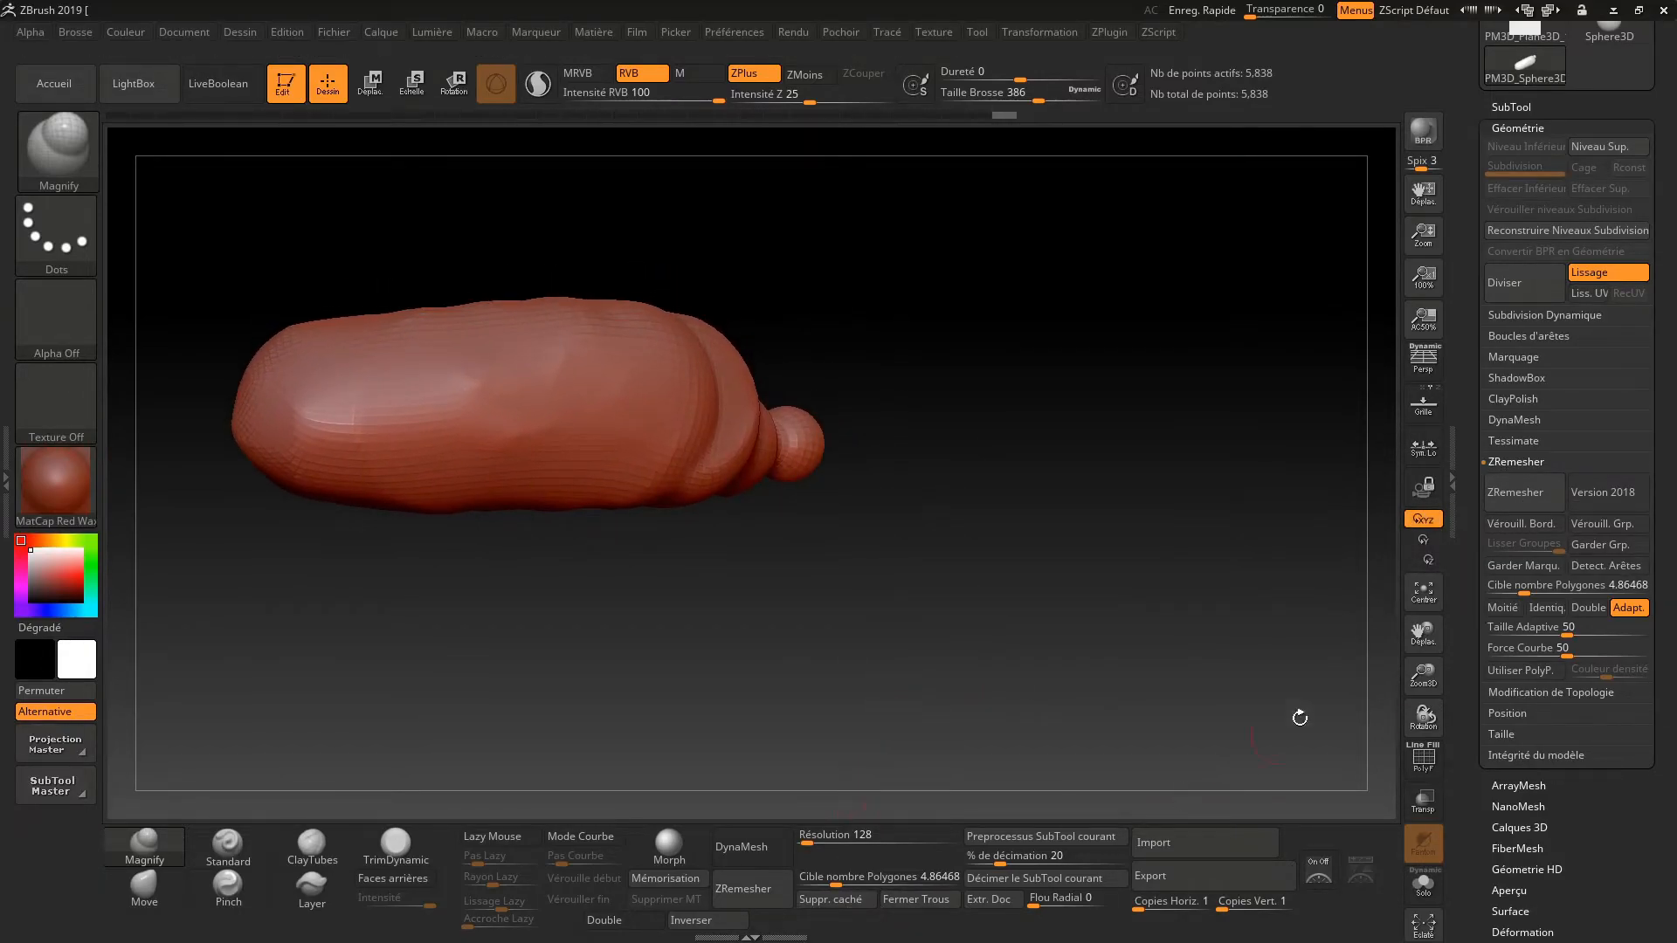
Examine the topology modification options in the model's geometry settings
click(1516, 462)
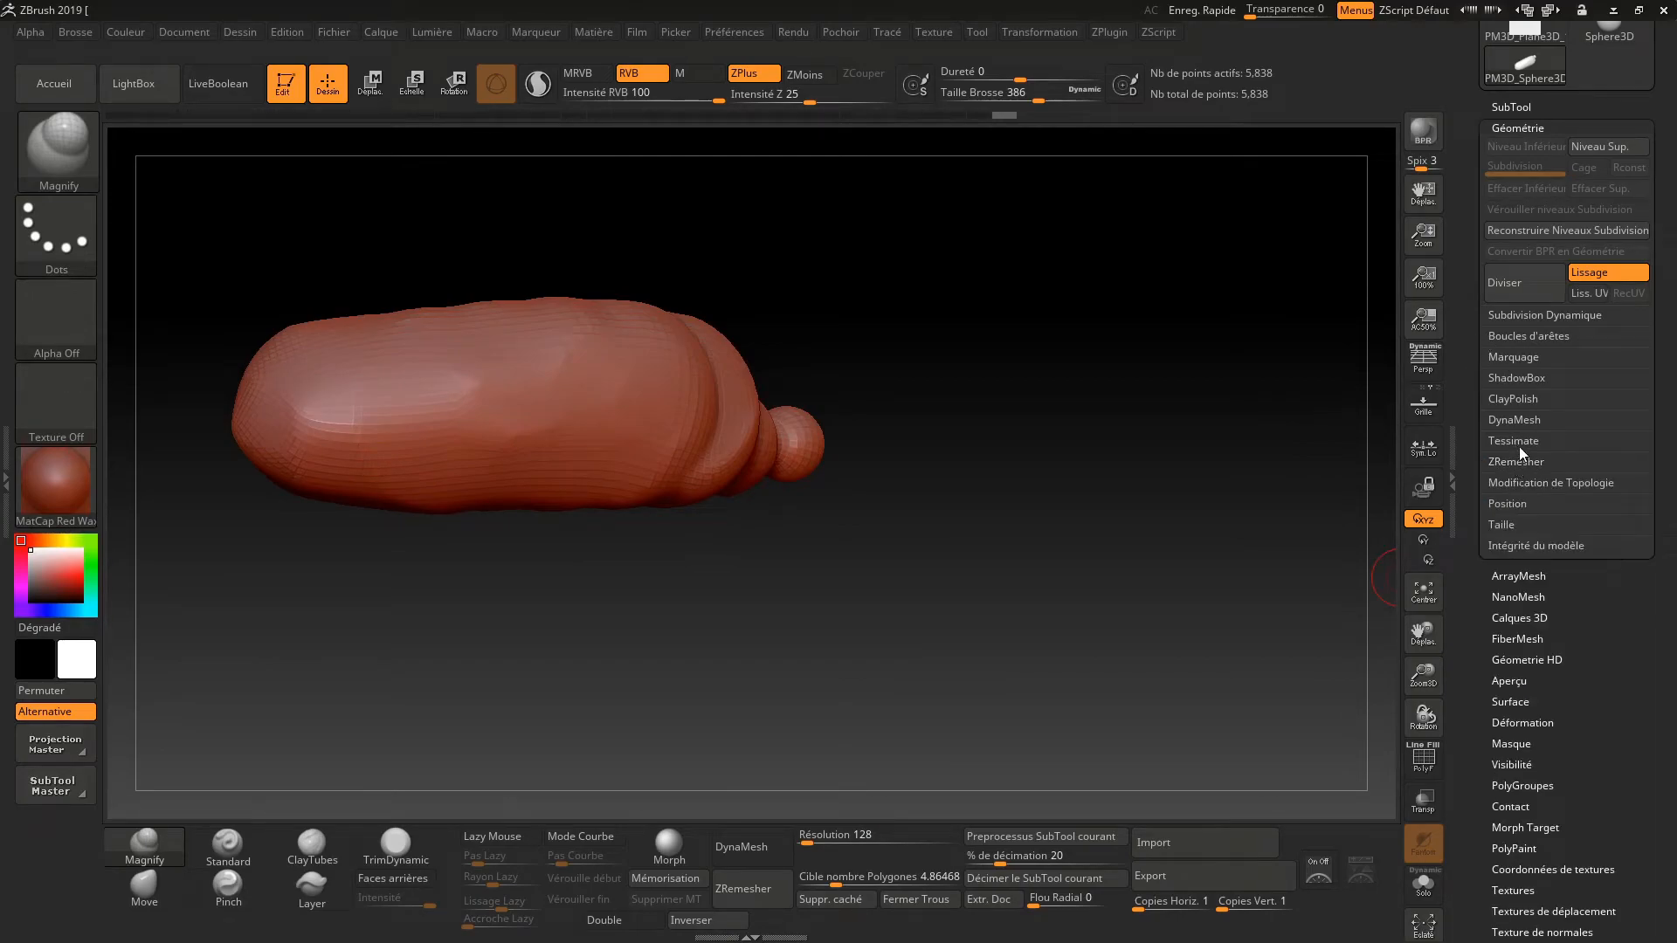
click(1523, 479)
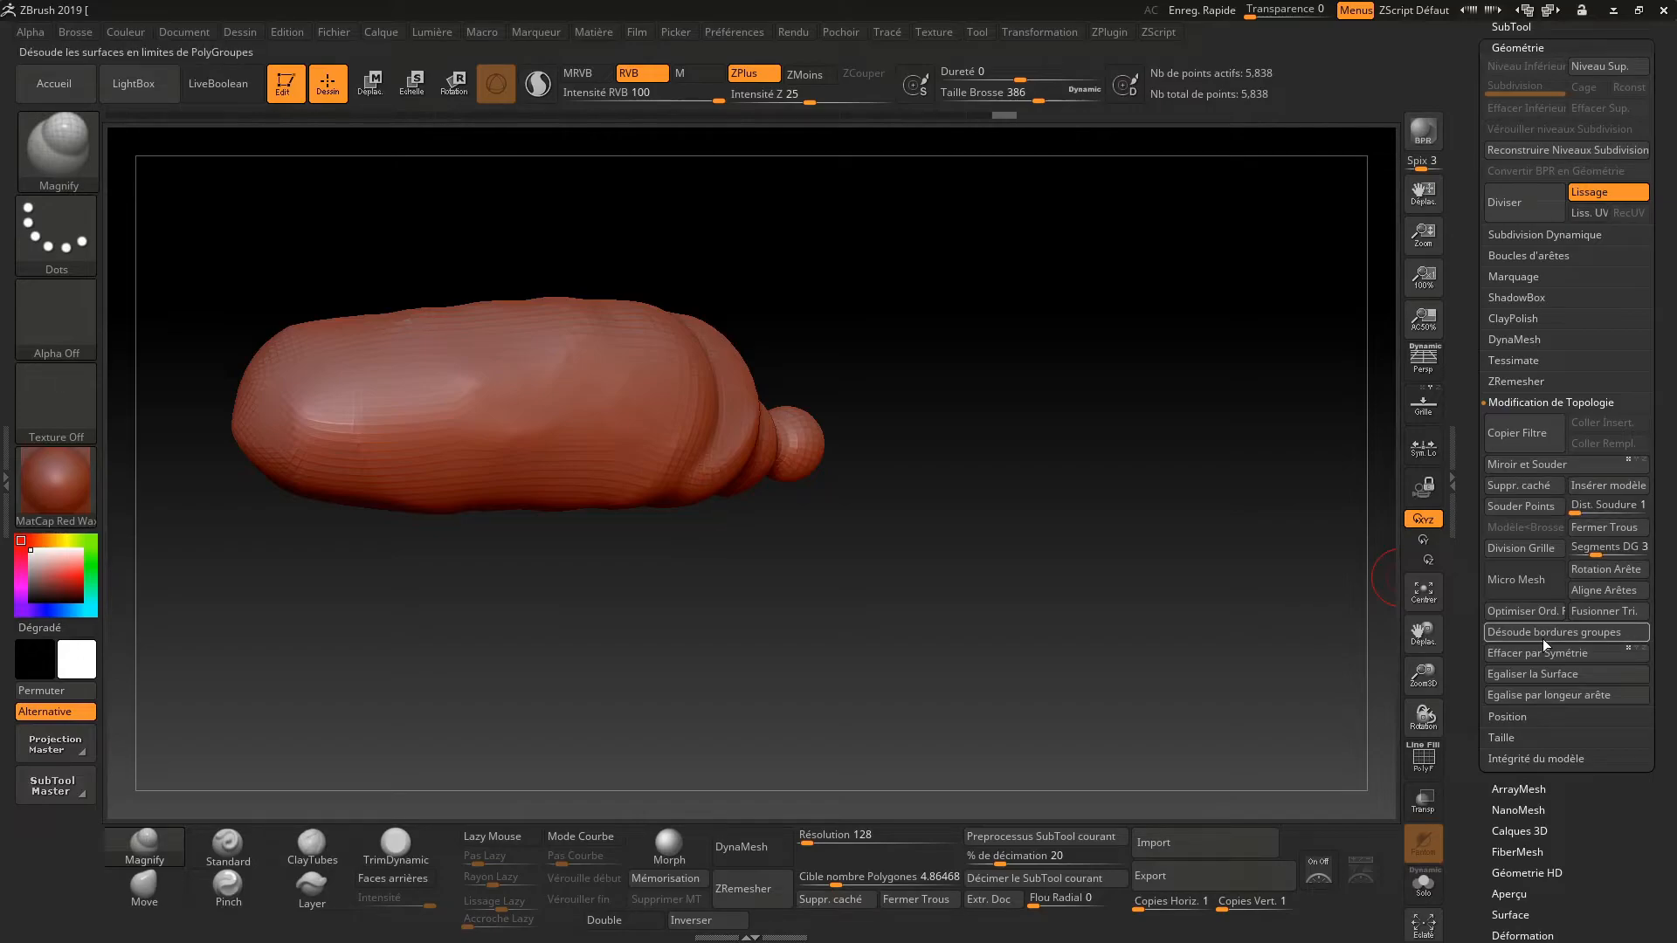
click(1514, 48)
alt+drag(1211, 619, 1102, 615)
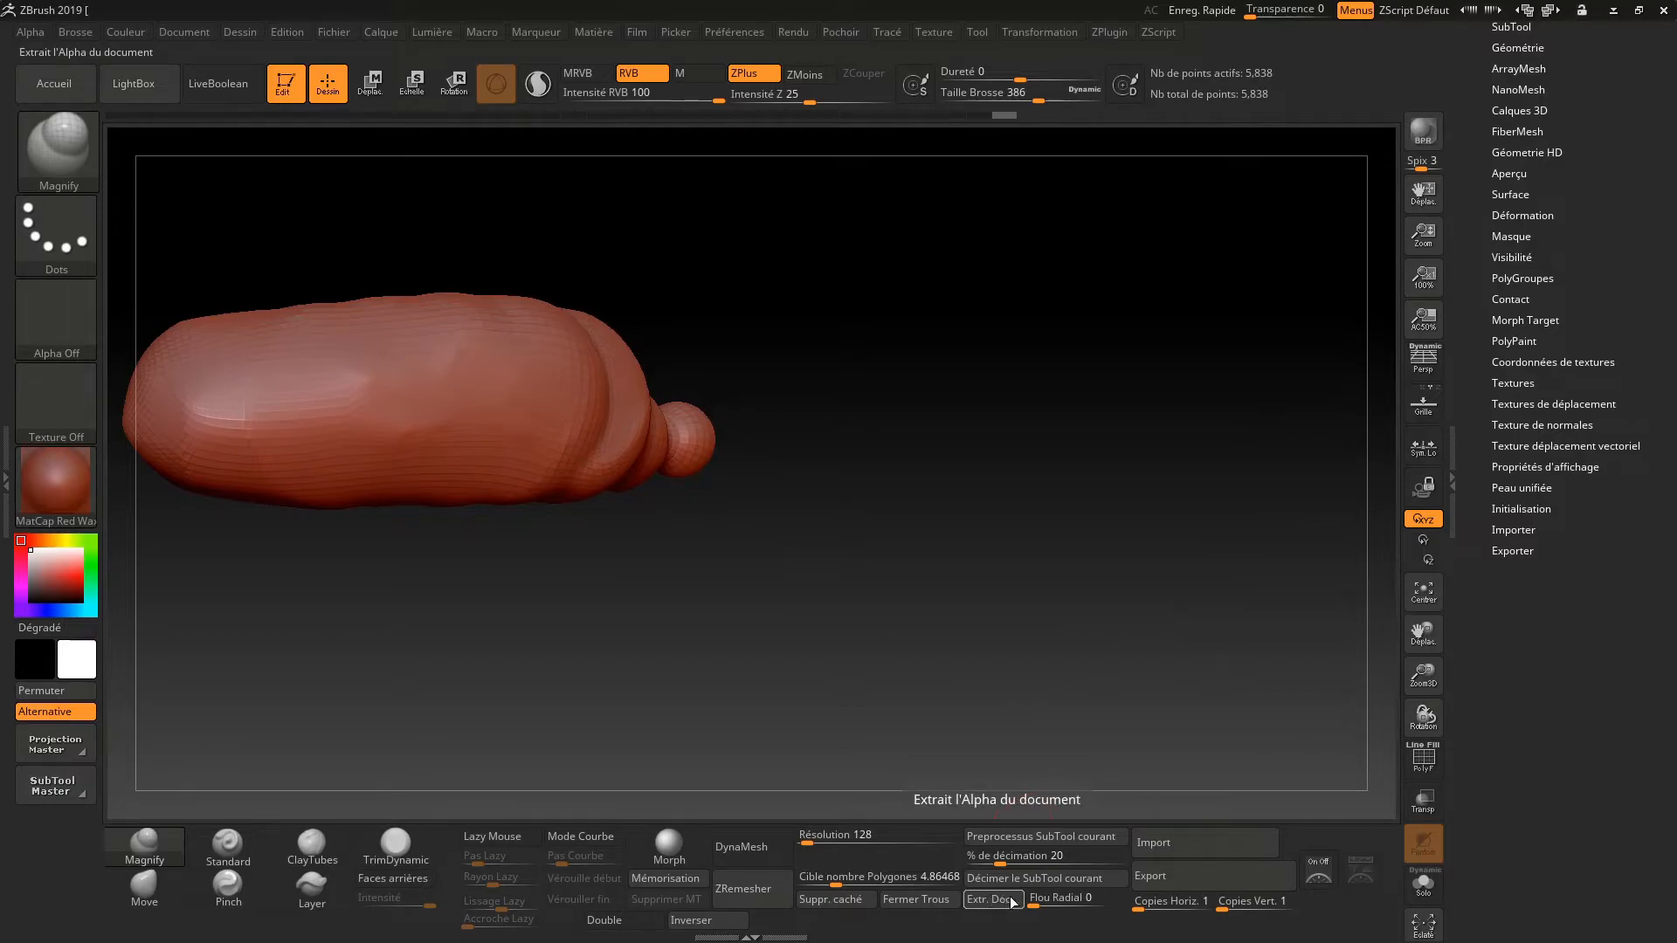
alt+drag(777, 625, 1144, 711)
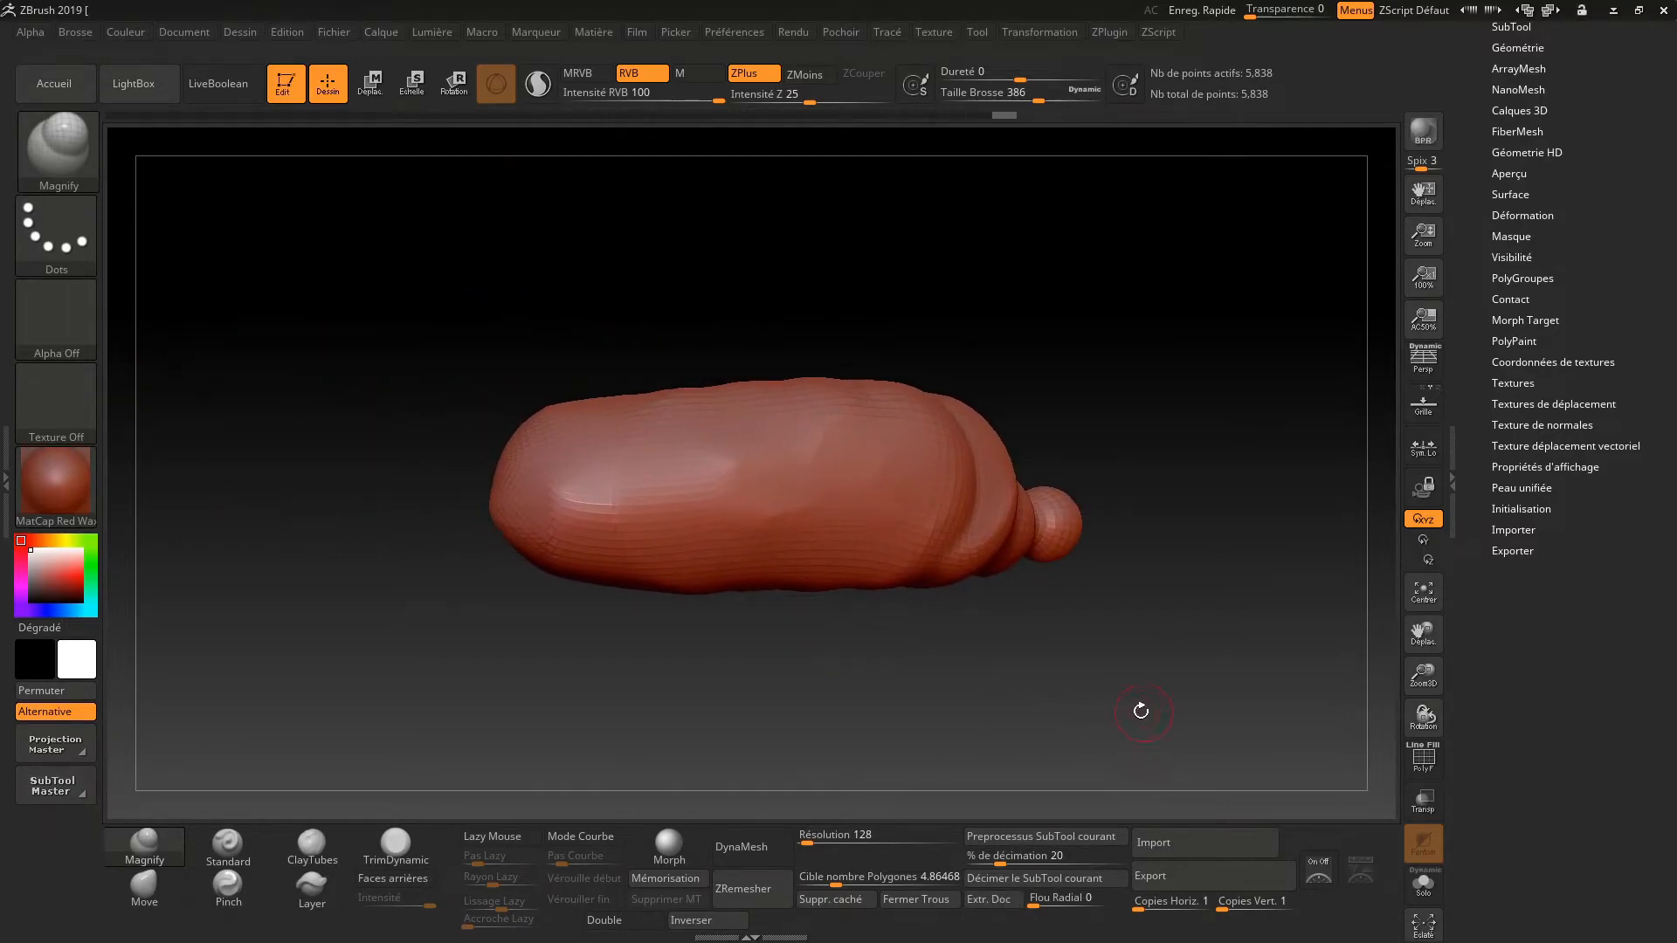
alt+drag(1186, 646, 1146, 646)
Switch to the Plane3D_1 model, set the brush size to 101 and convert the plane to a PolyMesh3D
drag(1465, 102, 1466, 563)
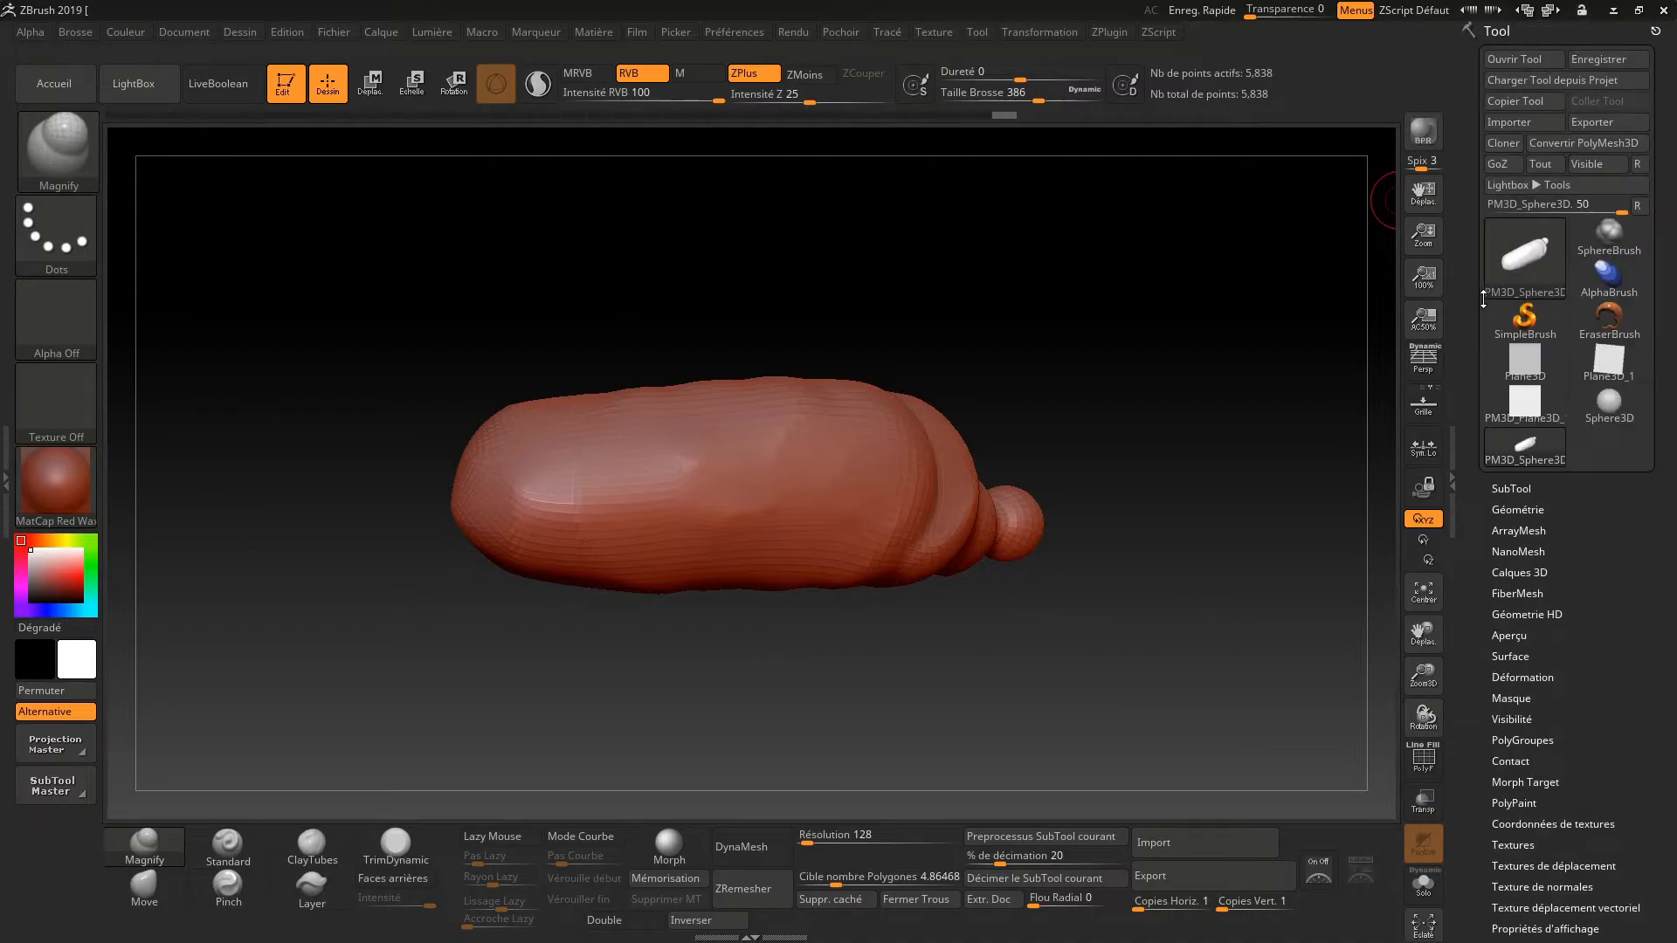
click(1525, 254)
click(1235, 260)
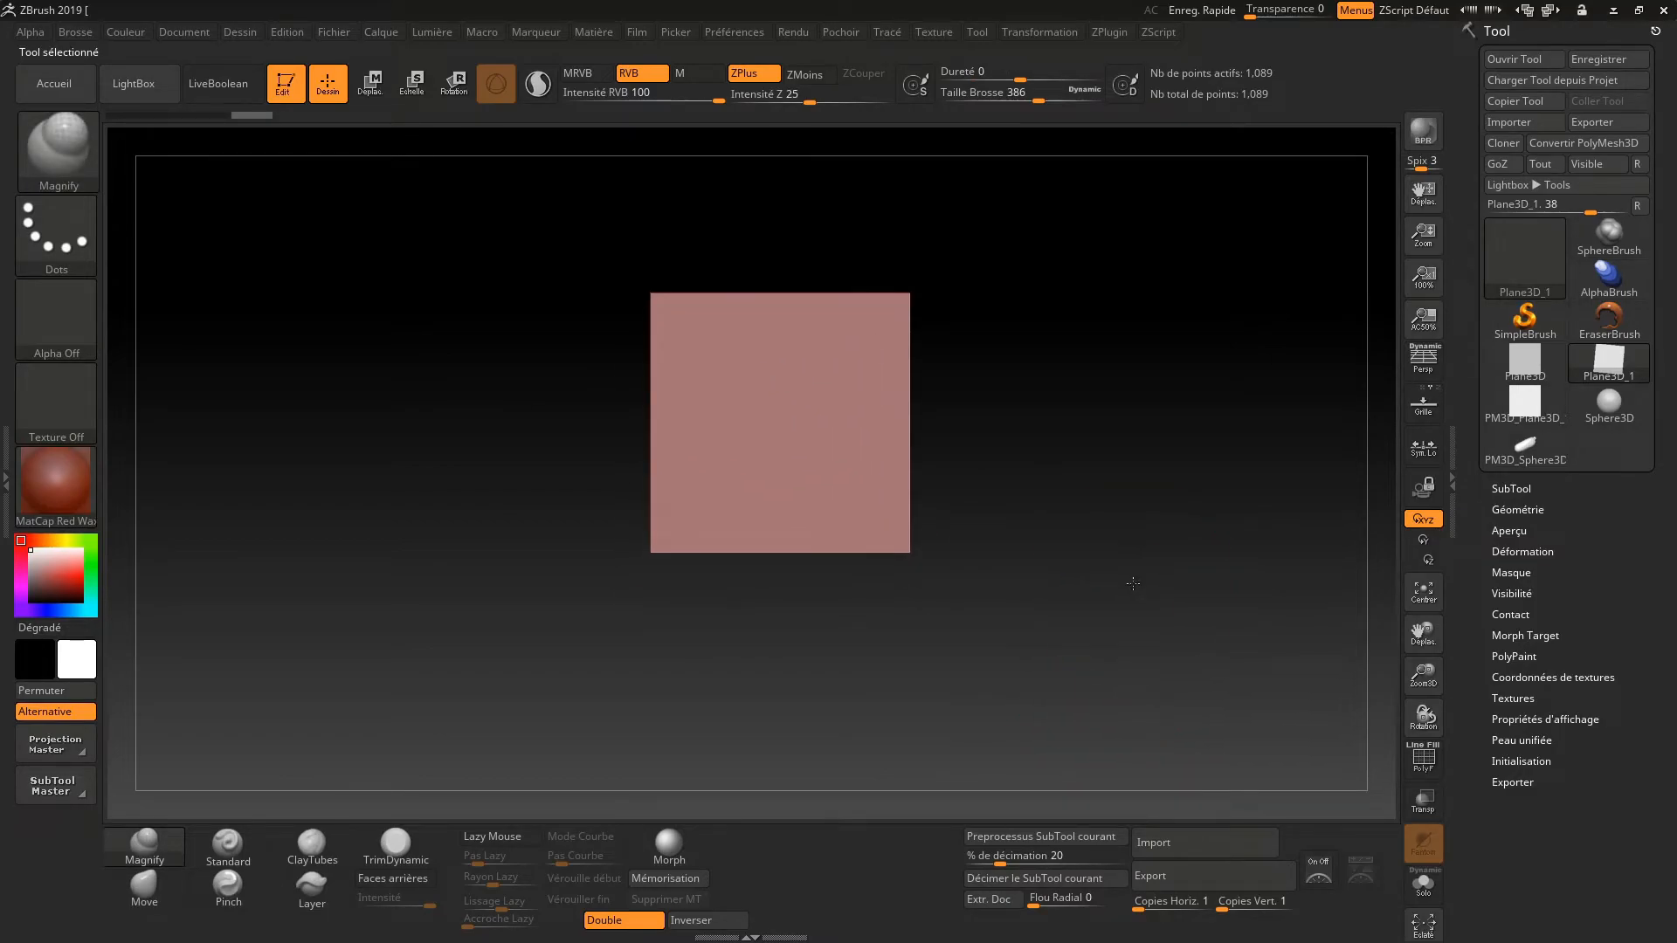
mouse_move(1141, 568)
mouse_down()
mouse_move(992, 603)
mouse_move(1128, 570)
mouse_up()
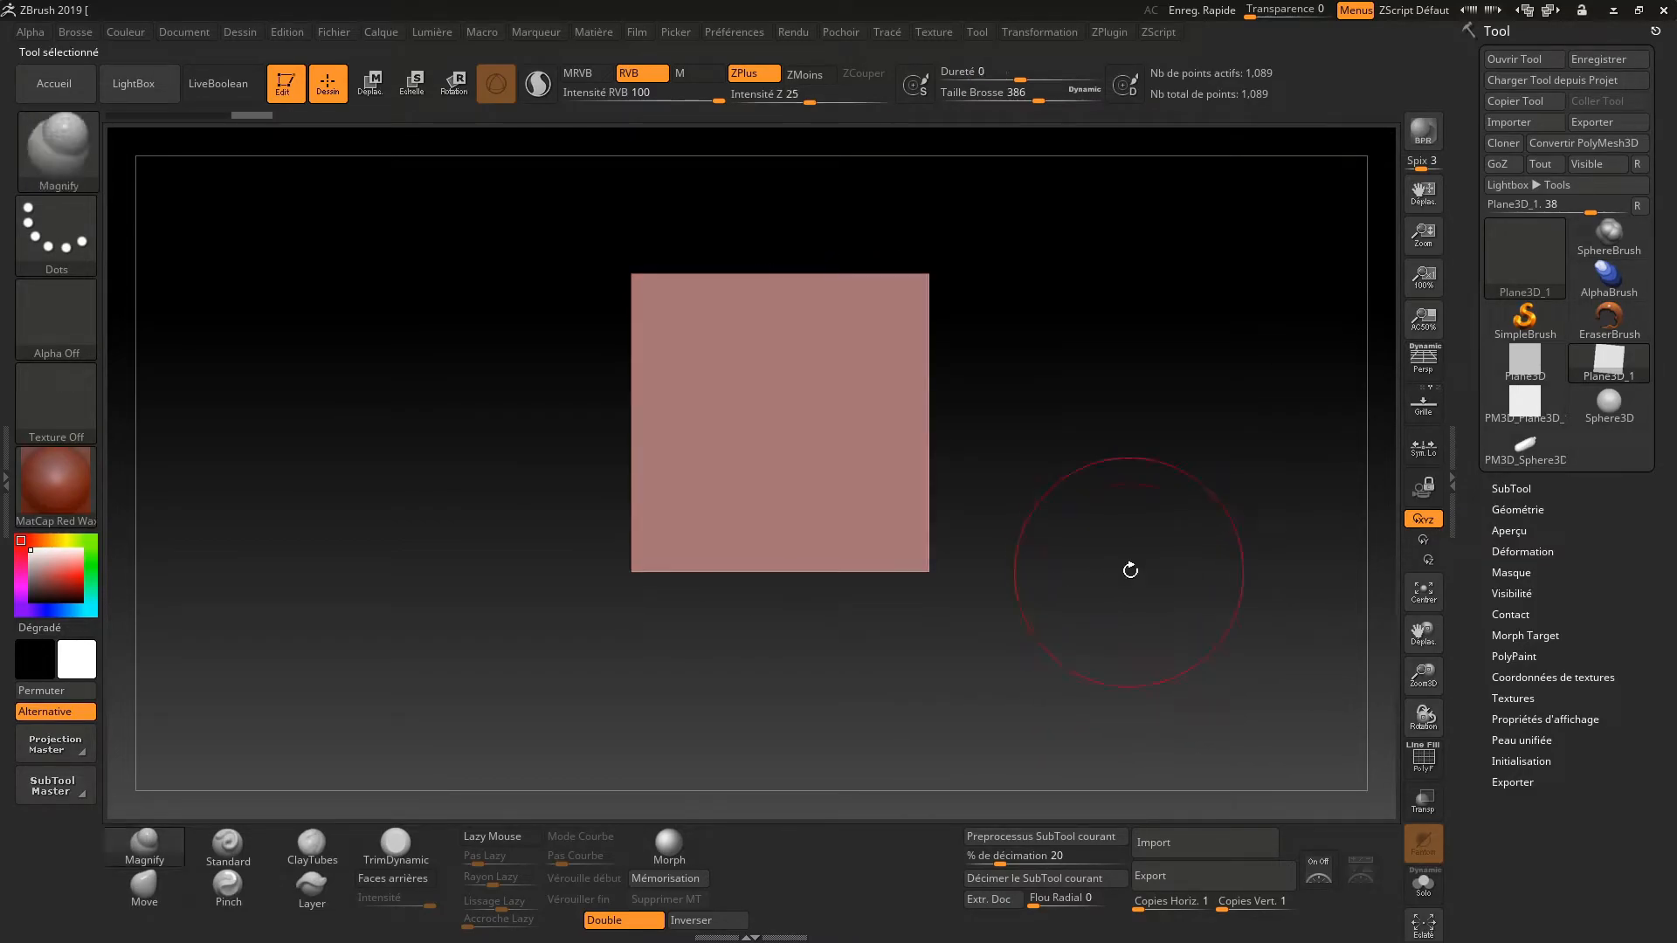
key(space)
drag(889, 482, 840, 486)
click(1576, 133)
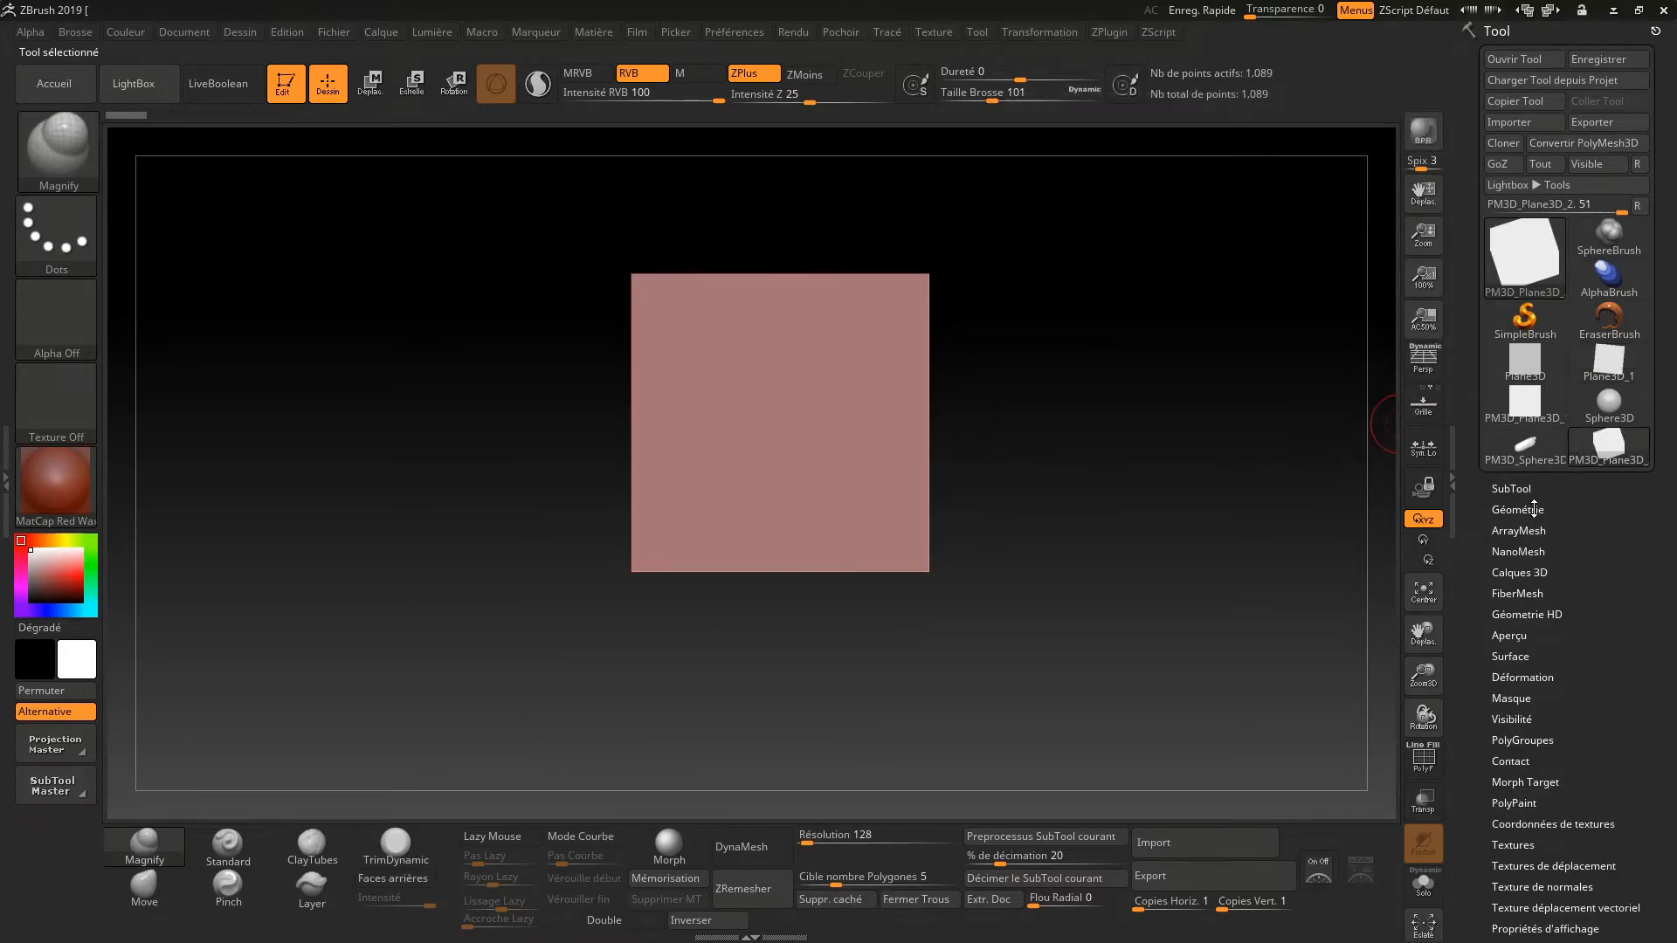
Disable subdivision smoothing and divide the plane up to subdivision level 6
click(1533, 509)
click(1585, 657)
click(1519, 670)
click(1519, 671)
click(1520, 671)
click(1520, 671)
click(1519, 671)
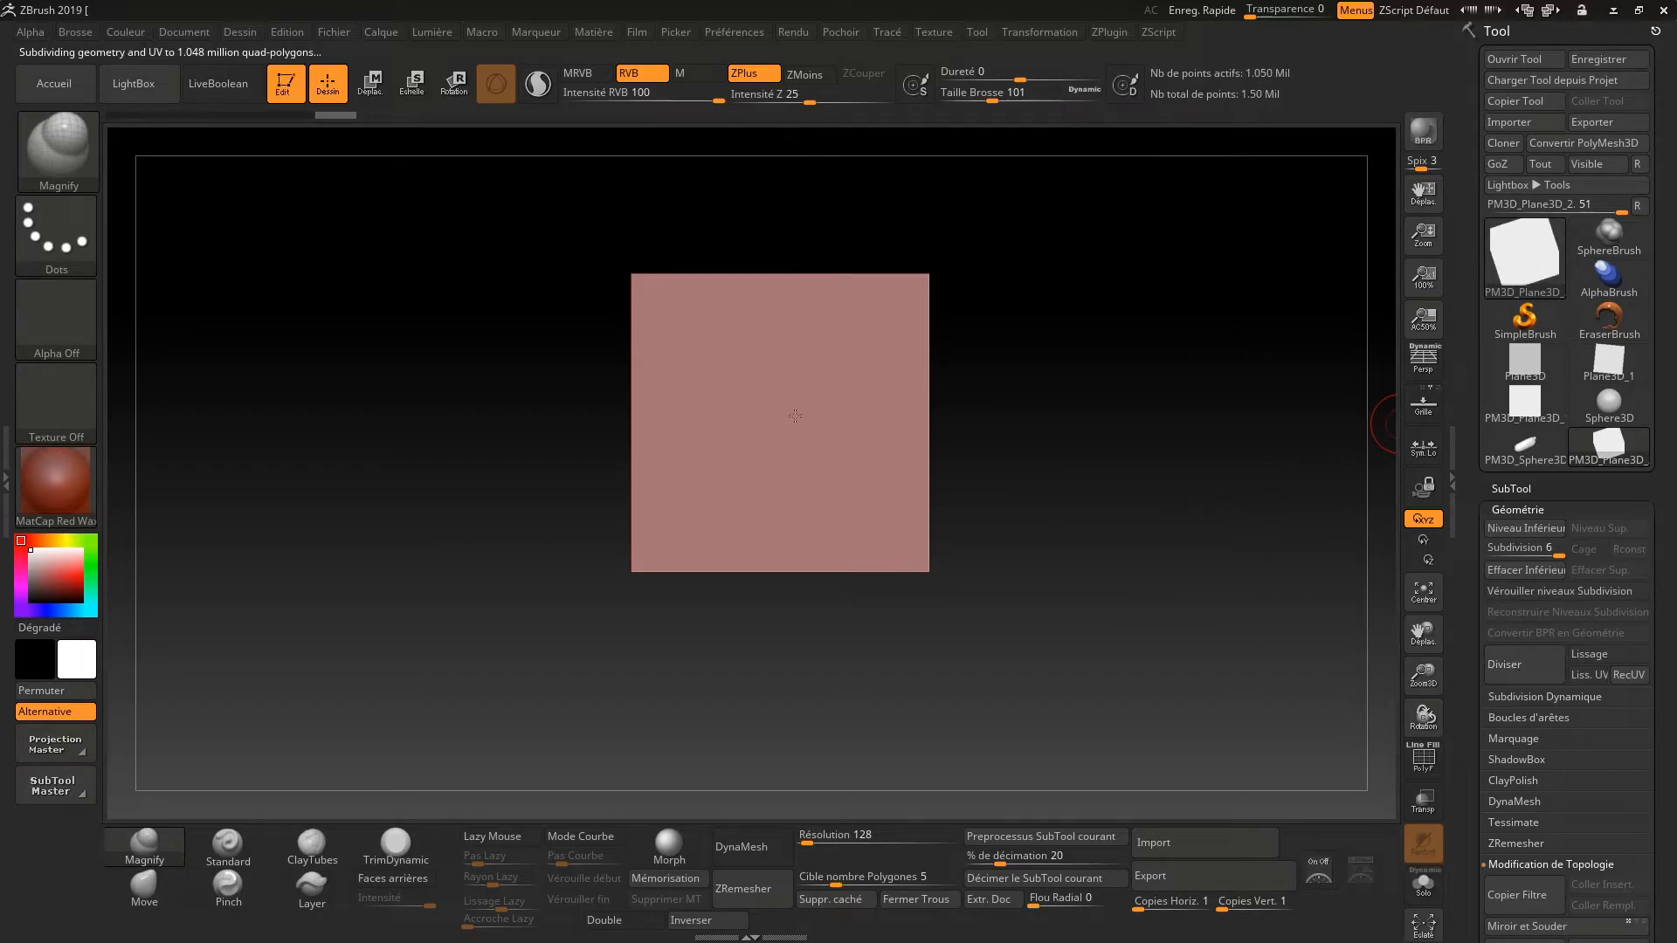
Choose the Standard brush, undo a test stroke on the plane and set the brush size to 39
click(227, 843)
mouse_move(674, 403)
mouse_down()
mouse_move(693, 386)
mouse_move(746, 411)
mouse_move(820, 508)
mouse_up()
key(ctrl+z)
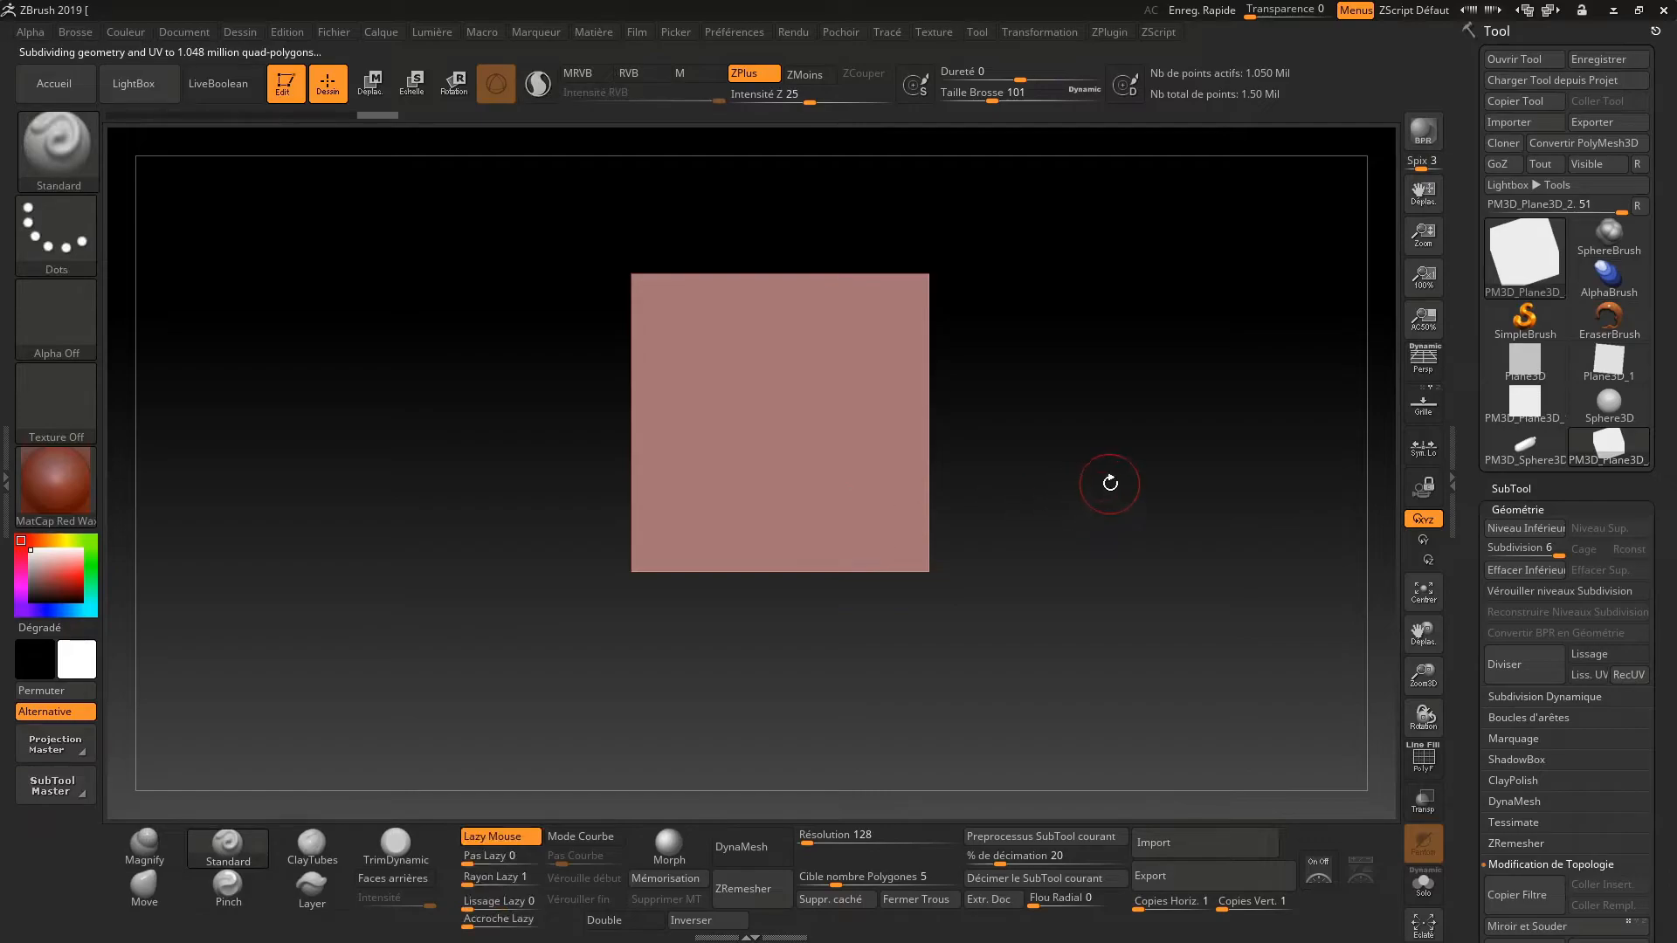
key(f)
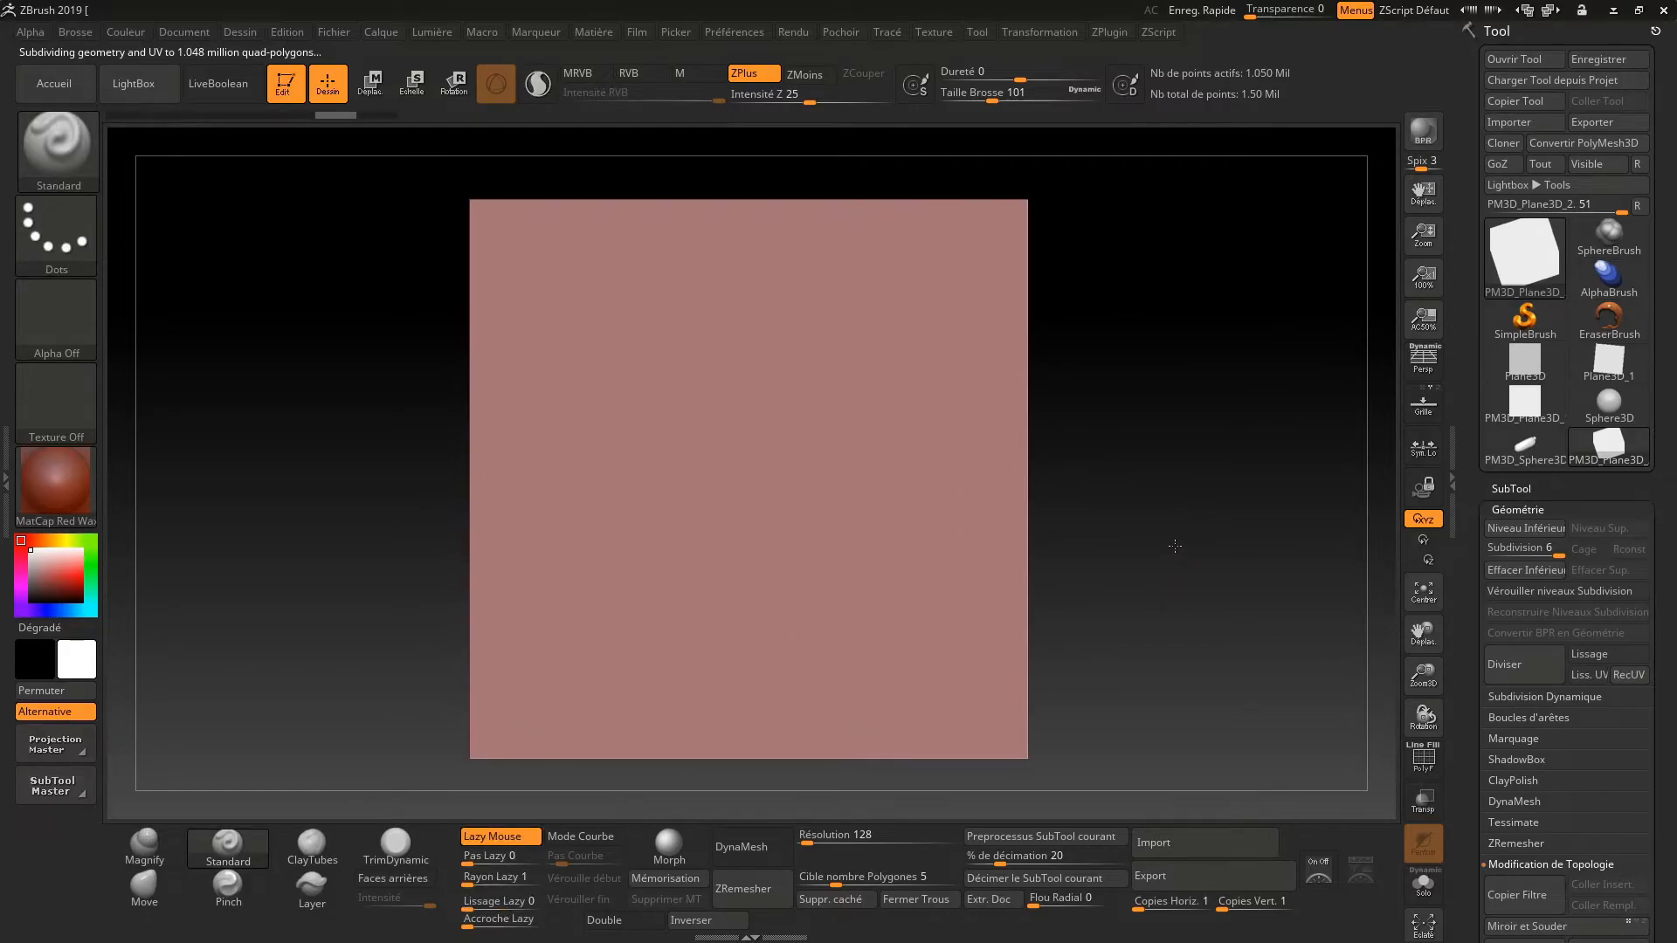
key(space)
drag(872, 355, 852, 352)
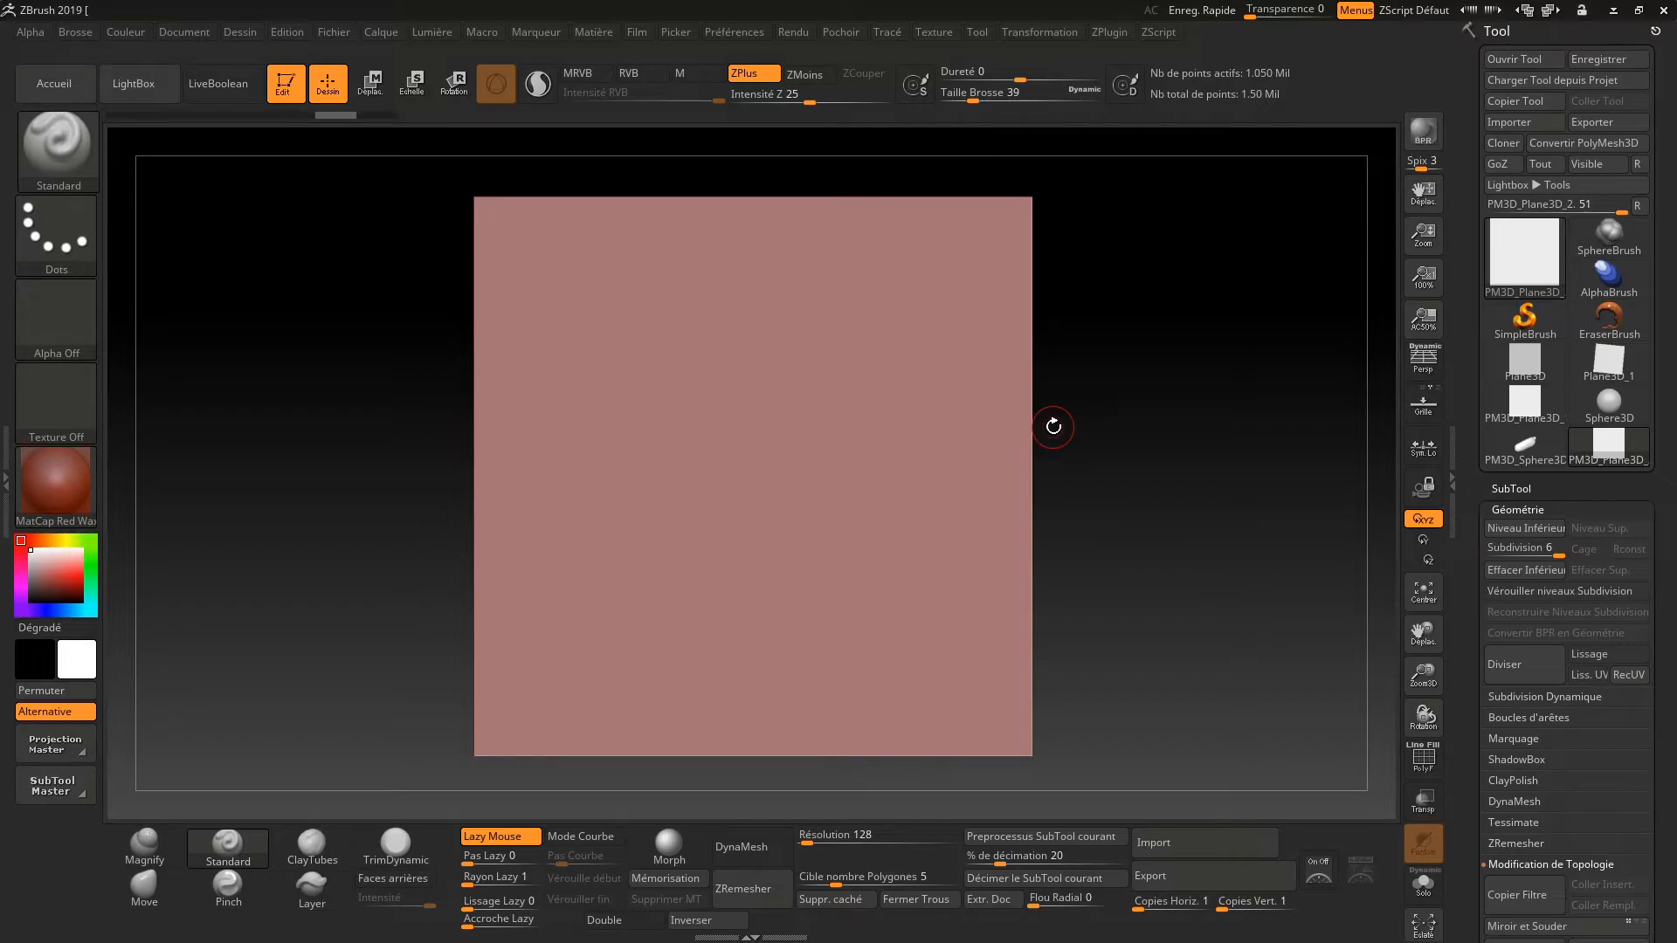
Sculpt a round head outline with two eyes and a smiling mouth on the upper part of the plane
mouse_move(603, 505)
mouse_down()
mouse_move(584, 292)
mouse_move(796, 278)
mouse_move(830, 402)
mouse_move(766, 459)
mouse_move(608, 524)
mouse_up()
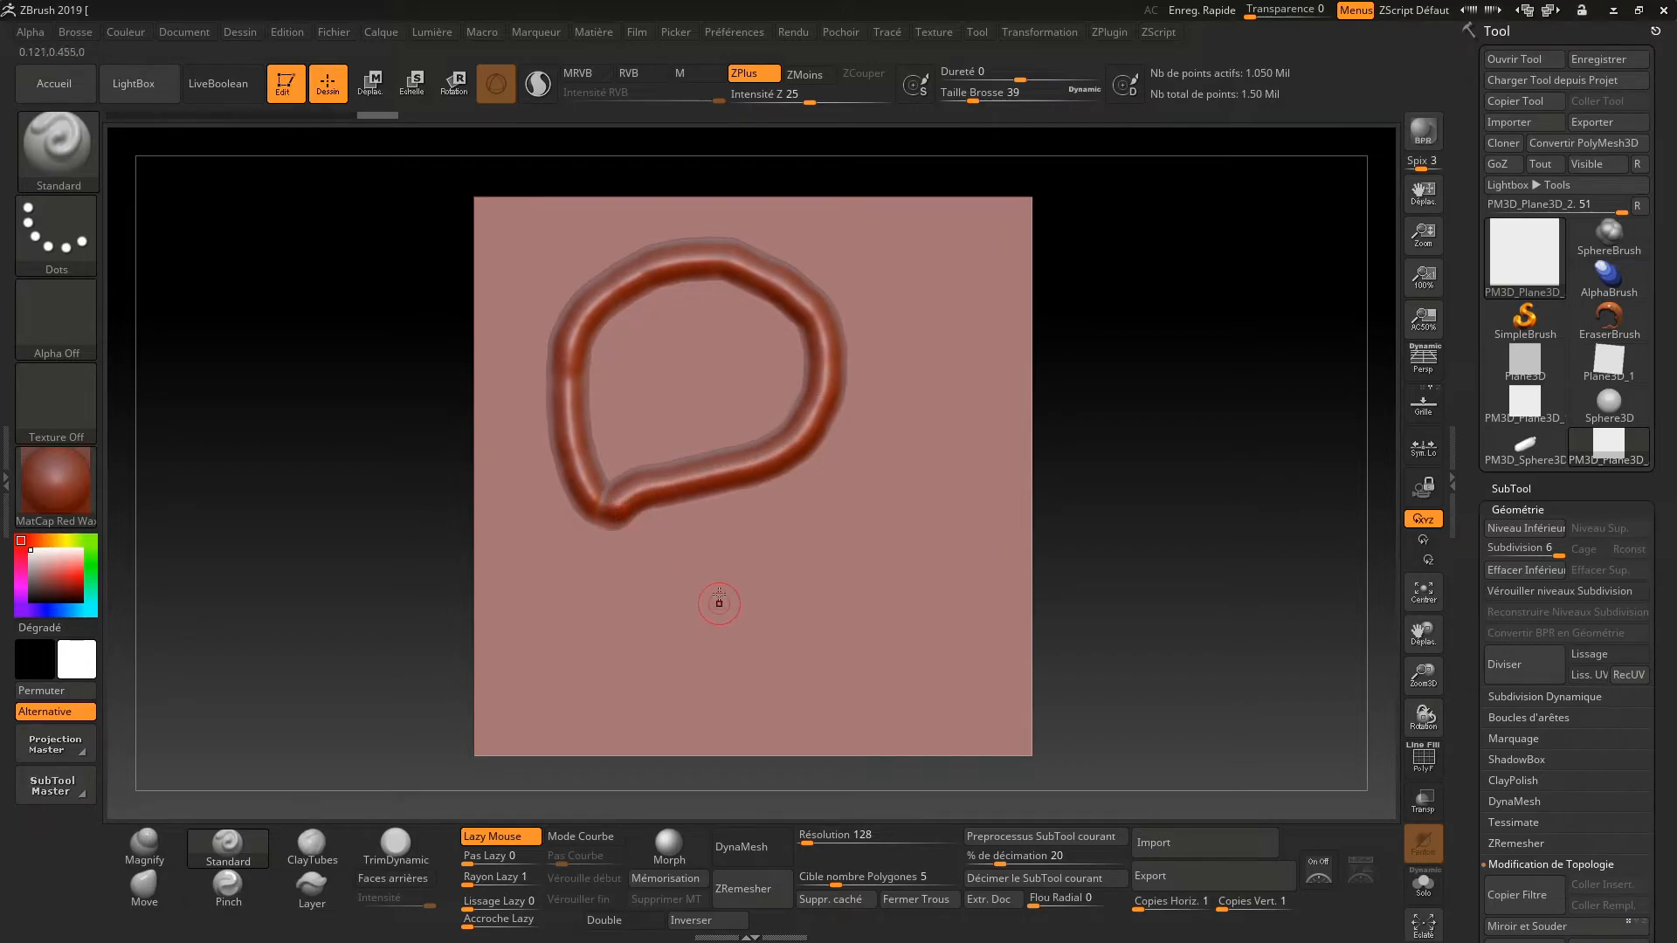
drag(618, 348, 636, 367)
drag(669, 302, 689, 325)
mouse_move(640, 427)
mouse_down()
mouse_move(738, 384)
mouse_move(749, 340)
mouse_up()
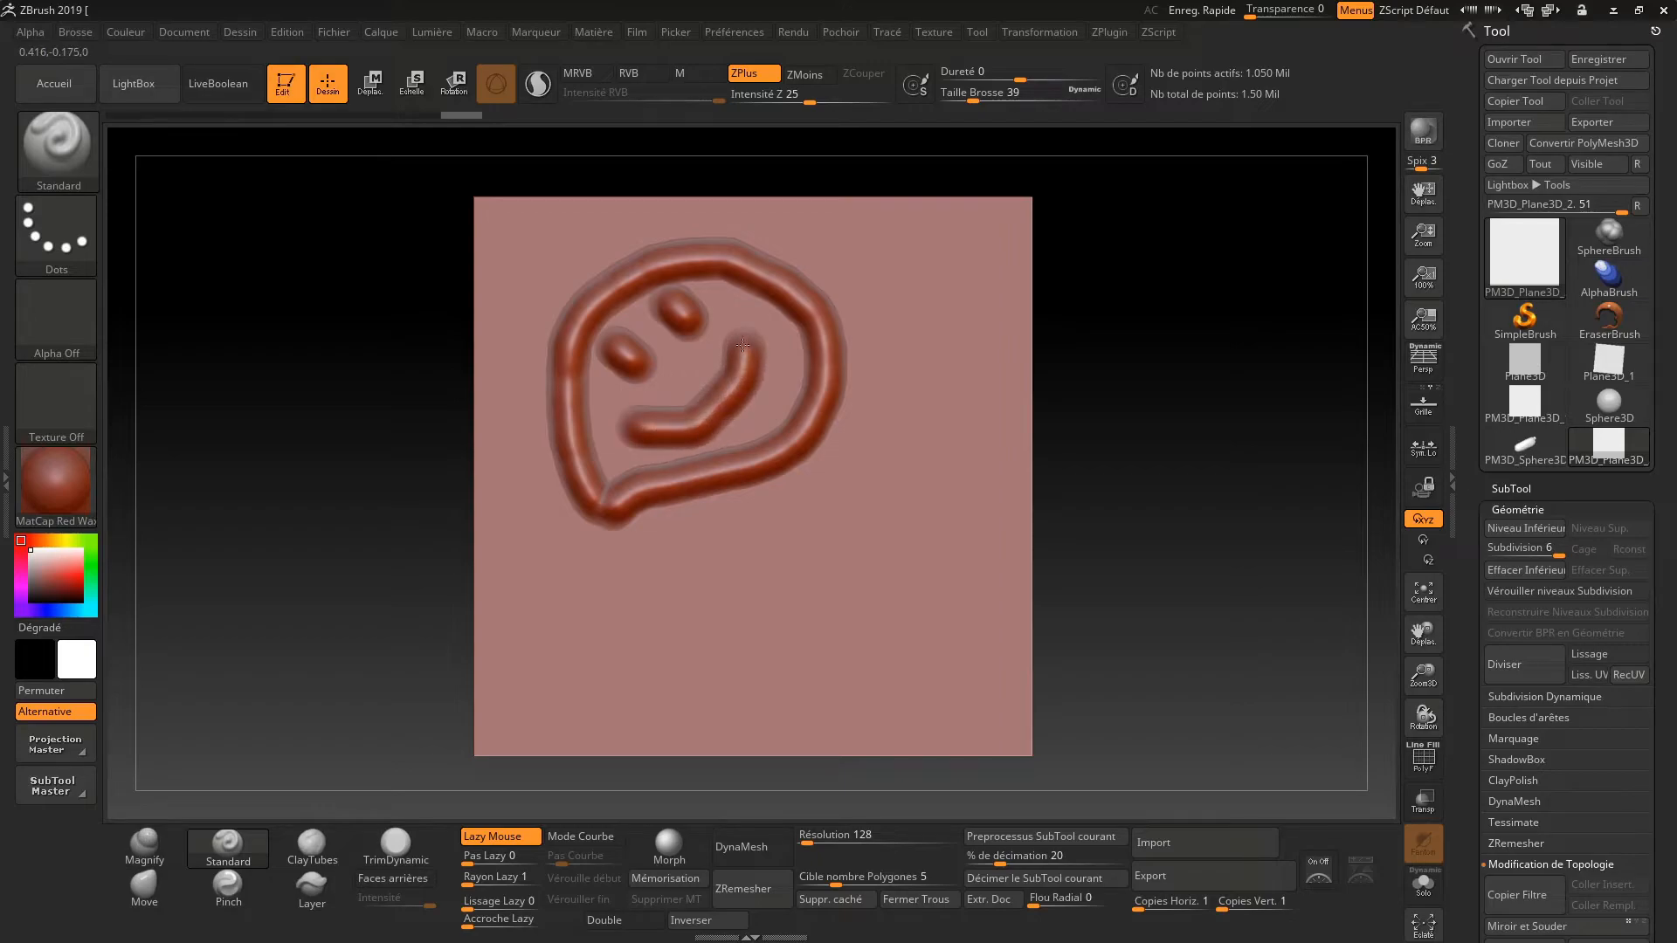
Sculpt a stick body with two arms and two legs below the smiling head
mouse_move(758, 476)
mouse_down()
mouse_move(799, 560)
mouse_move(773, 705)
mouse_up()
drag(808, 550, 913, 450)
drag(786, 550, 668, 576)
mouse_move(768, 705)
mouse_down()
mouse_move(668, 734)
mouse_move(805, 725)
mouse_move(845, 749)
mouse_up()
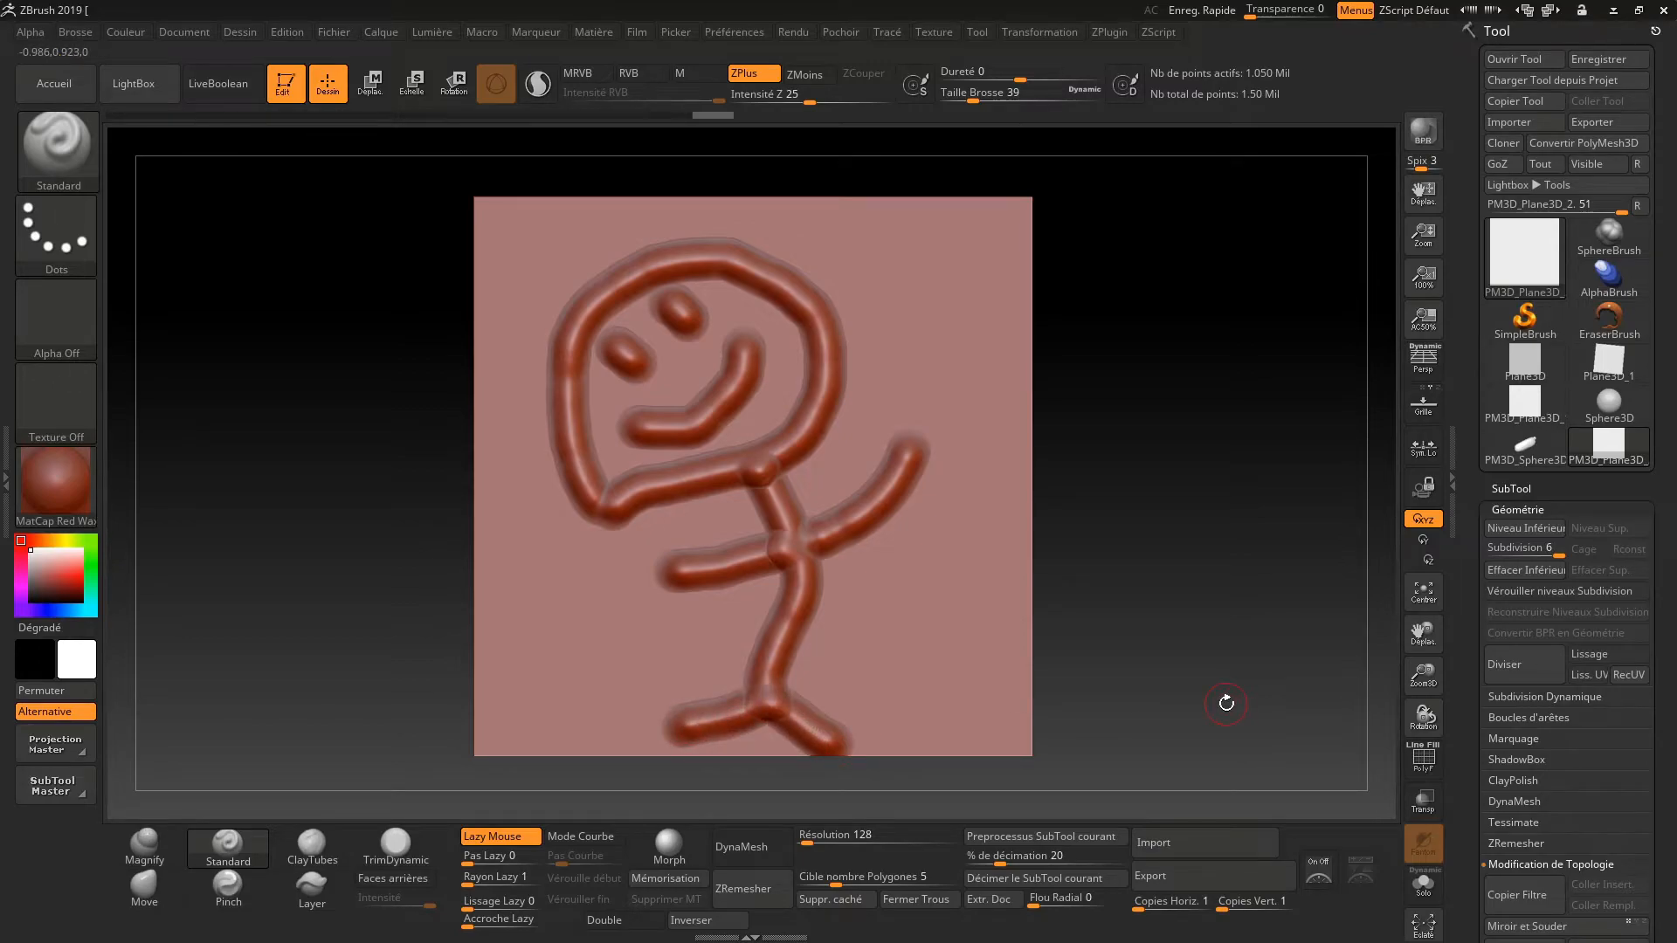
Grab the stick figure from the document as an alpha and set the Standard brush stroke to DragRect
click(988, 899)
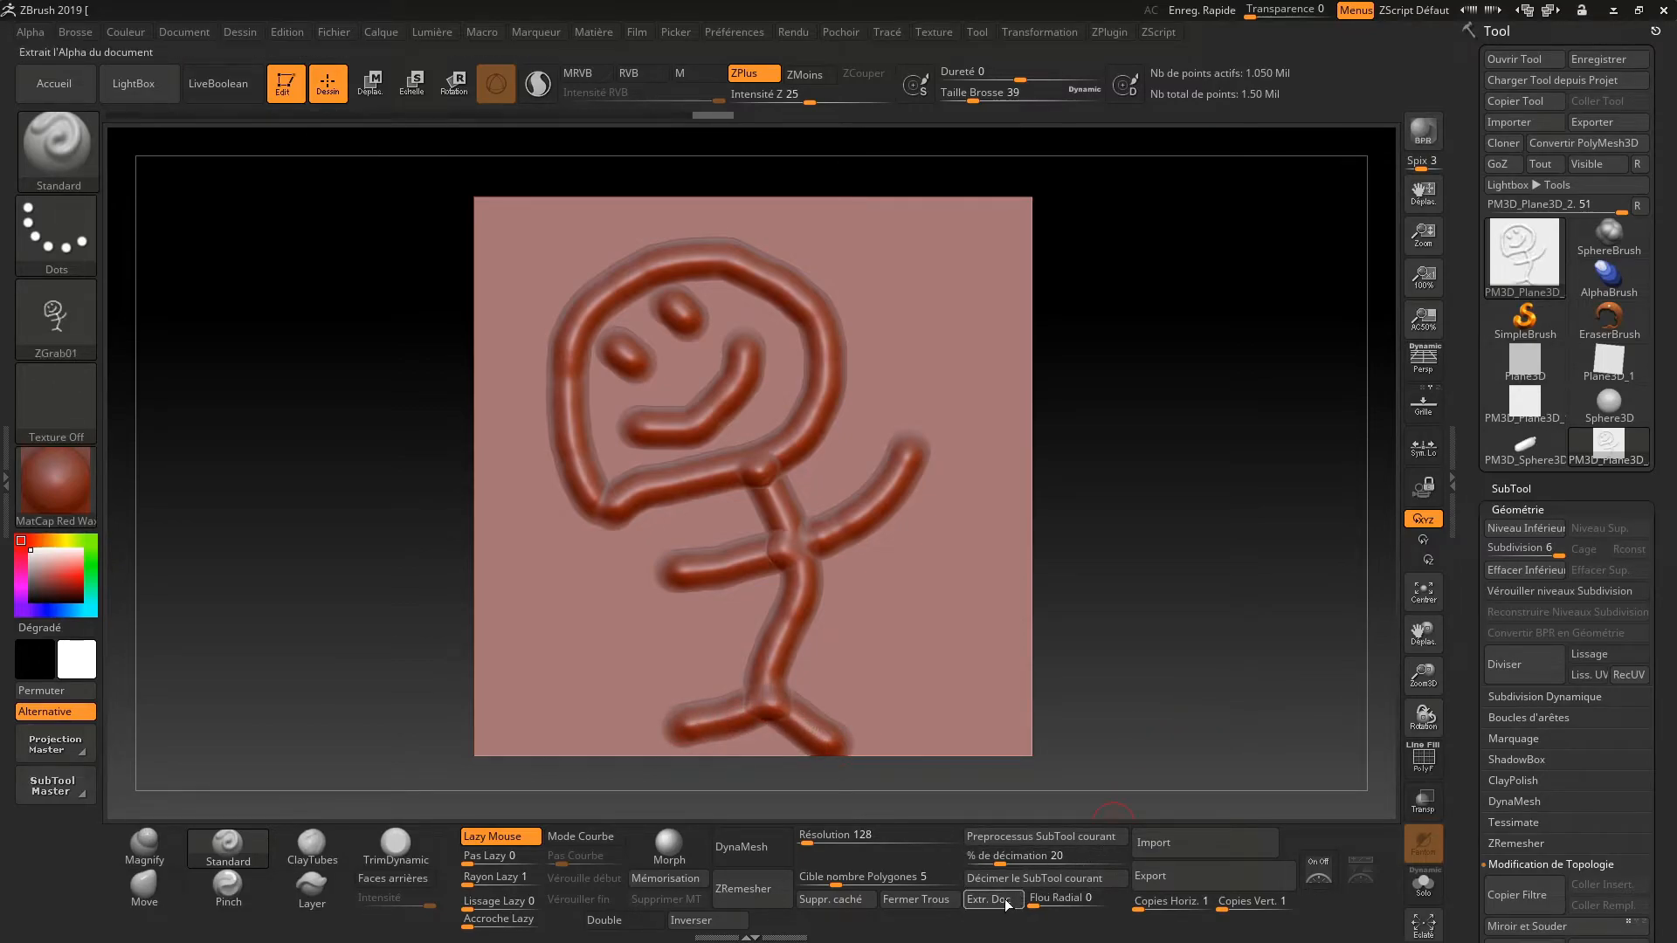
mouse_move(67, 330)
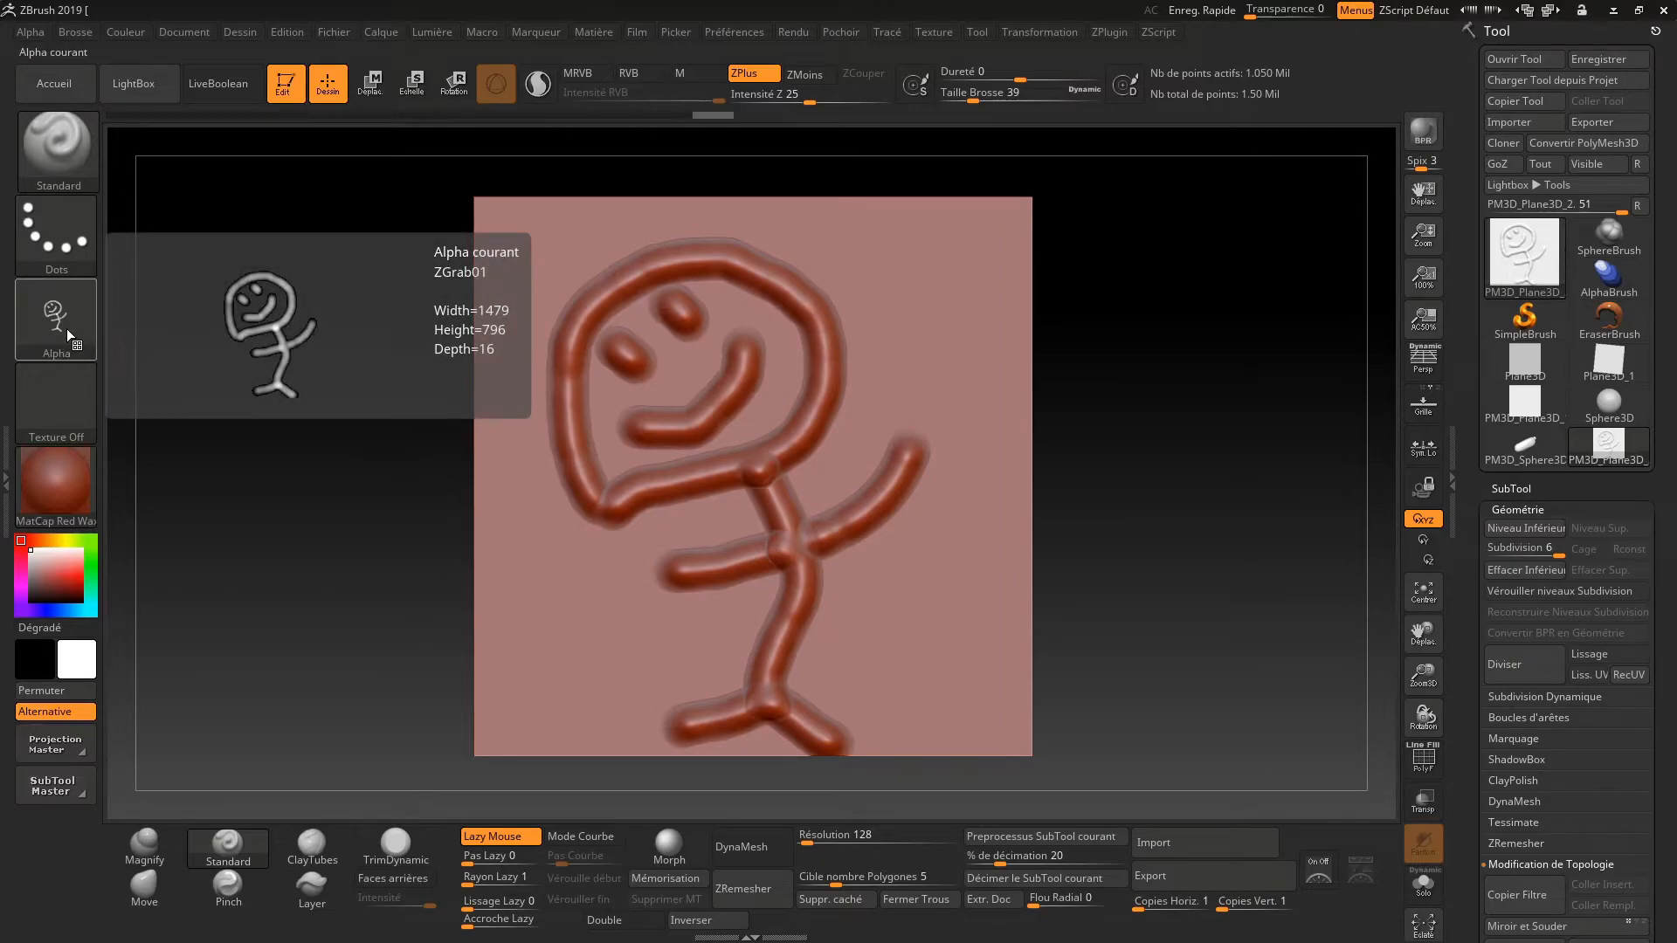
click(62, 254)
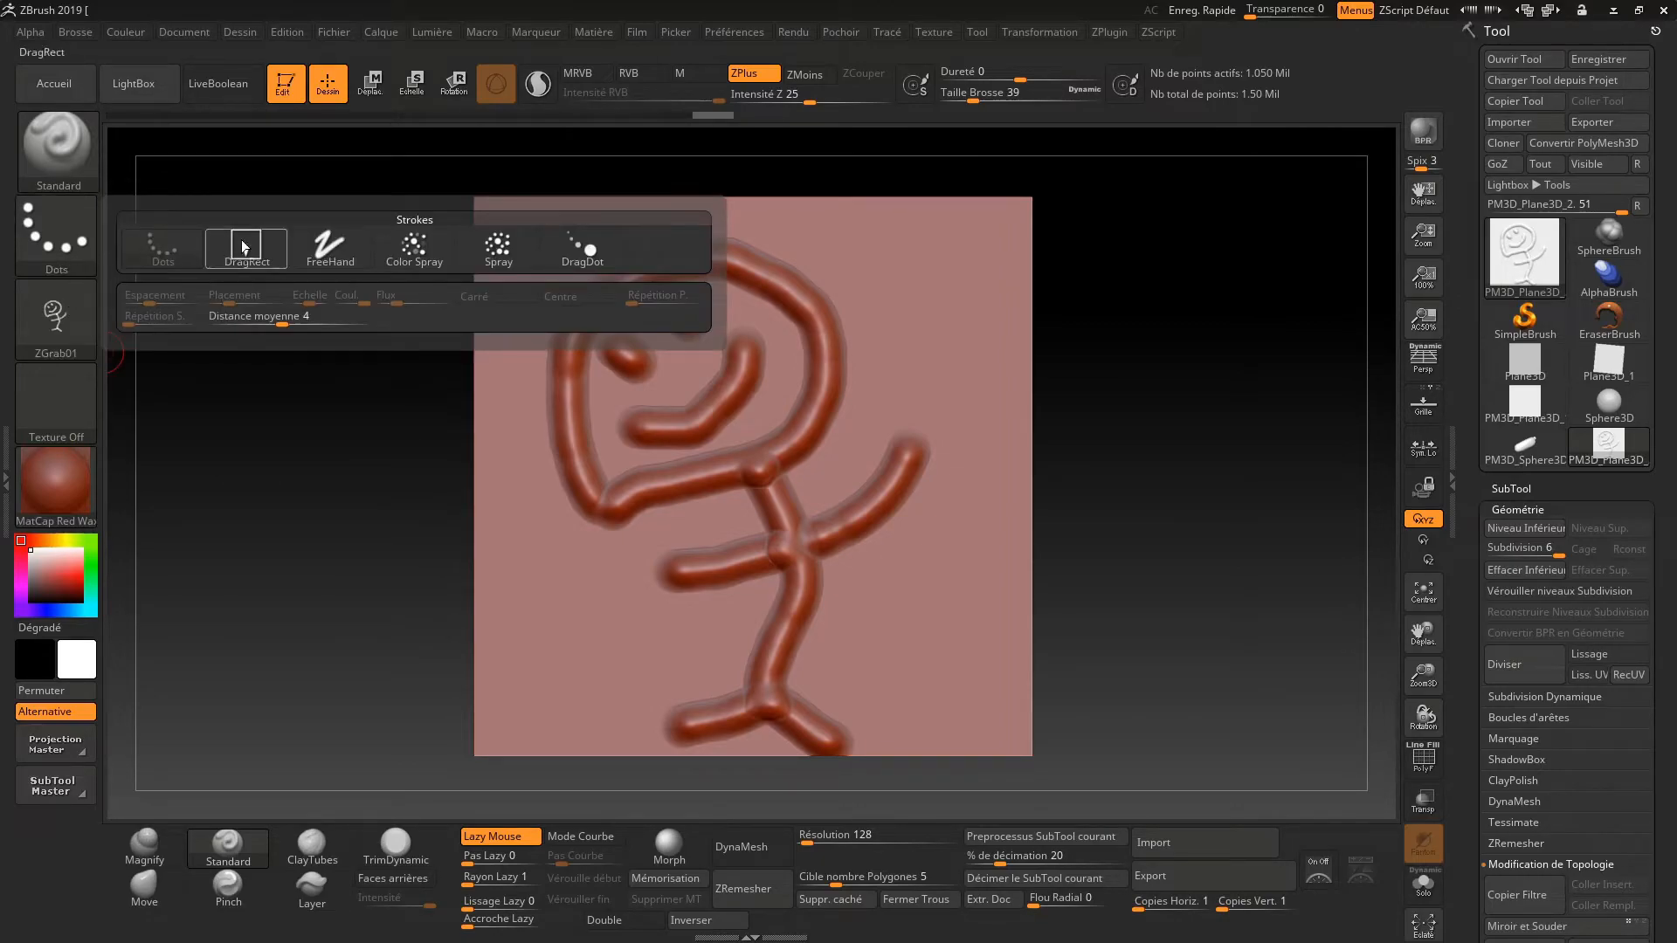
click(241, 248)
Stamp small copies of the stick-figure alpha around the large figure on the plane
drag(933, 311, 1046, 124)
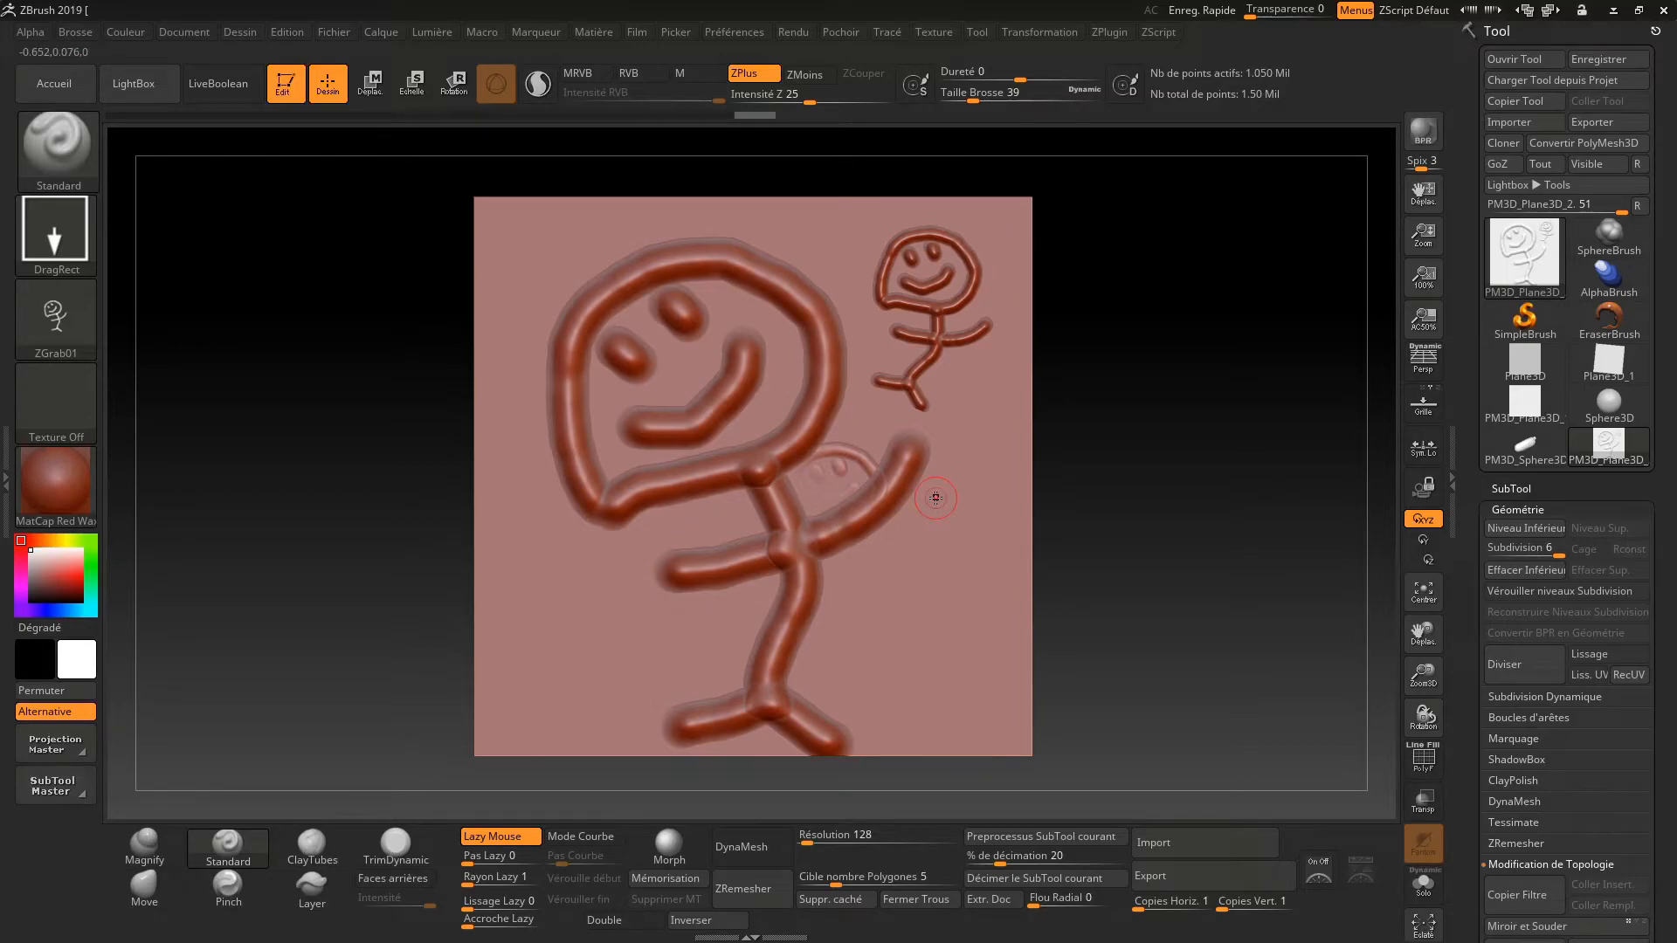
drag(578, 522, 630, 422)
drag(906, 633, 981, 449)
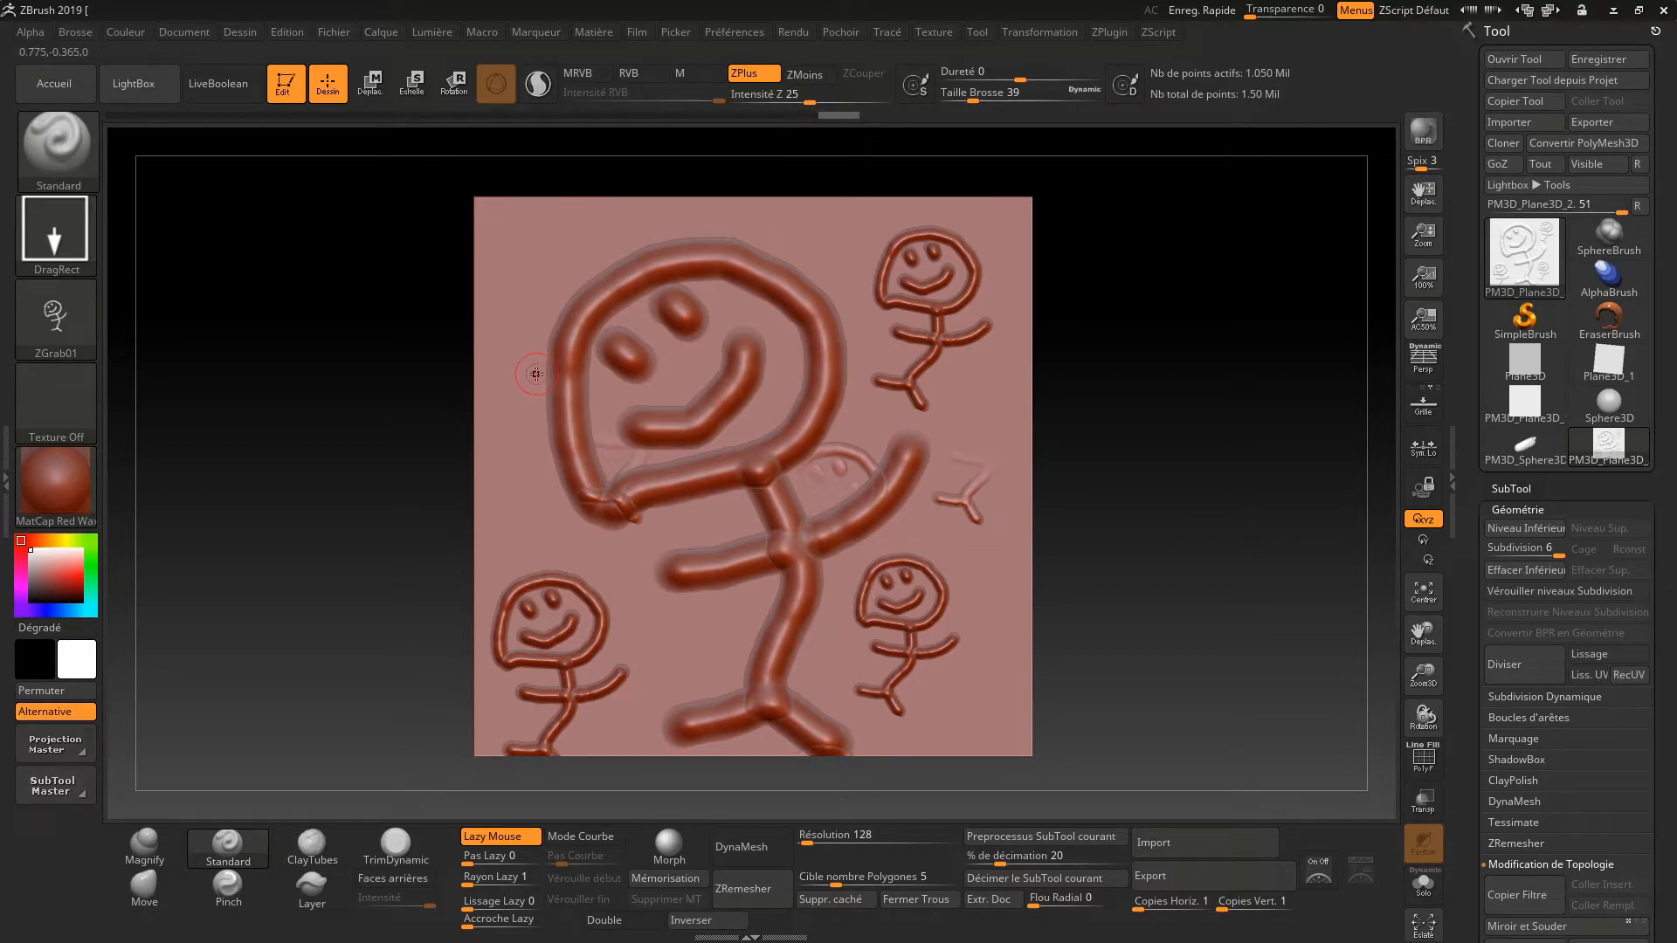
drag(639, 400, 711, 255)
Undo all the stamps and sculpted strokes to get back to a blank plane
key(ctrl+z)
key(ctrl+z)
key(ctrl+z)
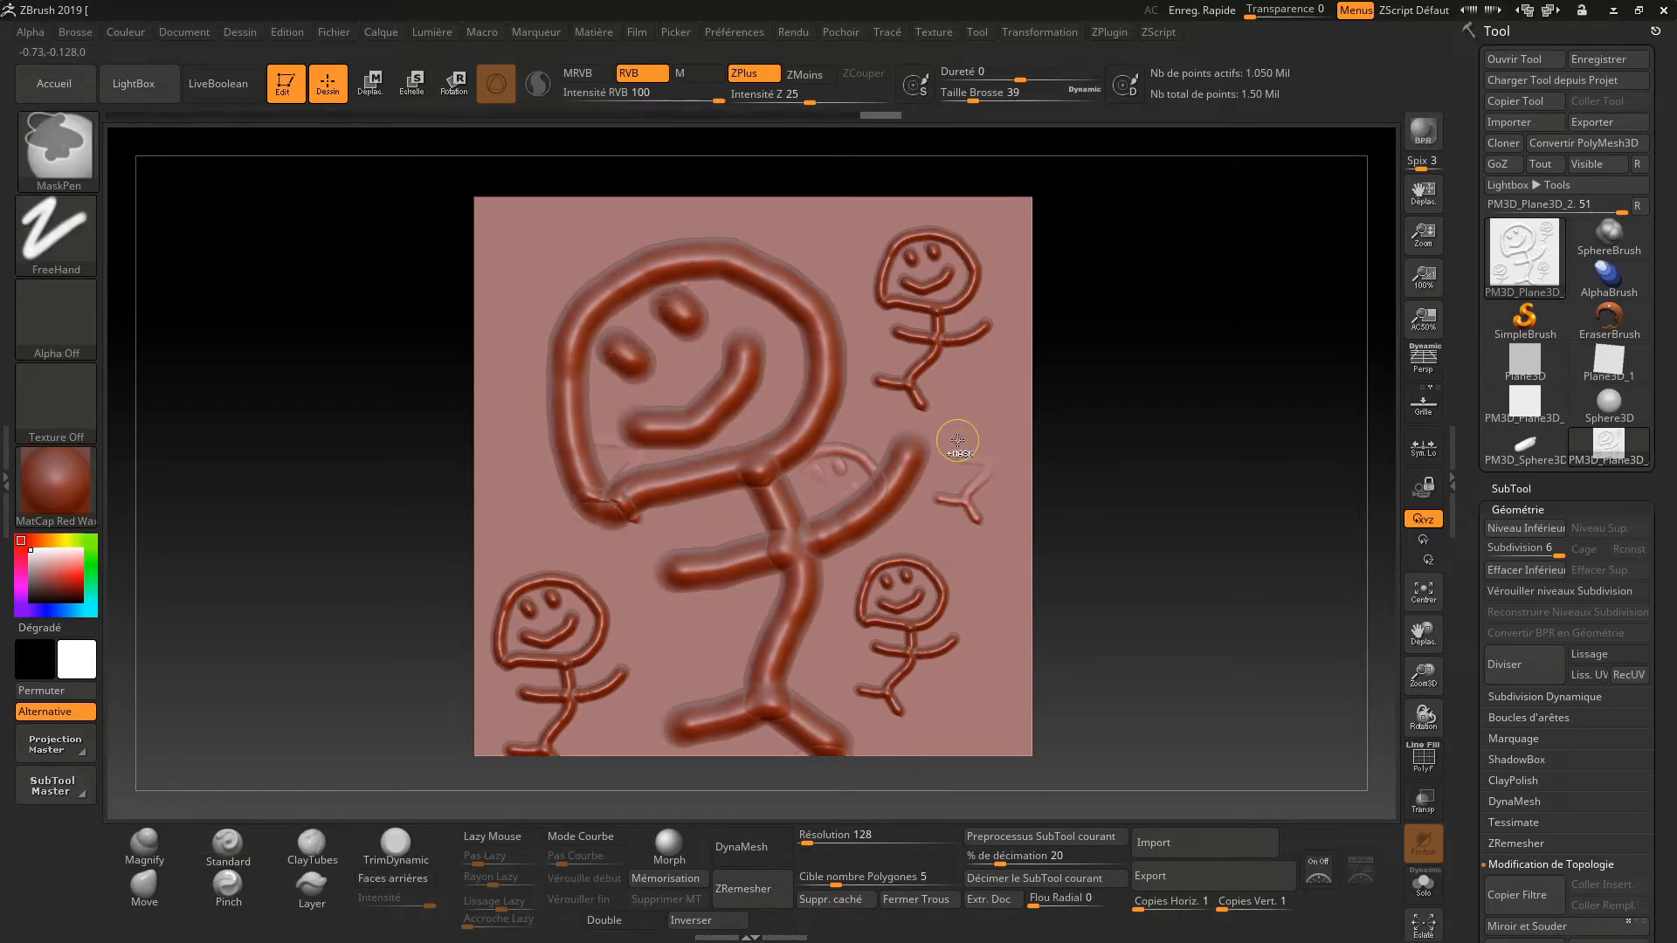
key(ctrl+z)
key(ctrl+z)
key(ctrl+z)
key(ctrl+z)
key(ctrl+z)
key(ctrl+z)
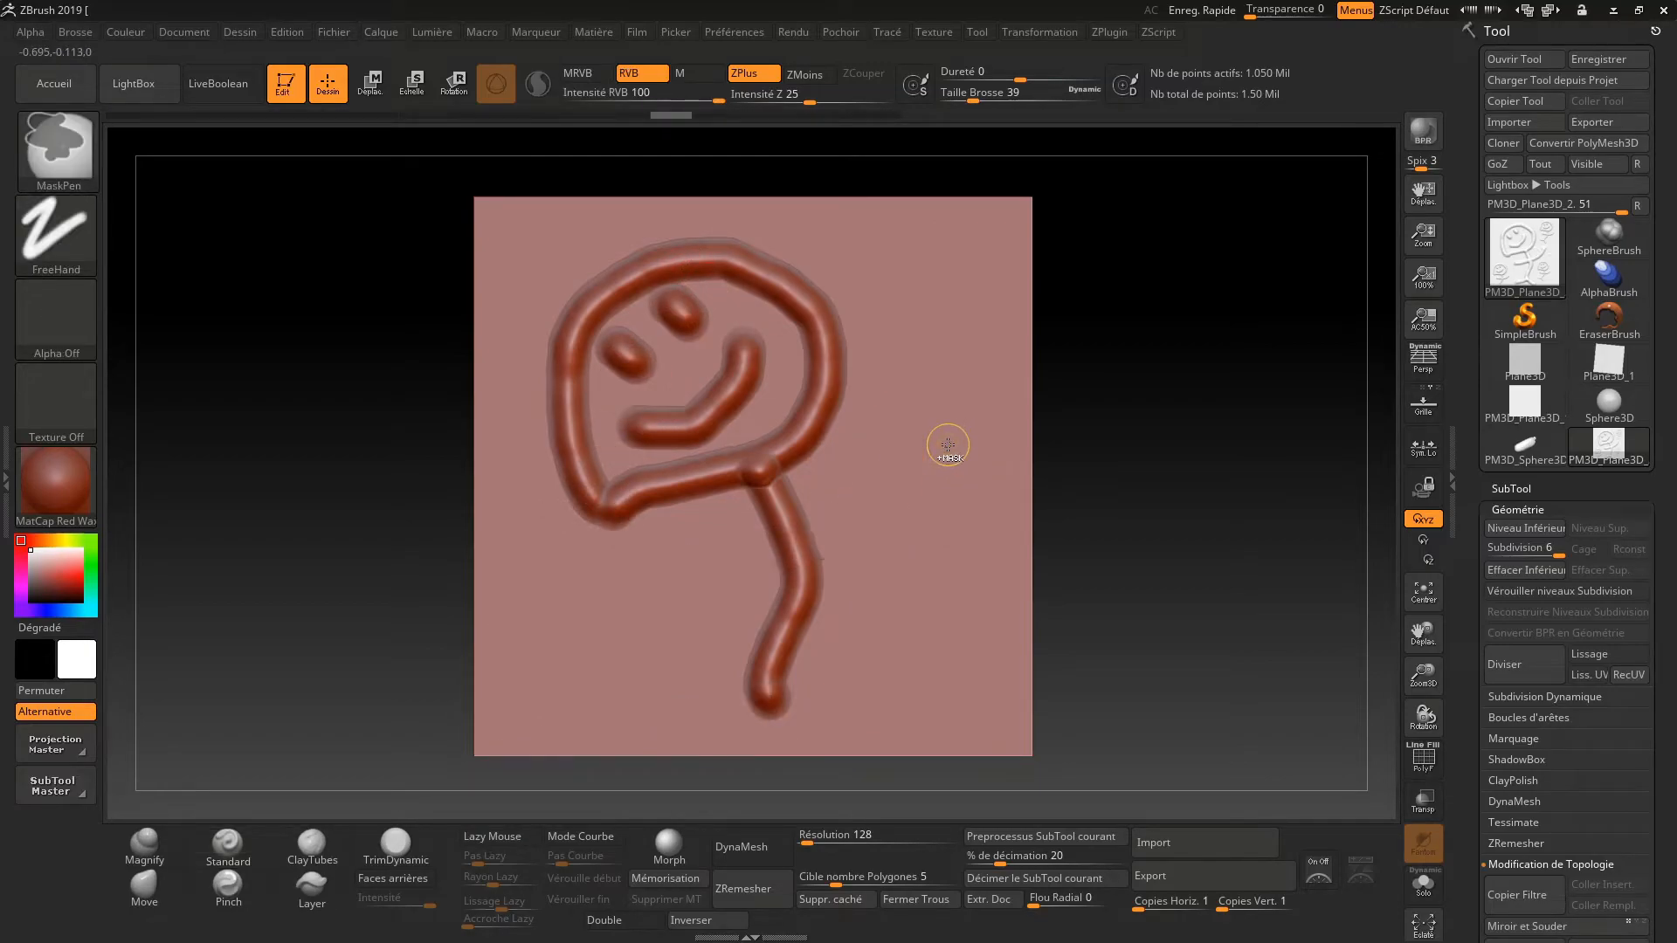
key(ctrl+z)
key(ctrl+z)
key(ctrl+z)
key(ctrl+z)
key(ctrl+z)
key(ctrl+z)
key(ctrl+z)
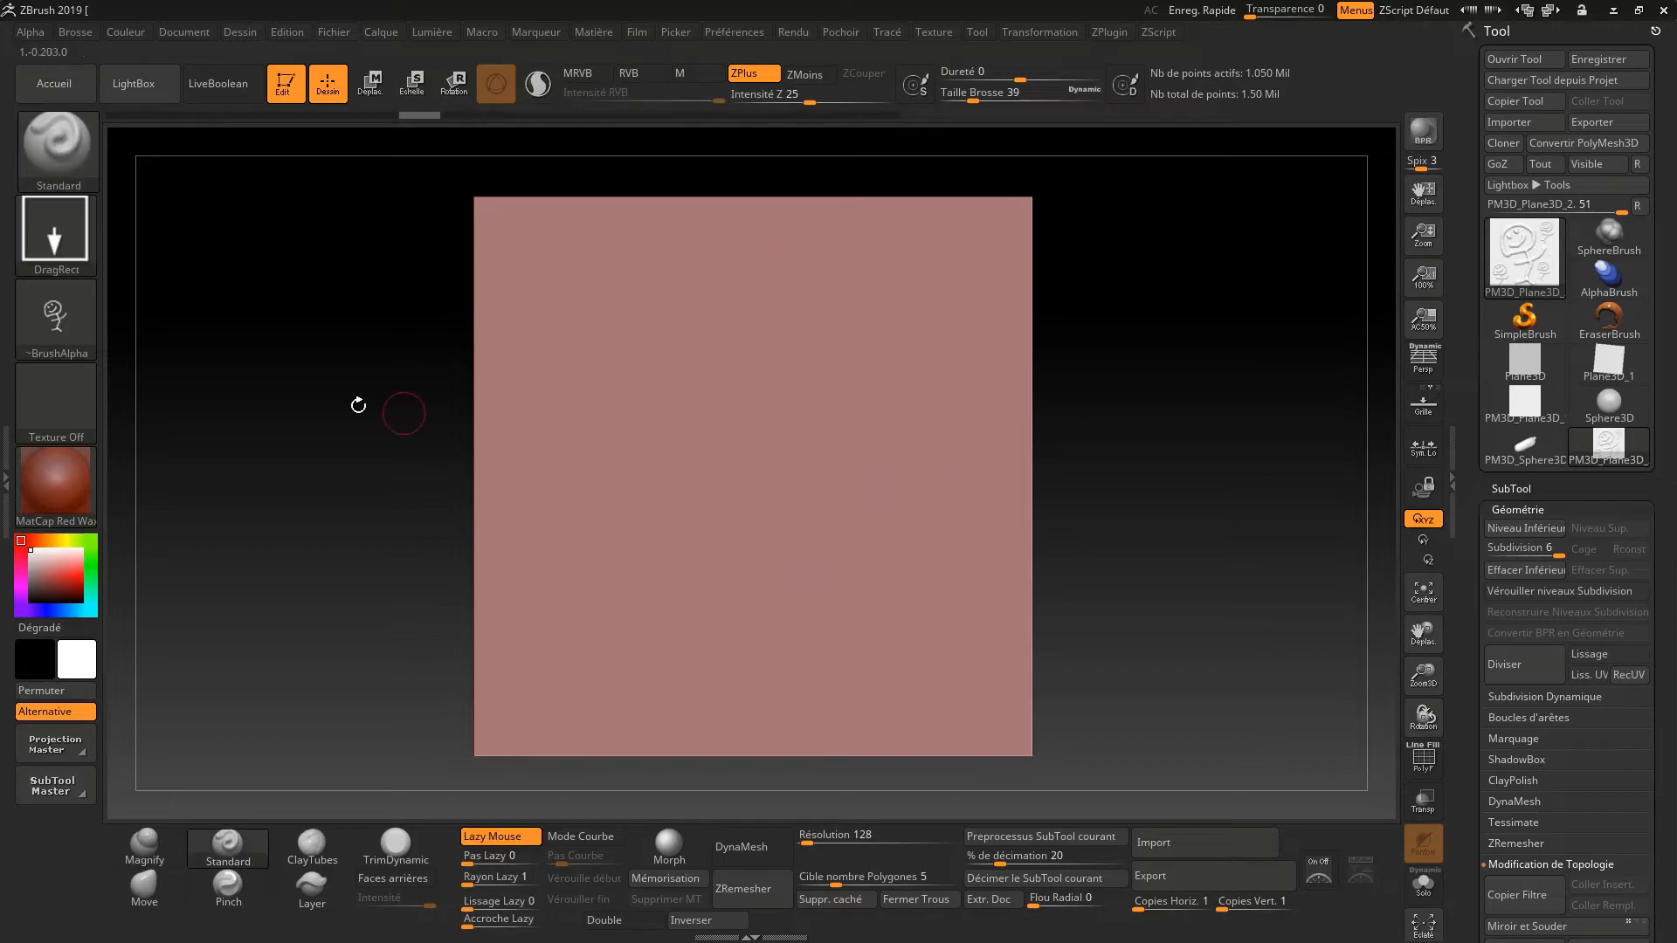
Stamp the stick-figure alpha several times on the plane, raising its radial blur to 52 between stamps
drag(740, 476, 608, 669)
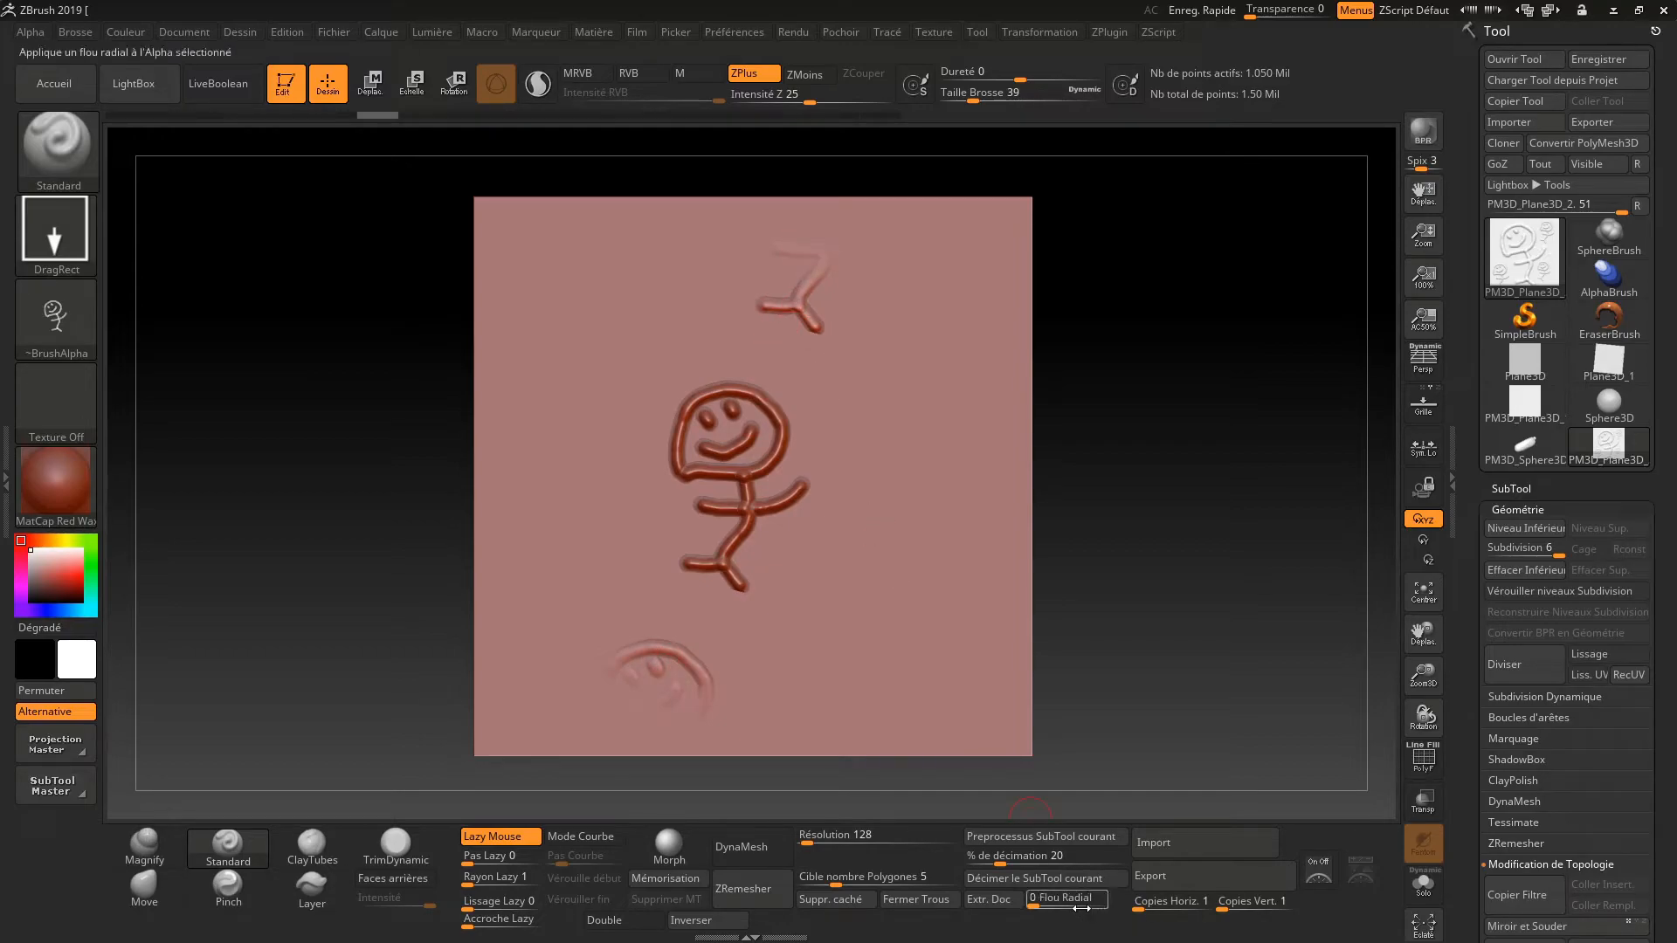
click(1037, 903)
drag(1054, 903, 1069, 903)
drag(857, 522, 865, 581)
drag(1042, 894, 1083, 897)
drag(596, 382, 655, 242)
Smooth out the faint repeated marks around the stamped figure near the plane's left side
key(shift)
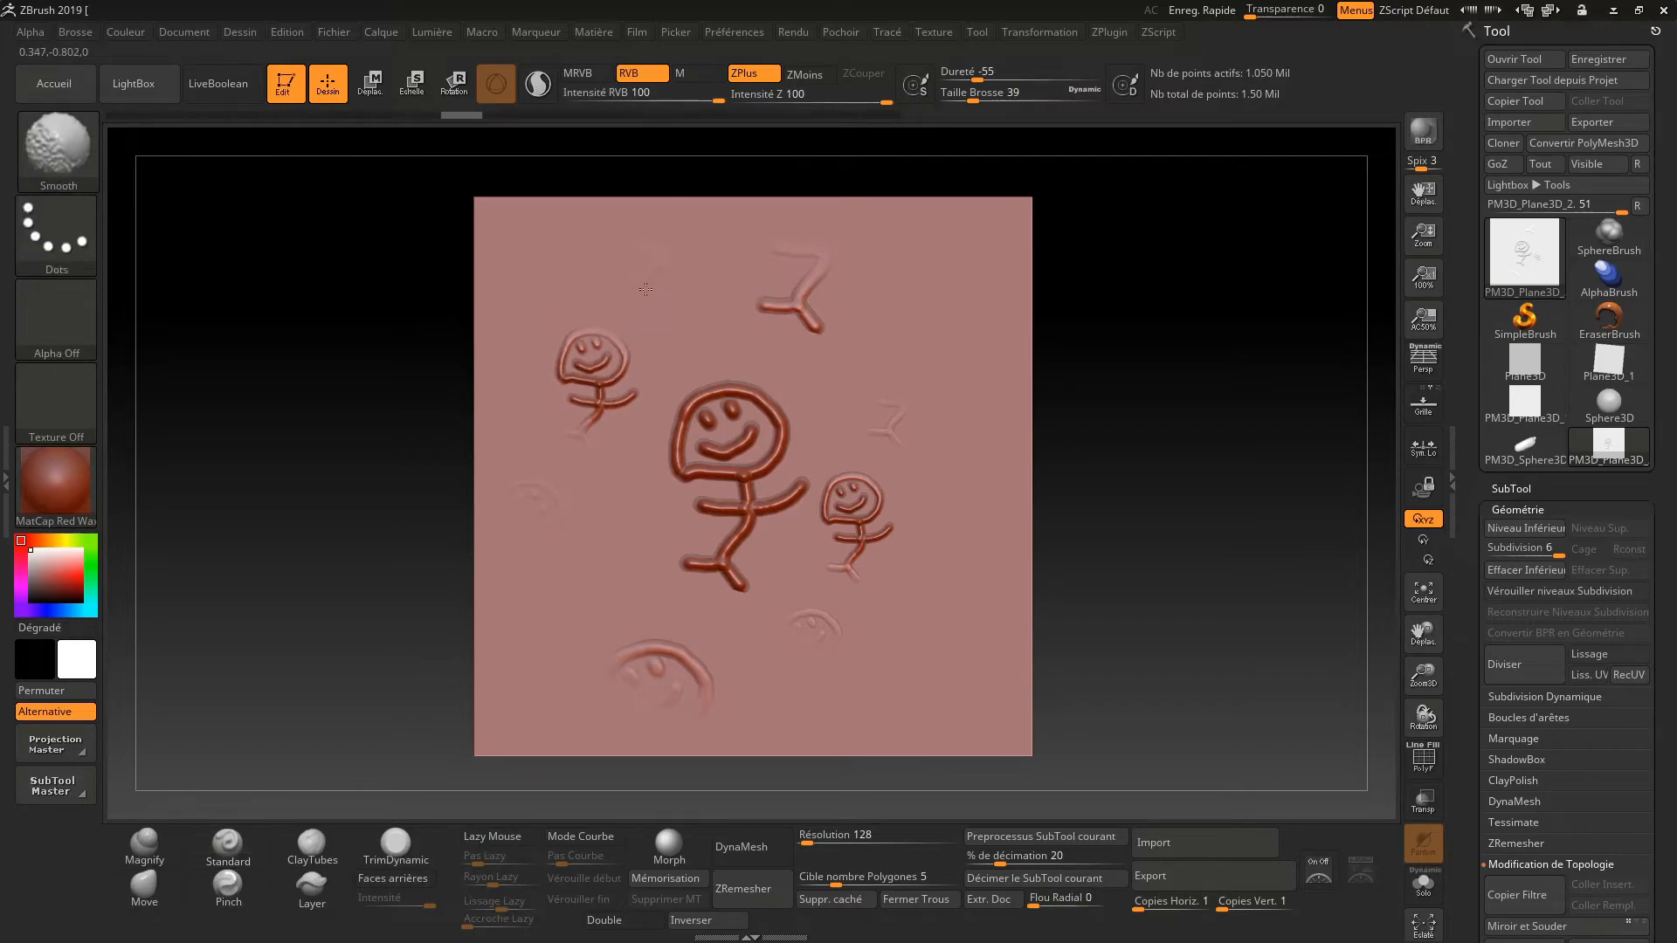
shift+drag(648, 271, 634, 276)
shift+drag(531, 524, 555, 499)
shift+drag(541, 466, 559, 513)
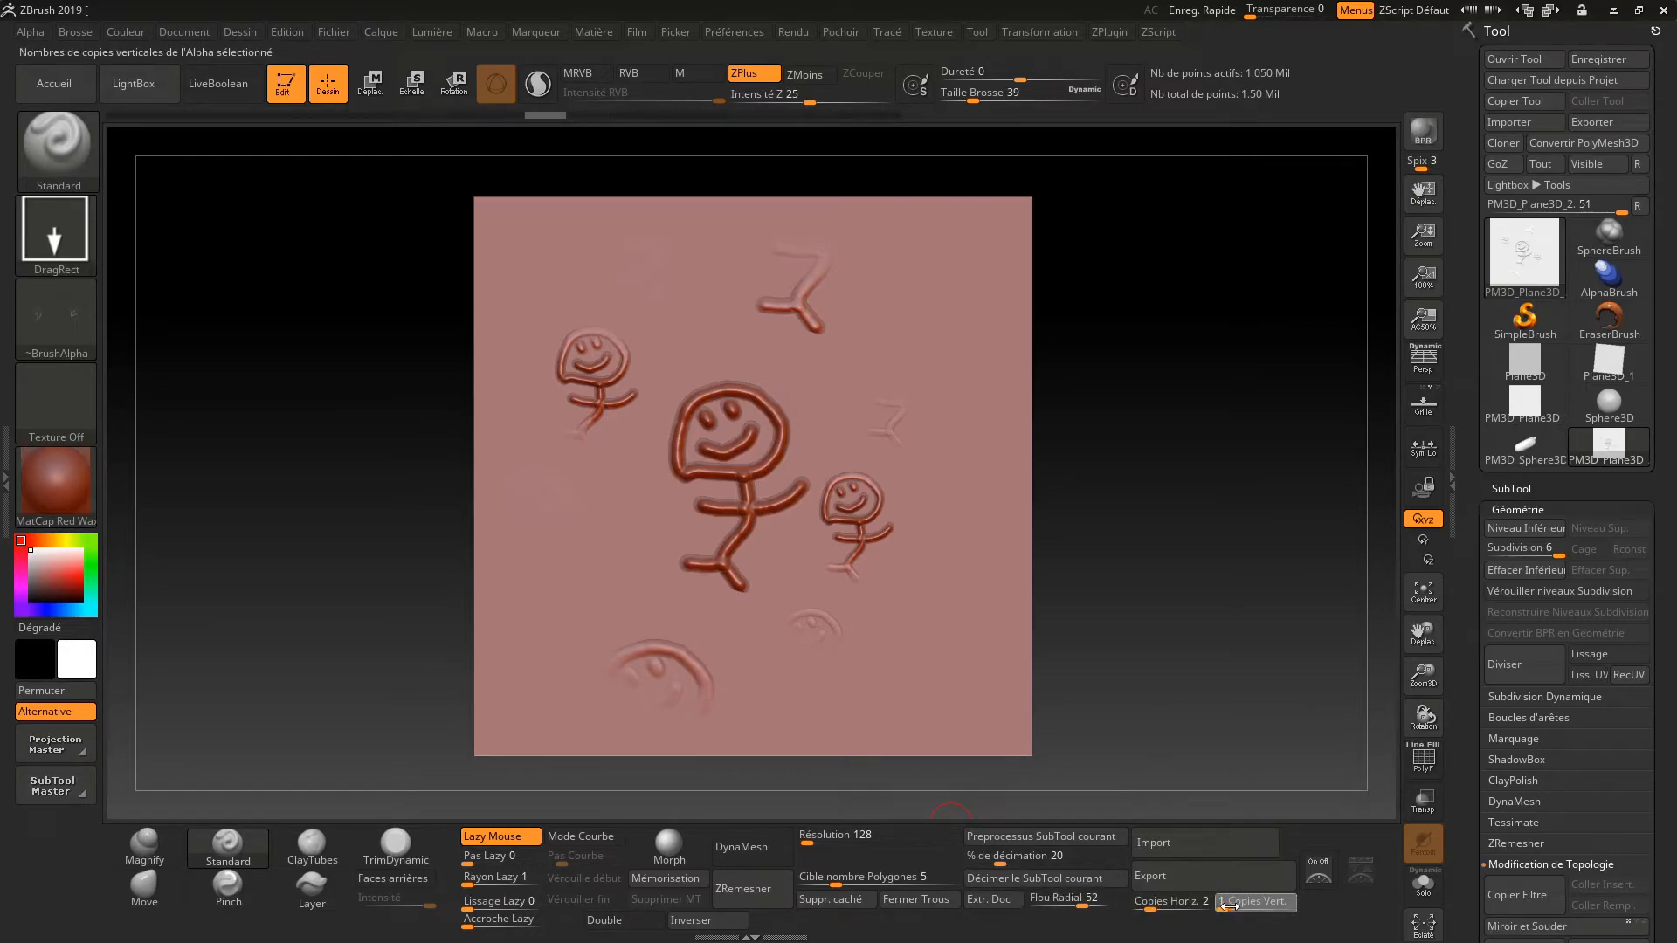
Stamp the alpha with 4 horizontal by 3 vertical copies, then with 18 by 3 and 18 by 15 copies
click(1162, 905)
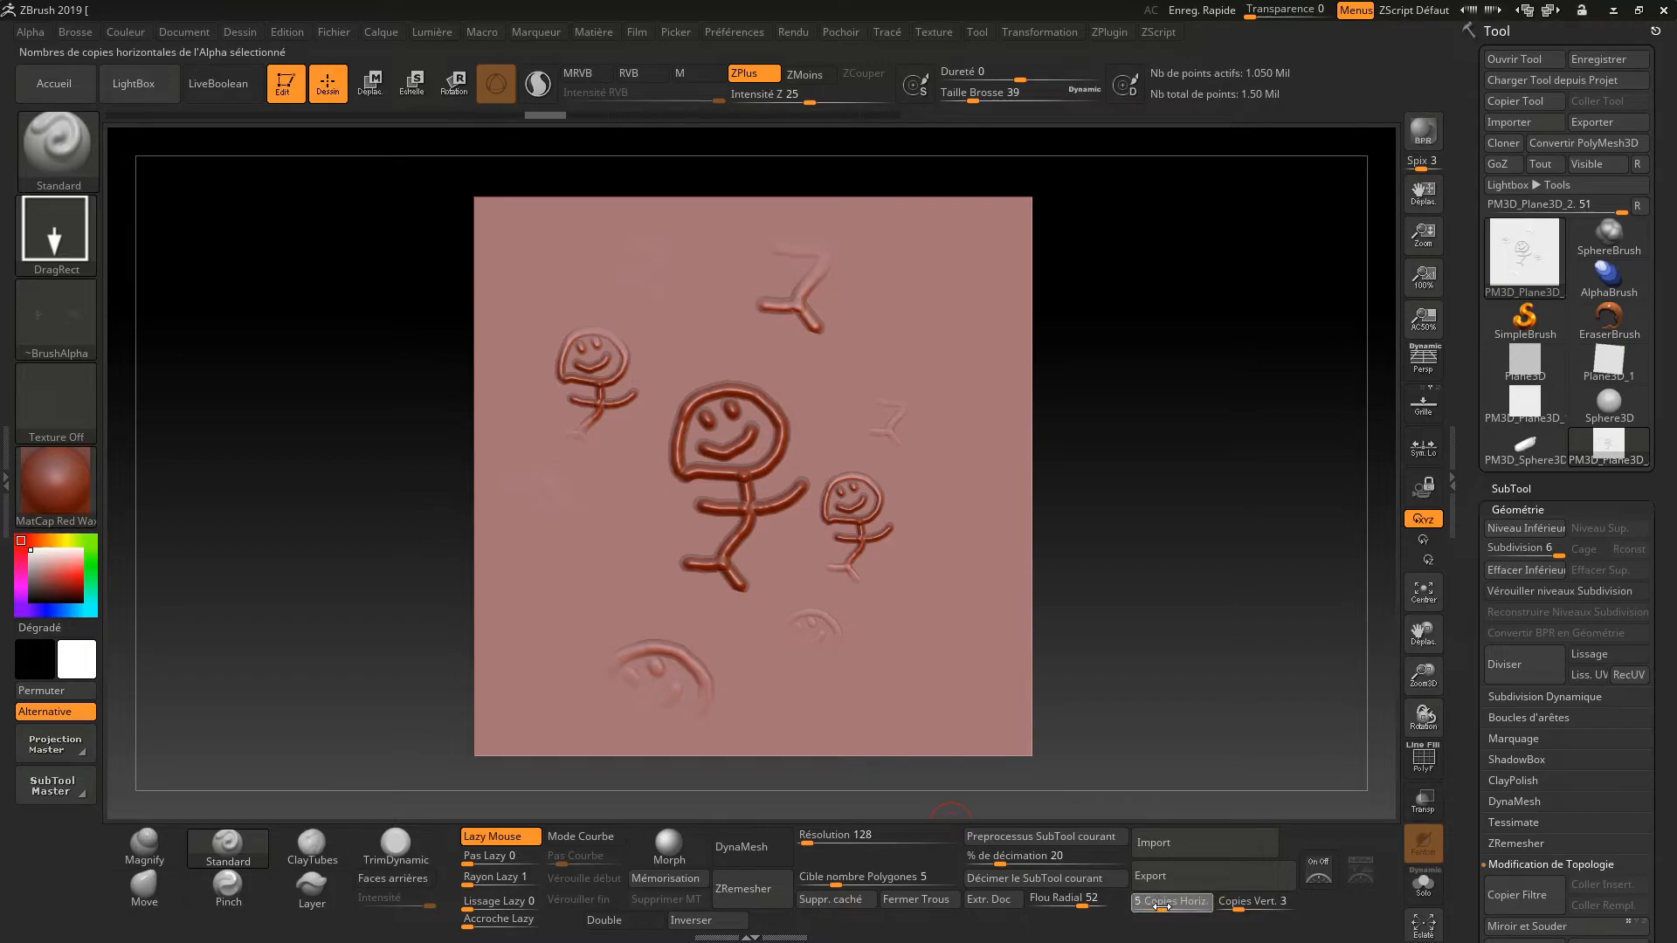
drag(940, 376, 914, 315)
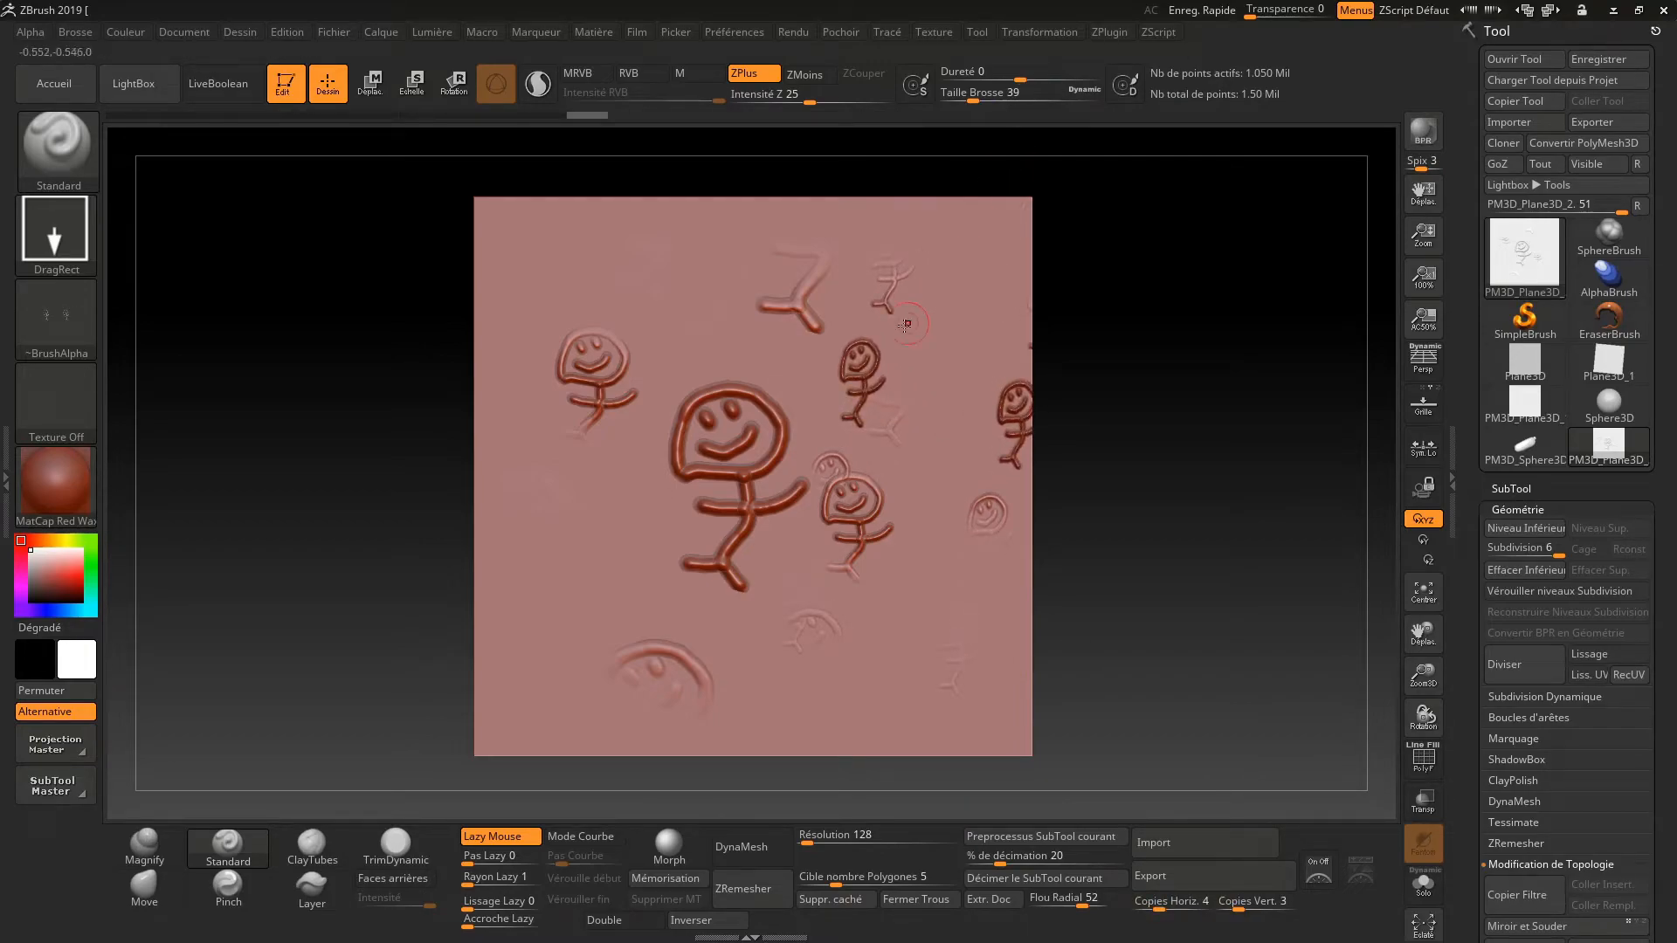
drag(1161, 906, 1187, 908)
drag(635, 578, 1045, 685)
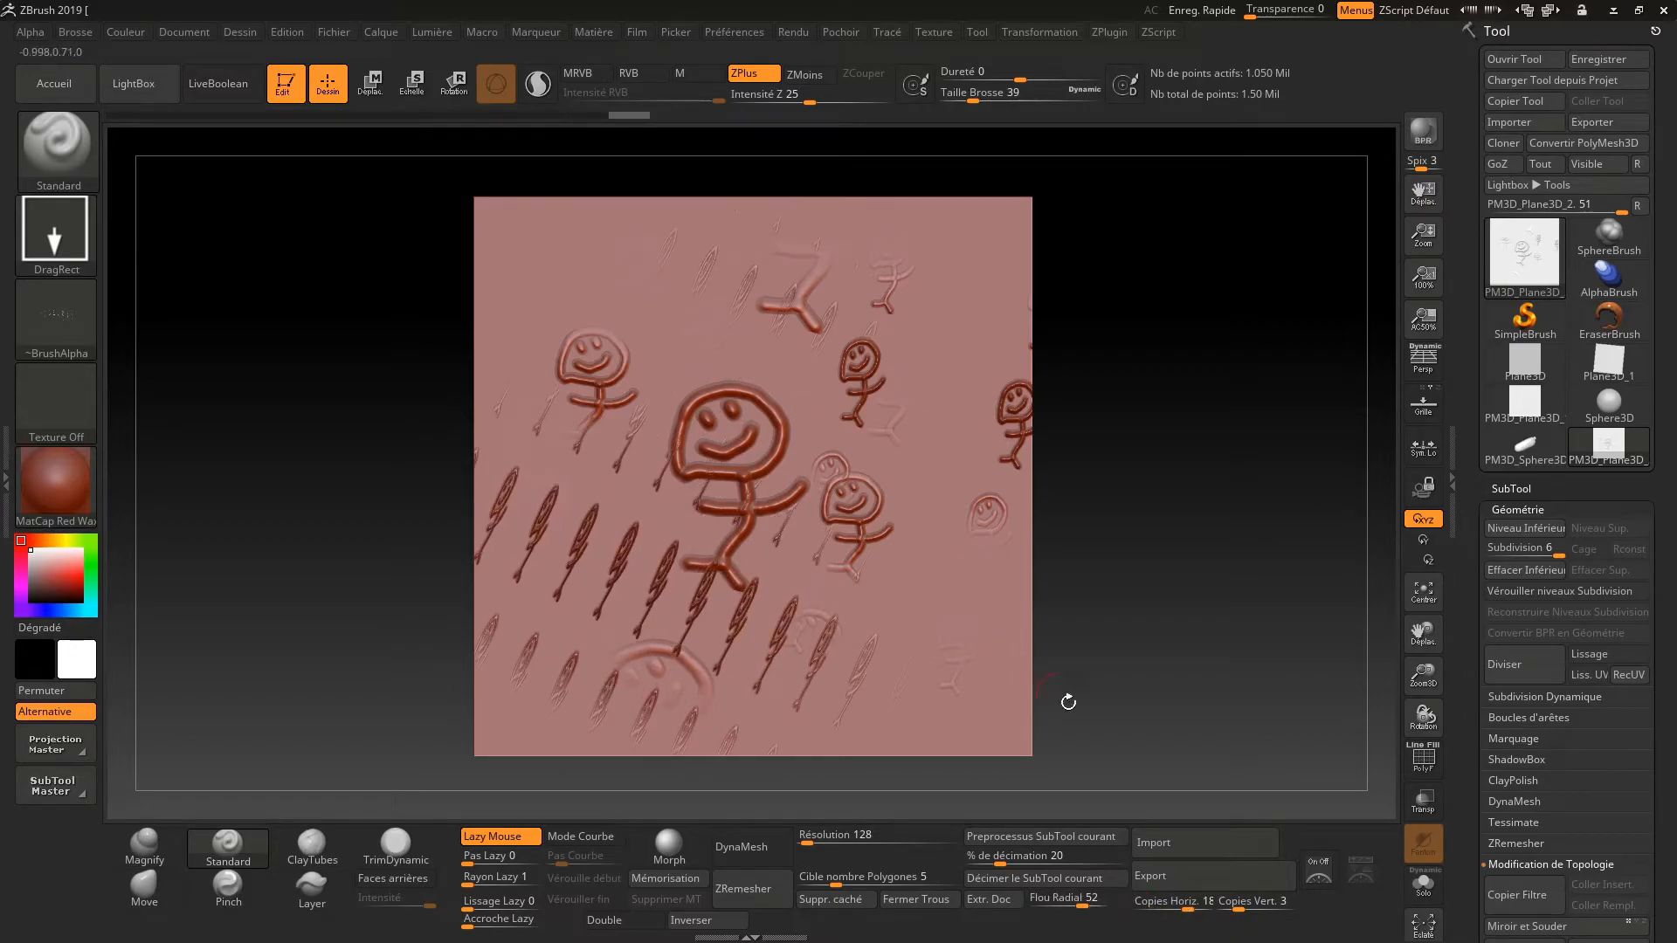
drag(1238, 908, 1266, 909)
drag(690, 557, 696, 674)
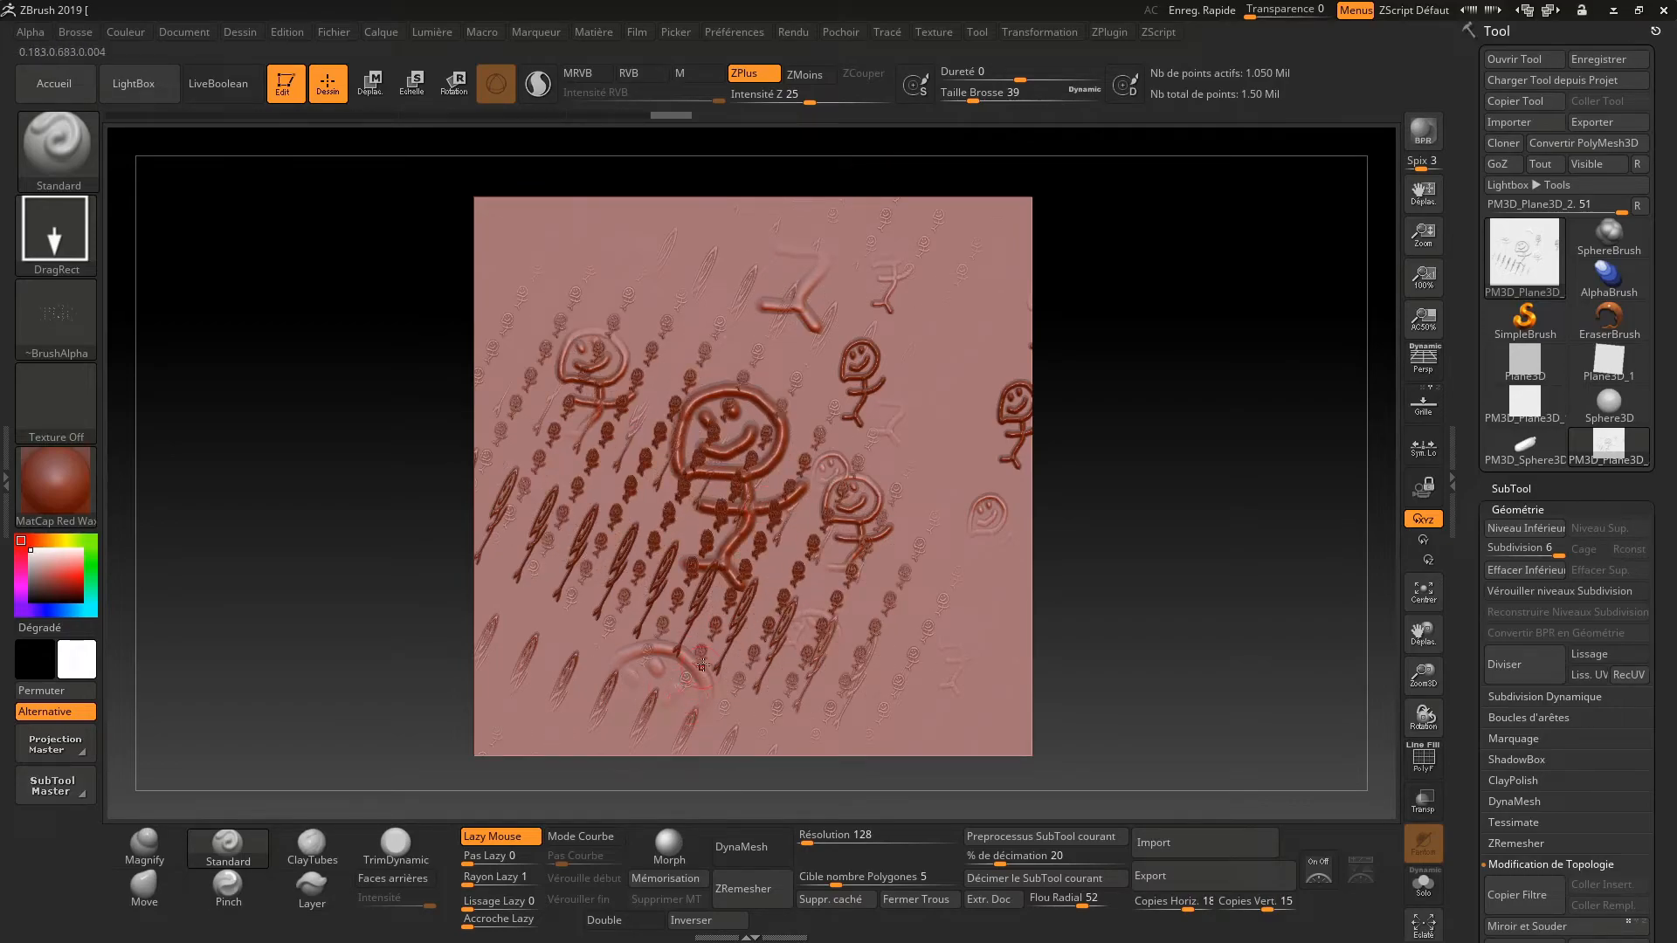
Undo all the alpha stamps and smoothing strokes to restore the blank plane
key(ctrl+z)
key(ctrl+z)
key(ctrl+z)
key(ctrl+z)
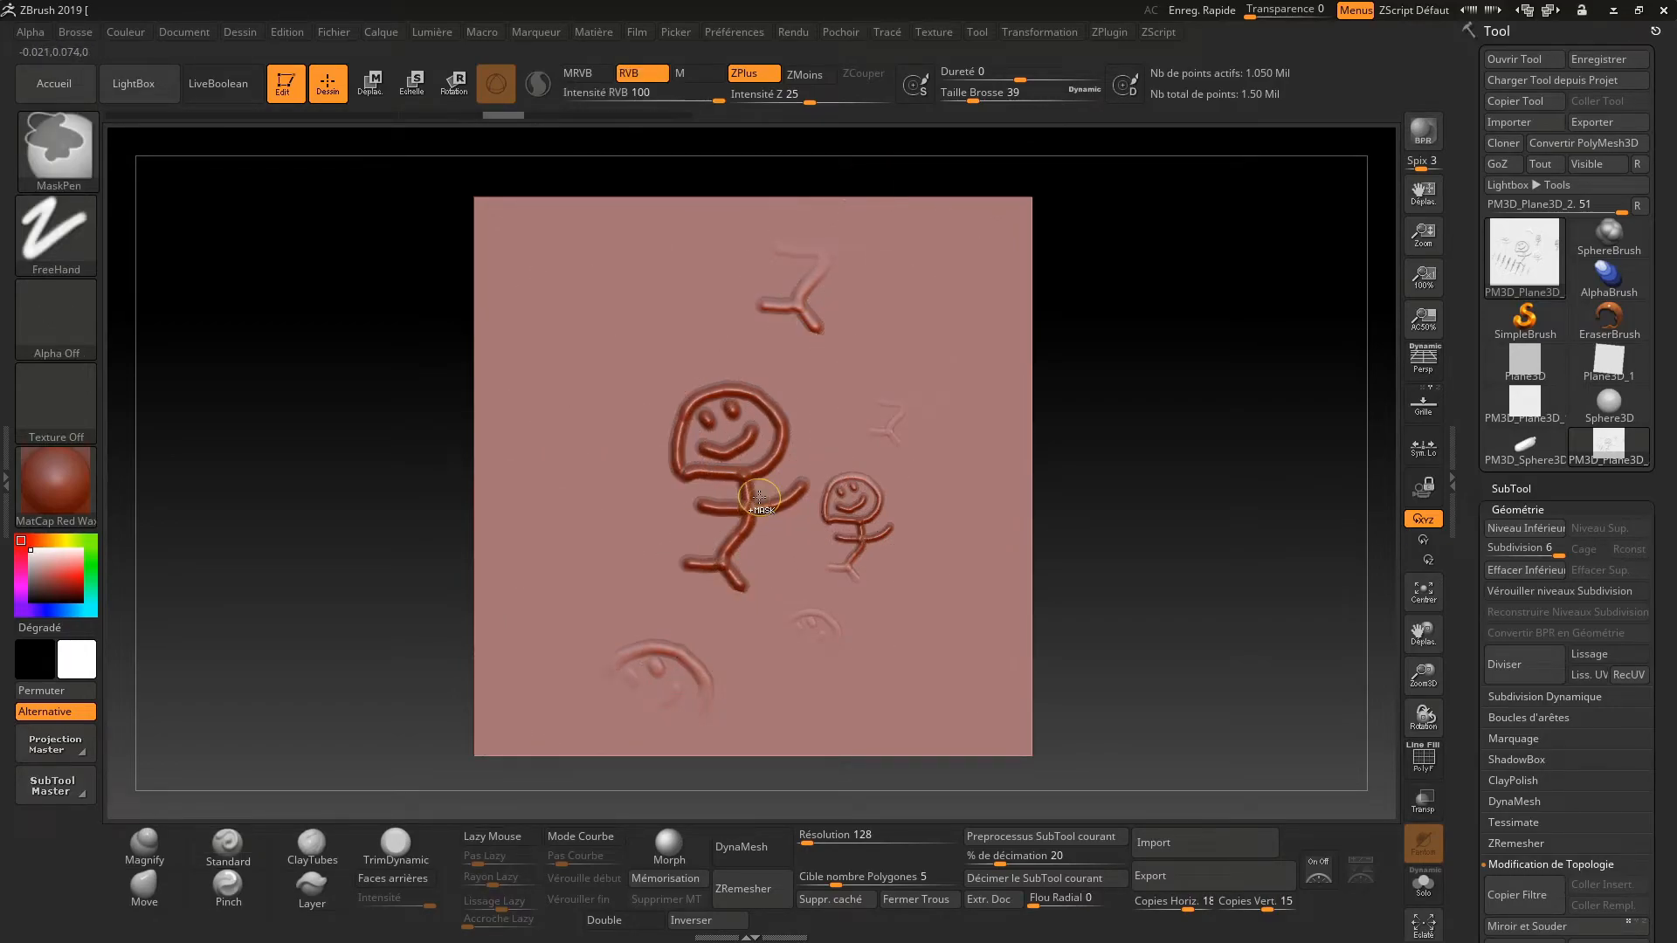
key(ctrl+z)
key(ctrl+z)
key(ctrl+z)
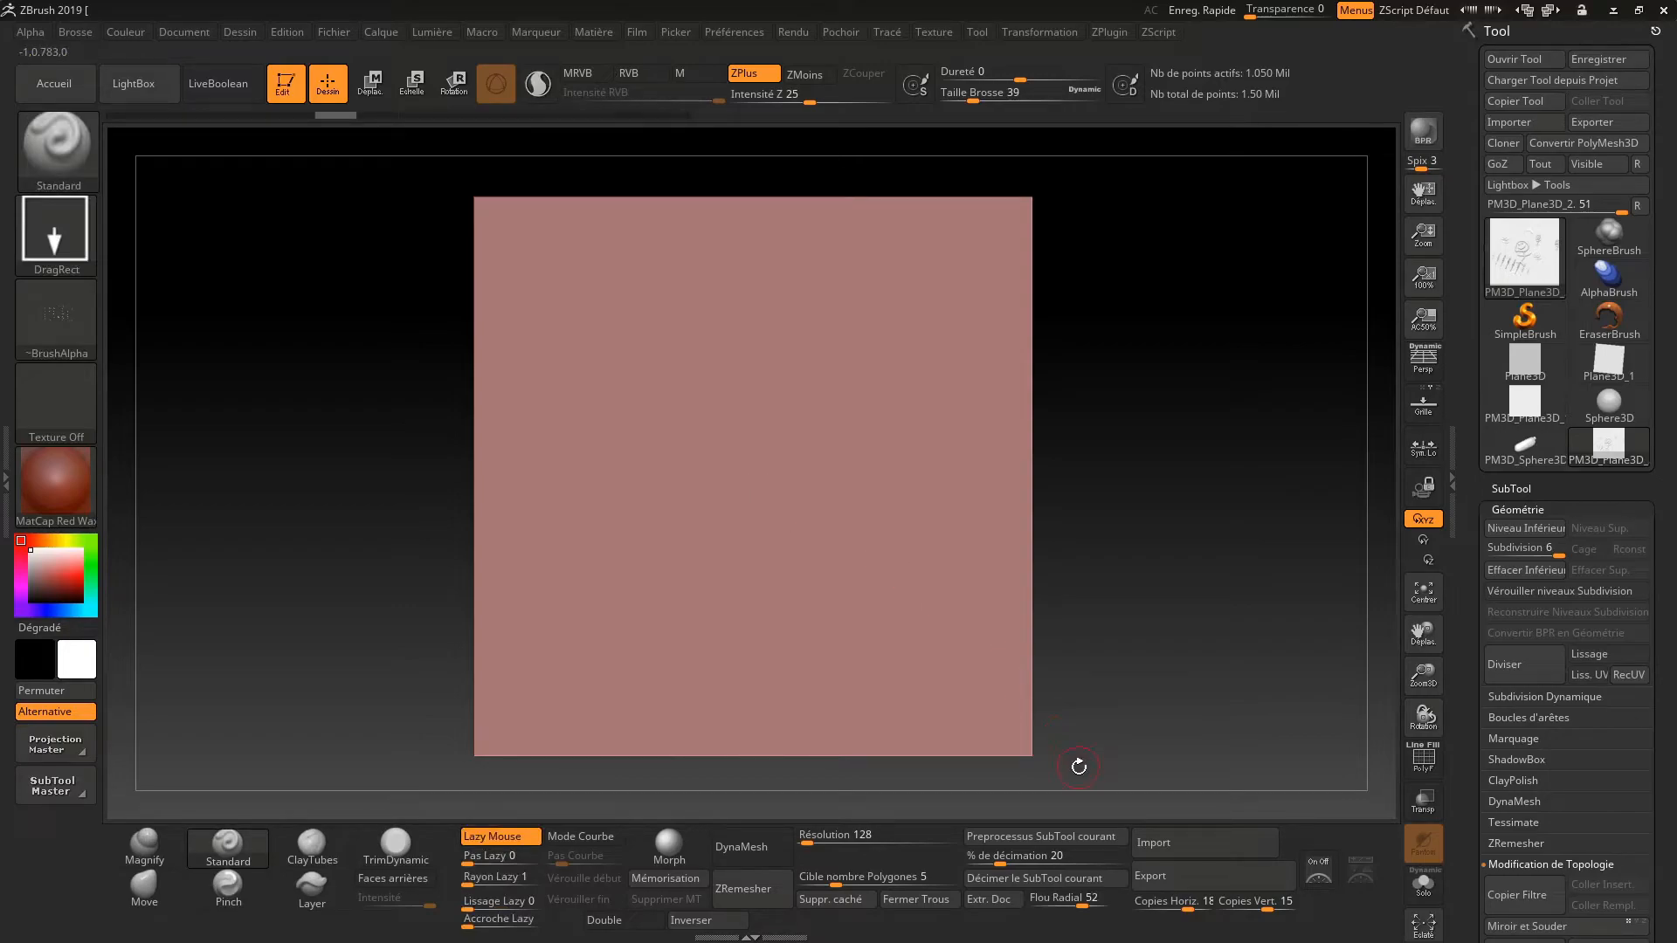
Turn on the plane's polygon wireframe and show the Divide operation in its geometry settings
alt+drag(1142, 614, 1117, 626)
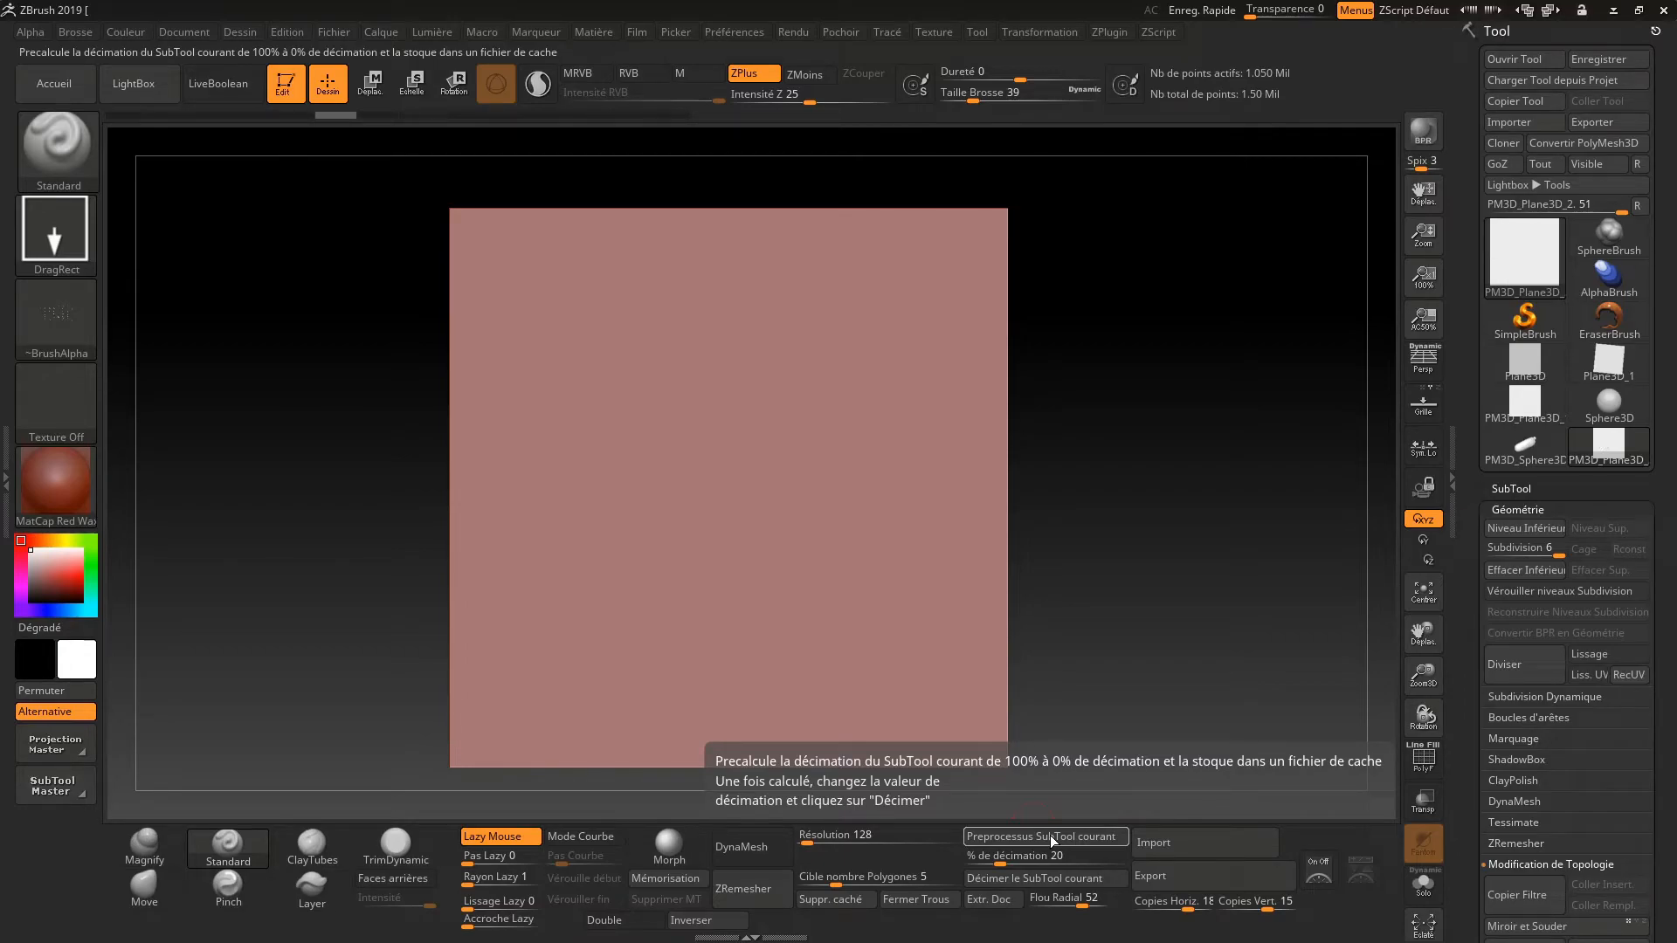
click(1424, 758)
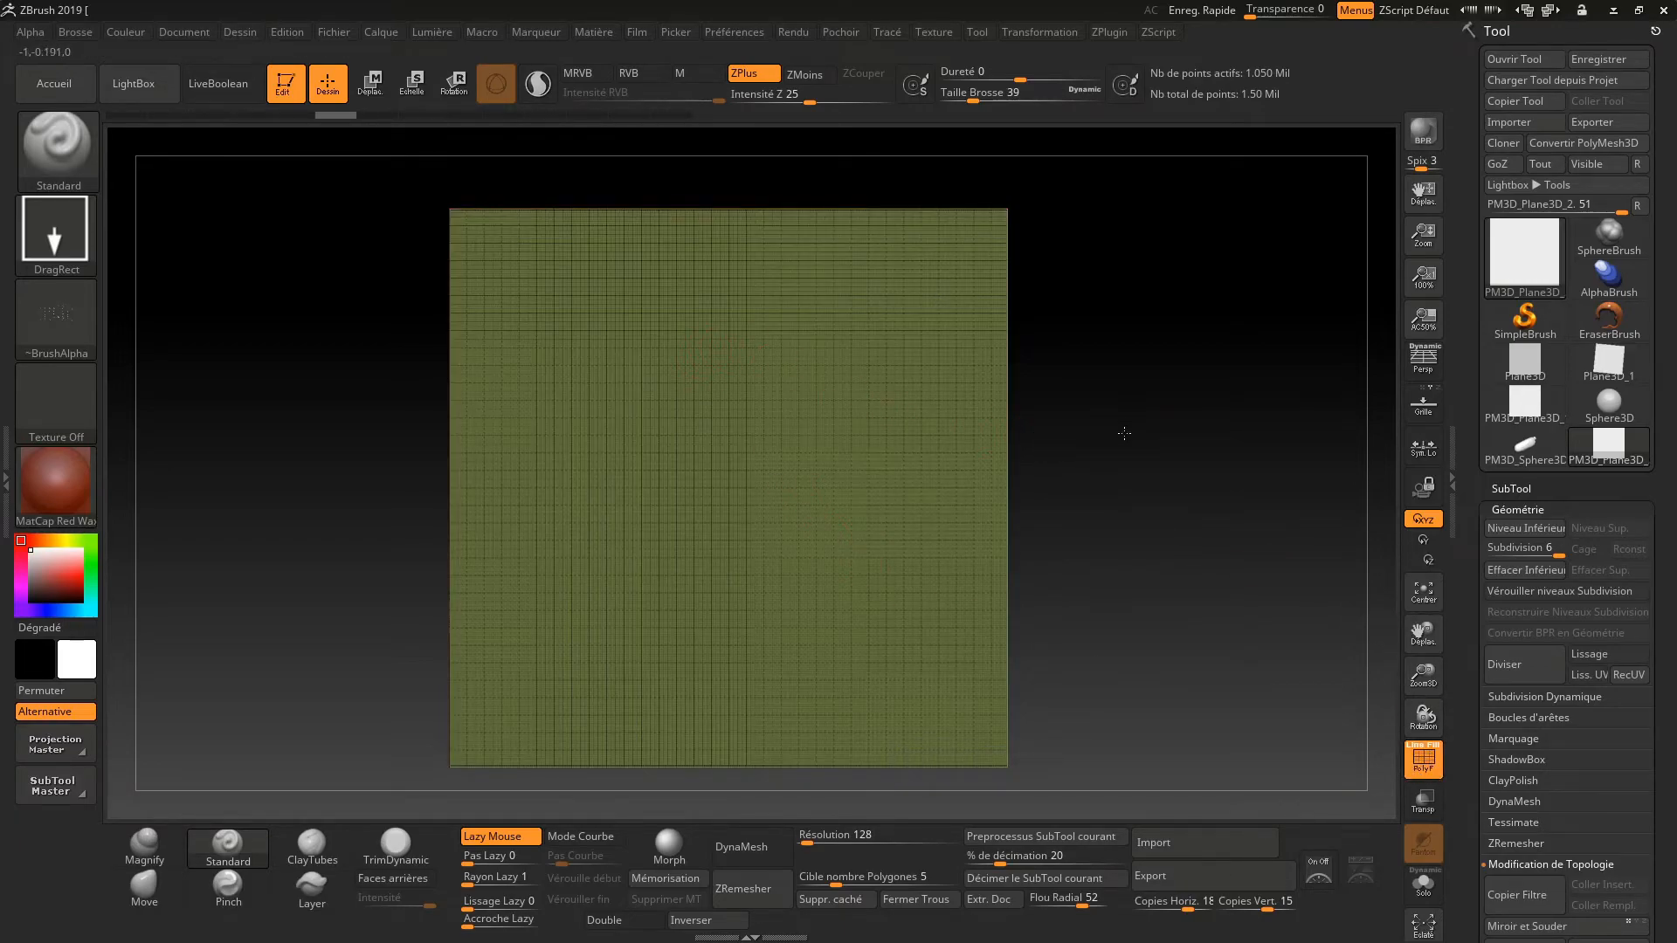
key(f)
click(1504, 664)
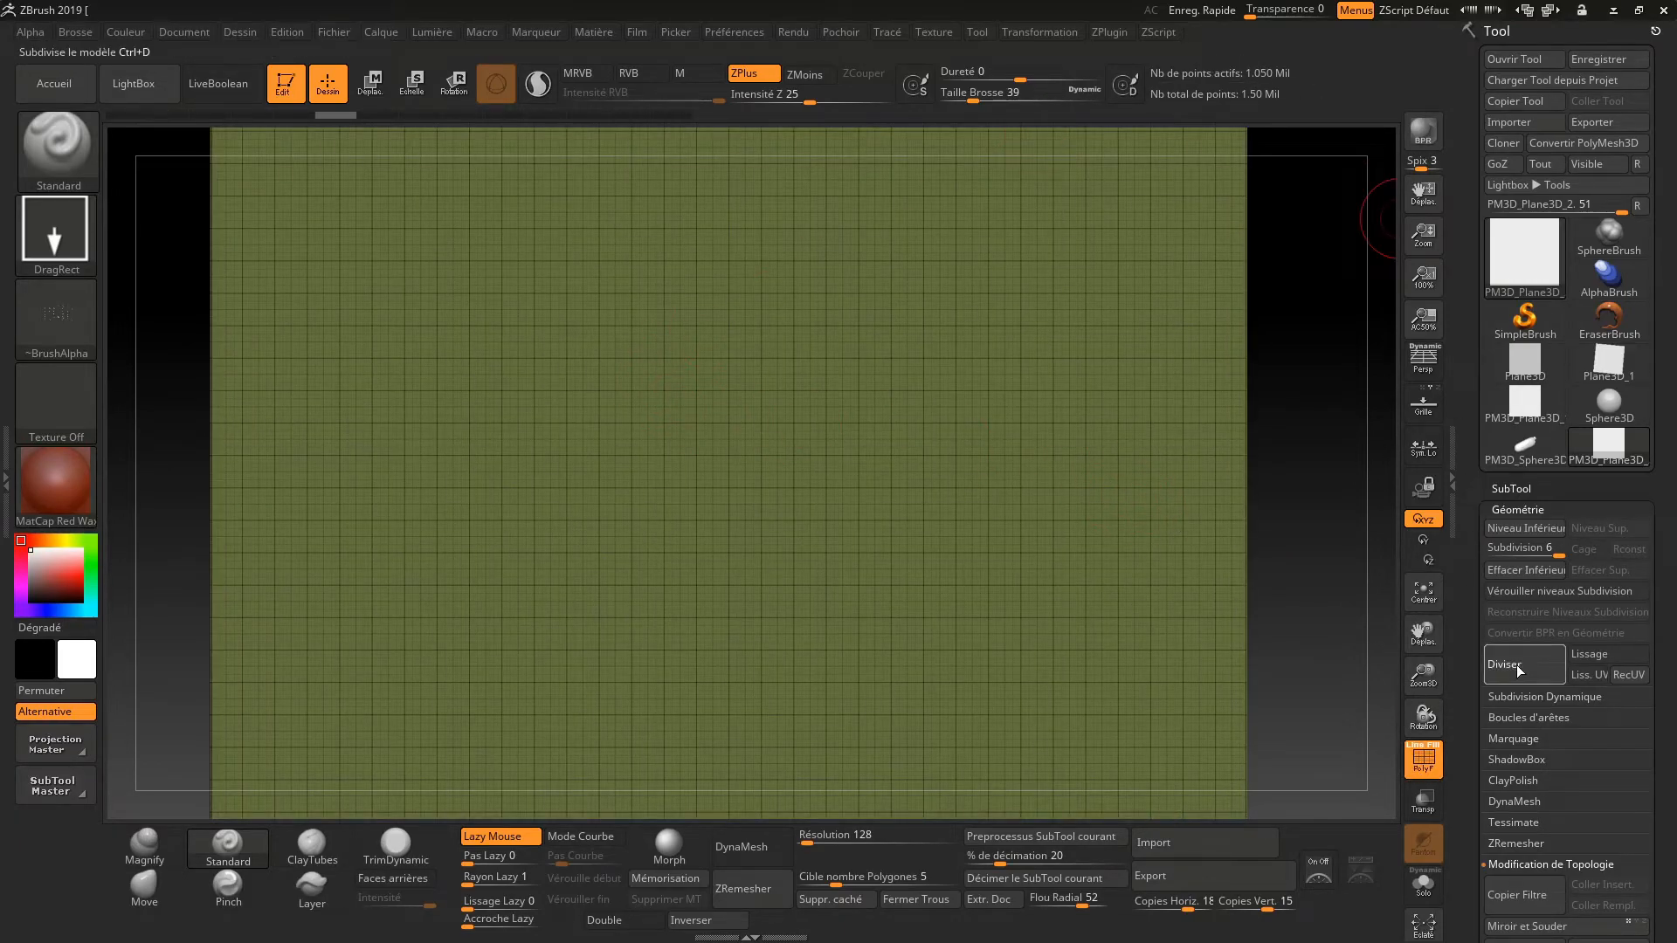
Divide the plane to subdivision level 7 and stamp the alpha across it with 18 by 15 copies
alt+drag(1295, 509, 1307, 333)
alt+drag(1234, 412, 1282, 409)
mouse_move(776, 488)
mouse_down()
mouse_move(742, 384)
mouse_move(817, 3)
mouse_move(815, 39)
mouse_move(799, 24)
mouse_up()
alt+drag(1168, 478, 1257, 638)
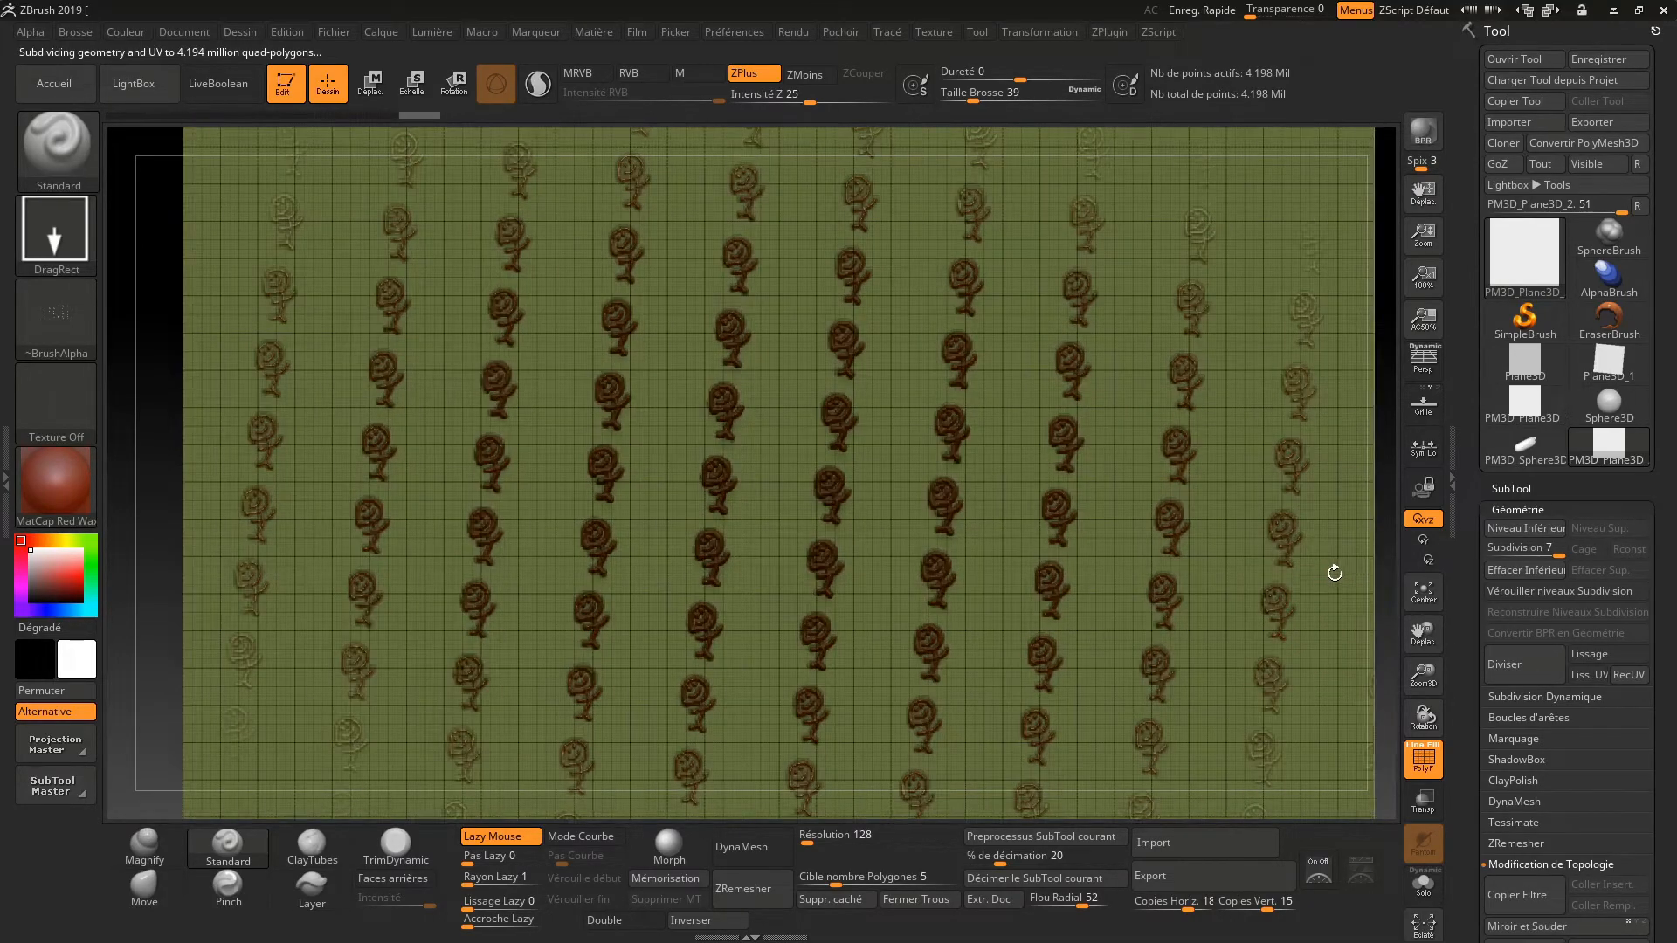
alt+drag(1336, 573, 1276, 573)
Set the decimation percentage to 21.26436, then preprocess and decimate the stamped plane
drag(1000, 862, 1009, 863)
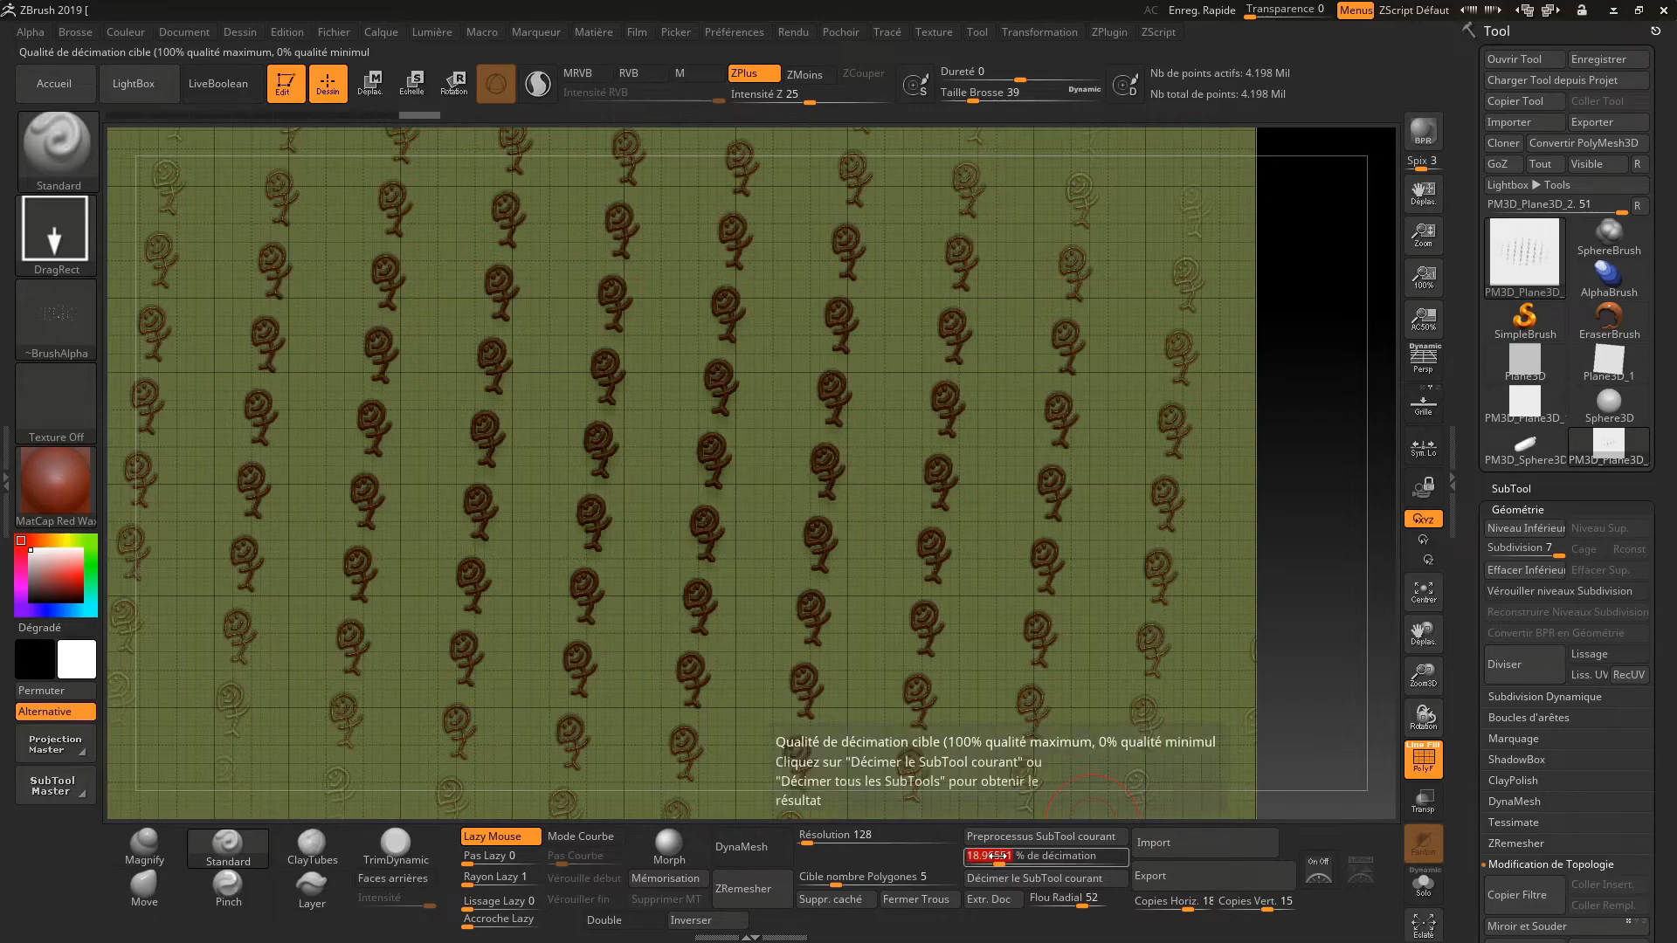
drag(1000, 863, 1019, 864)
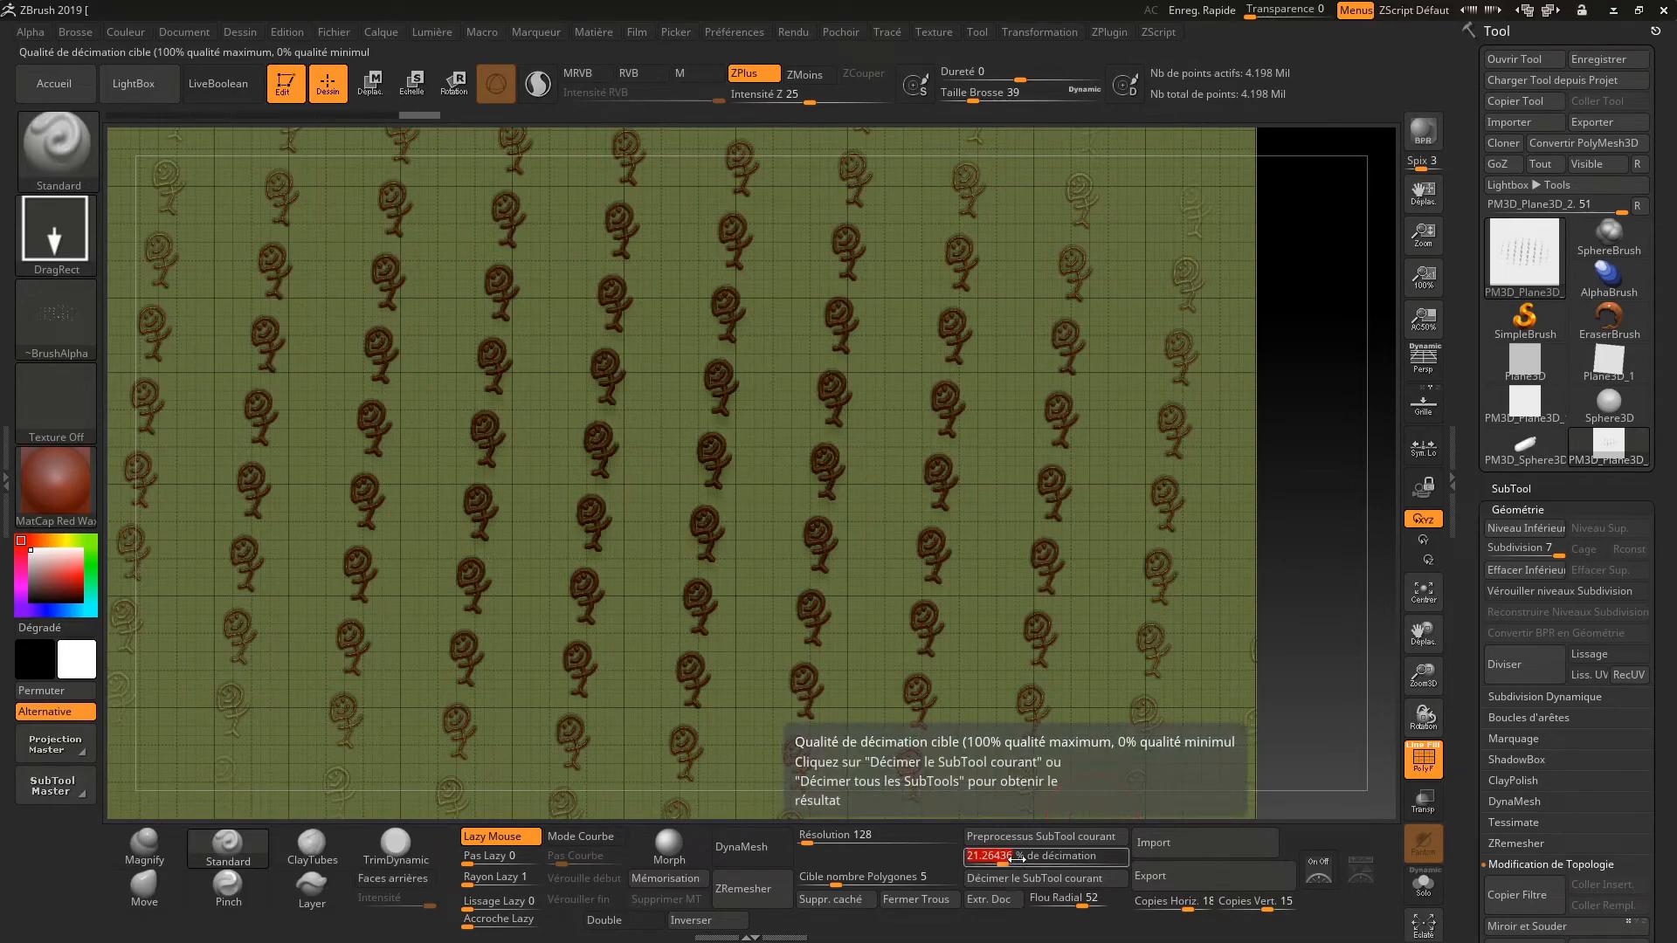
click(1025, 837)
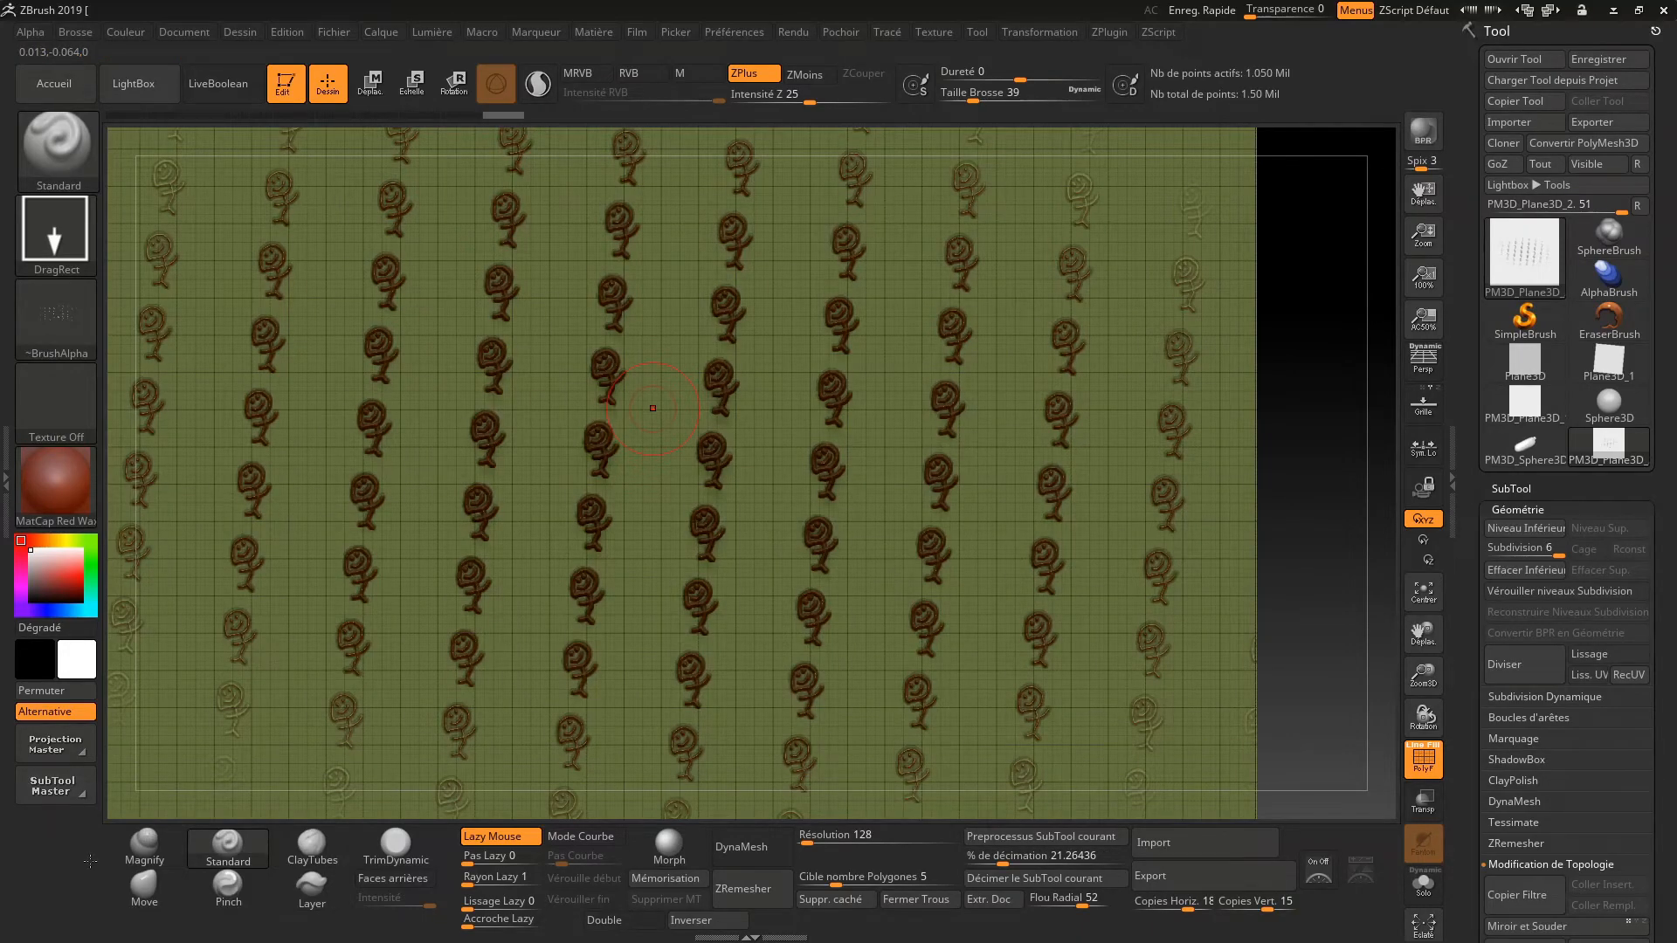
click(1011, 880)
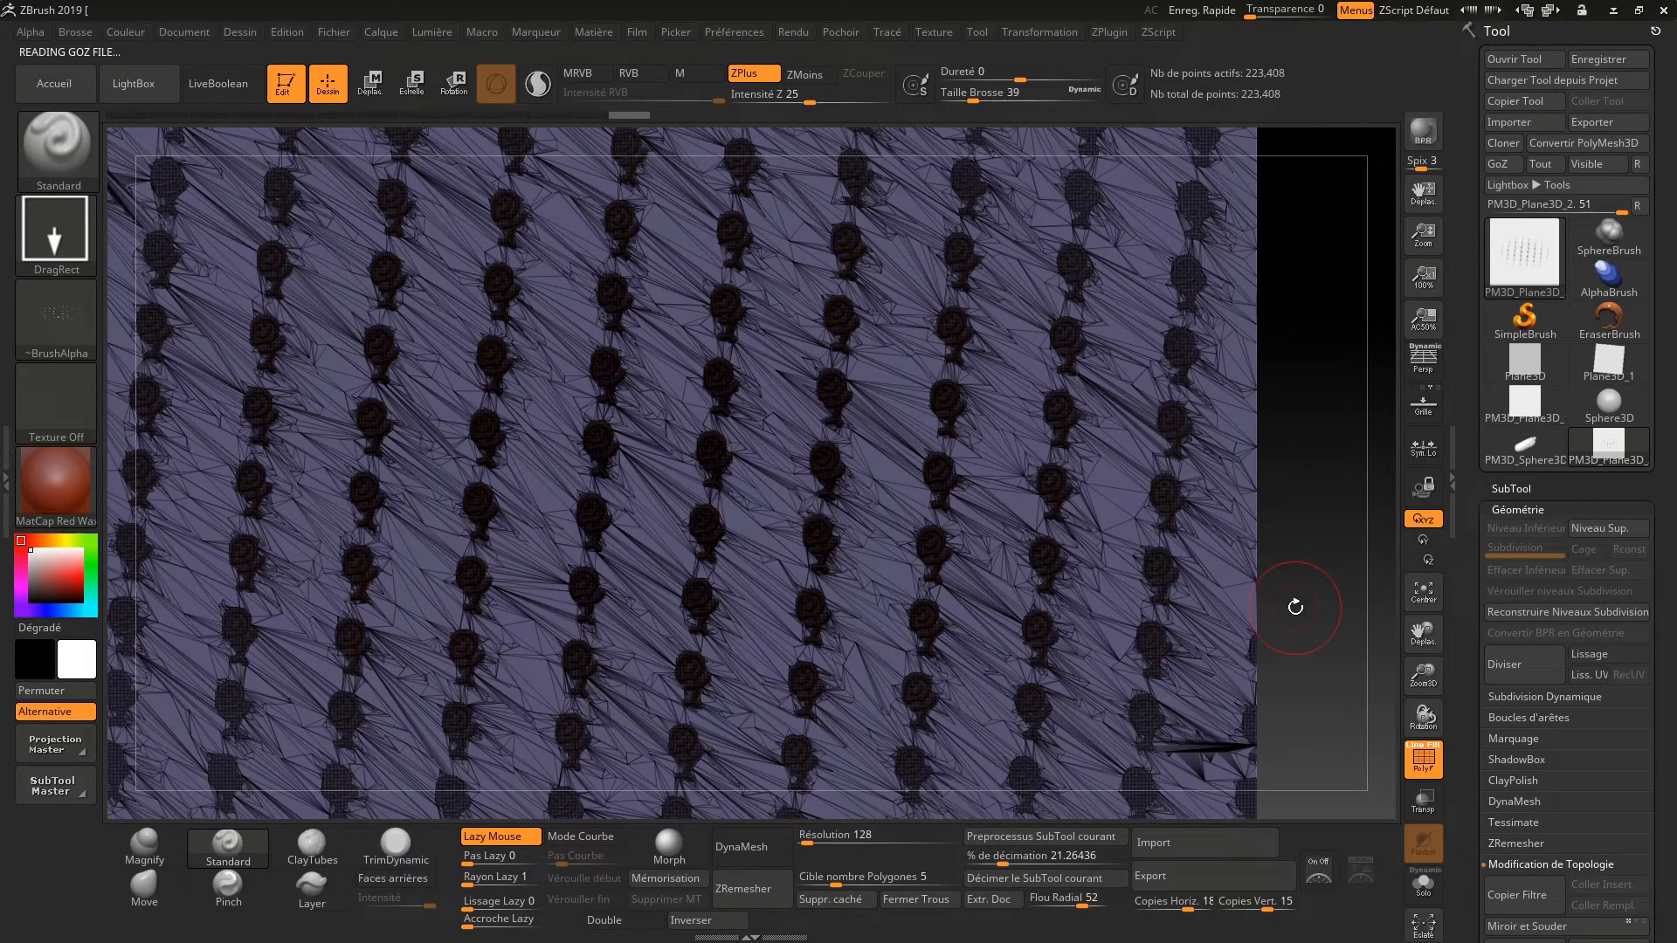
Preprocess and decimate the already reduced plane a second time, and inspect the triangles around the figures
click(1060, 837)
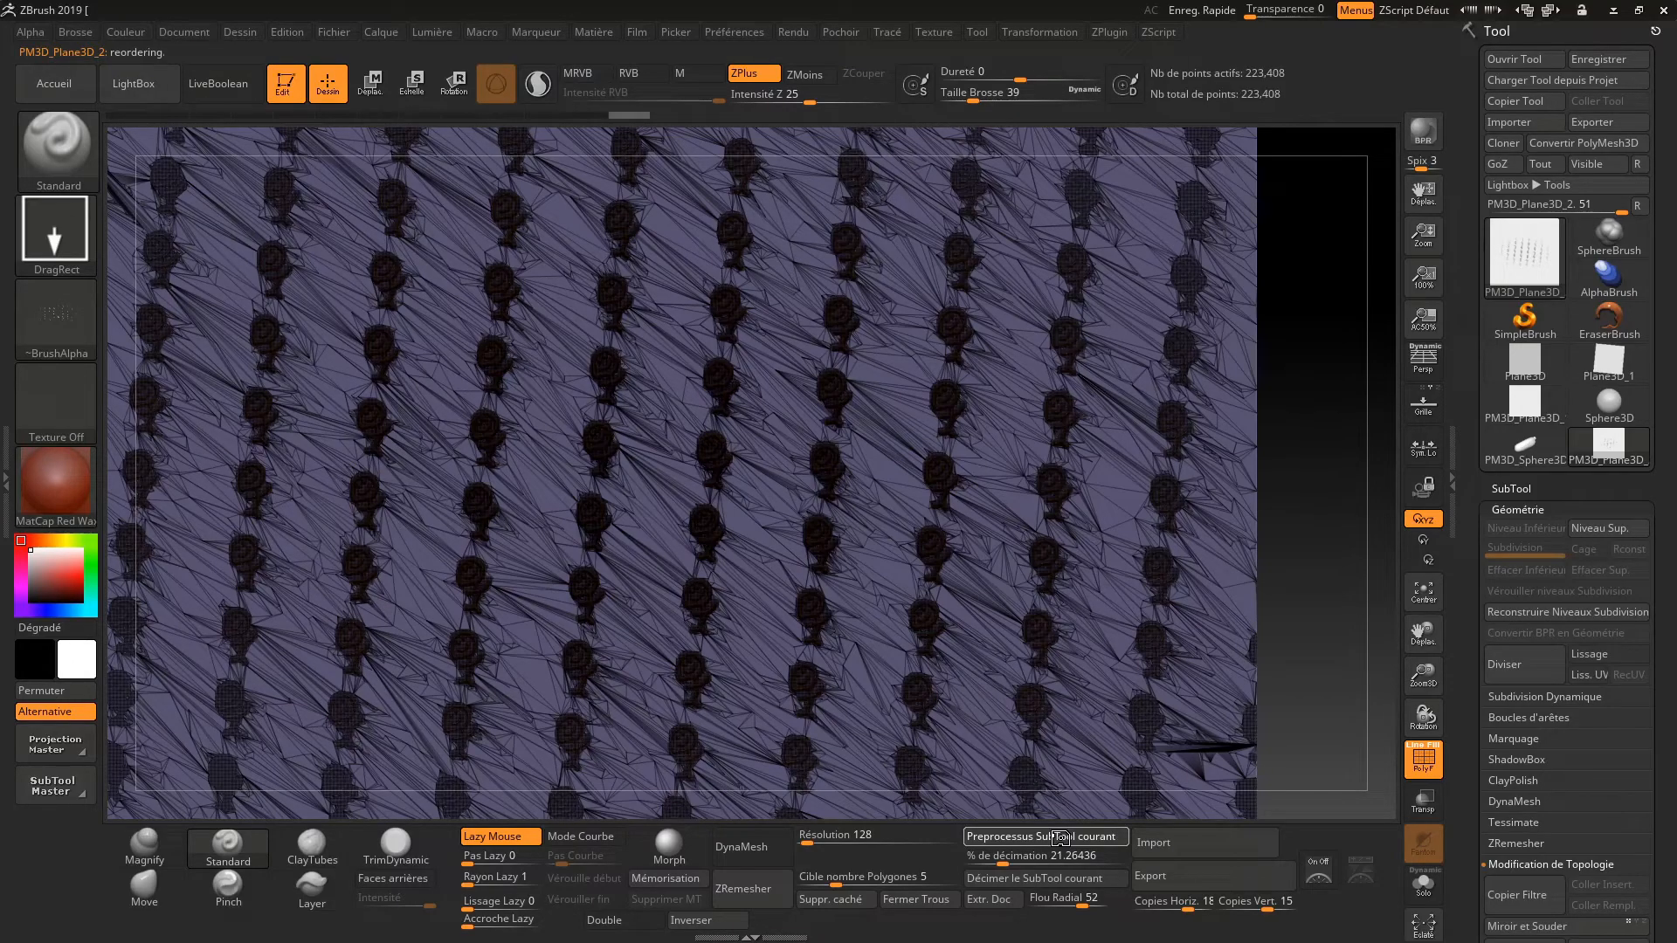
click(1053, 878)
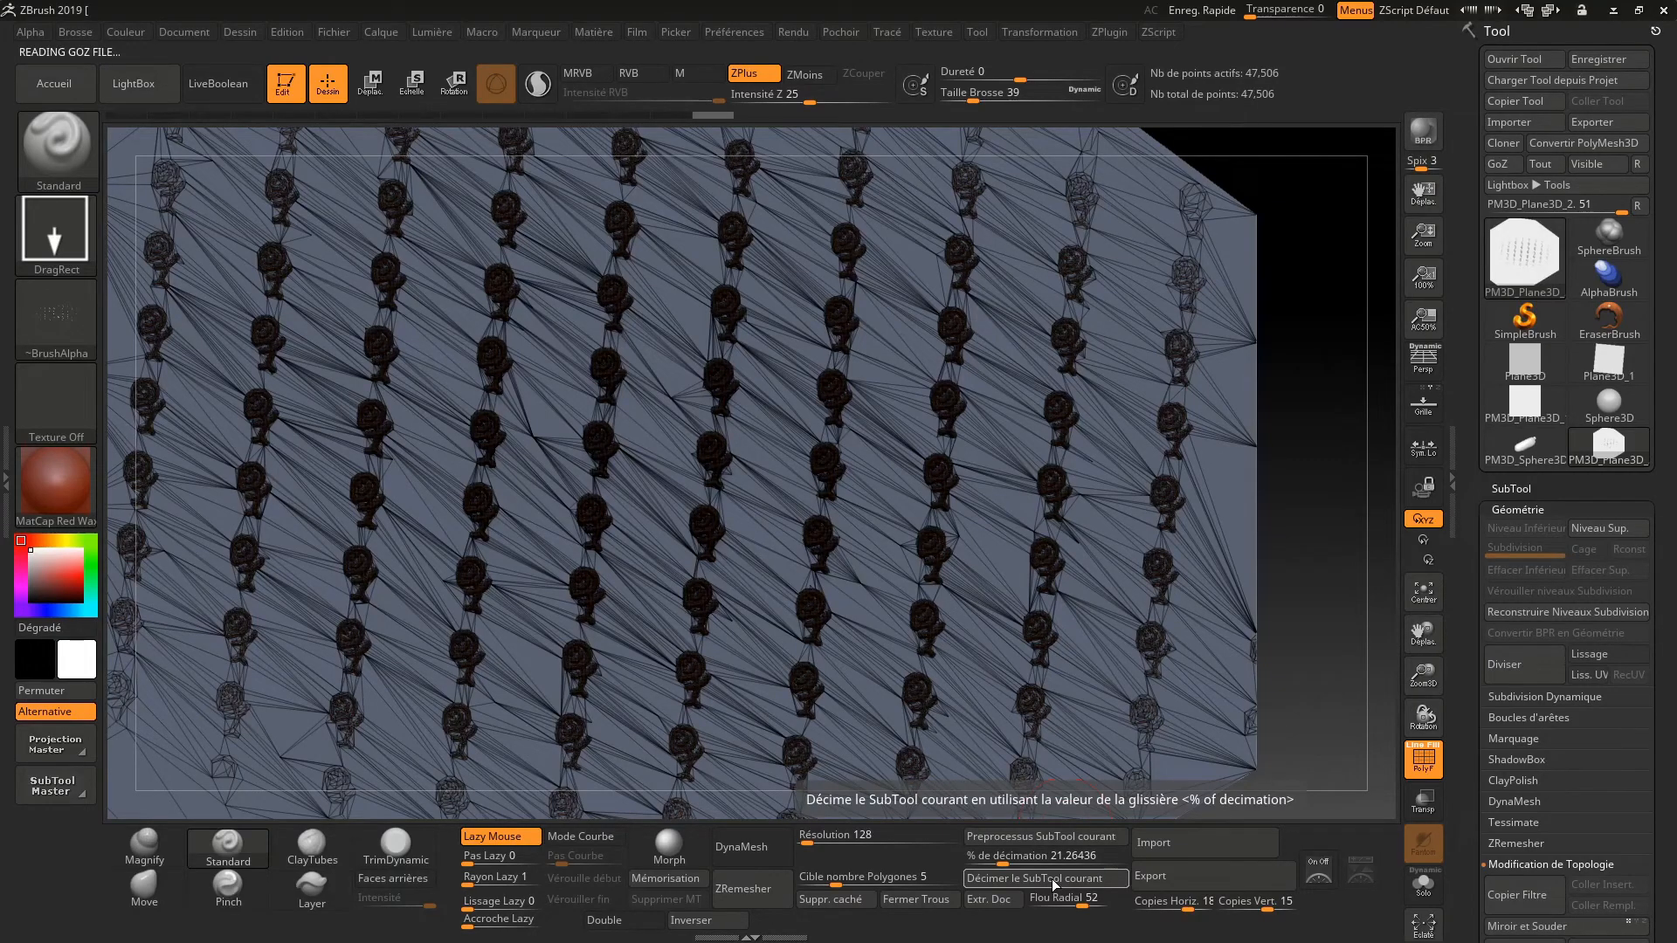
alt+drag(1333, 546, 1133, 705)
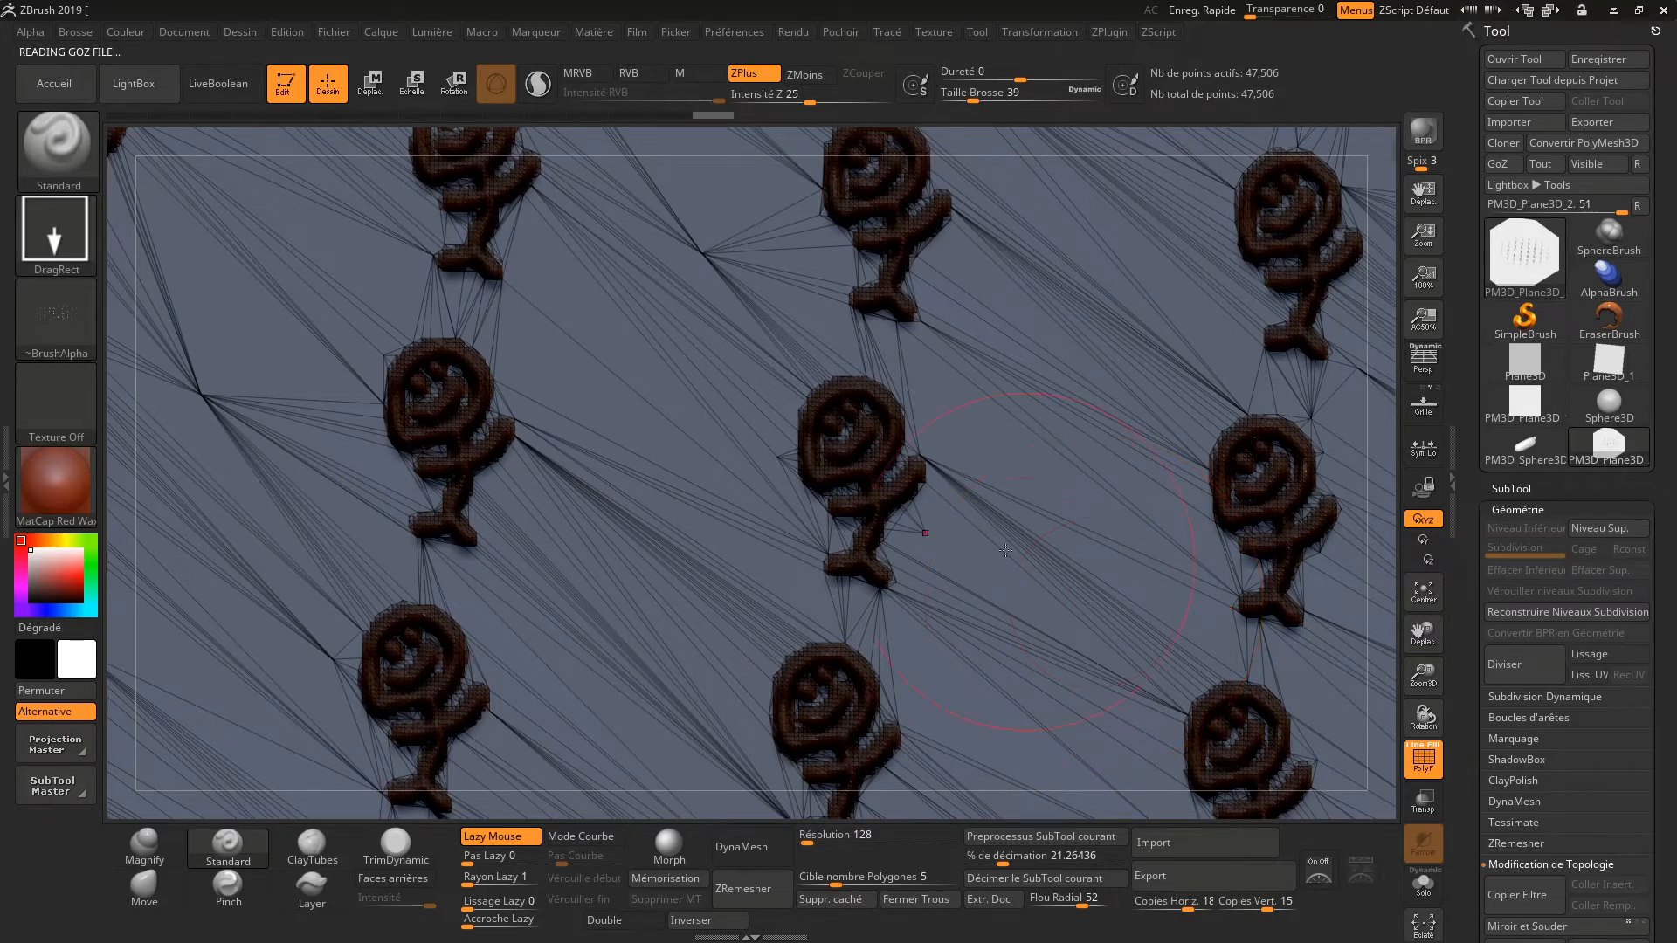
Set the brush size to 9 and undo both decimations of the plane
key(space)
drag(948, 461, 932, 462)
key(ctrl+z)
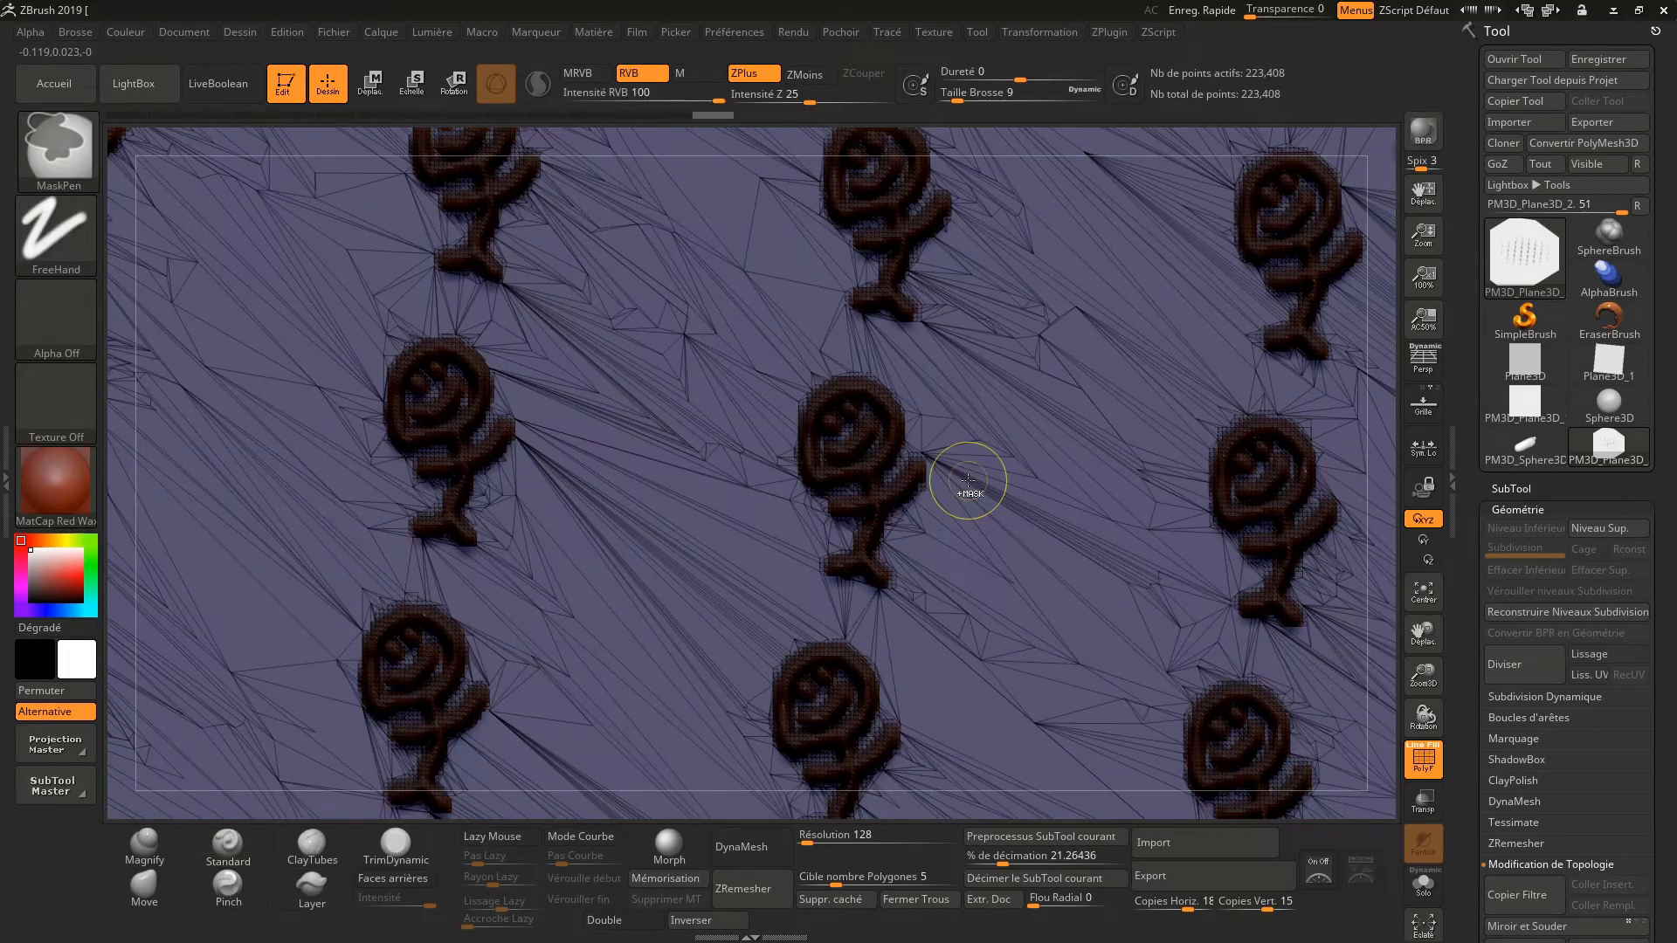
key(ctrl+z)
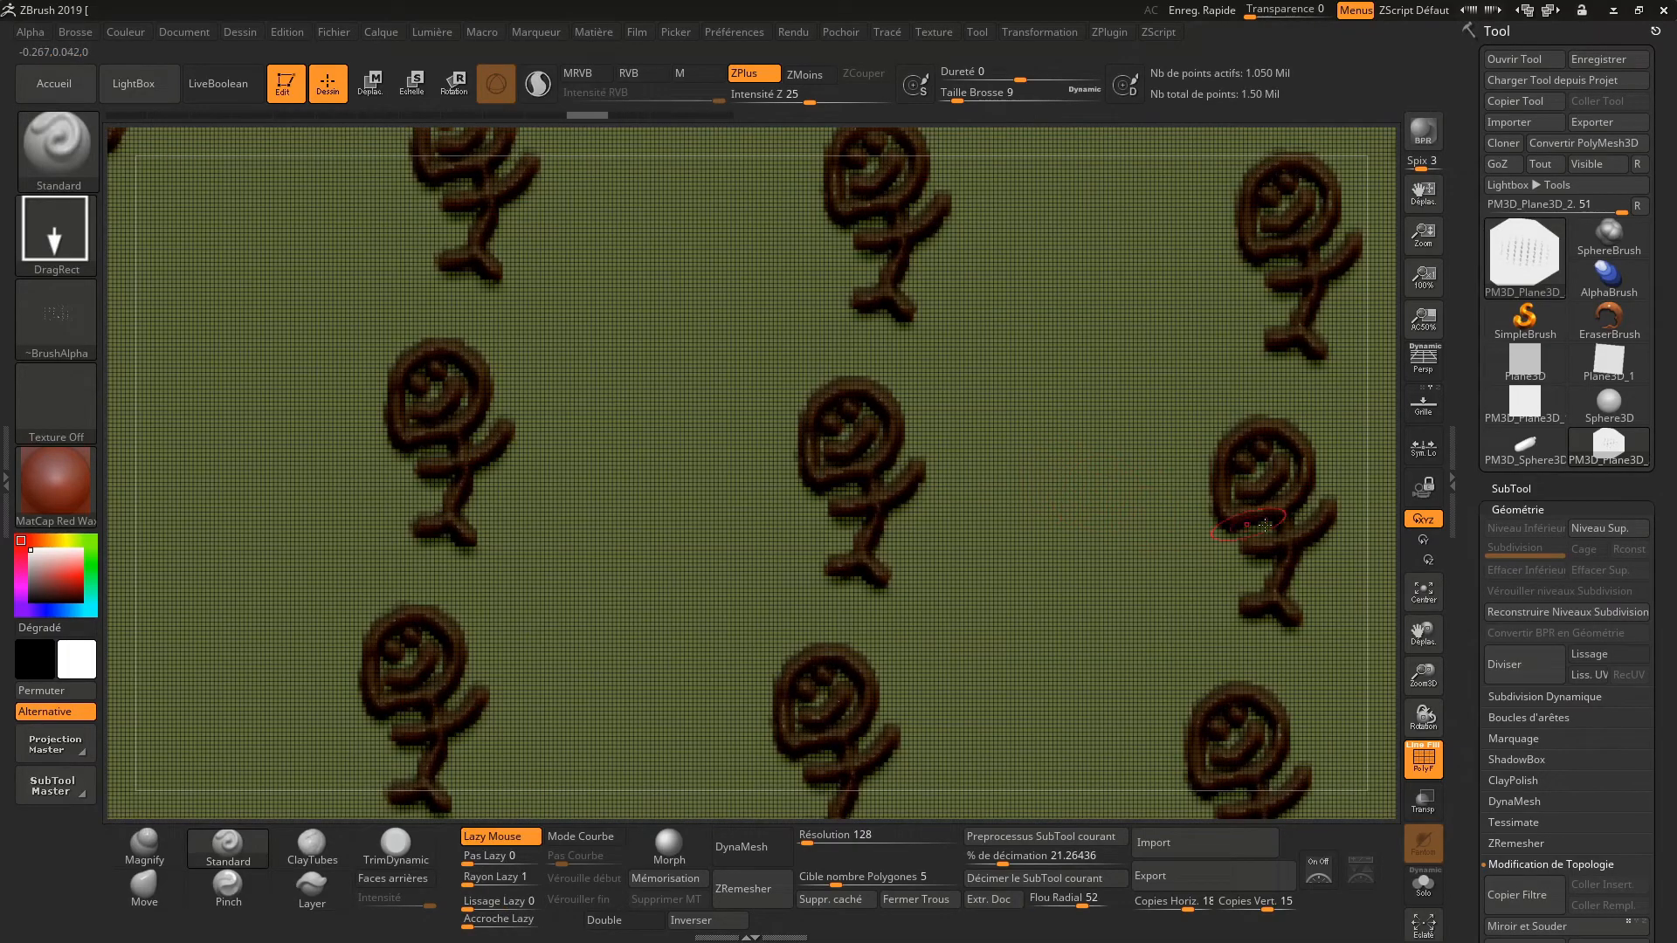
Turn off the polygon wireframe and frame the whole stamped plane
drag(1422, 675, 1379, 482)
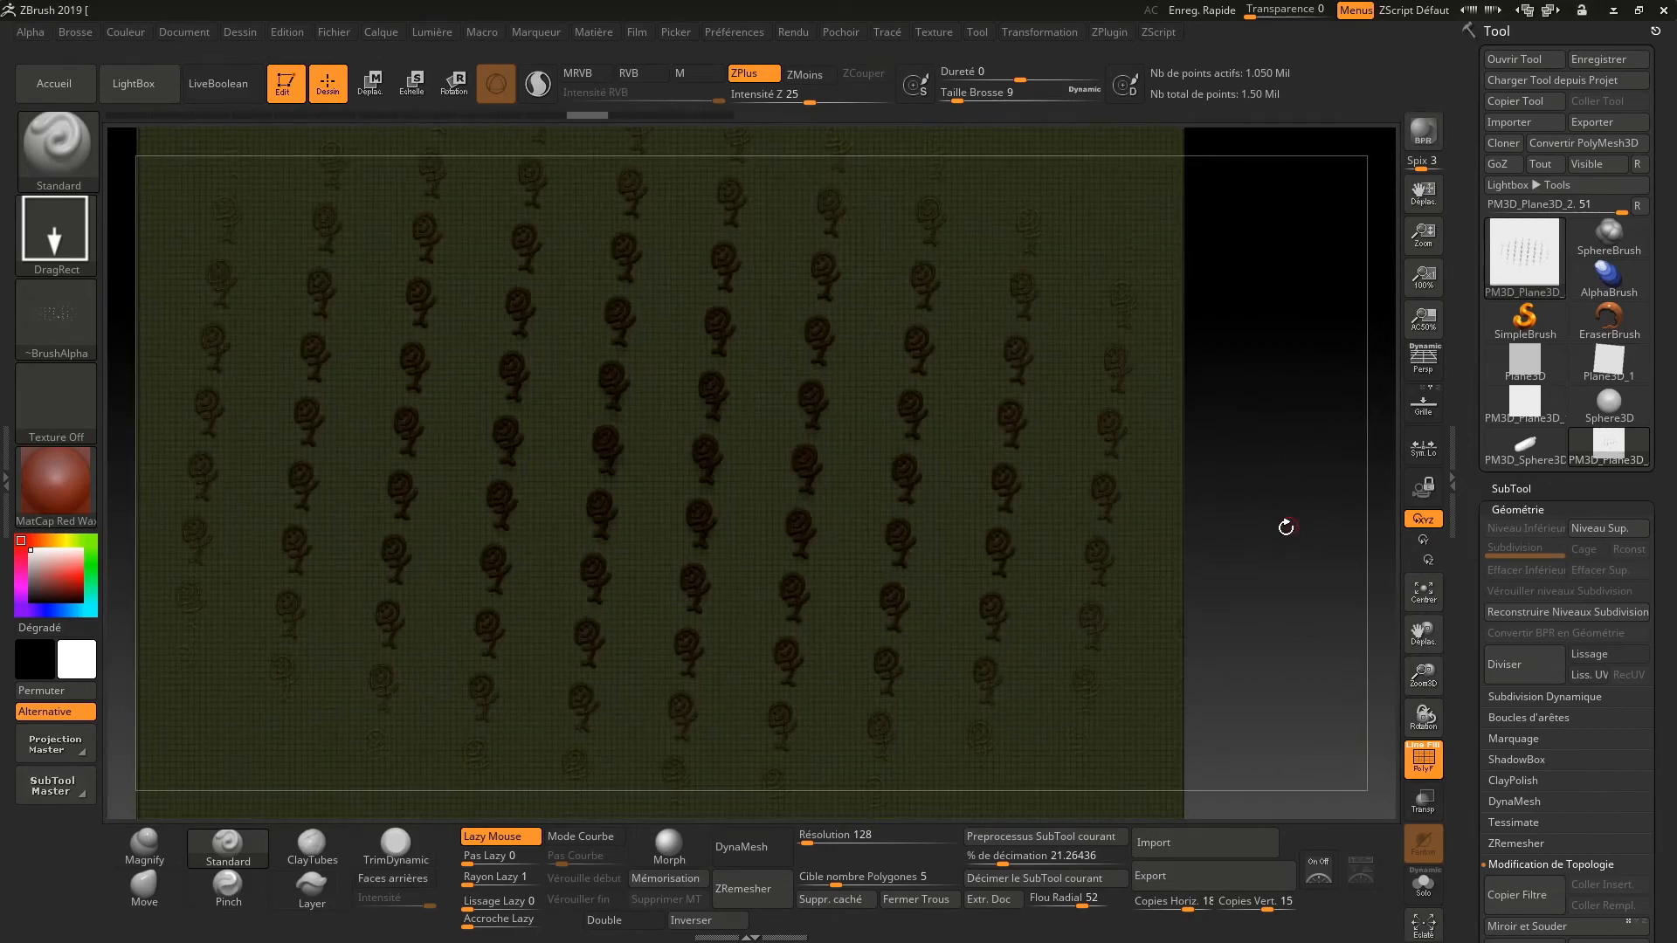
click(1411, 767)
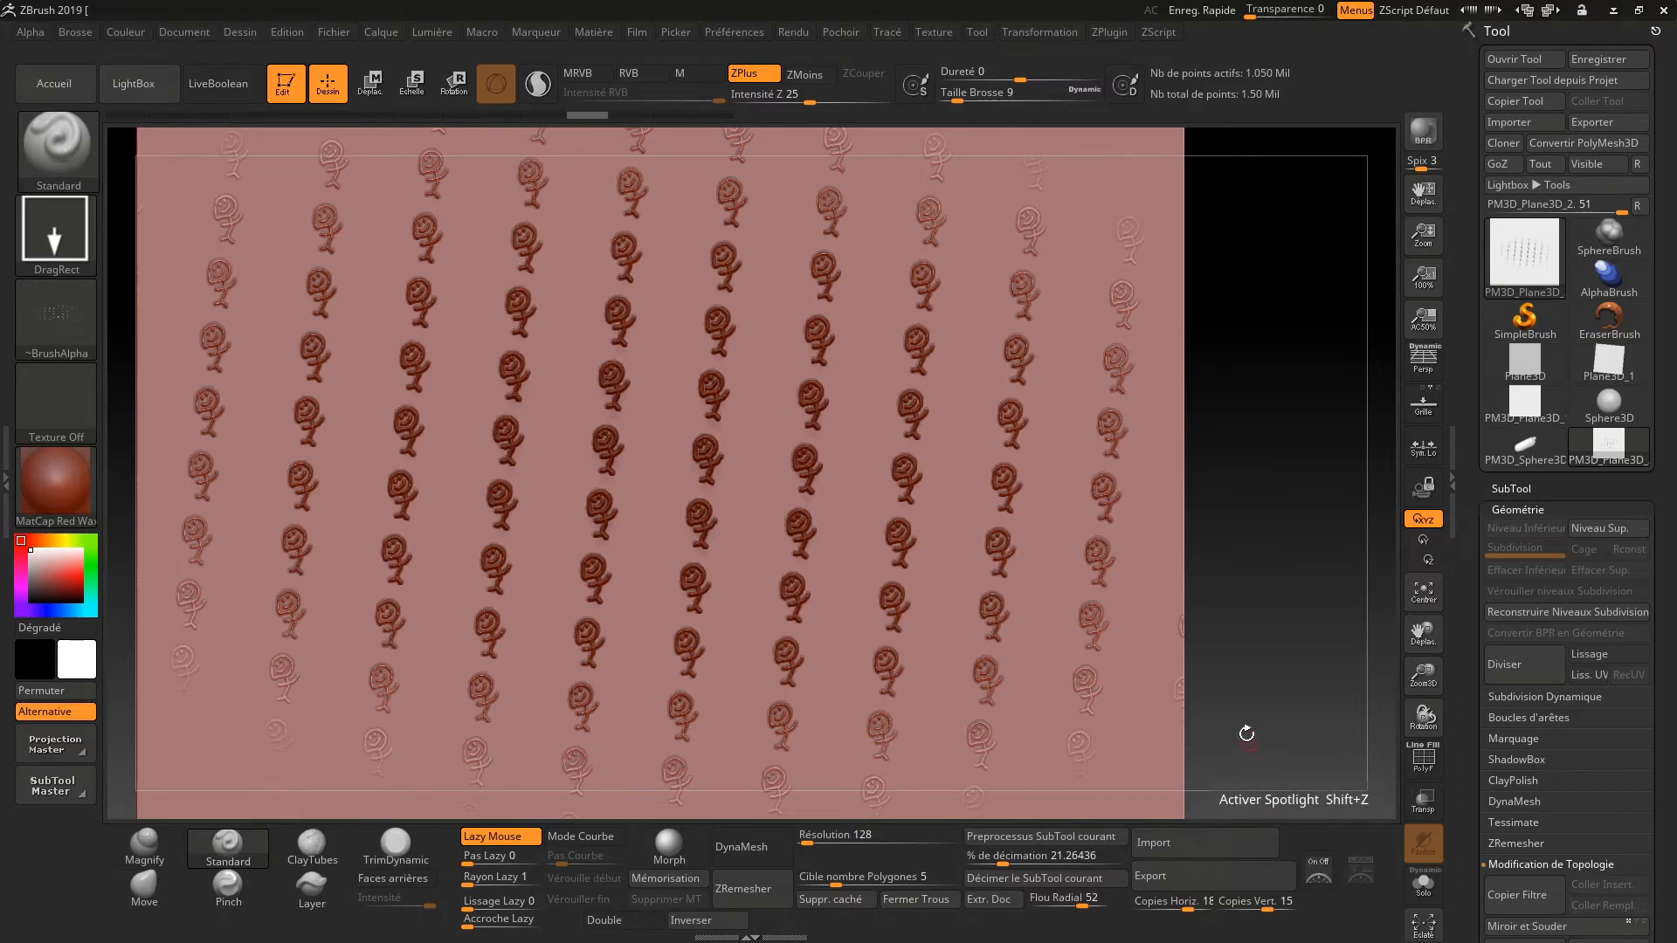
alt+drag(1231, 633, 1279, 600)
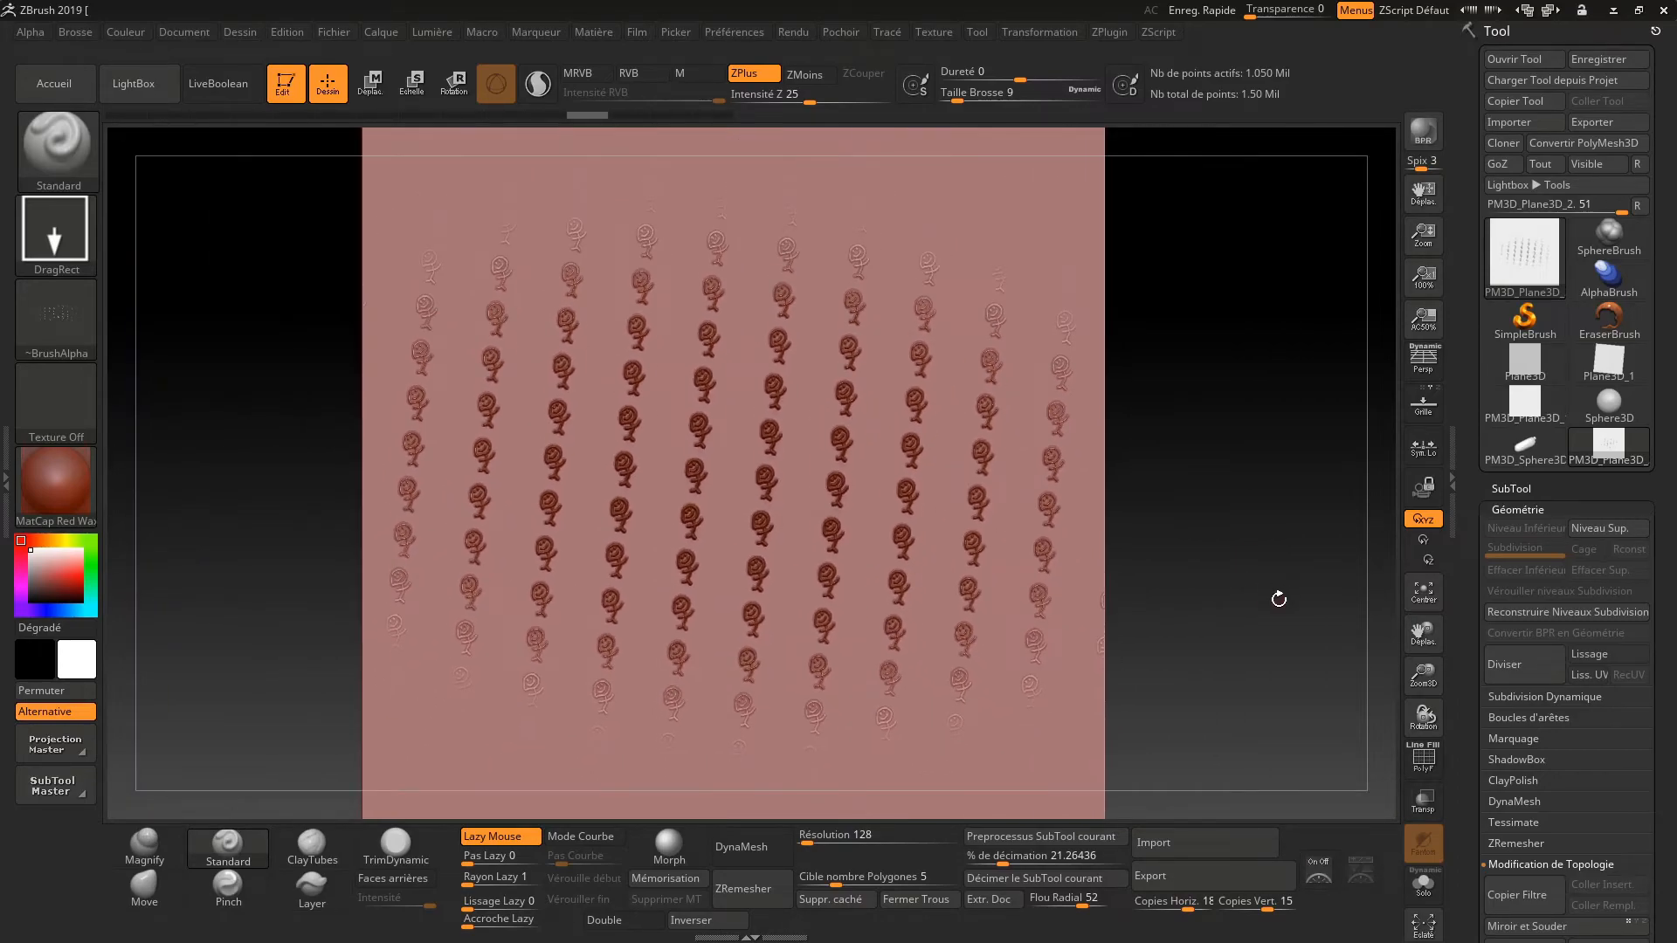
Undo the alpha stamps on the plane and set its subdivision level to 6
key(ctrl)
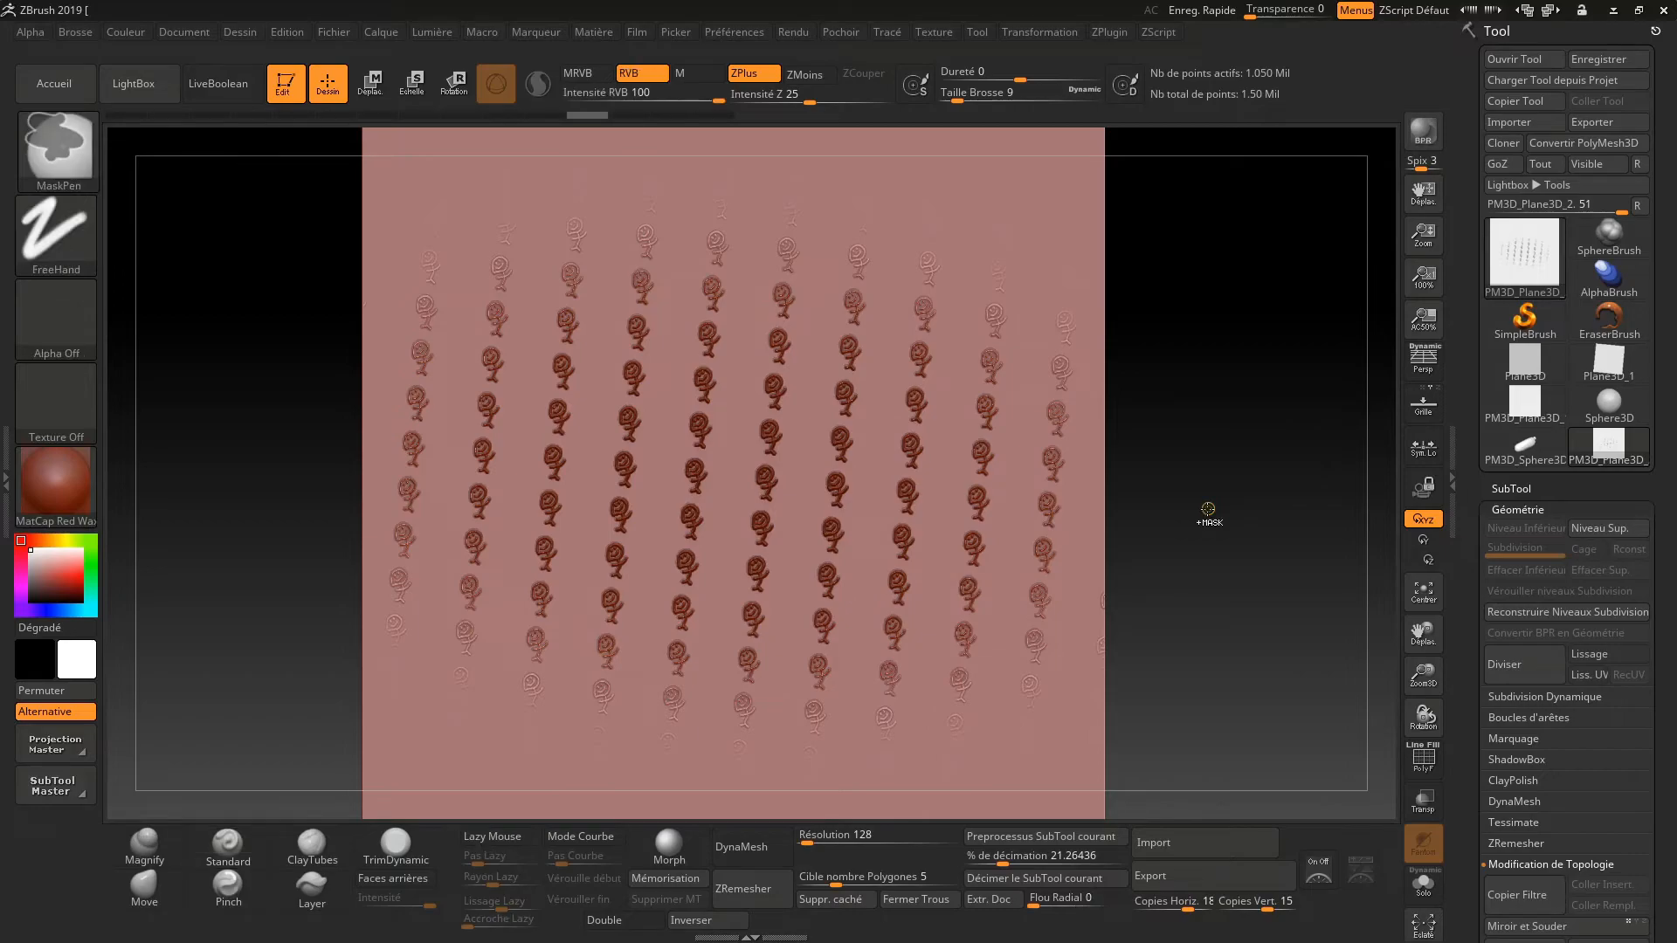
key(ctrl+z)
key(ctrl+z)
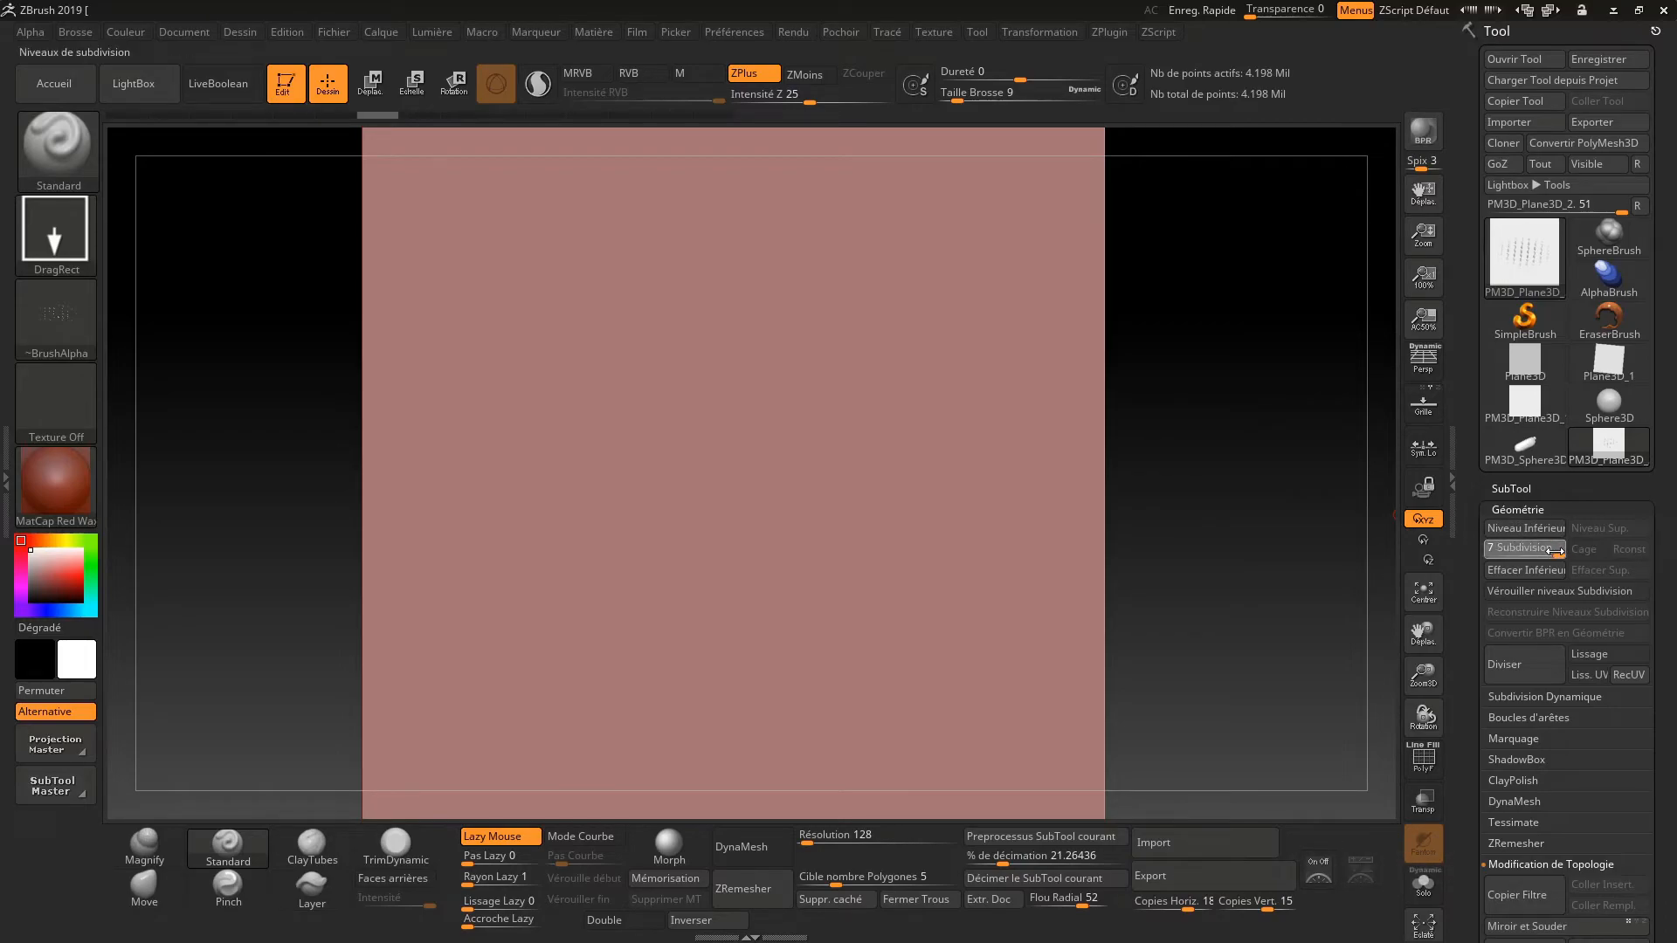
drag(1546, 552, 1542, 552)
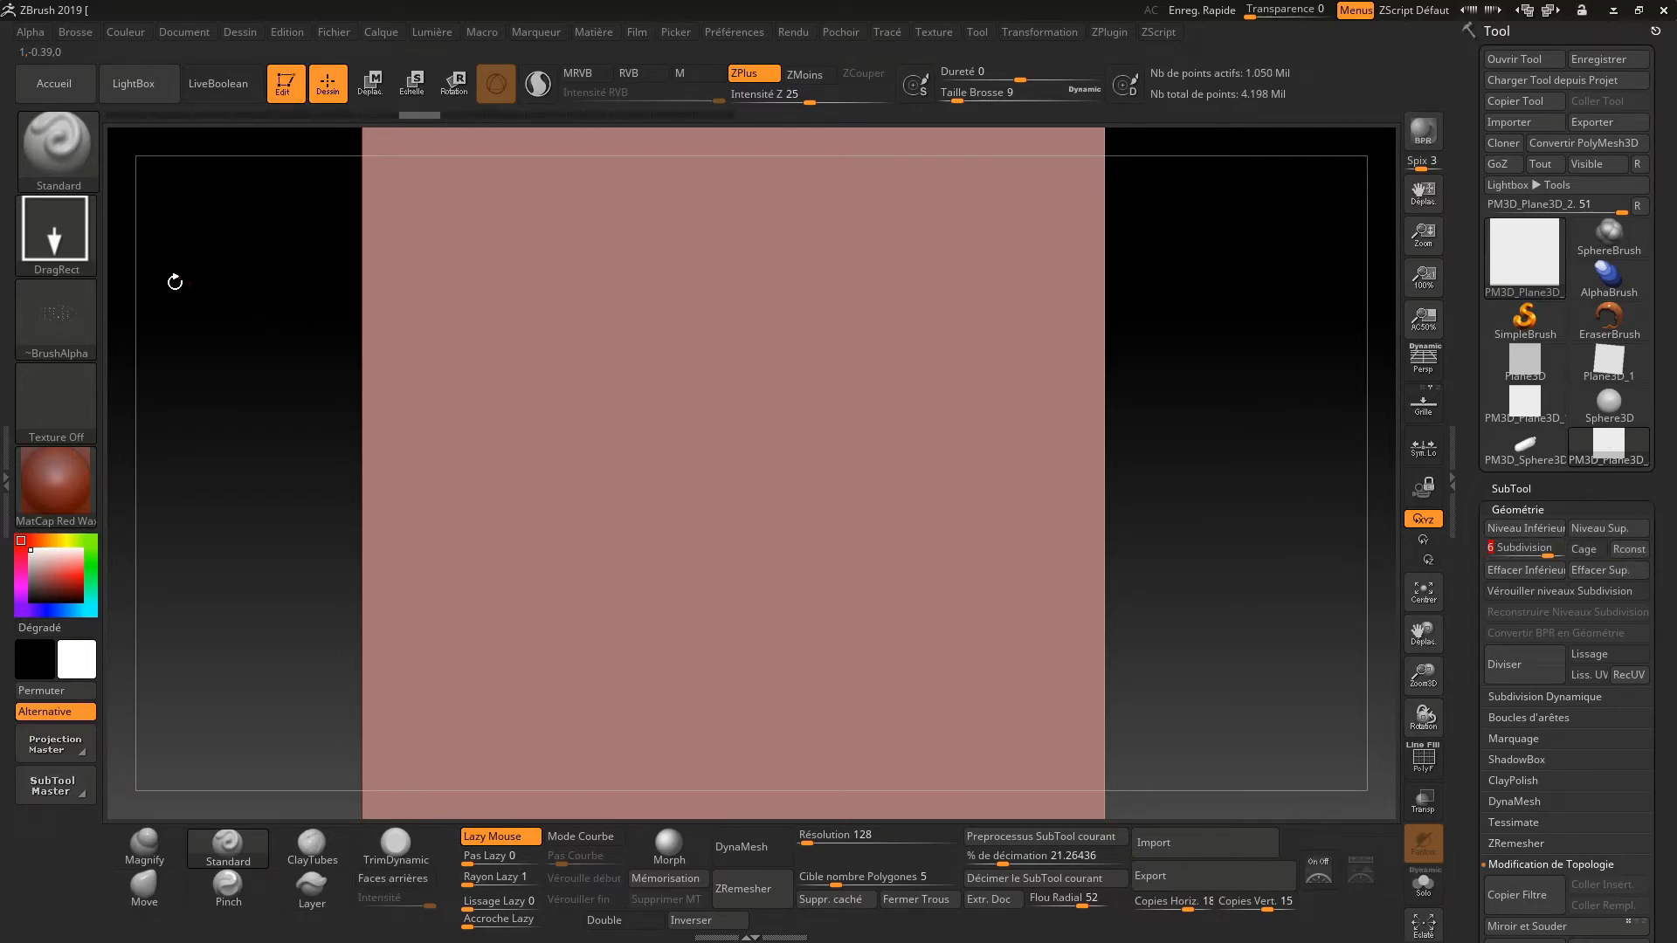
Load the pebble image IMG_4752.jpg from the LightBox textures as the current texture
click(77, 395)
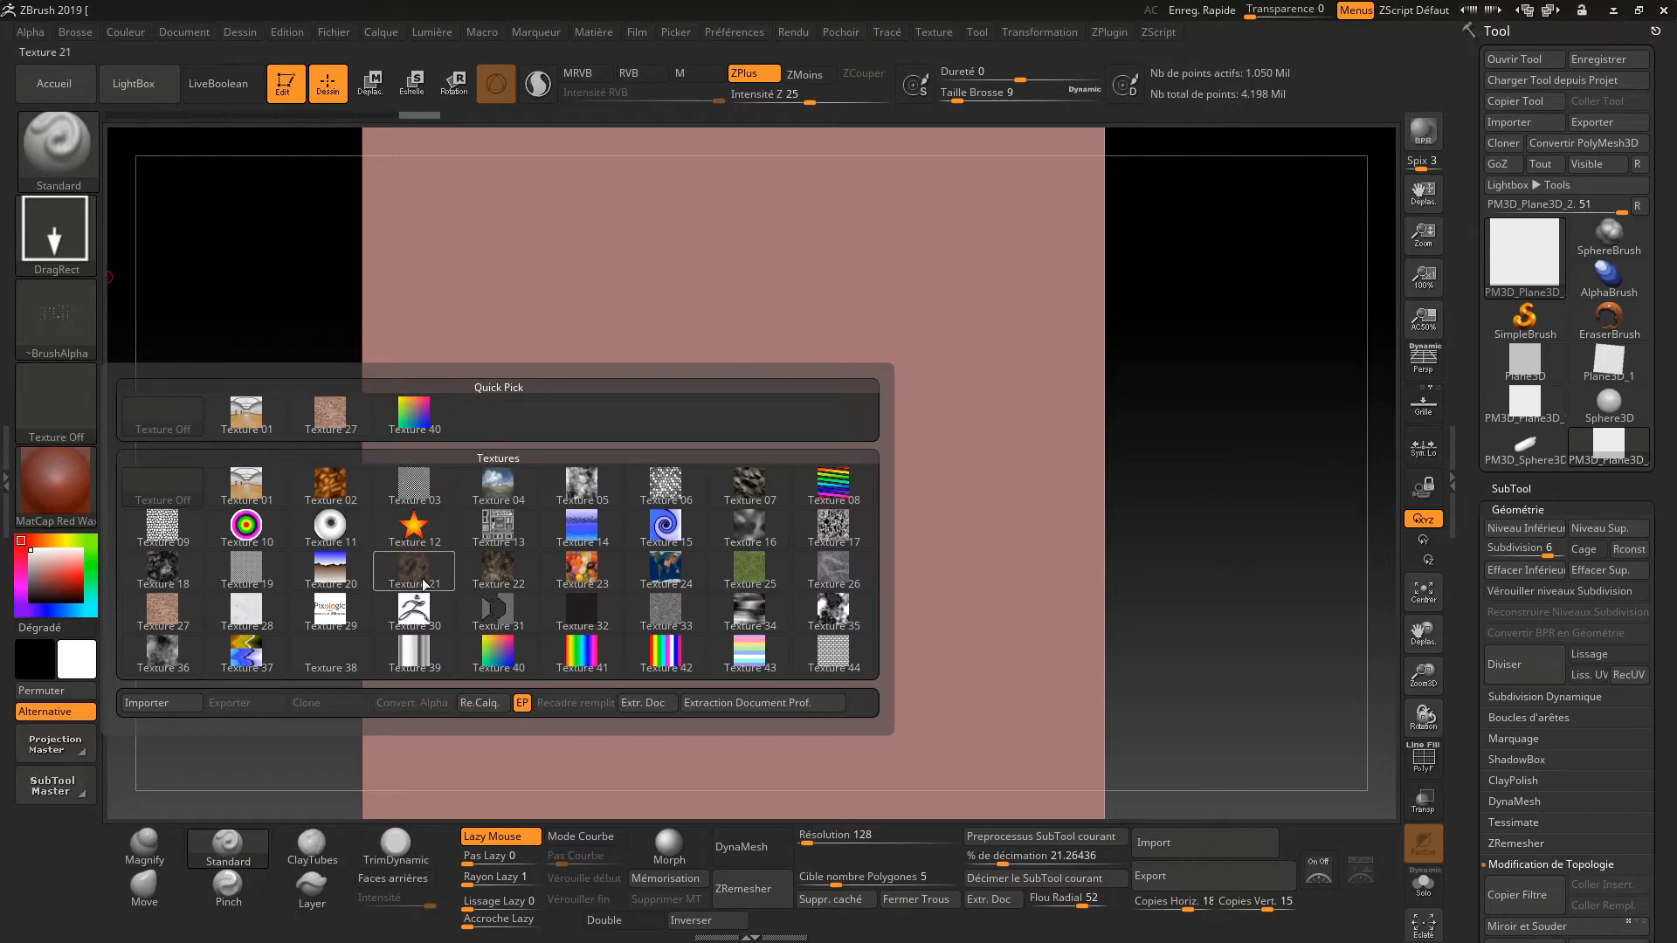
click(134, 83)
click(343, 139)
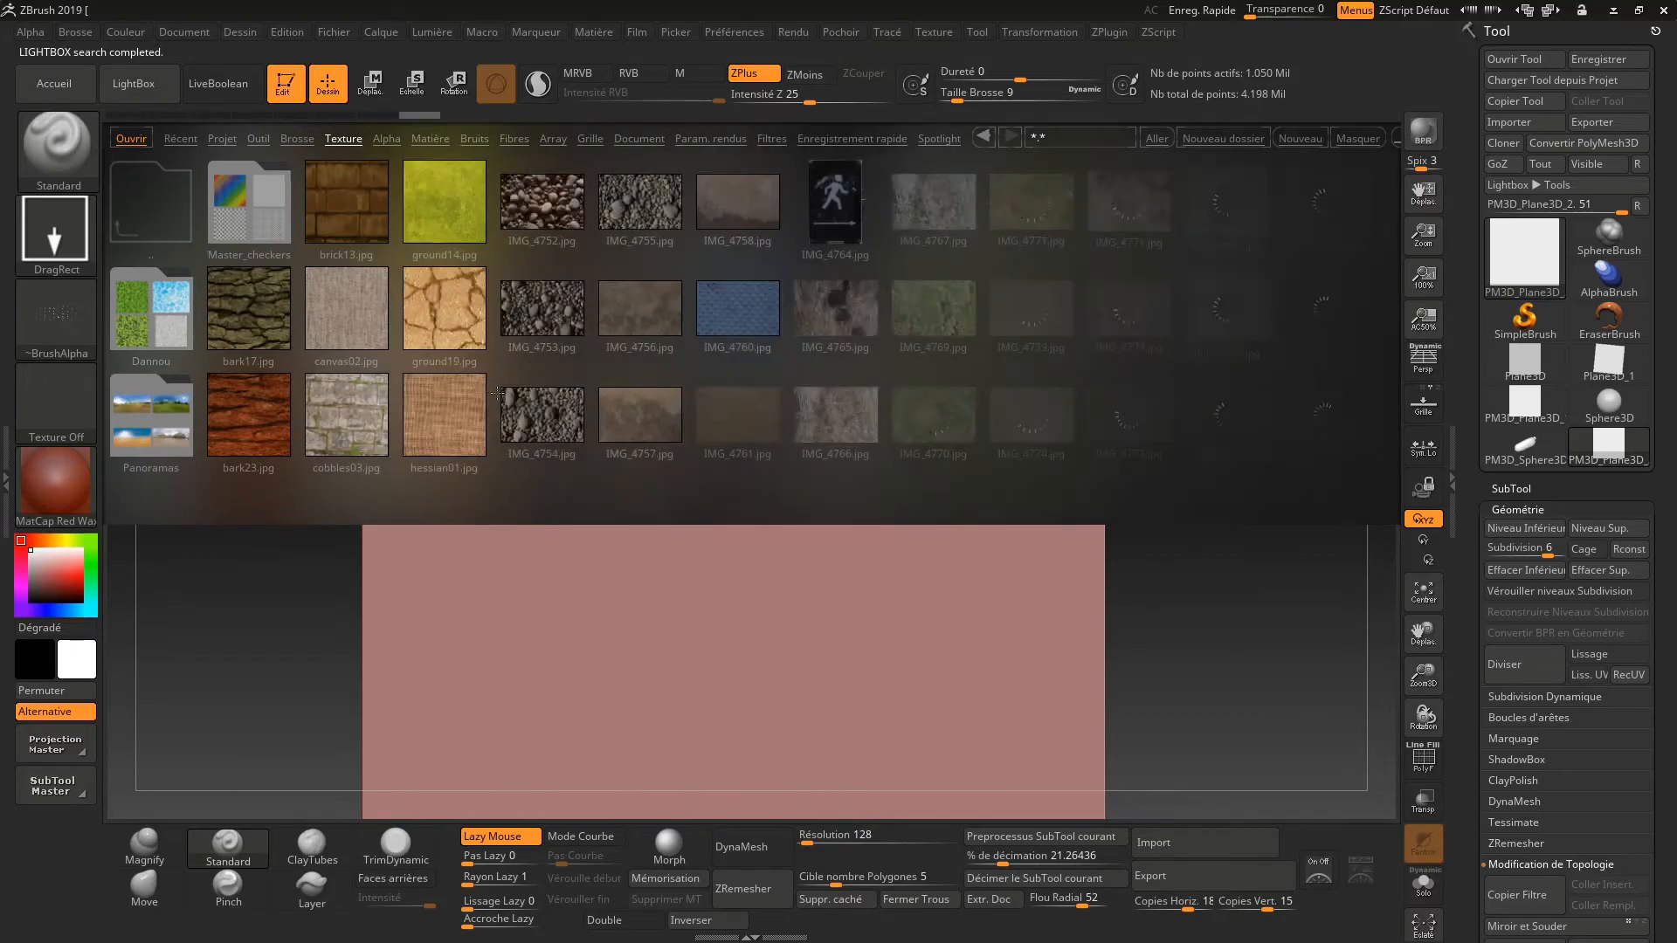
double_click(547, 198)
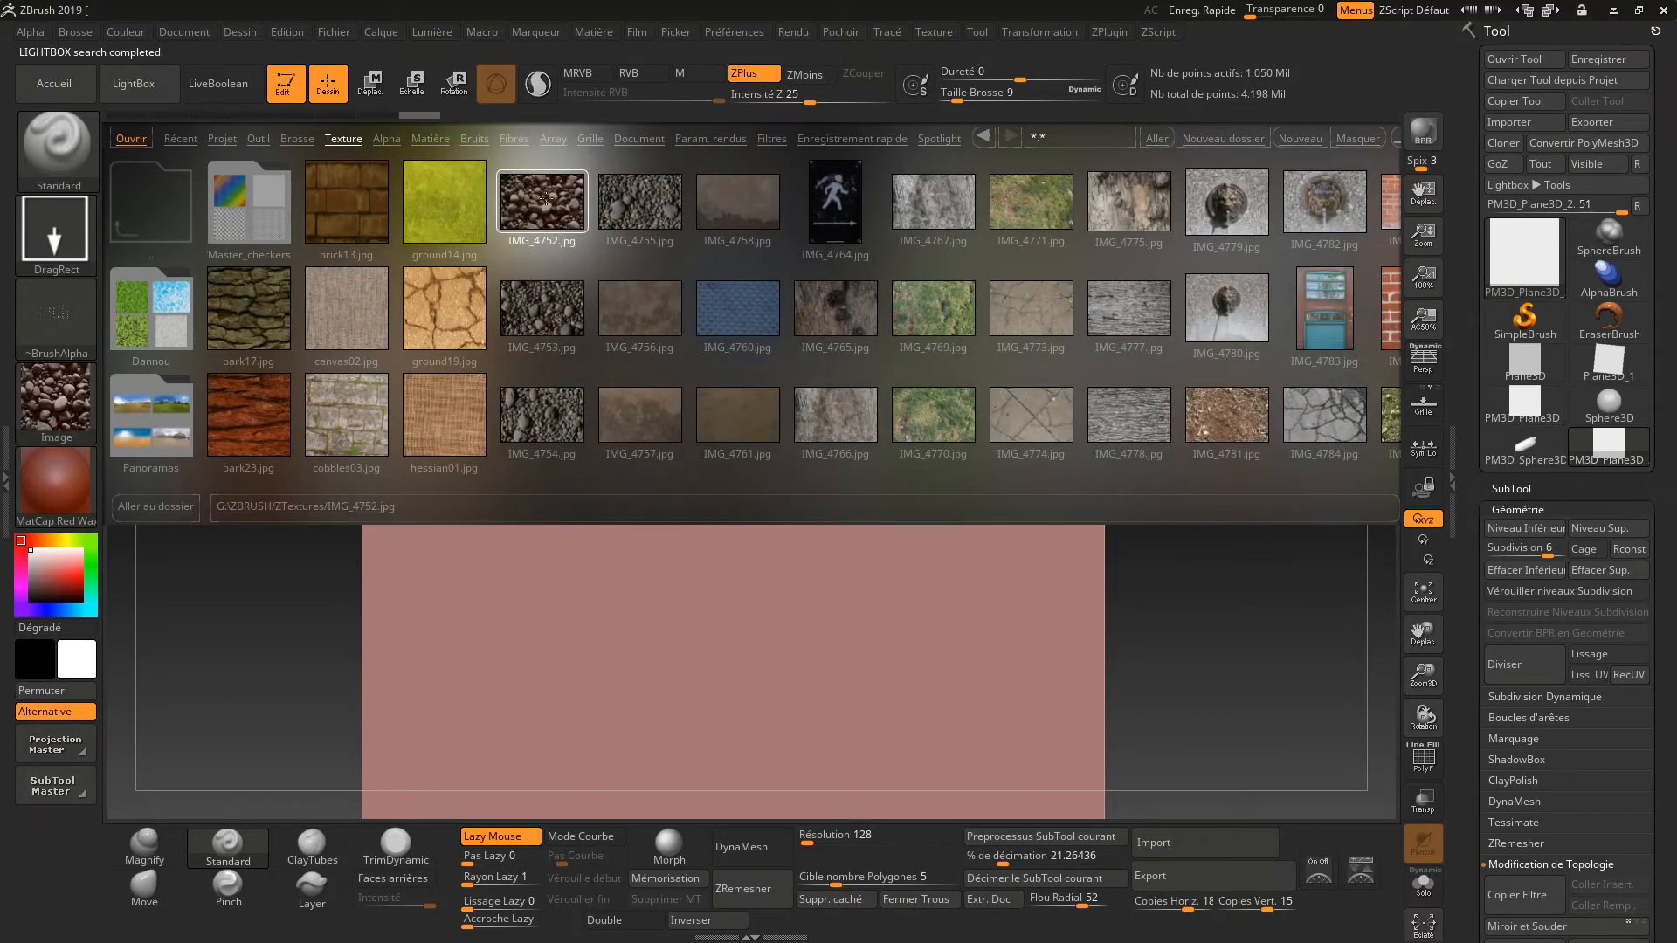
click(138, 103)
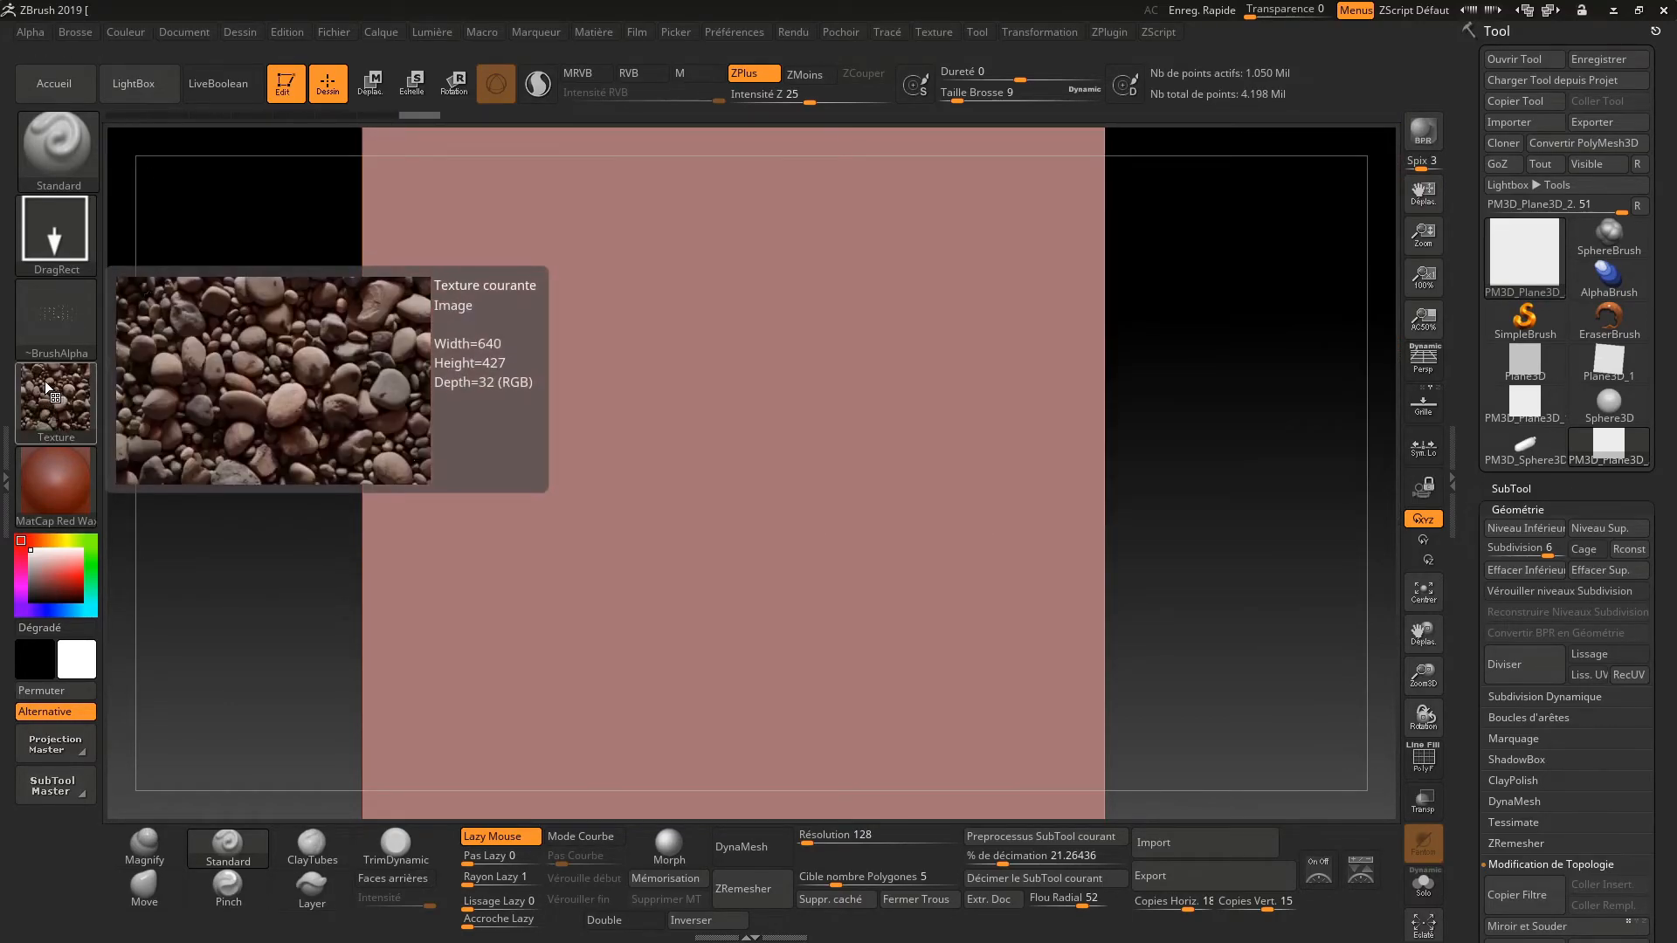
Remove the Standard brush's alpha and set its stroke type to Dots
click(59, 301)
click(157, 329)
click(57, 252)
click(154, 248)
Add the pebble texture to Spotlight and scale the image down over the plane
mouse_move(70, 396)
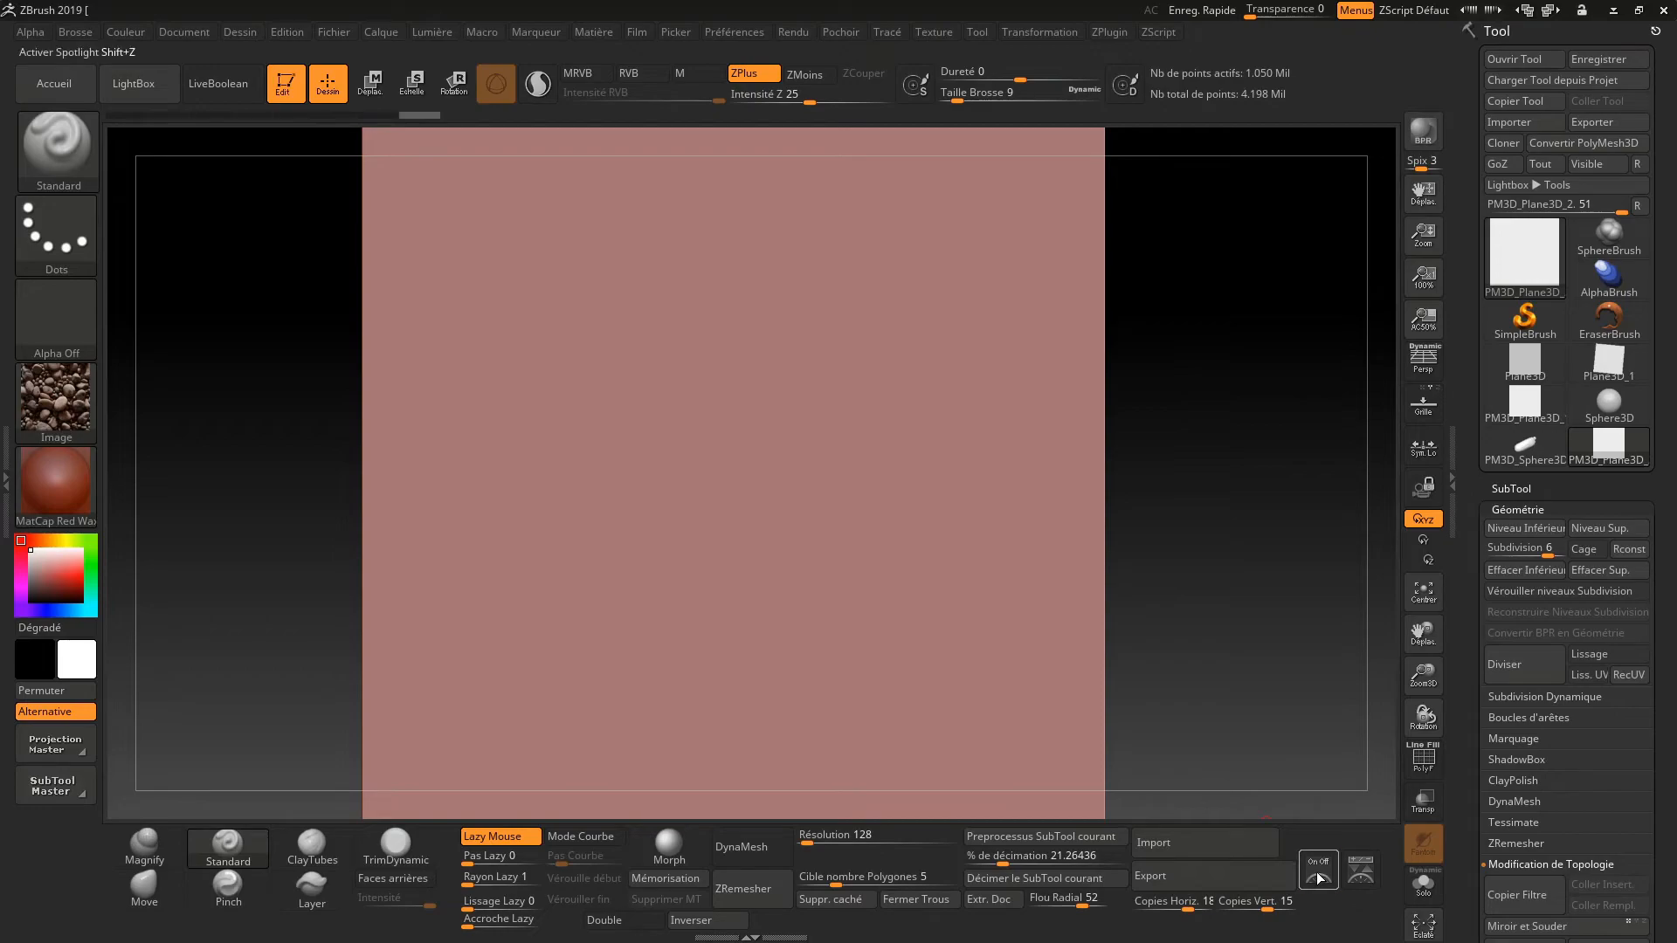
click(1361, 873)
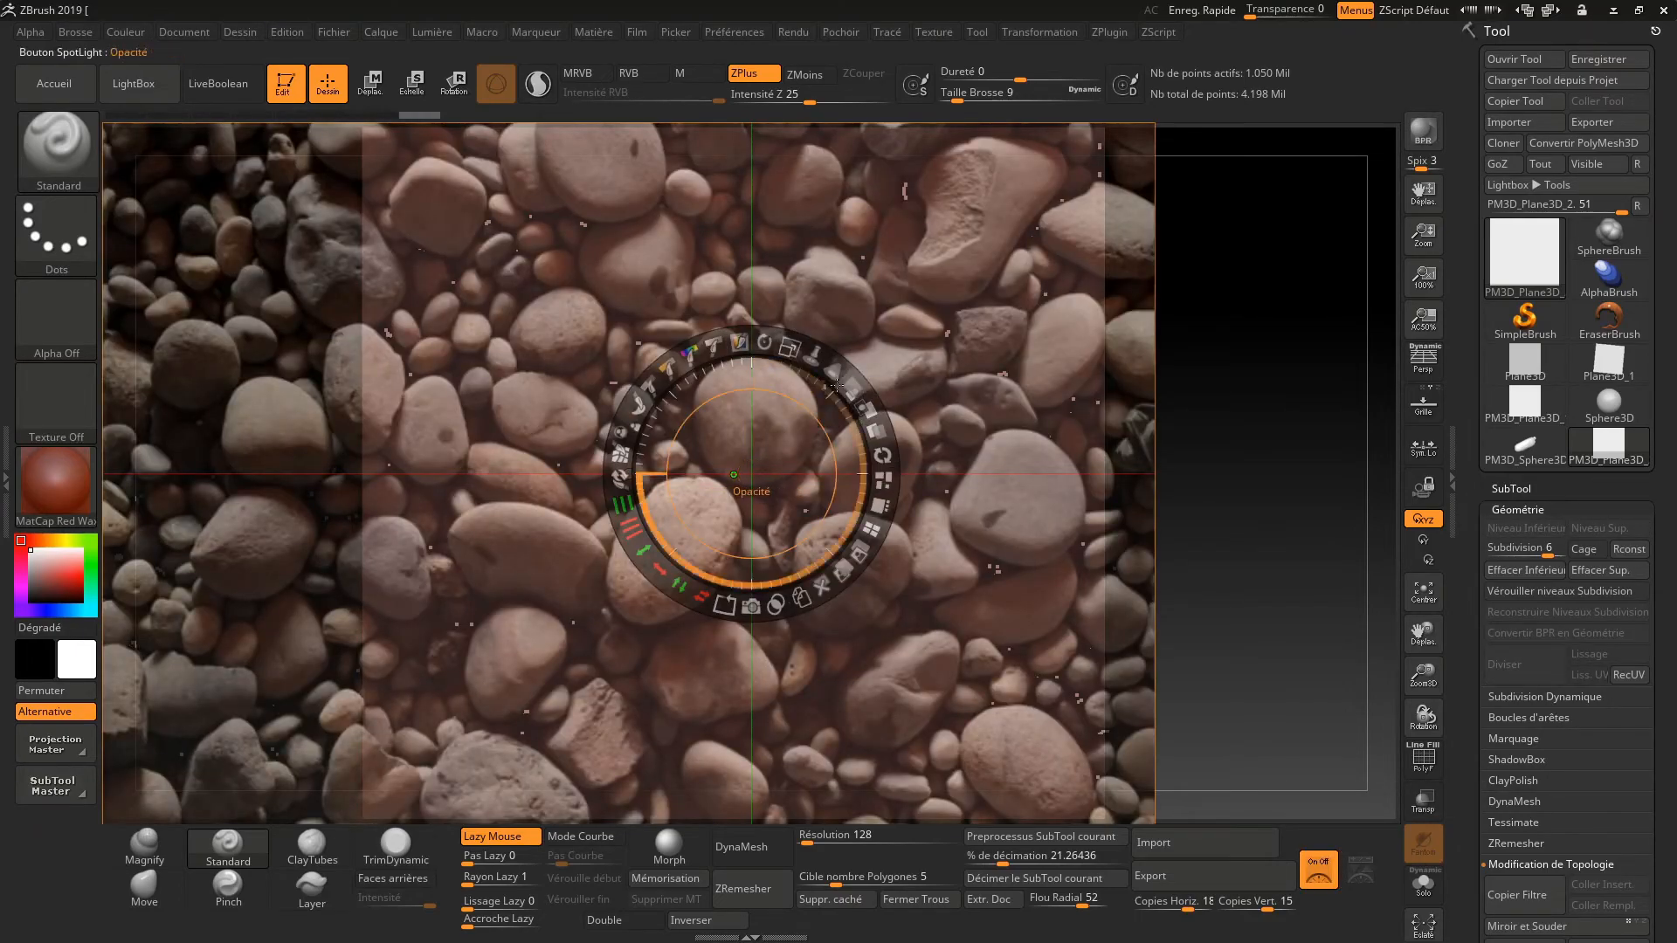
drag(788, 350, 736, 341)
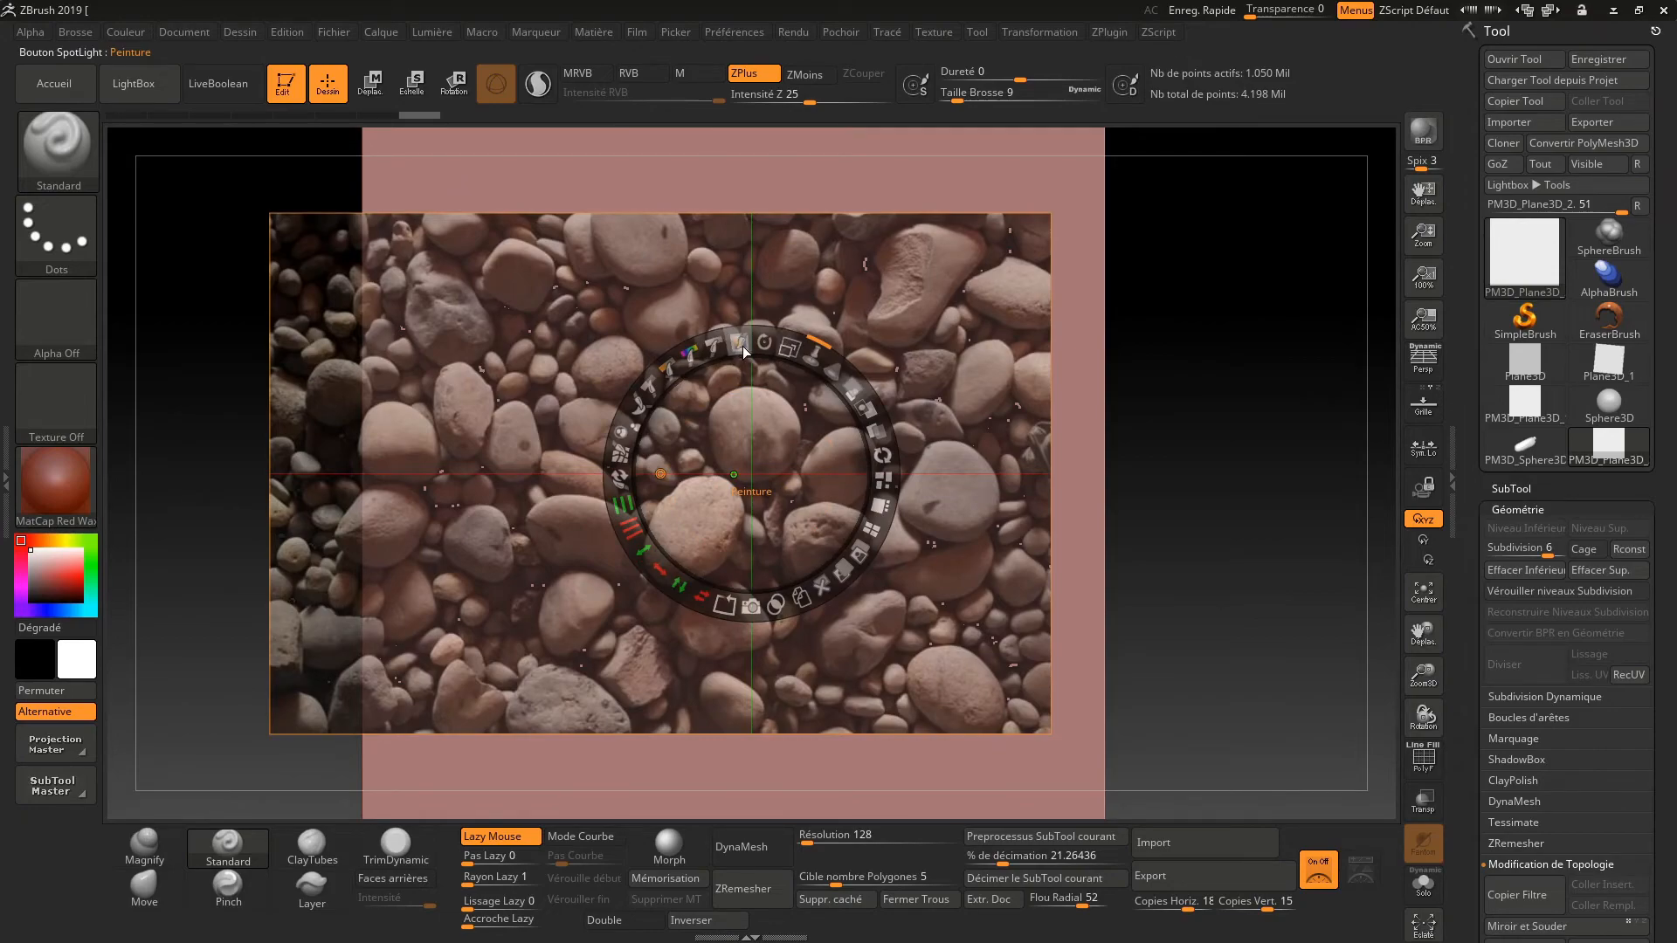
drag(740, 339, 752, 338)
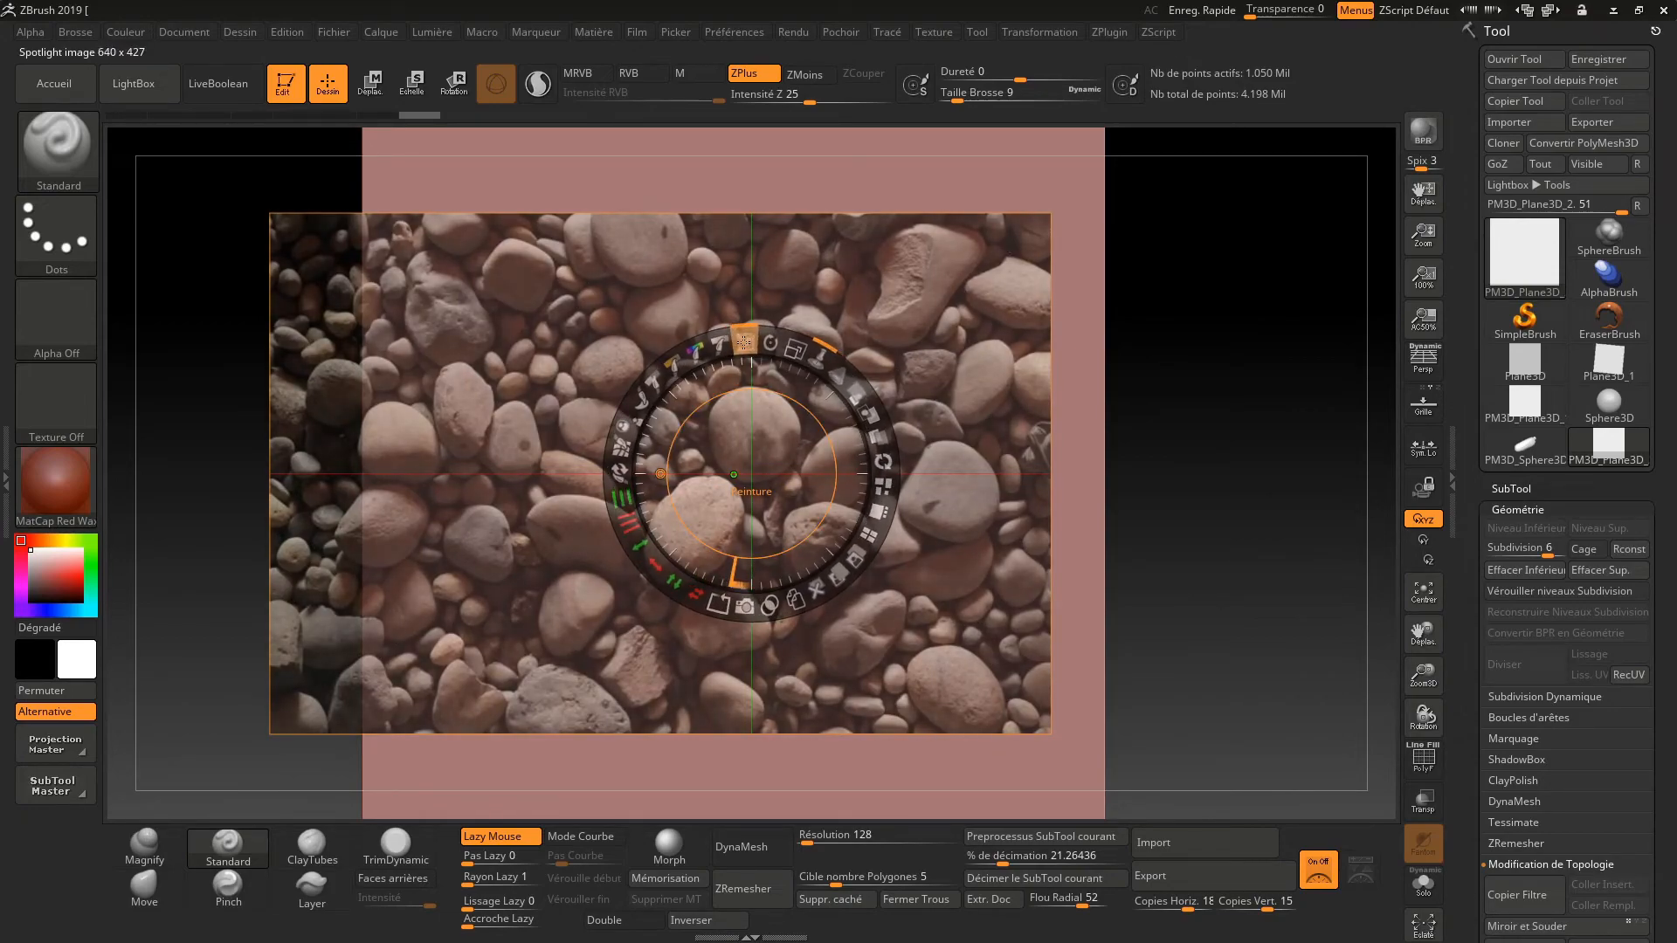
Center the Spotlight wheel on the pebble image, adjust its background opacity and hide the wheel for projecting
drag(744, 478, 661, 480)
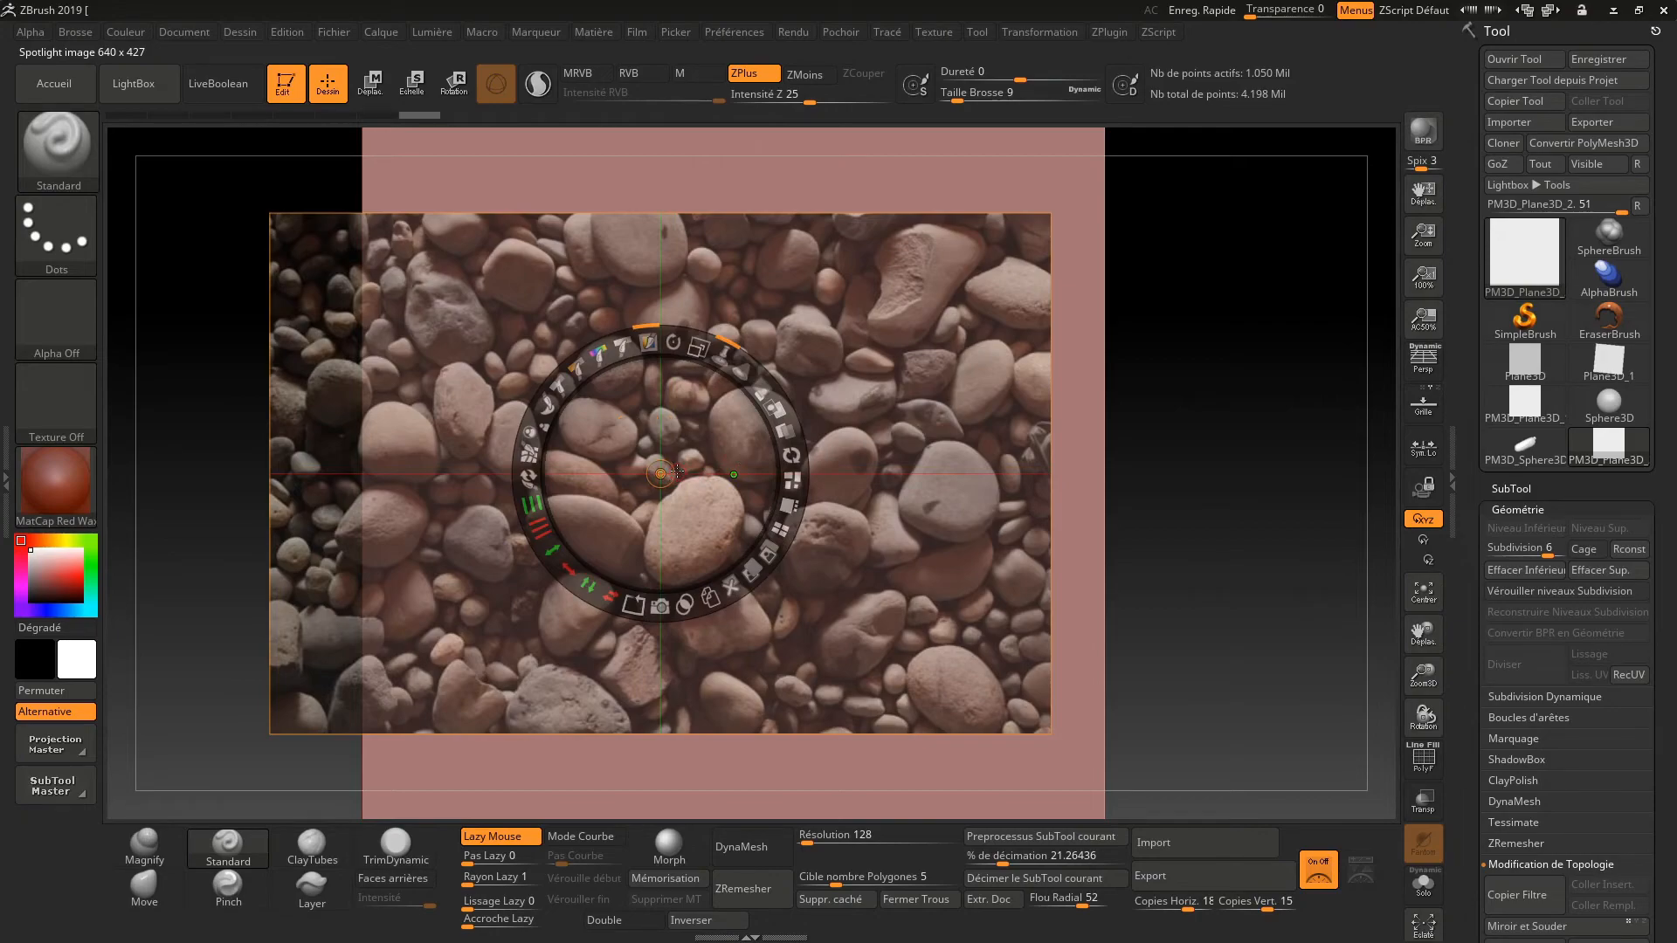
key(z)
key(z)
drag(735, 363, 778, 407)
key(z)
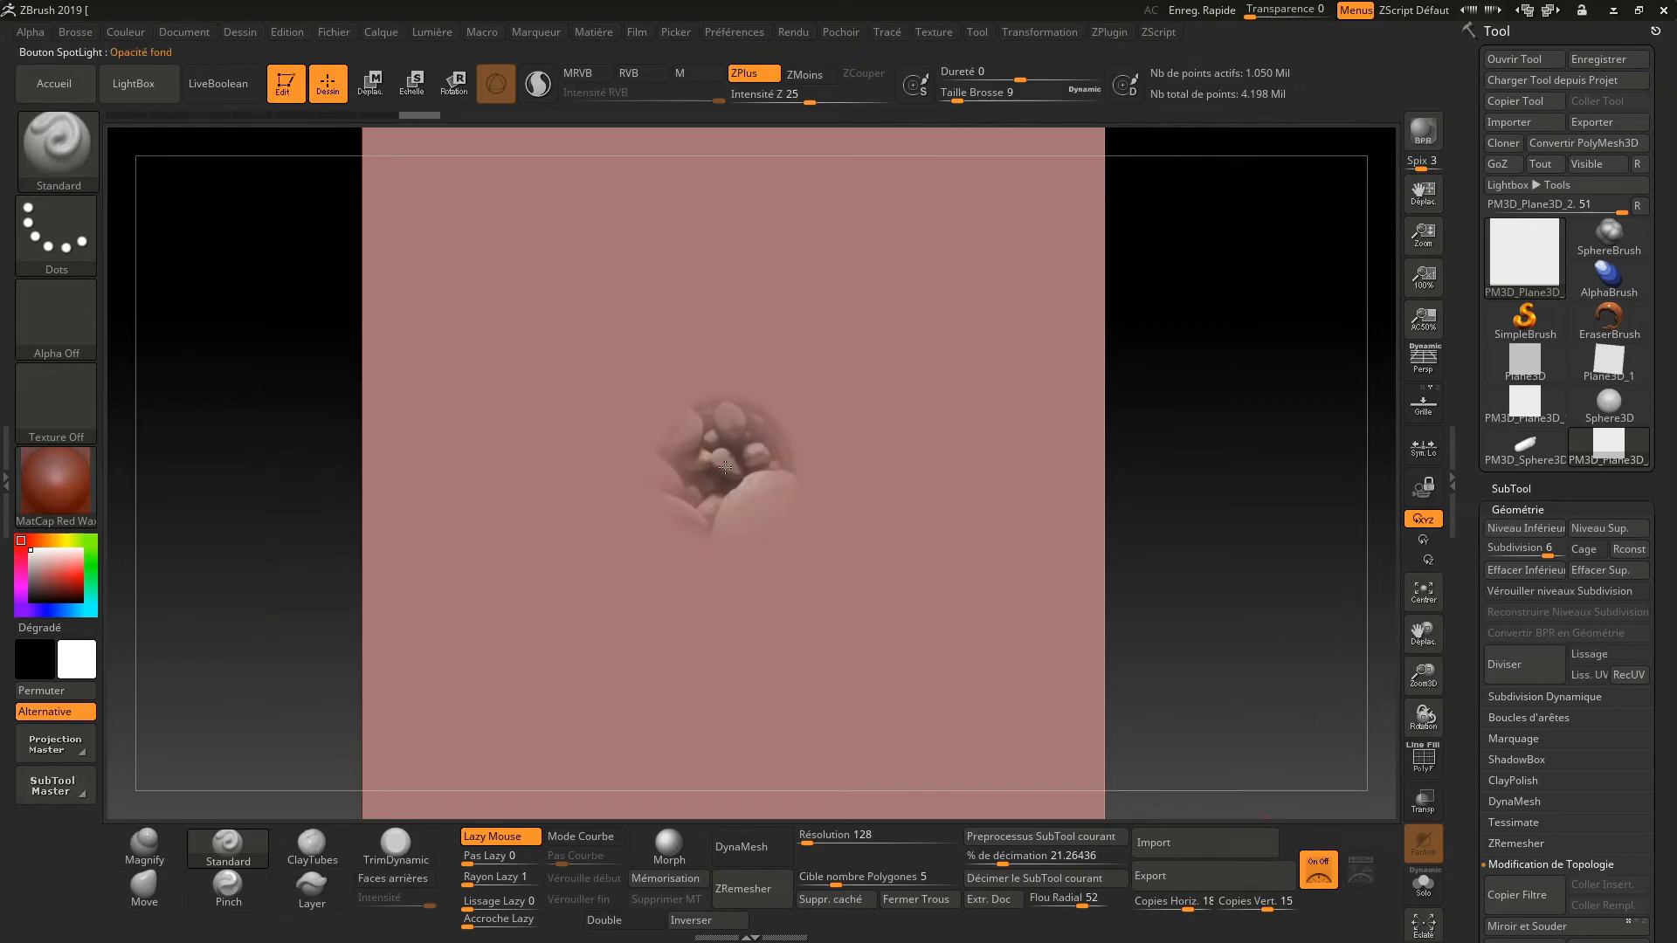
Try sculpting the projected pebbles in relief across the plane with brush size 257, and undo the relief
key(space)
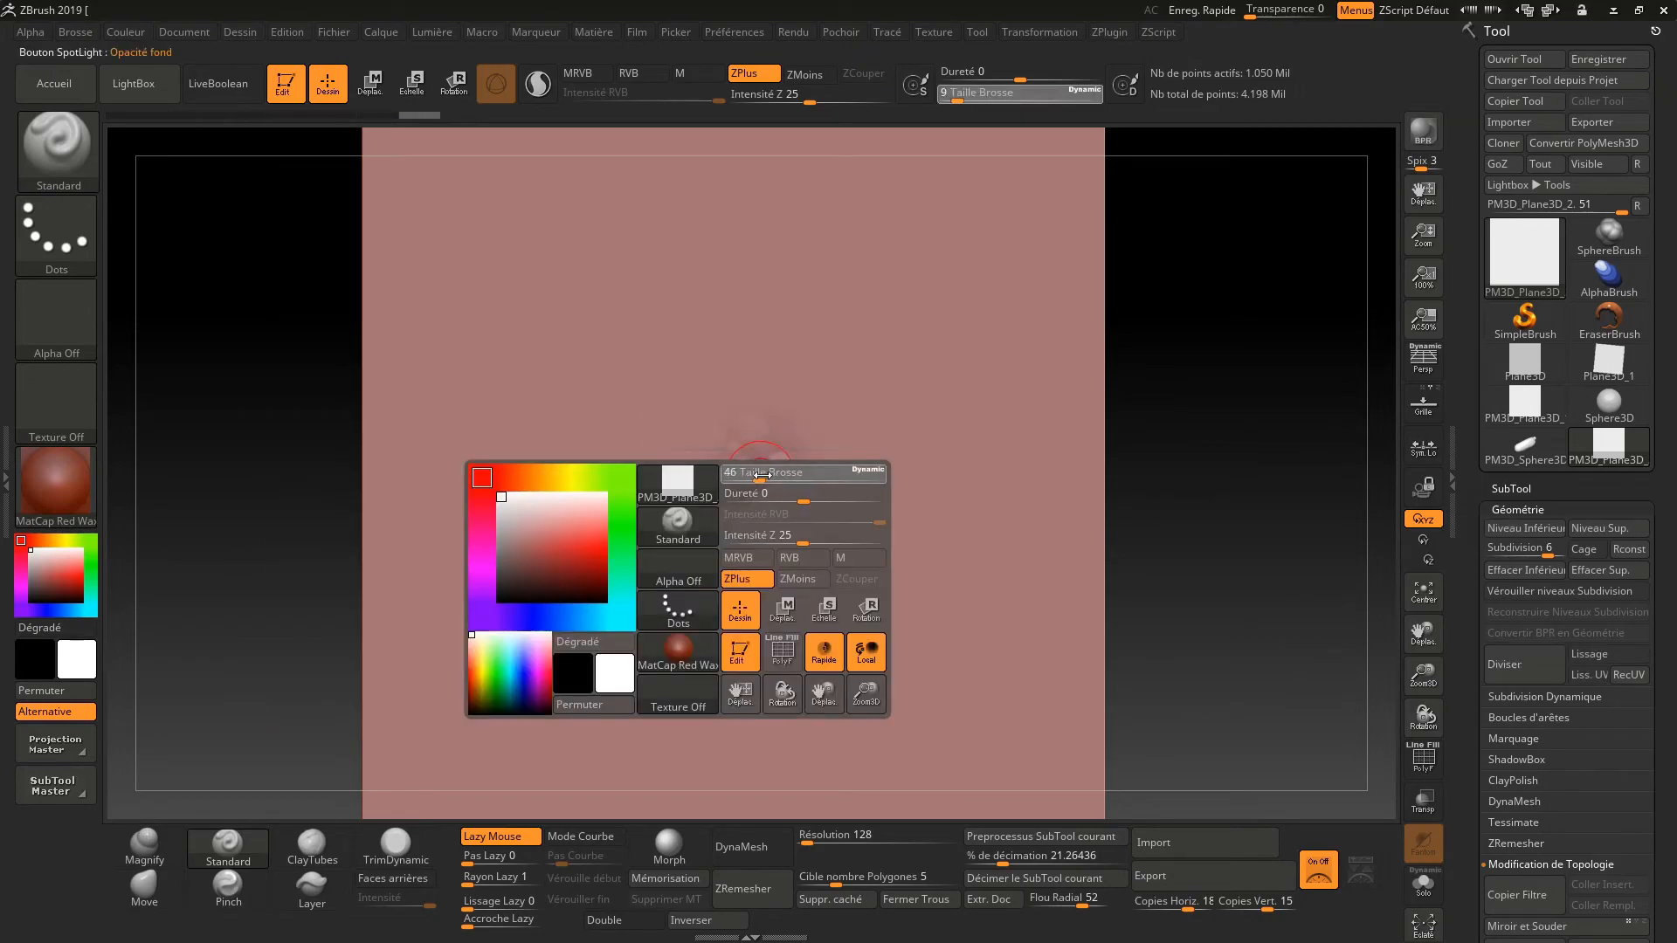
mouse_move(786, 475)
mouse_down()
mouse_move(803, 476)
mouse_move(742, 463)
mouse_move(682, 524)
mouse_move(679, 423)
mouse_move(843, 399)
mouse_move(671, 603)
mouse_move(874, 690)
mouse_up()
drag(1218, 587, 1179, 580)
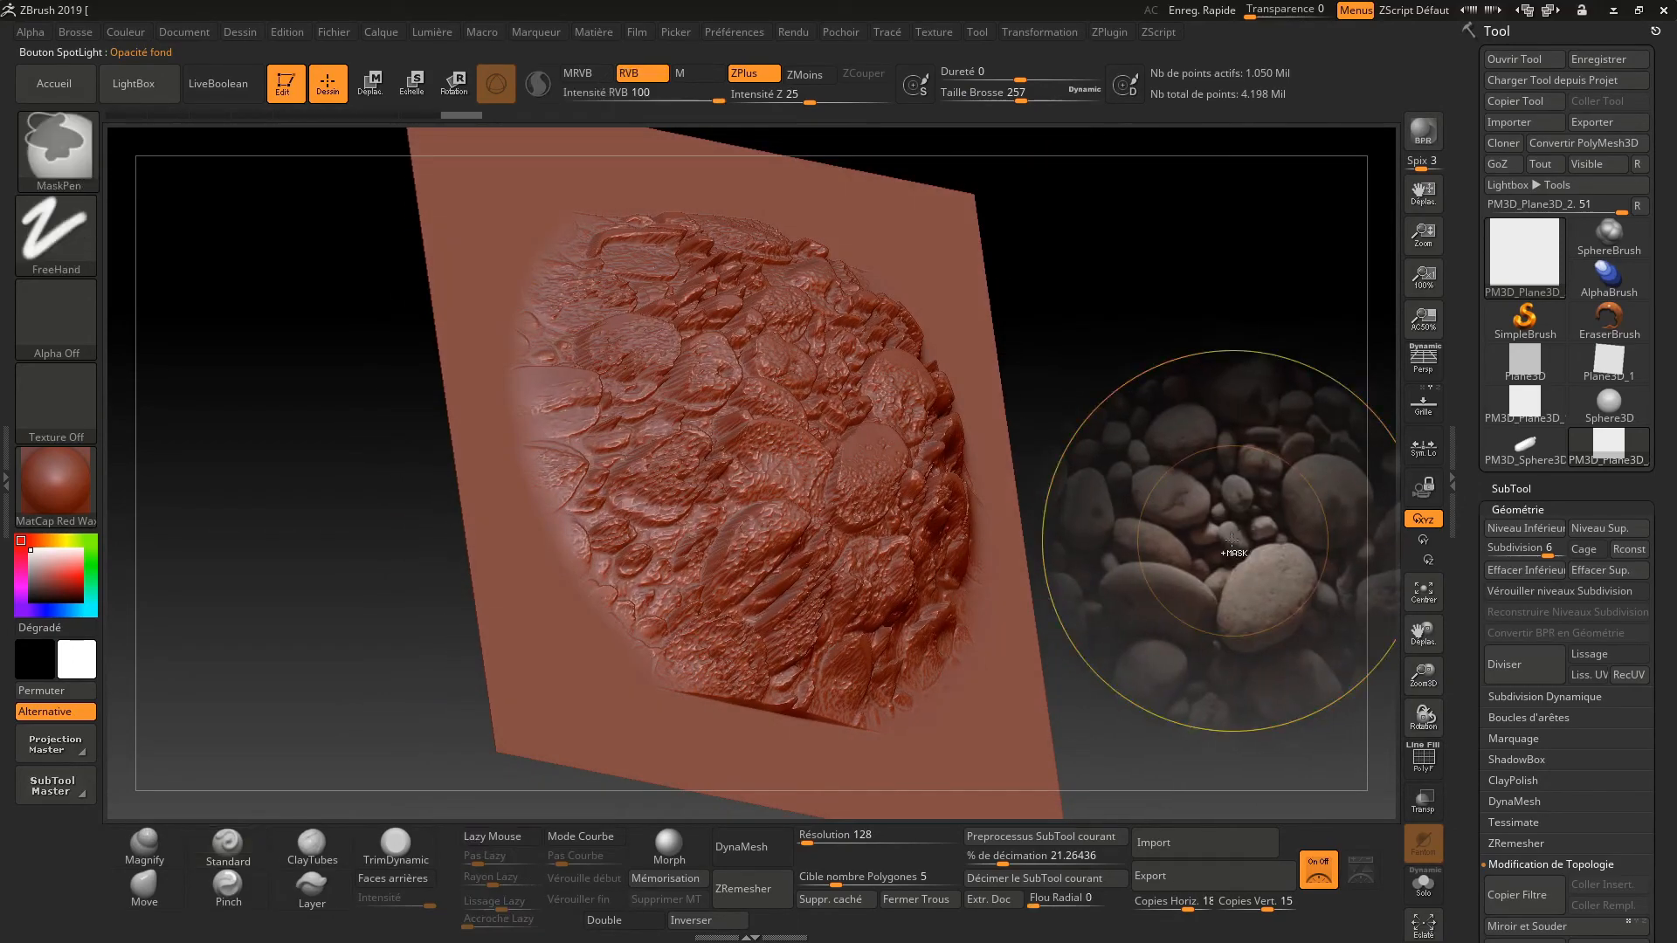
key(ctrl+z)
shift+drag(1233, 518, 1159, 500)
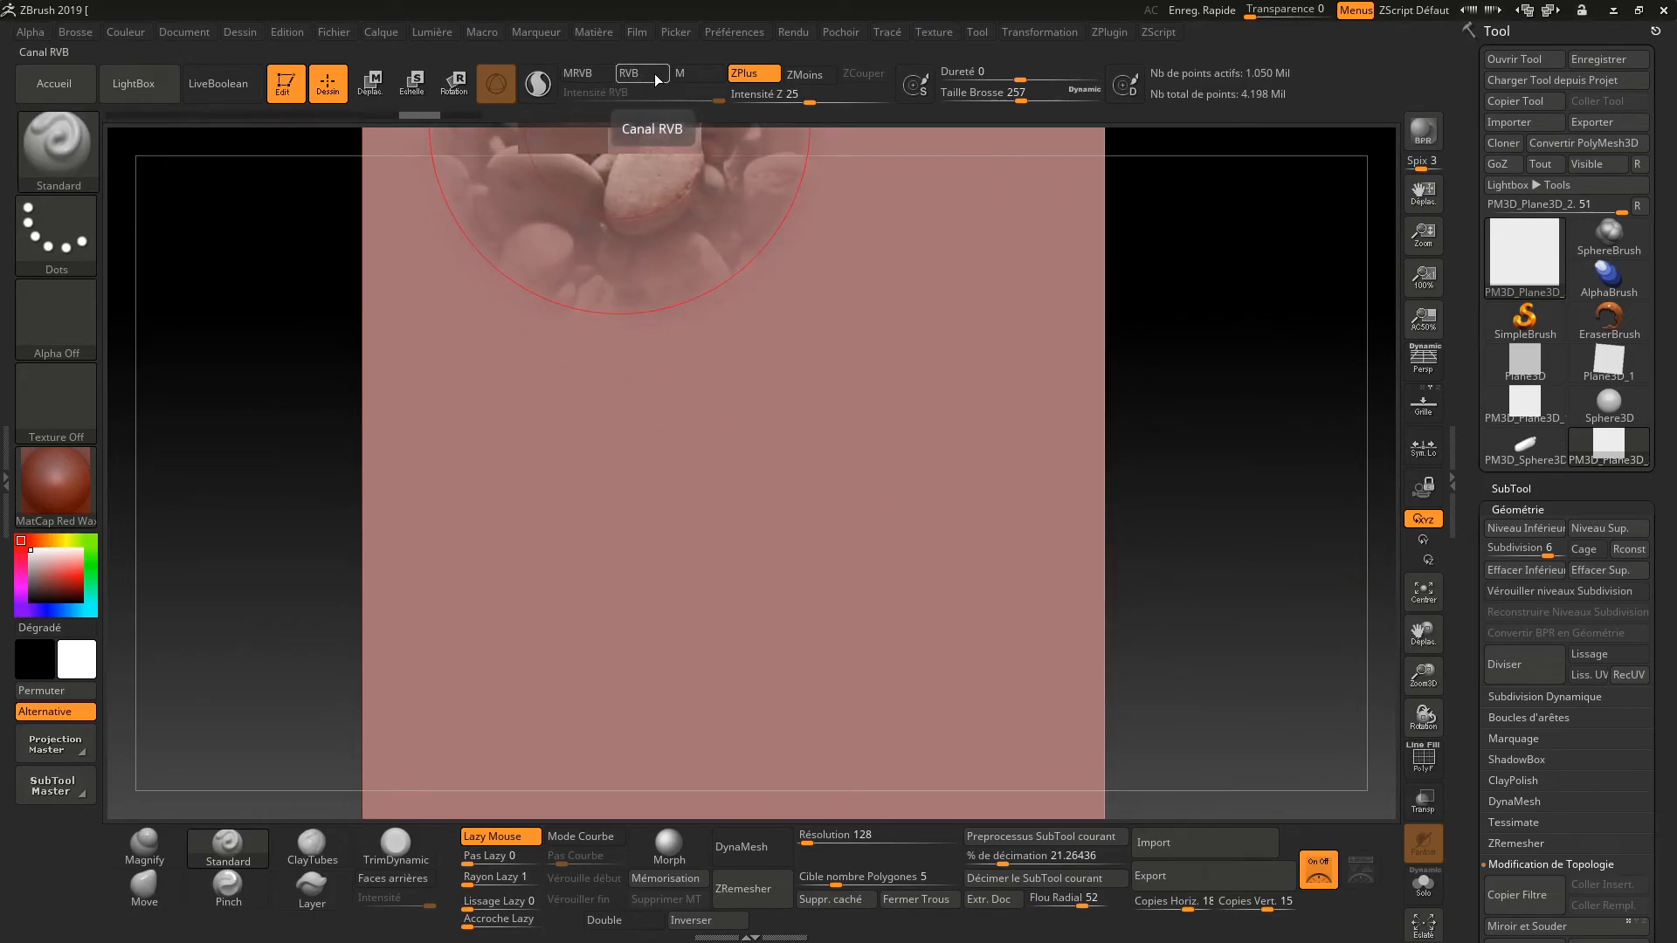
Paint the pebble image onto the plane with RVB on and ZPlus off, and apply the MatCap White01 material
click(748, 76)
mouse_move(732, 425)
mouse_down()
mouse_move(716, 437)
mouse_move(730, 477)
mouse_up()
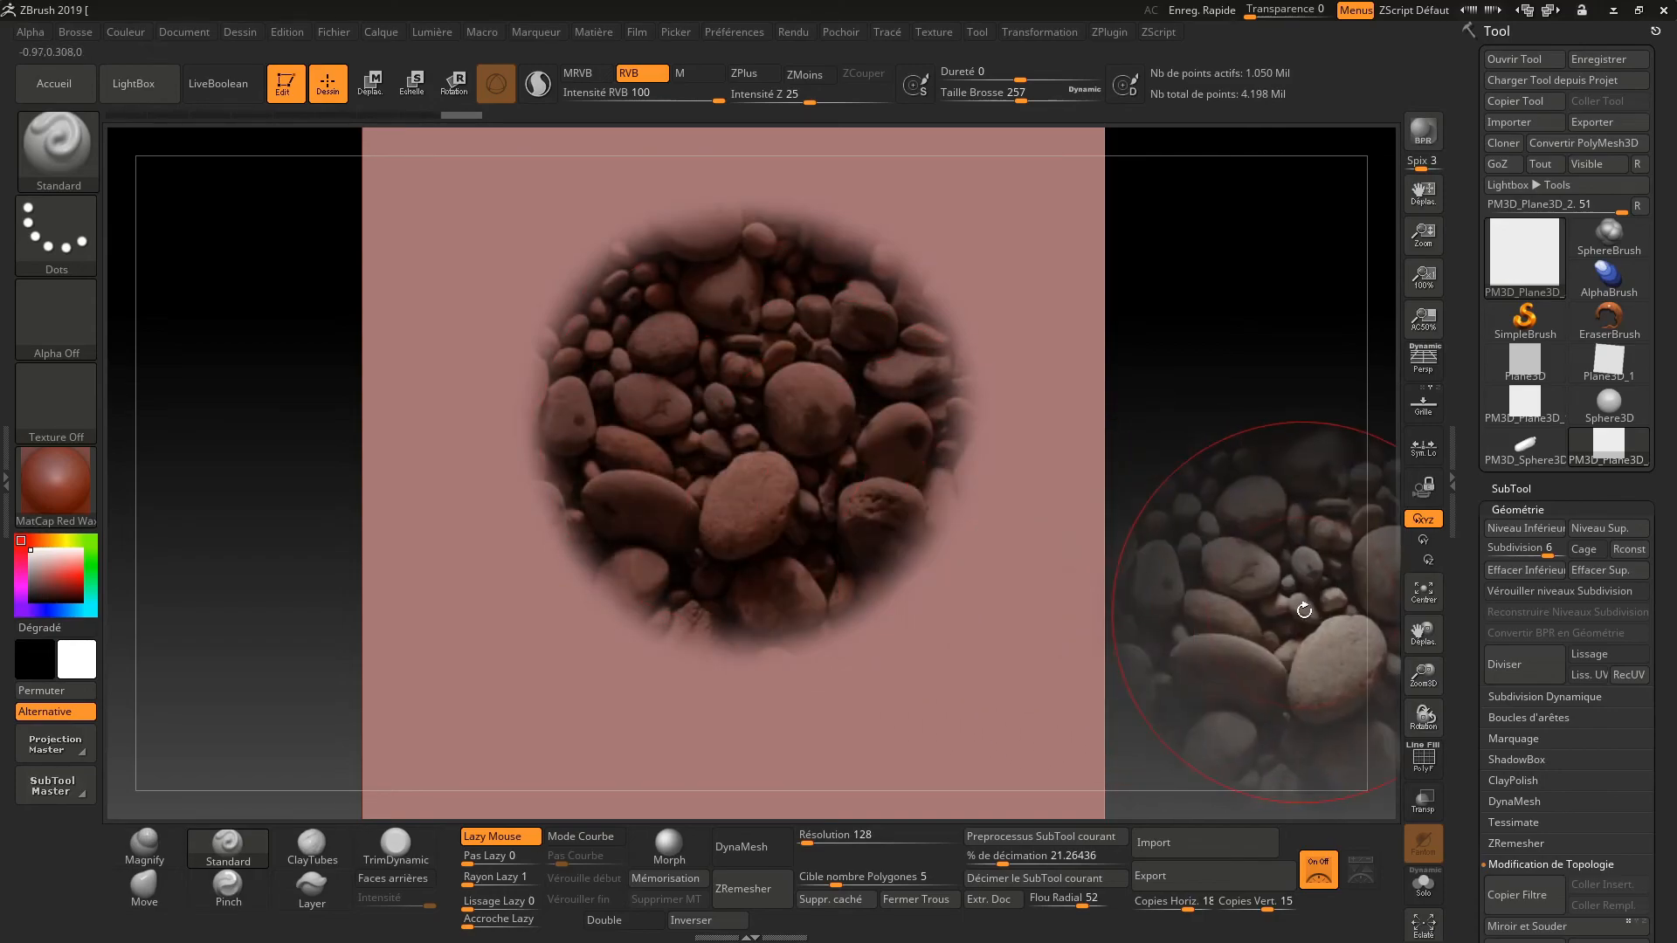
click(41, 494)
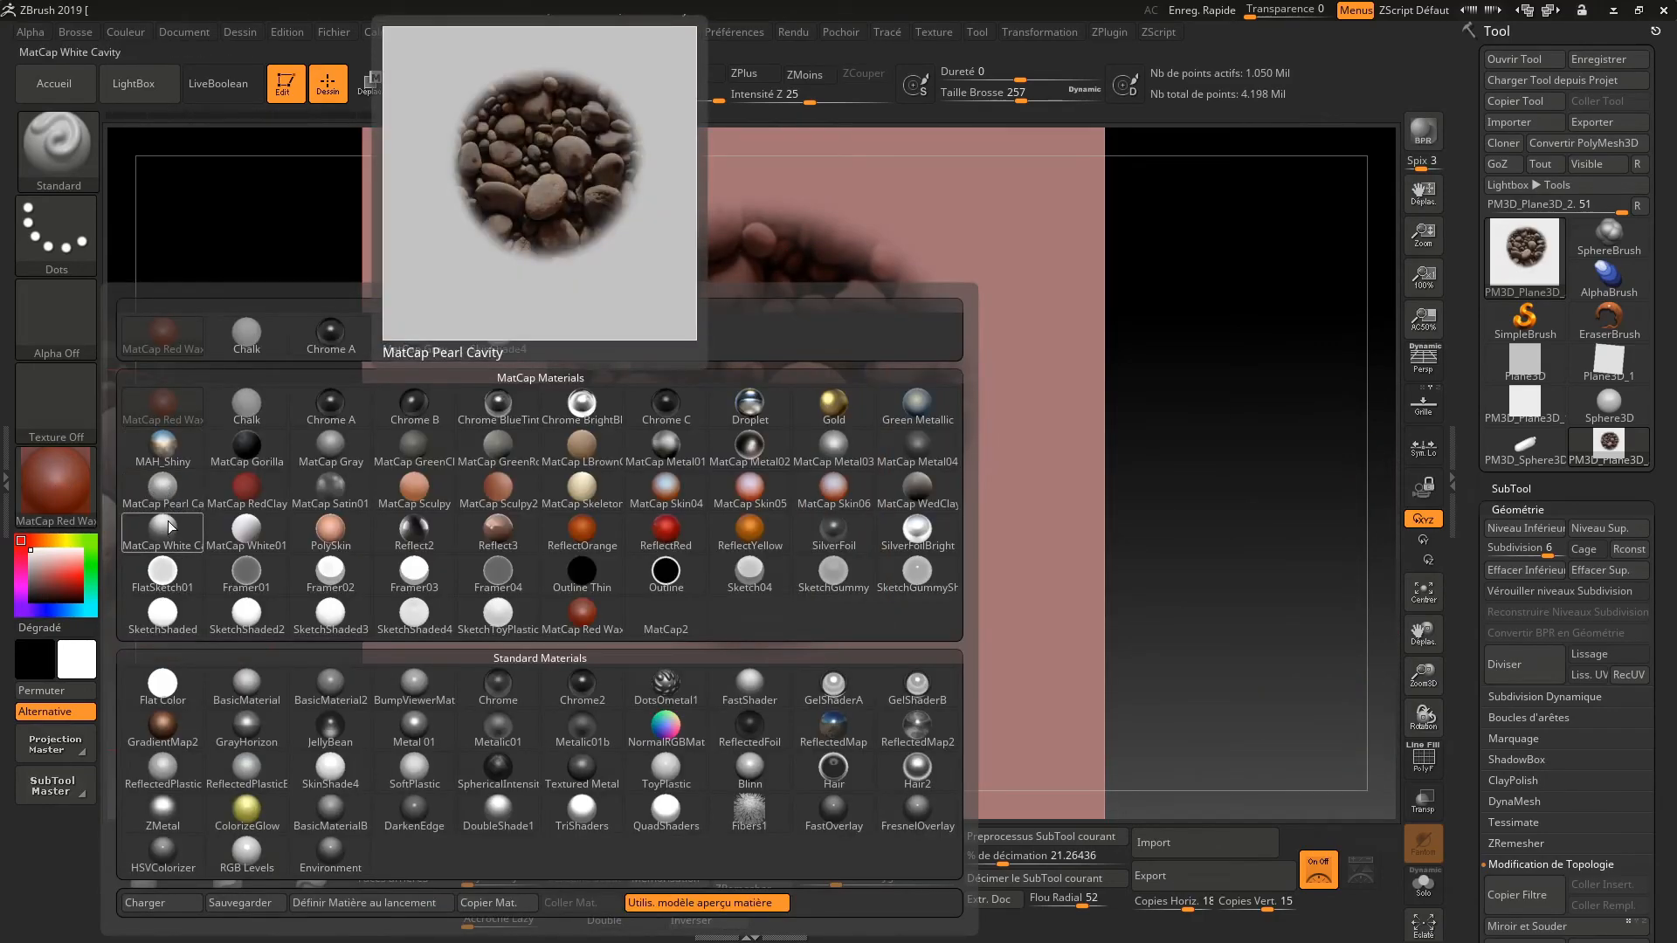
click(246, 531)
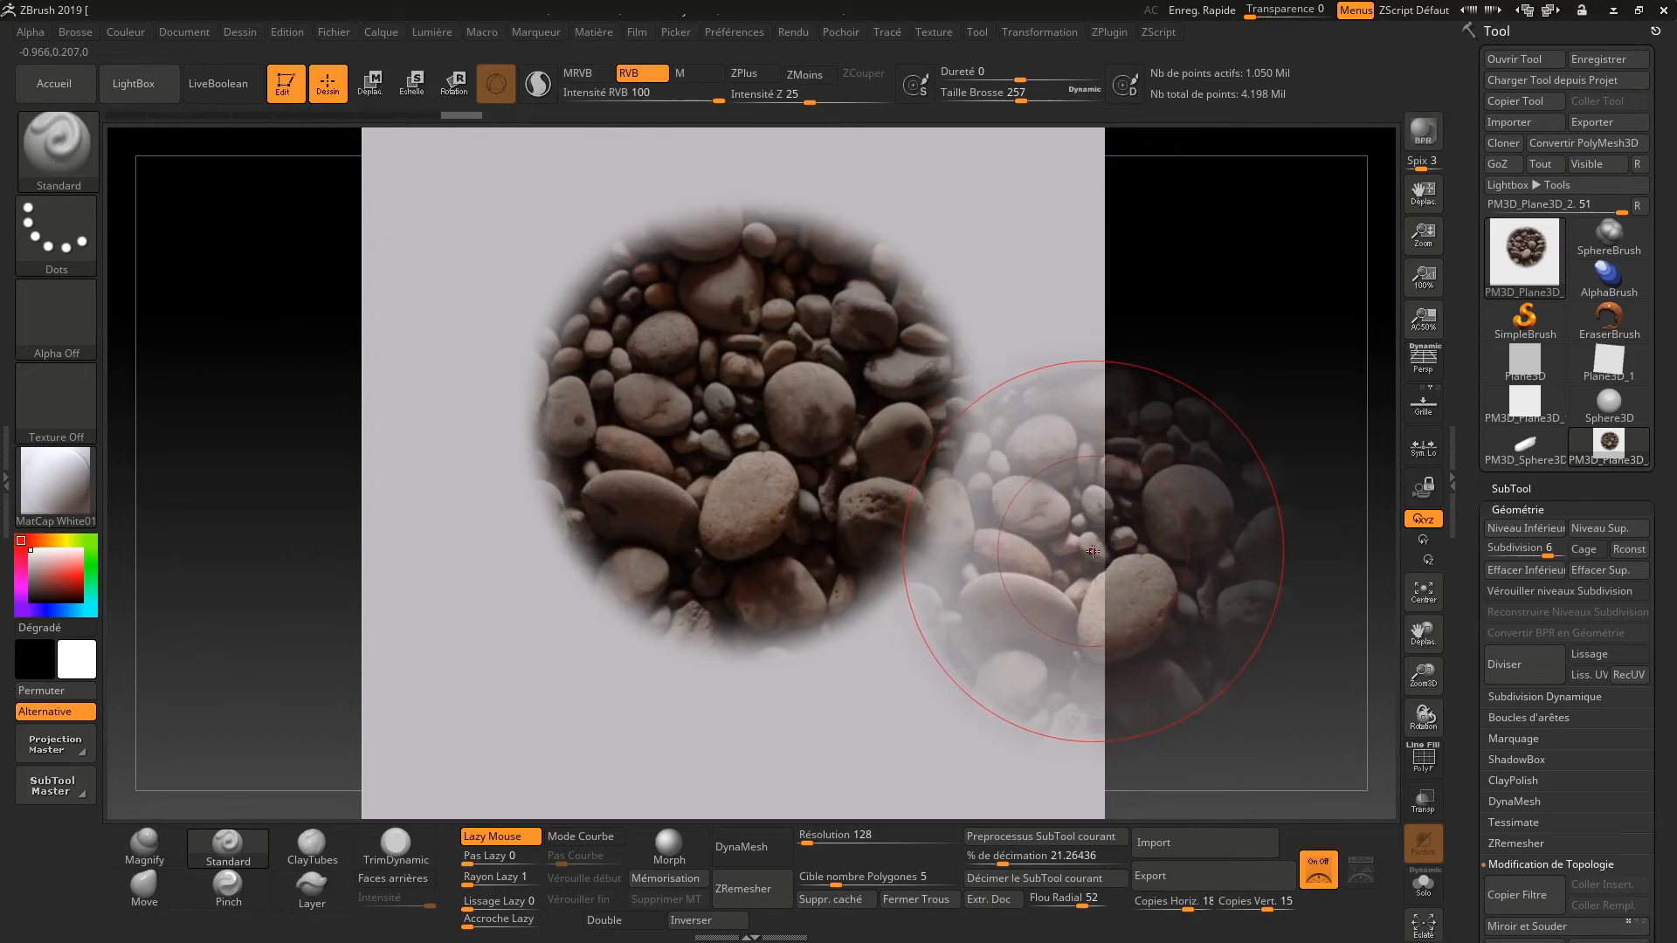
Undo the pebble painting and restore the MatCap Red Wax material
key(ctrl+z)
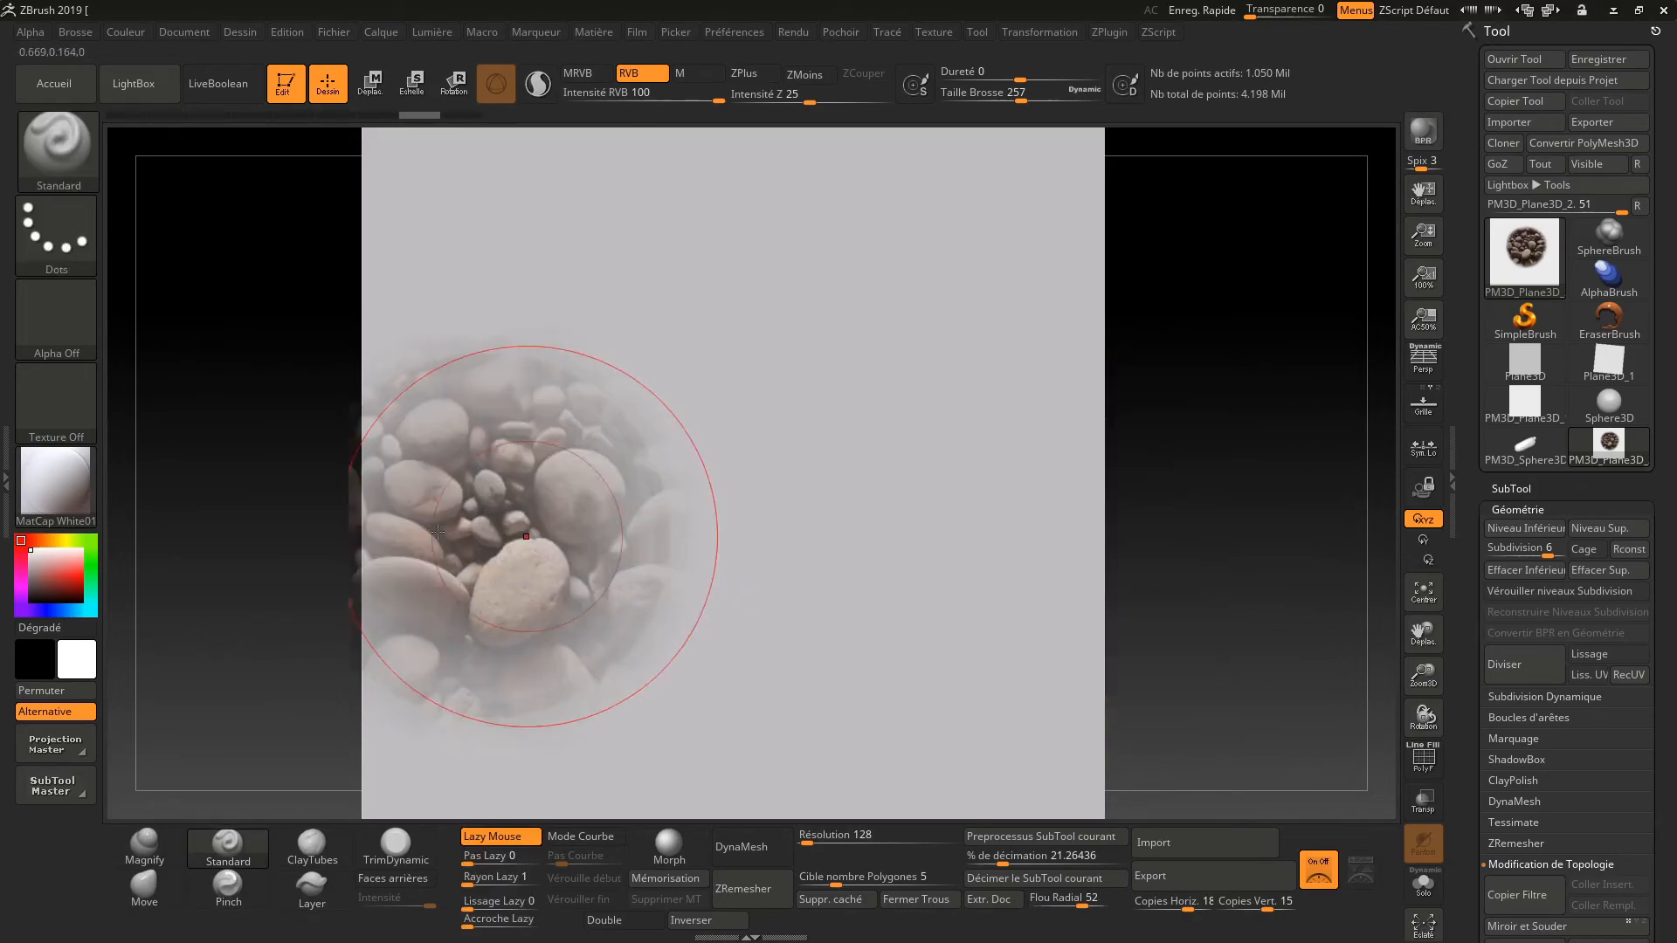
click(83, 479)
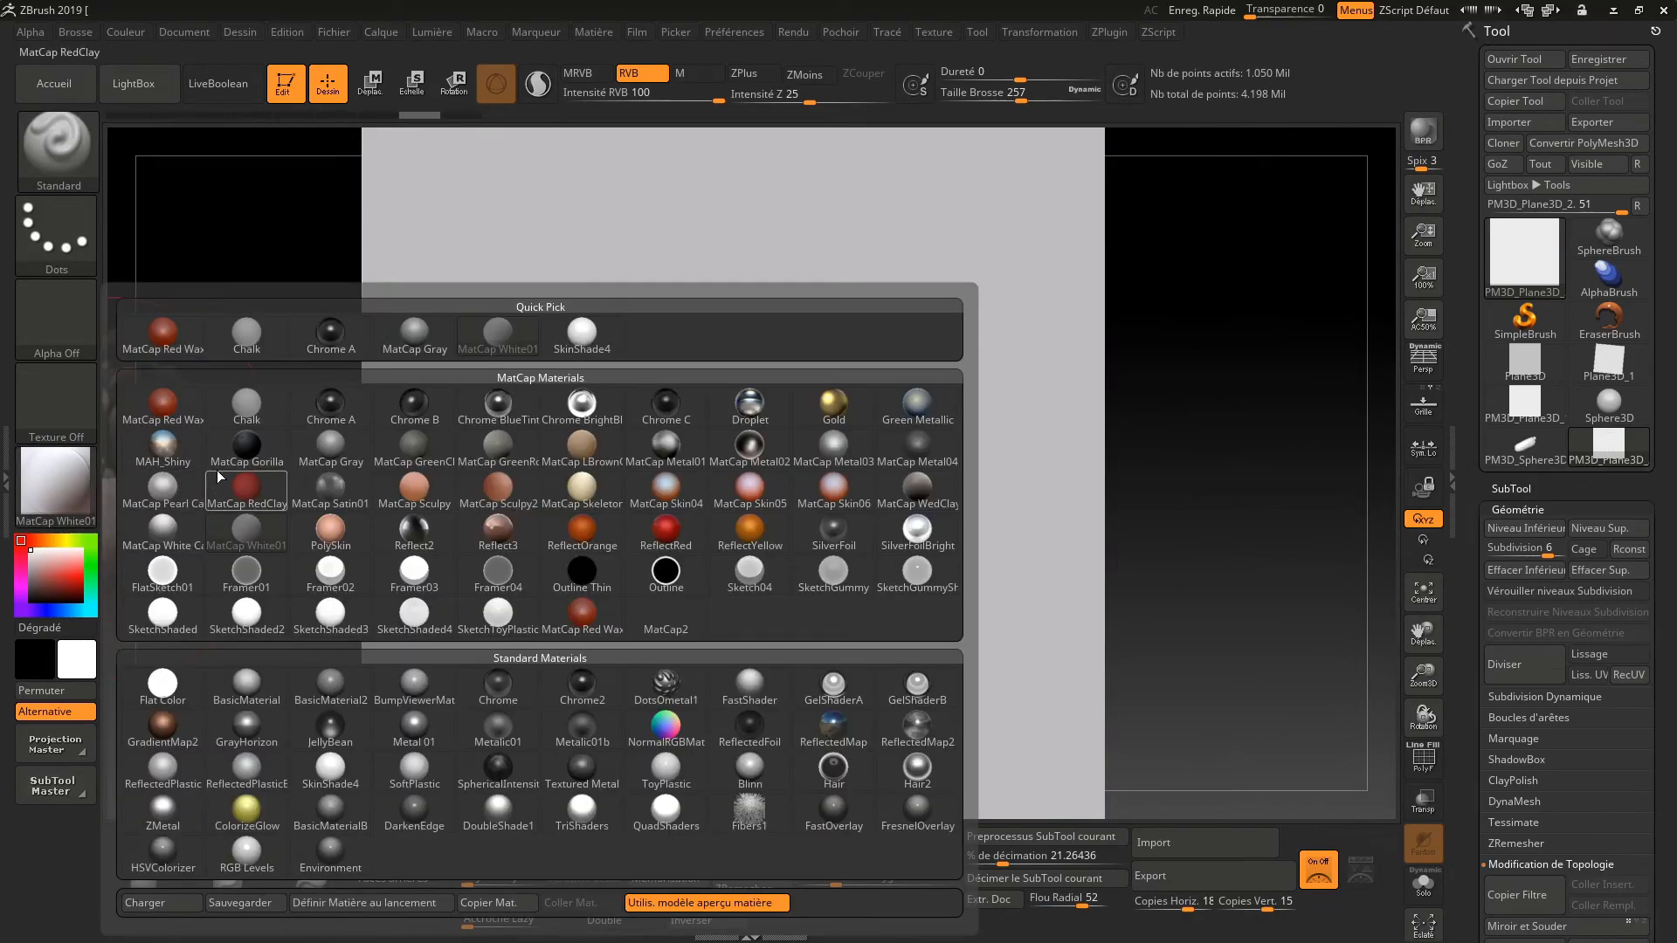
click(164, 406)
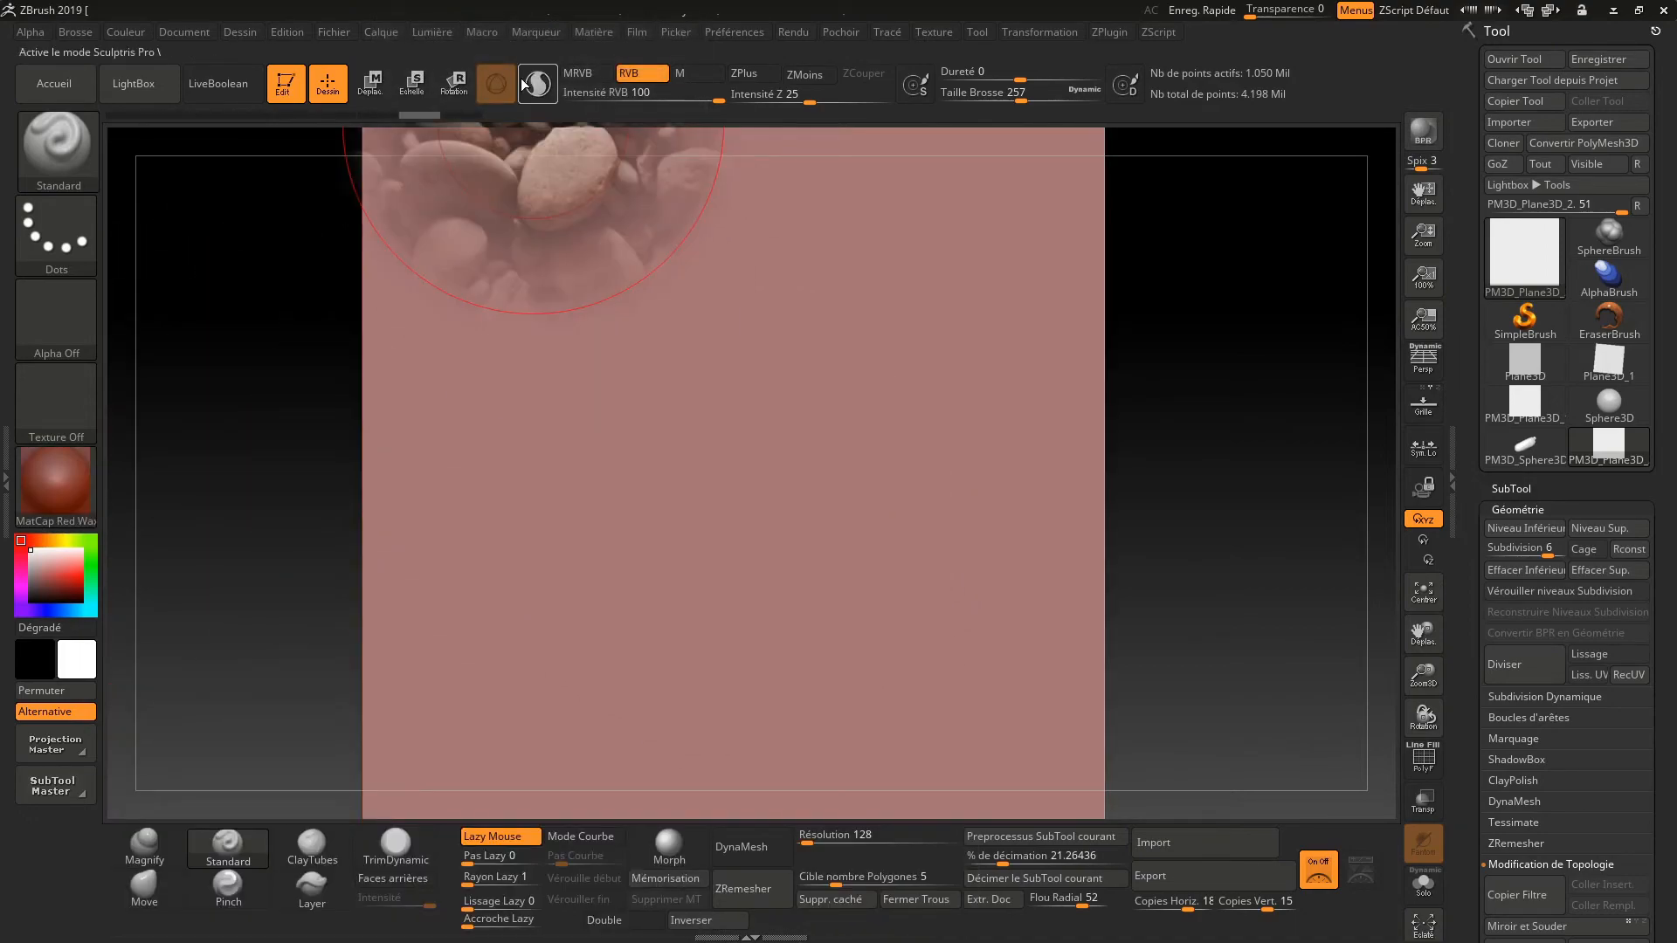
Turn on MRVB, preview MatCap White01 on the plane, and fill the plane with white and the MatCap Red Wax material
click(591, 77)
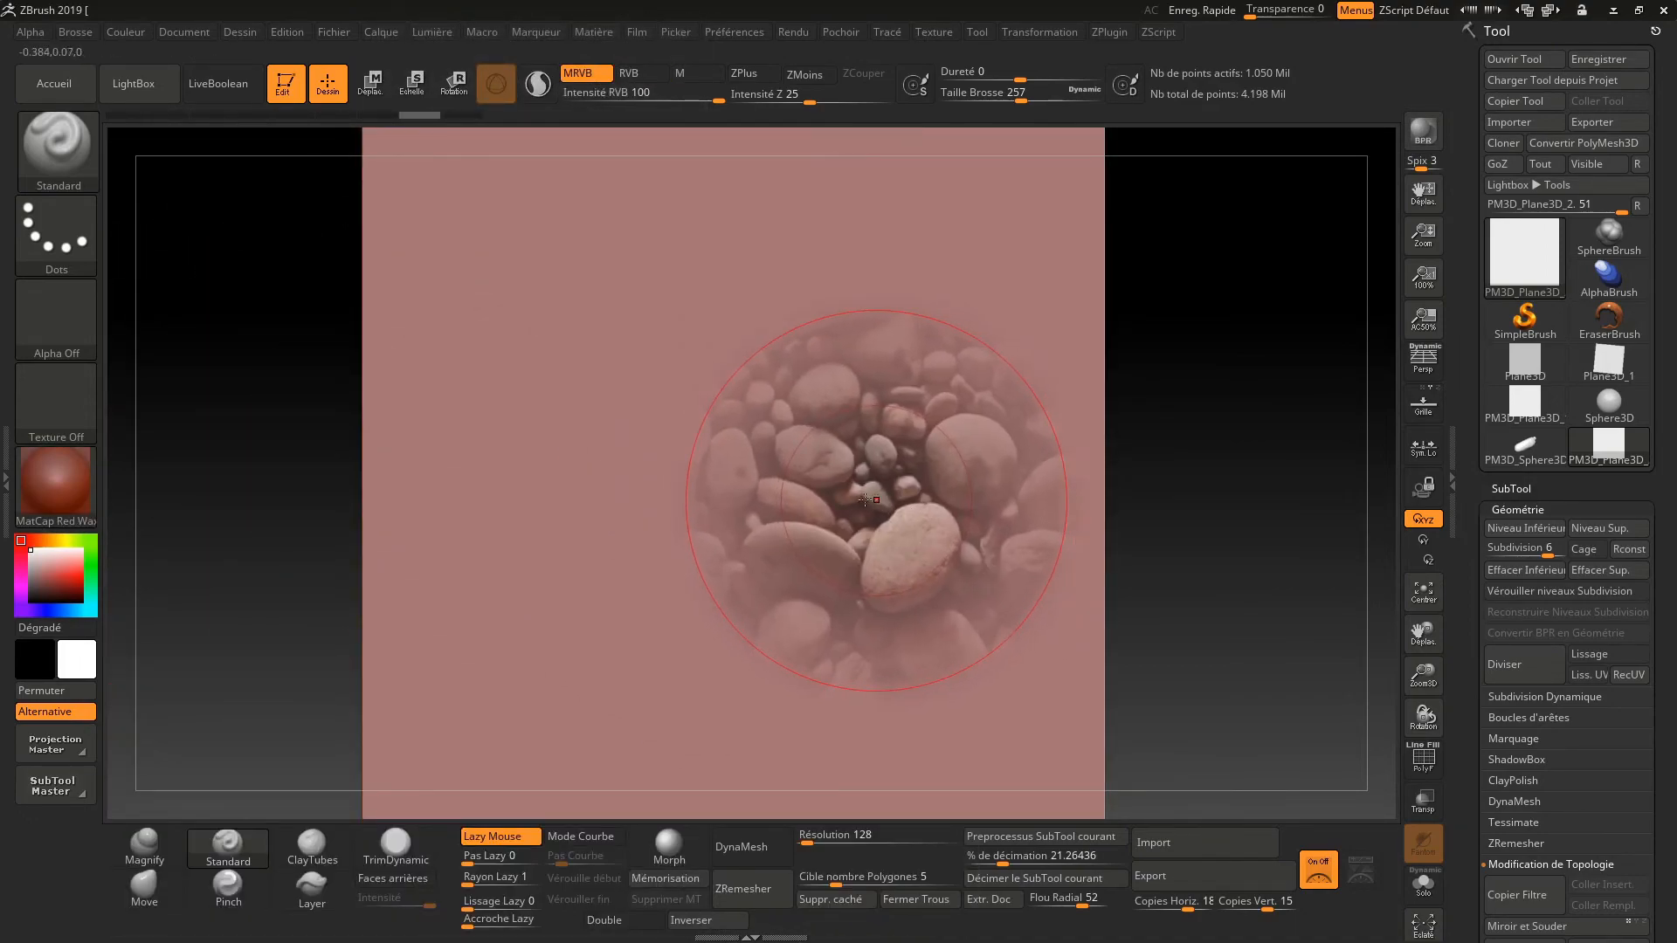
click(94, 476)
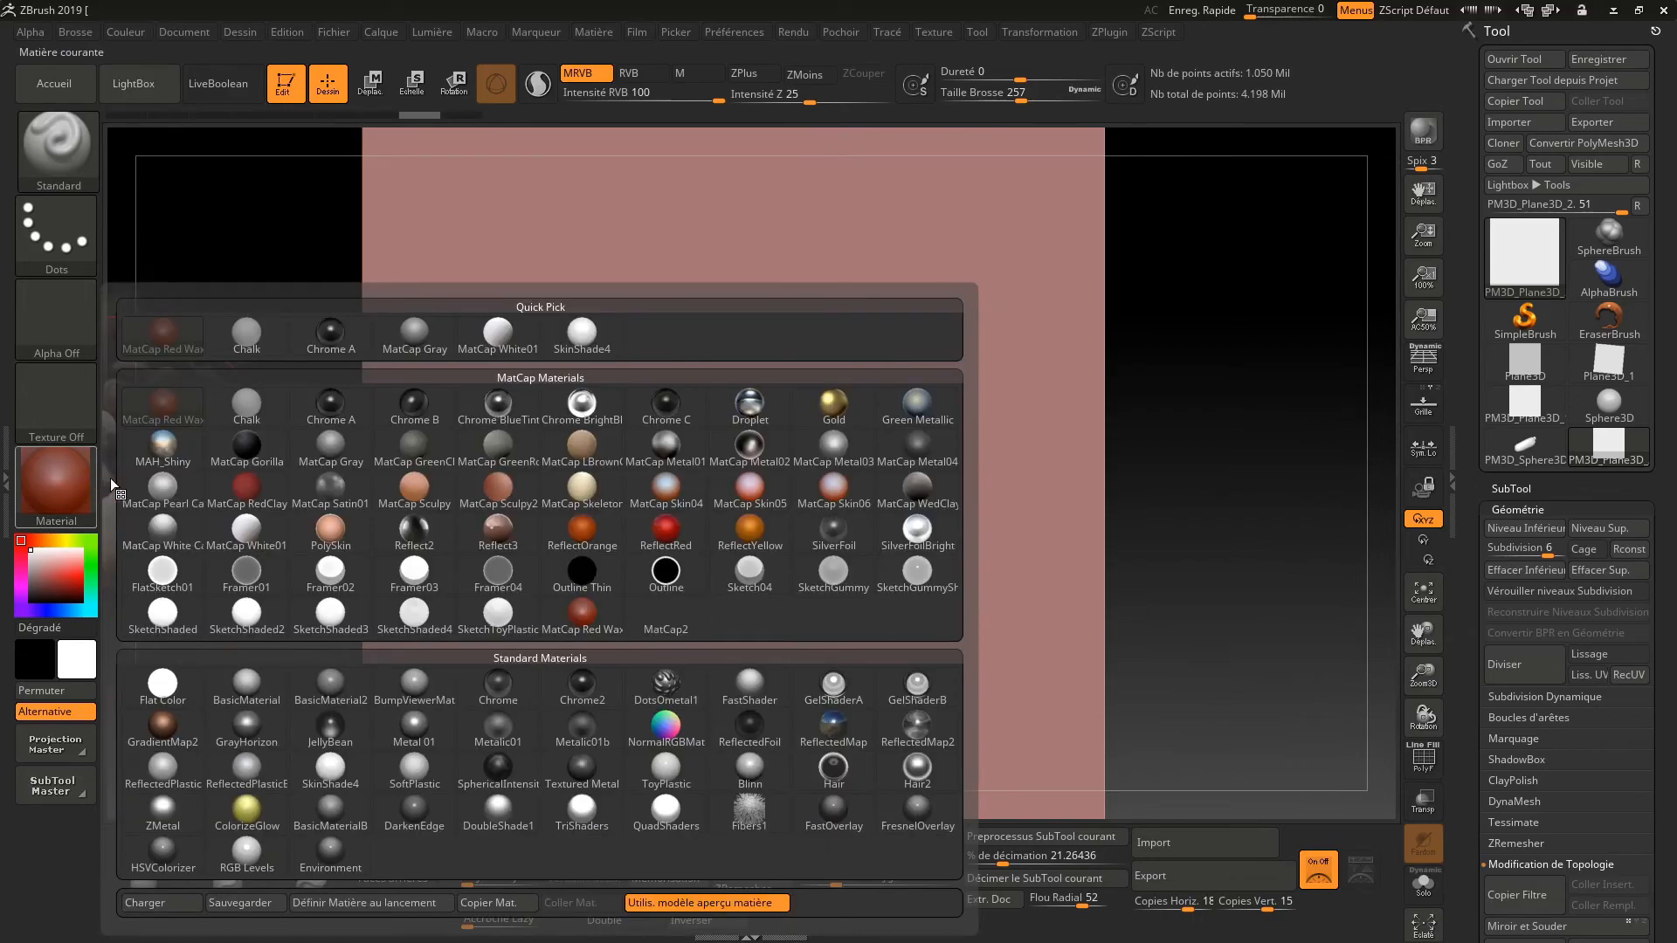
click(242, 526)
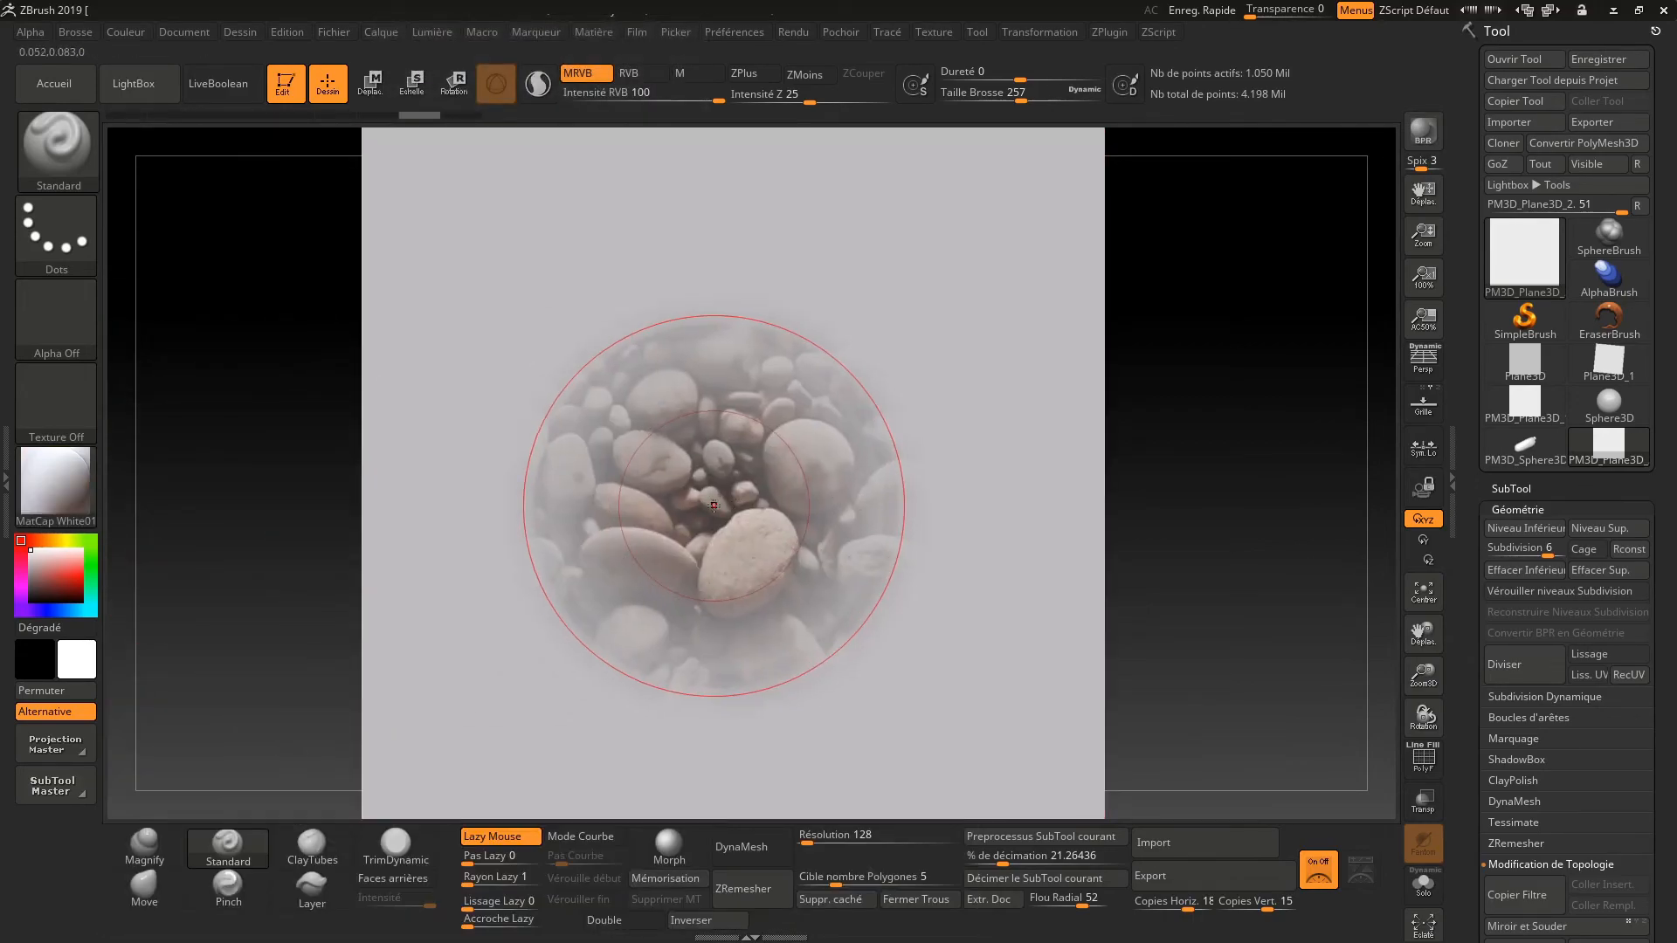
click(85, 491)
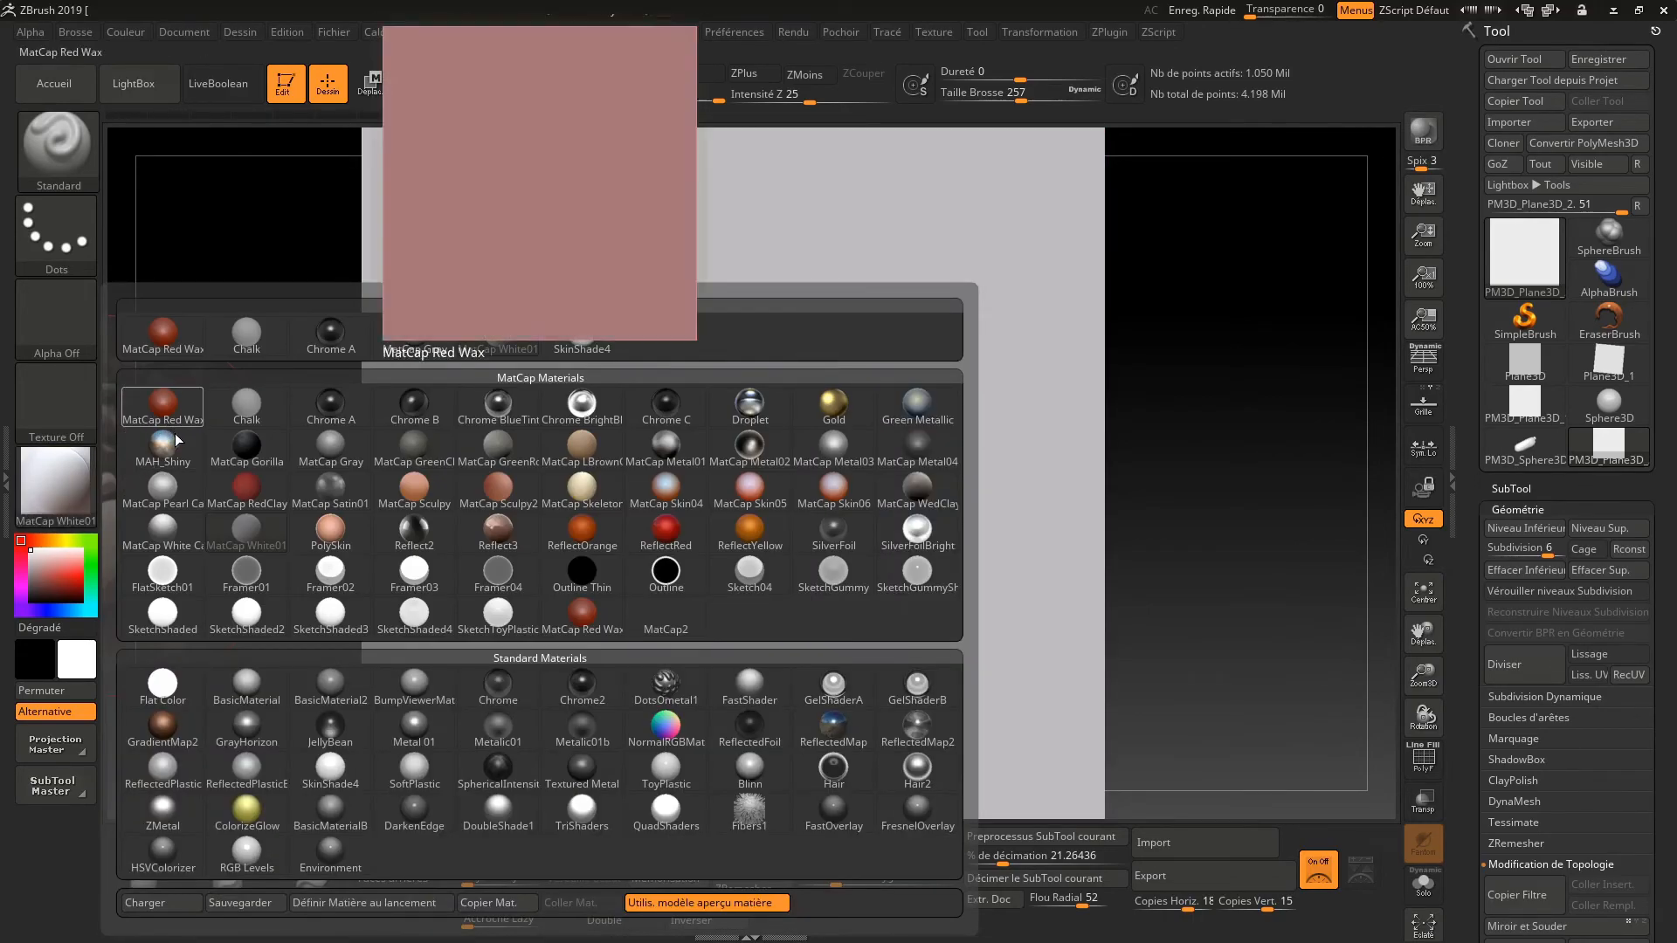
click(162, 404)
click(139, 33)
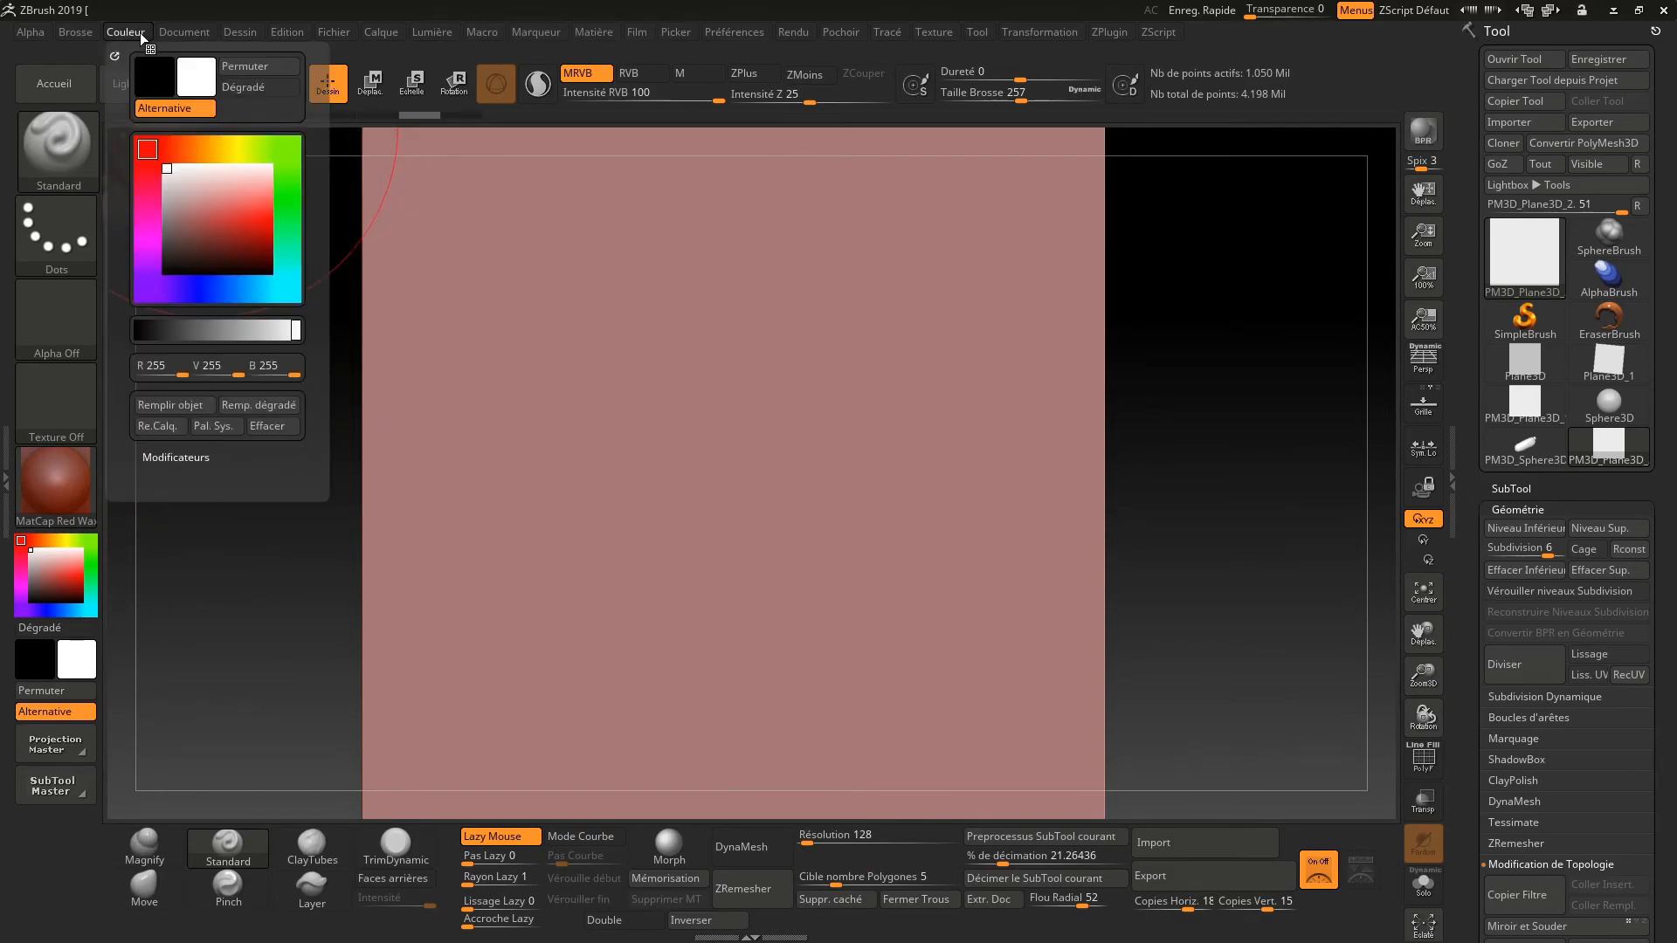
click(179, 407)
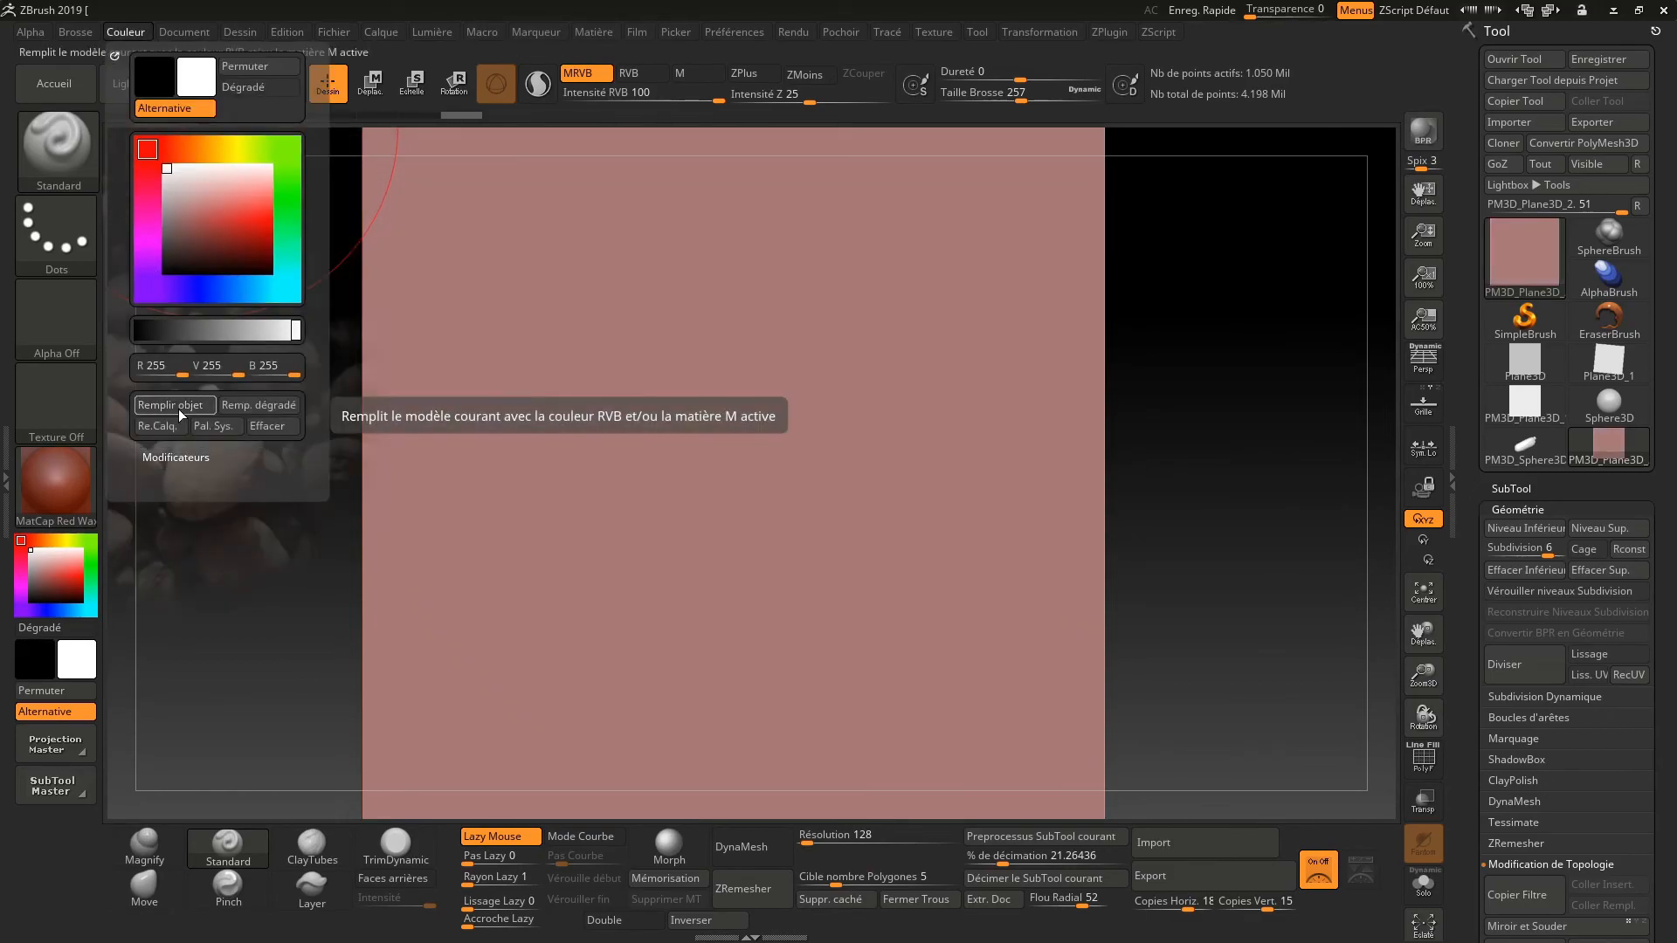
Try painting the pebble image onto the plane with MatCap White01 and MRVB at intensity 100, and undo the painting
click(44, 480)
click(262, 535)
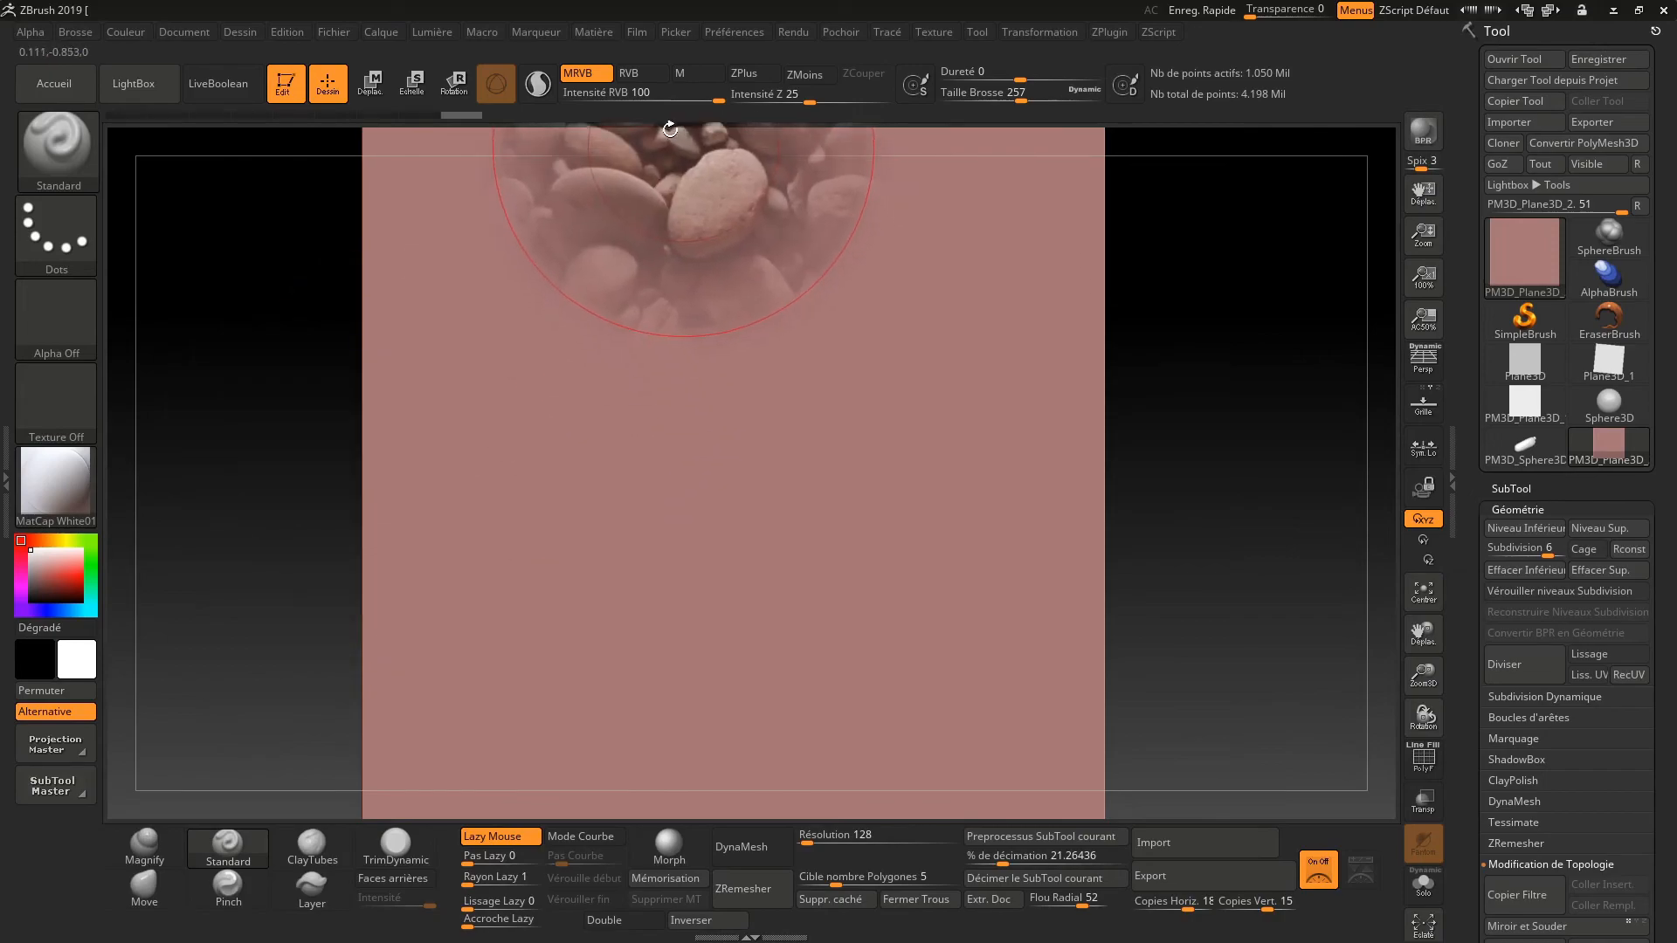
mouse_move(744, 468)
mouse_down()
mouse_move(739, 406)
mouse_move(705, 376)
mouse_move(808, 515)
mouse_up()
drag(1258, 491, 1223, 450)
key(ctrl+z)
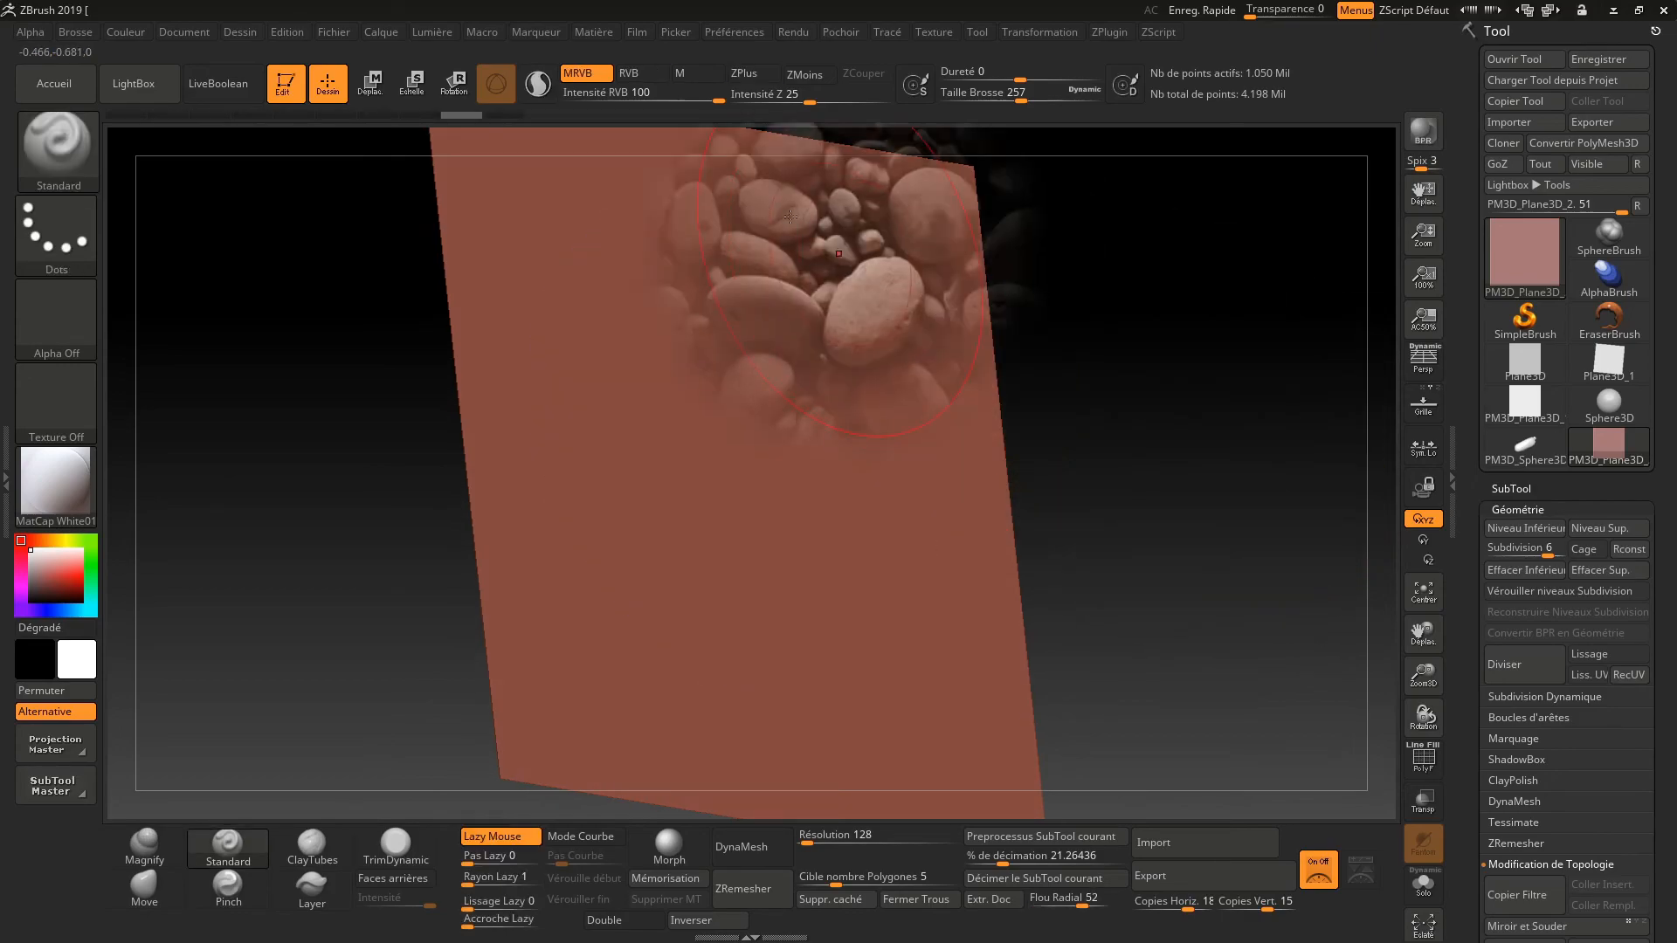
Try painting the pebbles with both MRVB and ZPlus on to add relief, view the plane from the front, and undo the stroke
drag(754, 446, 788, 480)
shift+drag(1195, 556, 1213, 498)
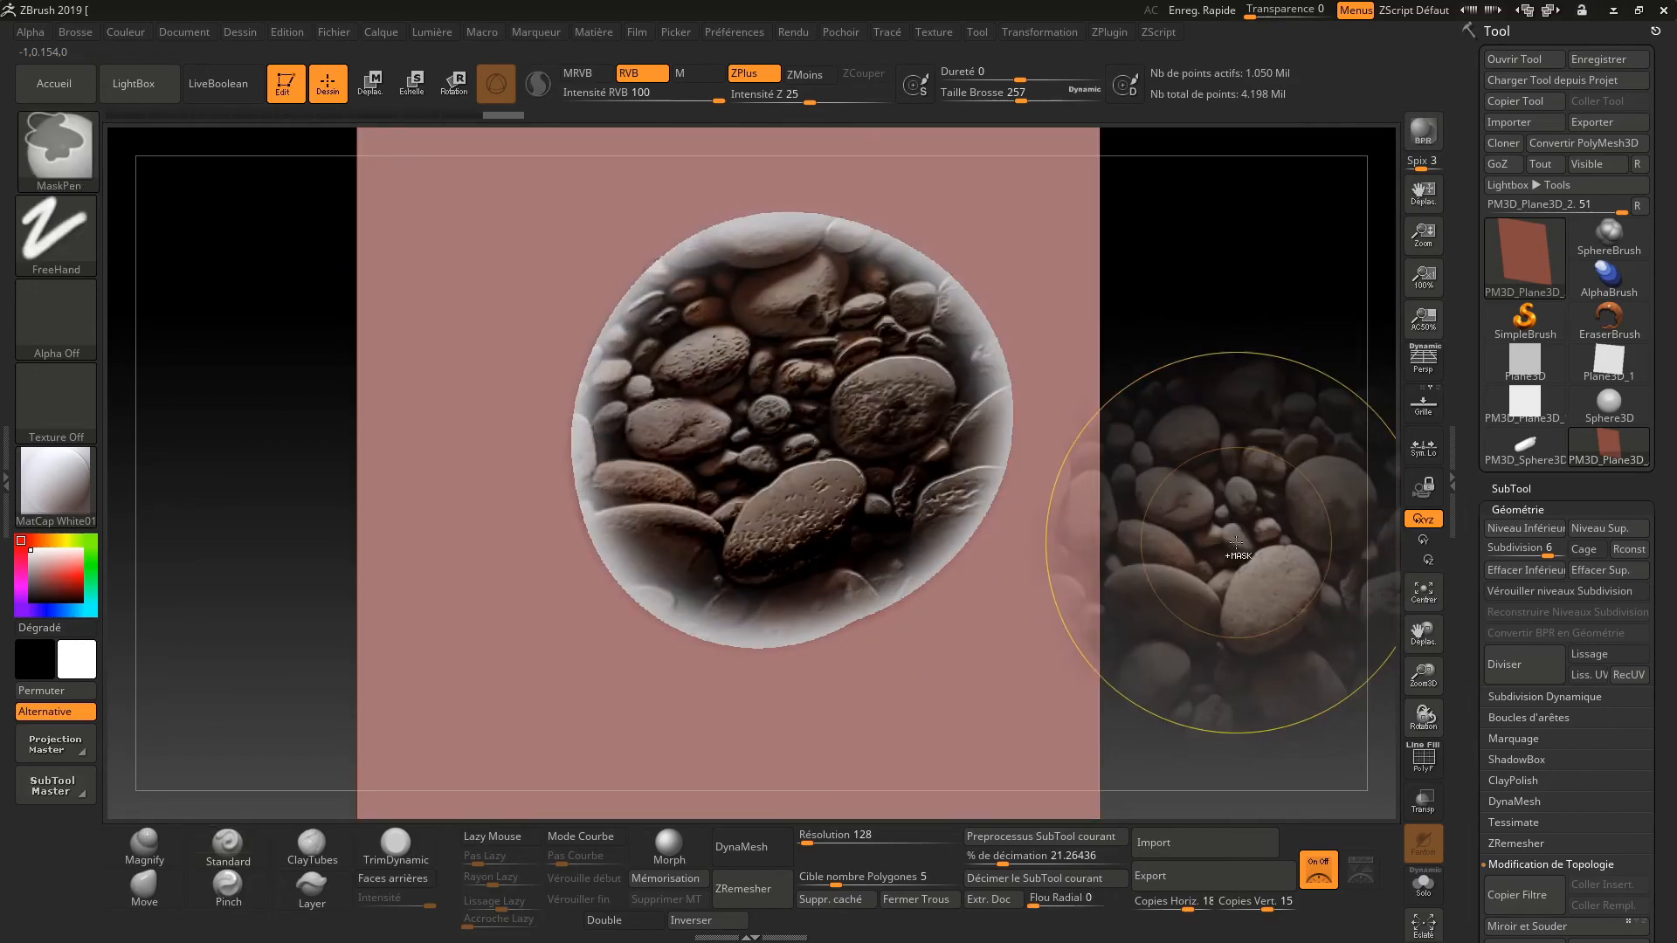
key(ctrl+z)
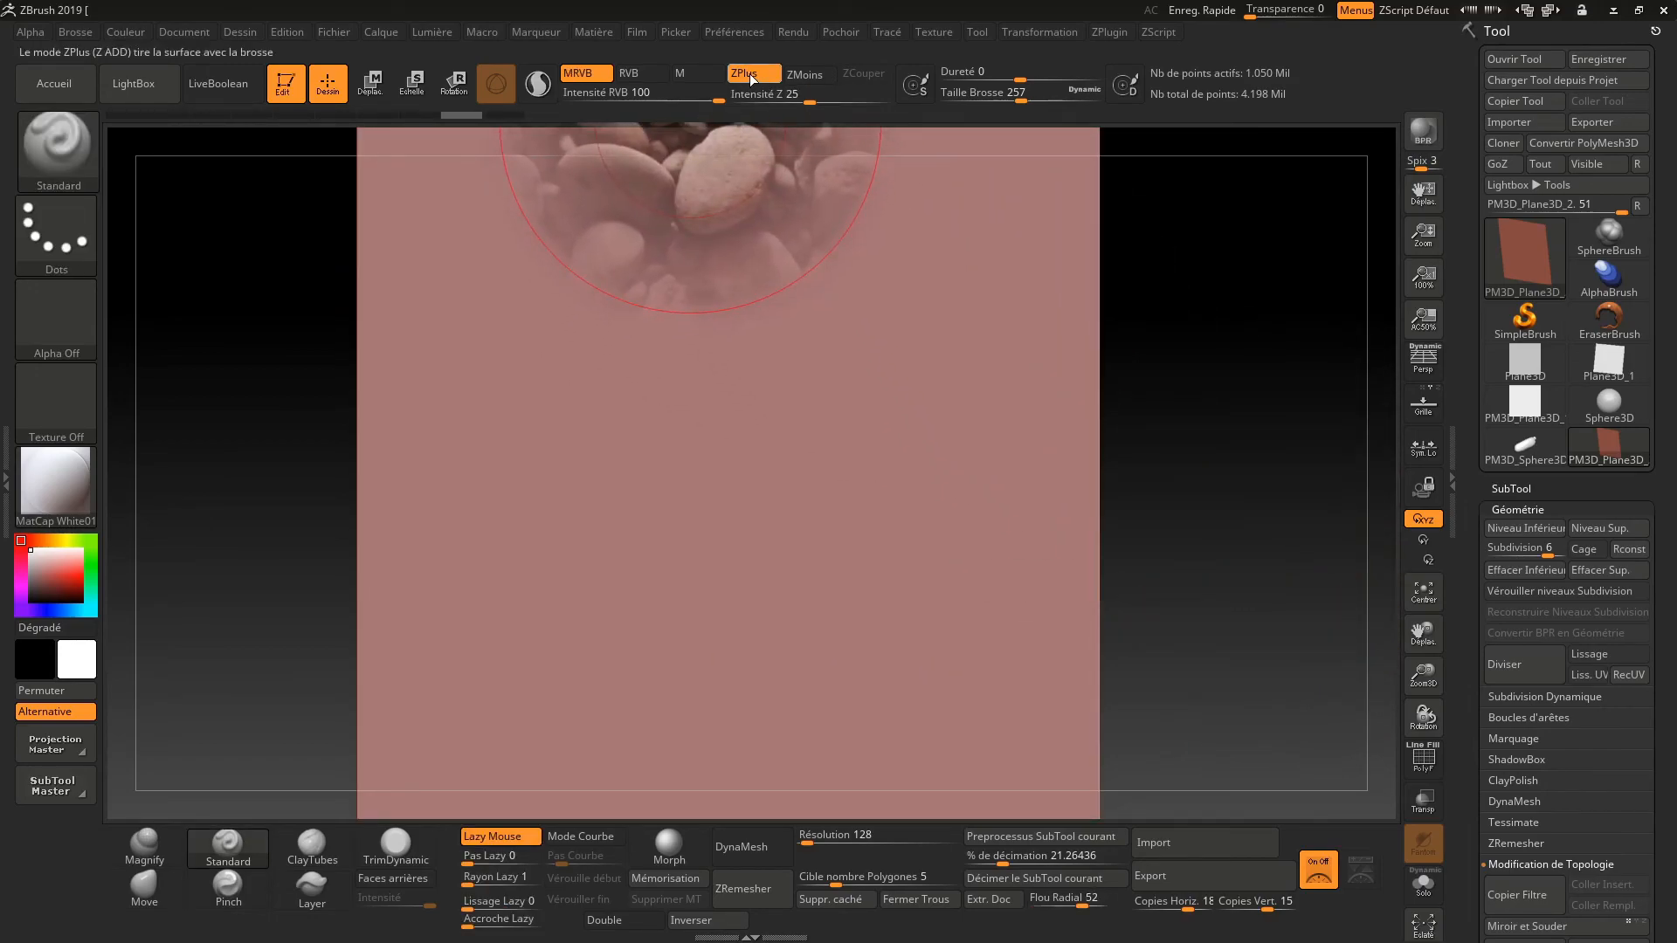
Try painting the pebbles with MatCap White01 at RVB intensity 19 and ZPlus off, undo it and restore MatCap Red Wax
drag(716, 92, 652, 90)
mouse_move(732, 438)
mouse_down()
mouse_move(709, 459)
mouse_move(732, 444)
mouse_up()
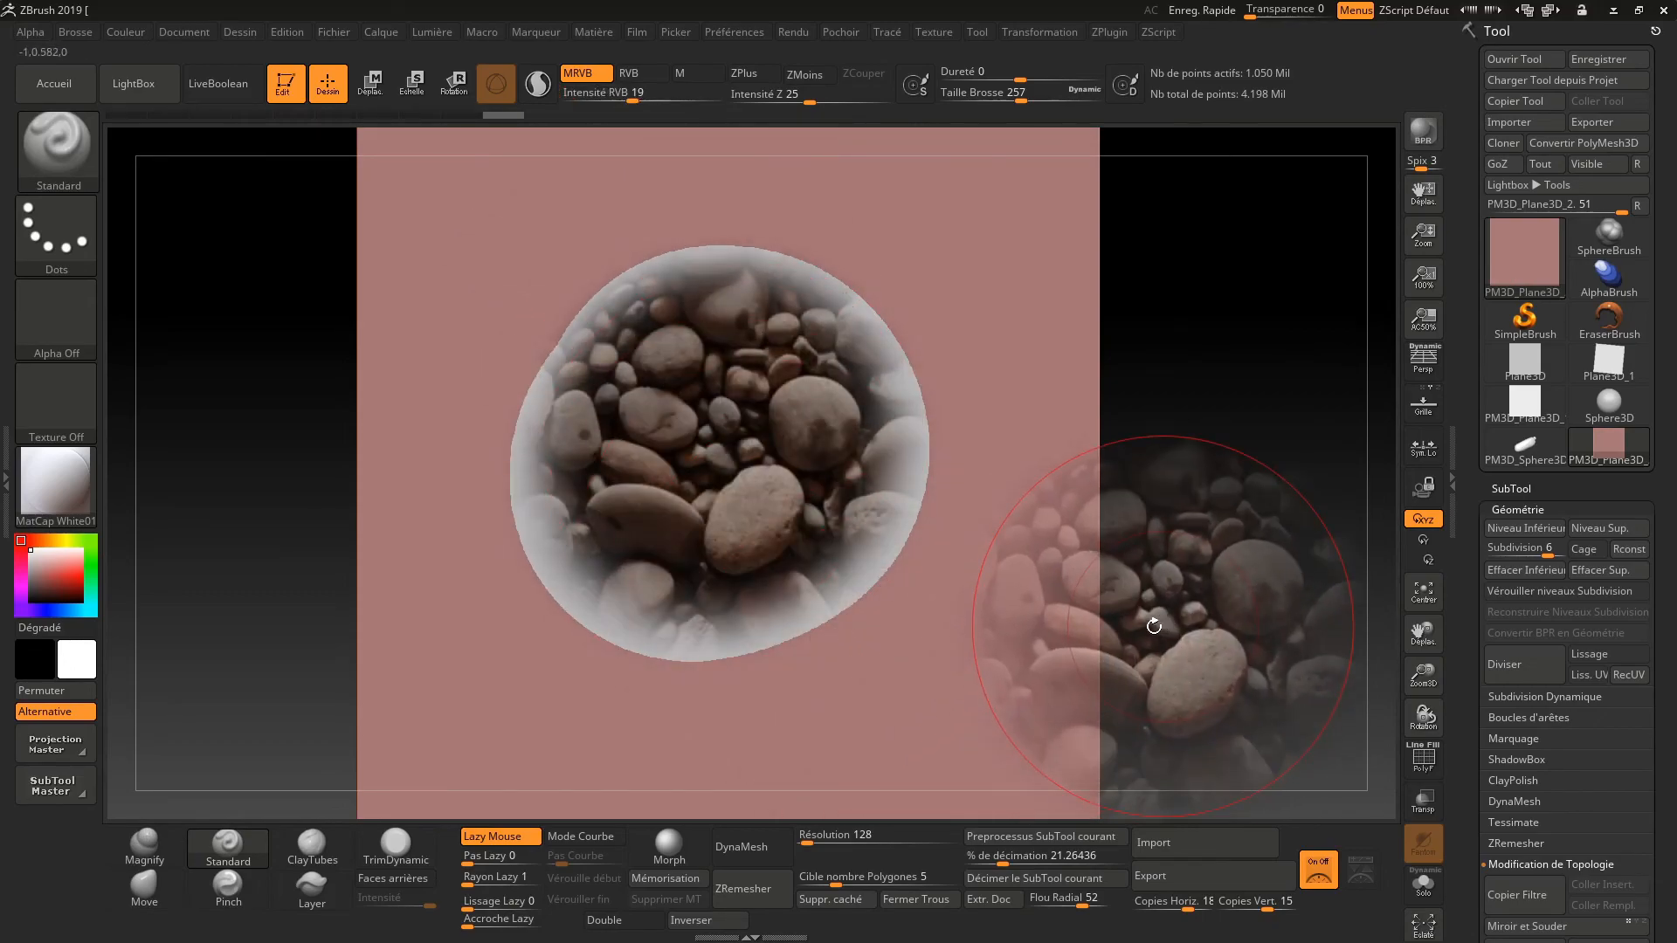
click(83, 486)
click(171, 398)
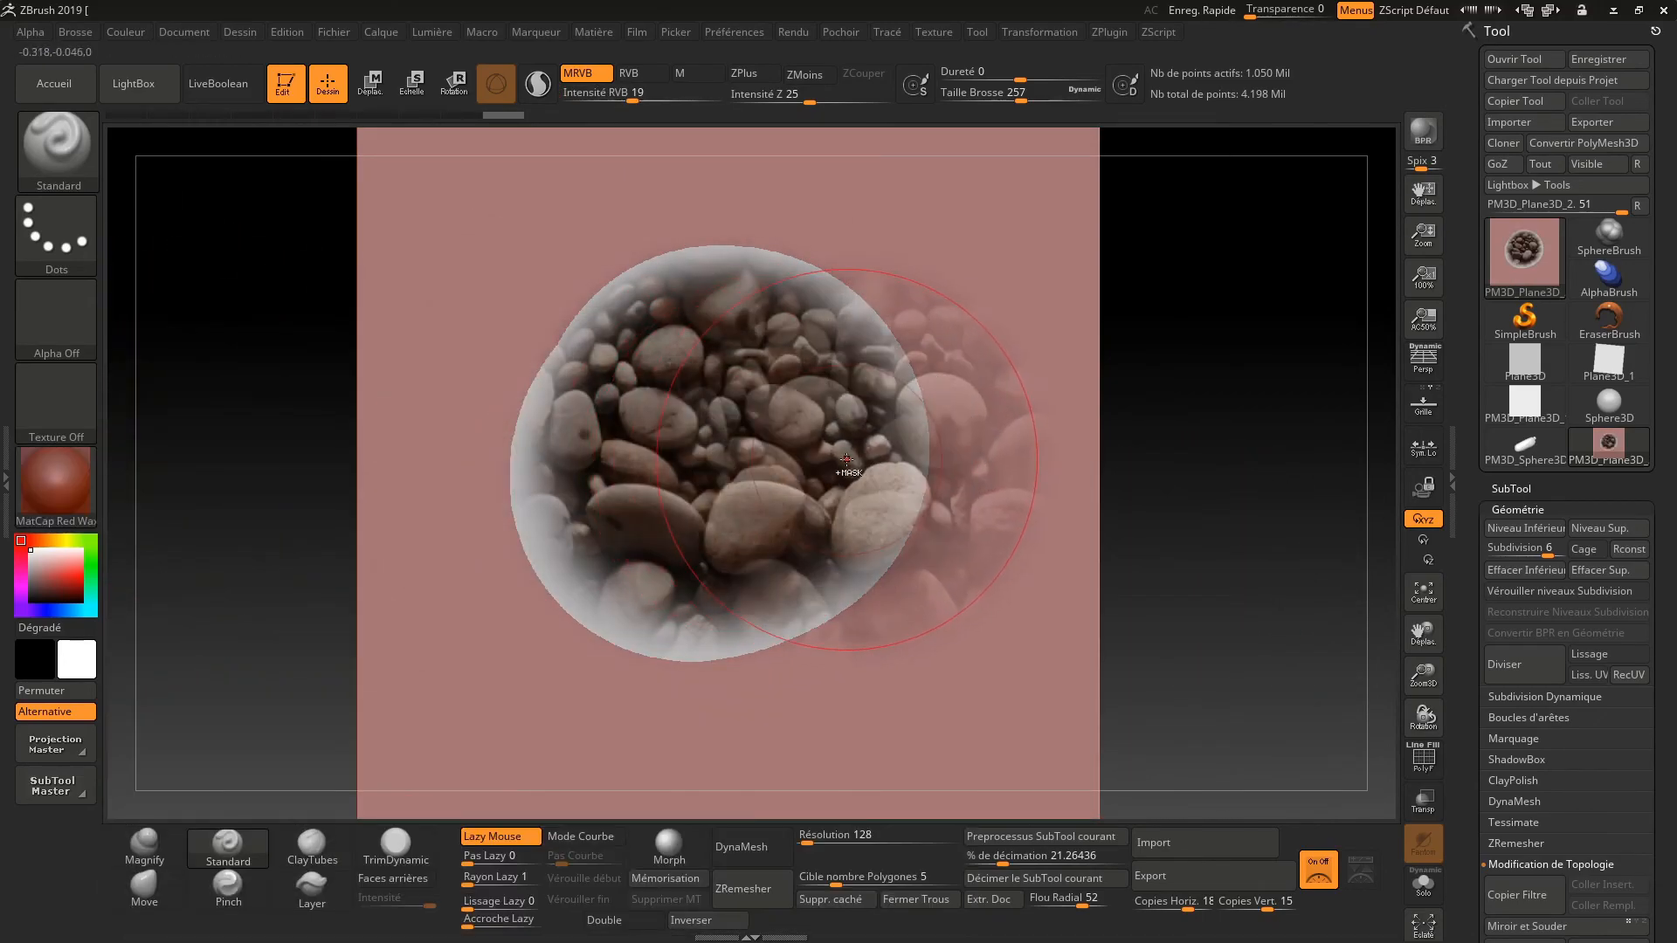
key(ctrl+z)
Test a MatCap Red Wax pebble stroke at intensity 19, undo it and repaint the pebbles at RVB intensity 2
drag(723, 460, 734, 449)
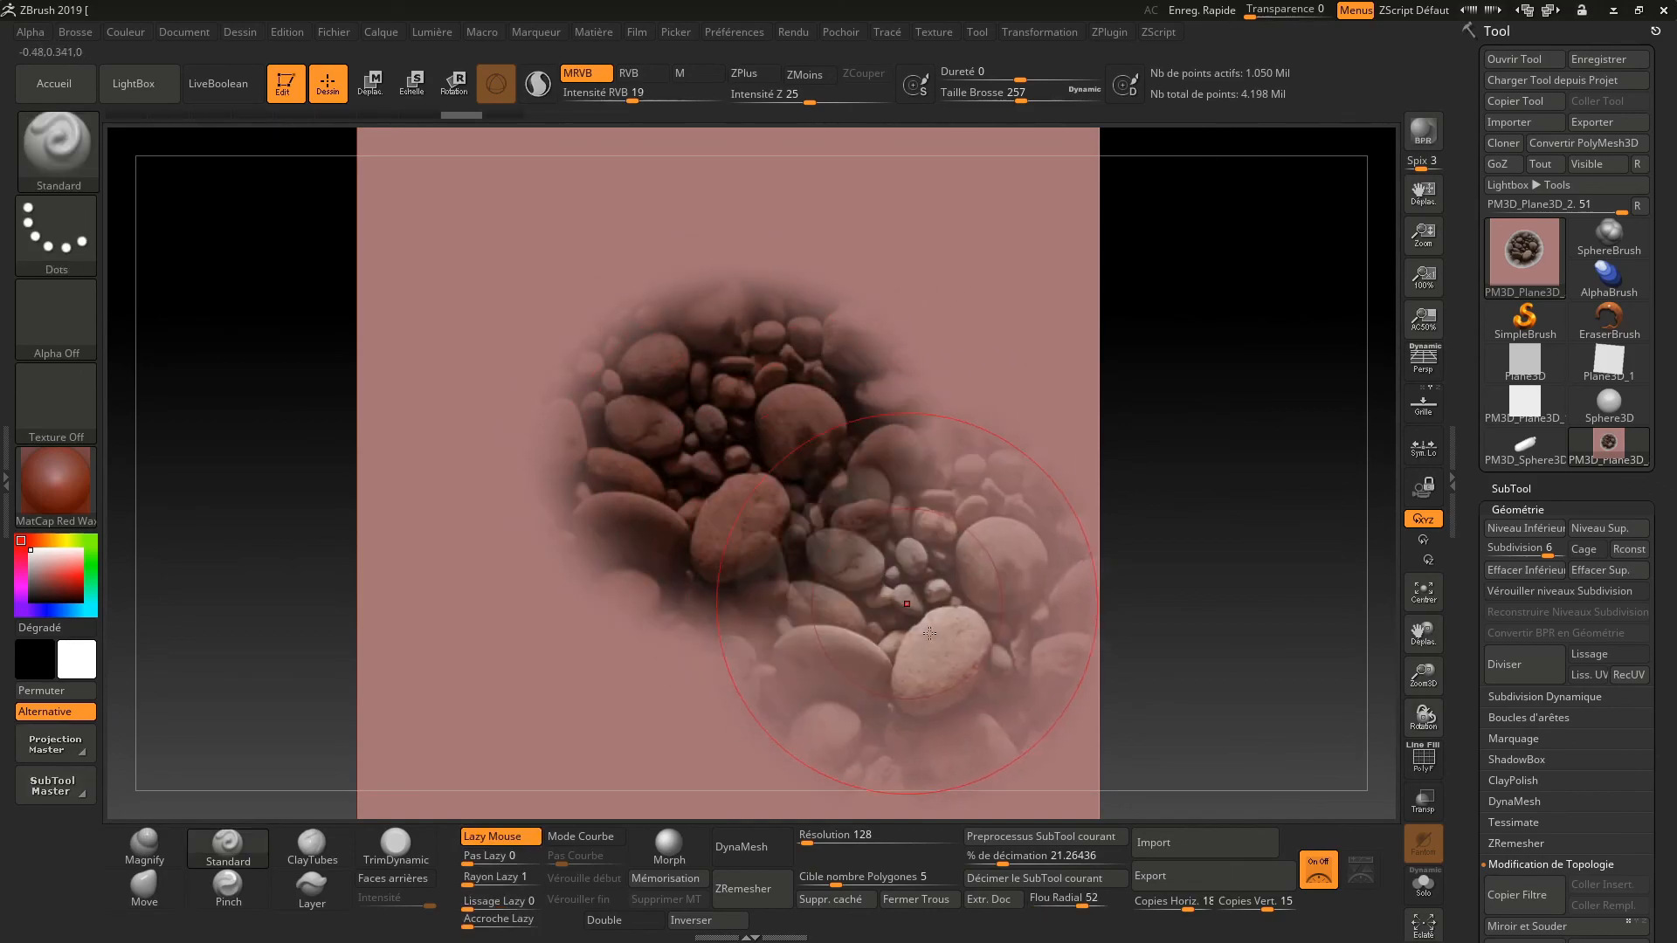
key(ctrl+z)
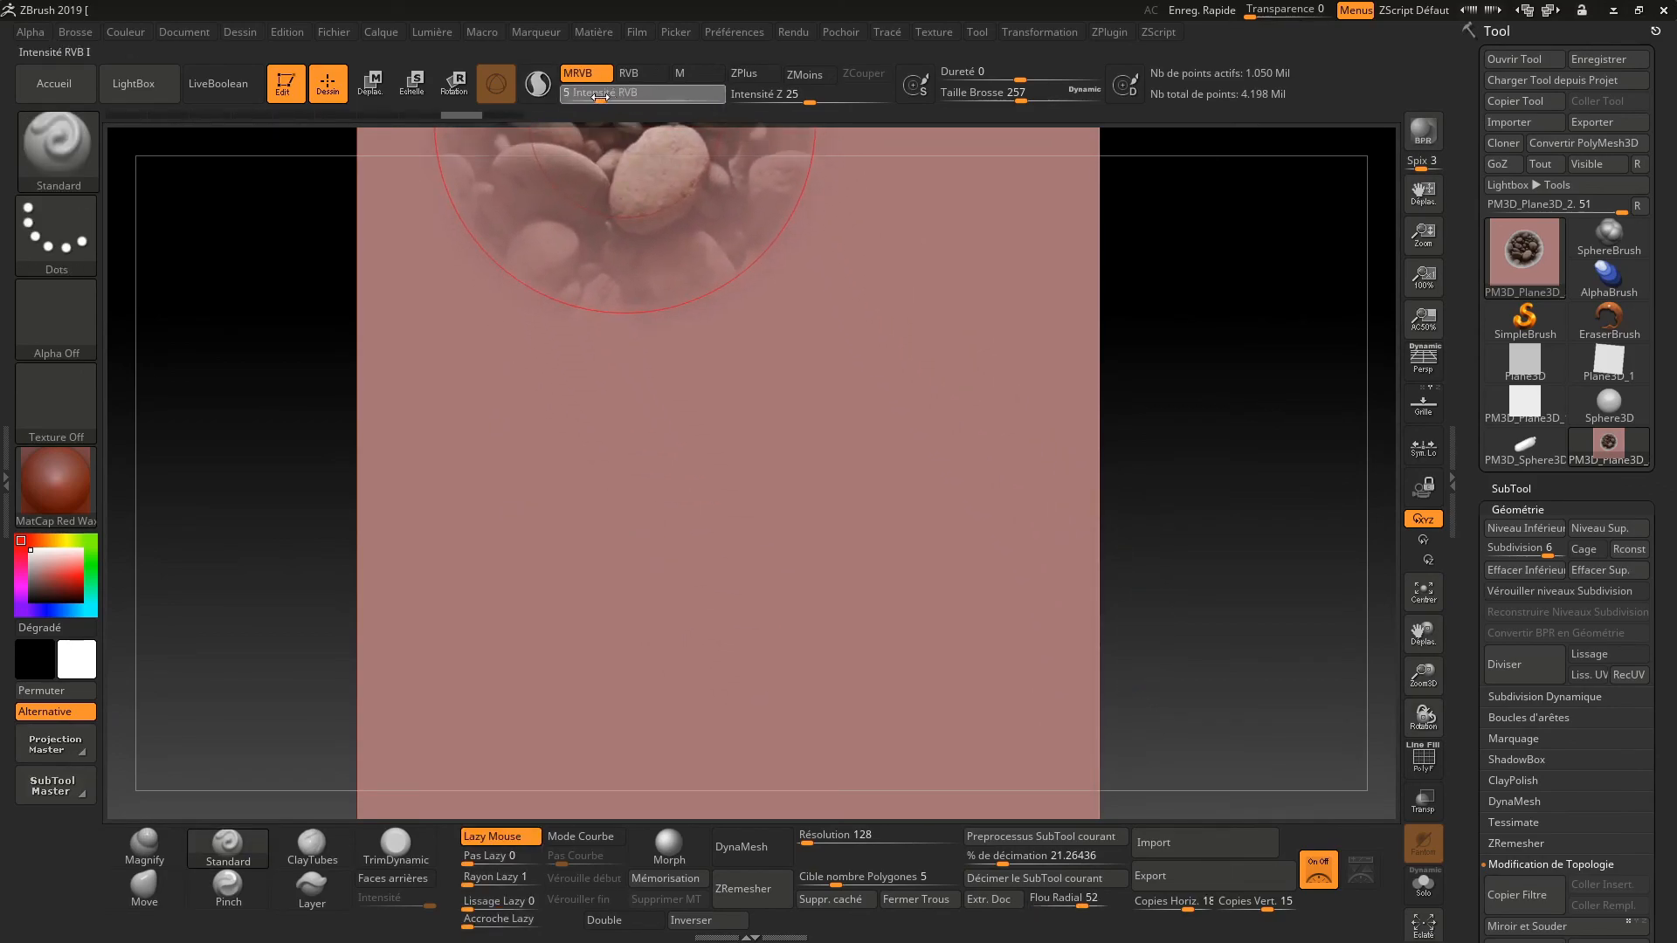
mouse_move(725, 427)
mouse_down()
mouse_move(761, 404)
mouse_move(752, 472)
mouse_move(866, 599)
mouse_up()
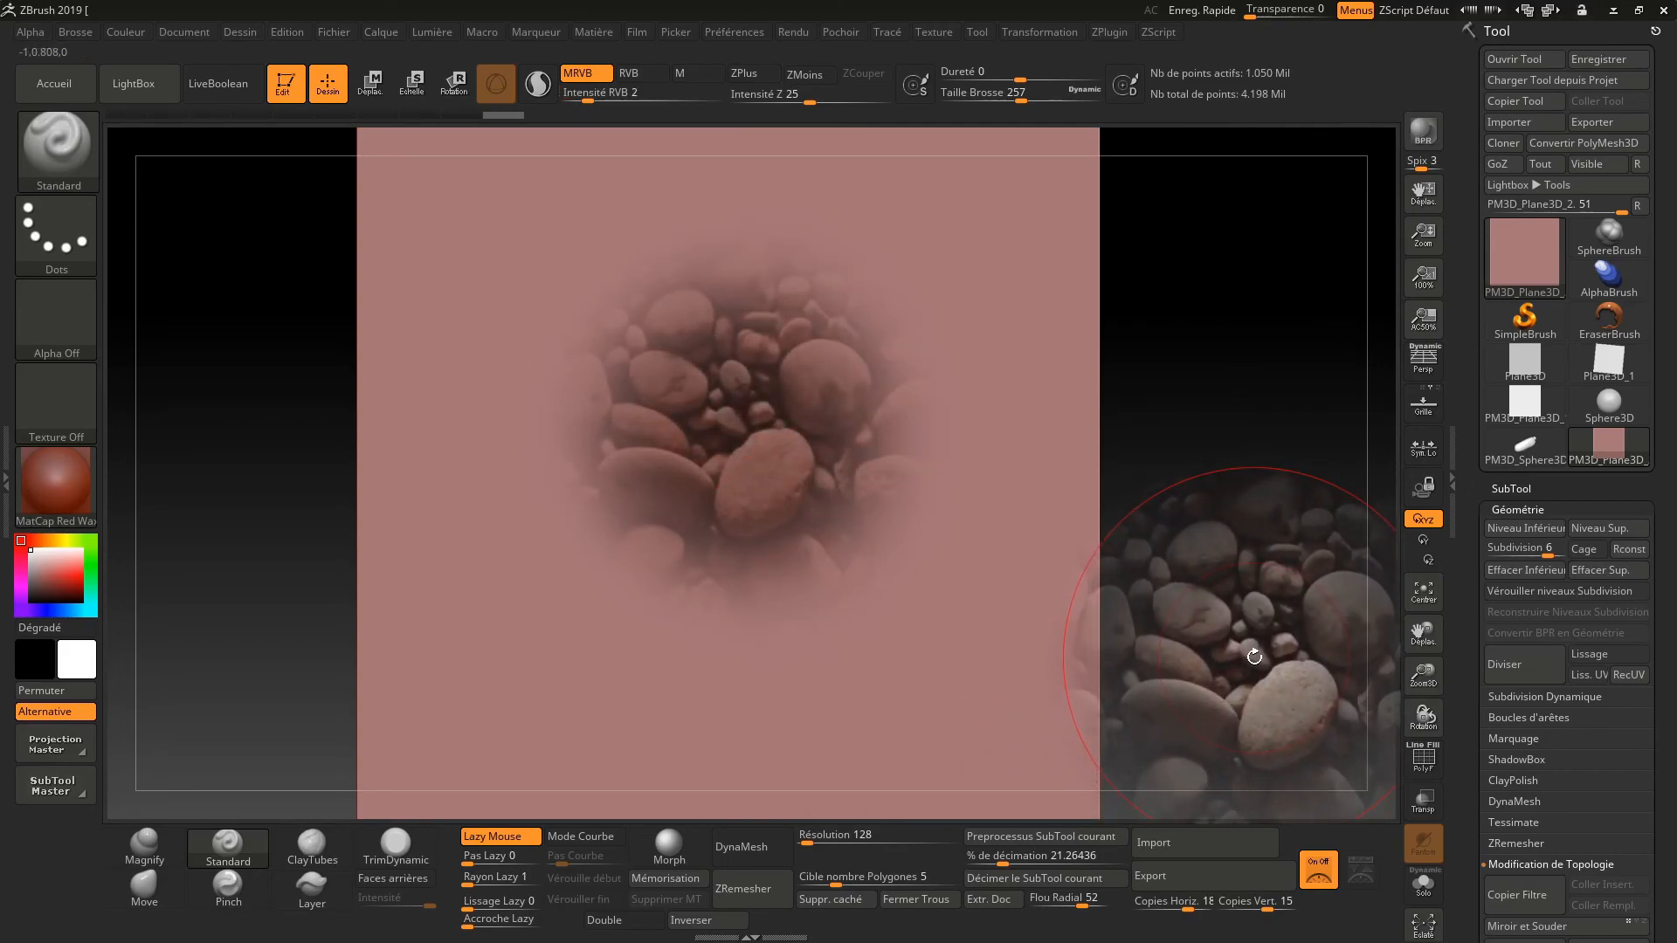
Switch Spotlight off and on again to compare the painting, and delete the pebble image from Spotlight
click(1319, 862)
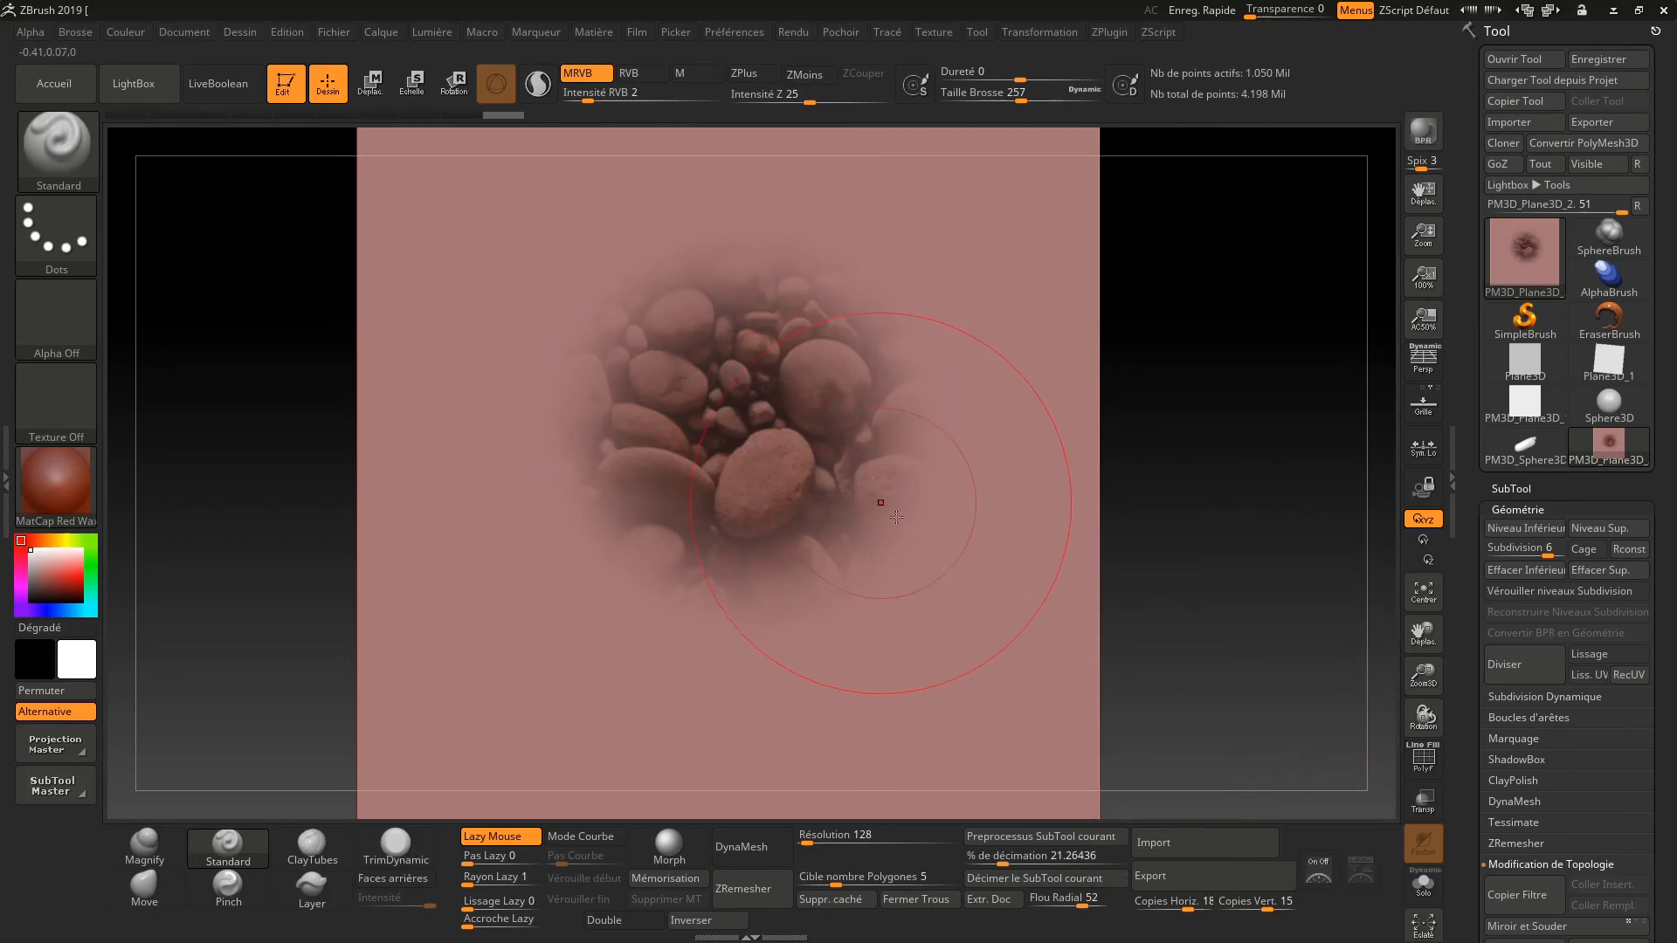
click(1318, 865)
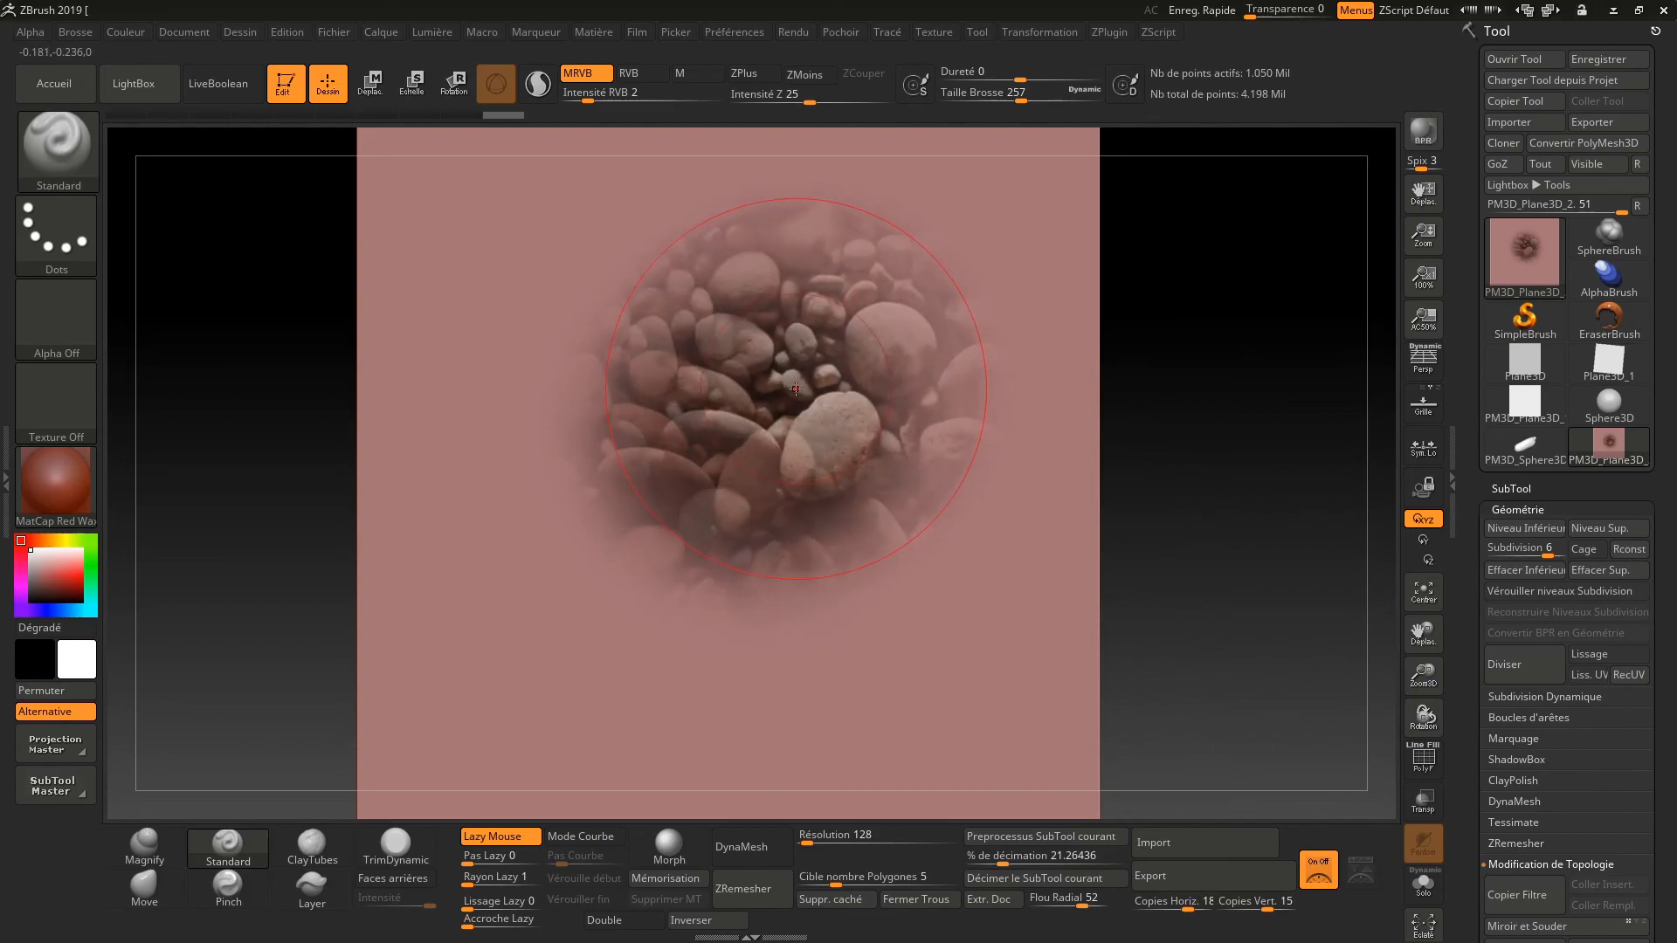
click(729, 592)
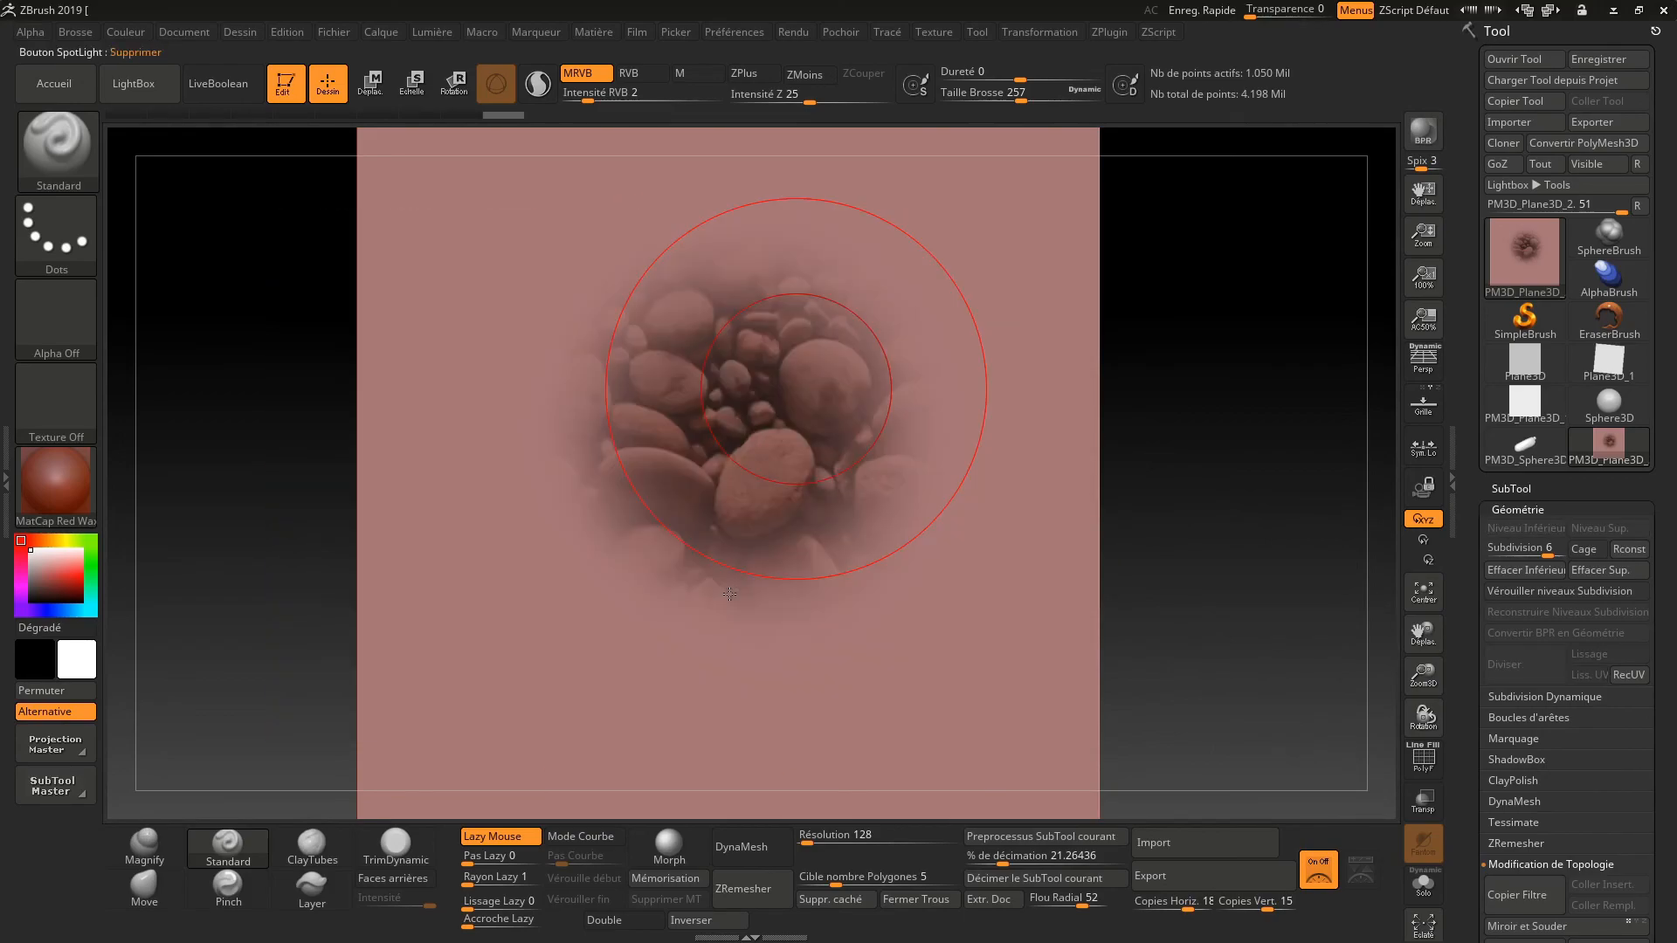